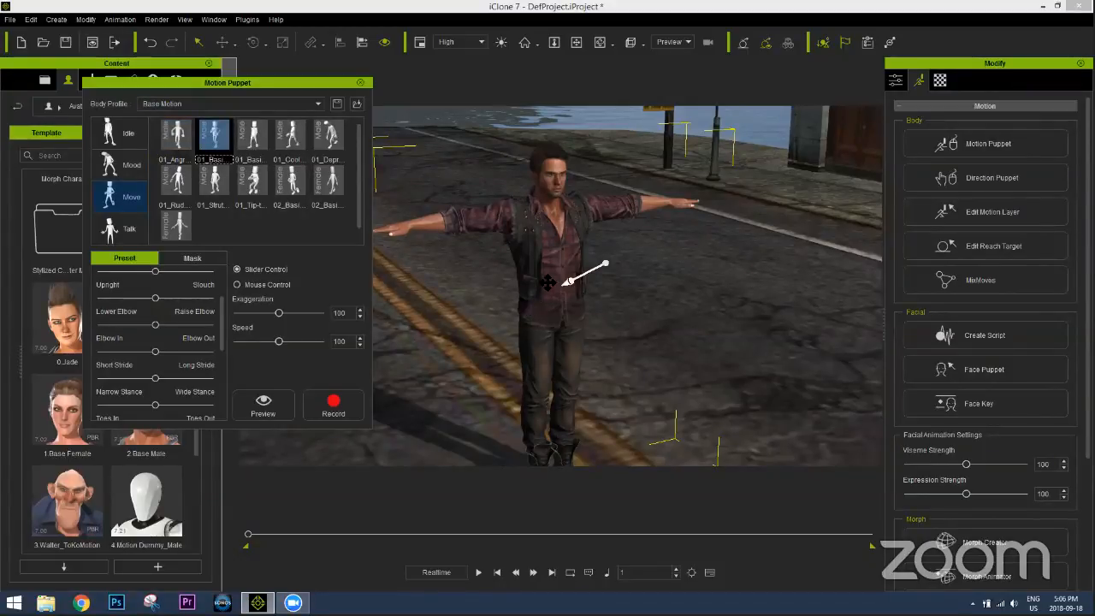
# Preview the selected Move motion from the character's side and set its Exaggeration to 120
pyautogui.moveTo(526, 307); pyautogui.dragTo(724, 314, button='right')
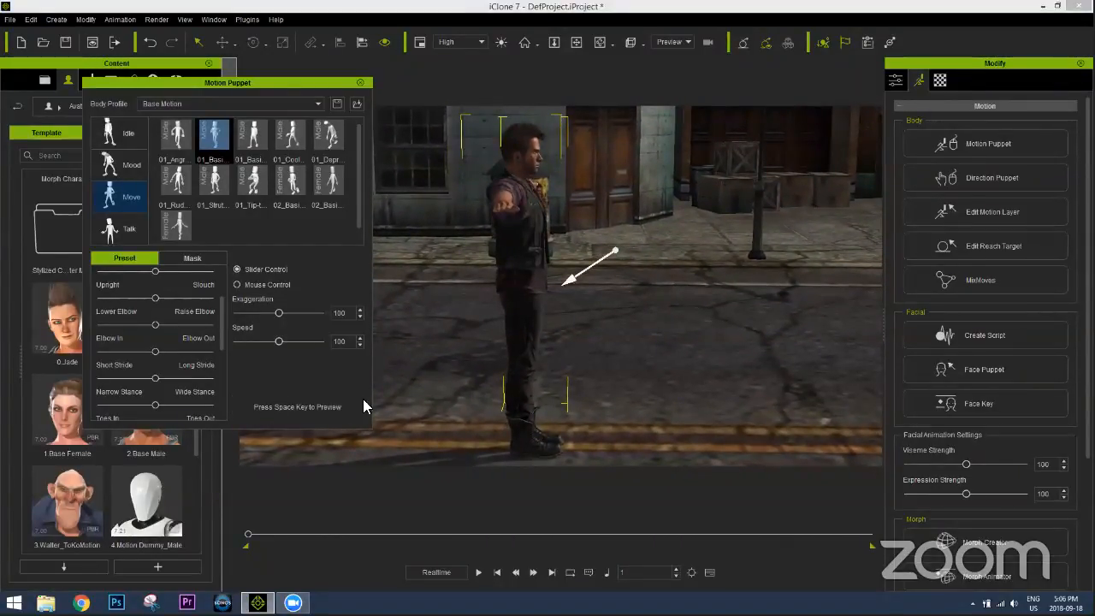
pyautogui.press('space')
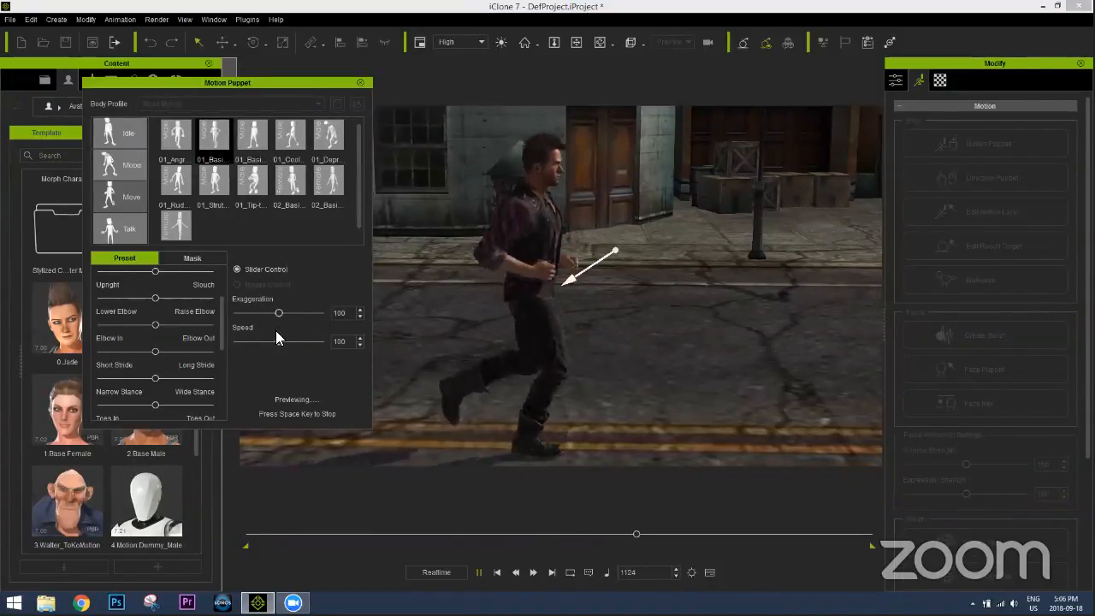
pyautogui.moveTo(279, 313); pyautogui.dragTo(325, 314)
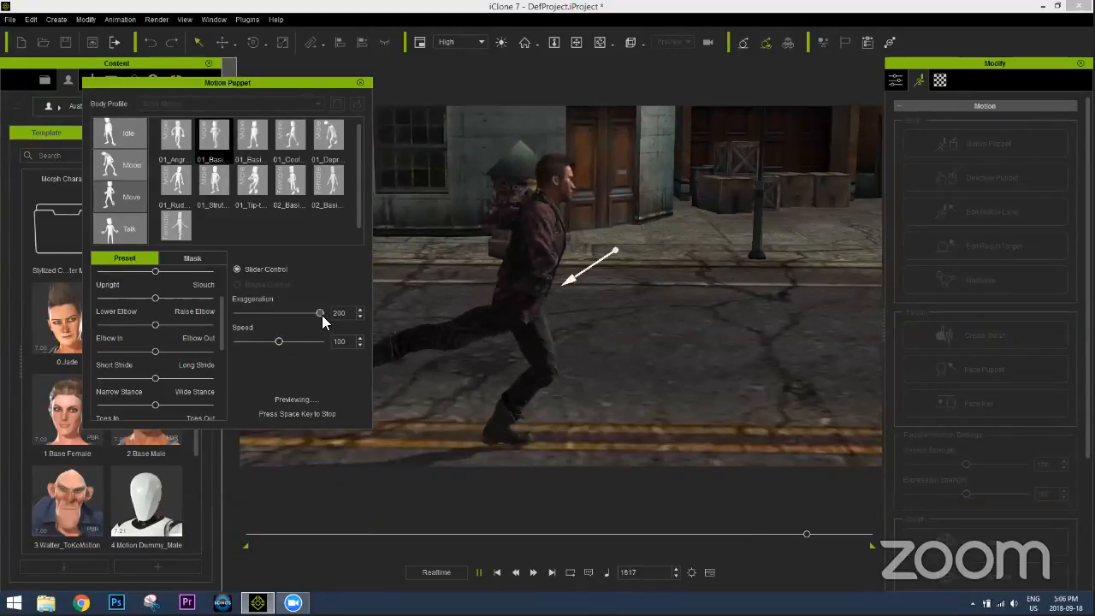
pyautogui.moveTo(318, 313); pyautogui.dragTo(232, 313)
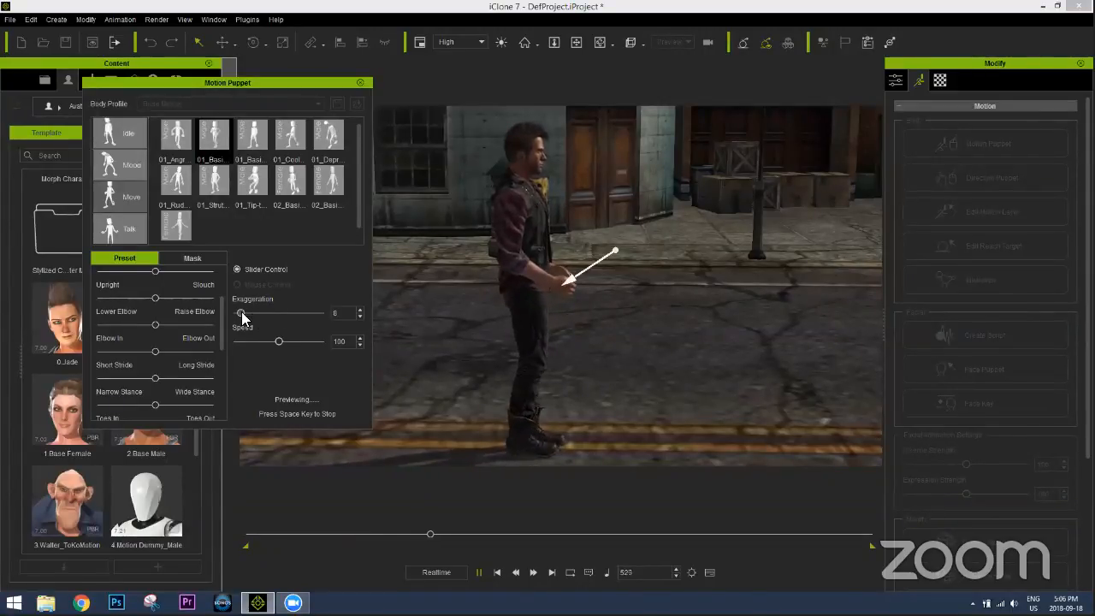
pyautogui.click(285, 313)
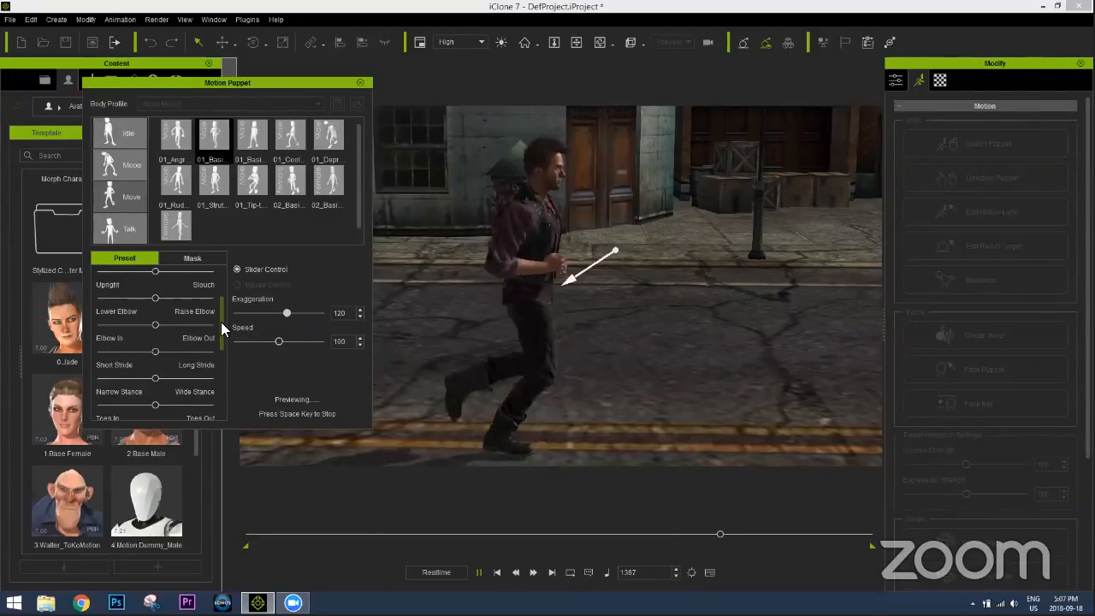
# Adjust the running posture about halfway toward Lean Forward and halfway toward Slouch
pyautogui.moveTo(225, 322); pyautogui.dragTo(227, 299)
pyautogui.scroll(2, 228, 295)
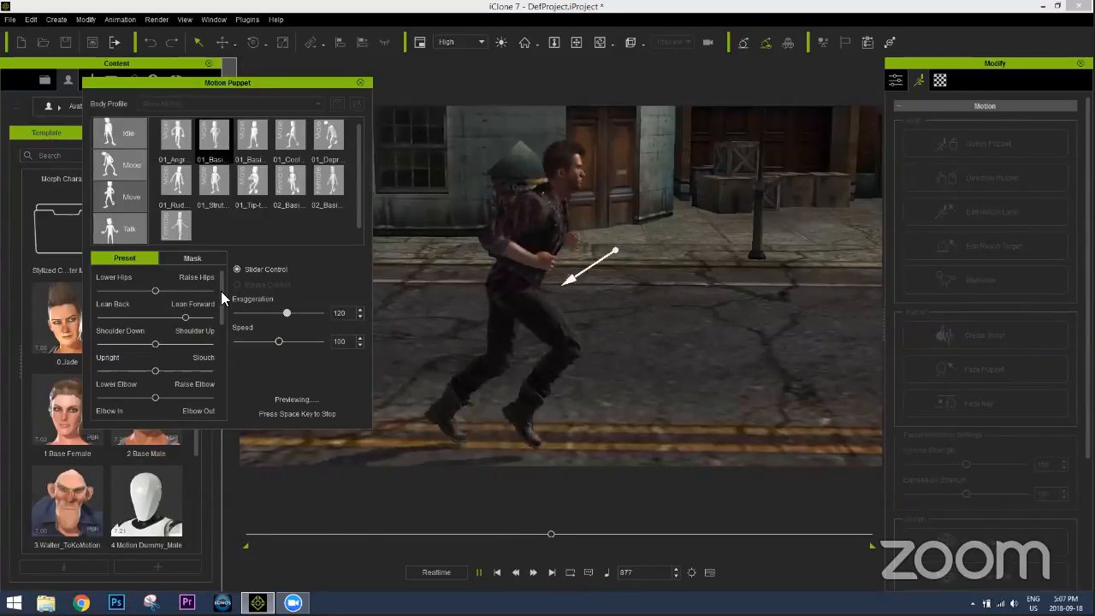
pyautogui.scroll(-3, 225, 313)
pyautogui.scroll(1, 224, 317)
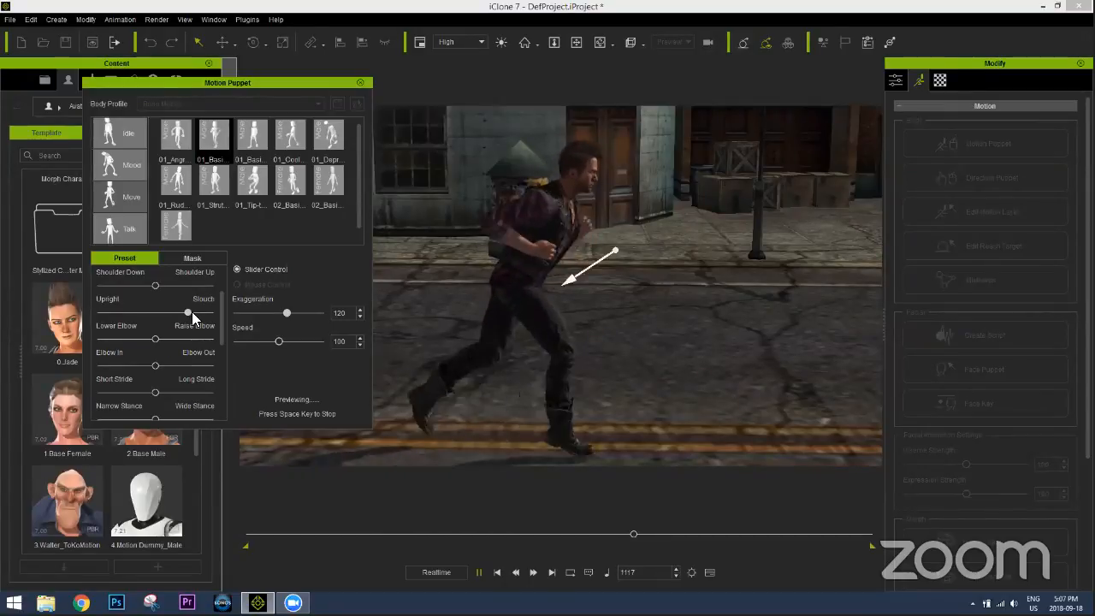
pyautogui.click(191, 312)
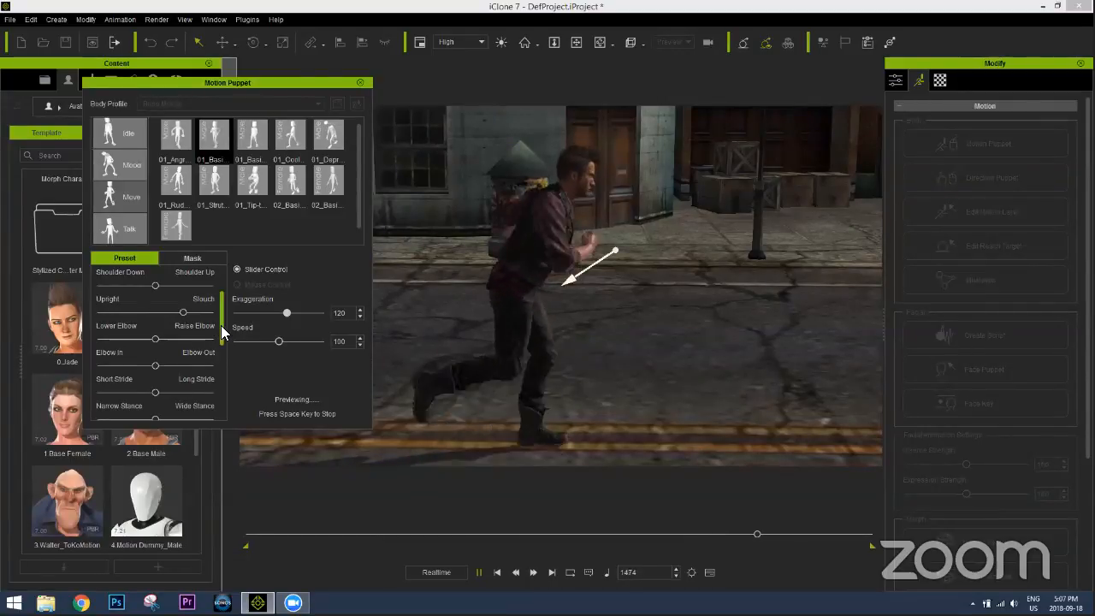
# Lengthen the running stride moderately, about a third of the way toward Long Stride
pyautogui.scroll(-1, 205, 315)
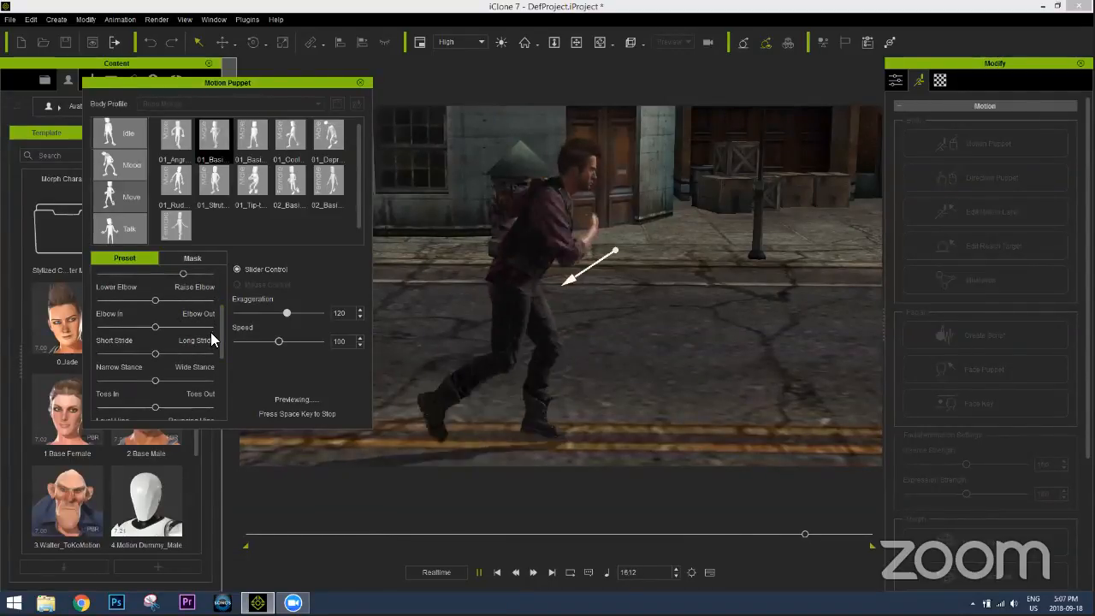
pyautogui.moveTo(156, 351); pyautogui.dragTo(190, 347)
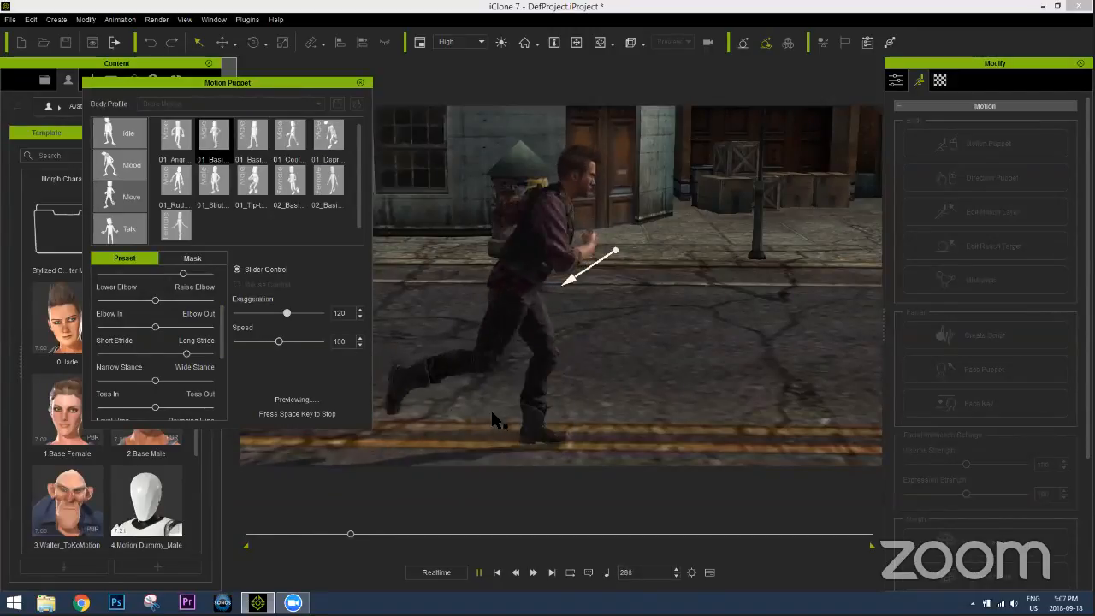
pyautogui.click(177, 354)
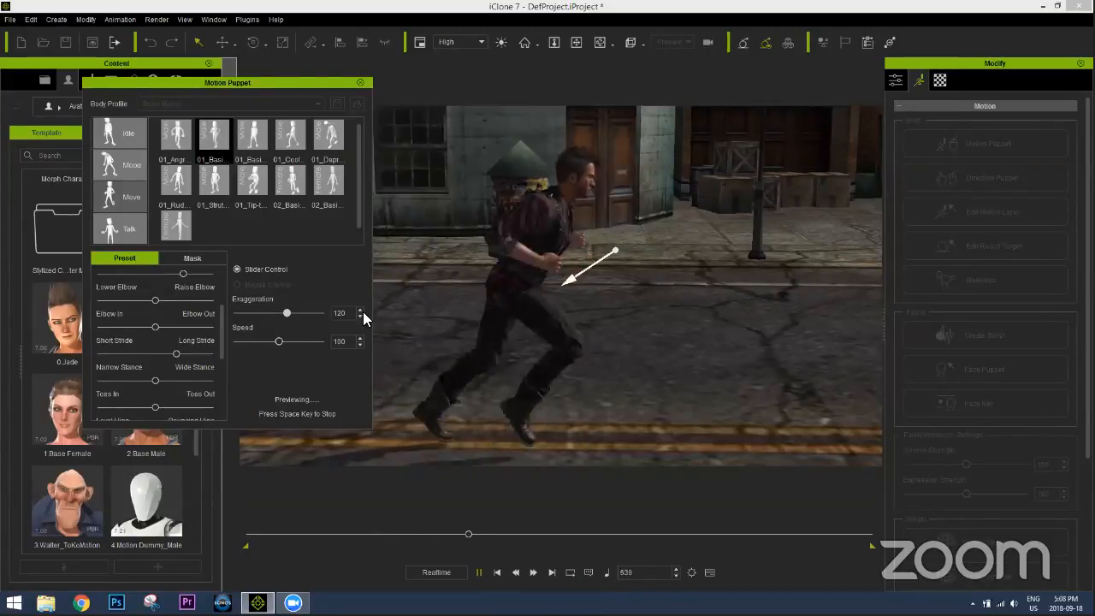
# Increase the run's hip movement, well toward Bouncing Hips and about halfway toward Swaying Hips
pyautogui.scroll(-2, 221, 337)
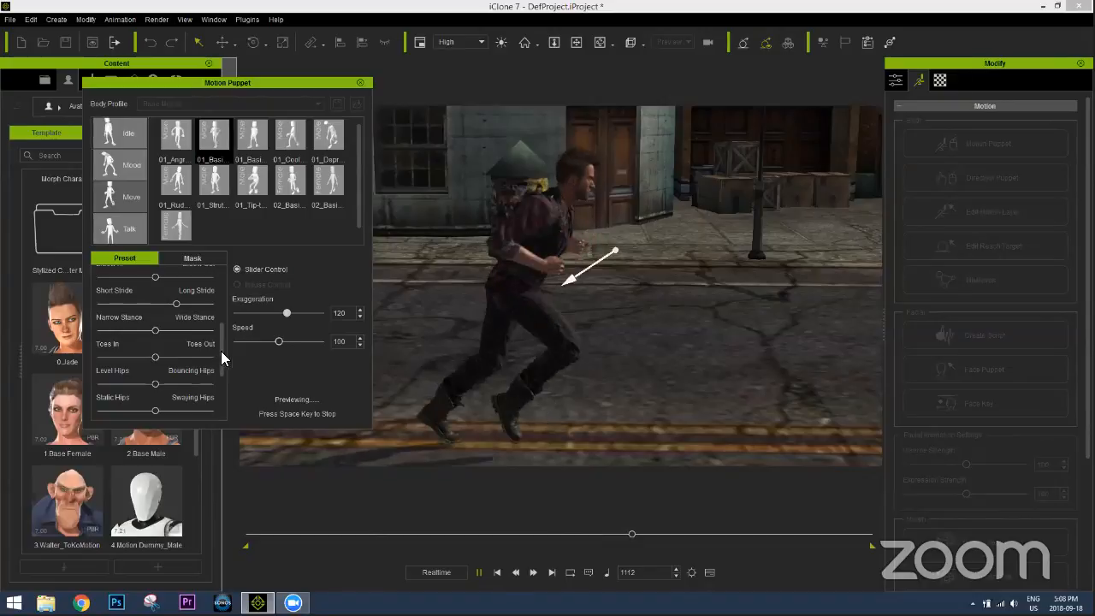
pyautogui.scroll(-2, 219, 370)
pyautogui.scroll(-1, 222, 380)
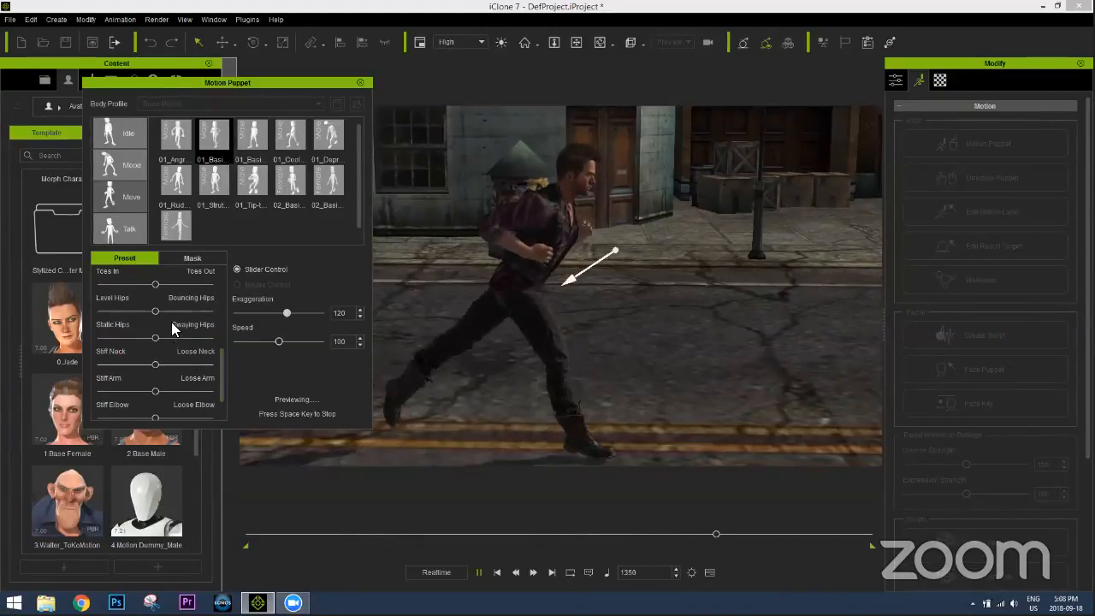
pyautogui.moveTo(156, 311); pyautogui.dragTo(195, 311)
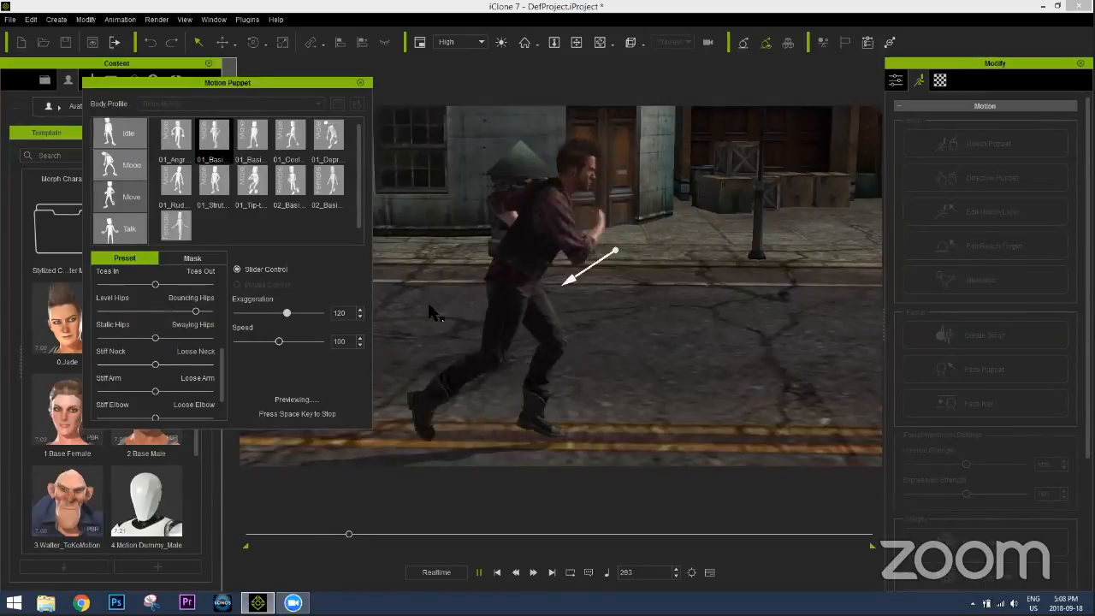
pyautogui.click(182, 337)
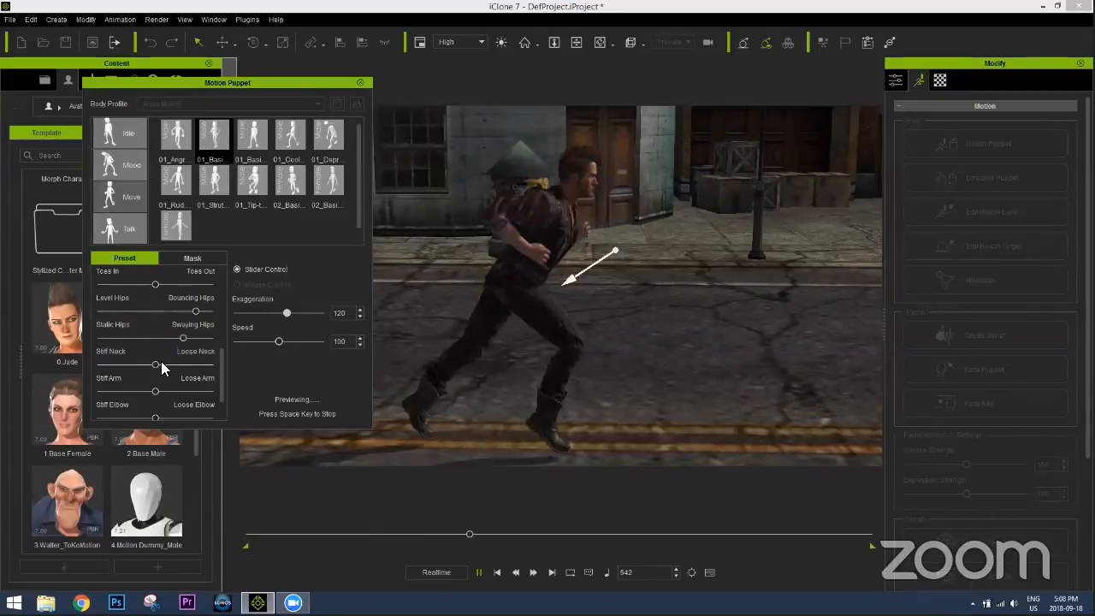
# Loosen the neck about halfway toward Loose Neck and shift the body sway slightly toward Sway More
pyautogui.moveTo(155, 362); pyautogui.dragTo(182, 366)
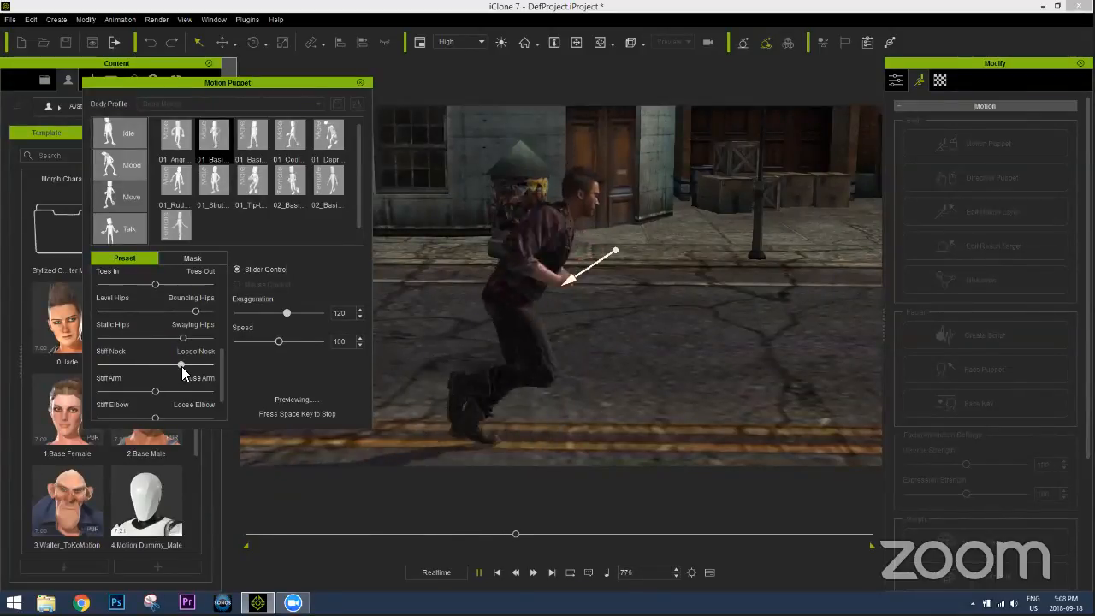
pyautogui.click(186, 366)
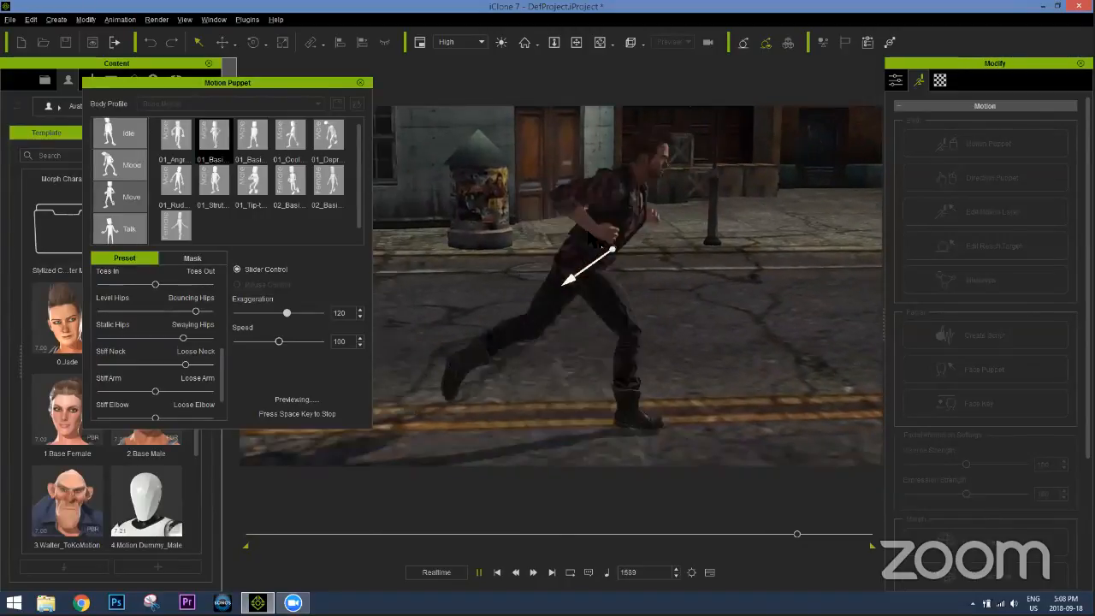
pyautogui.moveTo(222, 366); pyautogui.dragTo(218, 386)
pyautogui.moveTo(157, 409)
pyautogui.mouseDown()
pyautogui.moveTo(182, 406)
pyautogui.moveTo(173, 409)
pyautogui.mouseUp()
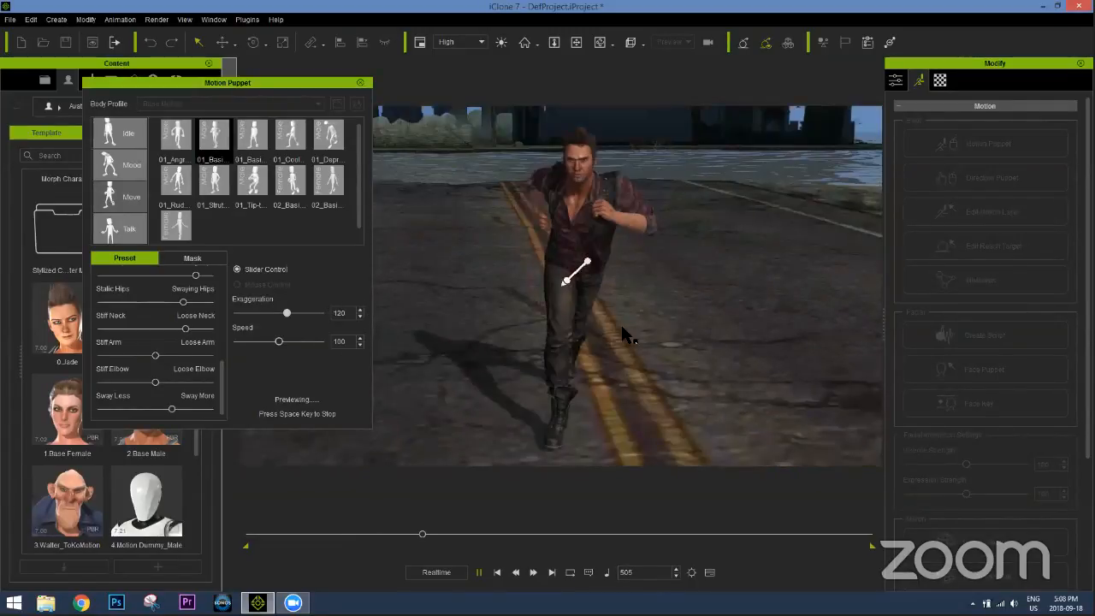
# Check the run from the front, end the preview, and record the adjusted motion up to about frame 232
pyautogui.moveTo(628, 318); pyautogui.dragTo(468, 323, button='right')
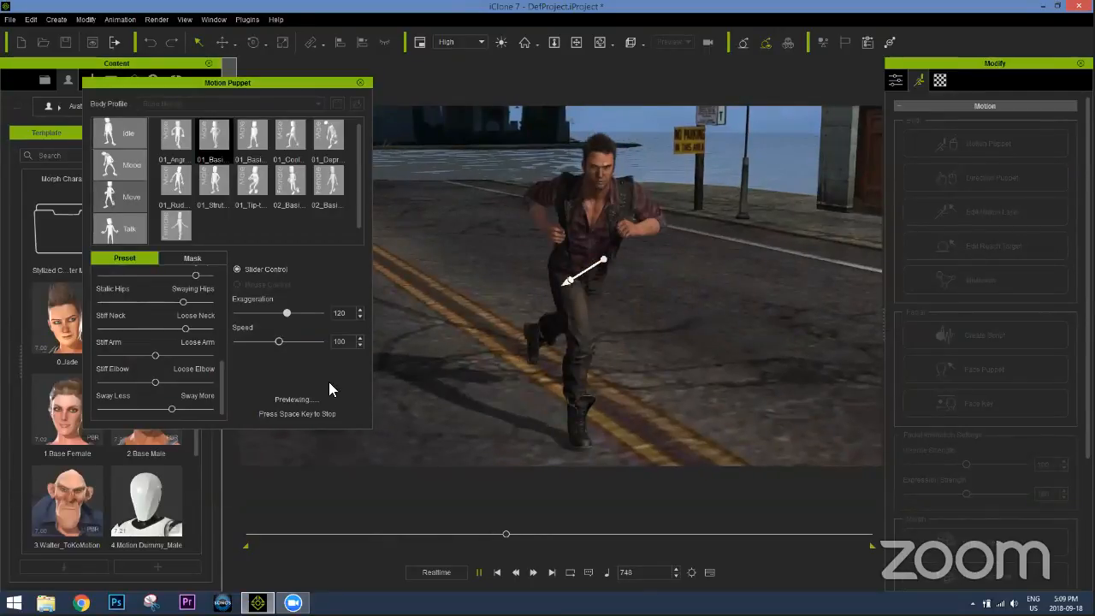
pyautogui.press('space')
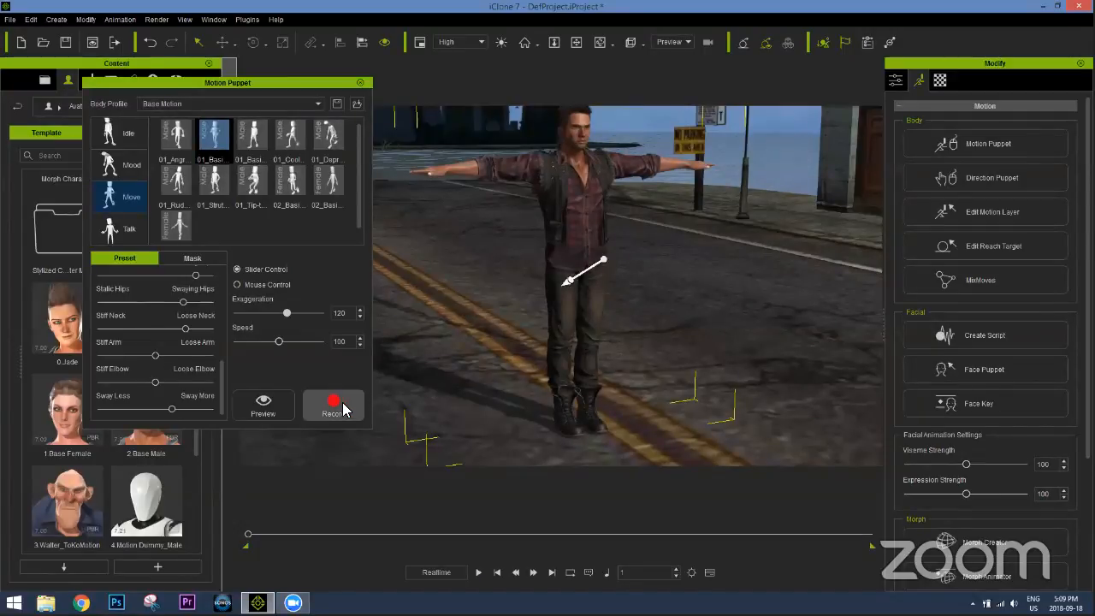
pyautogui.click(334, 405)
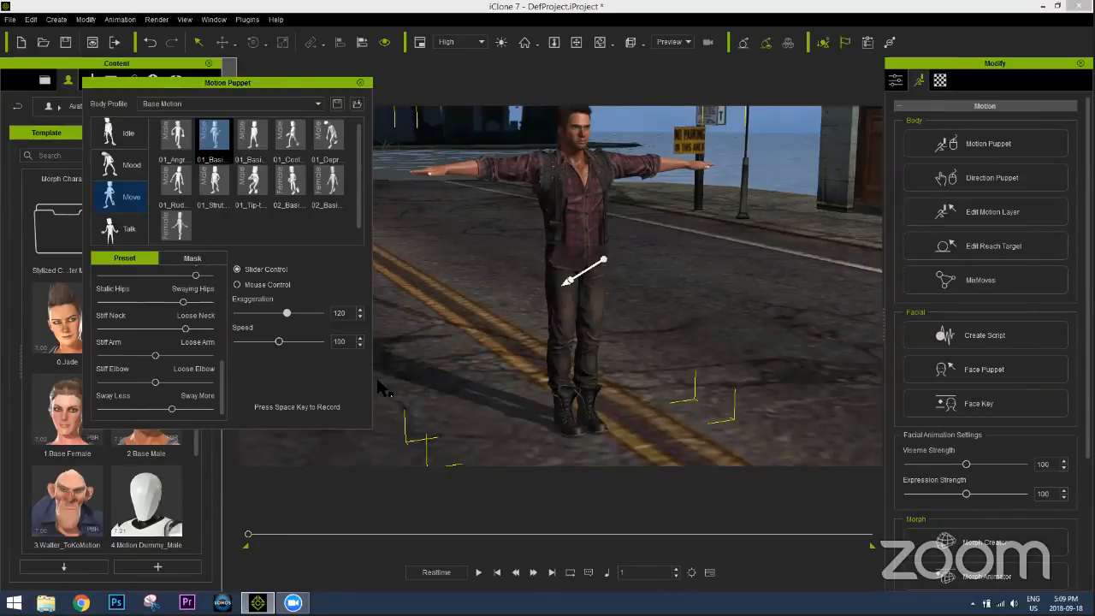
pyautogui.press('space')
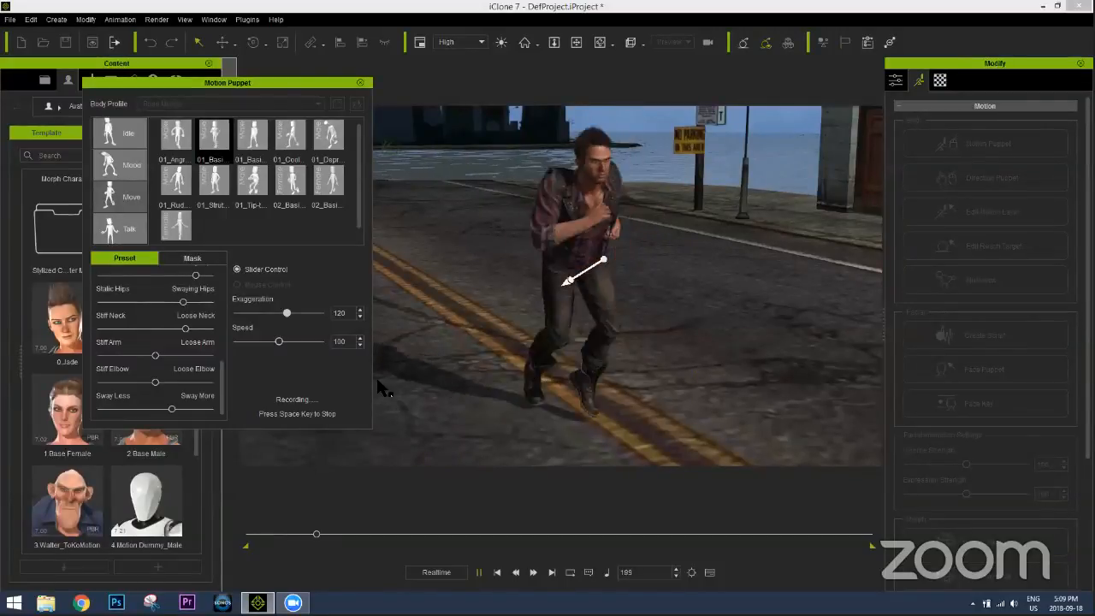
pyautogui.press('space')
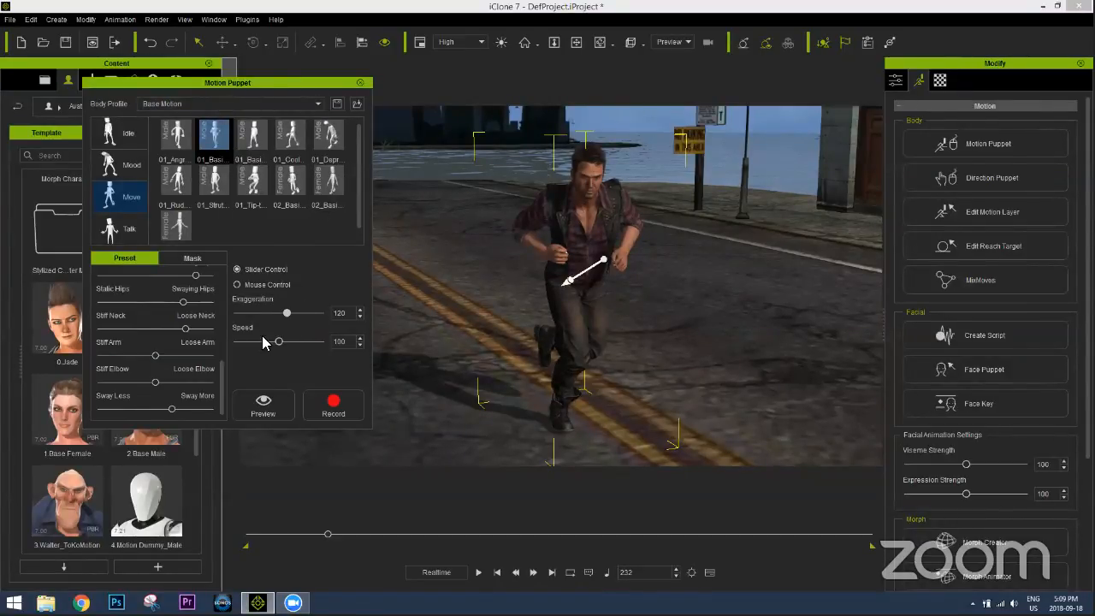
# View the body-part mask options, return to the presets, and close Motion Puppet
pyautogui.click(191, 259)
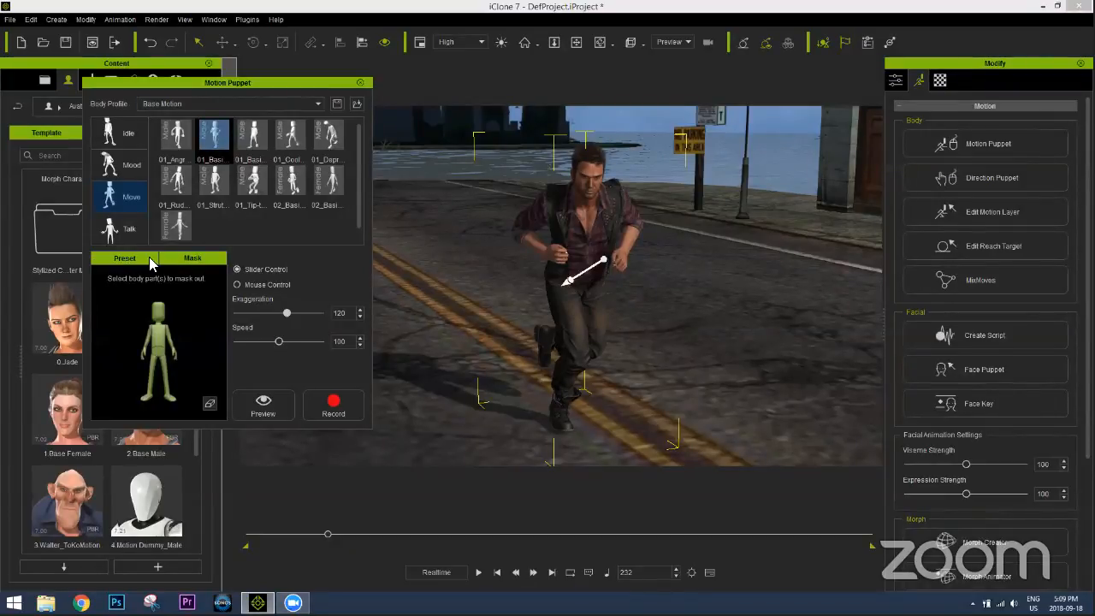
pyautogui.click(140, 257)
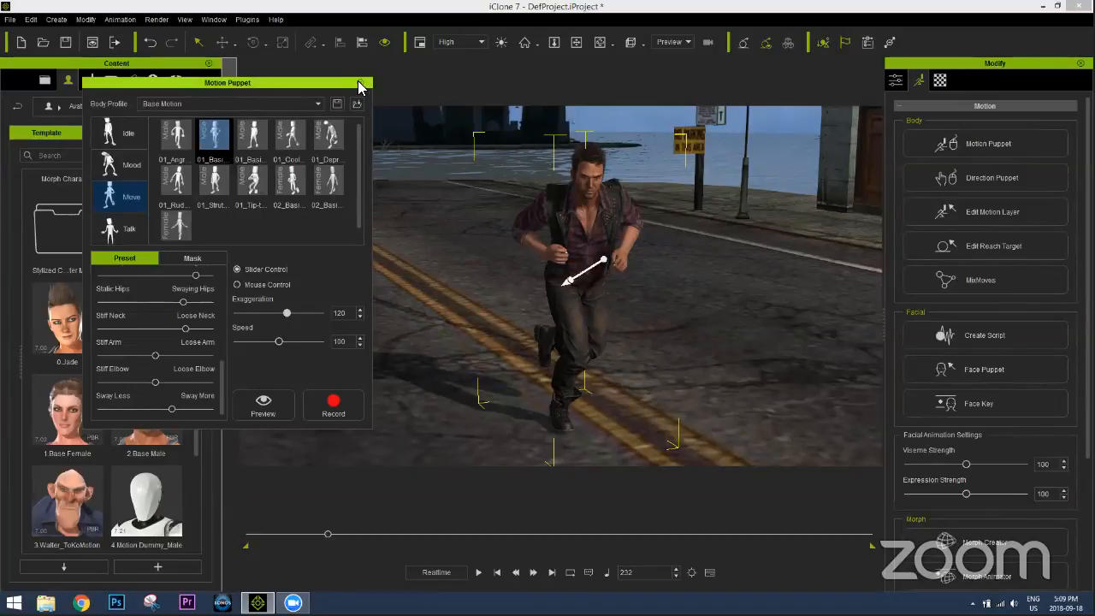
pyautogui.click(358, 103)
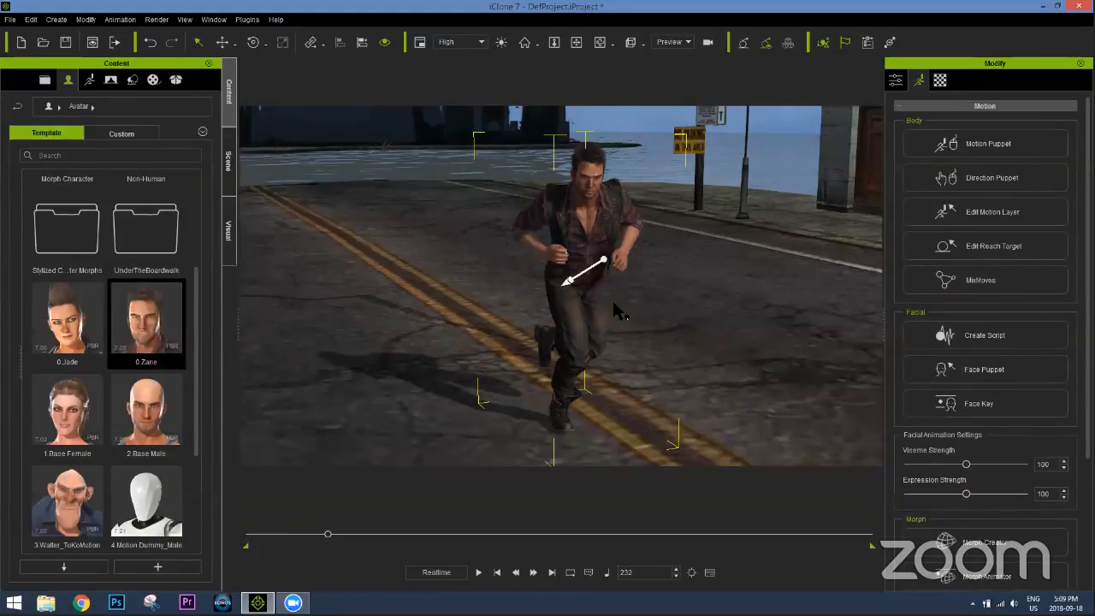
# Show the Timeline, enlarge it, and fit the whole recorded puppet clip on the character's Motion track in view
pyautogui.press('F3')
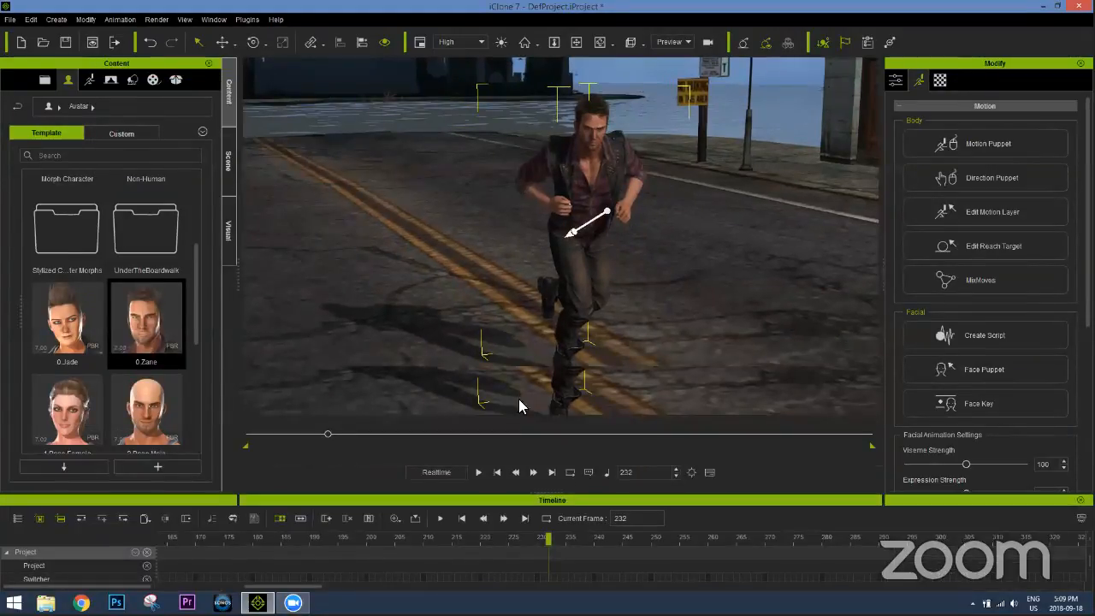
pyautogui.moveTo(557, 500); pyautogui.dragTo(572, 386)
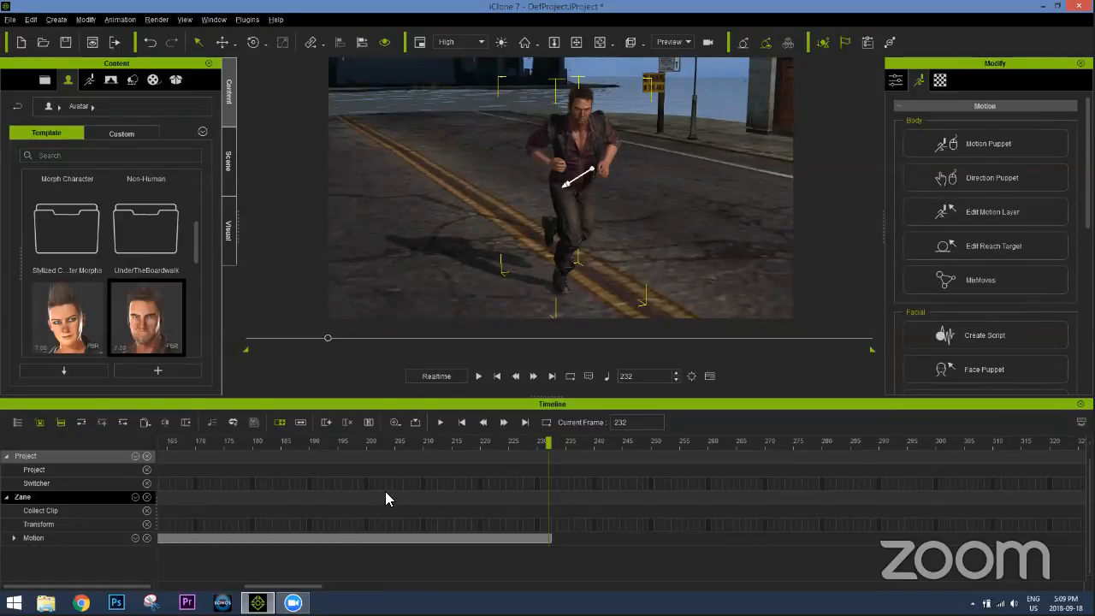
pyautogui.scroll(-3, 359, 496)
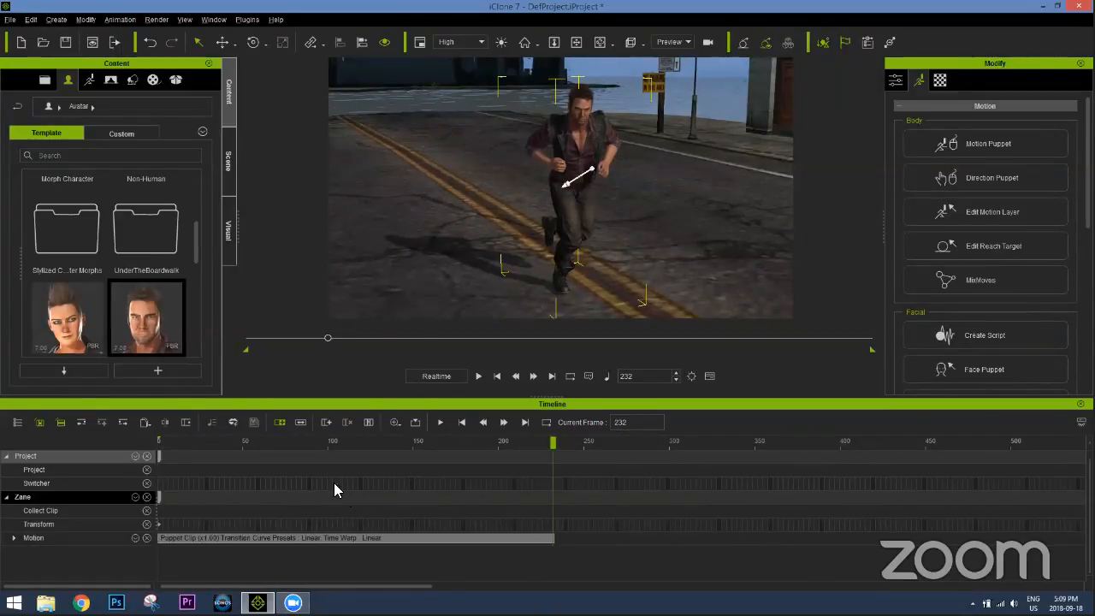
# Scrub and play back the recorded puppet clip to review the run
pyautogui.moveTo(273, 443); pyautogui.dragTo(213, 443)
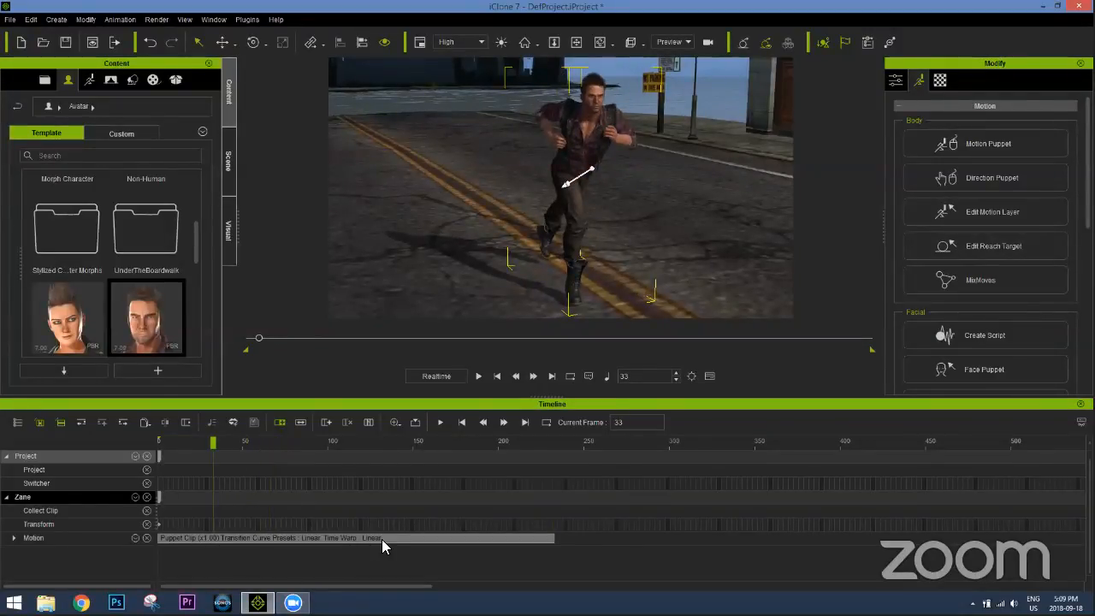
pyautogui.click(179, 441)
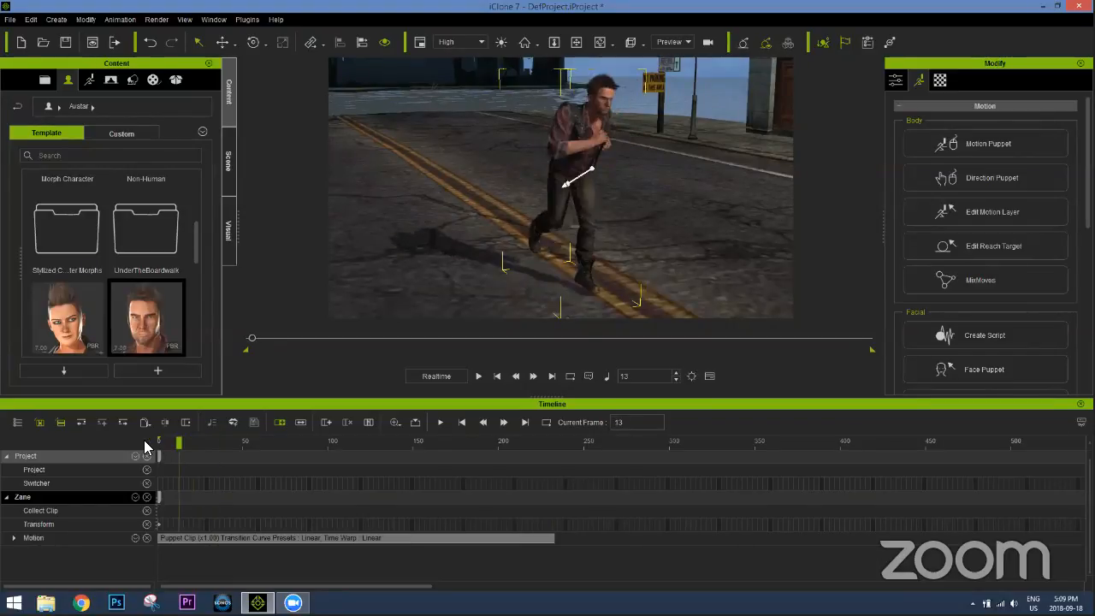
pyautogui.press('space')
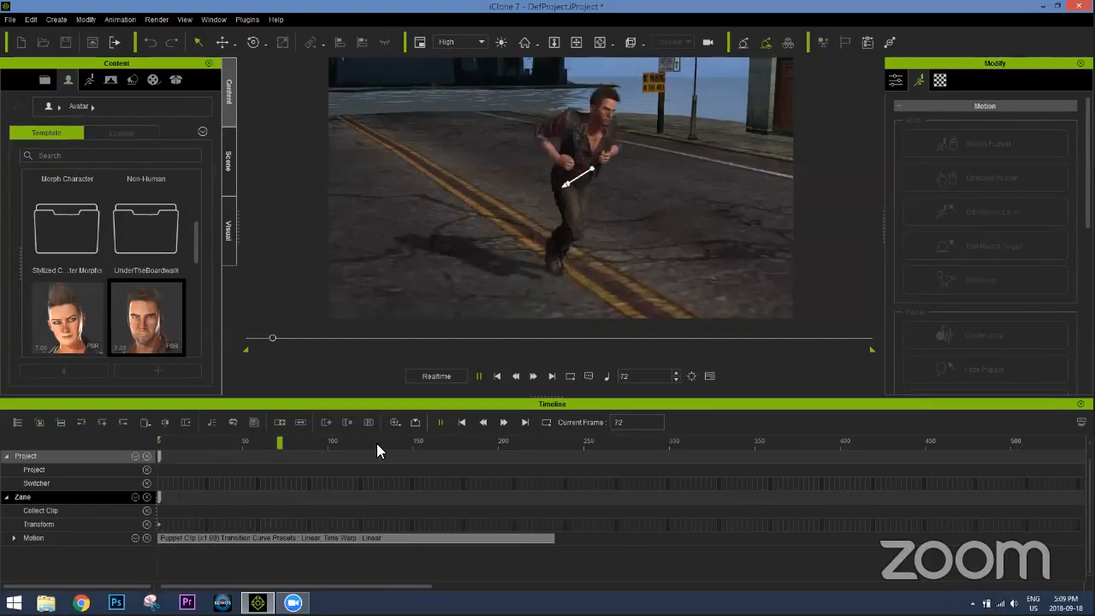
pyautogui.press('space')
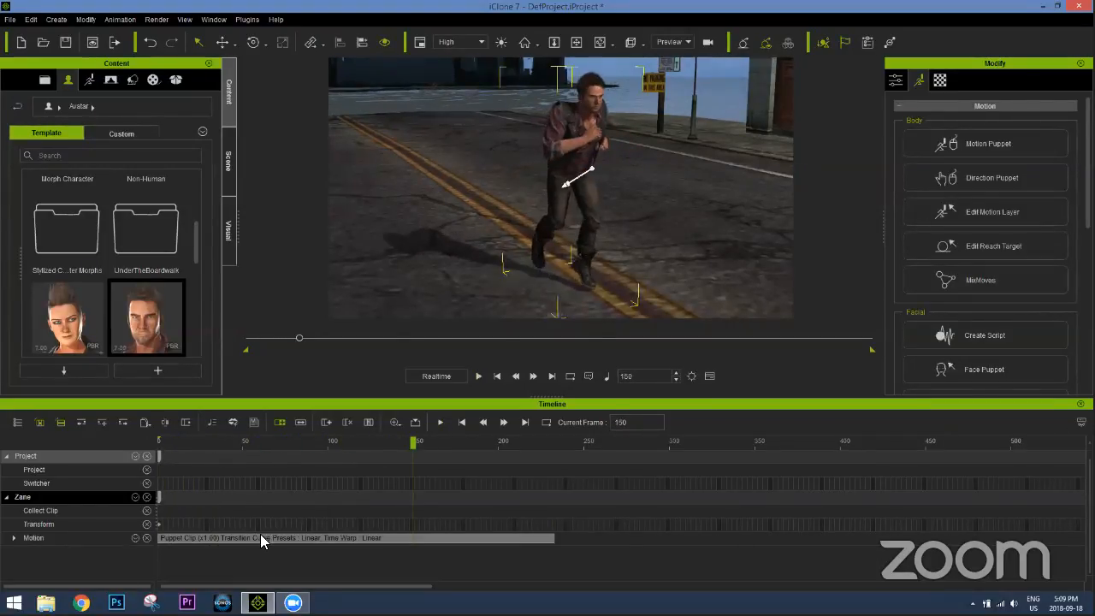
# Open the recorded puppet clip on the Motion track for modification
pyautogui.click(259, 535)
pyautogui.rightClick(259, 536)
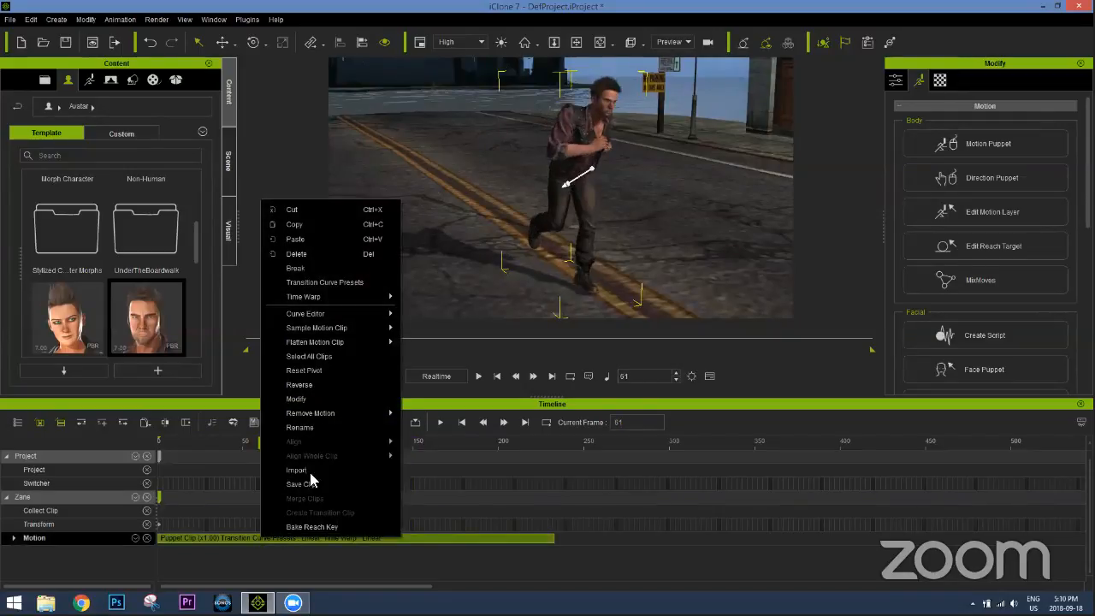
pyautogui.click(306, 398)
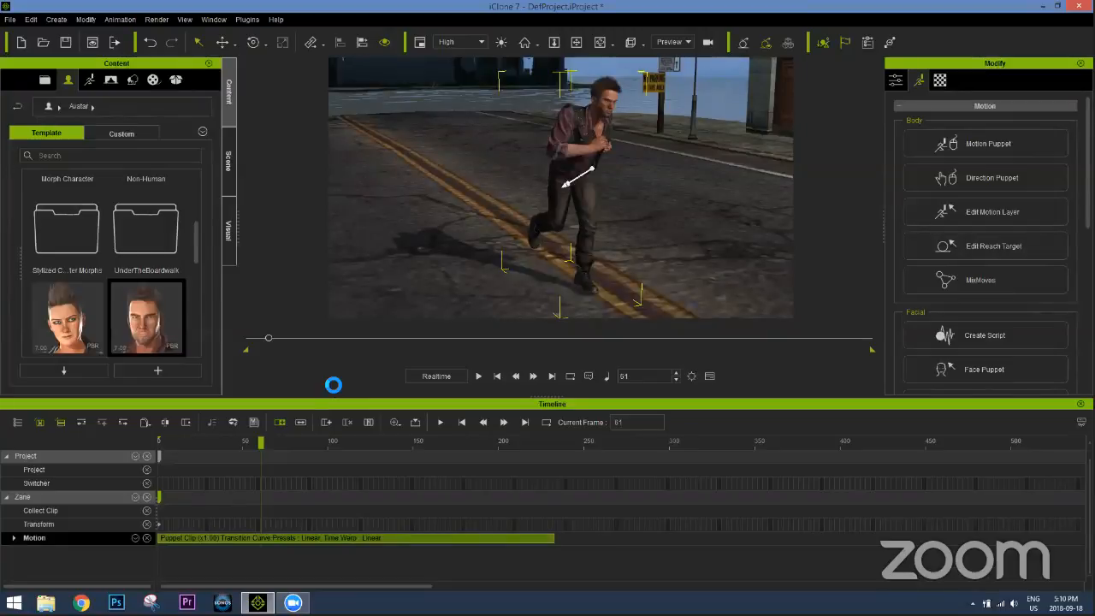
# Switch the Motion Modifier's part sliders to the third slider mode and preview the clip from the character's side
pyautogui.moveTo(568, 85); pyautogui.dragTo(128, 39)
pyautogui.keyDown('alt'); pyautogui.moveTo(510, 199); pyautogui.dragTo(582, 187, button='right'); pyautogui.keyUp('alt')
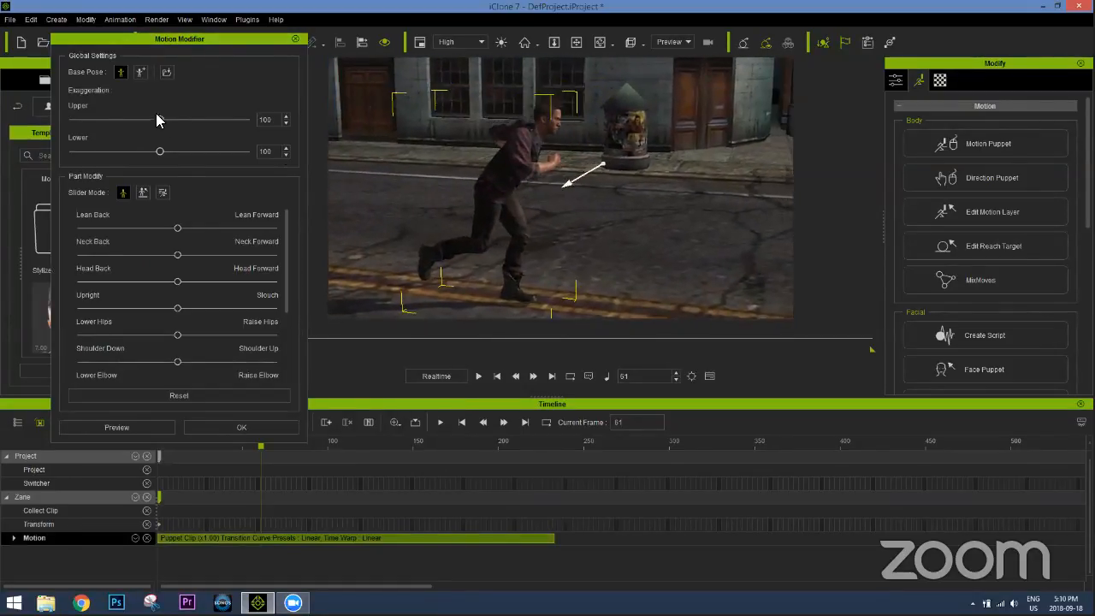
pyautogui.click(120, 73)
pyautogui.moveTo(286, 280); pyautogui.dragTo(296, 248)
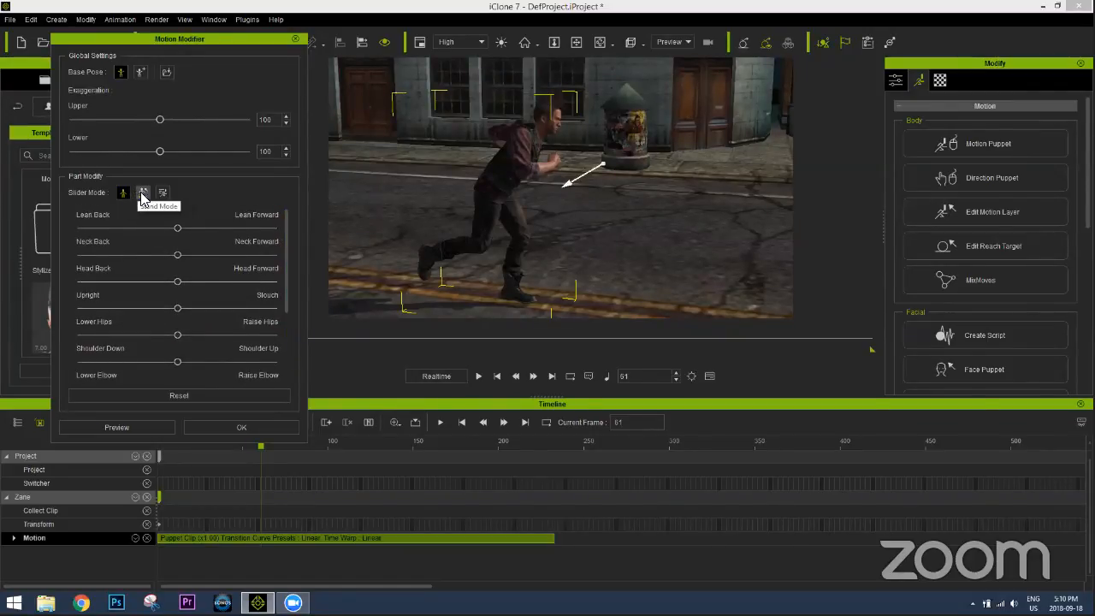
pyautogui.click(162, 192)
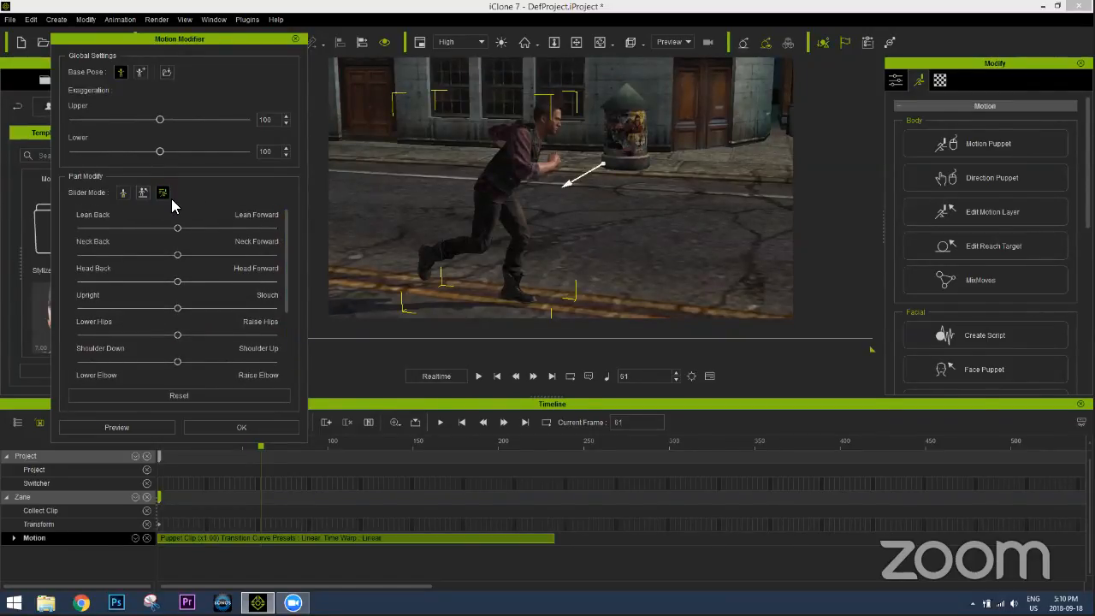
pyautogui.moveTo(285, 262)
pyautogui.mouseDown()
pyautogui.moveTo(289, 357)
pyautogui.moveTo(275, 251)
pyautogui.mouseUp()
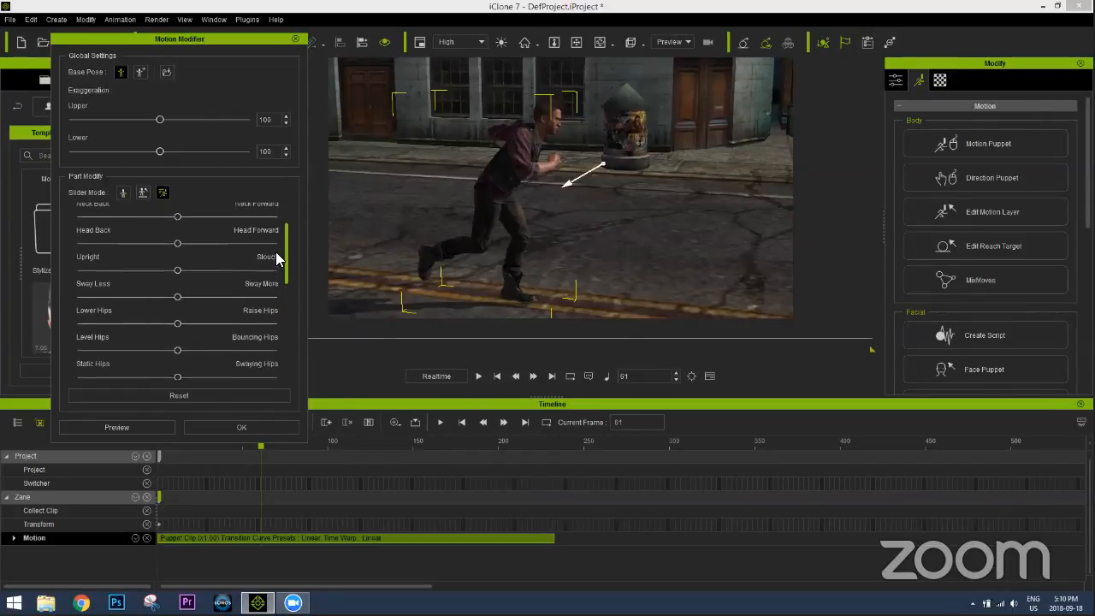
pyautogui.click(150, 416)
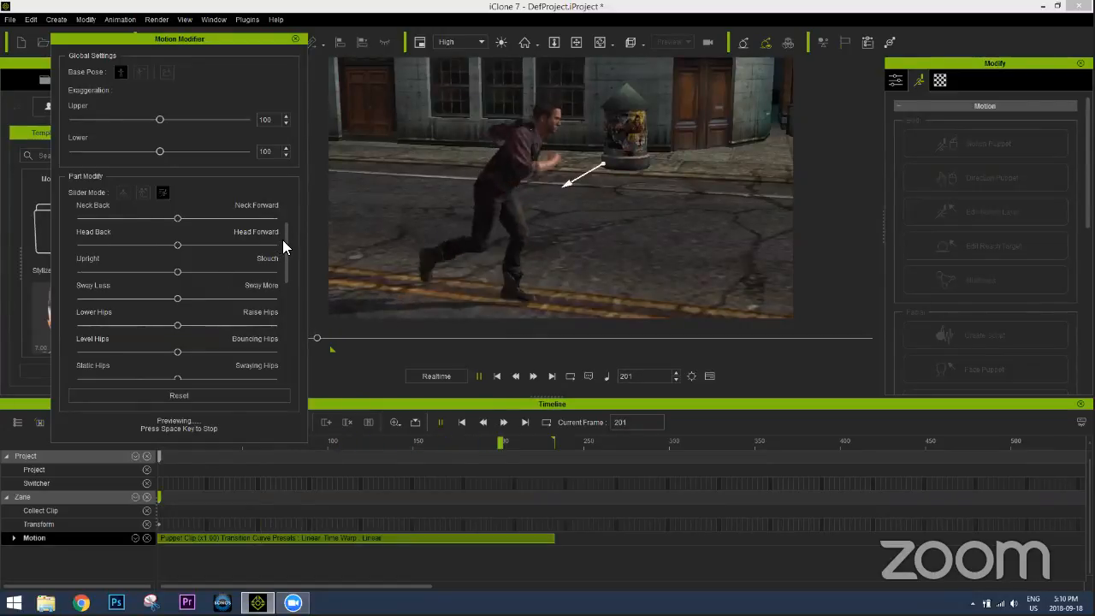
pyautogui.moveTo(284, 235); pyautogui.dragTo(284, 219)
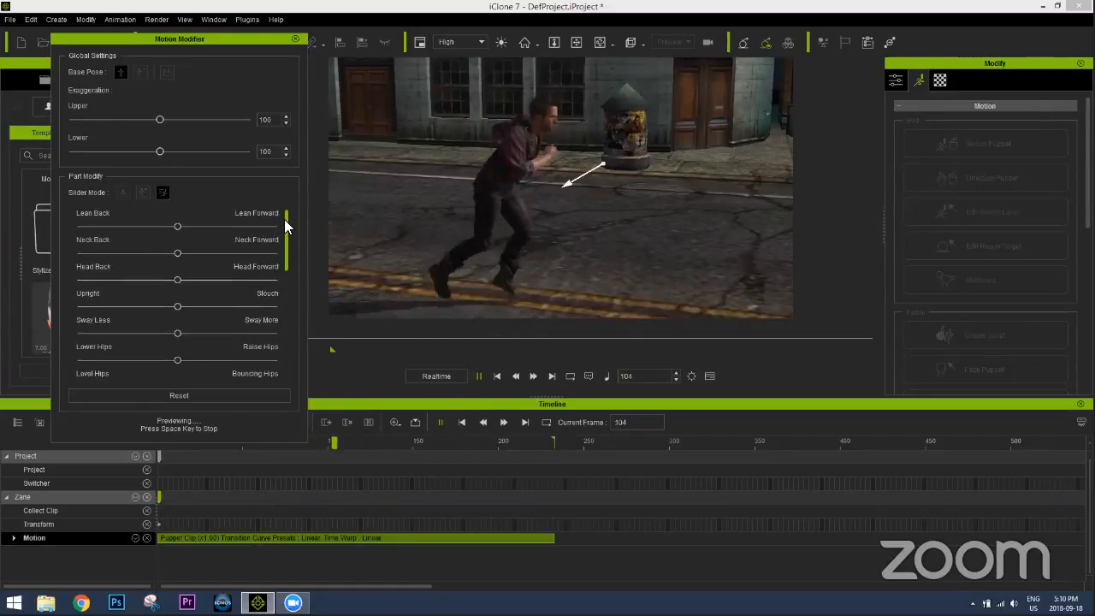
# Push the neck strongly forward and add a slight forward lean and a slight slouch to the run
pyautogui.moveTo(186, 255); pyautogui.dragTo(278, 255)
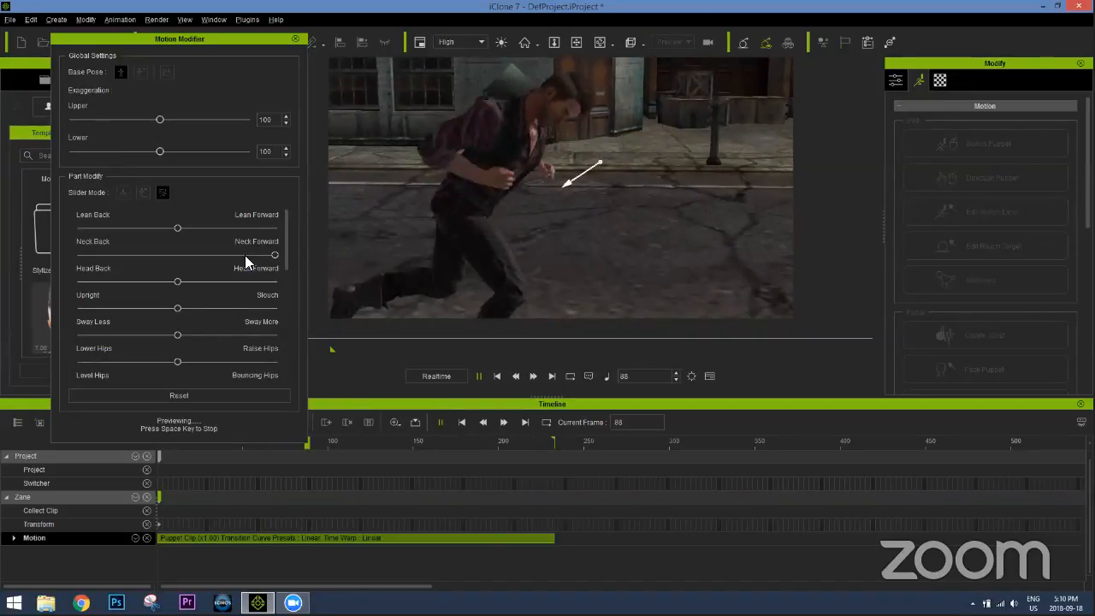
pyautogui.moveTo(255, 256)
pyautogui.mouseDown()
pyautogui.moveTo(63, 270)
pyautogui.moveTo(258, 255)
pyautogui.mouseUp()
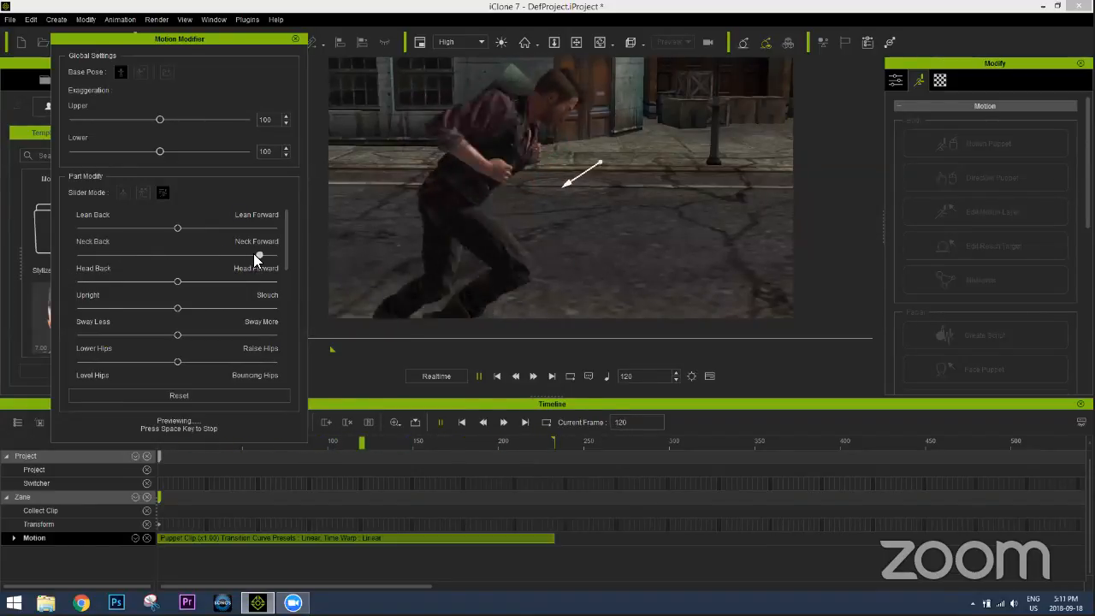
pyautogui.click(197, 229)
pyautogui.moveTo(188, 231); pyautogui.dragTo(183, 231)
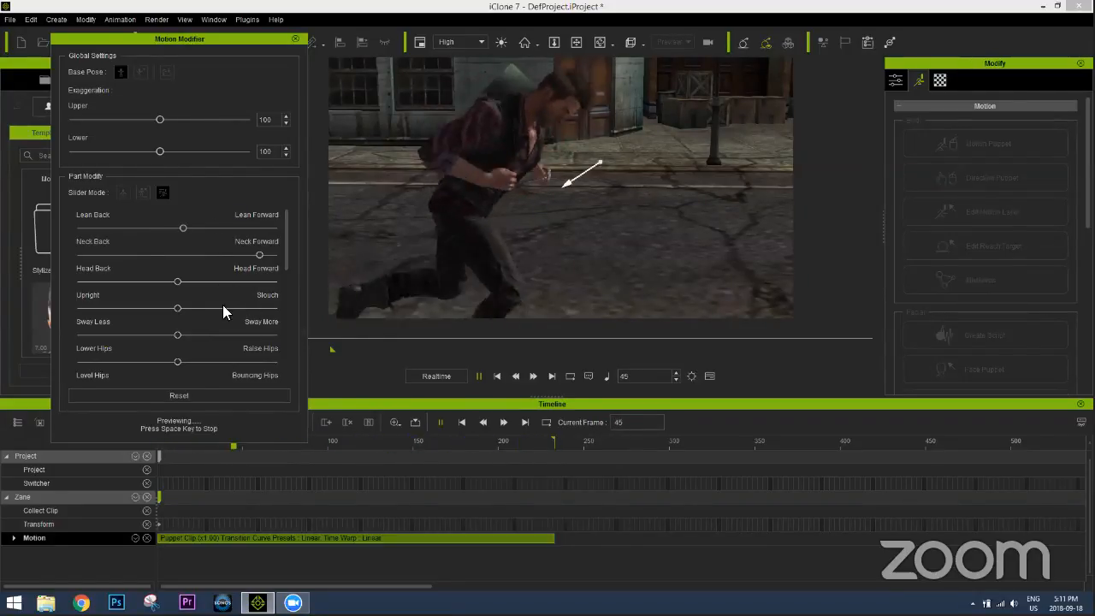
pyautogui.moveTo(182, 308)
pyautogui.mouseDown()
pyautogui.moveTo(191, 307)
pyautogui.moveTo(182, 308)
pyautogui.mouseUp()
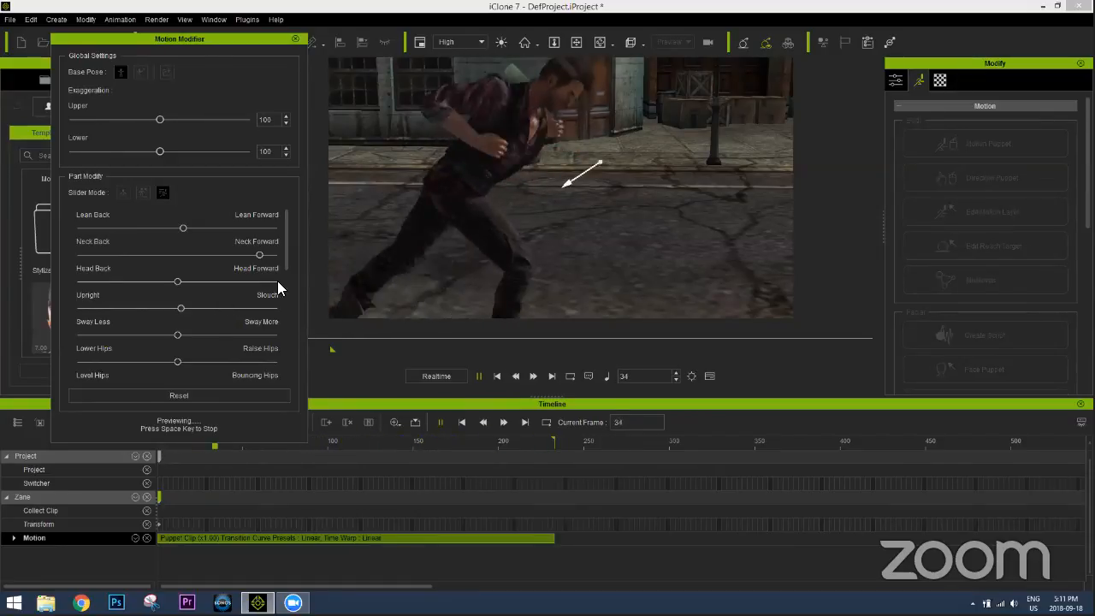
# Make the hips moderately more bouncing in the part modification settings
pyautogui.moveTo(284, 265); pyautogui.dragTo(286, 314)
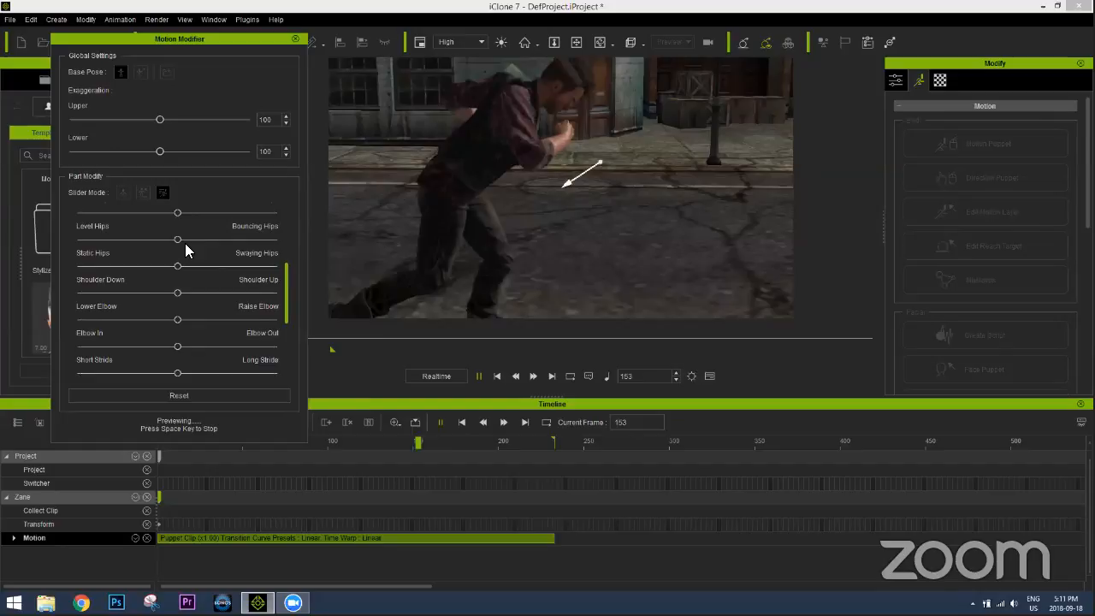
pyautogui.moveTo(178, 240); pyautogui.dragTo(210, 241)
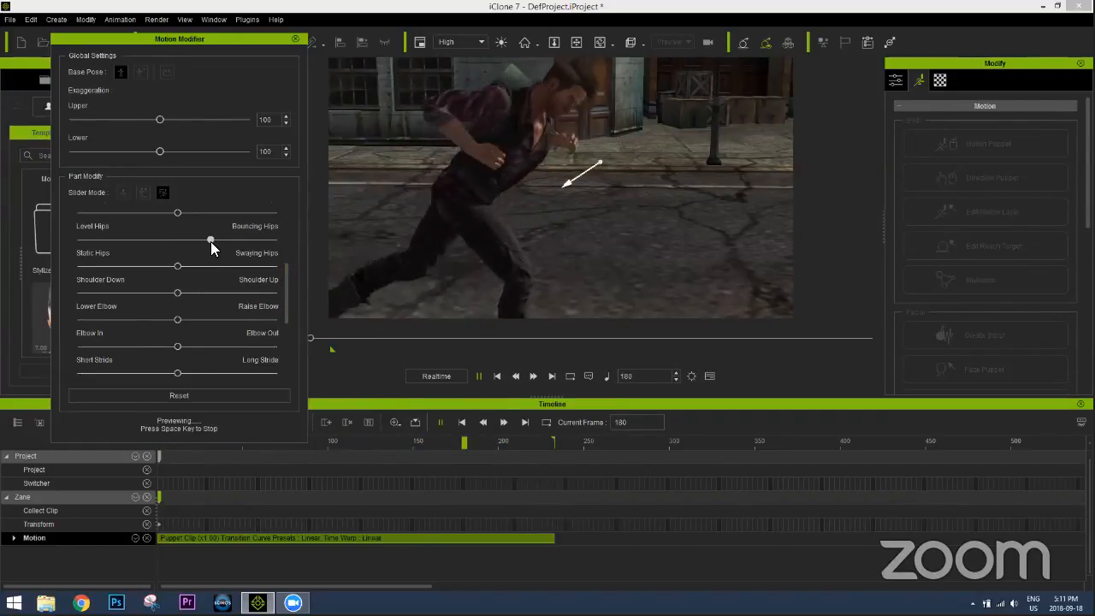
pyautogui.moveTo(284, 279); pyautogui.dragTo(285, 220)
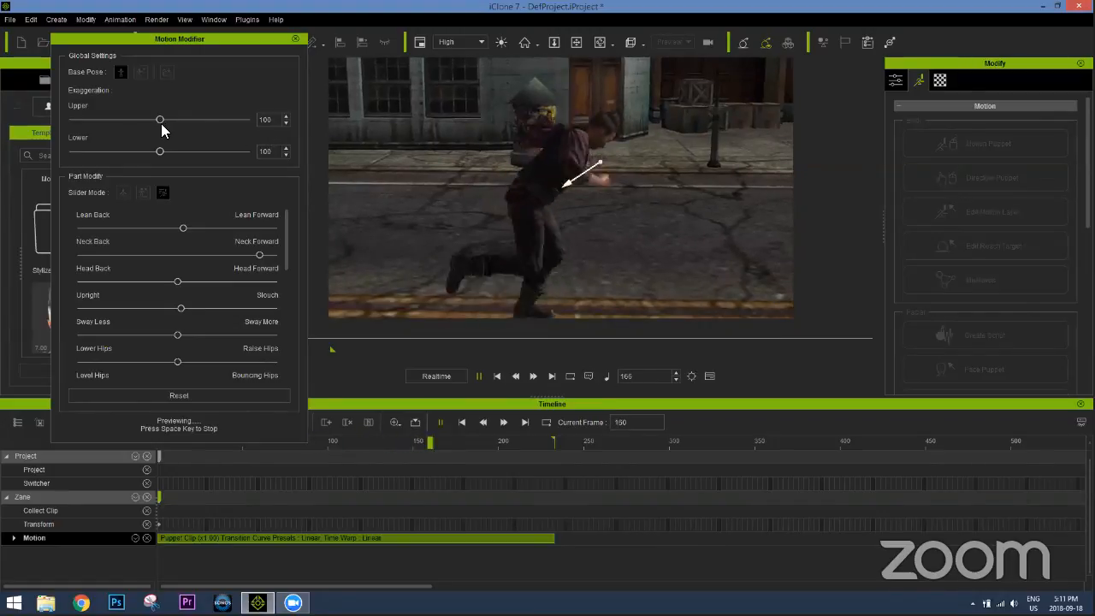
# Set the exaggeration to 103 for the upper body and 128 for the lower body, stop the preview and apply the modification
pyautogui.moveTo(198, 122); pyautogui.dragTo(225, 122)
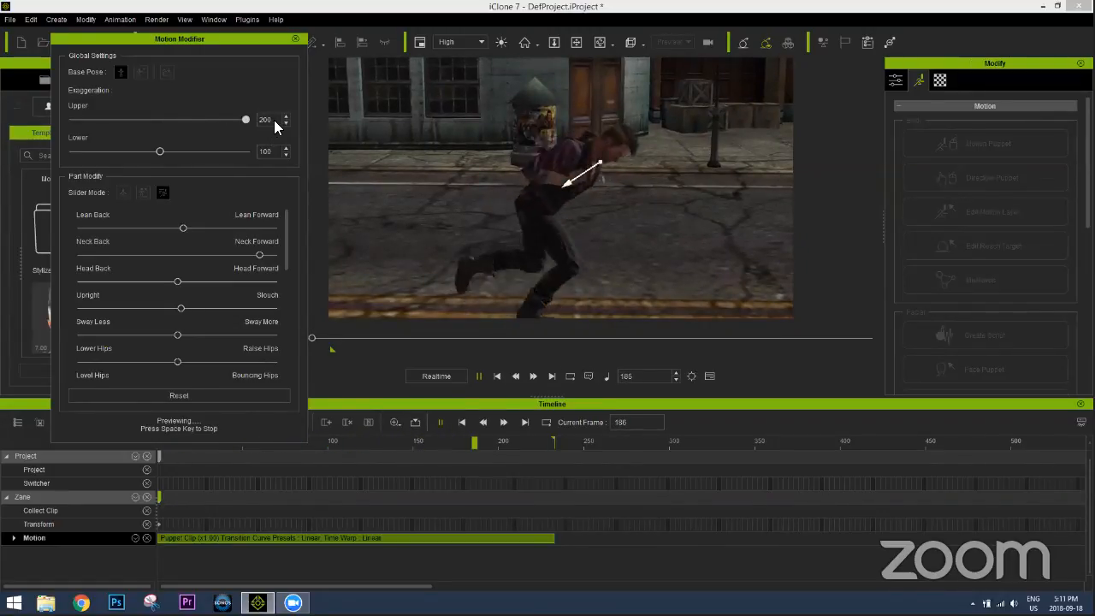
pyautogui.moveTo(237, 119); pyautogui.dragTo(180, 152)
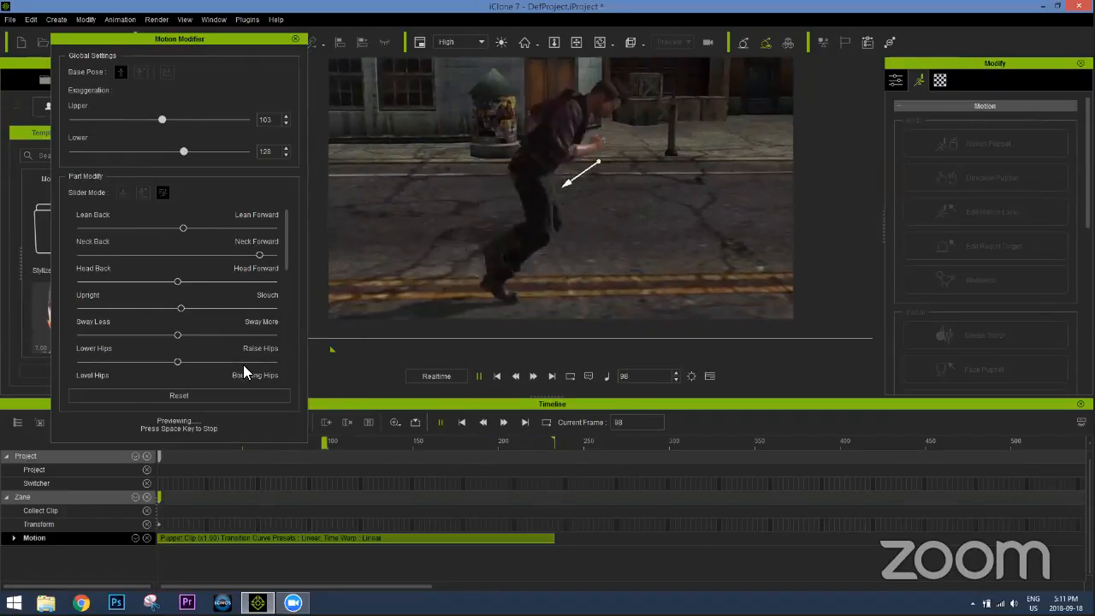
pyautogui.press('space')
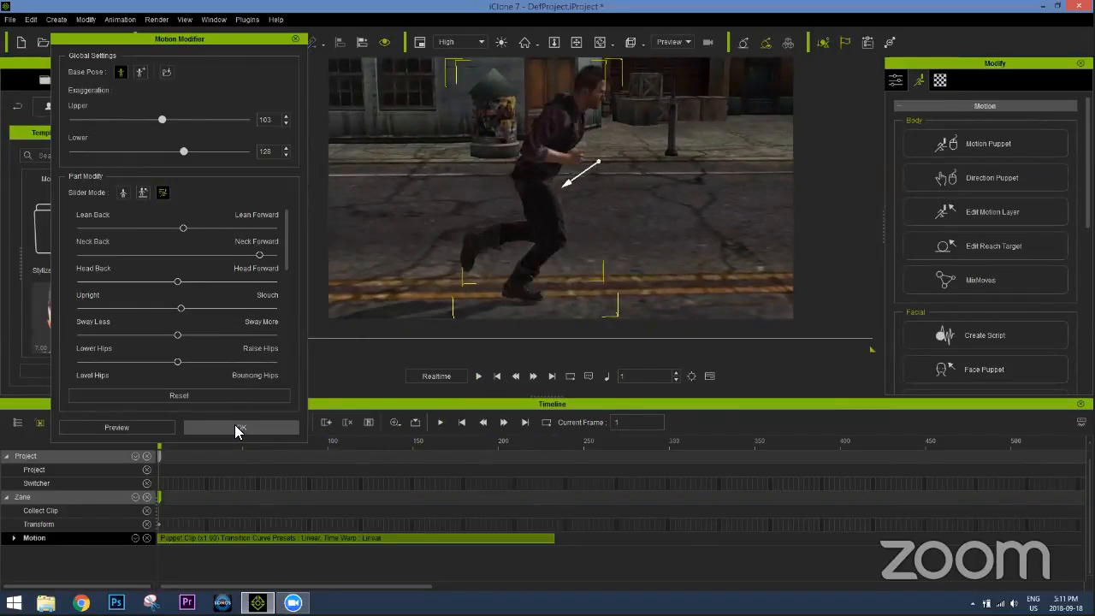
pyautogui.click(239, 428)
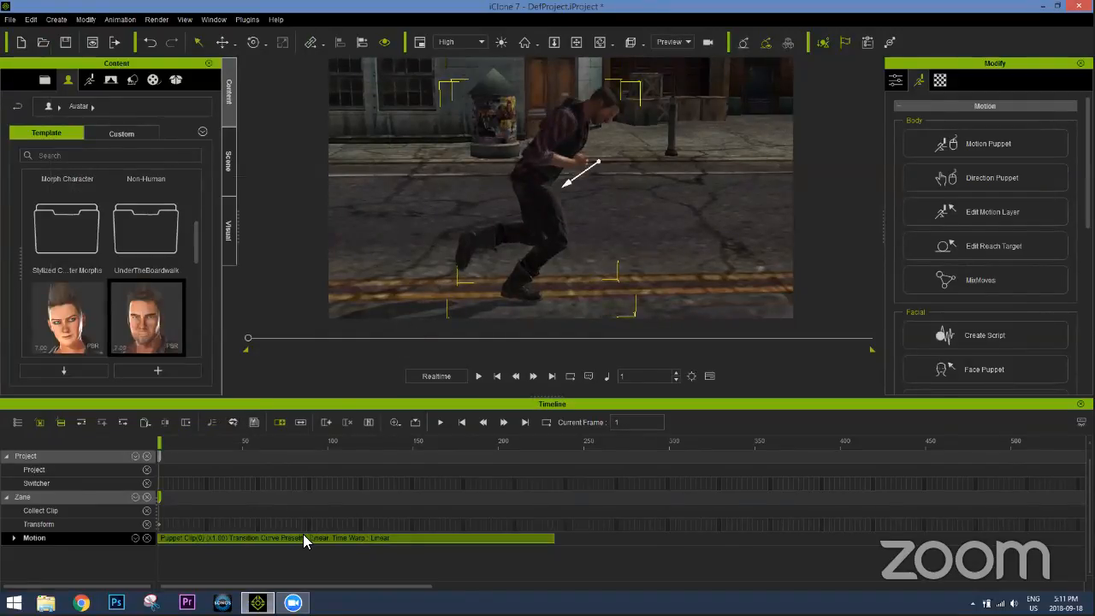
# Review the modified run from the front by scrubbing the clip's opening frames, and return to frame 1
pyautogui.moveTo(656, 190); pyautogui.dragTo(313, 381, button='right')
pyautogui.moveTo(175, 441); pyautogui.dragTo(197, 445)
pyautogui.moveTo(609, 226); pyautogui.dragTo(580, 203, button='right')
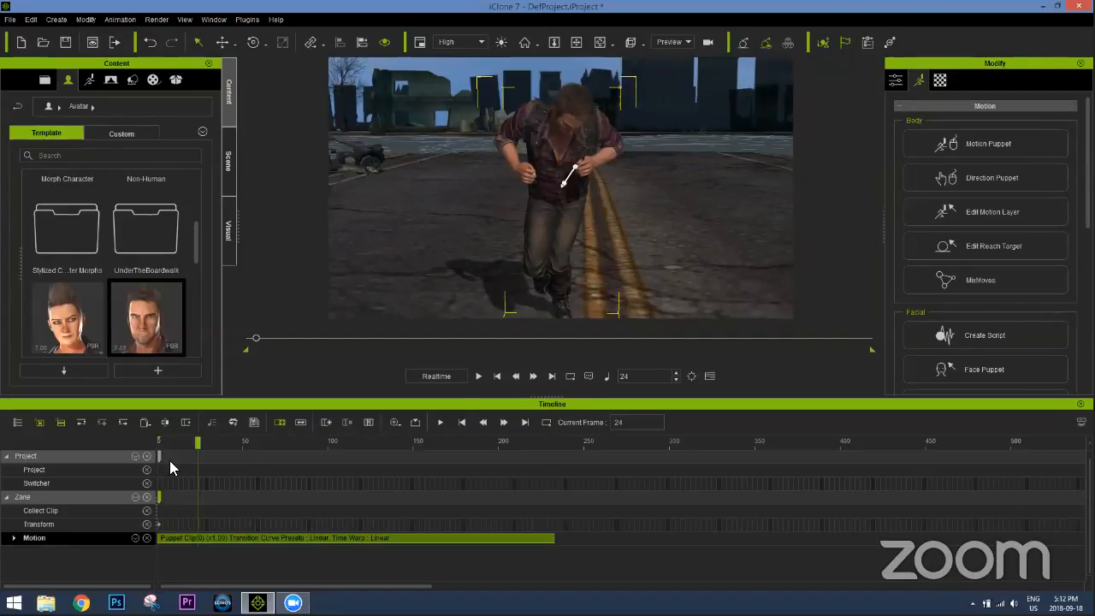
pyautogui.moveTo(170, 444)
pyautogui.mouseDown()
pyautogui.moveTo(260, 438)
pyautogui.moveTo(130, 443)
pyautogui.moveTo(154, 445)
pyautogui.mouseUp()
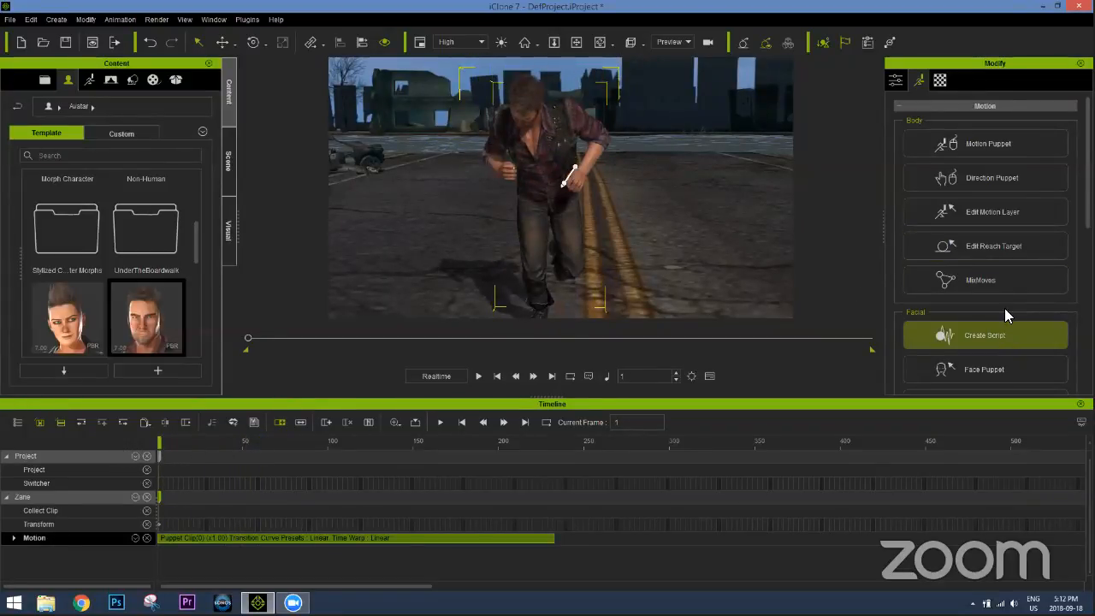
# Open the motion layer editor at frame 1 and rotate the character's left forearm outward
pyautogui.click(1002, 214)
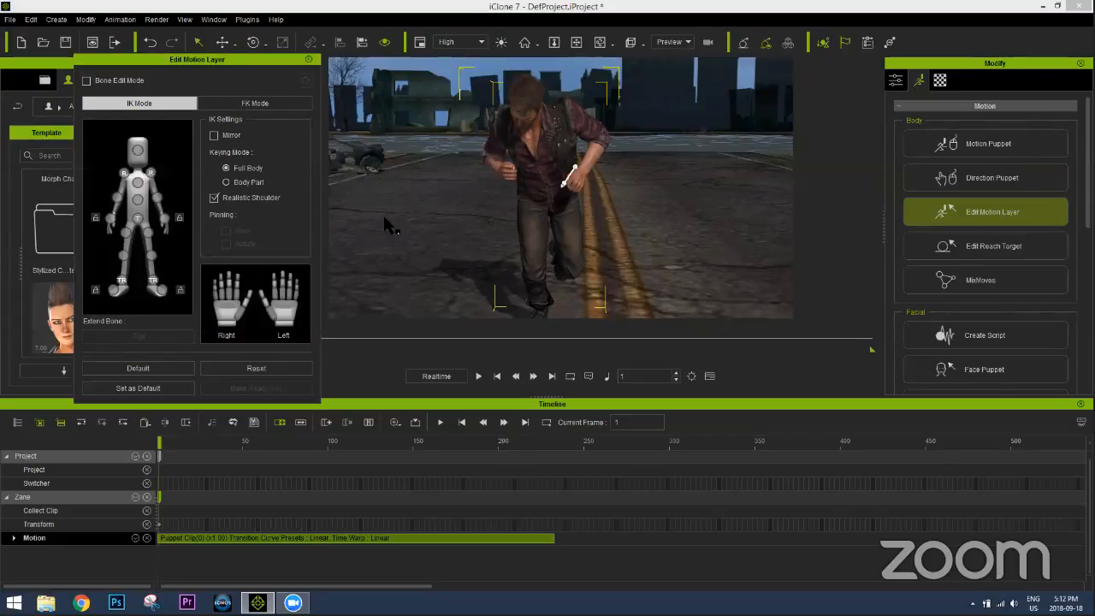
pyautogui.click(158, 200)
pyautogui.click(569, 184)
pyautogui.moveTo(604, 157)
pyautogui.mouseDown()
pyautogui.moveTo(654, 138)
pyautogui.moveTo(655, 150)
pyautogui.moveTo(623, 152)
pyautogui.mouseUp()
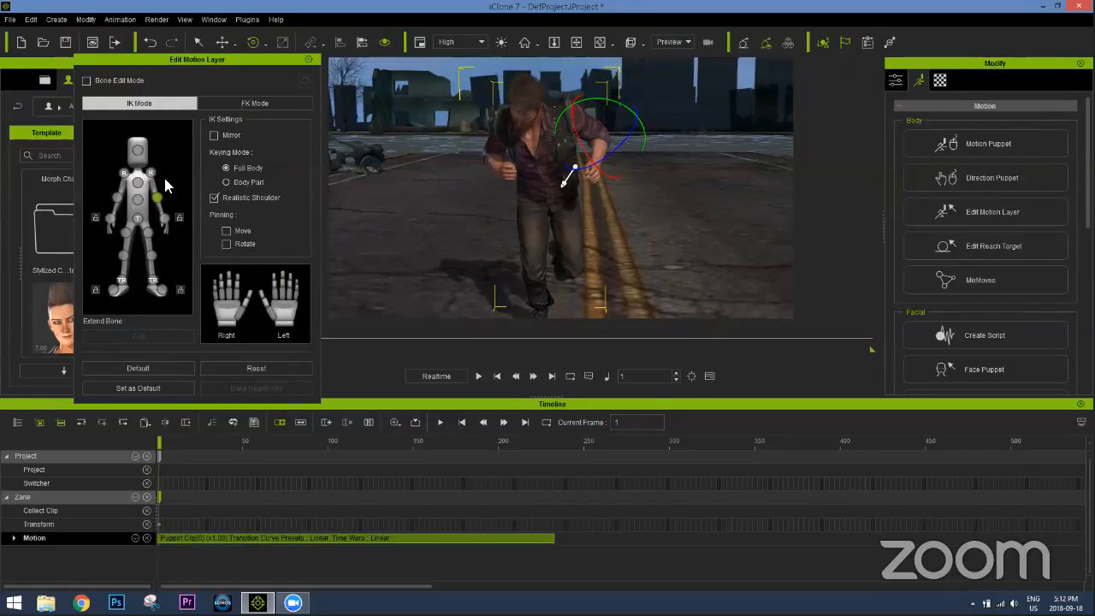
# Rotate the character's right forearm outward and down, away from the chest
pyautogui.click(116, 198)
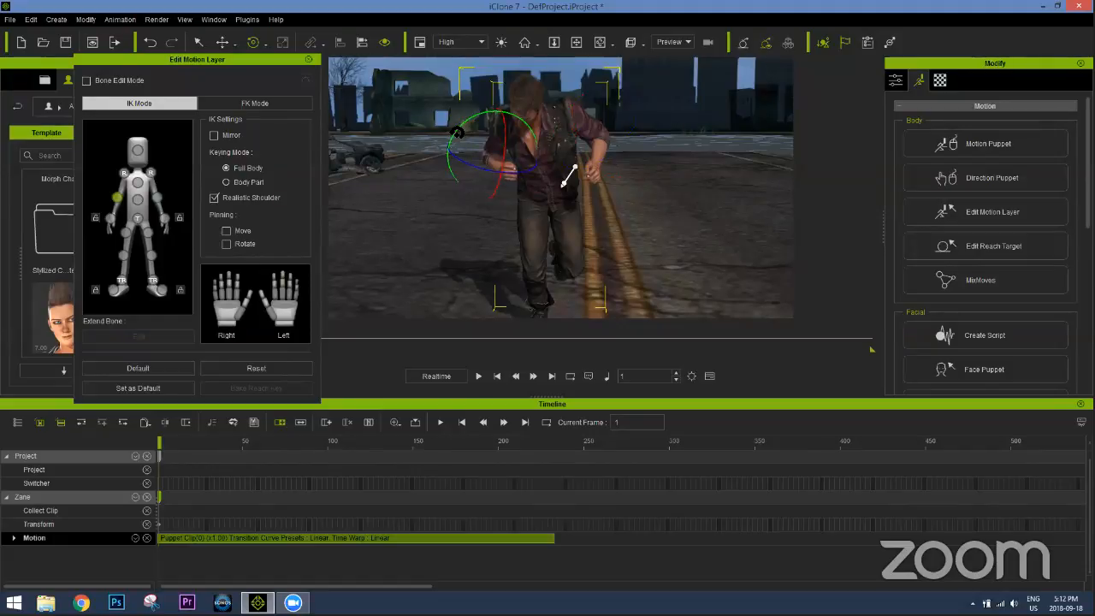
pyautogui.moveTo(516, 175); pyautogui.dragTo(506, 175)
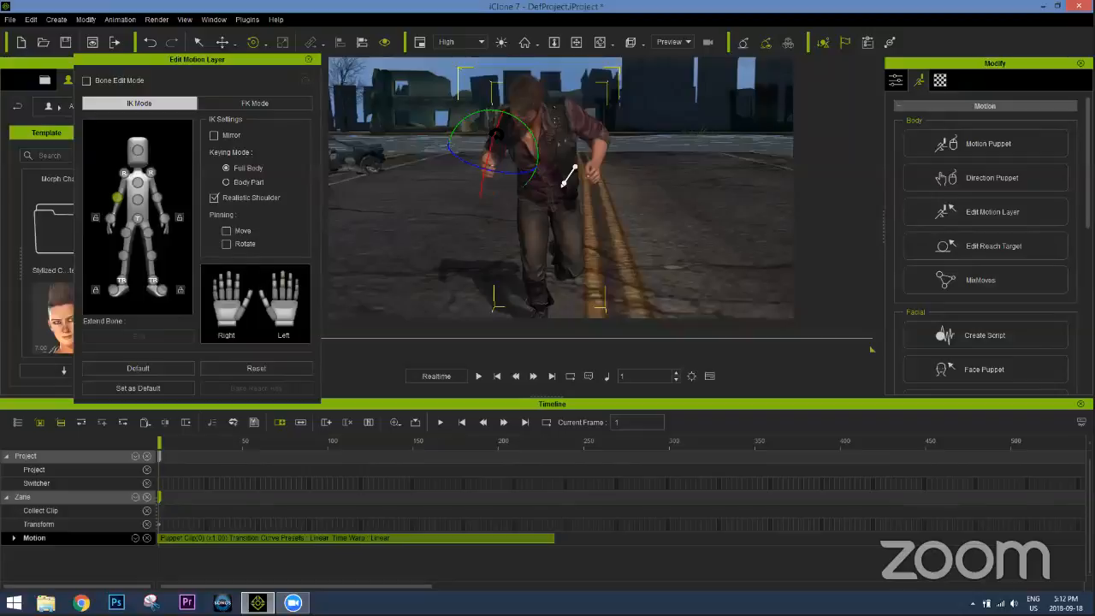
pyautogui.moveTo(494, 136); pyautogui.dragTo(482, 154)
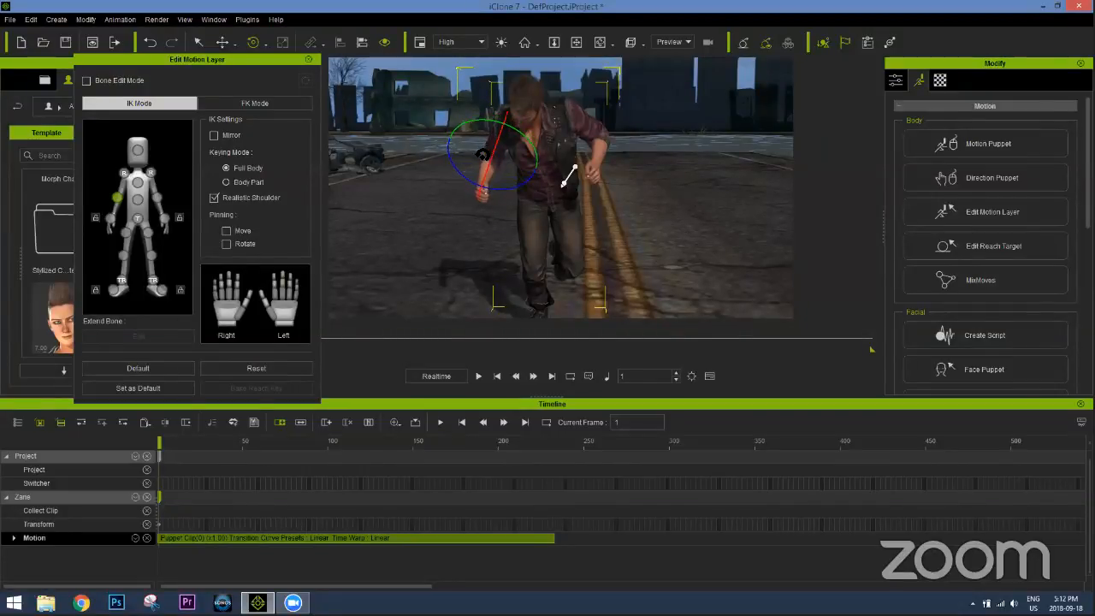
# Check the arms from several angles and rotate the left forearm down towards the waist
pyautogui.moveTo(761, 184); pyautogui.dragTo(774, 185, button='right')
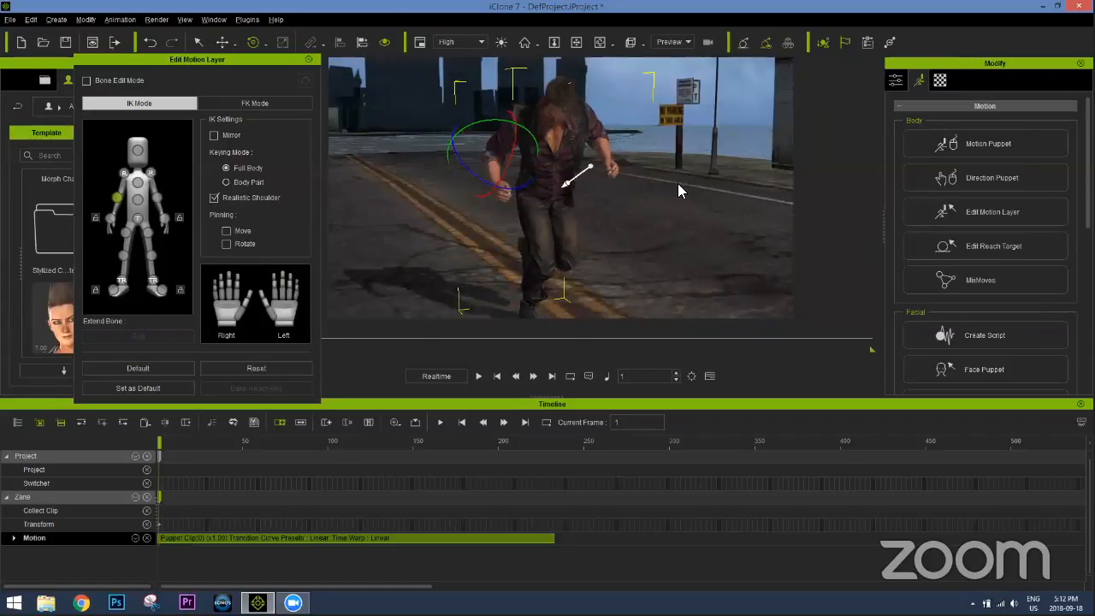
pyautogui.moveTo(531, 173); pyautogui.dragTo(752, 181, button='right')
pyautogui.moveTo(646, 170); pyautogui.dragTo(152, 198, button='right')
pyautogui.moveTo(351, 184); pyautogui.dragTo(68, 201, button='right')
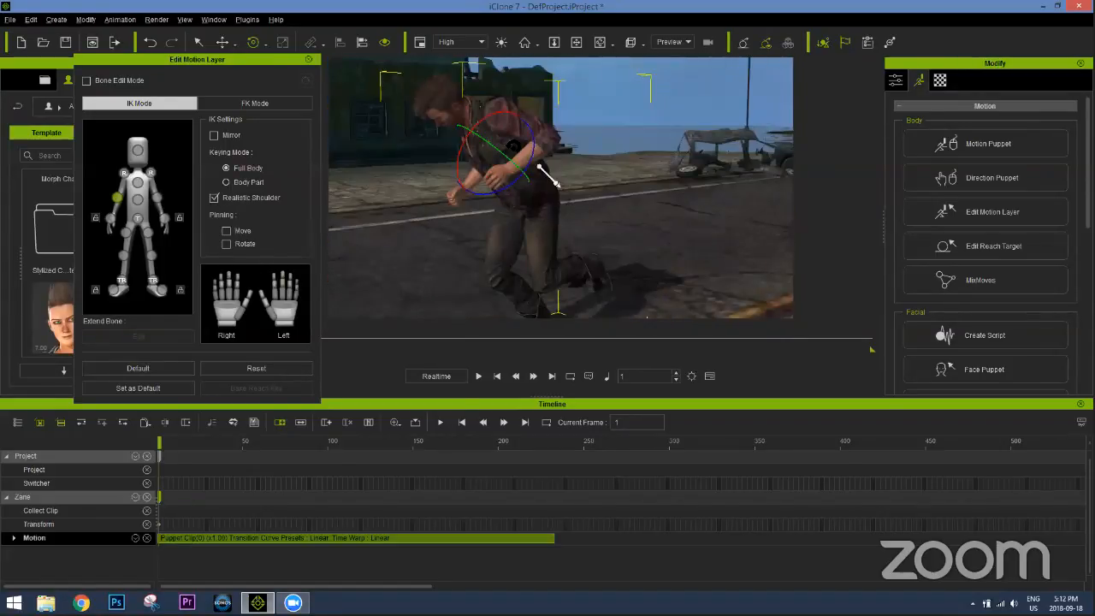
pyautogui.click(157, 200)
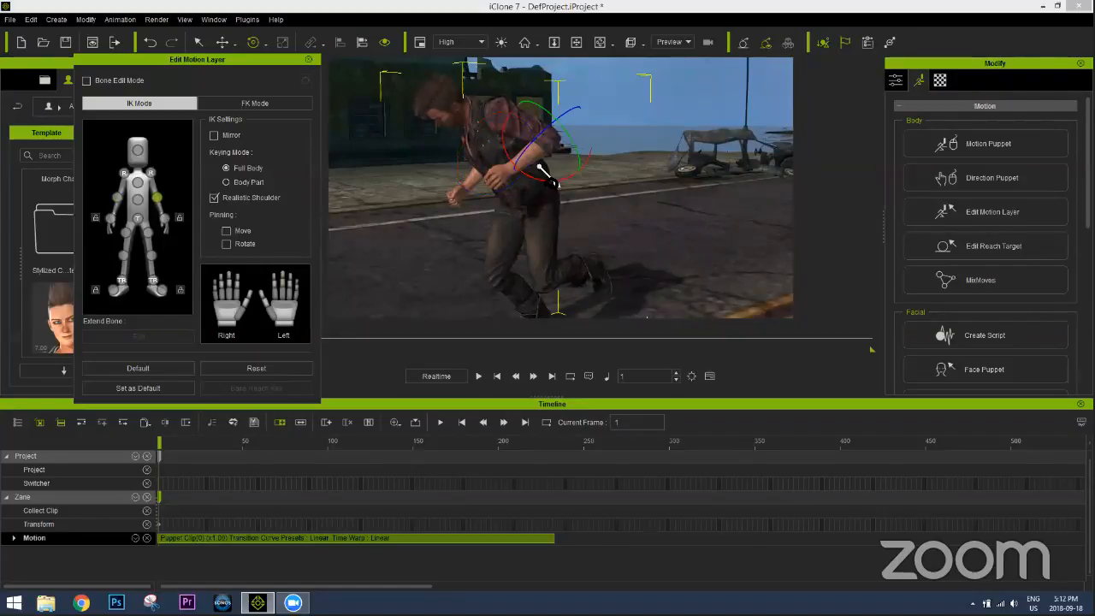
pyautogui.moveTo(575, 184); pyautogui.dragTo(557, 234)
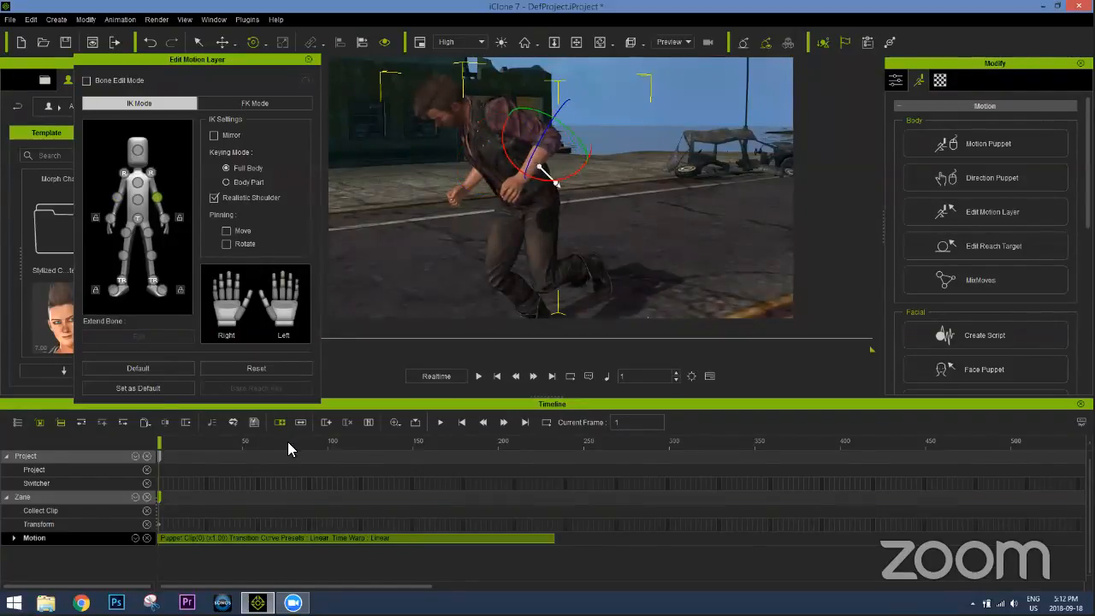
# Rotate the character's head upward so that the face looks ahead
pyautogui.moveTo(436, 224); pyautogui.dragTo(498, 195, button='right')
pyautogui.scroll(-1, 498, 195)
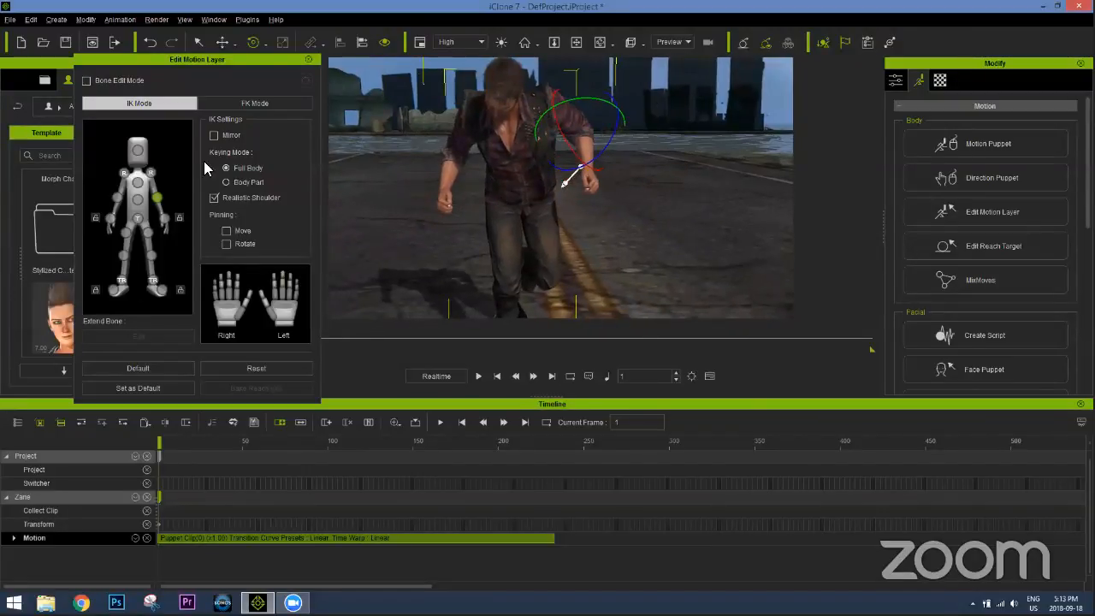
pyautogui.click(138, 152)
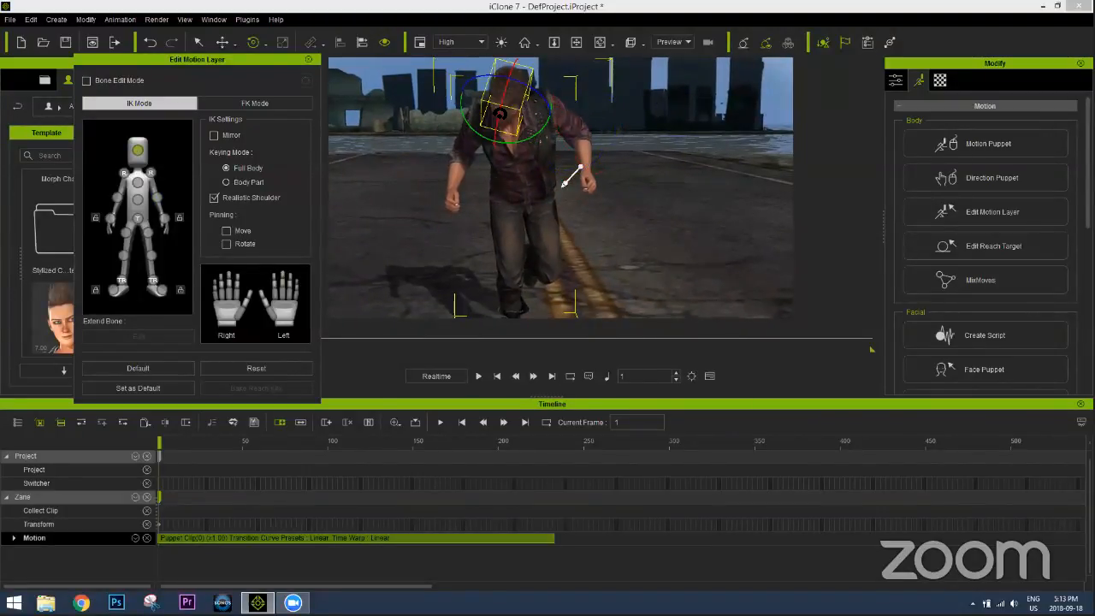
pyautogui.moveTo(502, 109); pyautogui.dragTo(506, 101)
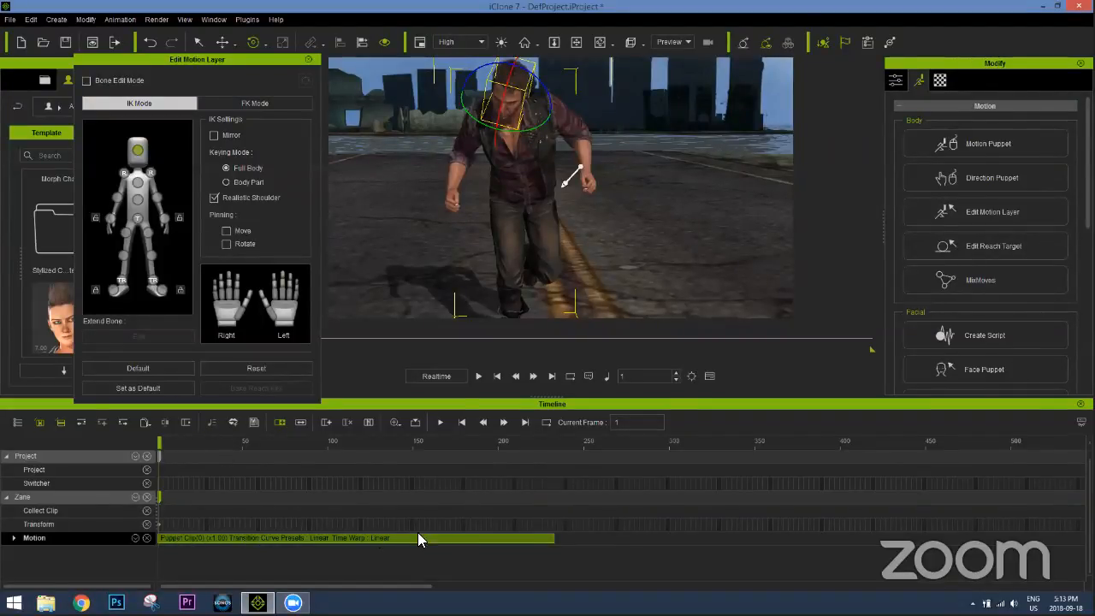
# Scrub the clip to frame 84, review the edited run from another angle, and close the motion layer editor
pyautogui.click(177, 447)
pyautogui.moveTo(180, 447); pyautogui.dragTo(300, 438)
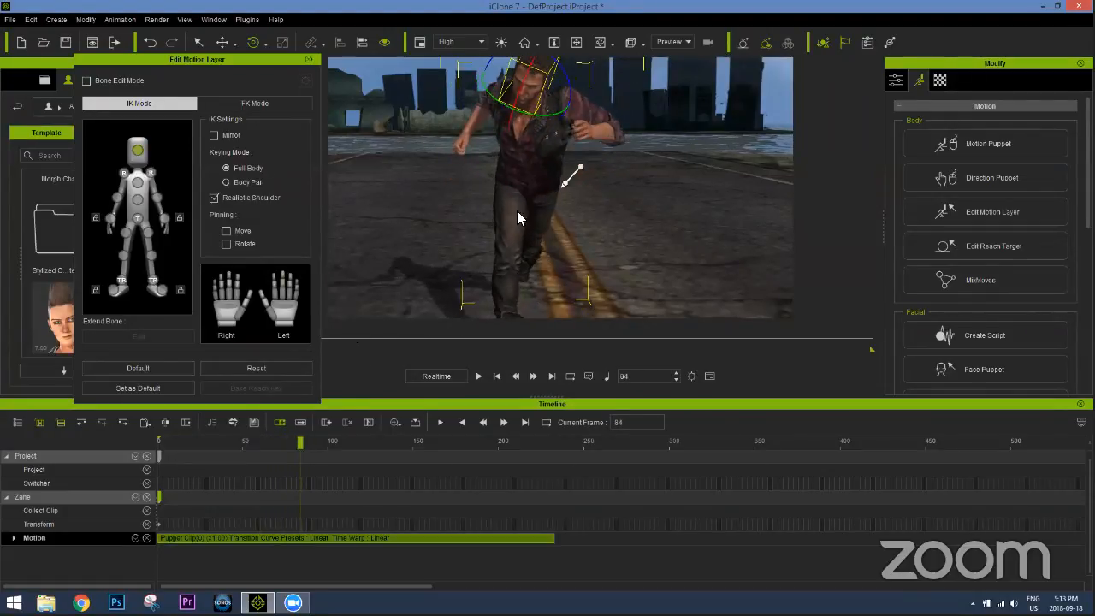
pyautogui.moveTo(680, 204); pyautogui.dragTo(619, 204, button='right')
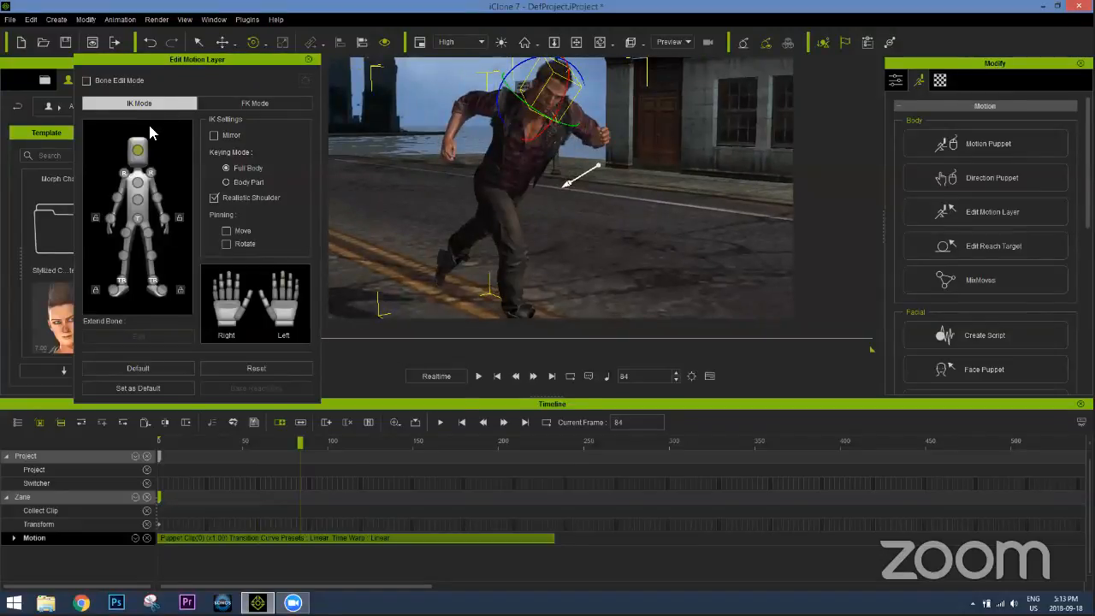
pyautogui.click(309, 60)
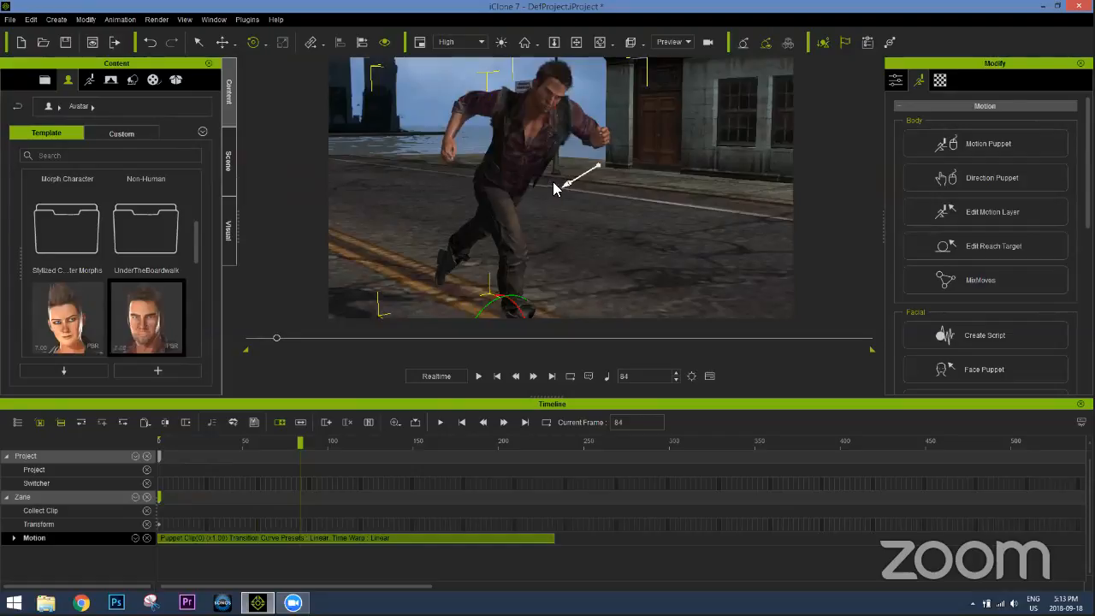
pyautogui.keyDown('alt'); pyautogui.moveTo(597, 122); pyautogui.dragTo(627, 222, button='right'); pyautogui.keyUp('alt')
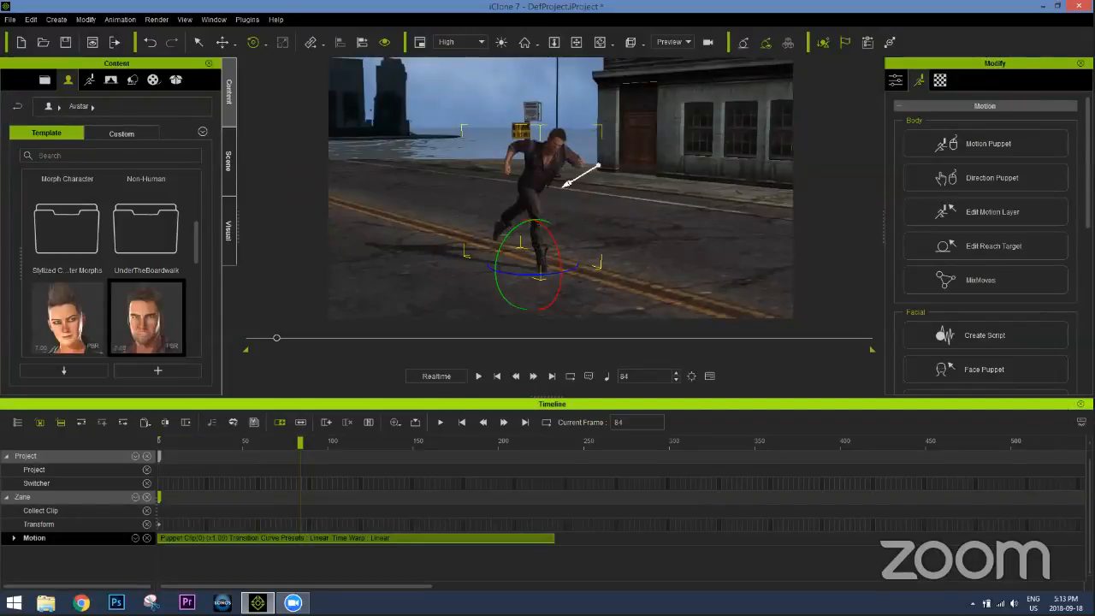
# Hide the Project track in the timeline and shrink the timeline area to enlarge the viewport
pyautogui.moveTo(556, 402); pyautogui.dragTo(555, 436)
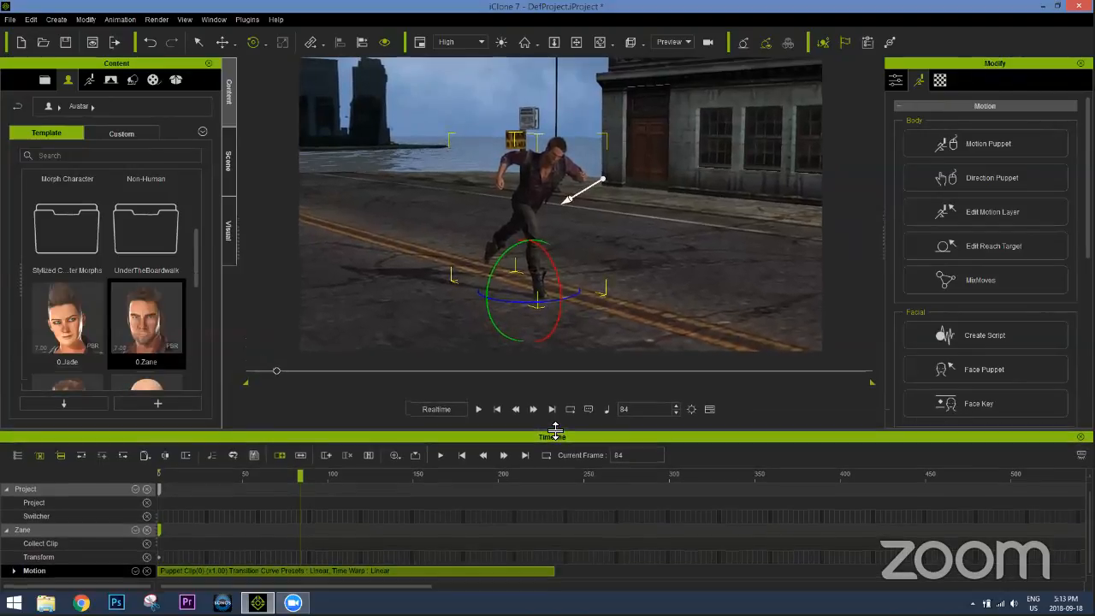
pyautogui.click(147, 490)
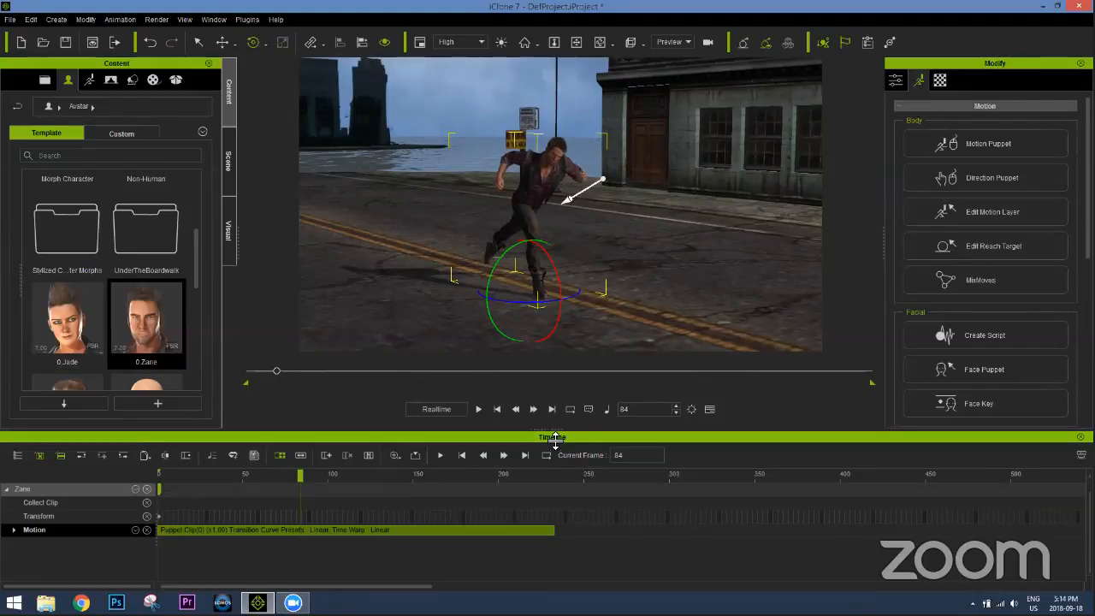
pyautogui.moveTo(555, 440); pyautogui.dragTo(555, 479)
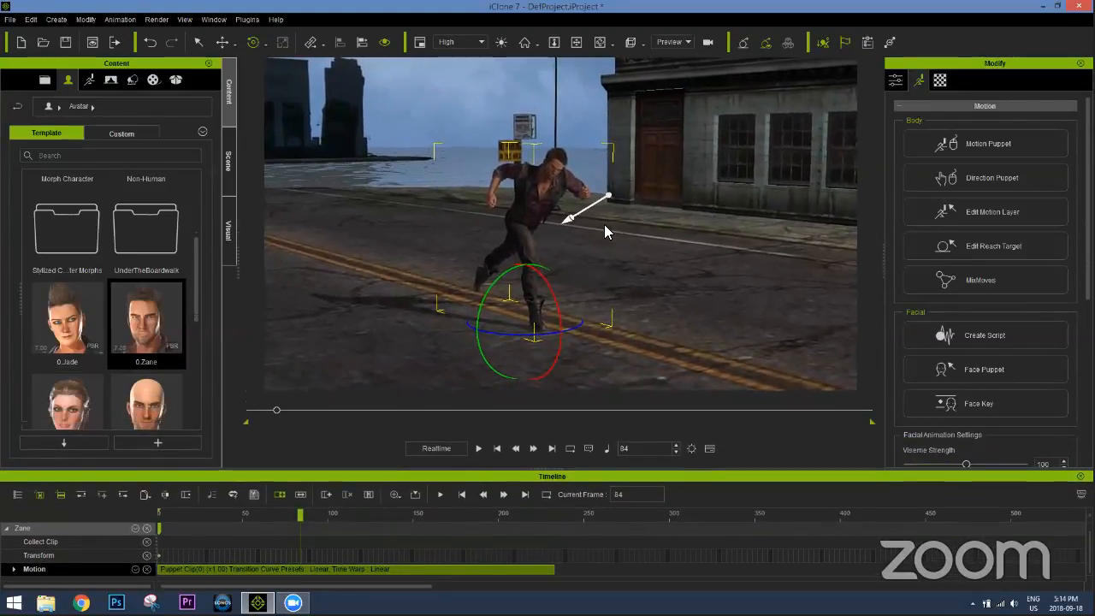
# In the top view, go to frame 232 and move the character straight ahead along the road to key the run's travel
pyautogui.scroll(-3, 639, 245)
pyautogui.scroll(-2, 639, 244)
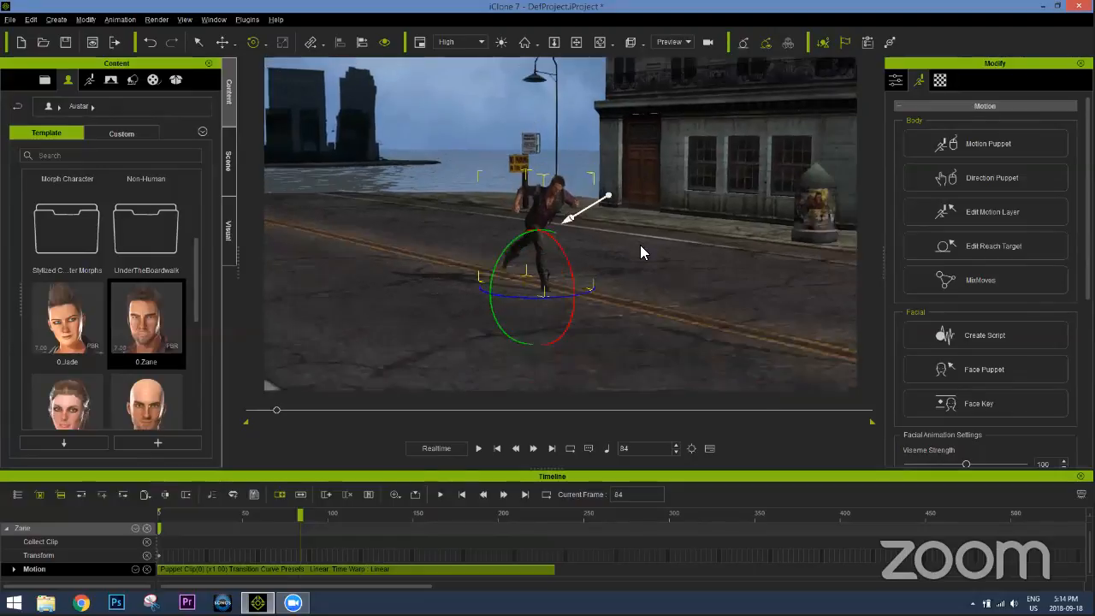
pyautogui.press('j')
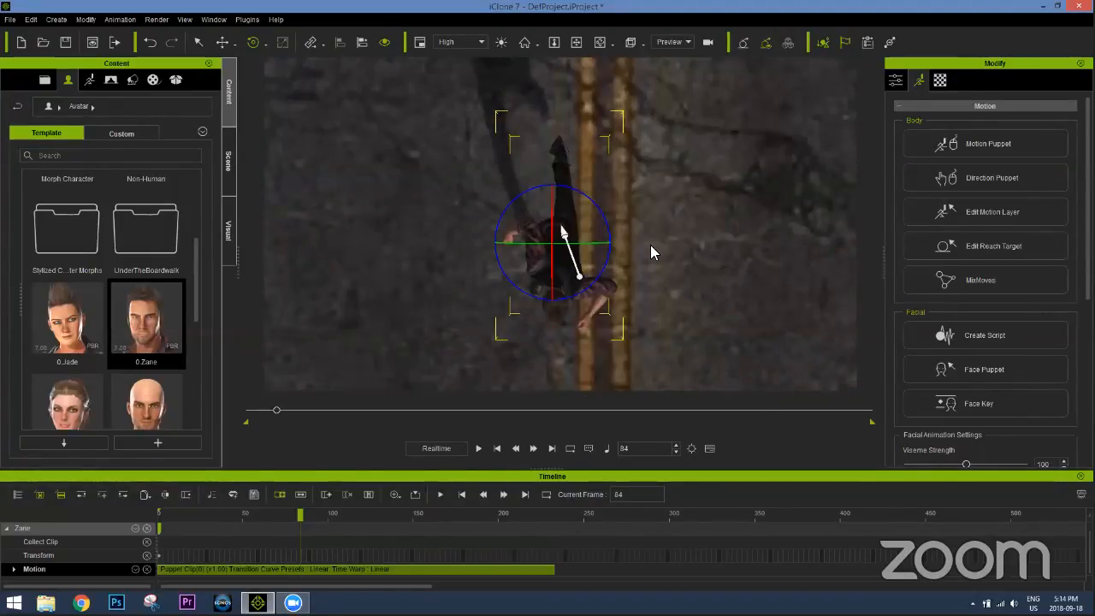
pyautogui.scroll(-2, 707, 223)
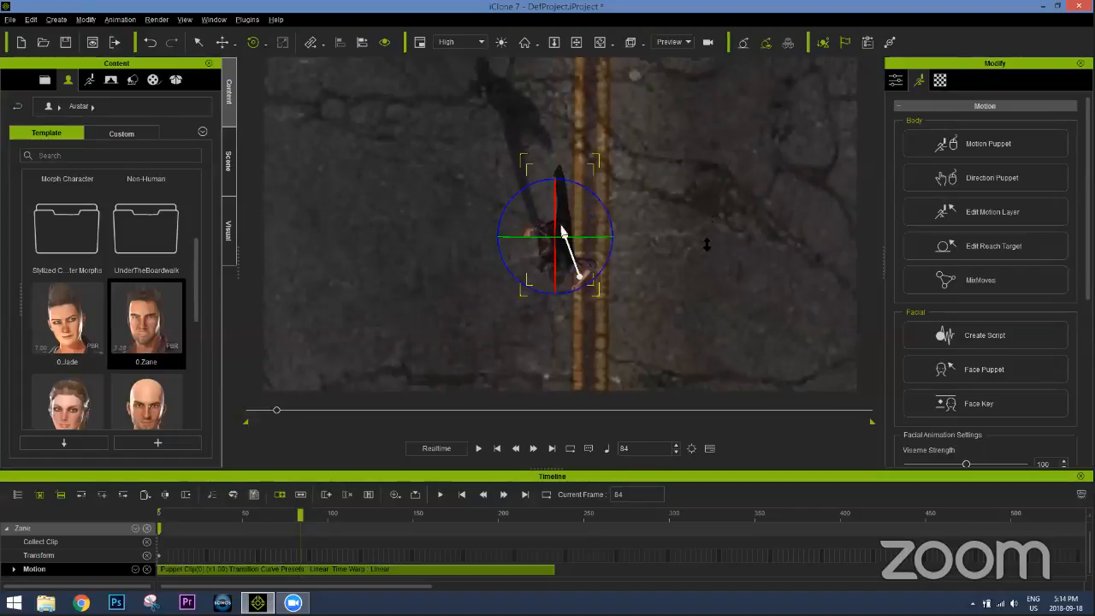
pyautogui.scroll(-5, 701, 257)
pyautogui.moveTo(667, 308); pyautogui.dragTo(639, 258, button='middle')
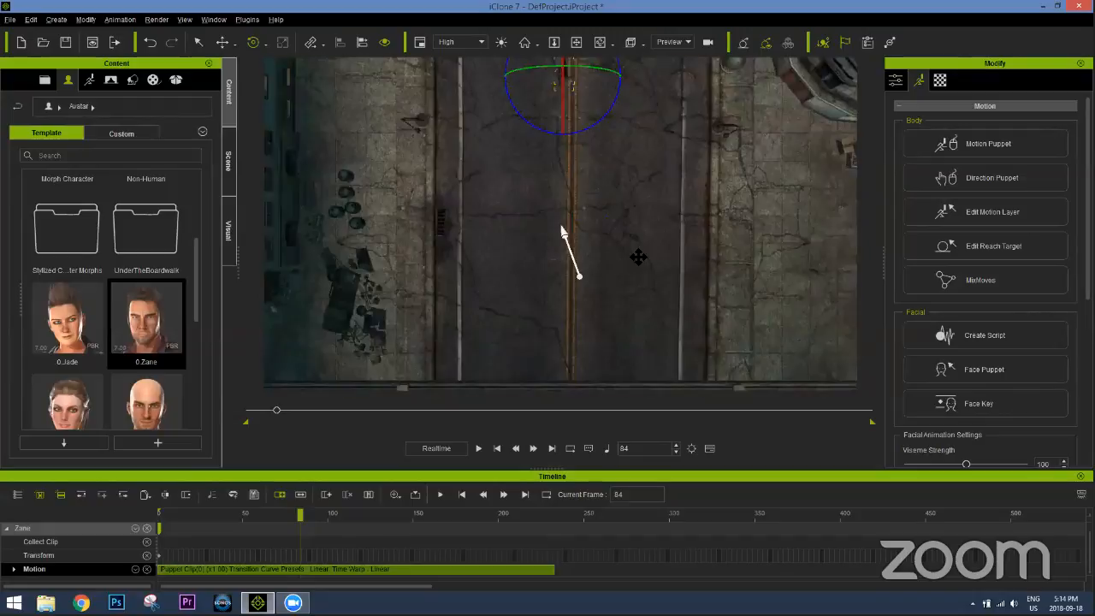
pyautogui.scroll(-2, 639, 256)
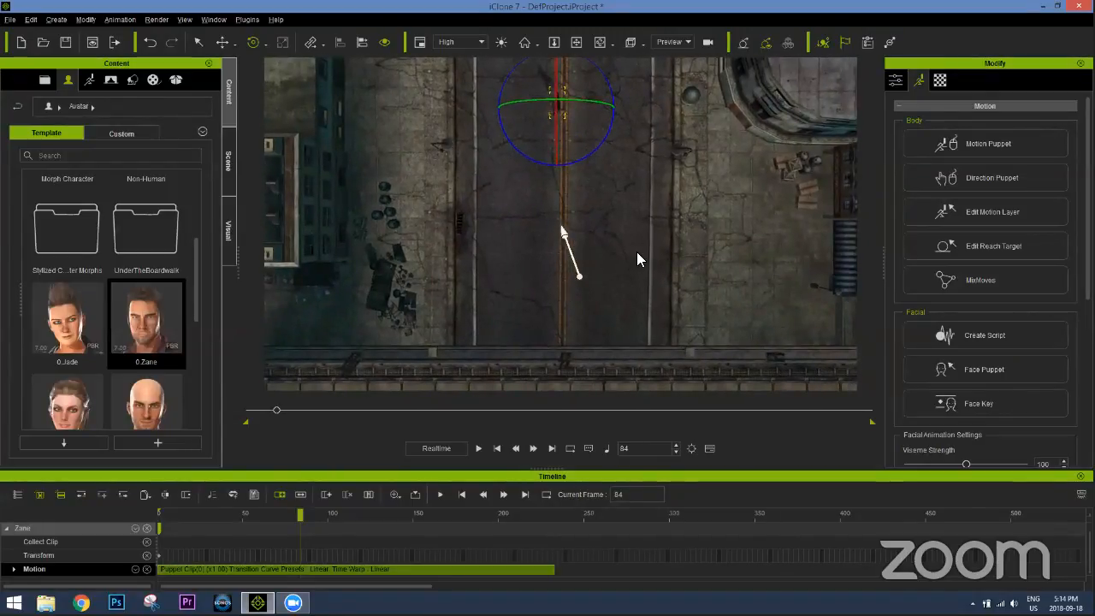
pyautogui.press('w')
pyautogui.moveTo(646, 217); pyautogui.dragTo(646, 217, button='middle')
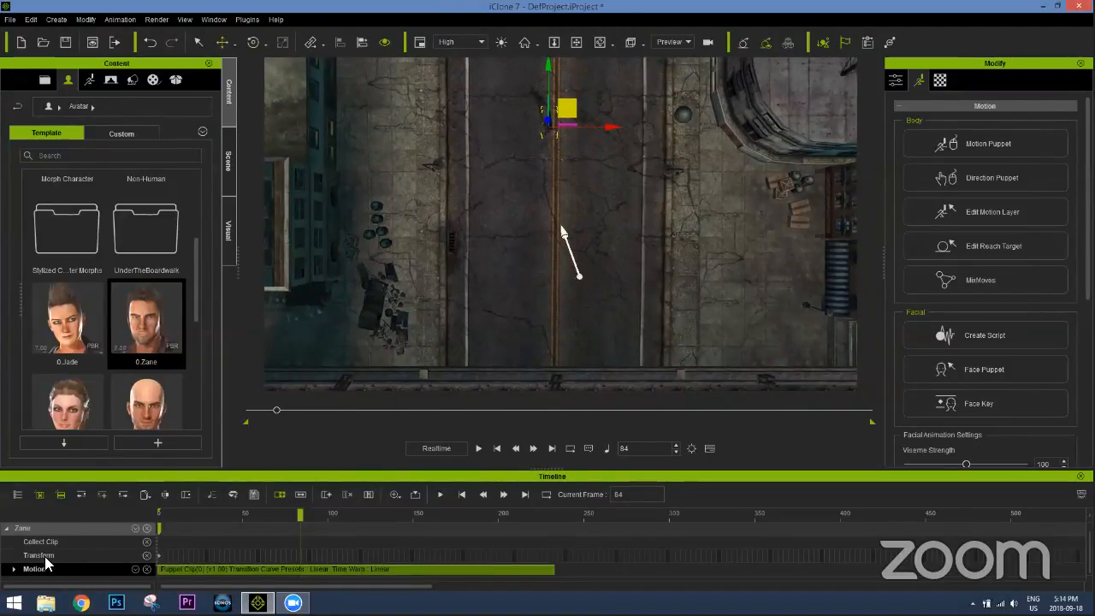
pyautogui.moveTo(335, 514); pyautogui.dragTo(550, 522)
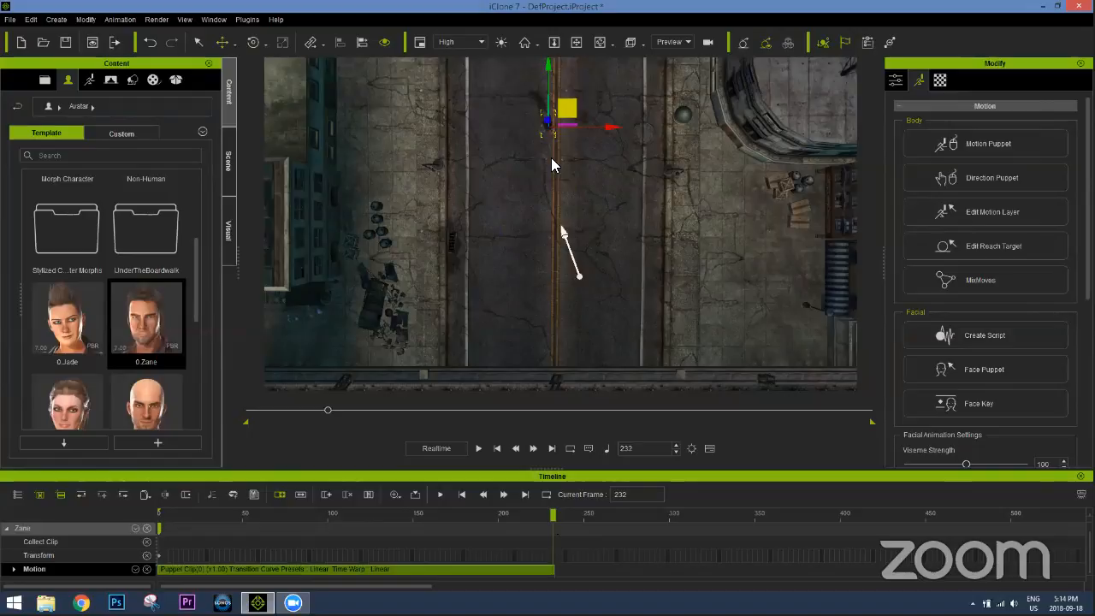
pyautogui.moveTo(551, 67); pyautogui.dragTo(536, 278)
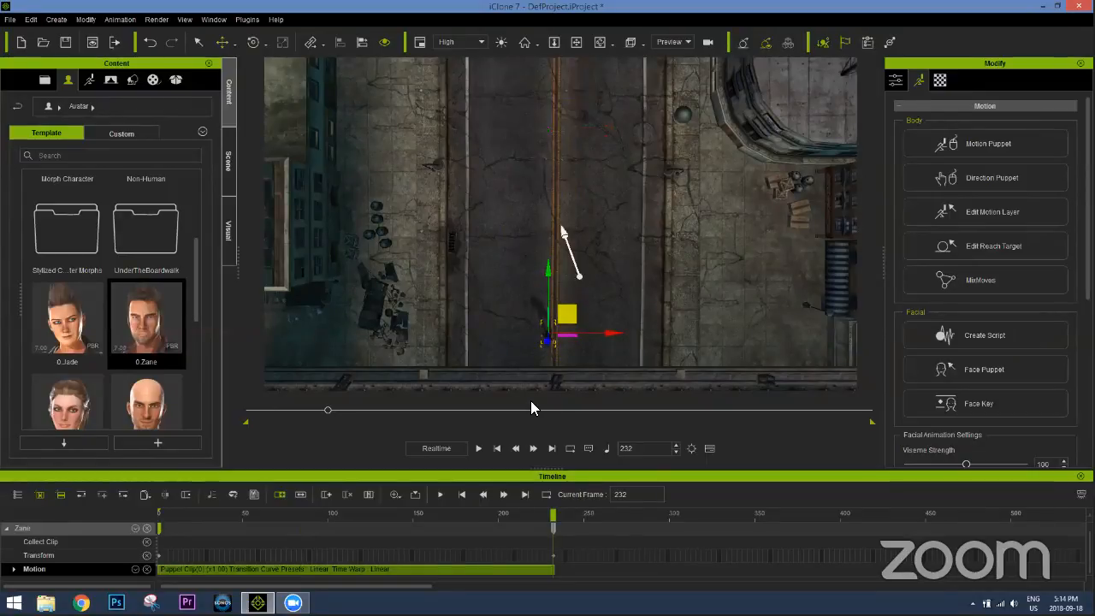
# Examine the run from the side in a wide street view, scrubbing back to frame 99 to check the character's path
pyautogui.press('d')
pyautogui.press('g')
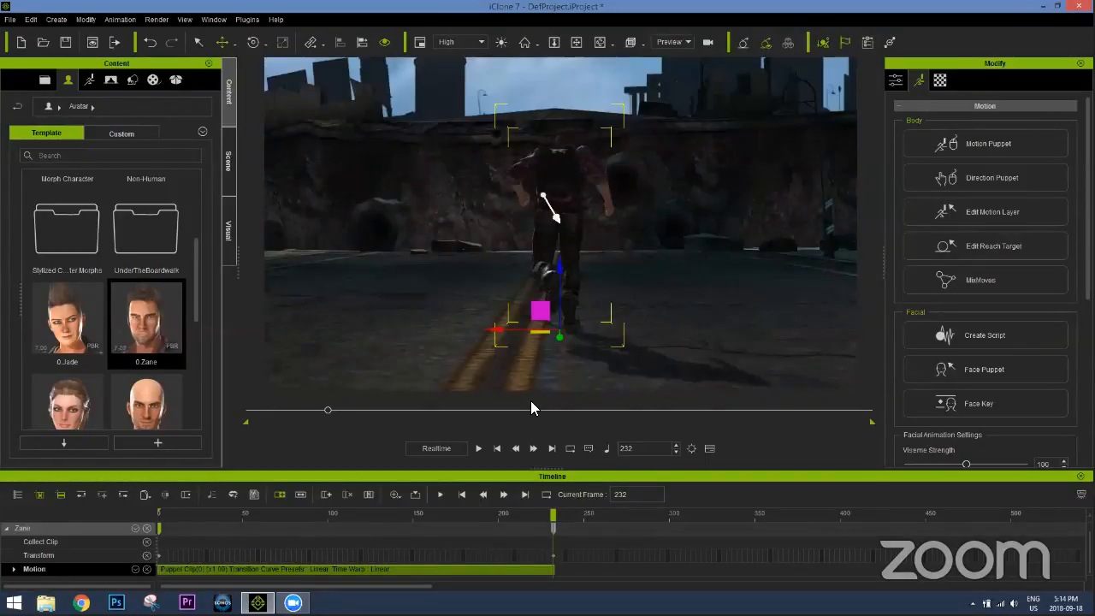
pyautogui.press('d')
pyautogui.press('s')
pyautogui.press('d')
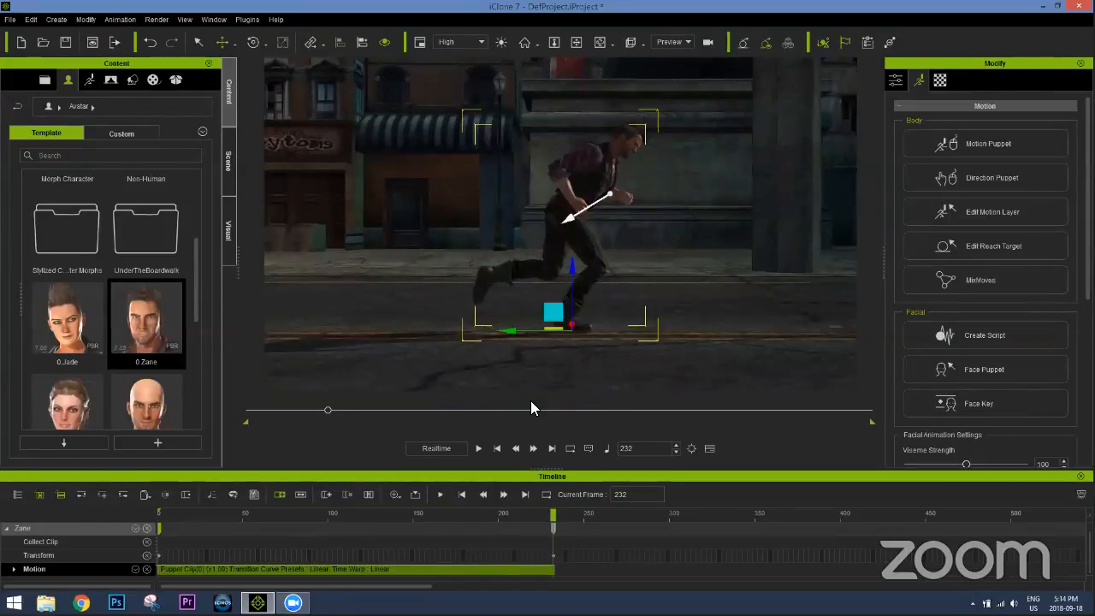
pyautogui.press('s')
pyautogui.press('d')
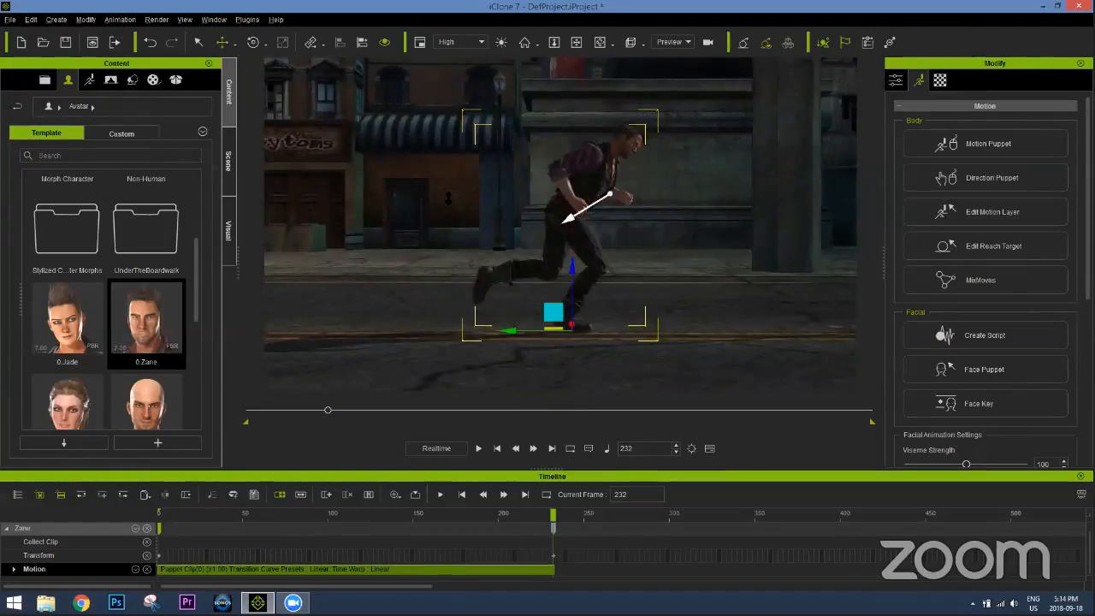
pyautogui.scroll(-5, 438, 214)
pyautogui.scroll(-3, 434, 199)
pyautogui.moveTo(437, 201); pyautogui.dragTo(603, 269, button='middle')
pyautogui.moveTo(329, 410); pyautogui.dragTo(282, 411)
pyautogui.moveTo(402, 266)
pyautogui.mouseDown(button='middle')
pyautogui.moveTo(609, 245)
pyautogui.moveTo(509, 255)
pyautogui.moveTo(589, 264)
pyautogui.mouseUp(button='middle')
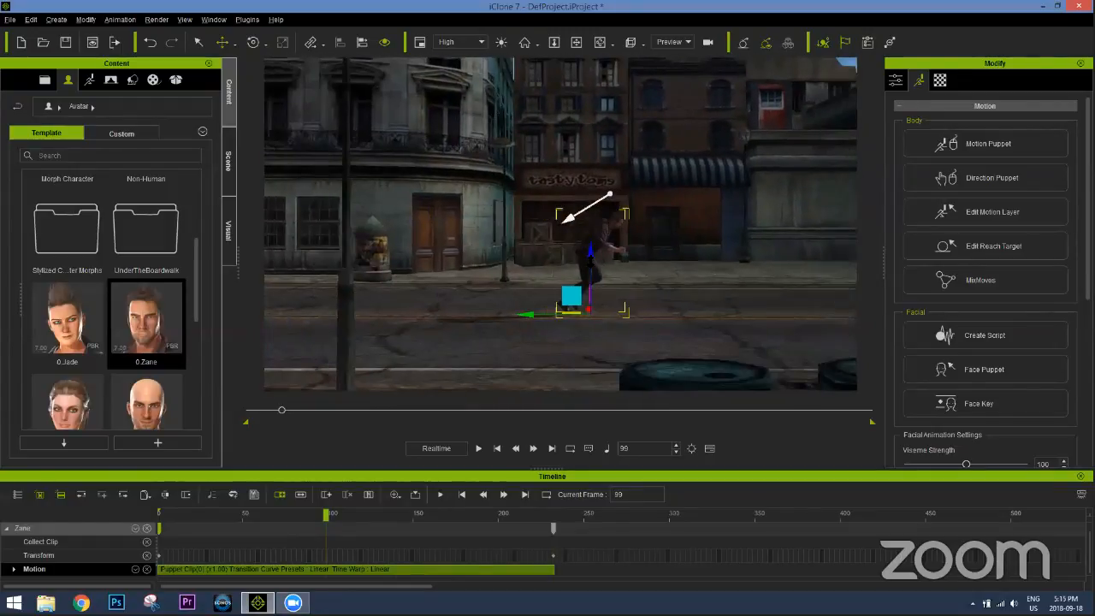
pyautogui.scroll(-3, 589, 265)
pyautogui.scroll(-3, 587, 274)
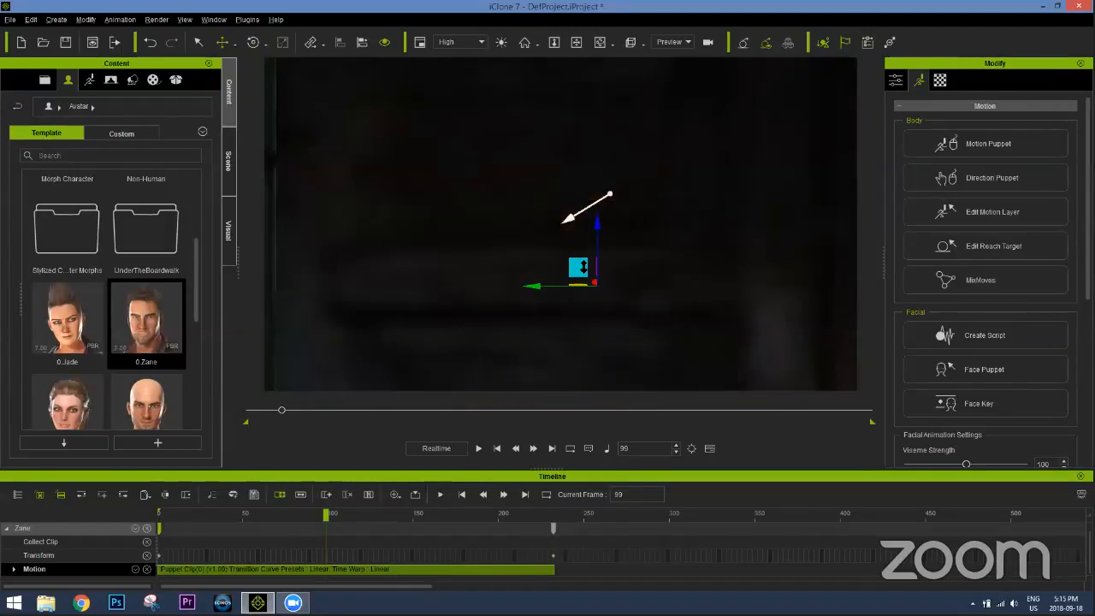
pyautogui.scroll(2, 587, 273)
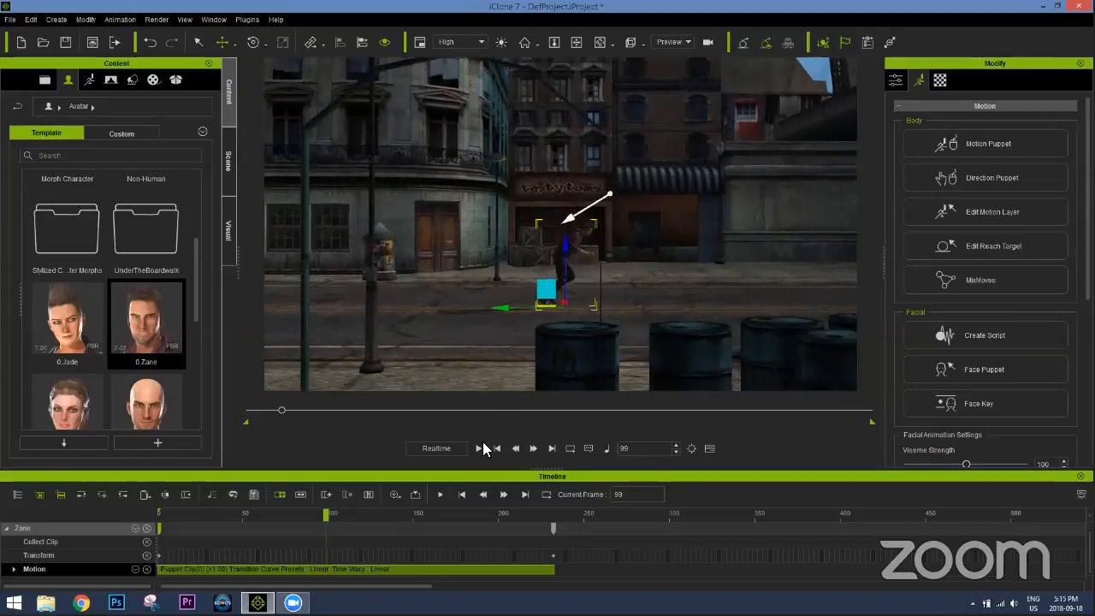
# Play the run from the first frame to review how the character travels along the street
pyautogui.click(478, 448)
pyautogui.click(478, 448)
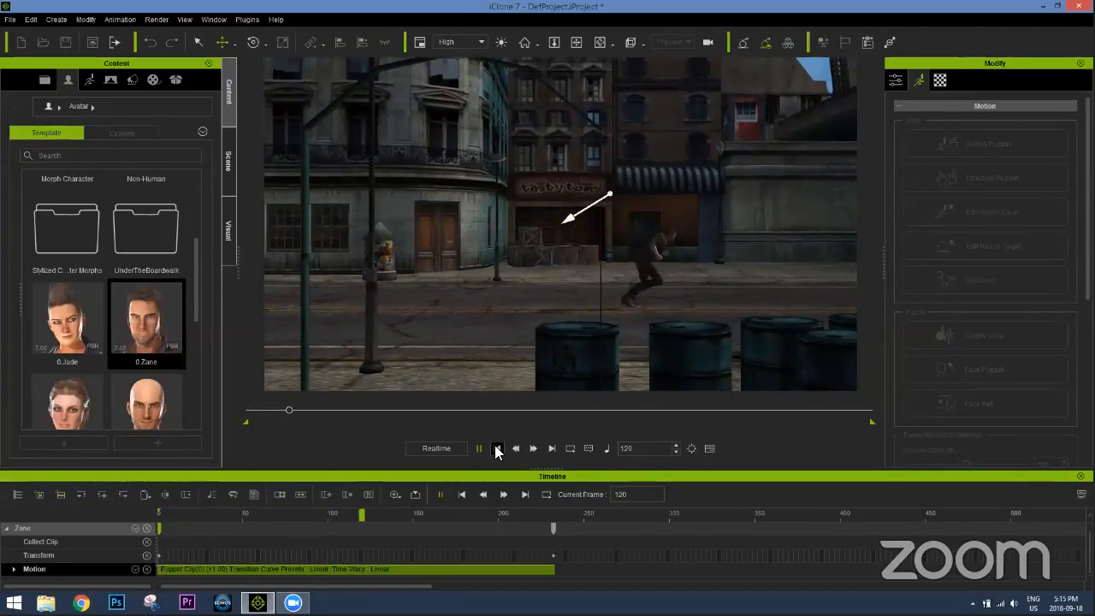
pyautogui.click(495, 449)
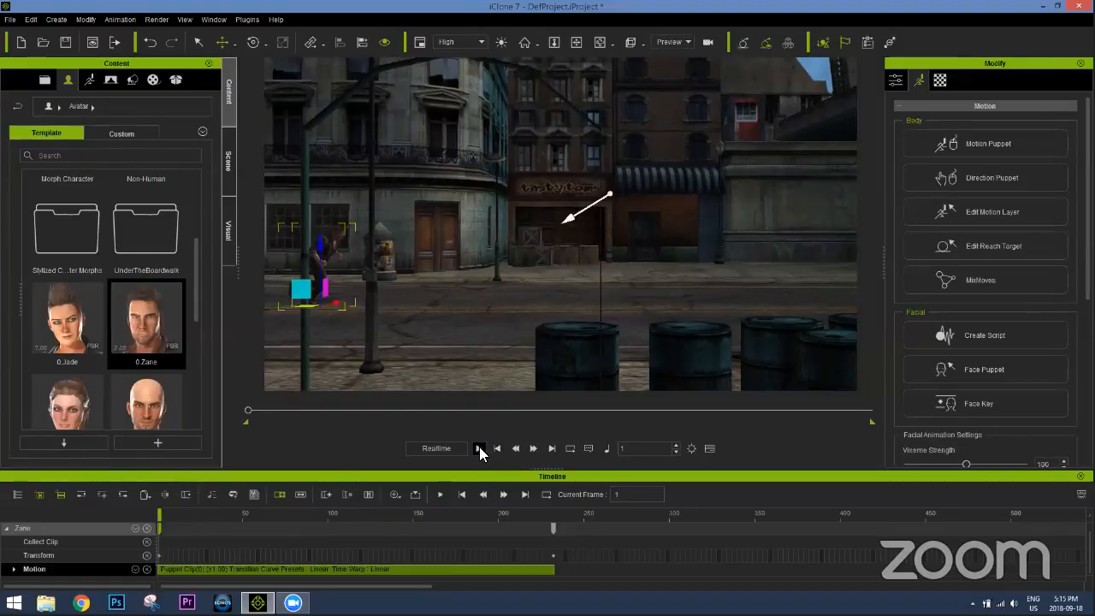
pyautogui.click(479, 448)
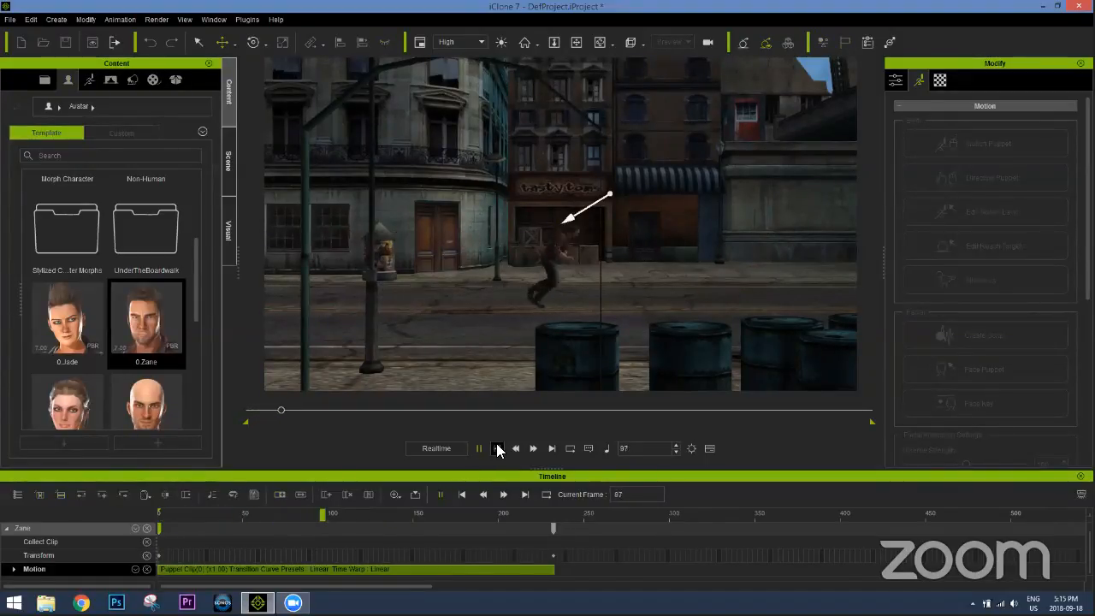
pyautogui.click(497, 449)
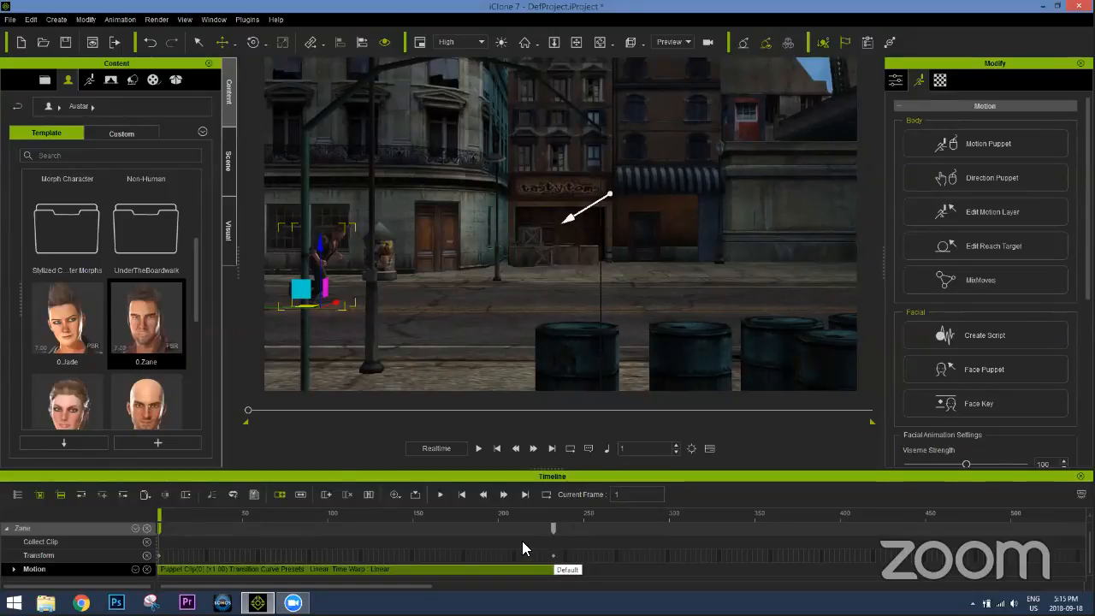
pyautogui.click(479, 448)
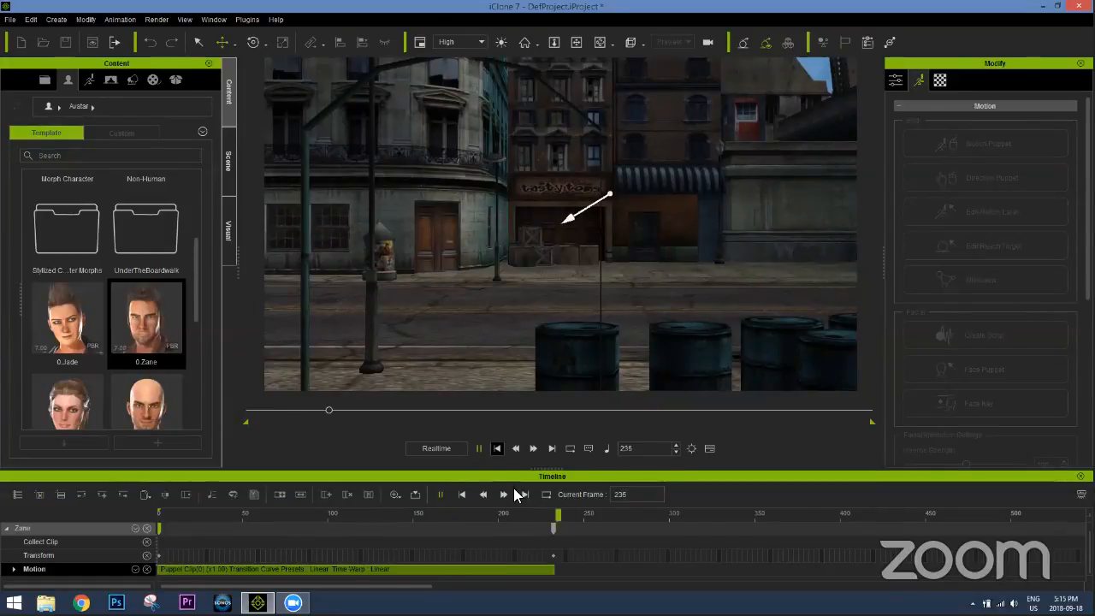
# Set the transition curve of the character's Transform key at frame 232 to Linear
pyautogui.click(552, 556)
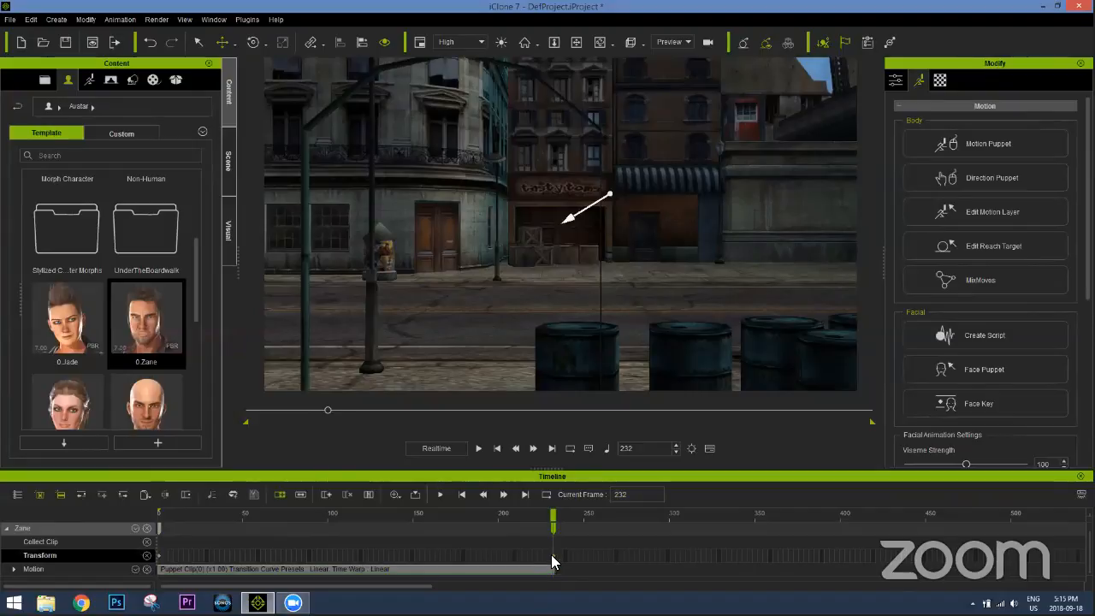
pyautogui.rightClick(551, 555)
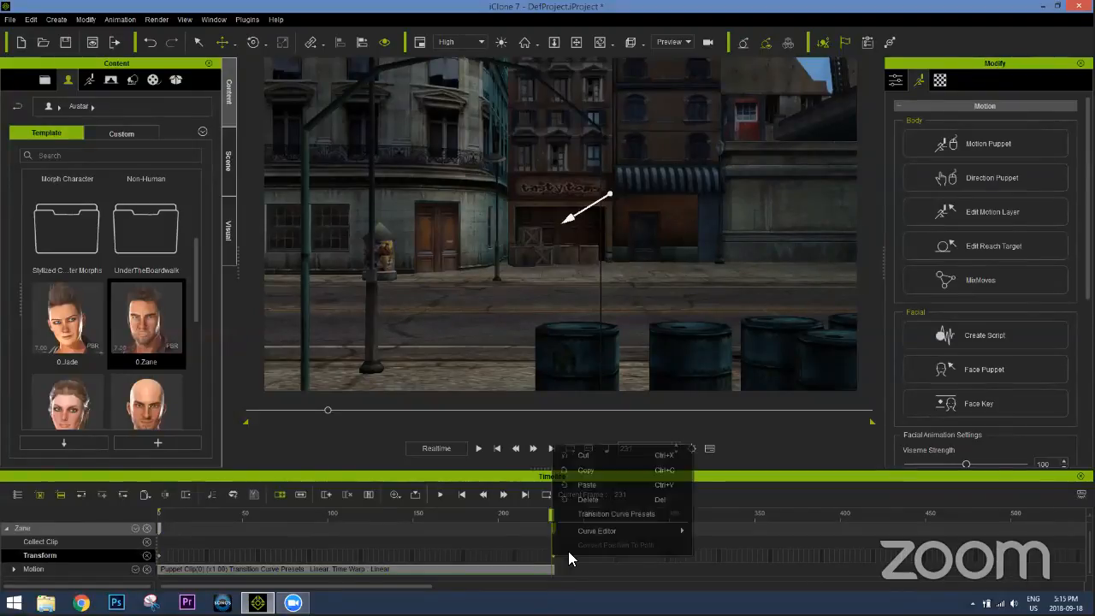
pyautogui.click(609, 514)
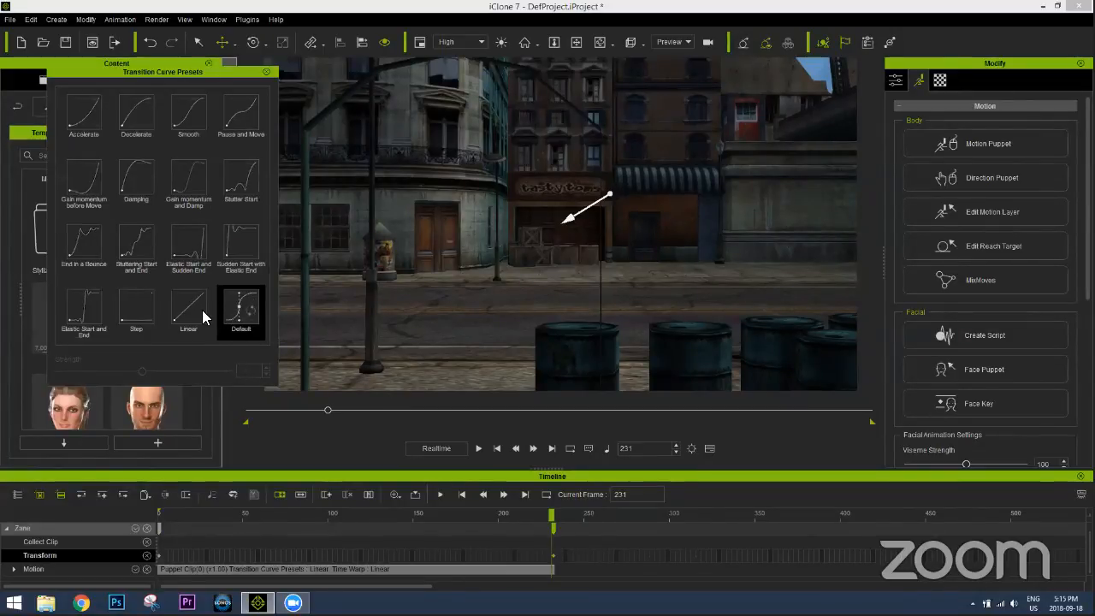
pyautogui.press('space')
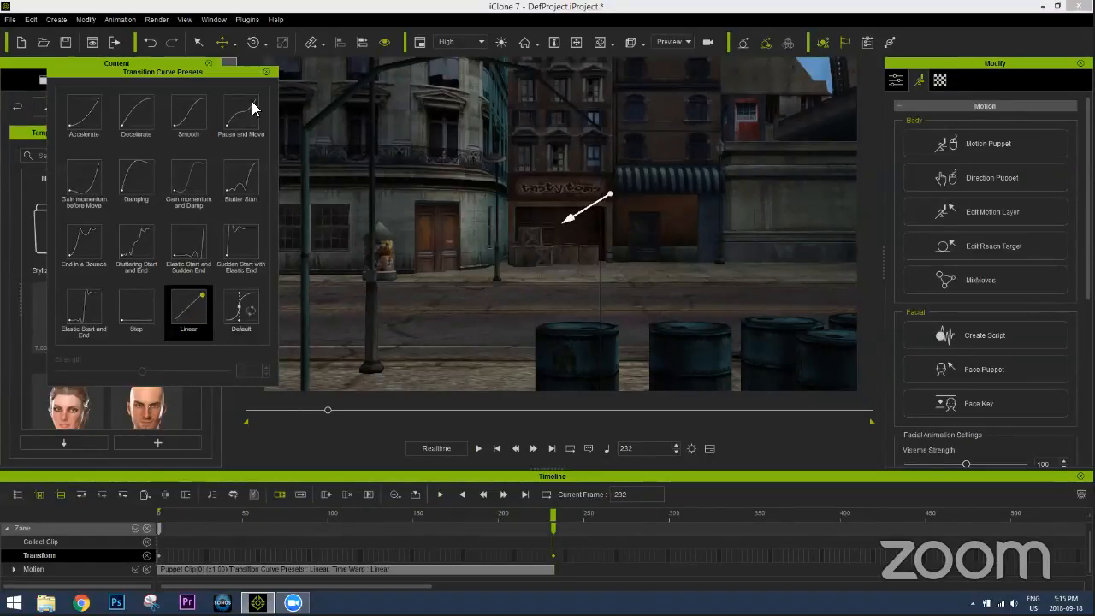
pyautogui.click(265, 71)
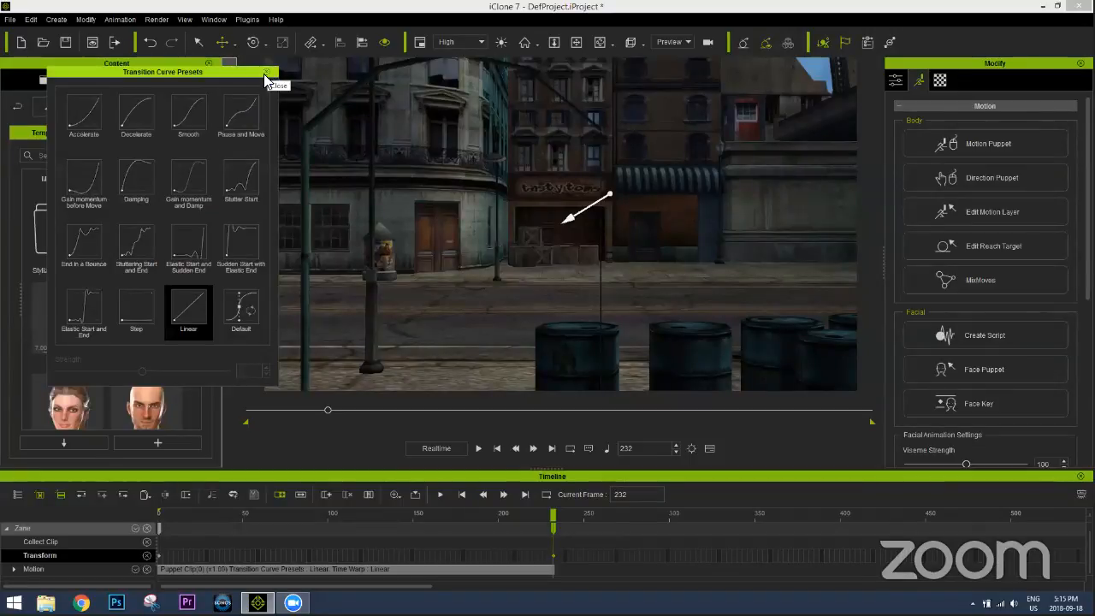
# Play back the run with the linear transition, then return to the first frame
pyautogui.click(486, 448)
pyautogui.click(478, 448)
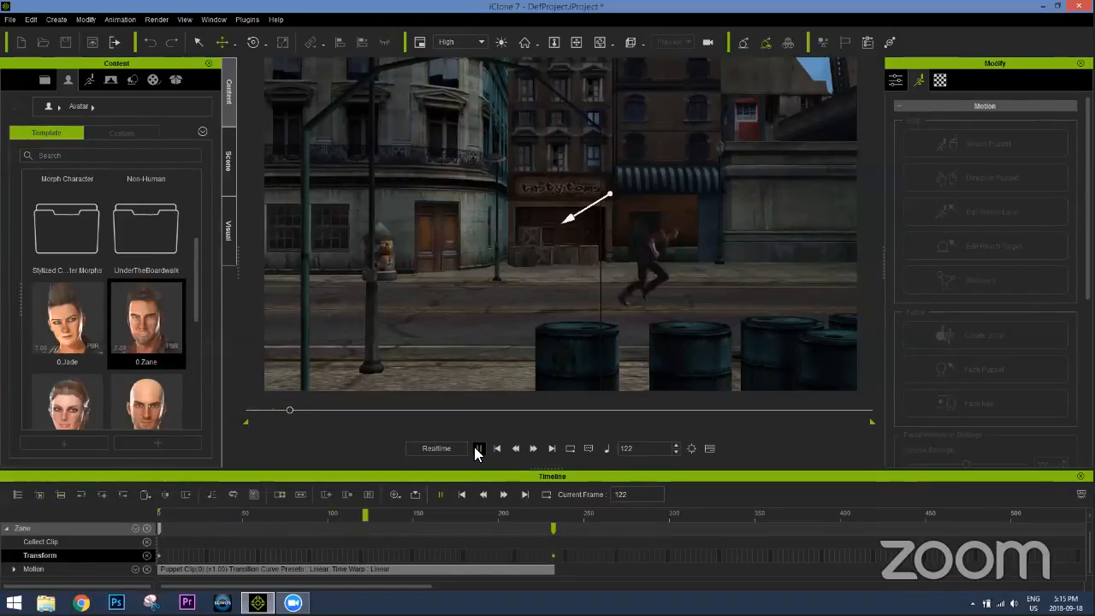
pyautogui.click(496, 449)
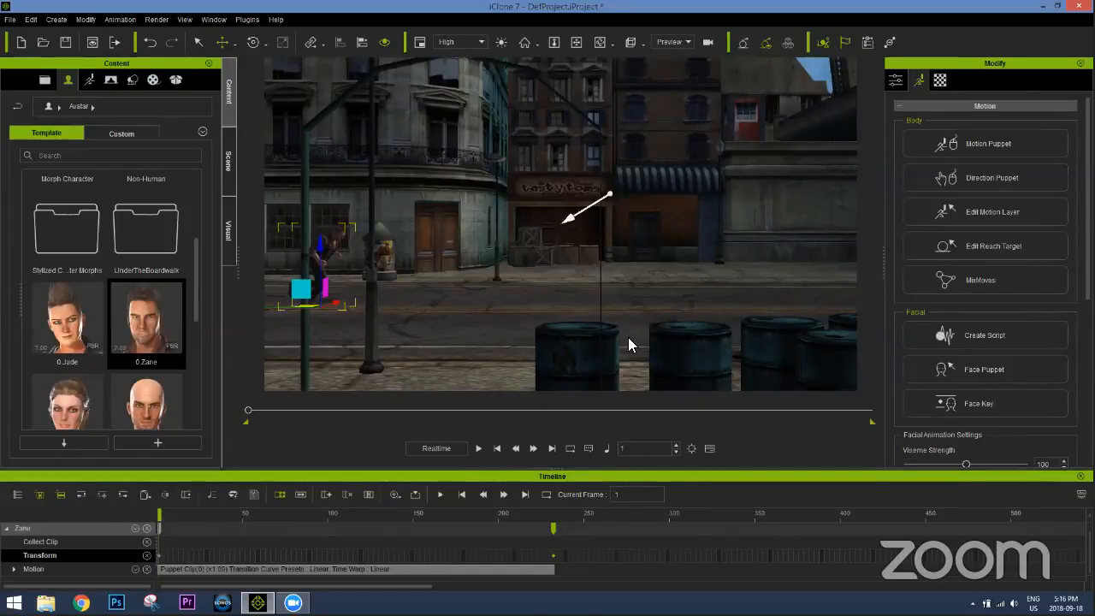
# Shorten the travel distance by moving the character slightly back along the road at the frame 232 Transform key
pyautogui.click(553, 529)
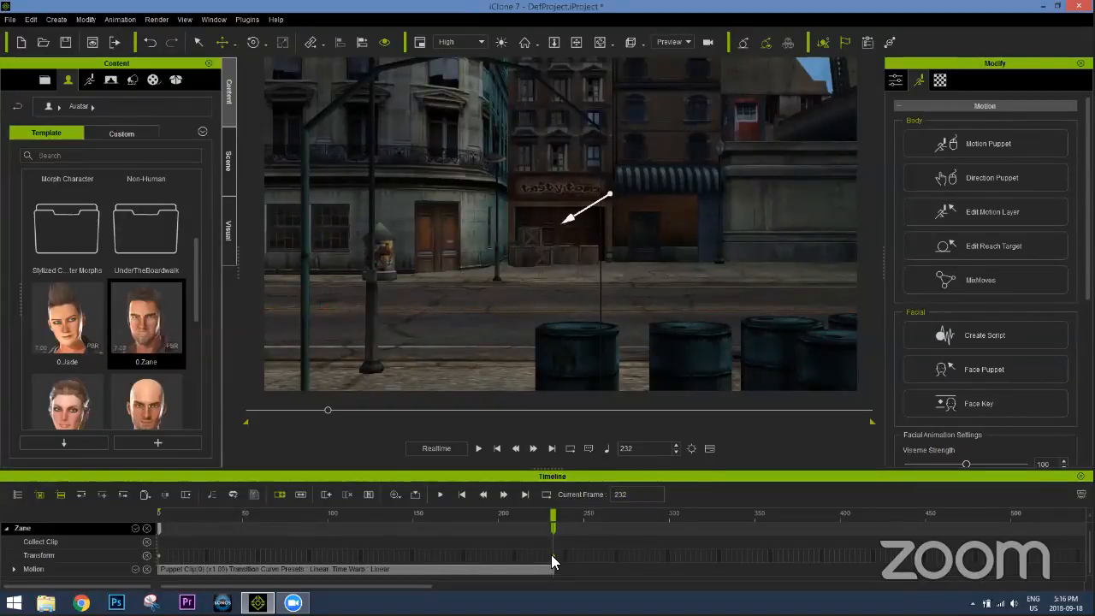
pyautogui.click(552, 556)
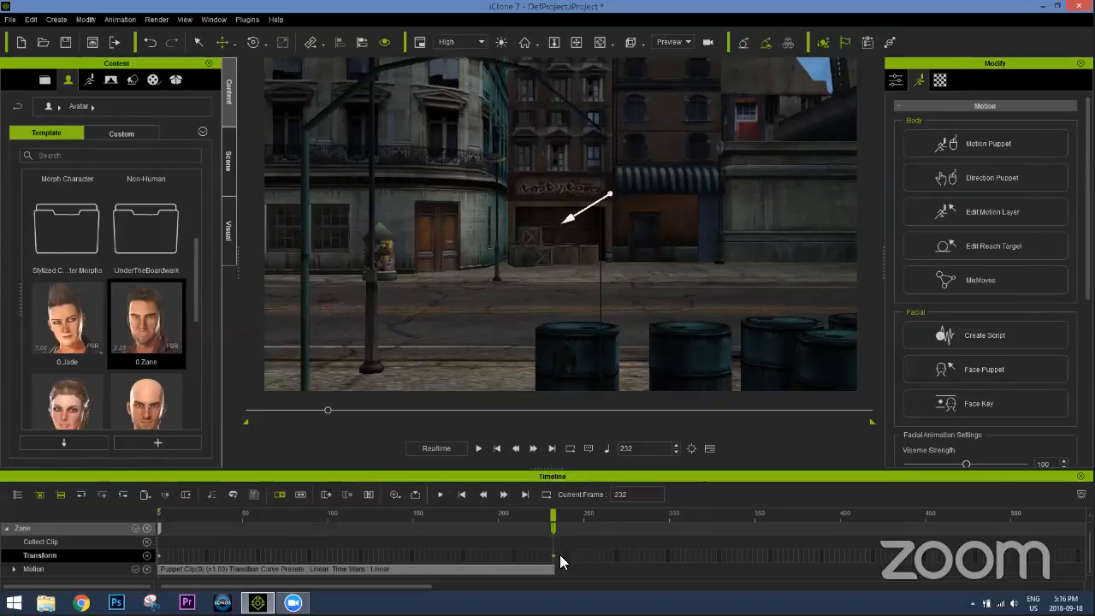
pyautogui.press('Home')
pyautogui.click(552, 556)
pyautogui.press('Home')
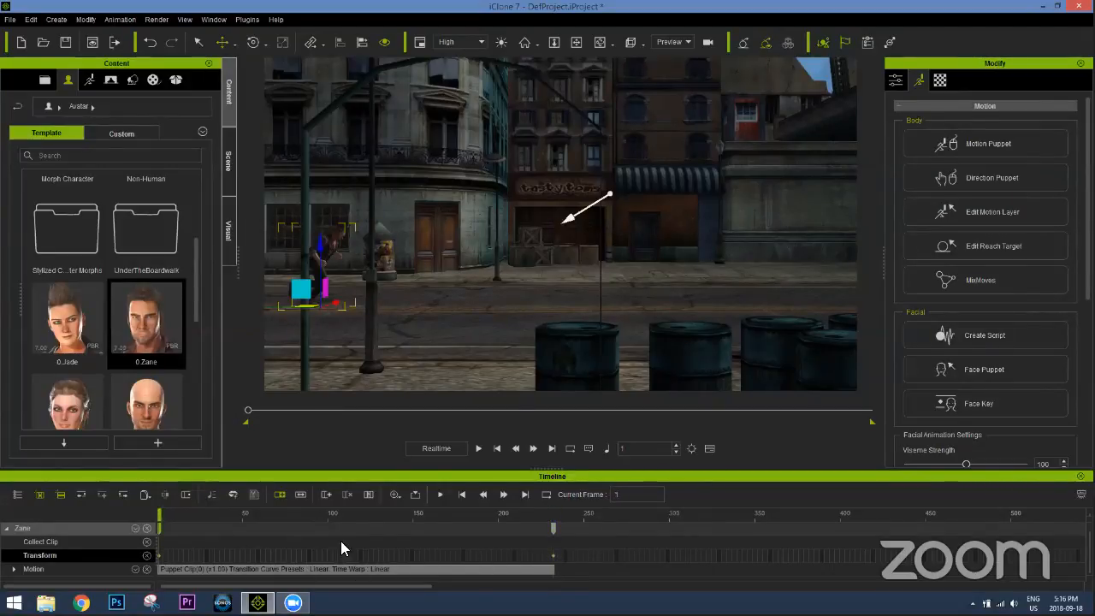
pyautogui.click(553, 515)
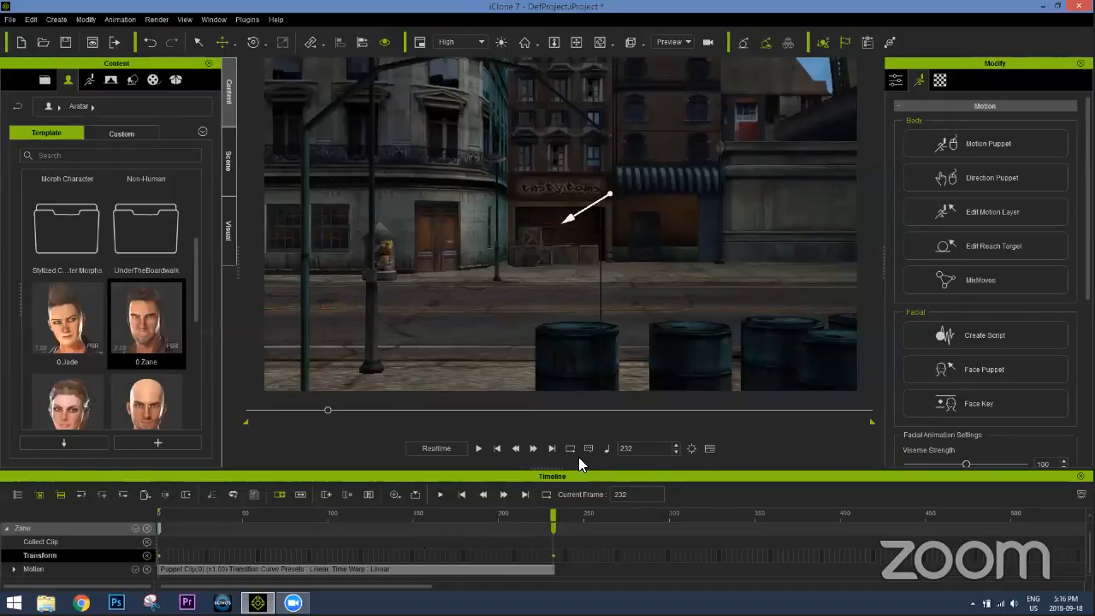
pyautogui.moveTo(792, 269); pyautogui.dragTo(519, 304, button='middle')
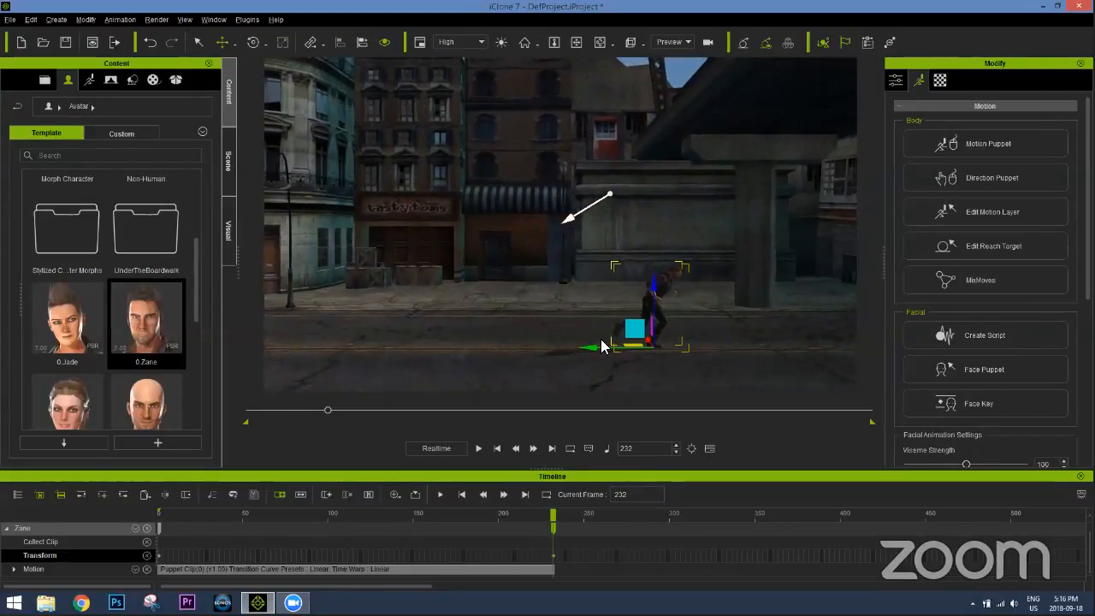
pyautogui.moveTo(589, 350); pyautogui.dragTo(553, 349)
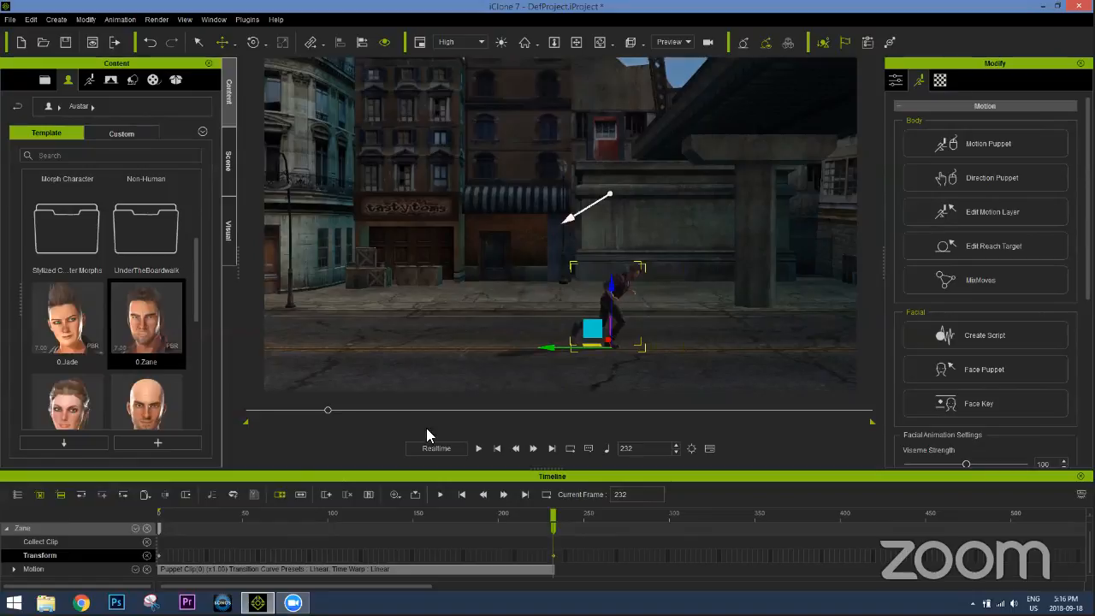
# Play back the run to check the shortened travel distance, and return to the first frame
pyautogui.moveTo(331, 414); pyautogui.dragTo(283, 415)
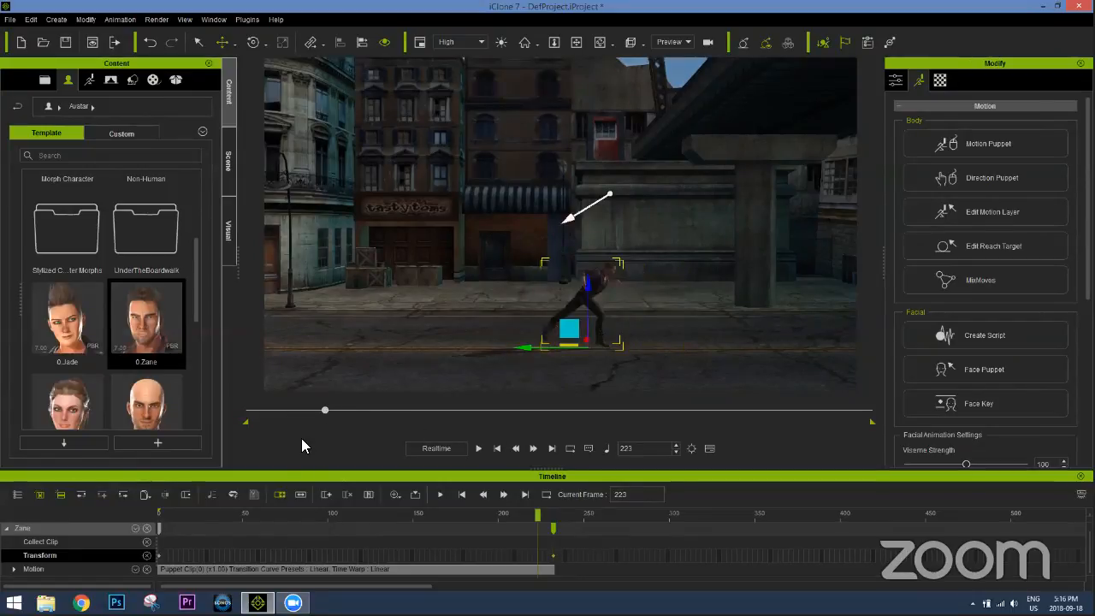
pyautogui.click(478, 448)
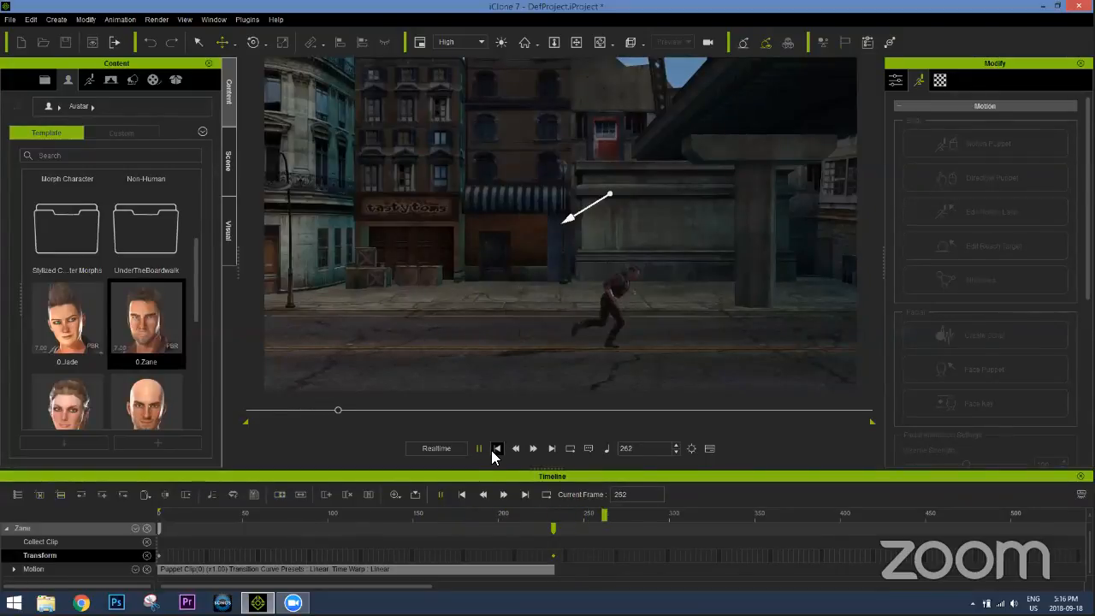
pyautogui.click(492, 449)
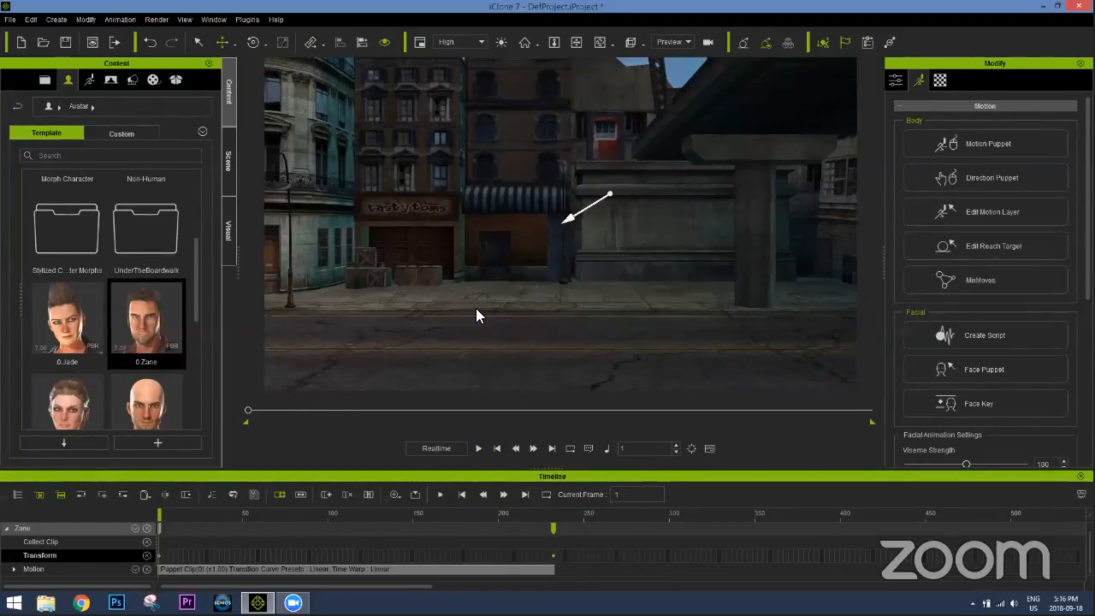
# Go to the Transform key at frame 232 and frame the running character from the front, looking down the street
pyautogui.moveTo(420, 323); pyautogui.dragTo(496, 302, button='right')
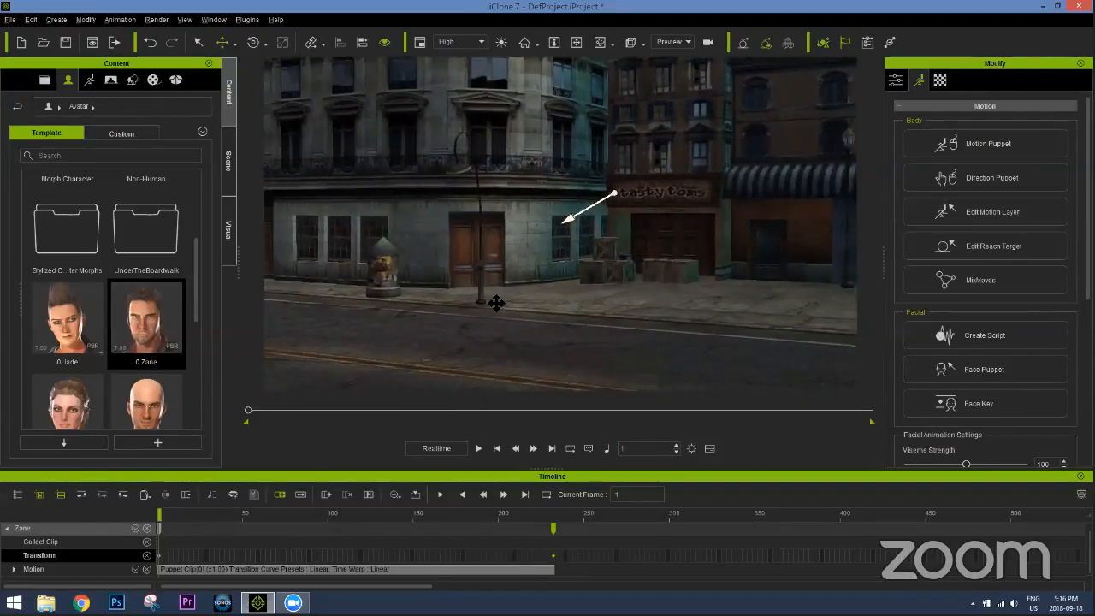
pyautogui.moveTo(558, 296); pyautogui.dragTo(659, 295, button='middle')
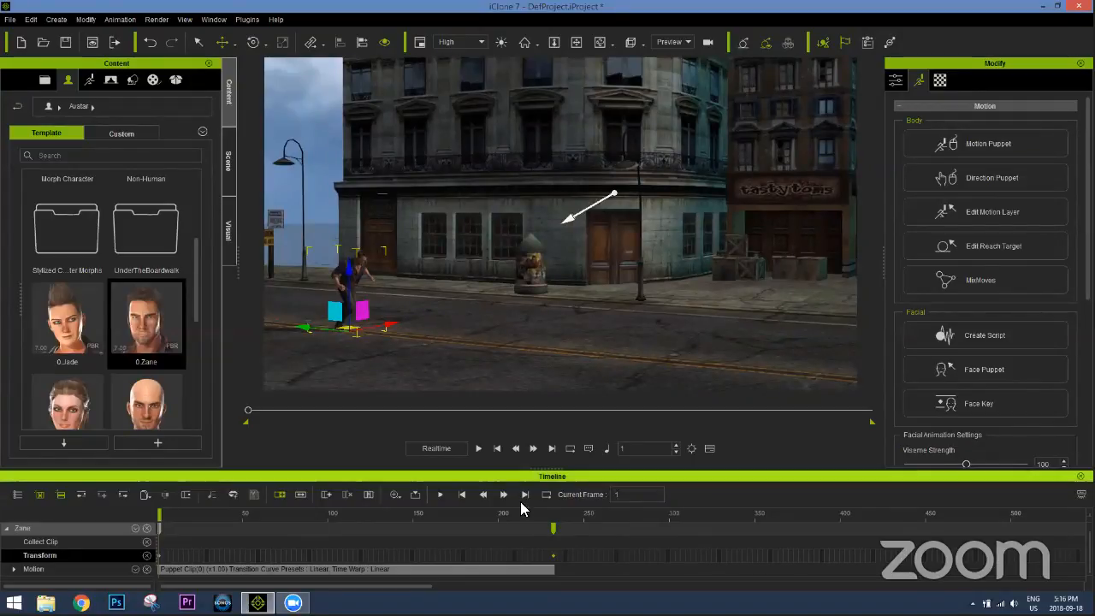
pyautogui.click(553, 514)
pyautogui.moveTo(553, 513); pyautogui.dragTo(554, 514)
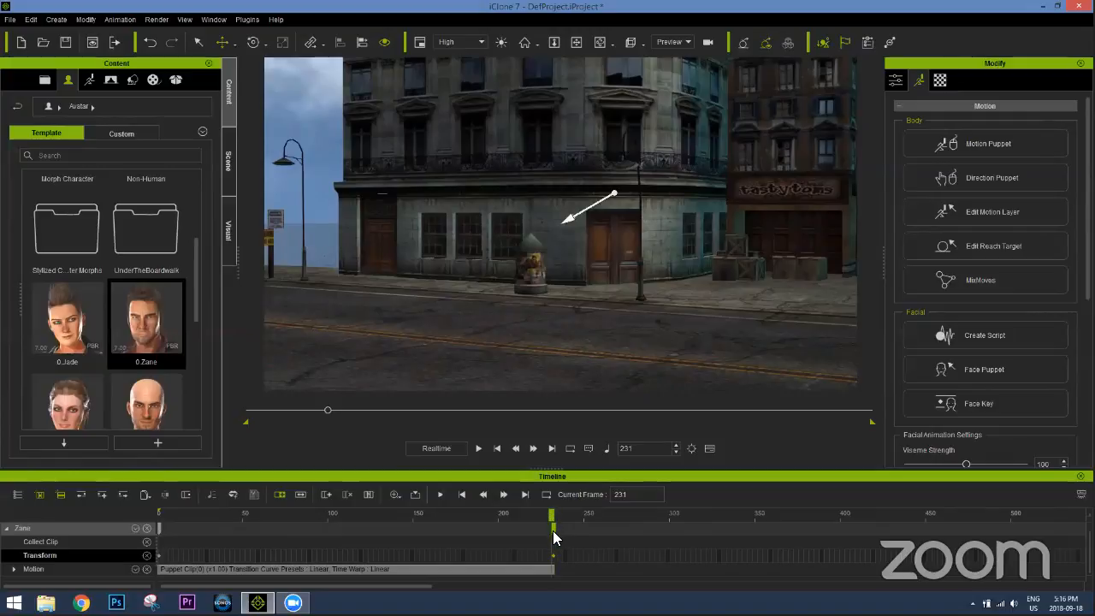
pyautogui.click(551, 527)
pyautogui.moveTo(733, 280); pyautogui.dragTo(483, 304, button='right')
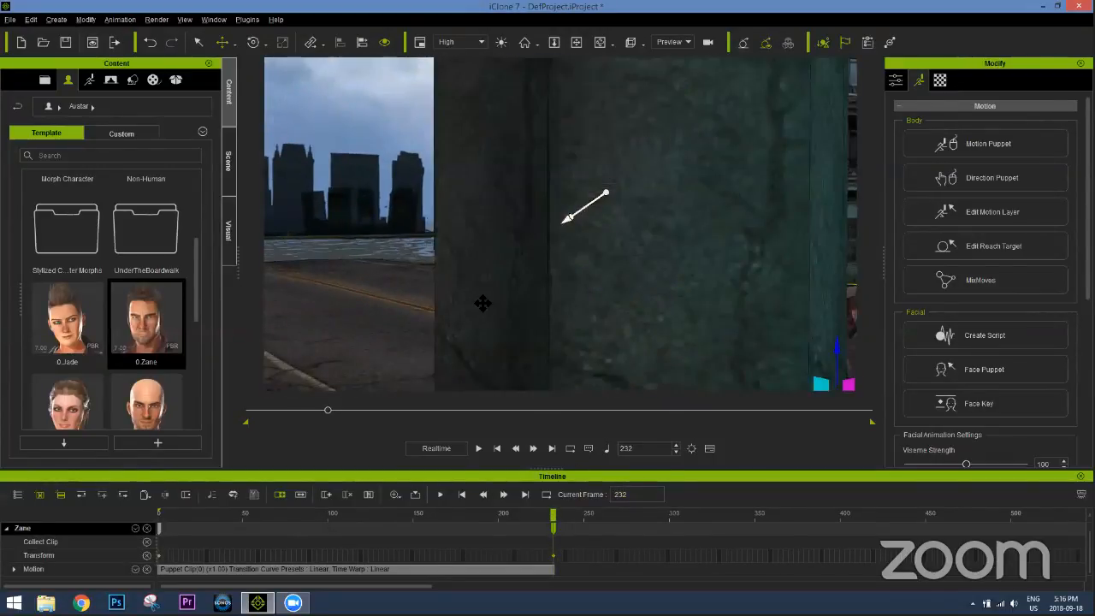
pyautogui.scroll(-5, 542, 220)
pyautogui.moveTo(542, 220); pyautogui.dragTo(530, 251, button='right')
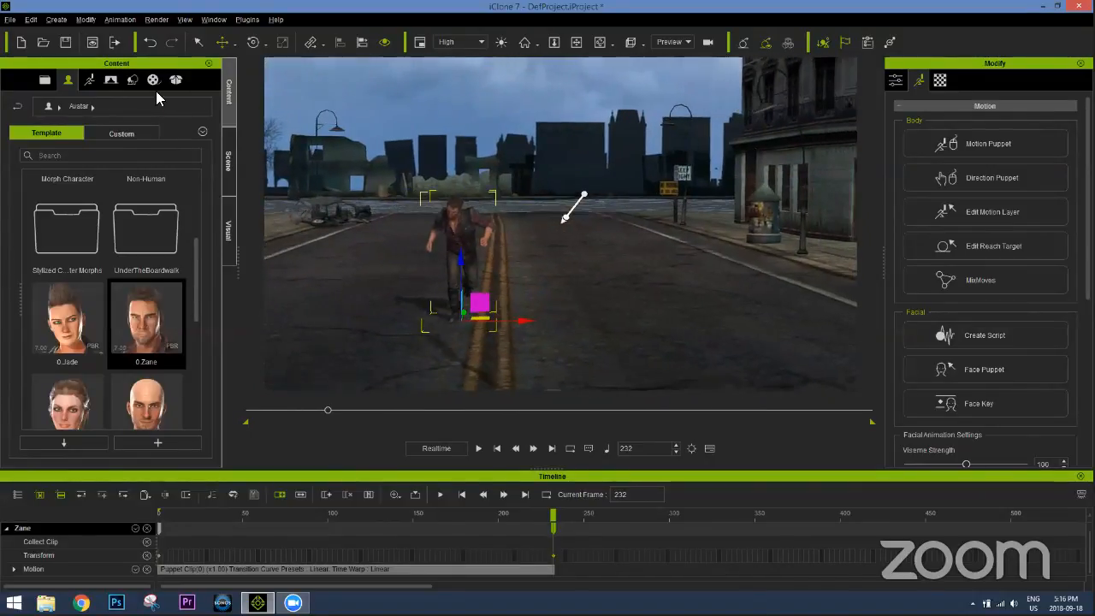
# Browse the prop templates through _PBR and Freebie to the RenaFox folder
pyautogui.click(133, 79)
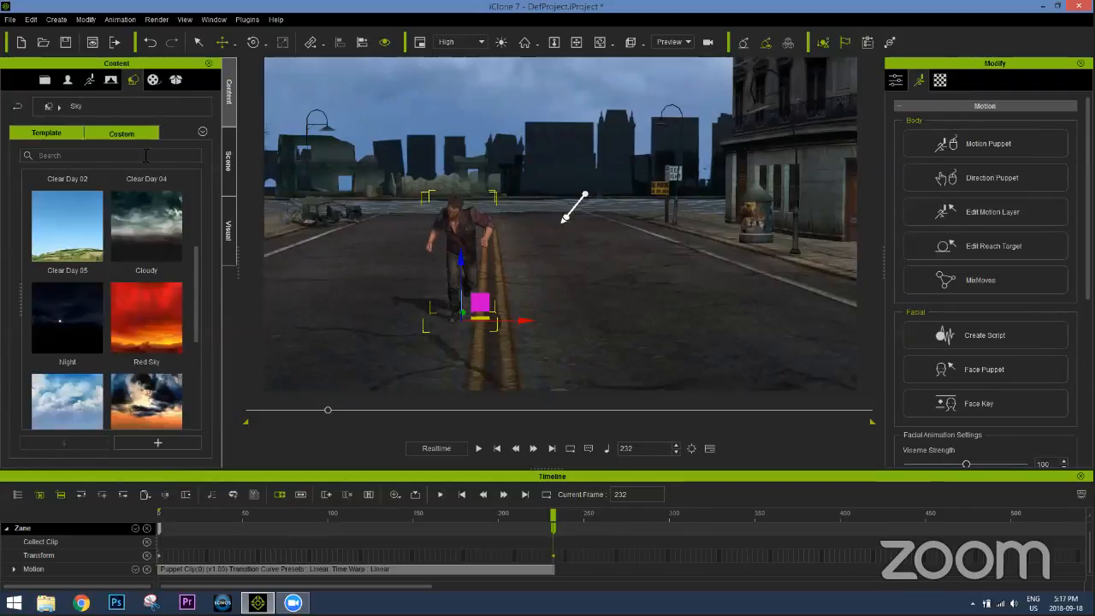
pyautogui.click(48, 107)
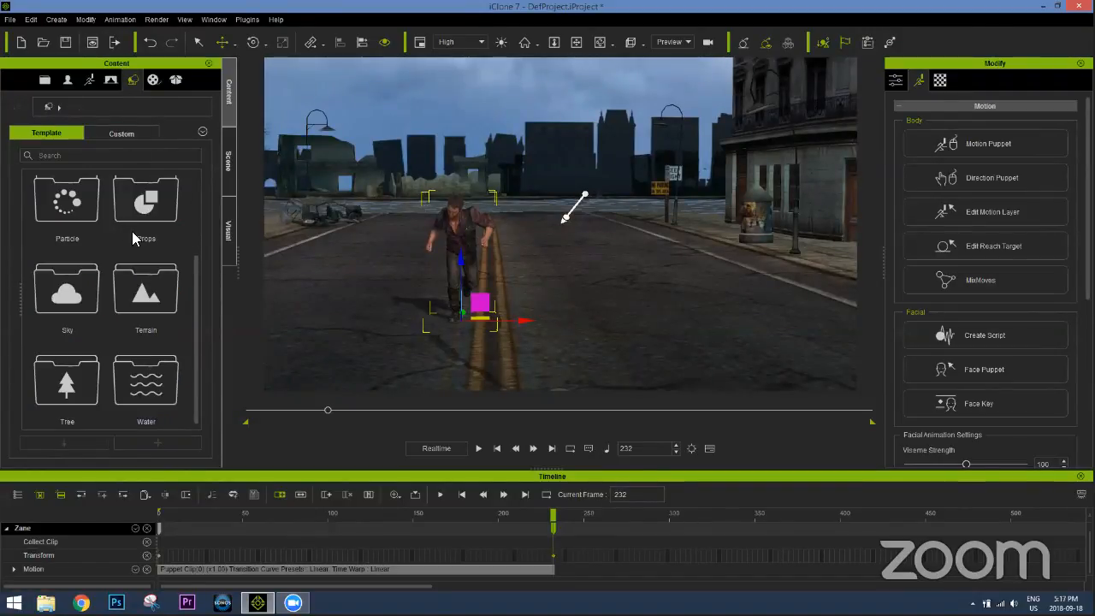
pyautogui.scroll(1, 197, 172)
pyautogui.scroll(1, 198, 184)
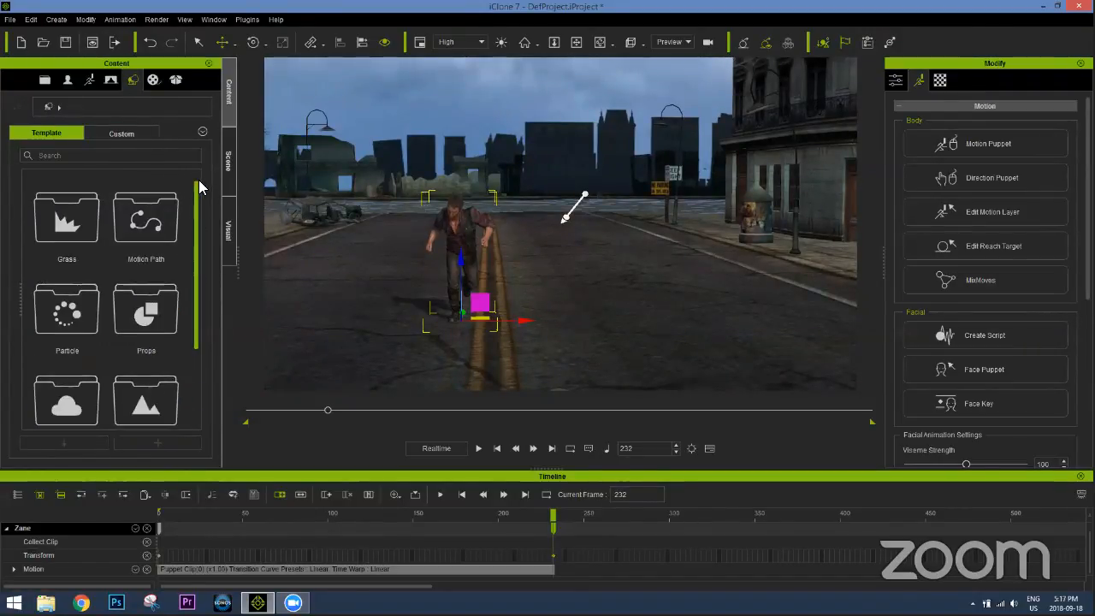
pyautogui.scroll(3, 147, 309)
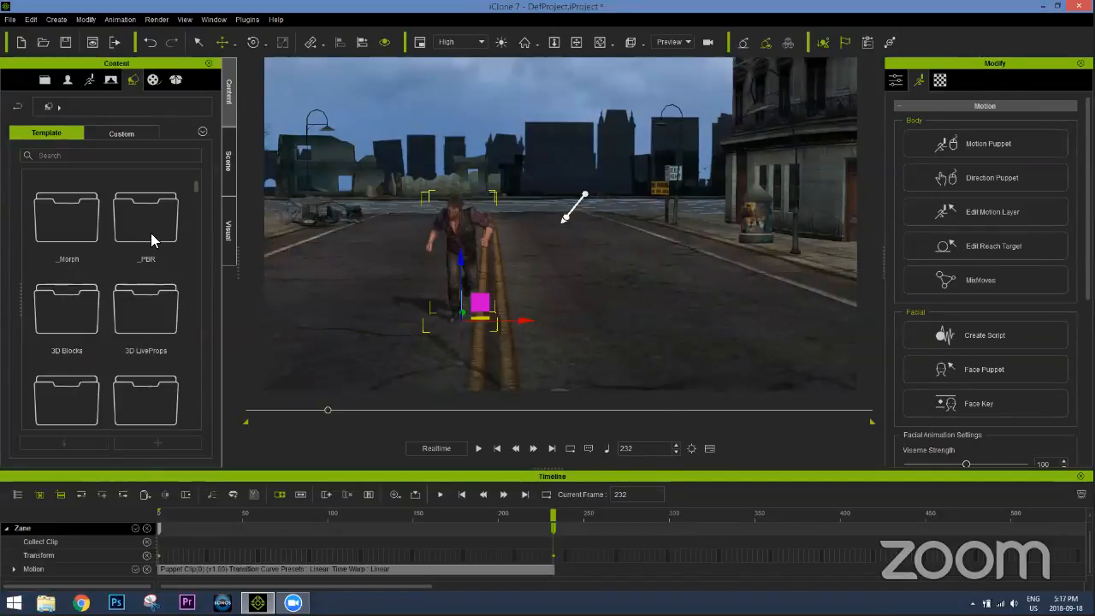
pyautogui.doubleClick(147, 232)
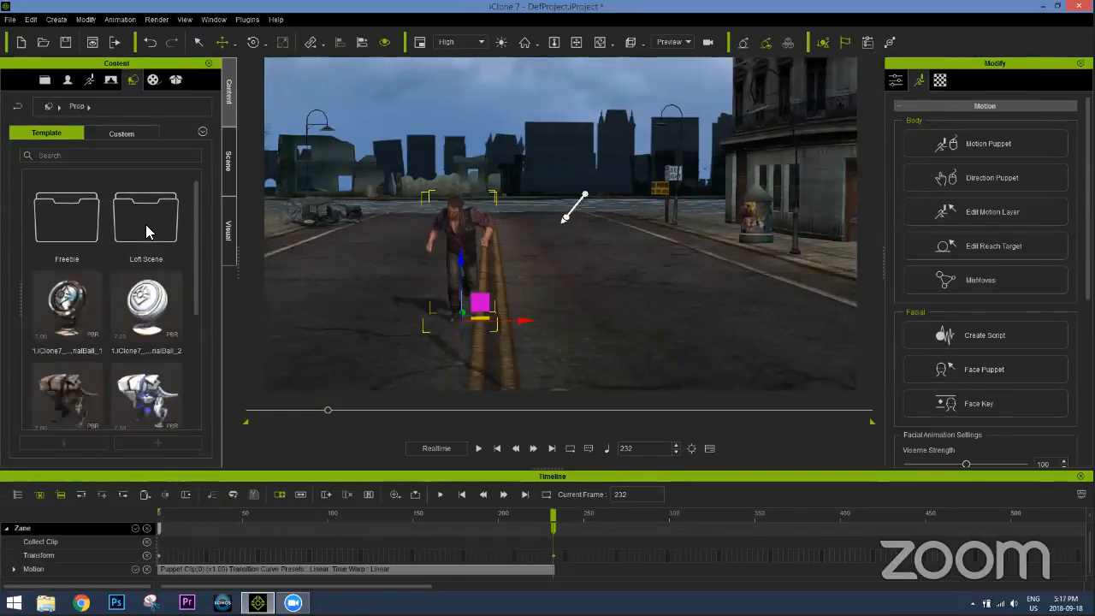
pyautogui.doubleClick(71, 229)
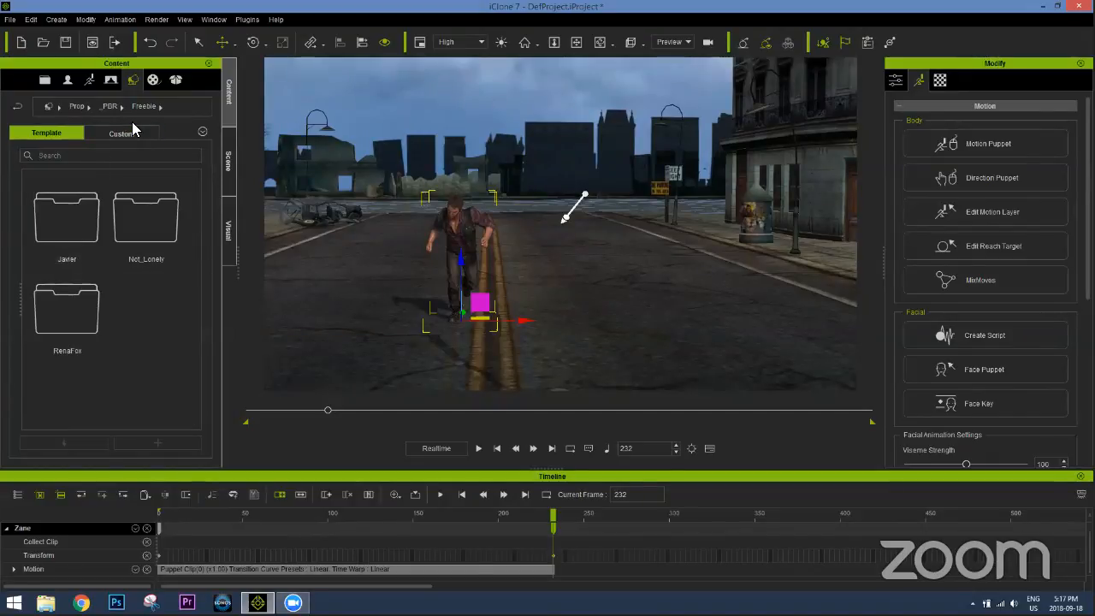
pyautogui.doubleClick(96, 335)
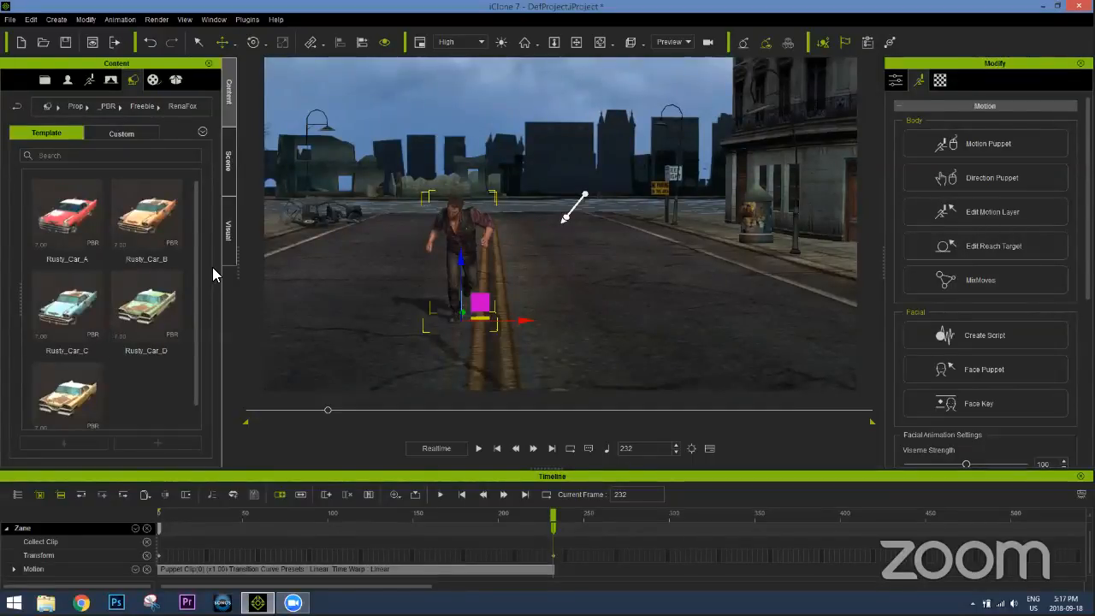
# Add Rusty_Car_A to the street and shift it sideways, clear of the running character
pyautogui.moveTo(89, 243); pyautogui.dragTo(565, 314)
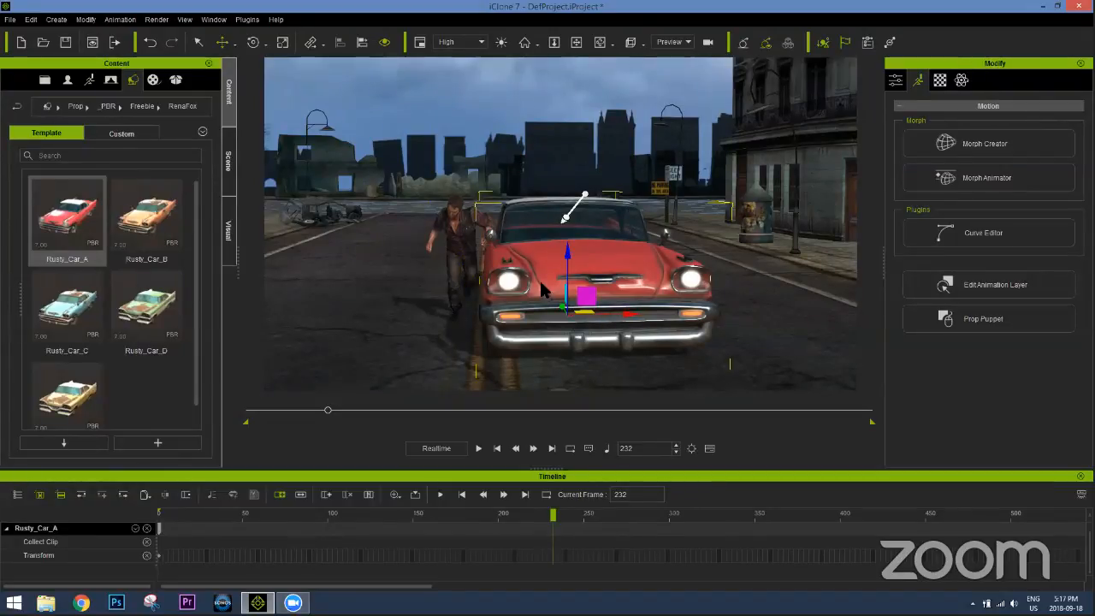
pyautogui.moveTo(664, 313); pyautogui.dragTo(719, 316)
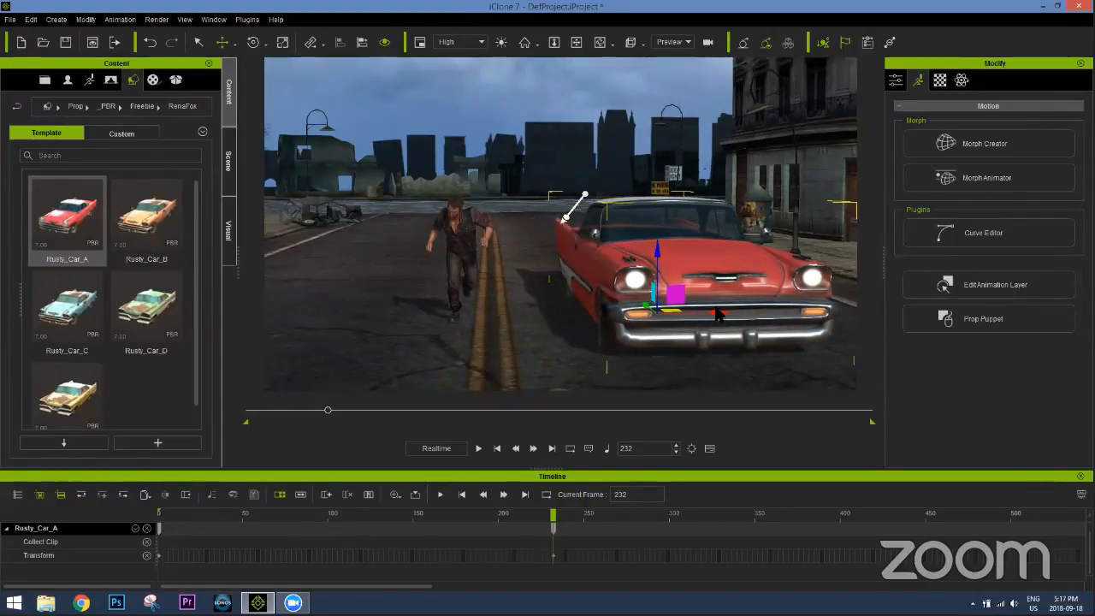
pyautogui.moveTo(617, 294); pyautogui.dragTo(621, 460, button='right')
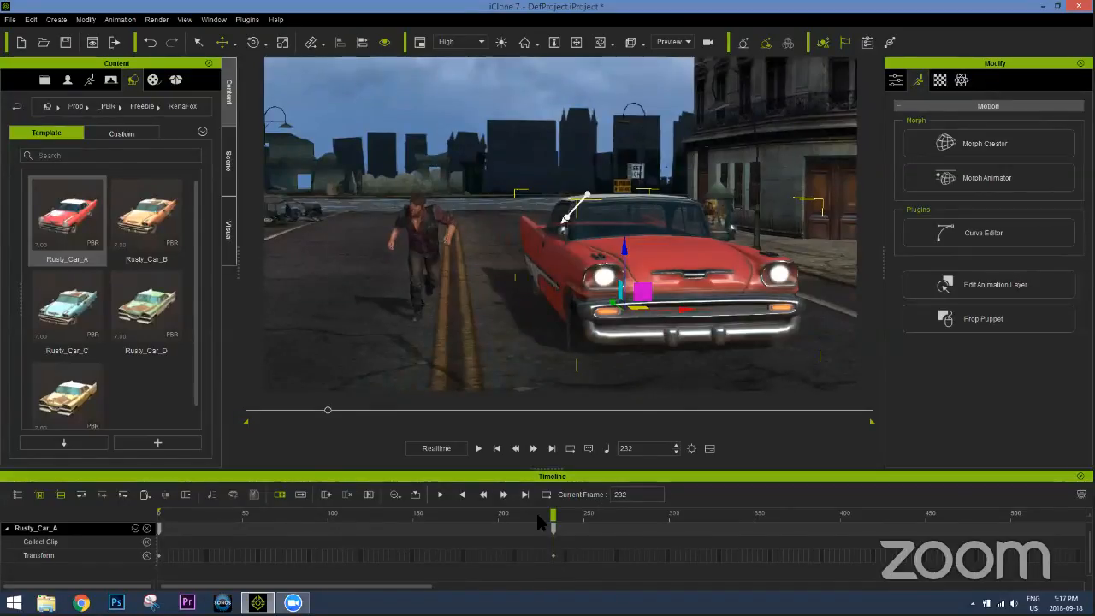
# Remove the object animation from the red car and scrub past frame 232 to check its position
pyautogui.moveTo(459, 516); pyautogui.dragTo(553, 532)
pyautogui.rightClick(647, 272)
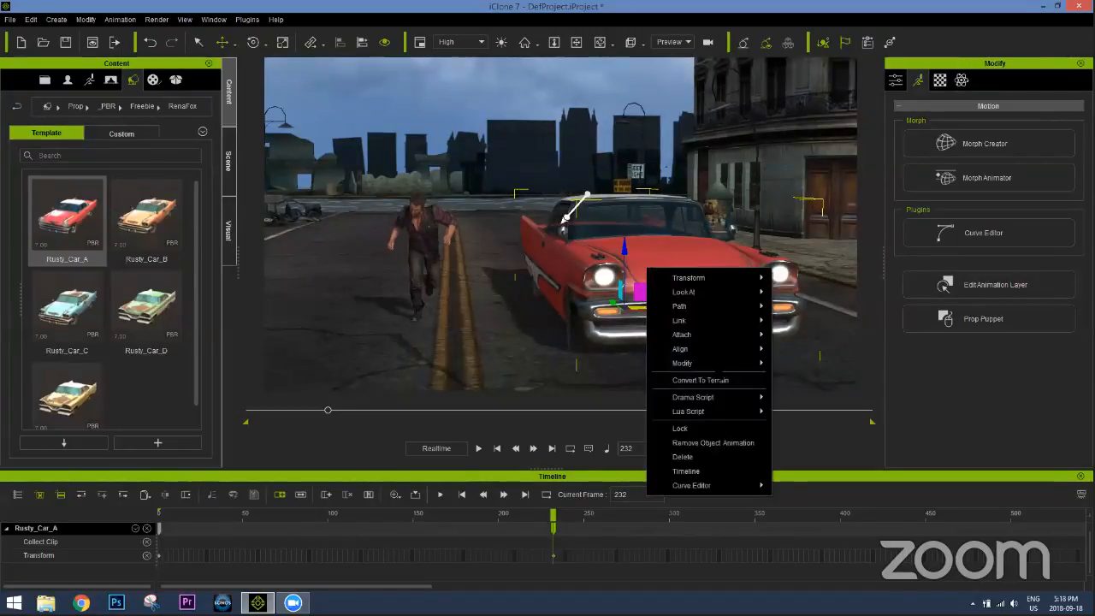
pyautogui.click(724, 443)
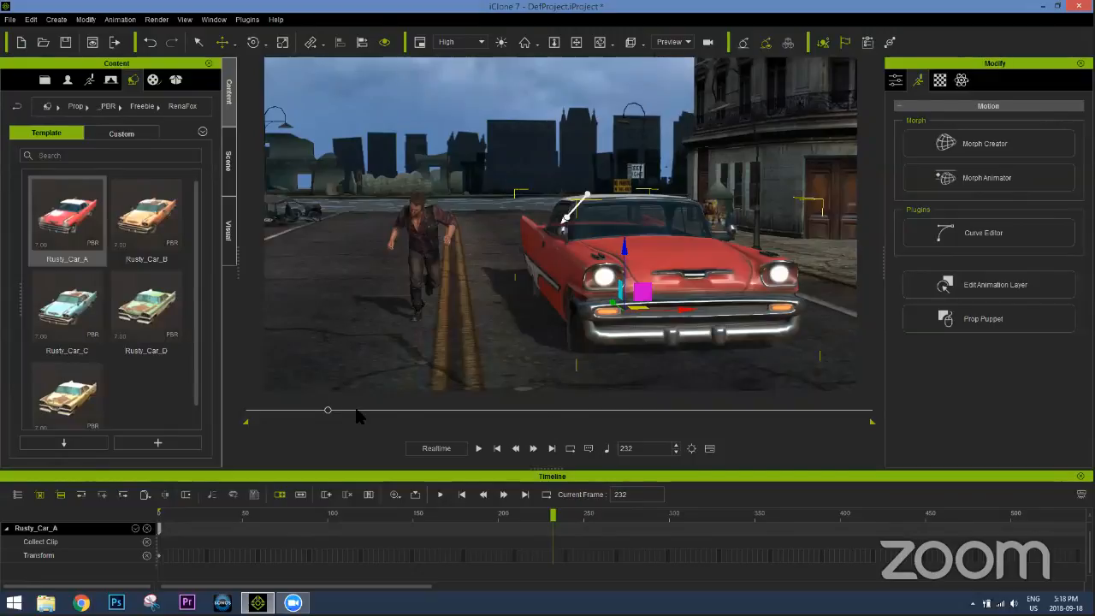
pyautogui.moveTo(329, 414)
pyautogui.mouseDown()
pyautogui.moveTo(299, 408)
pyautogui.moveTo(345, 413)
pyautogui.mouseUp()
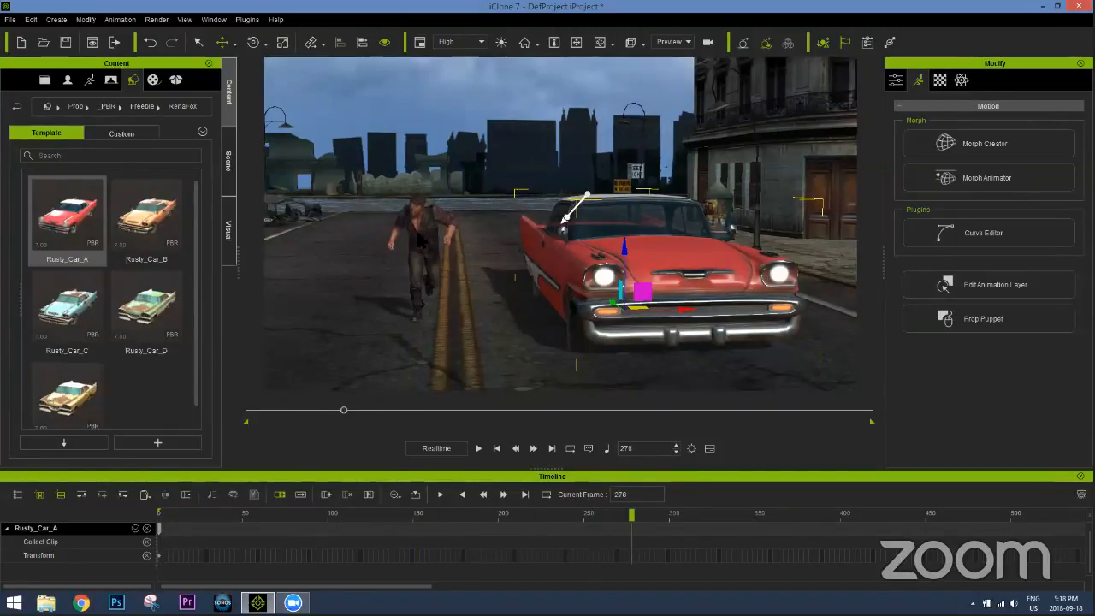
# Select the running character, enlarge the timeline area and advance to frame 260
pyautogui.click(443, 249)
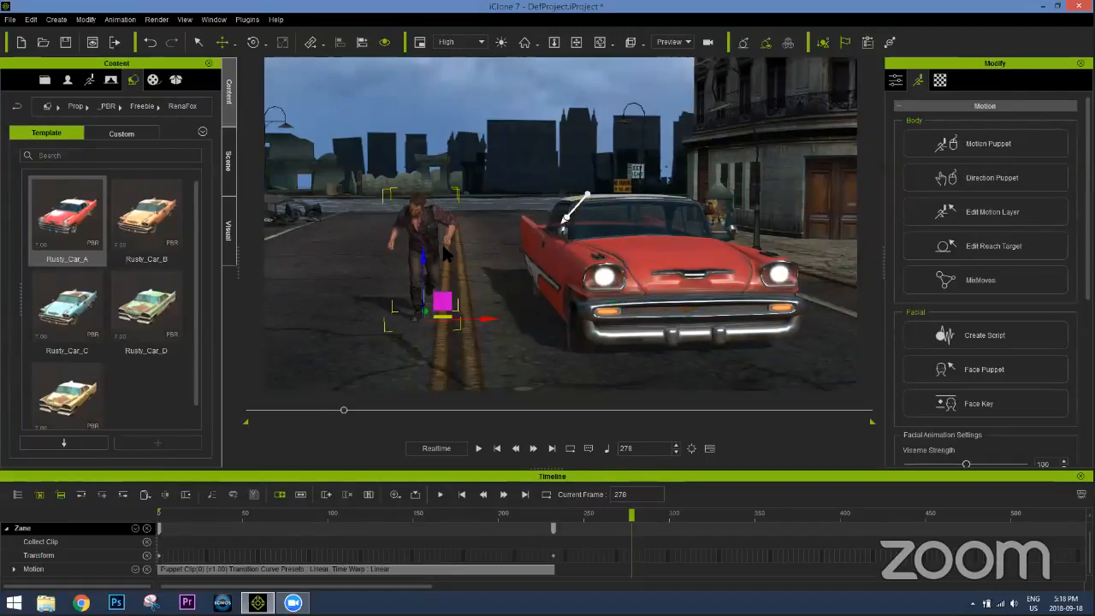
pyautogui.click(552, 517)
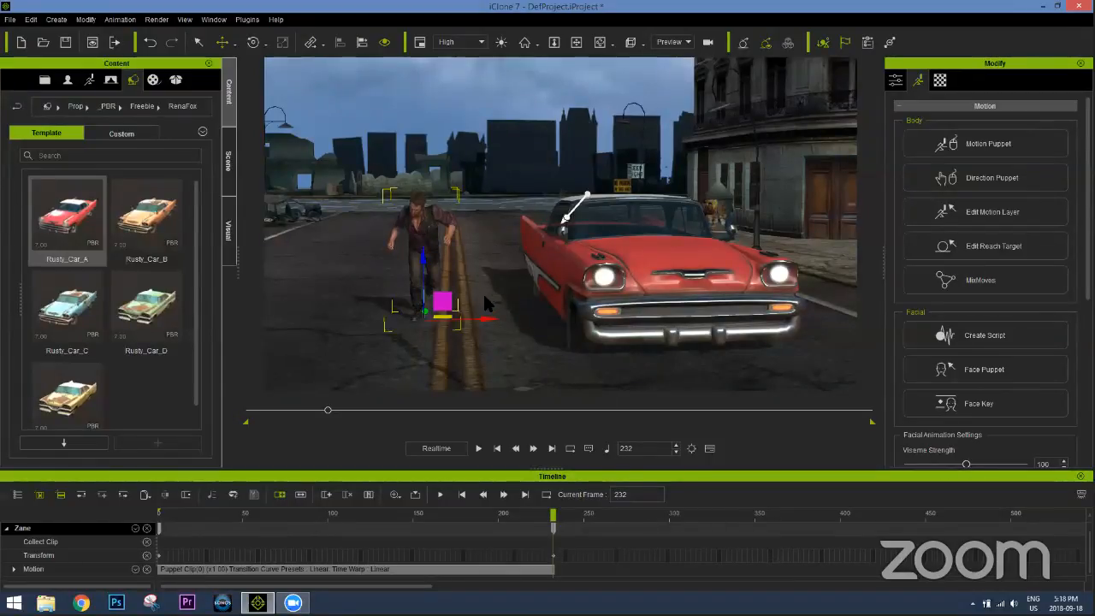
pyautogui.moveTo(494, 288)
pyautogui.mouseDown(button='middle')
pyautogui.moveTo(479, 283)
pyautogui.moveTo(558, 328)
pyautogui.moveTo(576, 311)
pyautogui.moveTo(484, 278)
pyautogui.mouseUp(button='middle')
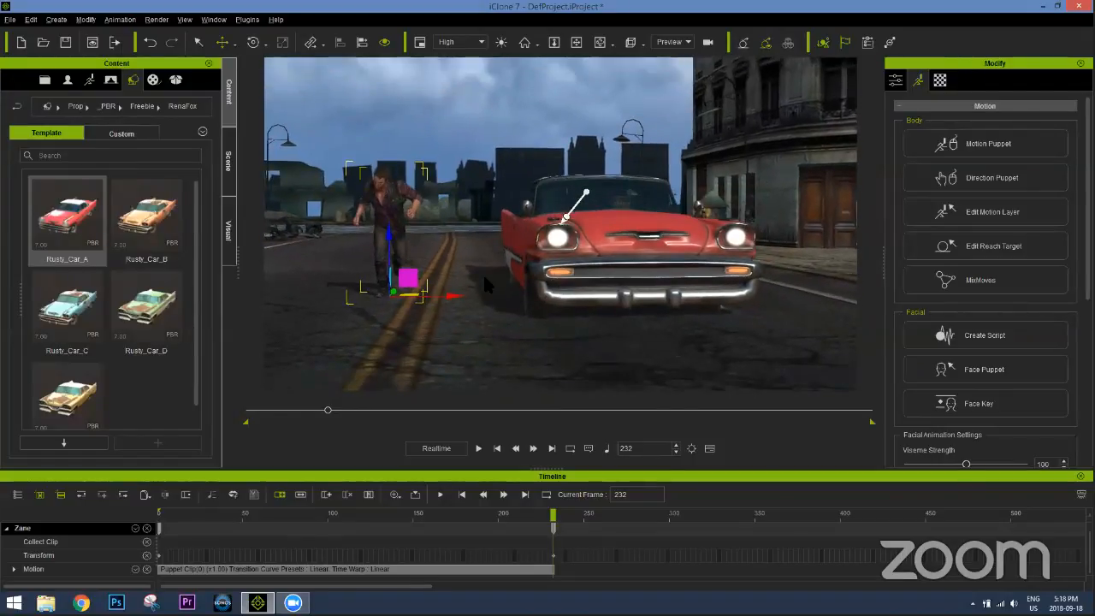
pyautogui.scroll(3, 488, 291)
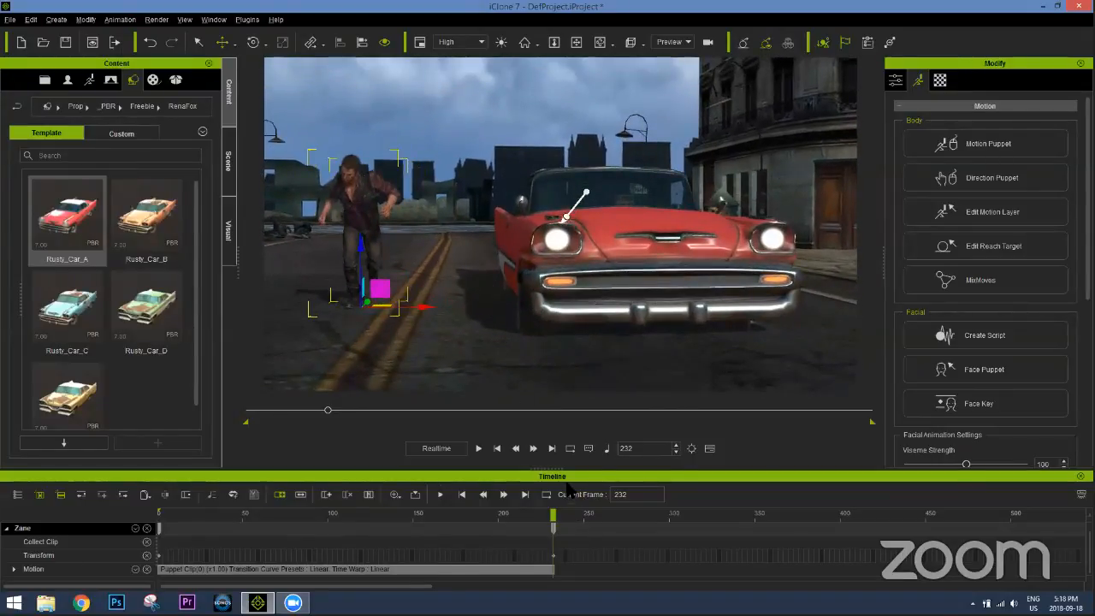
pyautogui.moveTo(556, 481); pyautogui.dragTo(560, 422)
pyautogui.moveTo(565, 477); pyautogui.dragTo(602, 483)
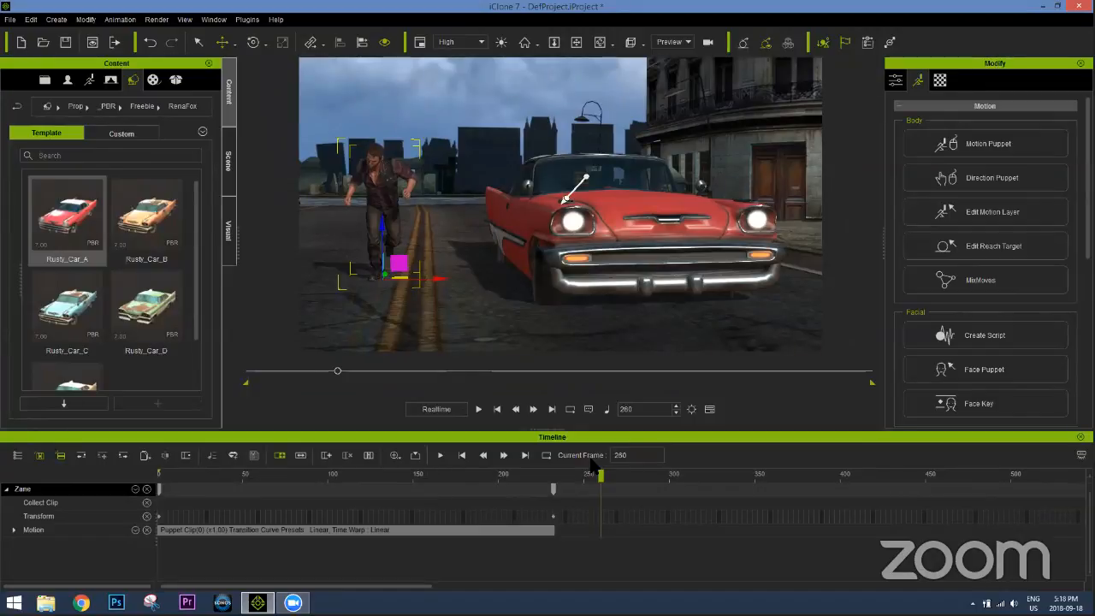
# Key the character at frame 260 by moving him against the red car's front fender and rotating him sideways
pyautogui.scroll(2, 532, 289)
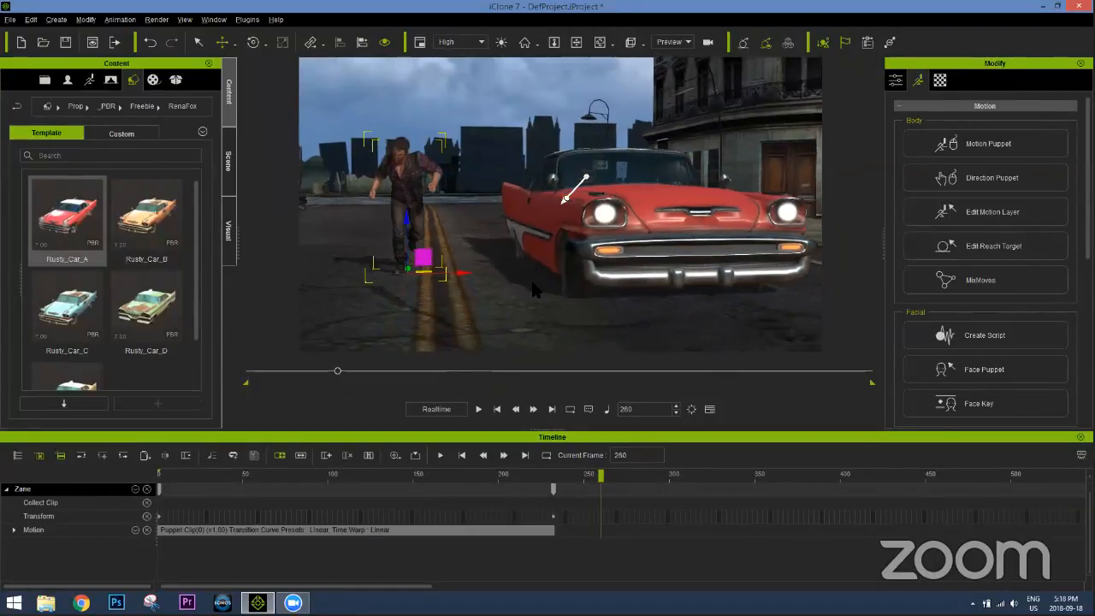
pyautogui.moveTo(532, 289); pyautogui.dragTo(534, 294, button='middle')
pyautogui.moveTo(525, 294); pyautogui.dragTo(521, 295, button='right')
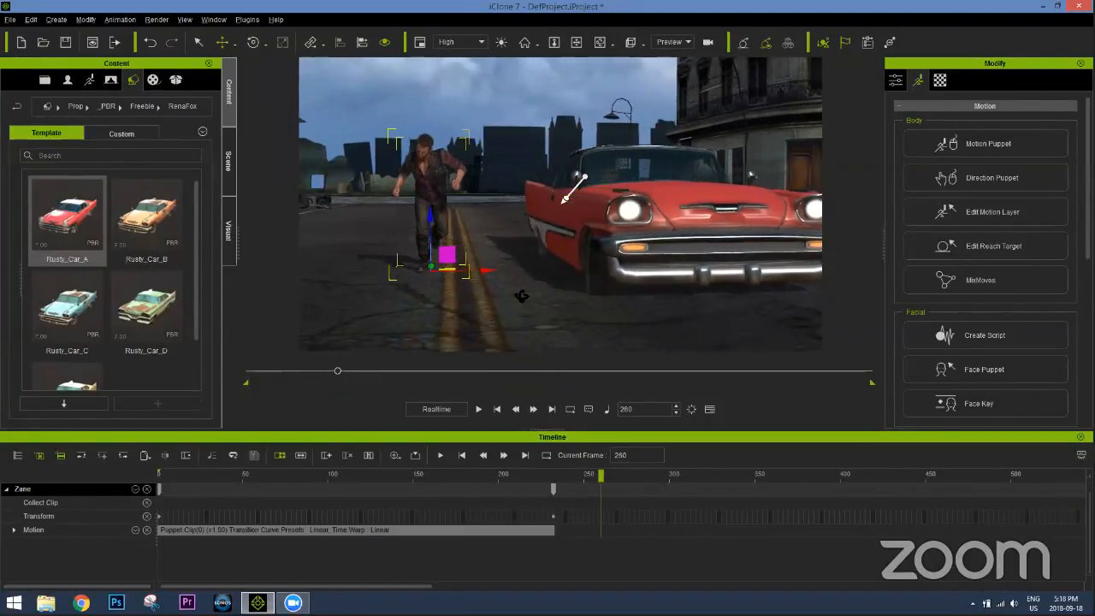
pyautogui.moveTo(452, 260); pyautogui.dragTo(588, 231)
pyautogui.press('e')
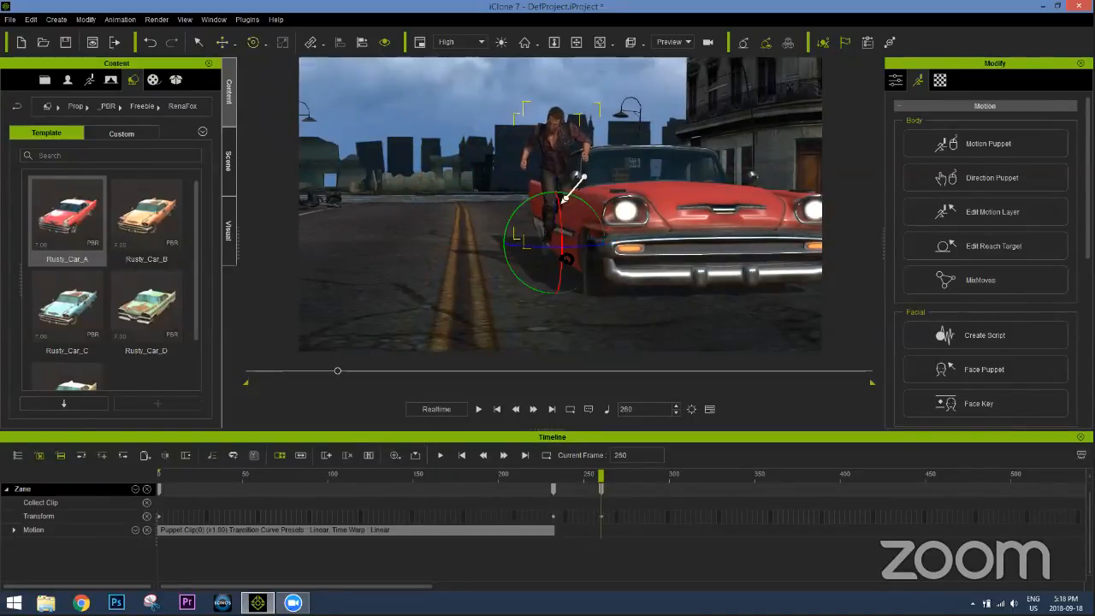
pyautogui.moveTo(548, 248); pyautogui.dragTo(528, 211)
pyautogui.press('w')
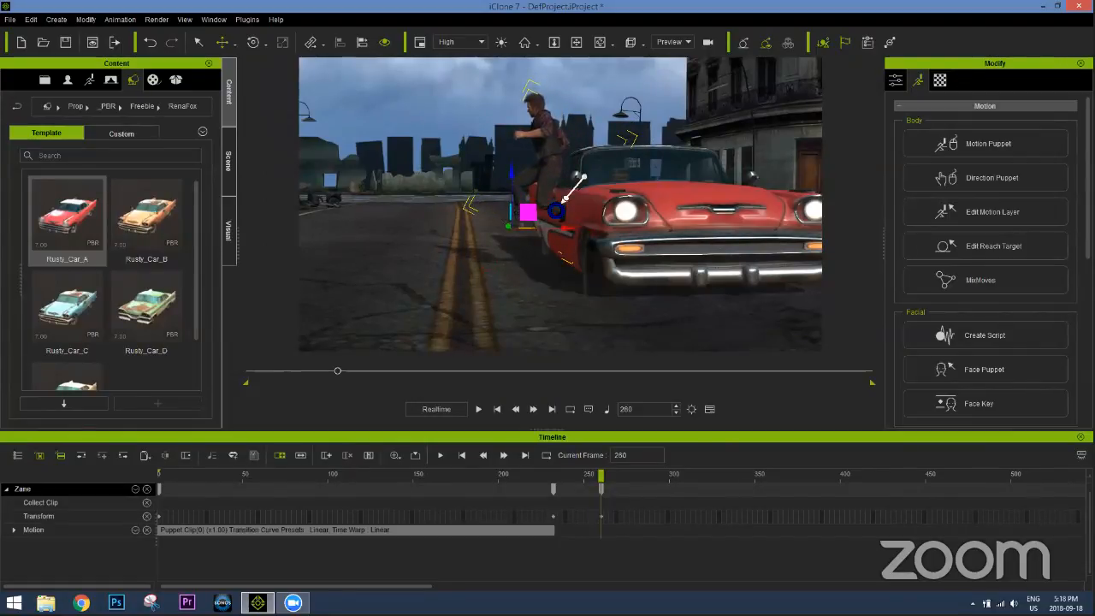
pyautogui.press('e')
# Play the move from just before frame 232 into the pose at the car, and return to frame 260
pyautogui.moveTo(585, 243); pyautogui.dragTo(603, 344, button='right')
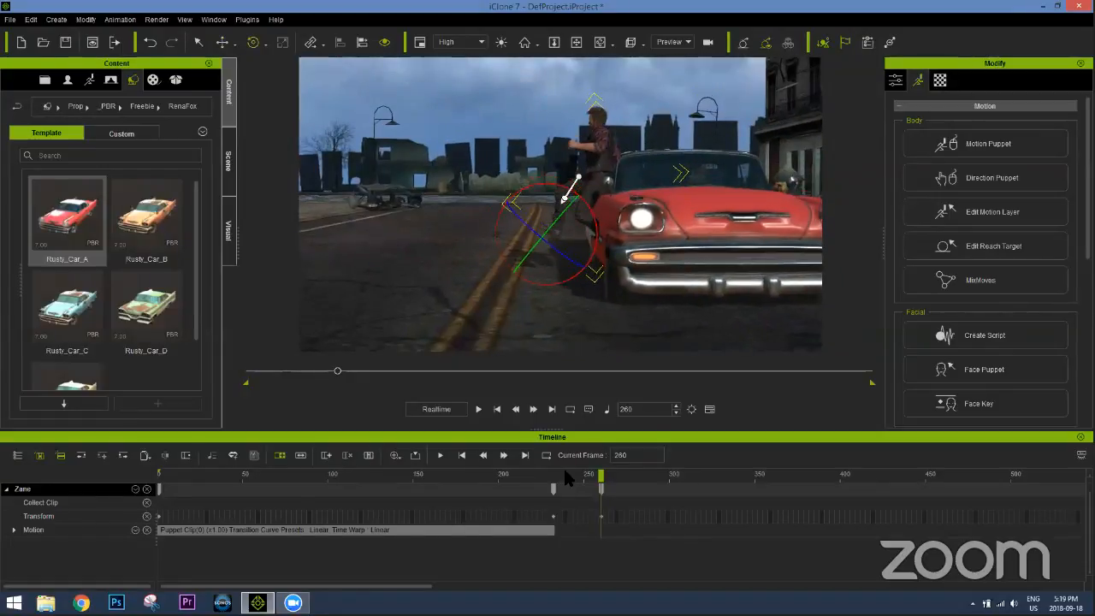
pyautogui.click(571, 473)
pyautogui.moveTo(557, 476); pyautogui.dragTo(537, 470)
pyautogui.press('space')
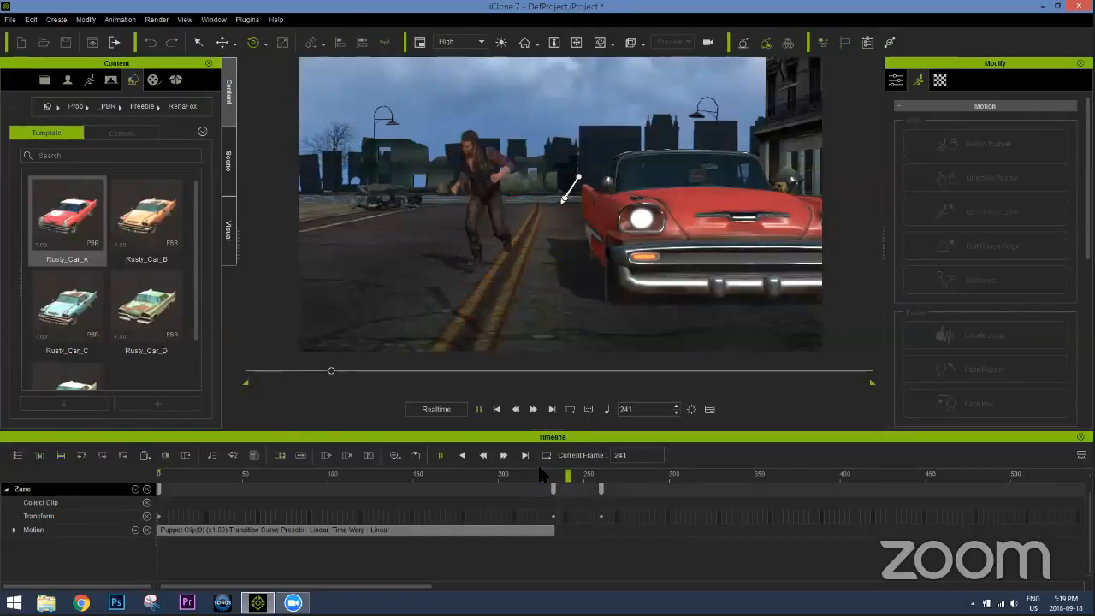
pyautogui.click(599, 475)
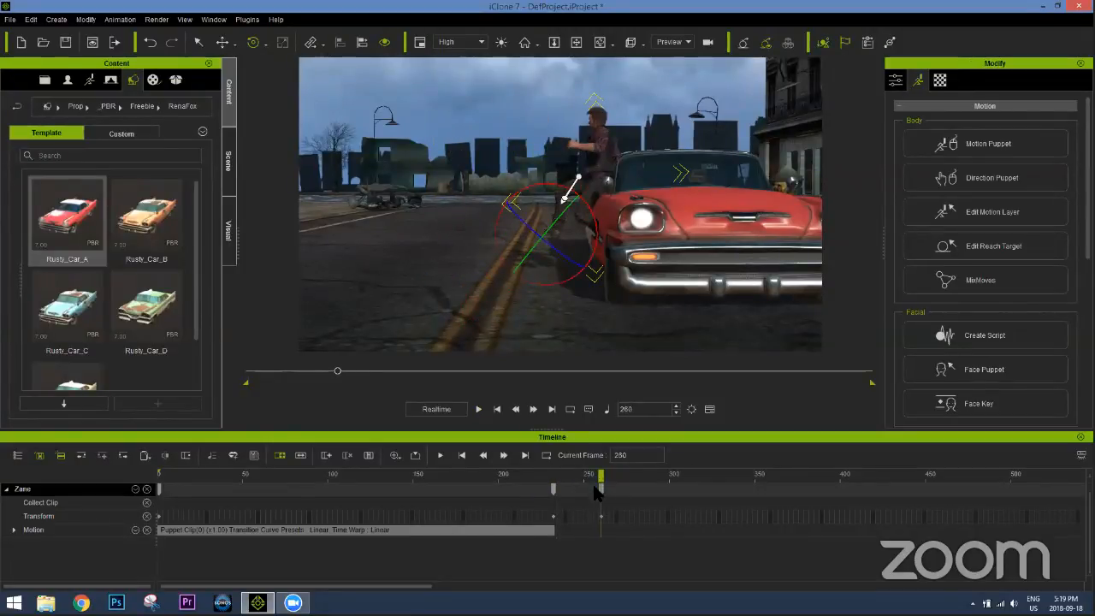
# Open the character's motion layer editor and expand the Motion track so its Motion Layer row is available around frame 260
pyautogui.scroll(3, 587, 509)
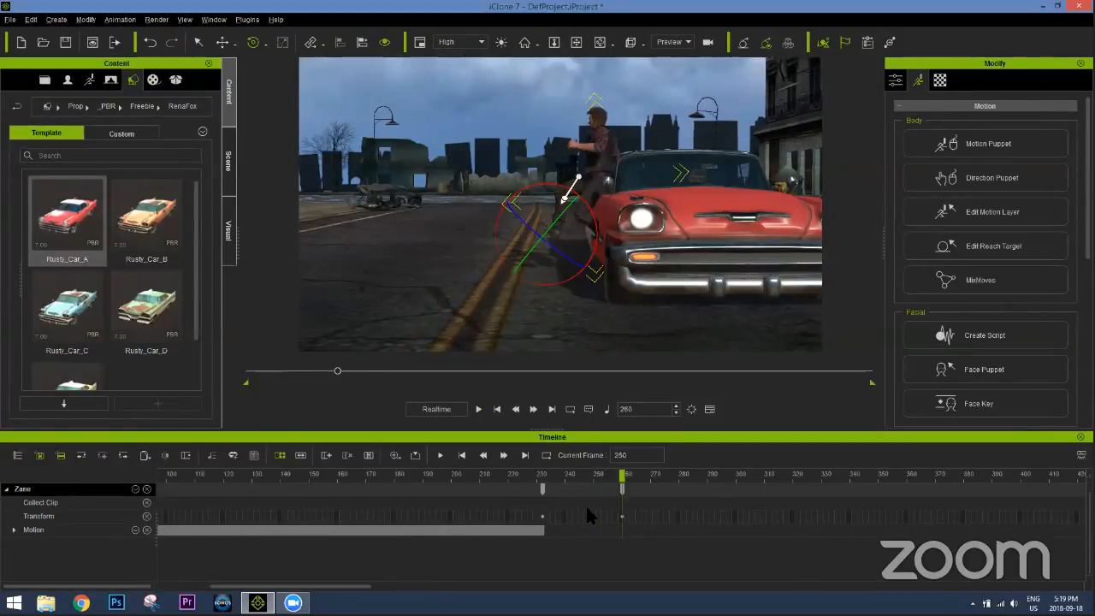
pyautogui.scroll(1, 586, 514)
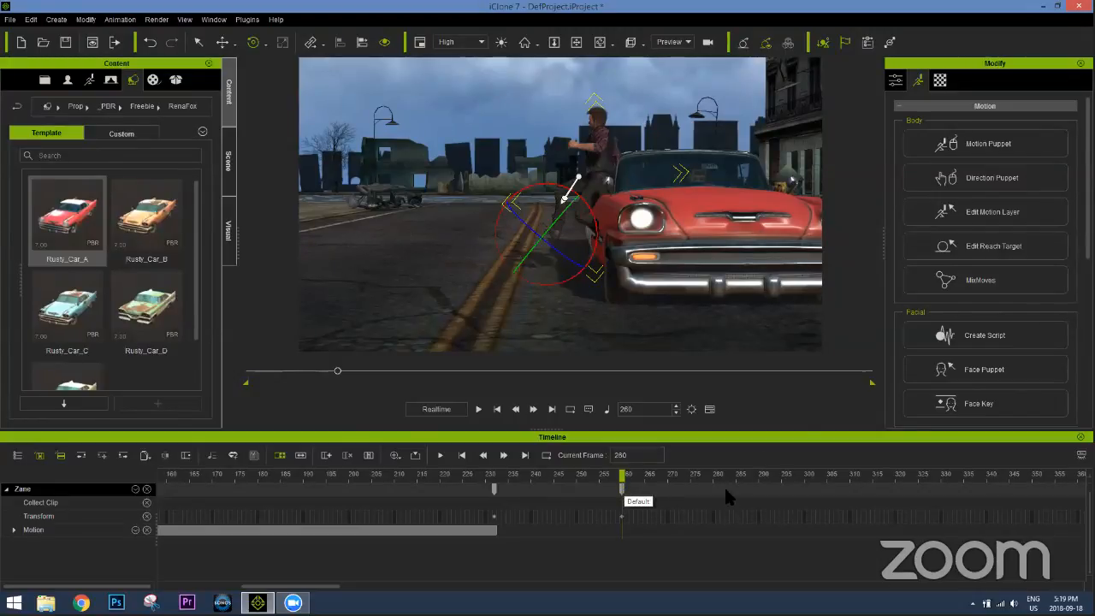
pyautogui.click(993, 210)
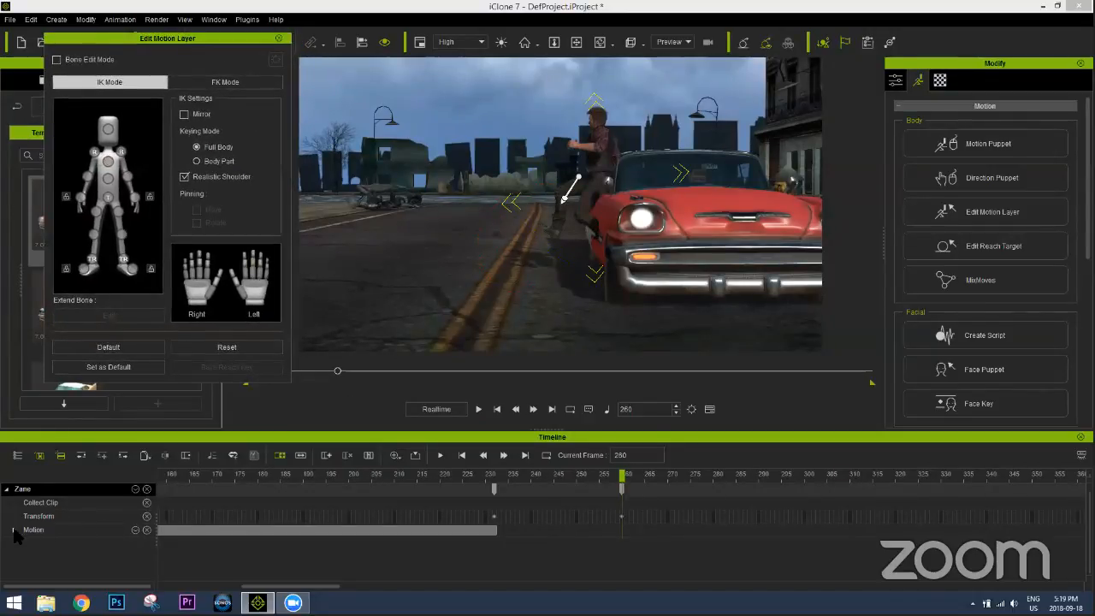
pyautogui.click(135, 530)
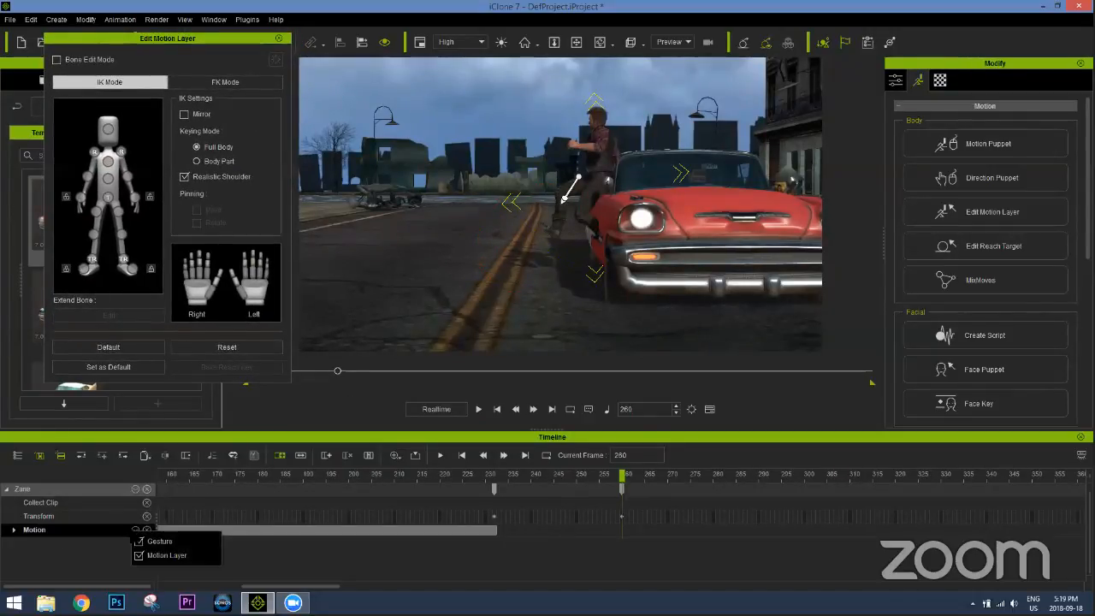
pyautogui.click(15, 530)
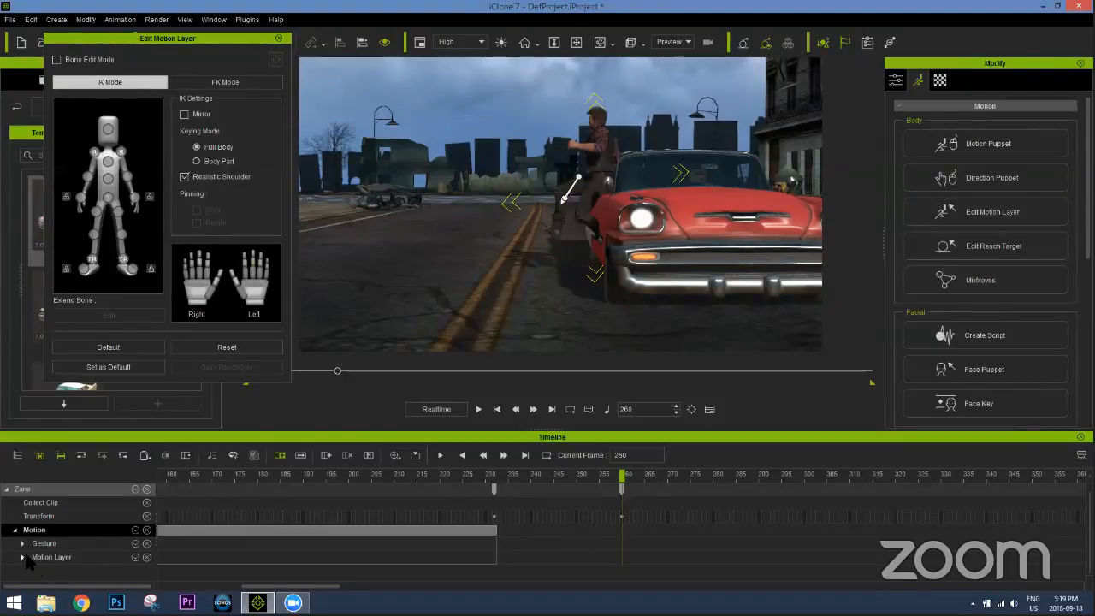
pyautogui.click(622, 559)
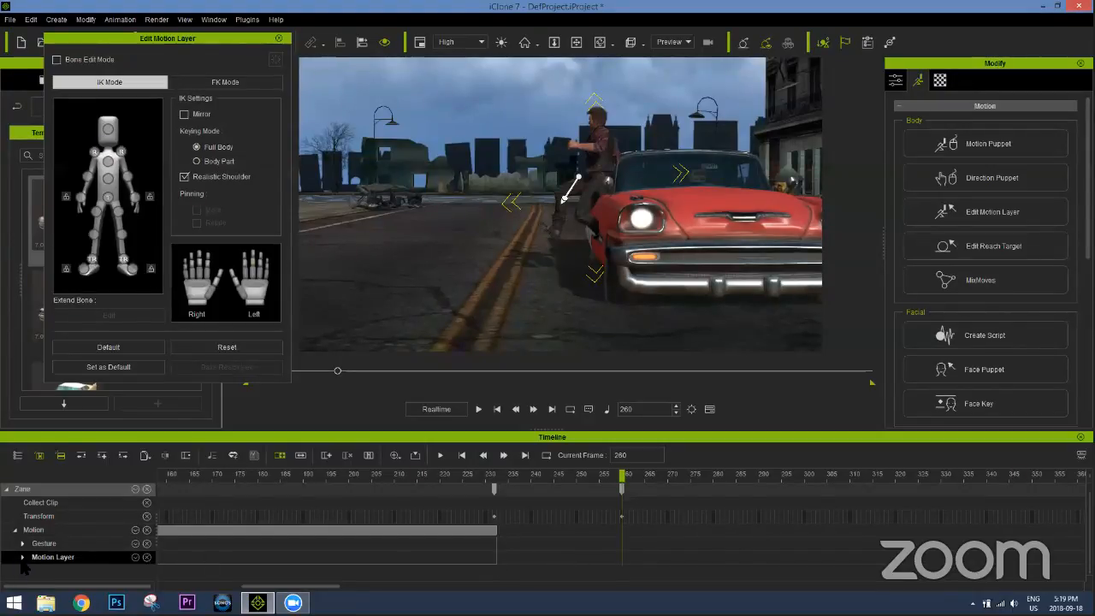
pyautogui.click(22, 557)
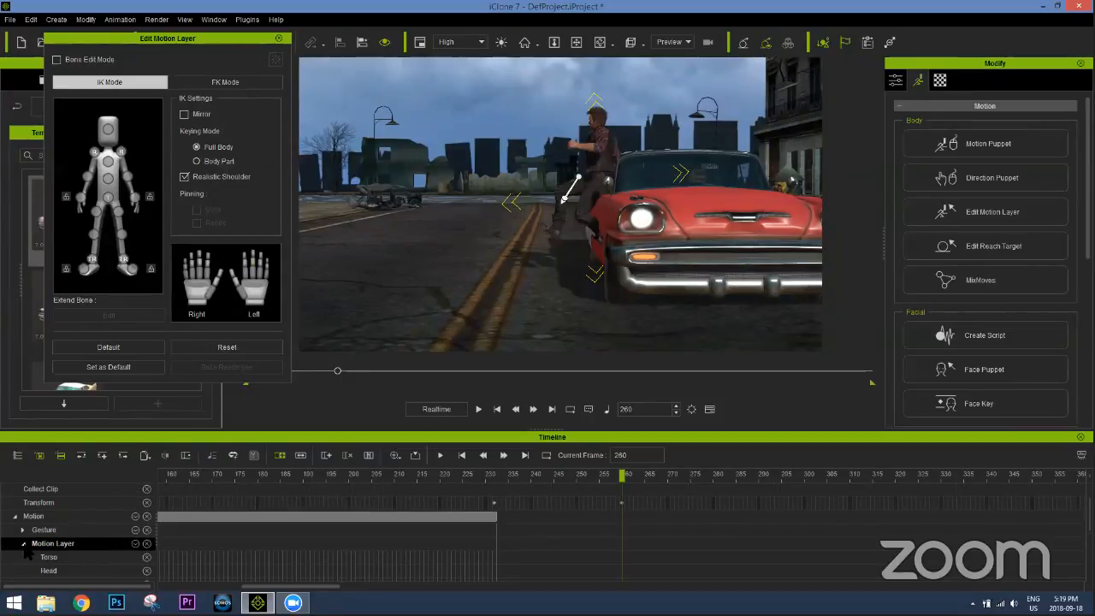
pyautogui.click(23, 543)
# Try the default pose on the character at frame 260 and undo it
pyautogui.click(236, 348)
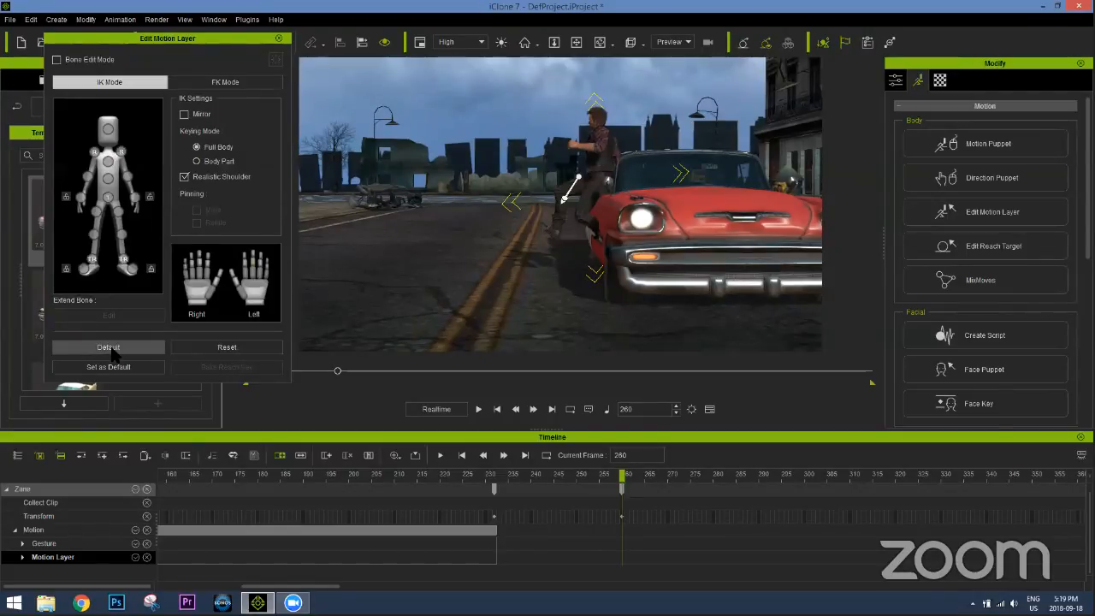
pyautogui.click(109, 348)
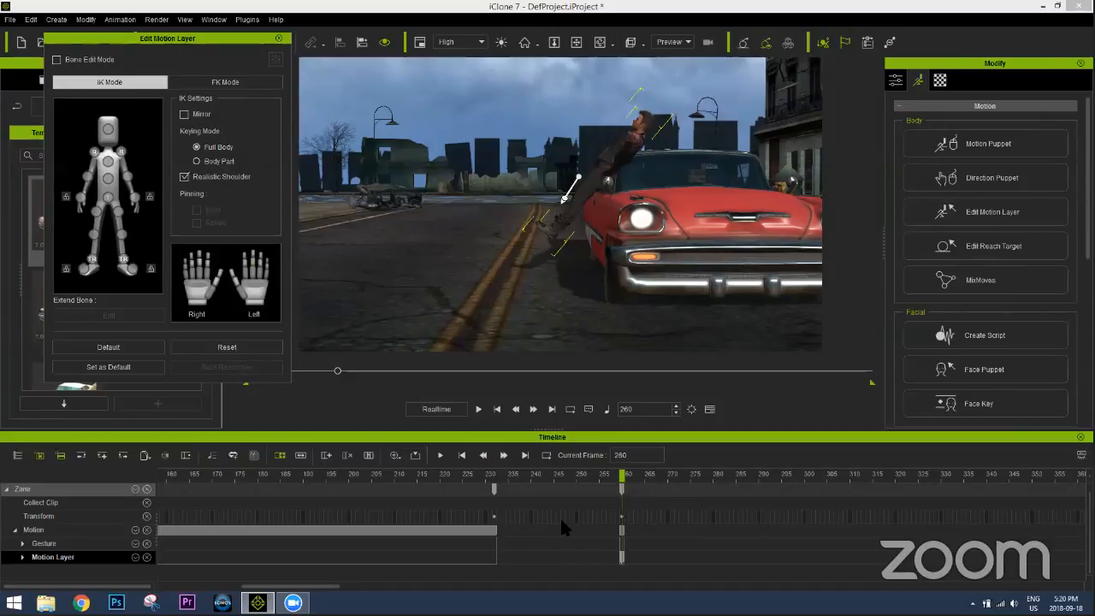
pyautogui.hotkey('ctrl', 'z')
# Go to frame 232 and add a Motion Layer key where the run clip ends
pyautogui.click(498, 479)
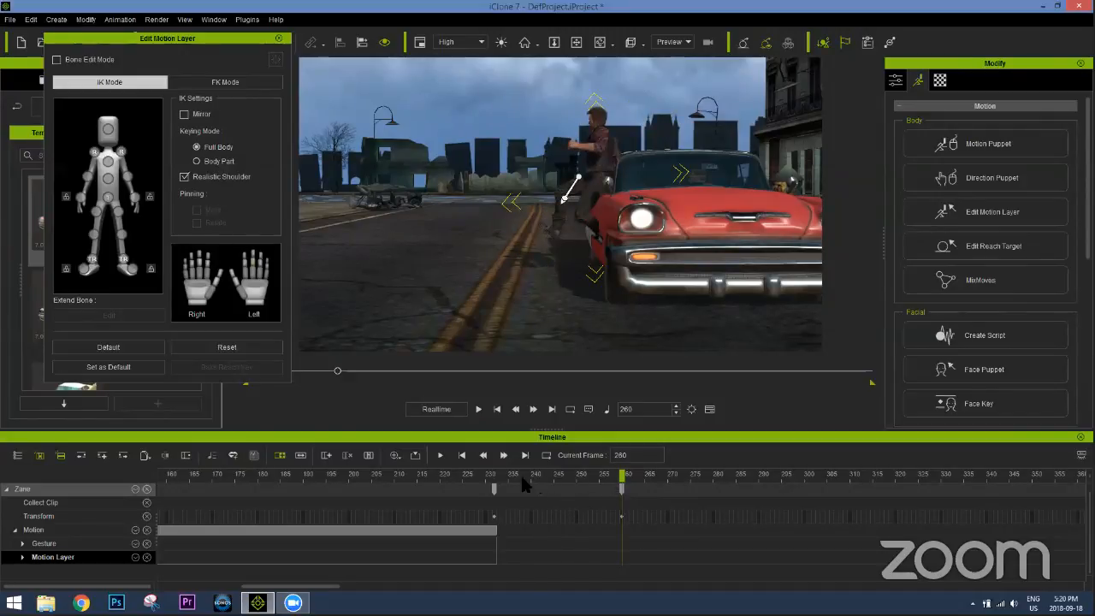
pyautogui.click(494, 477)
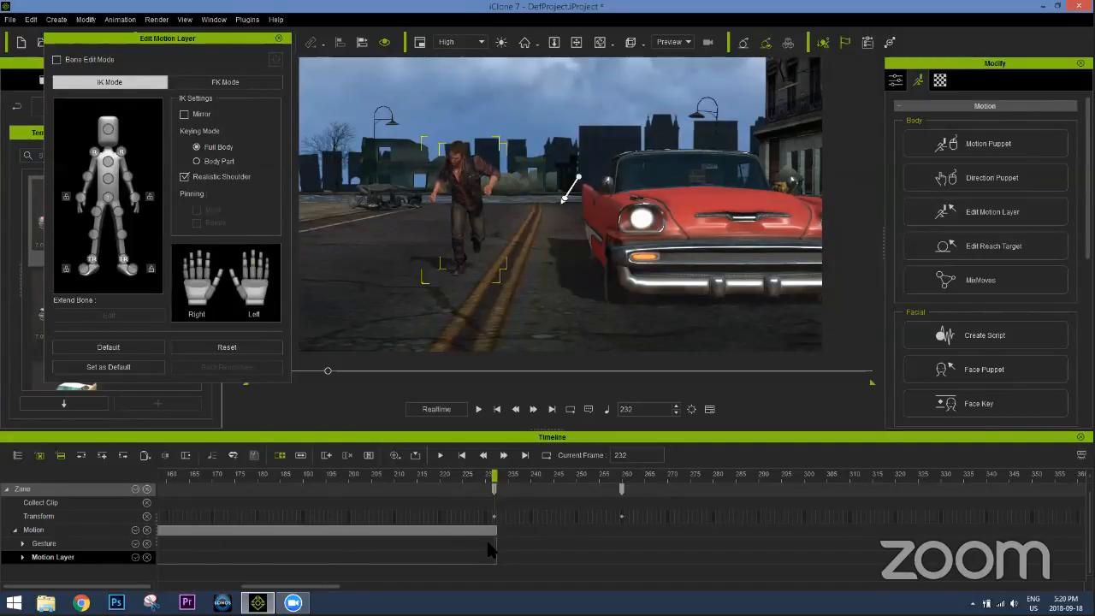
pyautogui.doubleClick(492, 556)
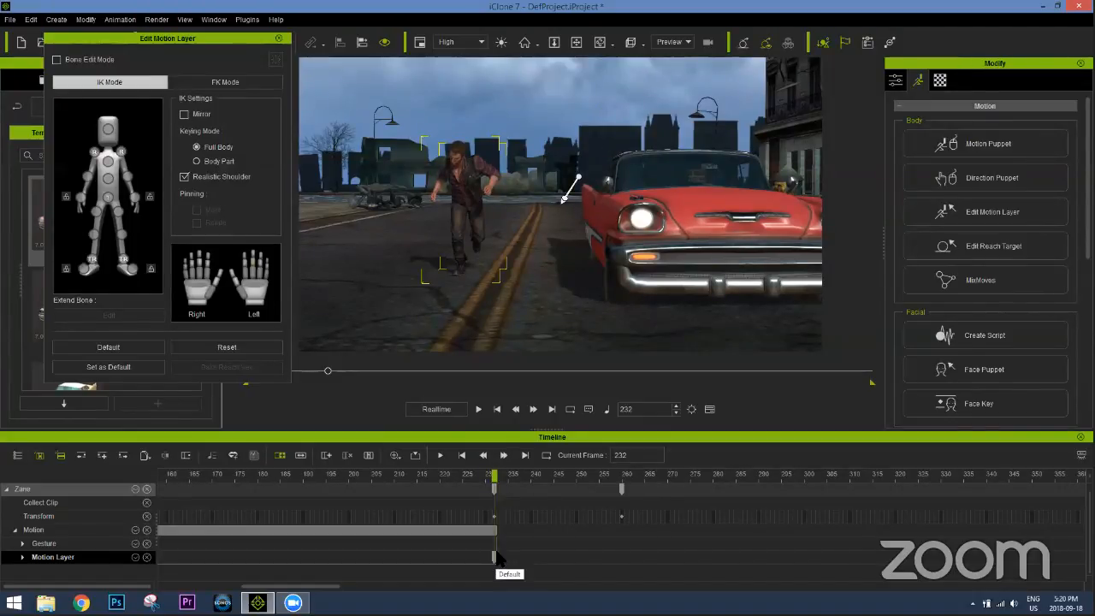
# Copy the Motion Layer key at frame 232 and try to paste it at frame 260
pyautogui.click(494, 558)
pyautogui.rightClick(495, 557)
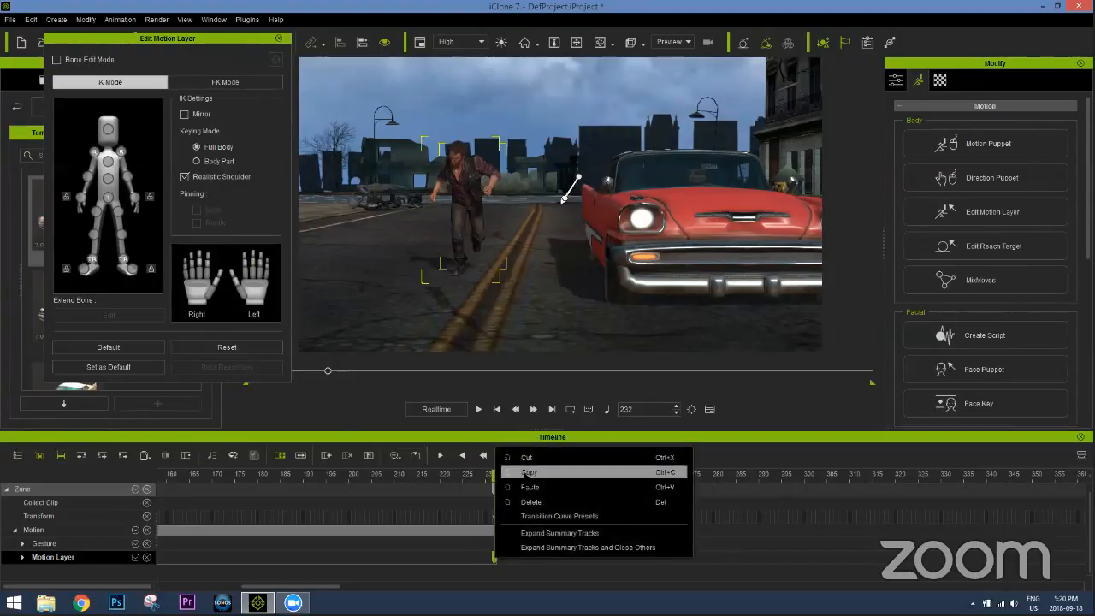
pyautogui.click(527, 473)
pyautogui.click(623, 532)
pyautogui.rightClick(622, 560)
pyautogui.click(655, 530)
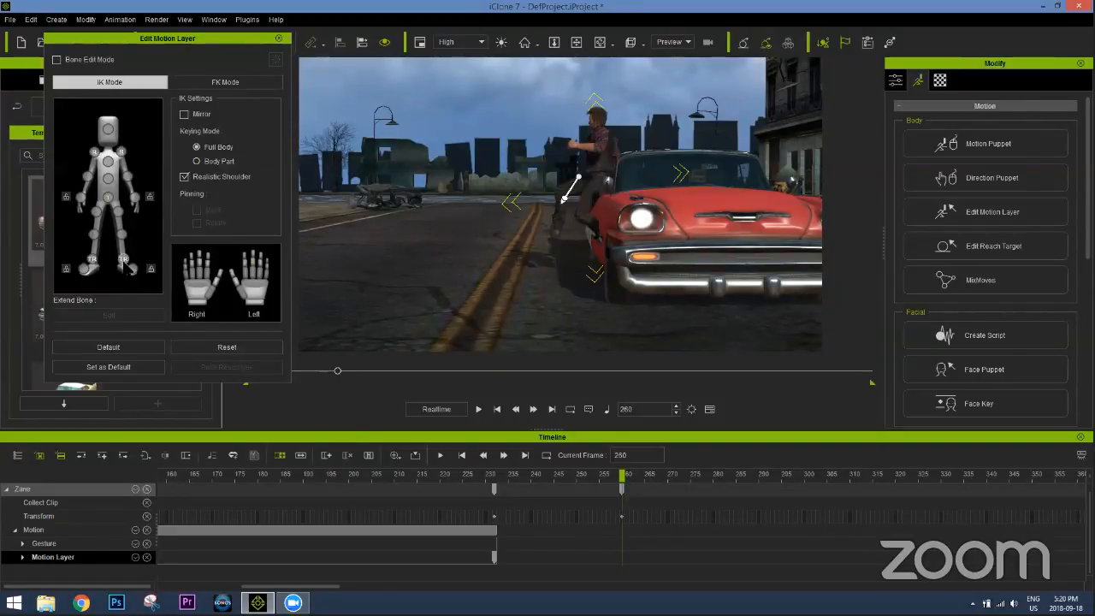
# At frame 260, move the character's left foot out of the car body so the leg extends over the road
pyautogui.click(124, 268)
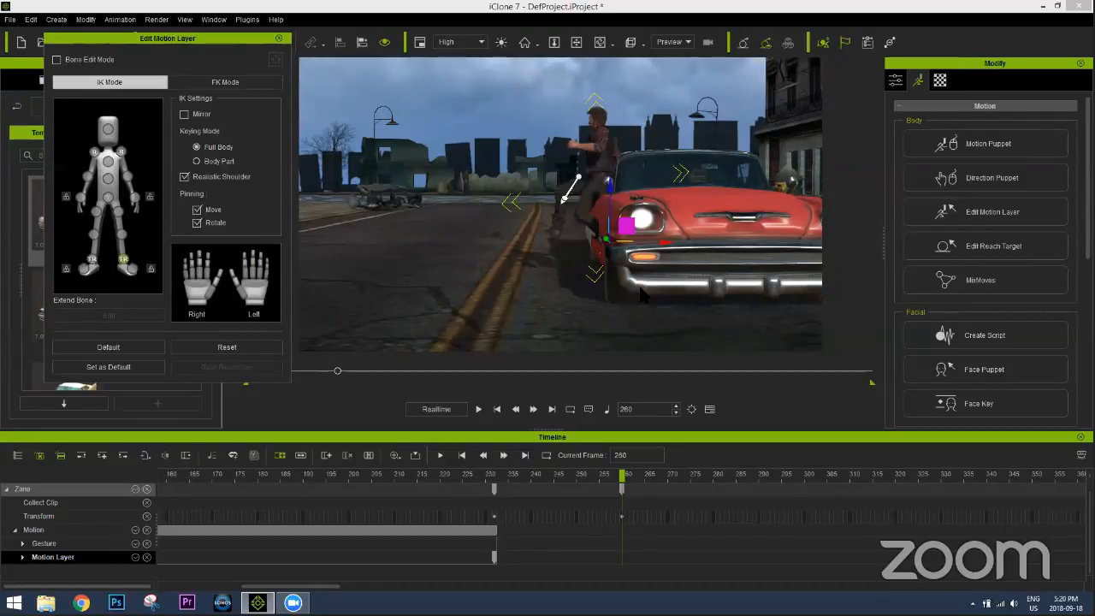
pyautogui.scroll(5, 632, 250)
pyautogui.moveTo(624, 246); pyautogui.dragTo(617, 276, button='middle')
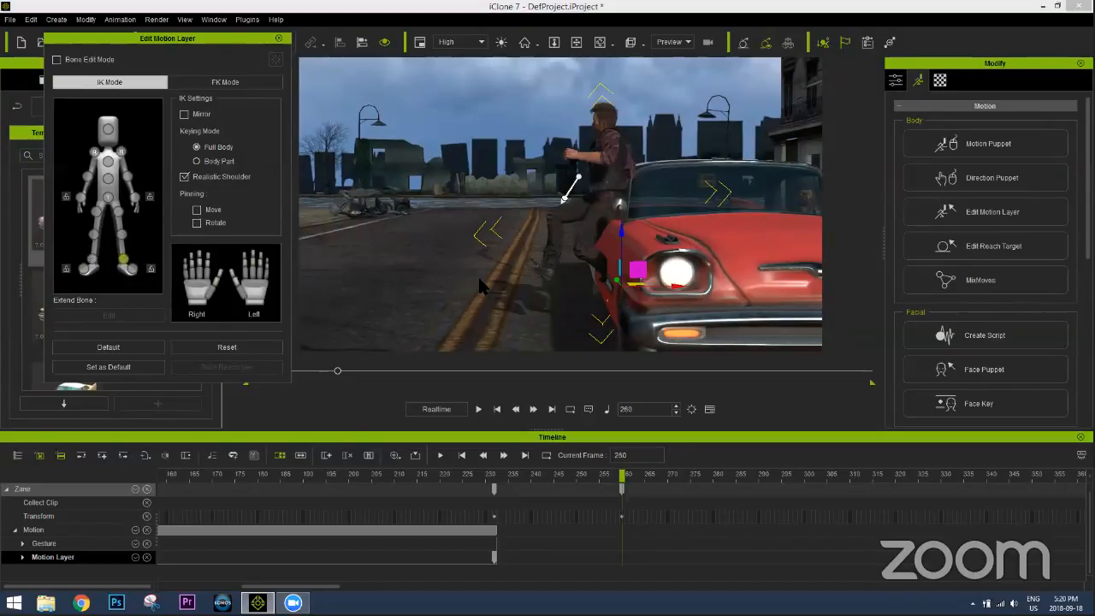
pyautogui.moveTo(626, 278); pyautogui.dragTo(525, 252)
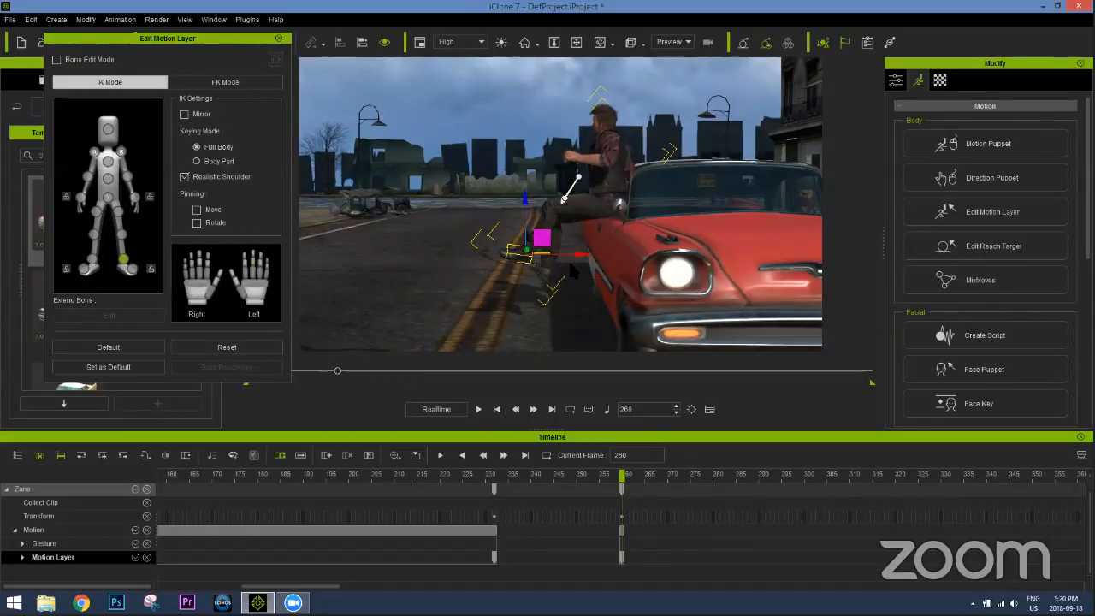
pyautogui.moveTo(481, 285); pyautogui.dragTo(511, 239, button='right')
pyautogui.moveTo(510, 240); pyautogui.dragTo(544, 237)
pyautogui.moveTo(508, 262); pyautogui.dragTo(559, 298, button='right')
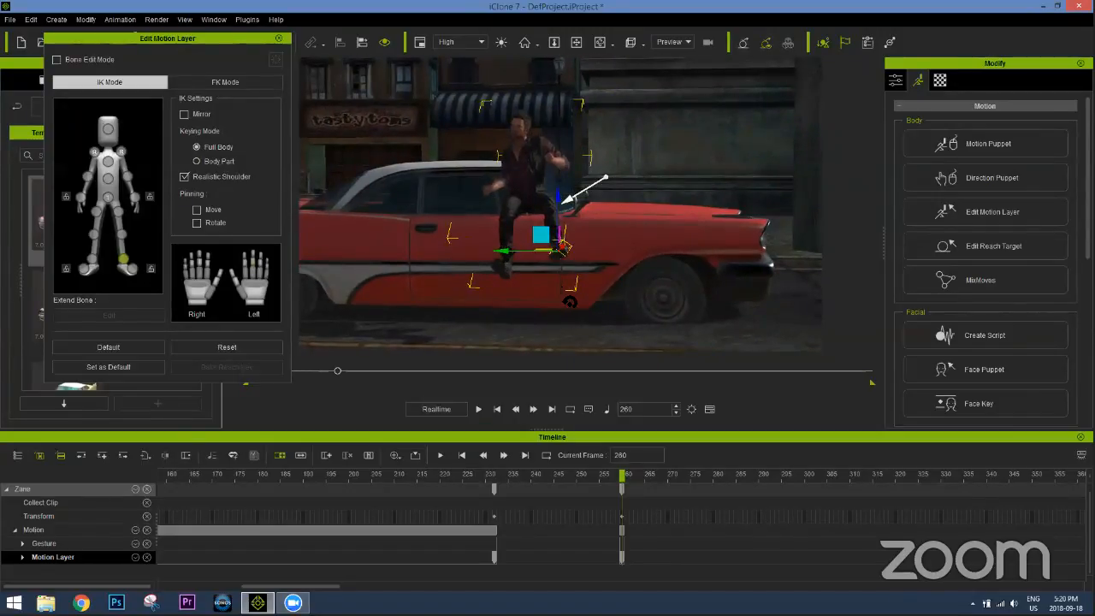
# Rotate the character's right thigh so the right leg swings away from the left in the pose against the car
pyautogui.press('e')
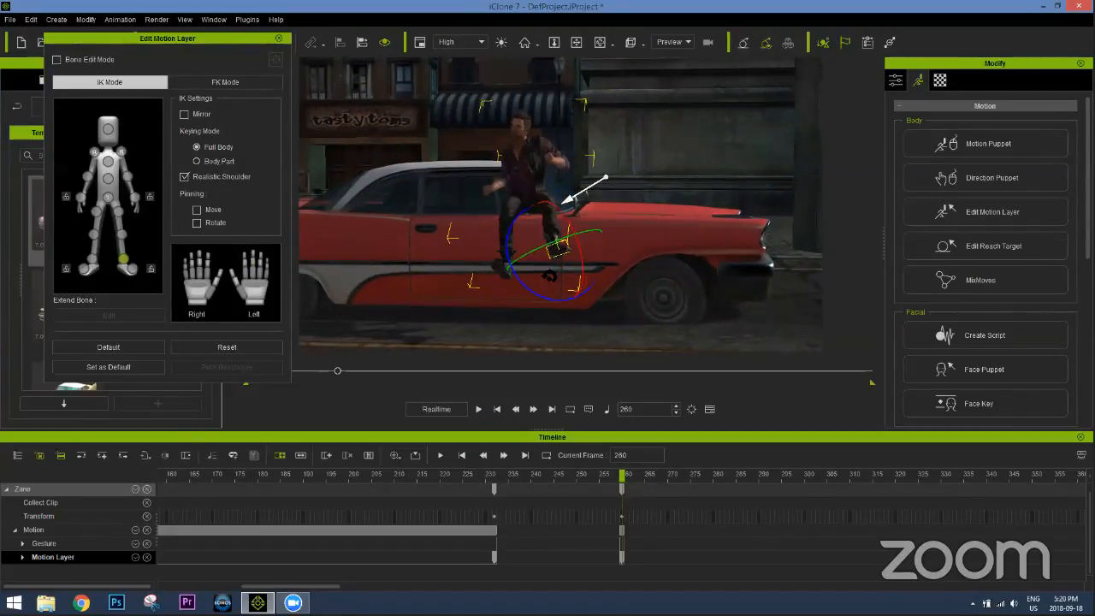
pyautogui.moveTo(481, 233); pyautogui.dragTo(540, 247, button='middle')
pyautogui.moveTo(405, 266); pyautogui.dragTo(447, 286, button='middle')
pyautogui.moveTo(297, 257); pyautogui.dragTo(573, 274, button='right')
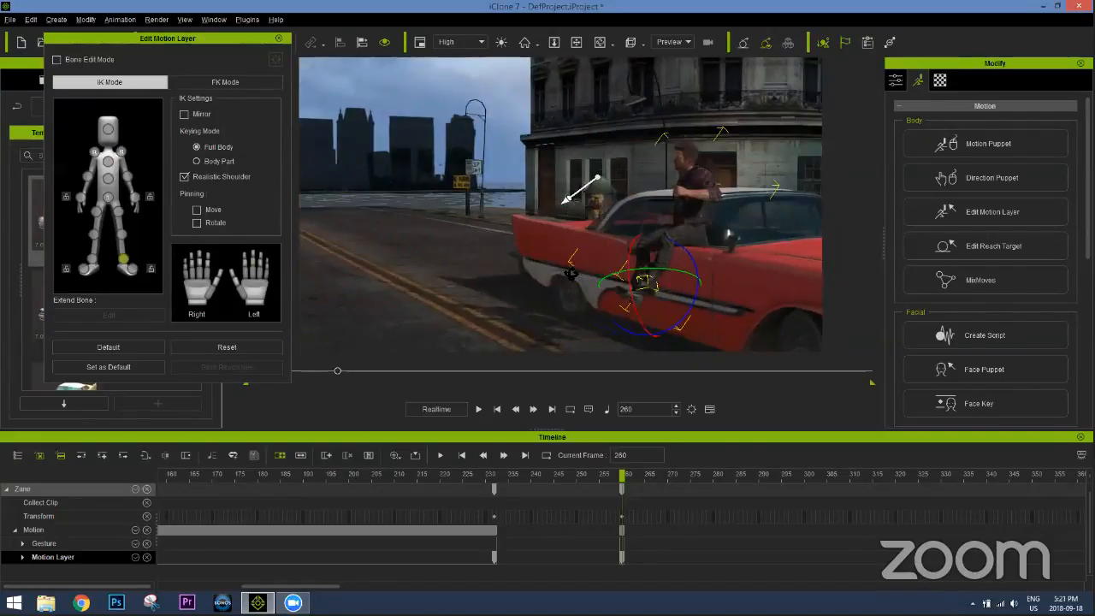
pyautogui.click(97, 211)
pyautogui.click(612, 249)
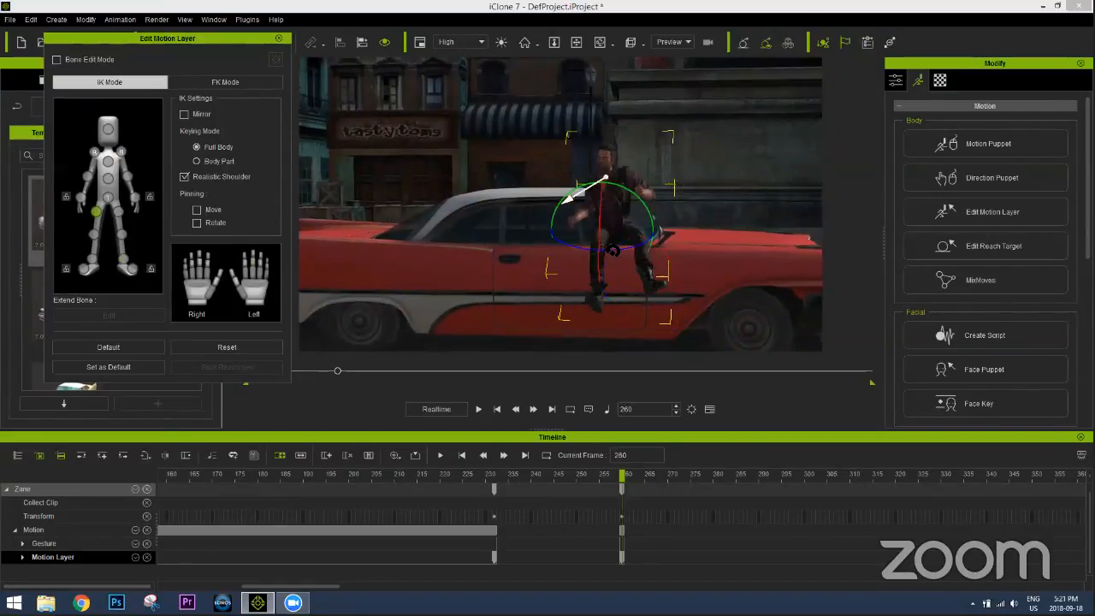
pyautogui.moveTo(602, 253); pyautogui.dragTo(579, 252)
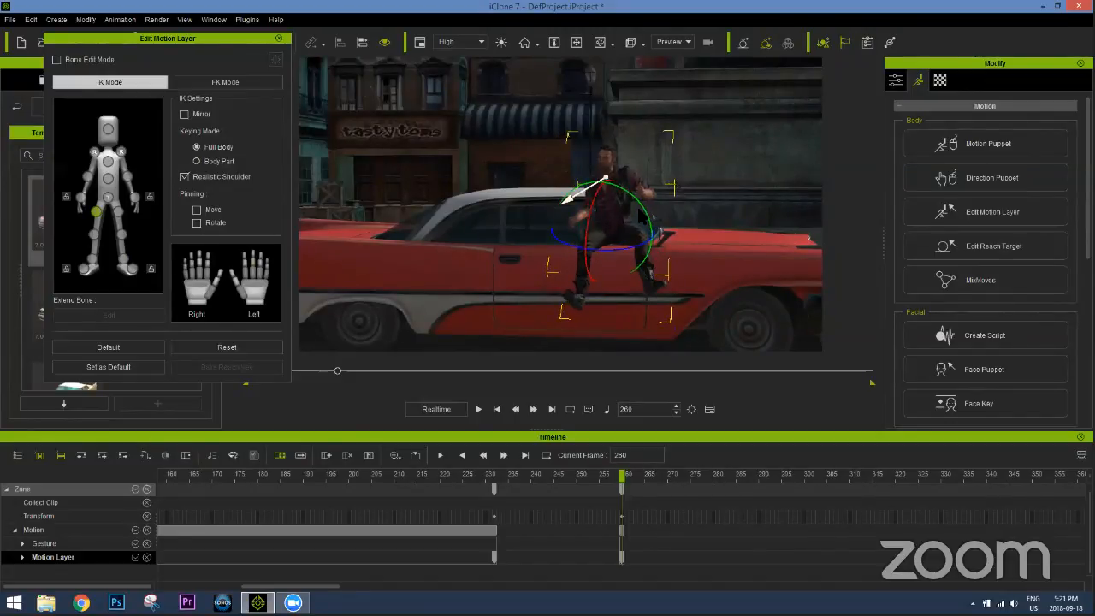
# Rotate the character's upper chest so his torso bends forward over his legs
pyautogui.moveTo(481, 238); pyautogui.dragTo(559, 242, button='right')
pyautogui.click(108, 166)
pyautogui.moveTo(503, 198); pyautogui.dragTo(560, 200, button='right')
pyautogui.moveTo(642, 164); pyautogui.dragTo(597, 223)
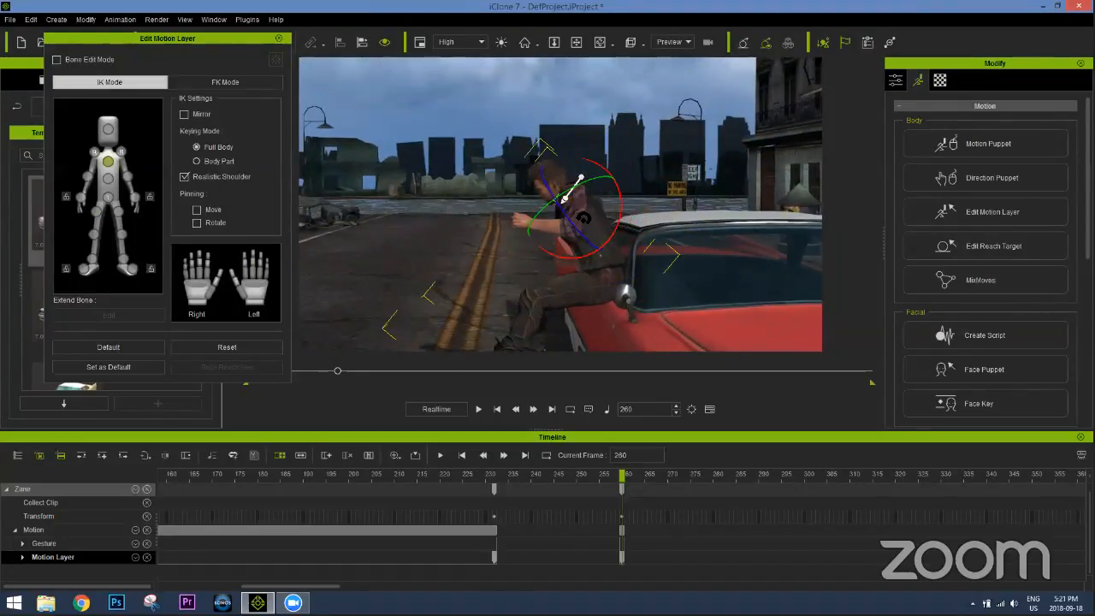
pyautogui.moveTo(603, 184); pyautogui.dragTo(618, 178)
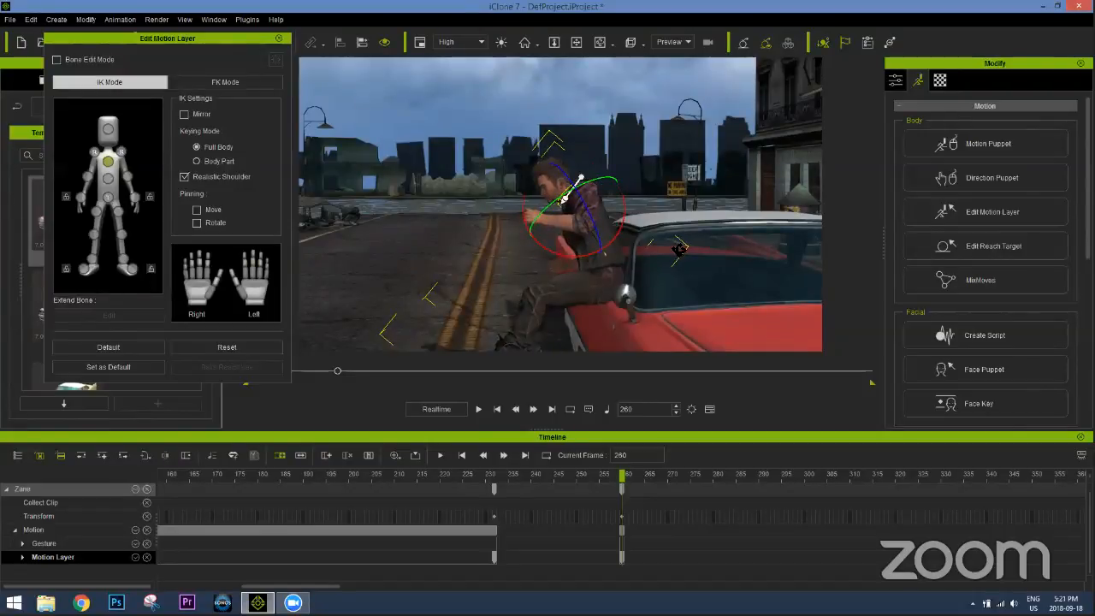
pyautogui.moveTo(652, 210); pyautogui.dragTo(579, 124, button='right')
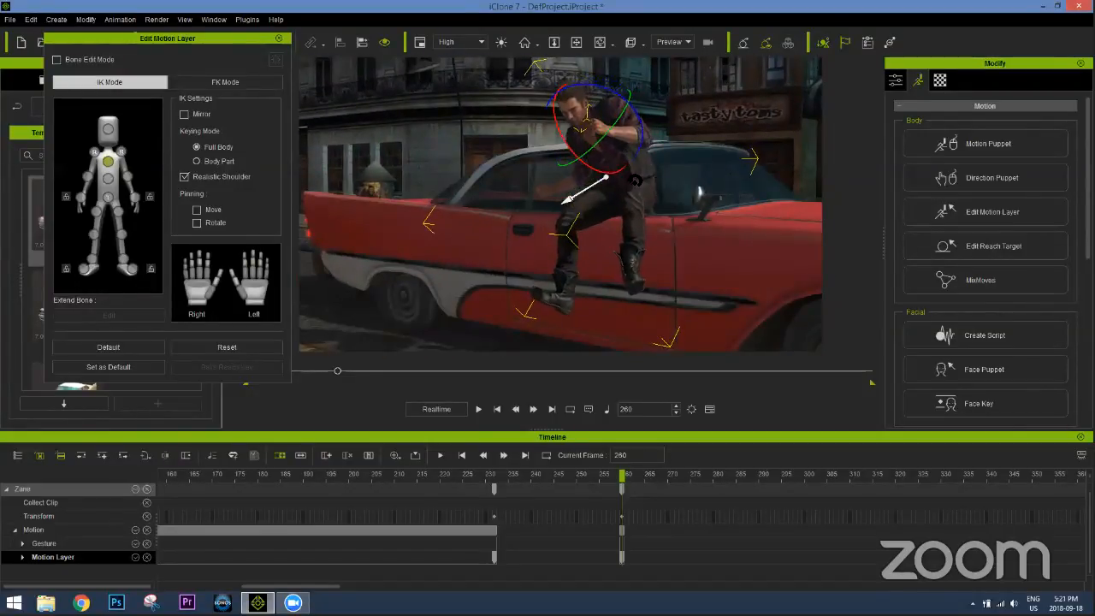
pyautogui.moveTo(580, 124); pyautogui.dragTo(571, 163, button='right')
# Lower the character's left forearm and rotate his right upper arm and forearm so both arms reach forward from the car
pyautogui.click(570, 179)
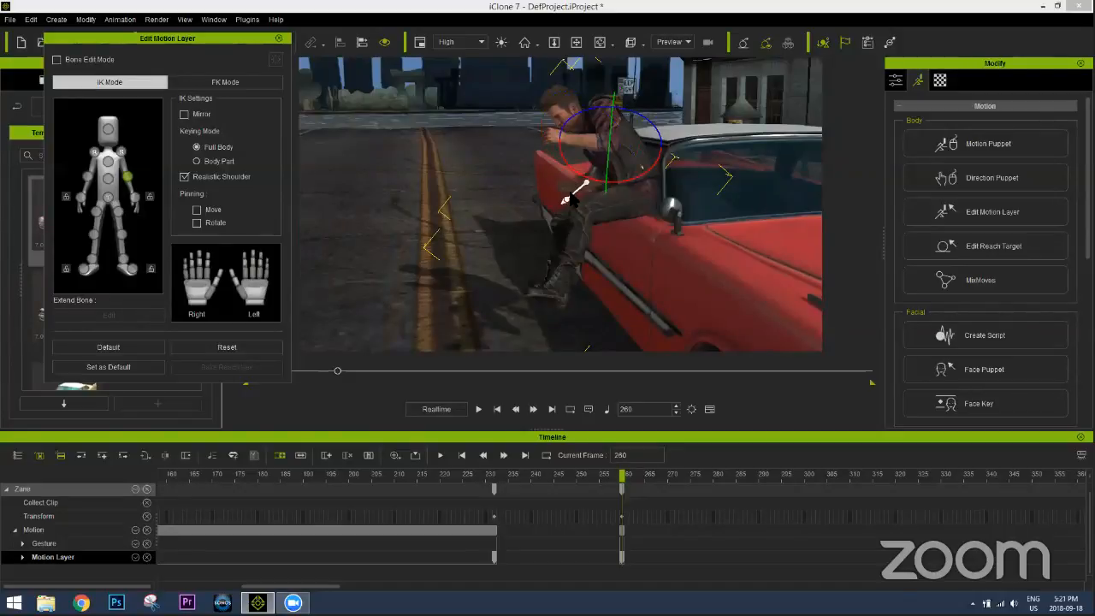
pyautogui.moveTo(508, 192); pyautogui.dragTo(514, 174, button='right')
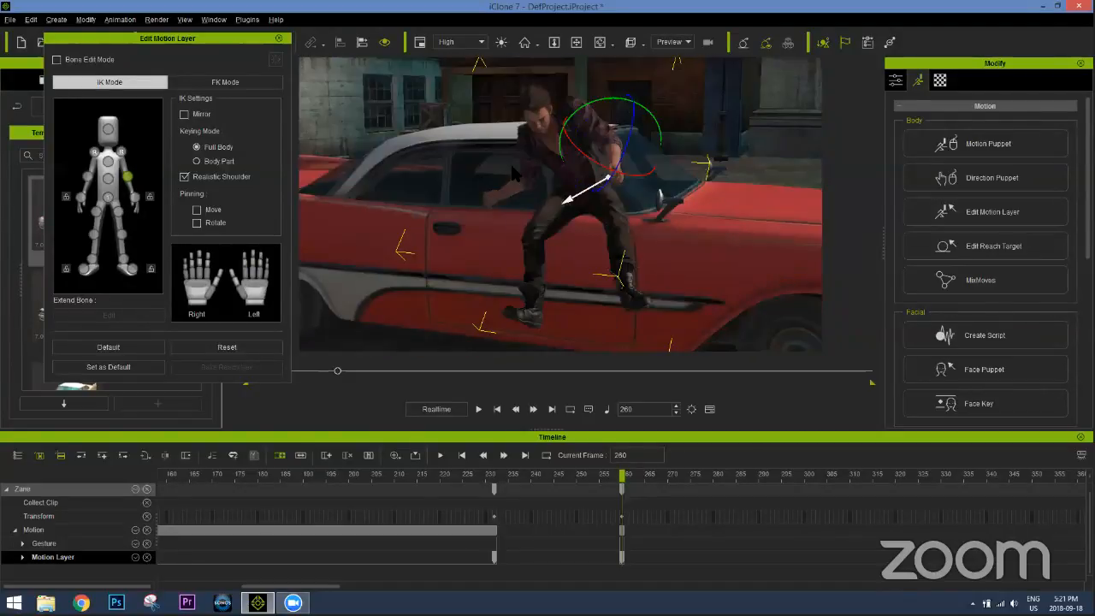
pyautogui.click(94, 152)
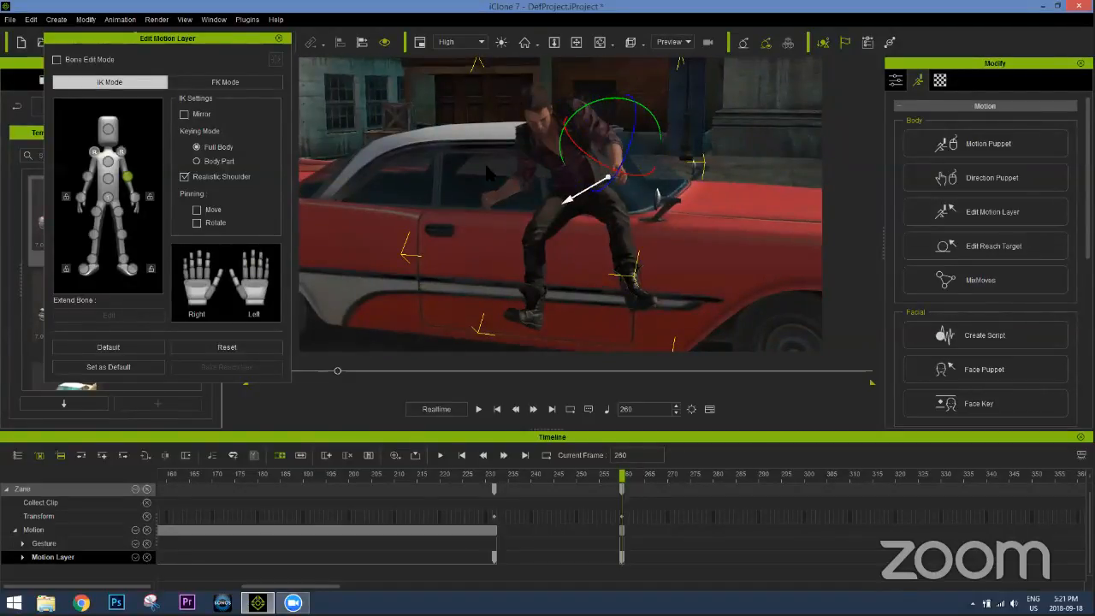
pyautogui.moveTo(524, 145); pyautogui.dragTo(468, 193)
pyautogui.click(87, 176)
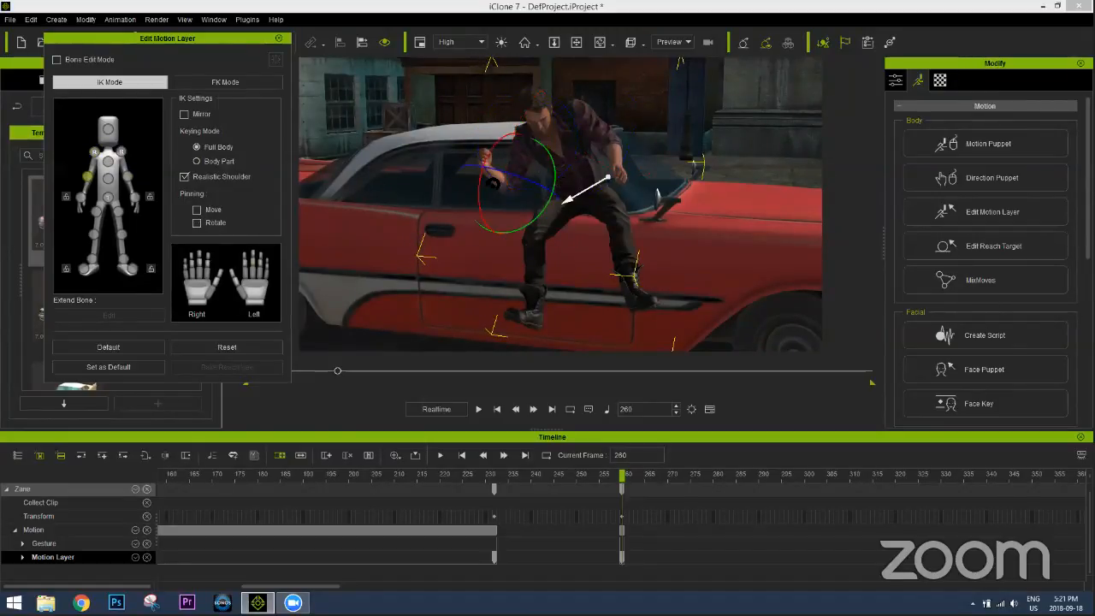
pyautogui.moveTo(466, 201); pyautogui.dragTo(554, 210)
pyautogui.moveTo(660, 227); pyautogui.dragTo(591, 203, button='right')
pyautogui.moveTo(591, 204); pyautogui.dragTo(579, 245, button='middle')
pyautogui.moveTo(579, 246); pyautogui.dragTo(650, 248, button='right')
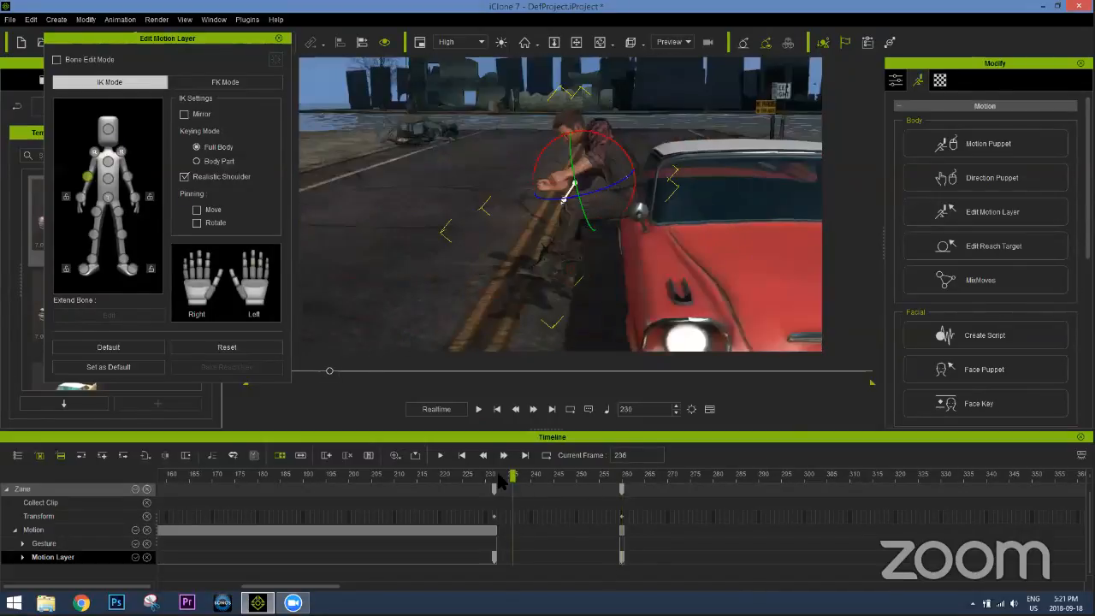
# Scrub the impact move from frame 232 through to frame 290 and close the motion layer editor
pyautogui.click(495, 477)
pyautogui.moveTo(565, 468); pyautogui.dragTo(757, 476)
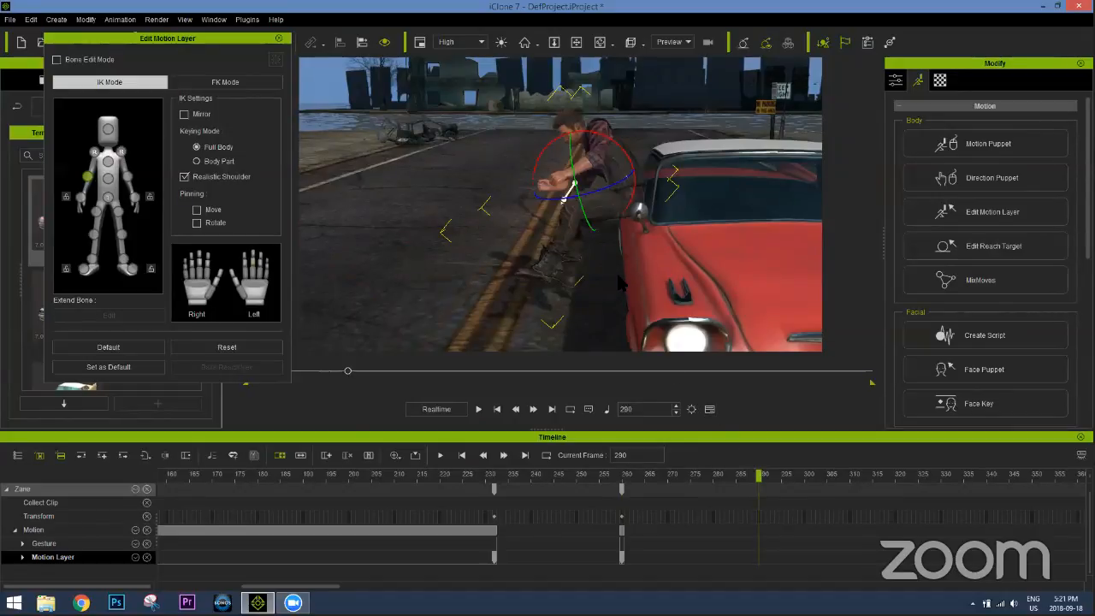
pyautogui.click(278, 39)
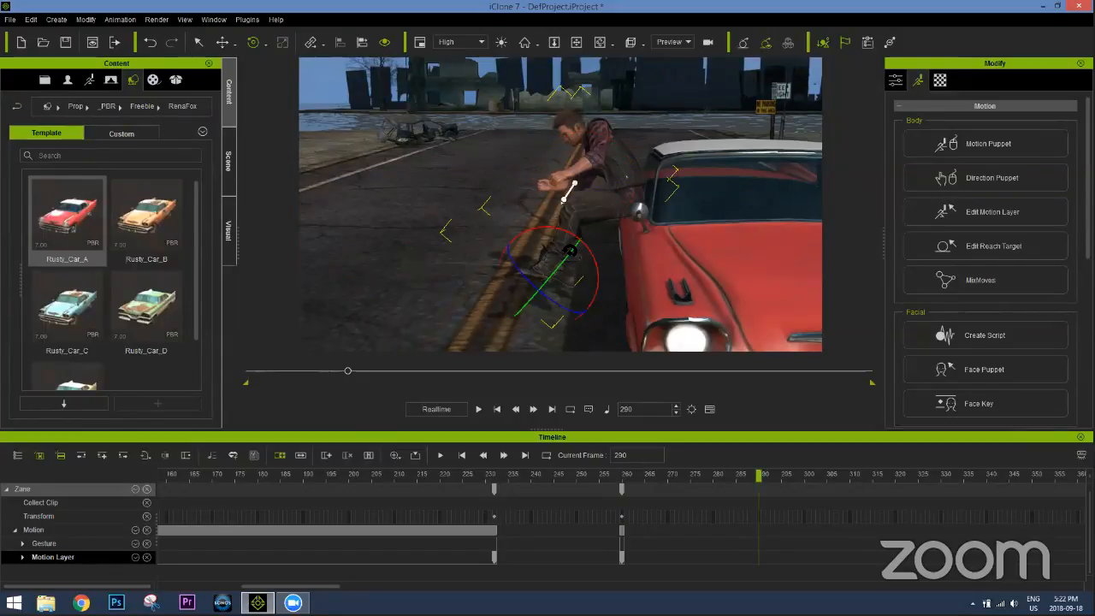
# At frame 290, rotate and lower the whole character so he drops from the car into a sitting pose on the road
pyautogui.press('w')
pyautogui.moveTo(600, 272); pyautogui.dragTo(570, 229, button='middle')
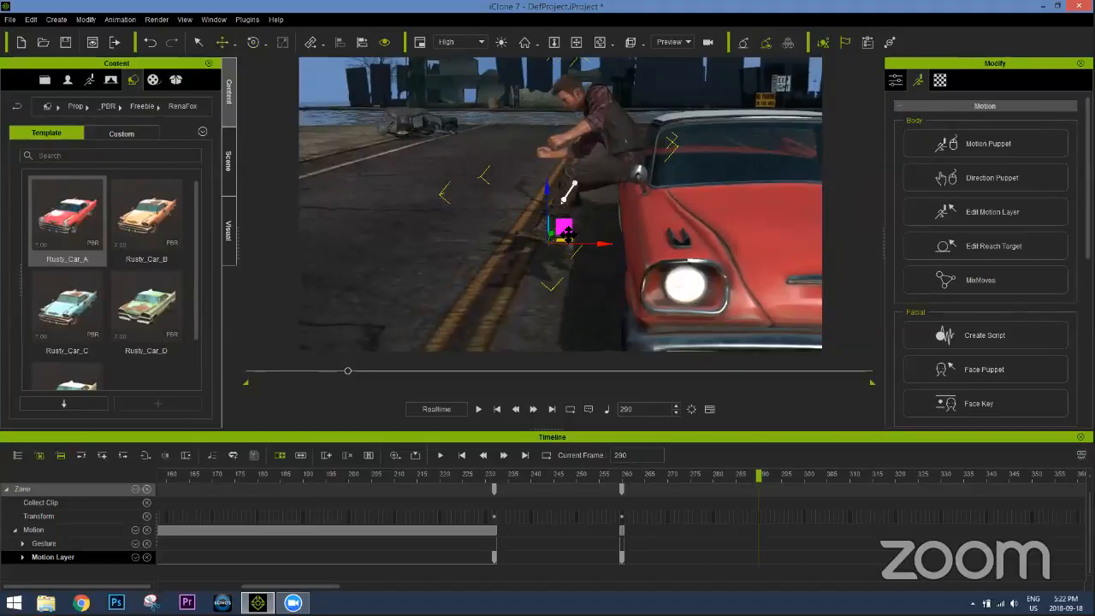
pyautogui.press('e')
pyautogui.moveTo(588, 219); pyautogui.dragTo(600, 299)
pyautogui.press('w')
pyautogui.press('e')
pyautogui.press('w')
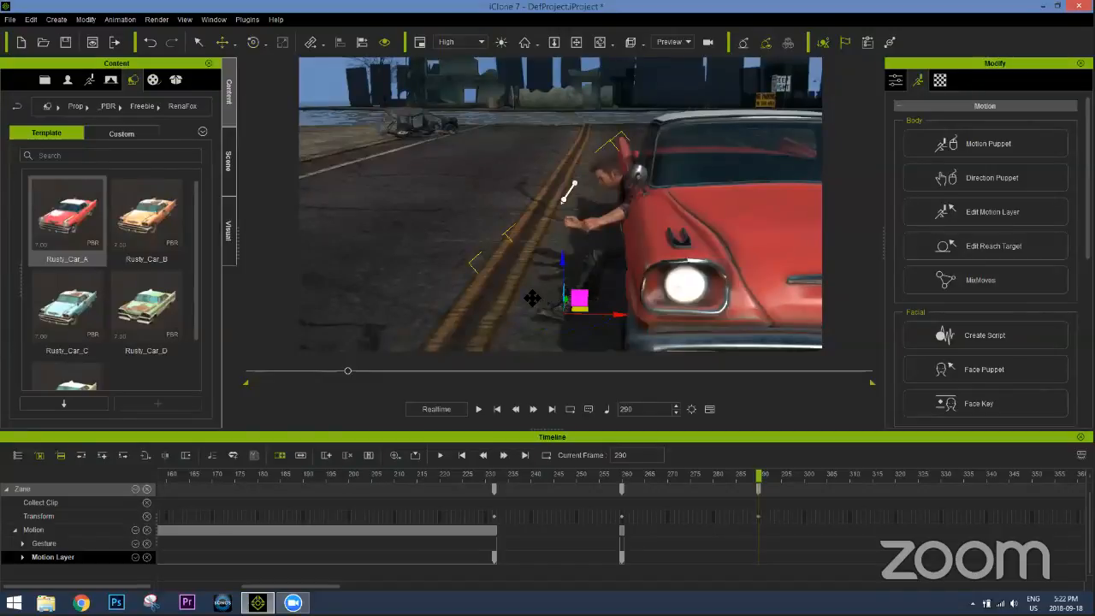
pyautogui.moveTo(527, 302)
pyautogui.mouseDown()
pyautogui.moveTo(524, 319)
pyautogui.moveTo(524, 291)
pyautogui.mouseUp()
pyautogui.press('e')
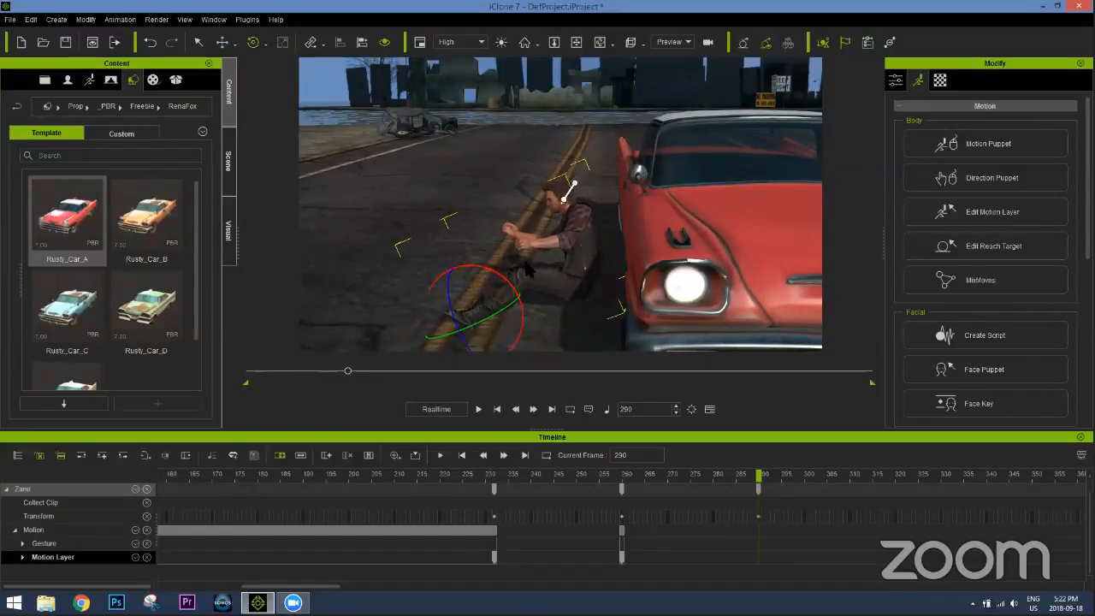
# Fine-tune the seated character's position on the road beside the red car
pyautogui.moveTo(519, 244); pyautogui.dragTo(516, 238, button='middle')
pyautogui.moveTo(681, 262); pyautogui.dragTo(378, 262, button='right')
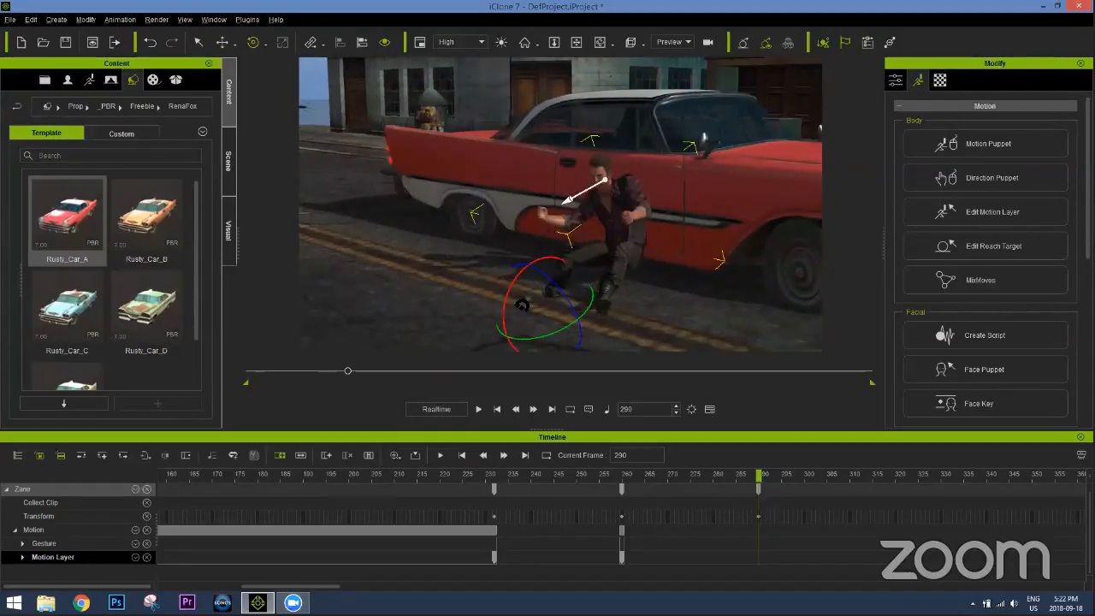
pyautogui.moveTo(576, 296); pyautogui.dragTo(531, 288, button='right')
pyautogui.moveTo(532, 288); pyautogui.dragTo(531, 283, button='middle')
pyautogui.moveTo(531, 284); pyautogui.dragTo(548, 285, button='right')
pyautogui.press('w')
pyautogui.moveTo(577, 273); pyautogui.dragTo(551, 272)
pyautogui.press('e')
pyautogui.press('w')
pyautogui.press('e')
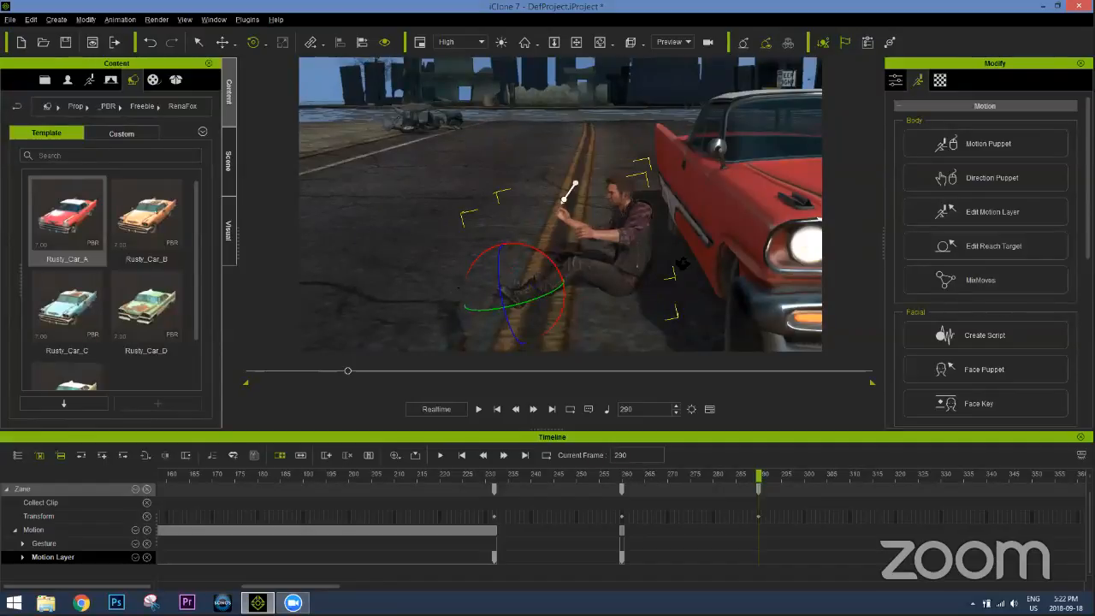
# Enable Foot Contact and Hand Contact for the character
pyautogui.moveTo(680, 259); pyautogui.dragTo(556, 258, button='right')
pyautogui.moveTo(671, 247); pyautogui.dragTo(647, 261, button='right')
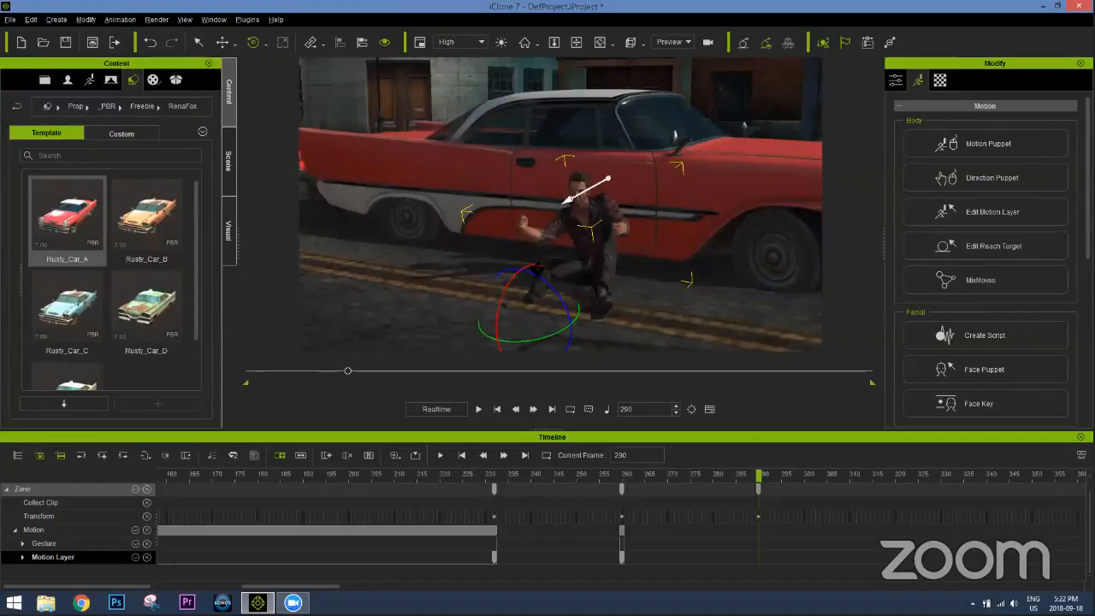
pyautogui.moveTo(490, 267); pyautogui.dragTo(521, 265, button='right')
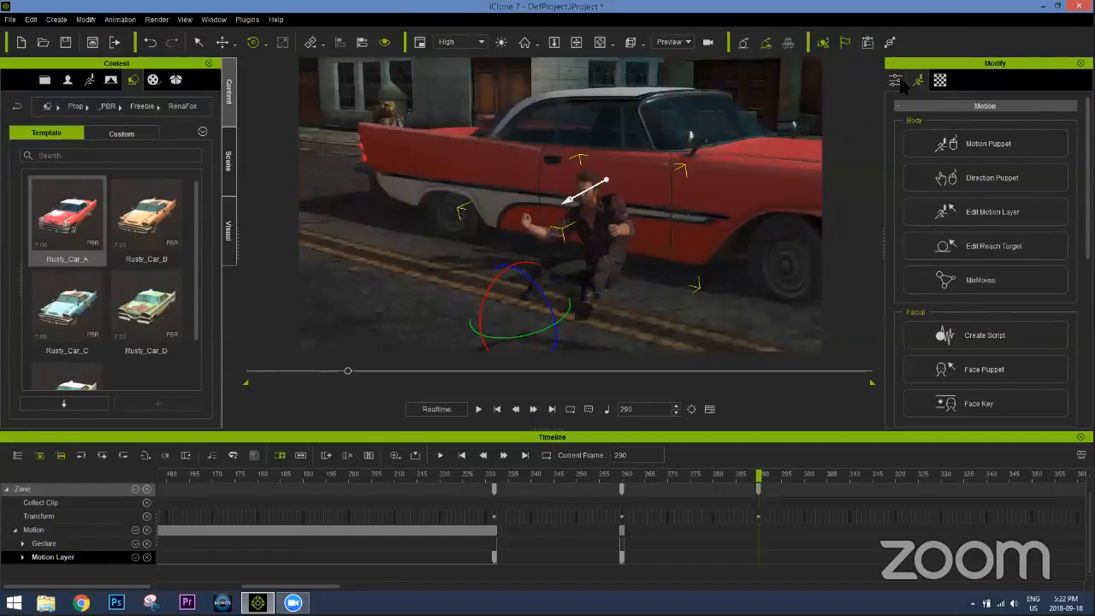
pyautogui.click(902, 85)
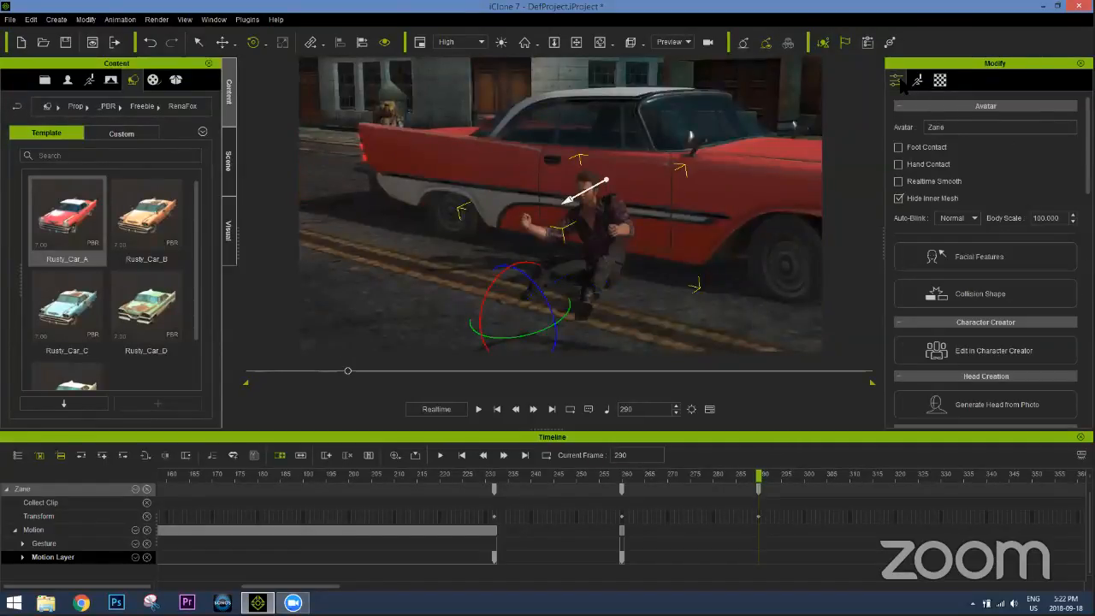
pyautogui.click(899, 148)
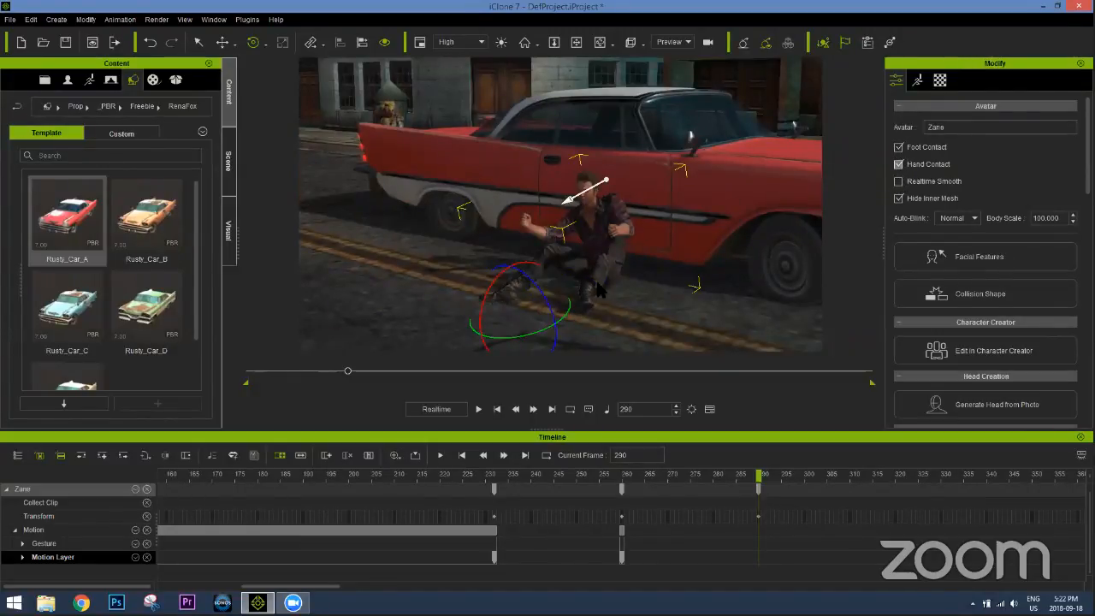
# Open the motion layer editor for the seated character at frame 290
pyautogui.moveTo(635, 302)
pyautogui.mouseDown(button='right')
pyautogui.moveTo(461, 318)
pyautogui.moveTo(620, 290)
pyautogui.mouseUp(button='right')
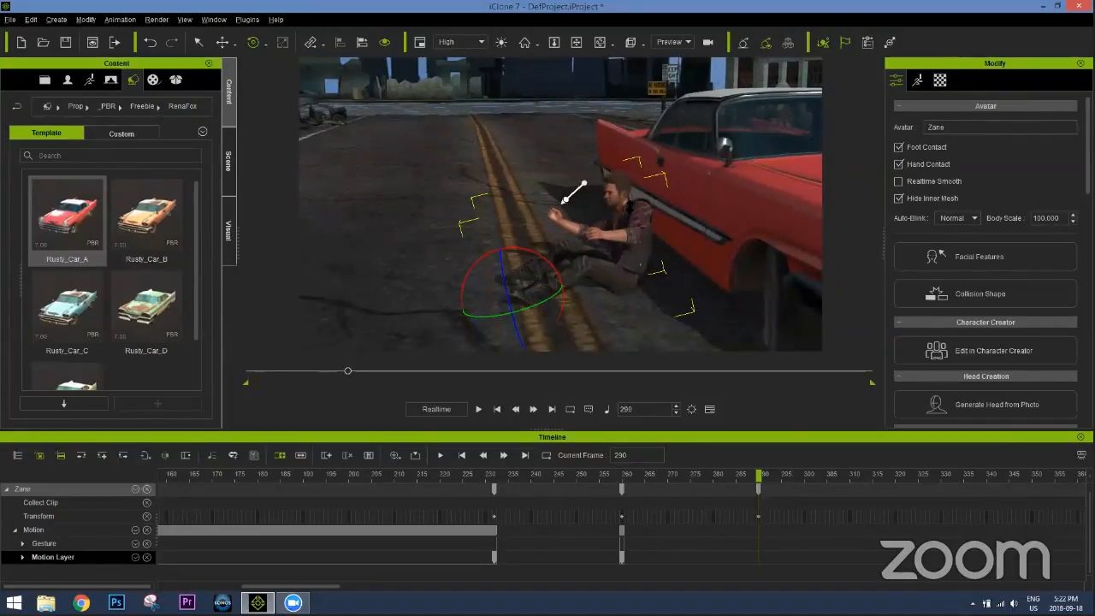
pyautogui.scroll(4, 587, 284)
pyautogui.moveTo(508, 296); pyautogui.dragTo(781, 271, button='right')
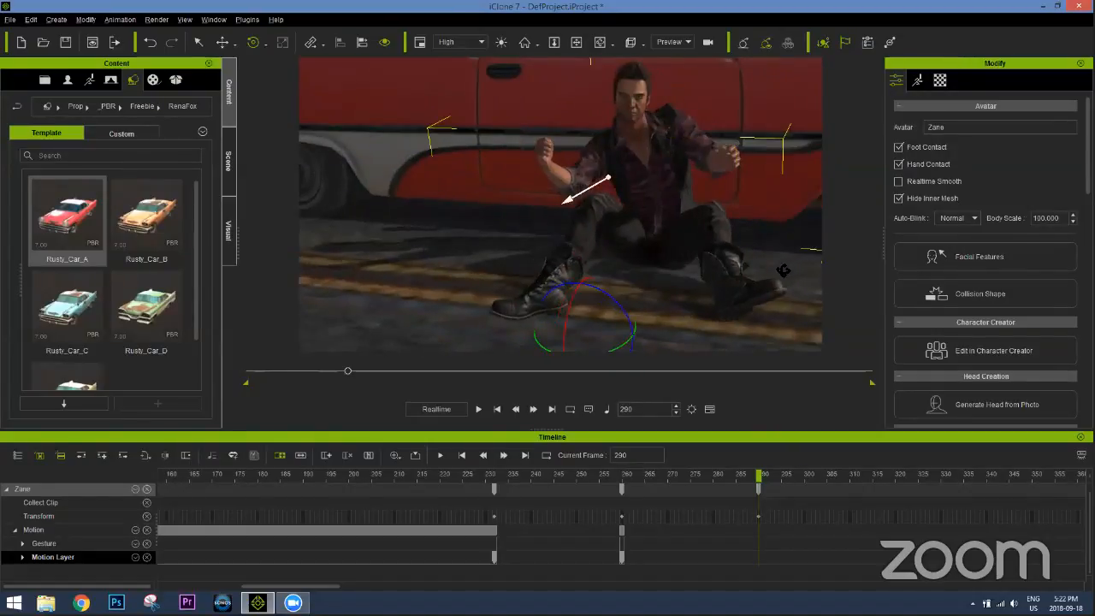
pyautogui.moveTo(532, 287); pyautogui.dragTo(885, 237, button='right')
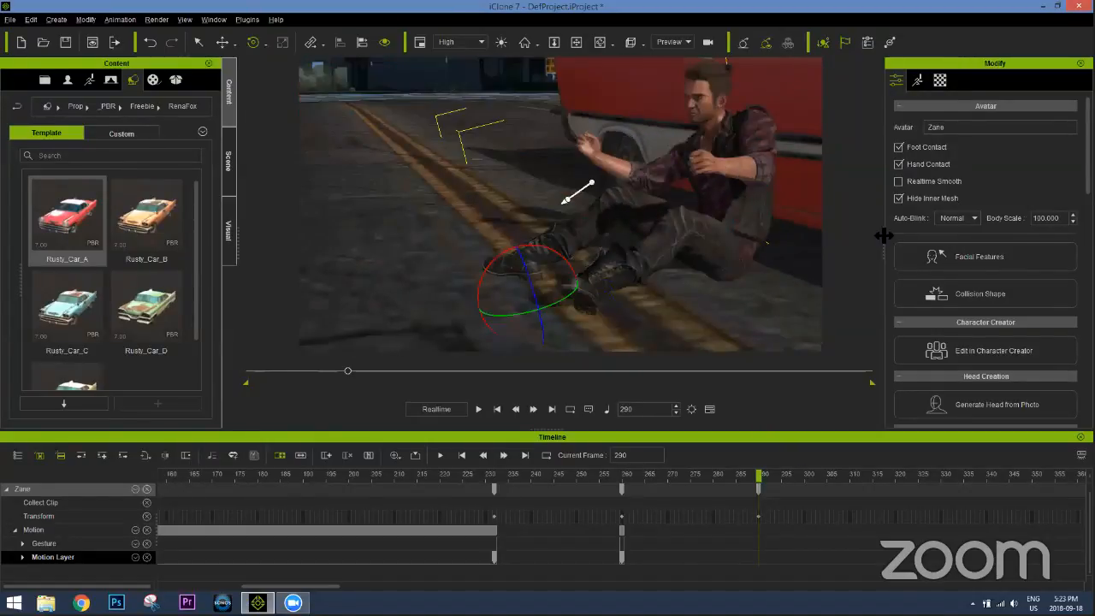
pyautogui.click(916, 84)
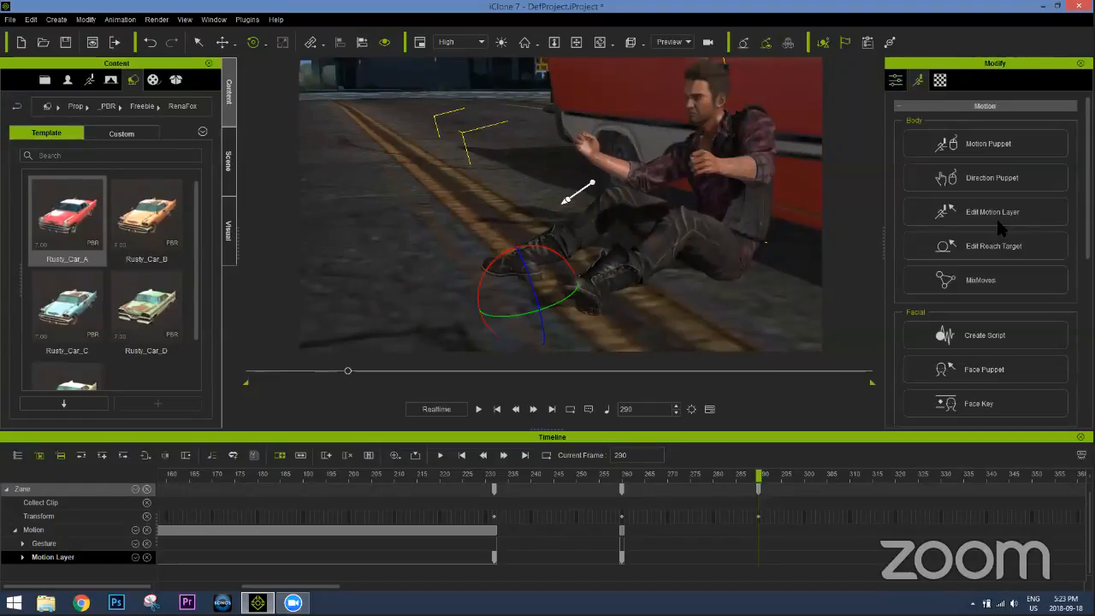
pyautogui.click(996, 206)
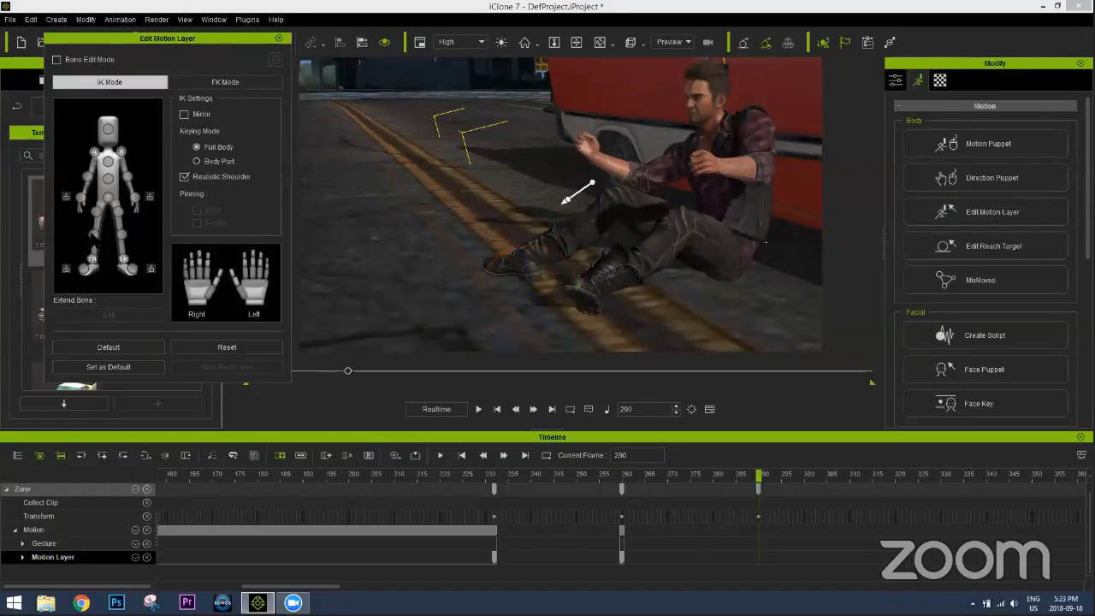
# Shift the character's right foot and rotate it so it rests naturally on the road
pyautogui.click(92, 261)
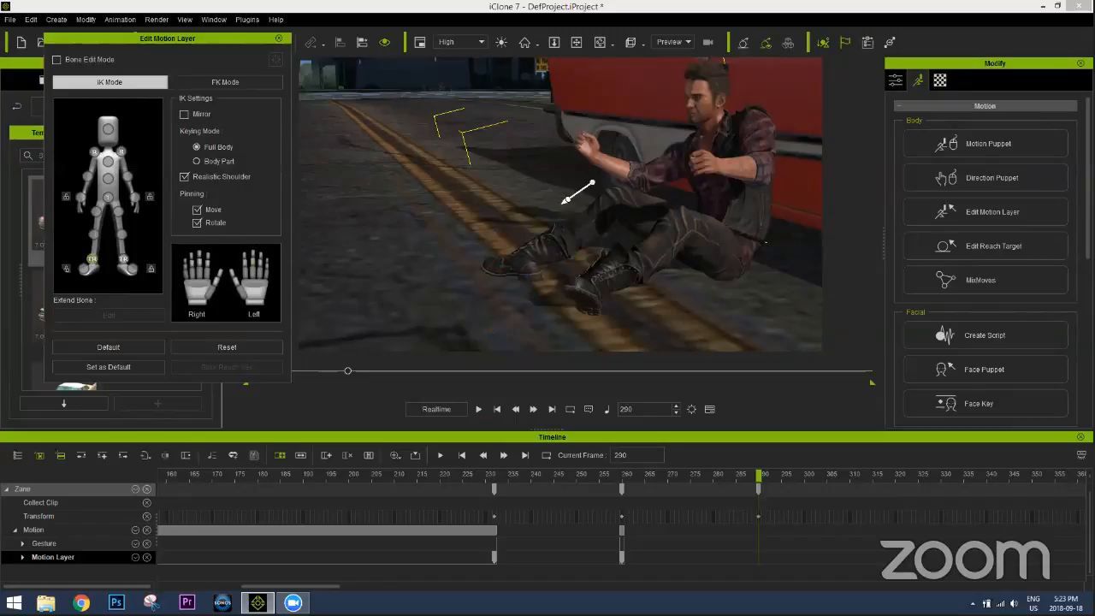
pyautogui.press('e')
pyautogui.moveTo(561, 224); pyautogui.dragTo(514, 266)
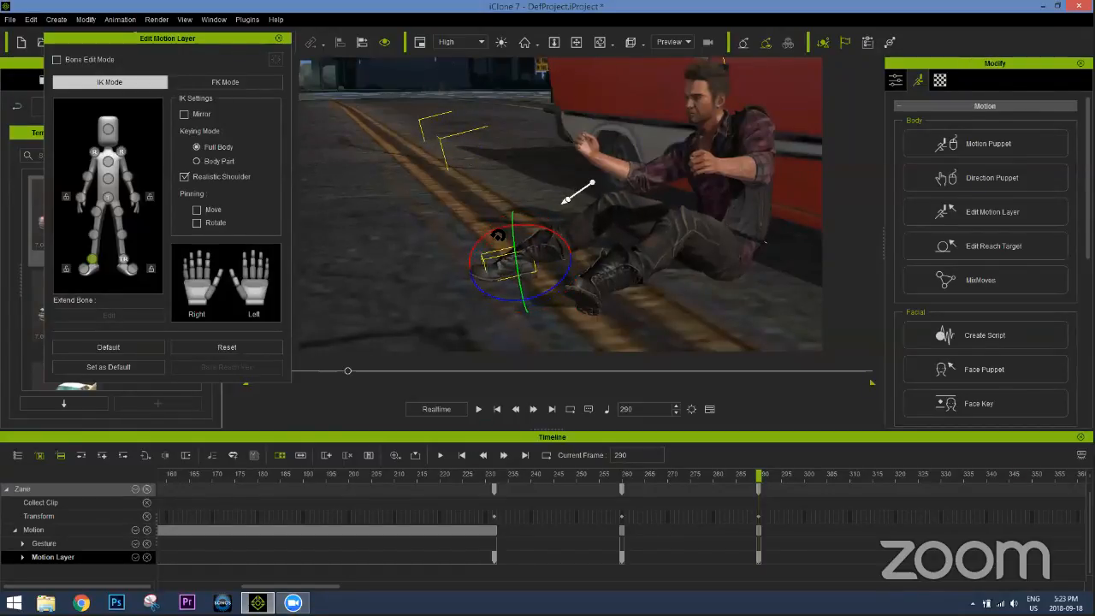
pyautogui.hotkey('ctrl', 'z')
pyautogui.press('w')
pyautogui.moveTo(544, 256); pyautogui.dragTo(540, 248)
pyautogui.press('e')
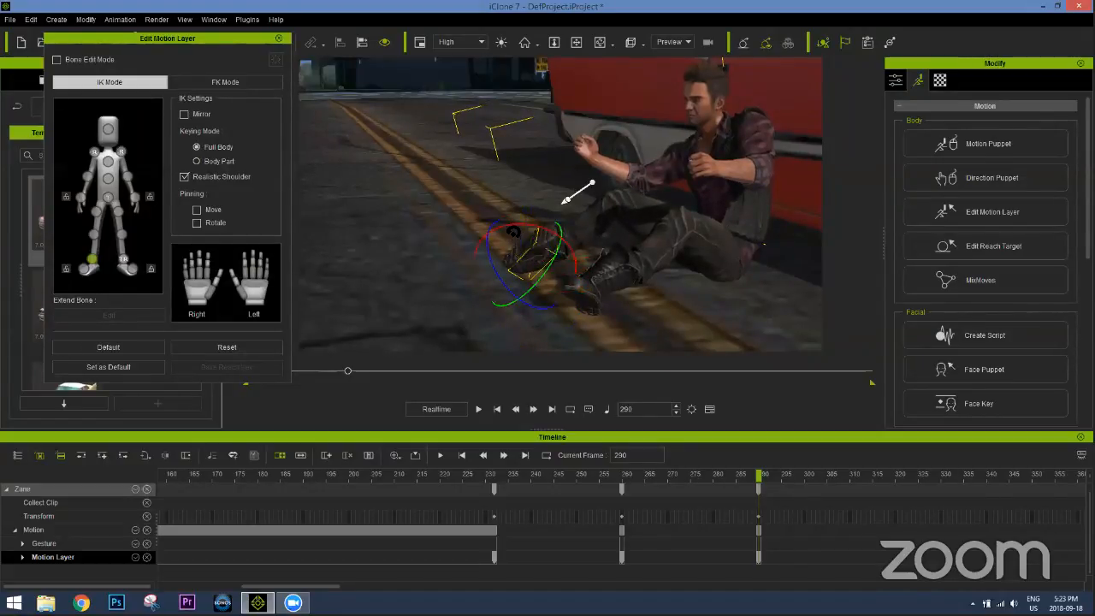
pyautogui.moveTo(485, 224)
pyautogui.mouseDown()
pyautogui.moveTo(464, 228)
pyautogui.moveTo(475, 236)
pyautogui.mouseUp()
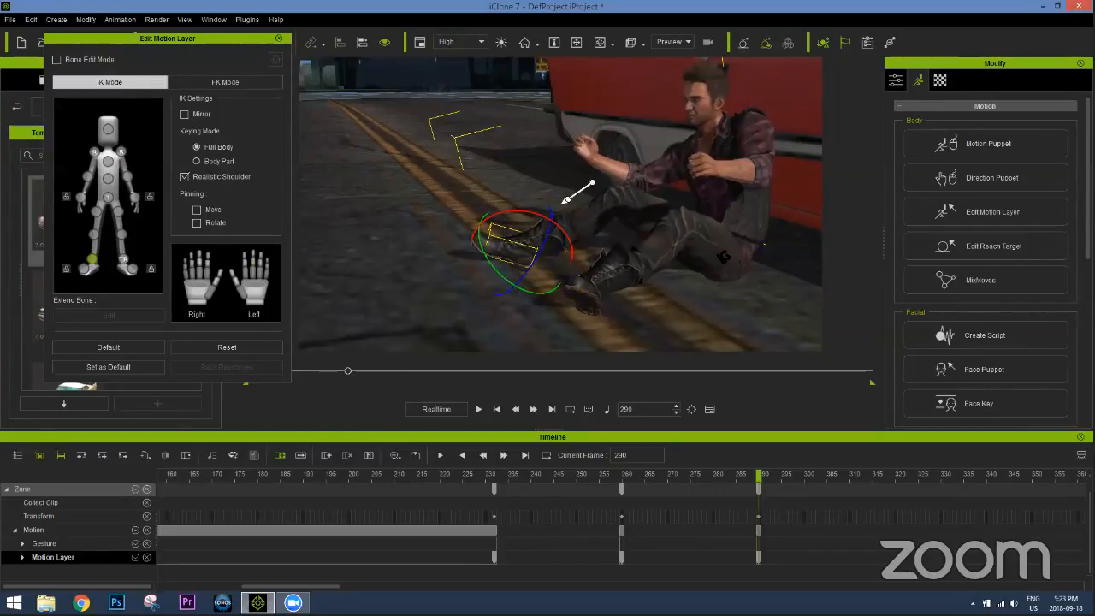
# Rotate the character's left foot so its toes point forward, away from the car
pyautogui.moveTo(719, 259); pyautogui.dragTo(617, 264, button='right')
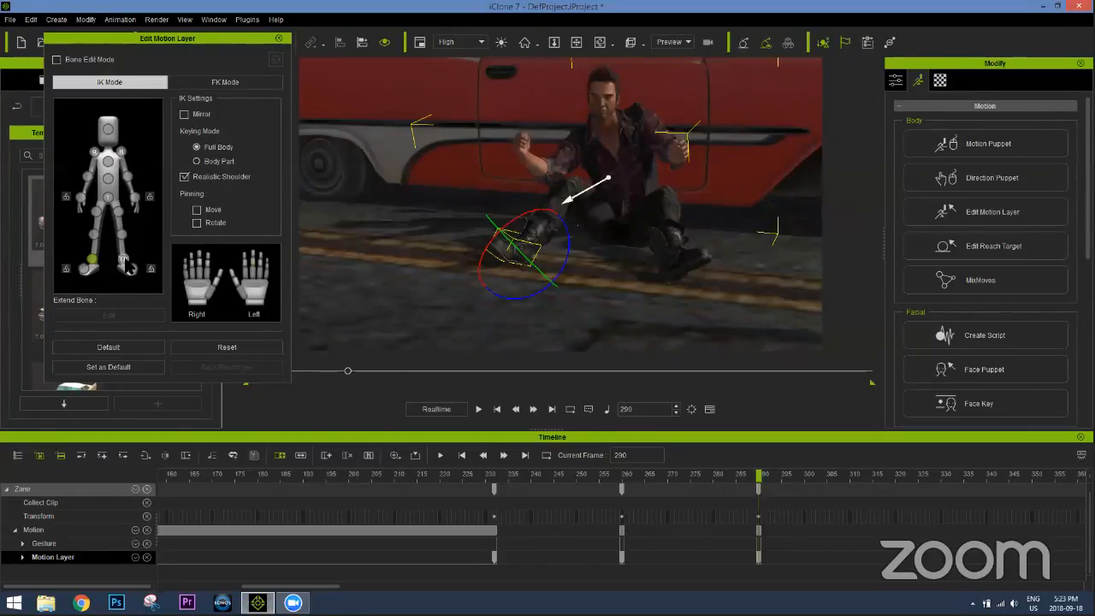
pyautogui.click(124, 258)
pyautogui.click(151, 269)
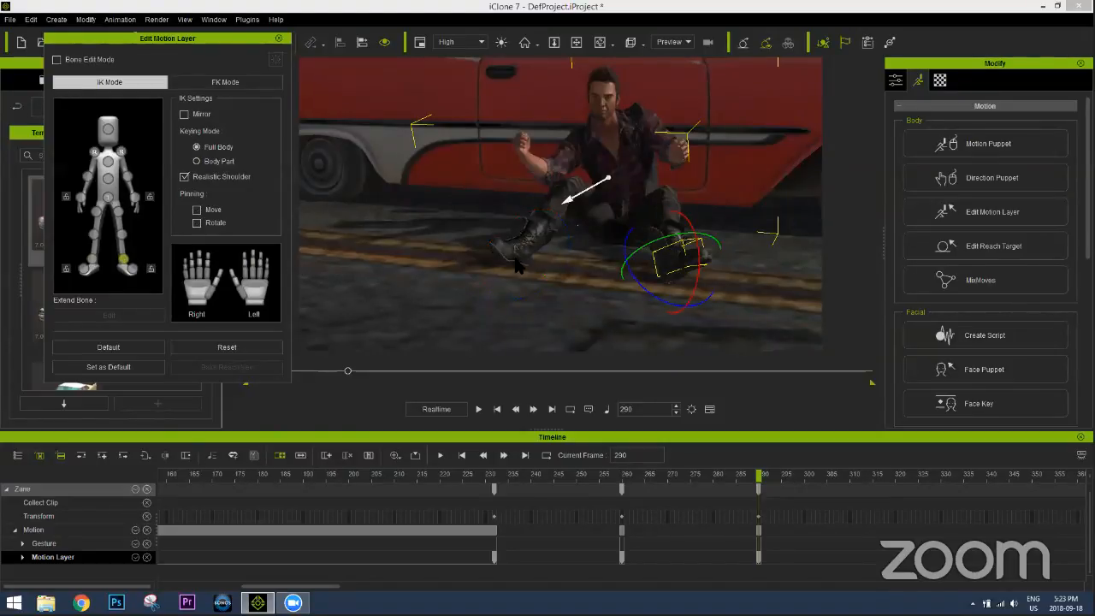
pyautogui.moveTo(655, 238); pyautogui.dragTo(650, 245)
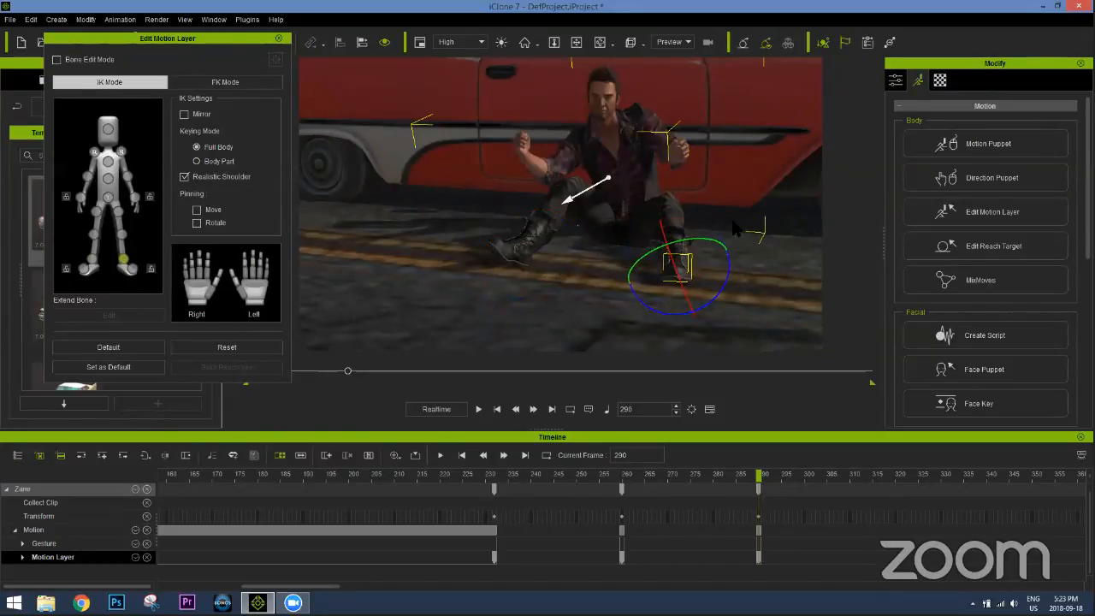
# Move the character's upper chest so his torso slumps forward over his legs
pyautogui.moveTo(600, 231); pyautogui.dragTo(517, 255, button='right')
pyautogui.moveTo(564, 246); pyautogui.dragTo(641, 206, button='middle')
pyautogui.moveTo(625, 205); pyautogui.dragTo(585, 215, button='right')
pyautogui.moveTo(710, 224); pyautogui.dragTo(647, 227, button='right')
pyautogui.click(107, 160)
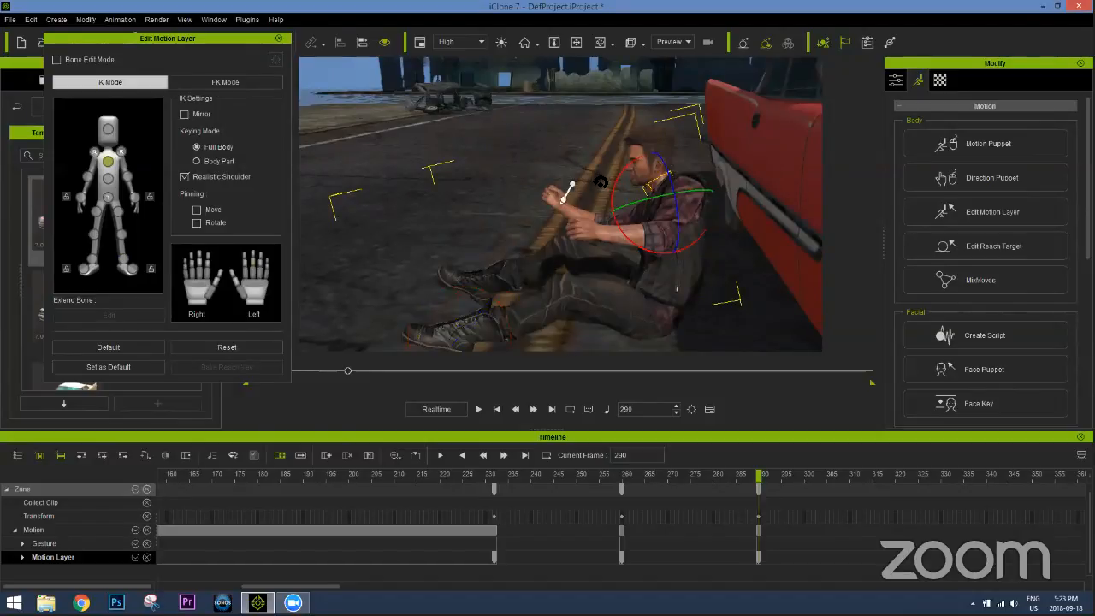
pyautogui.moveTo(600, 182); pyautogui.dragTo(624, 179)
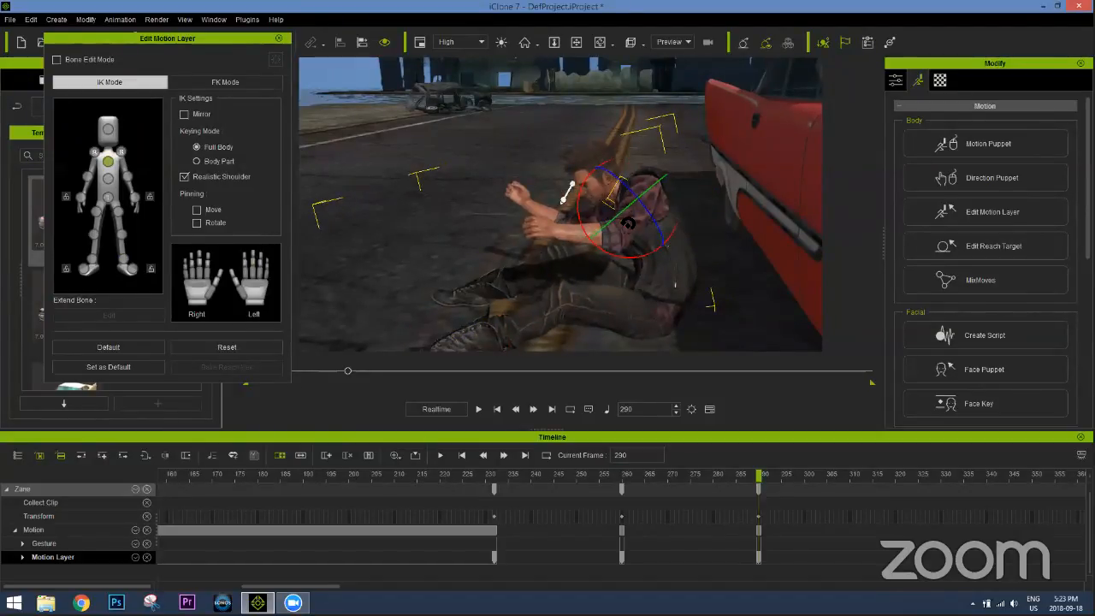
# Rotate the left and right shoulders so both arms drop down toward the character's knees
pyautogui.click(121, 152)
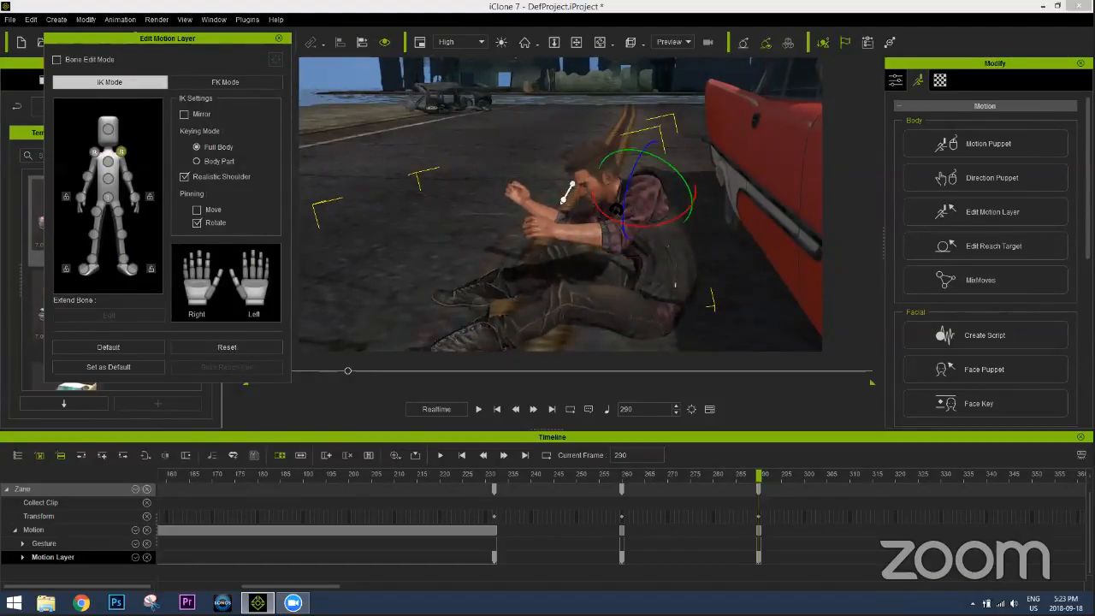
pyautogui.moveTo(597, 207); pyautogui.dragTo(506, 263)
pyautogui.moveTo(494, 264); pyautogui.dragTo(659, 229, button='right')
pyautogui.click(94, 152)
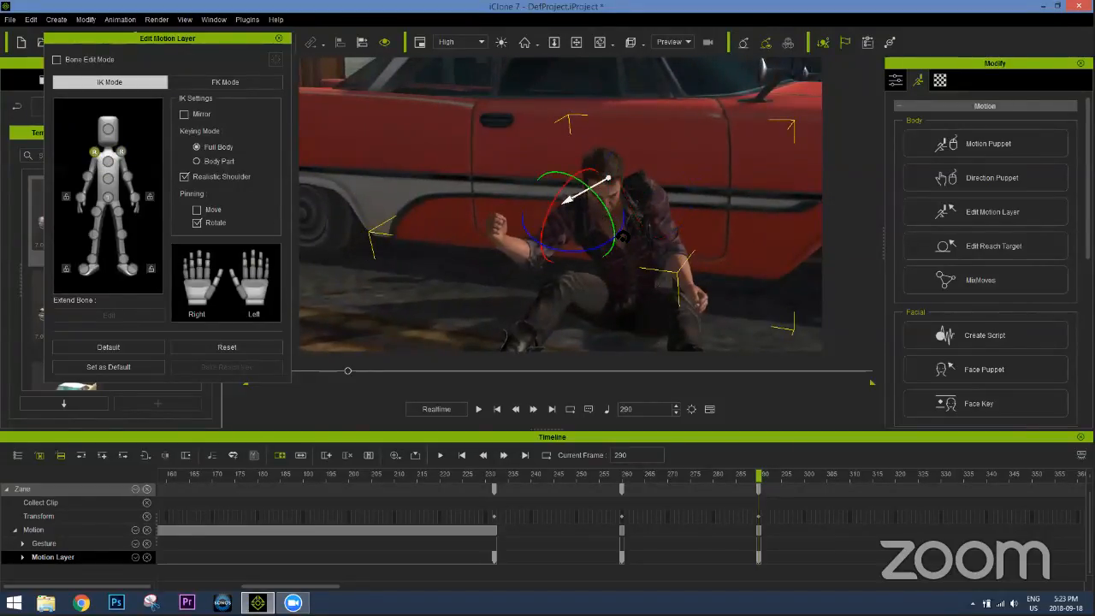
pyautogui.moveTo(622, 239); pyautogui.dragTo(596, 215)
pyautogui.moveTo(596, 216); pyautogui.dragTo(577, 414, button='right')
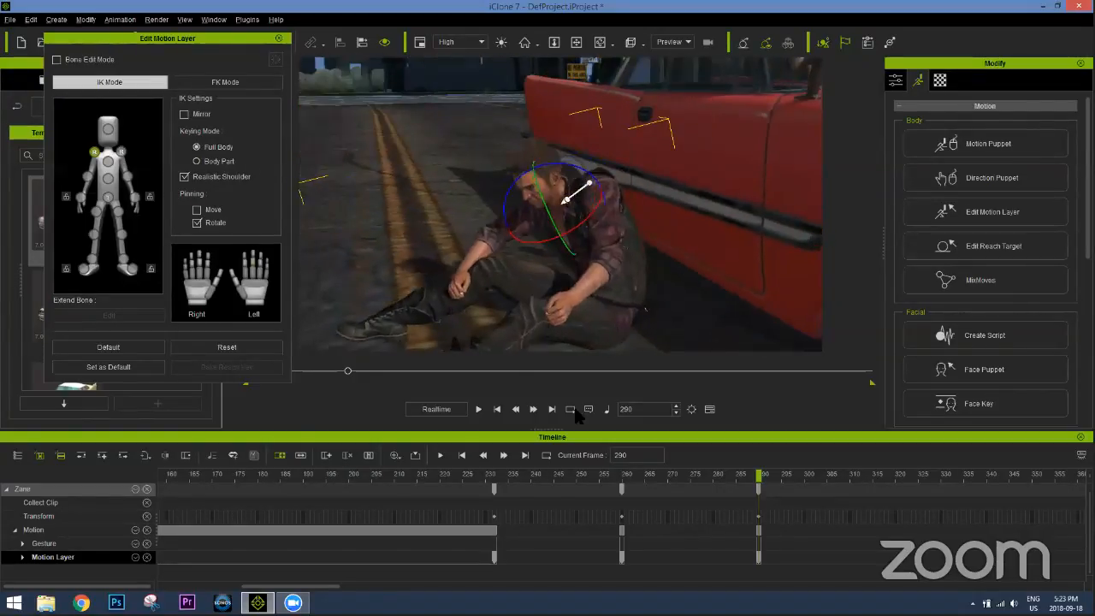
# Scrub the fall from the end of the run to frame 290, close the motion layer editor, and return to frame 216
pyautogui.moveTo(495, 476); pyautogui.dragTo(759, 454)
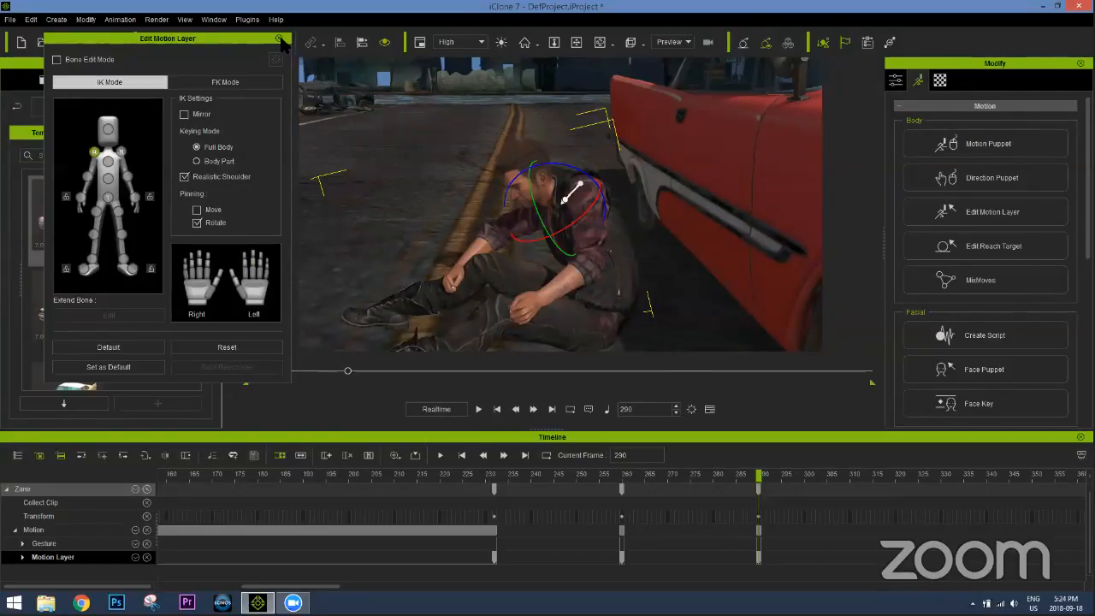
pyautogui.click(279, 38)
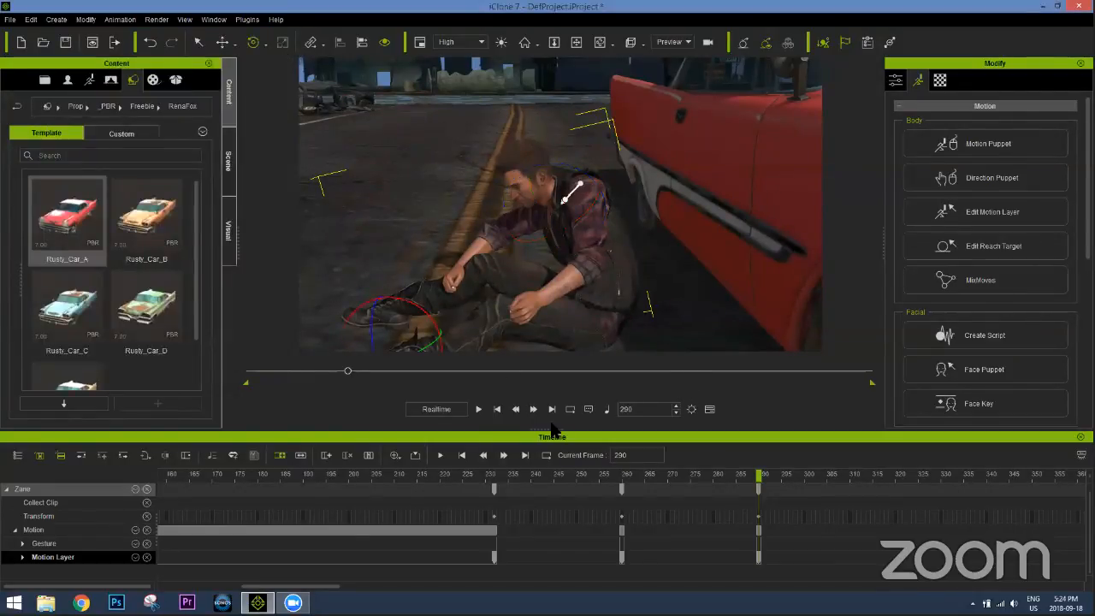
pyautogui.click(422, 475)
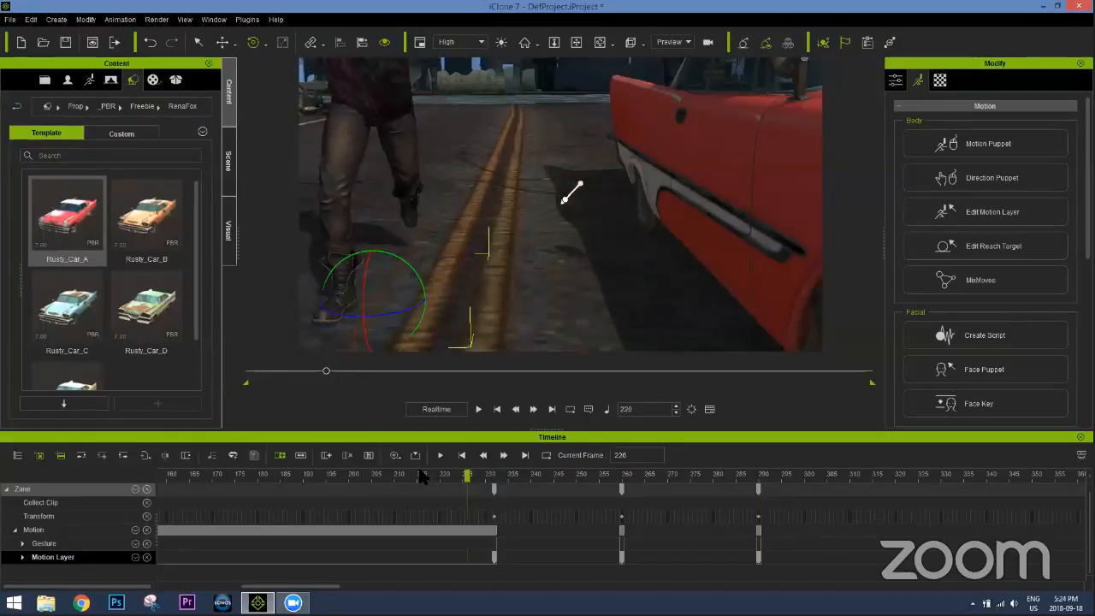
pyautogui.scroll(-2, 583, 179)
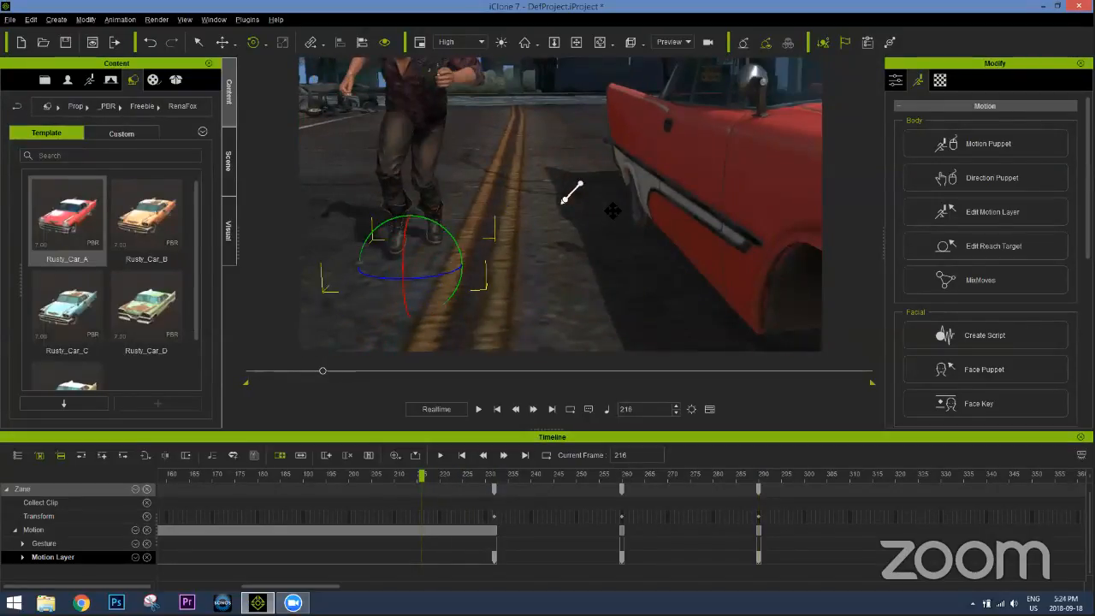
pyautogui.scroll(-3, 556, 308)
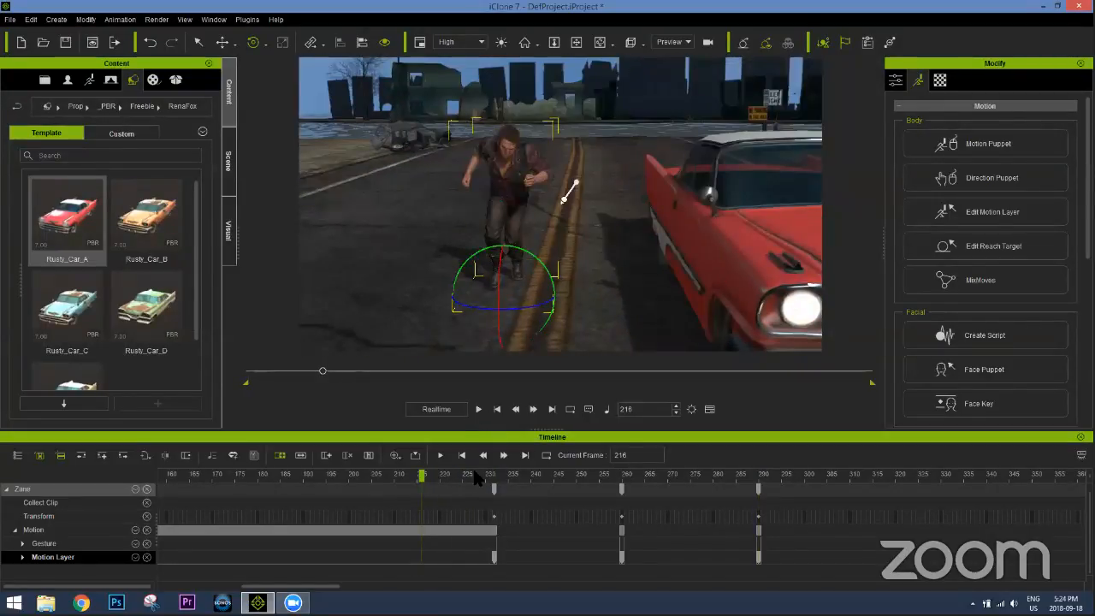
# Play back the impact and fall onto the road, and review the poses at frames 260 and 231
pyautogui.click(453, 475)
pyautogui.press('space')
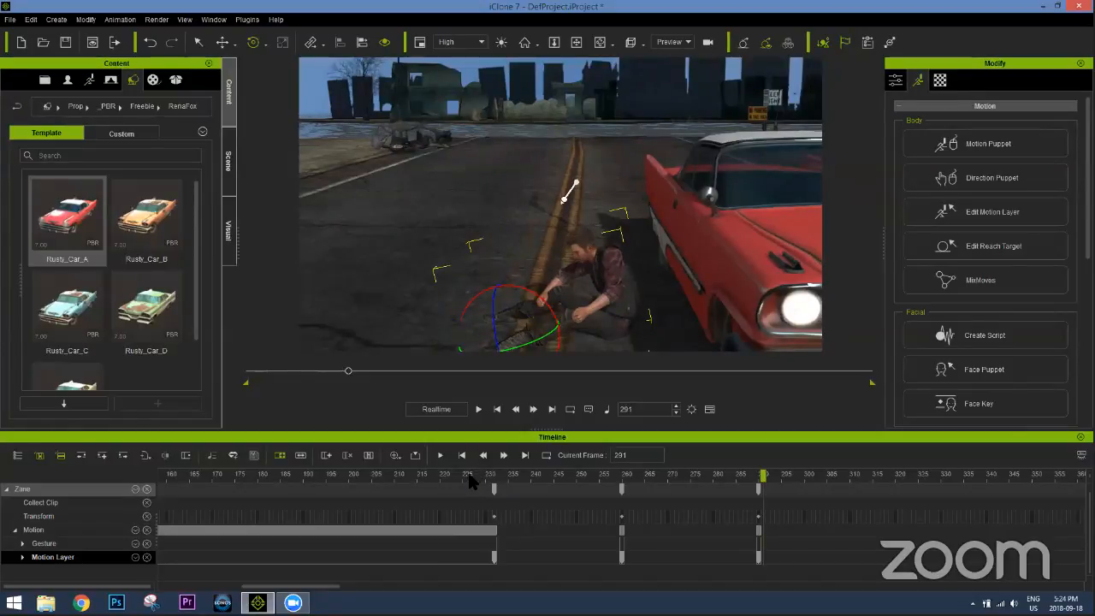
pyautogui.press('space')
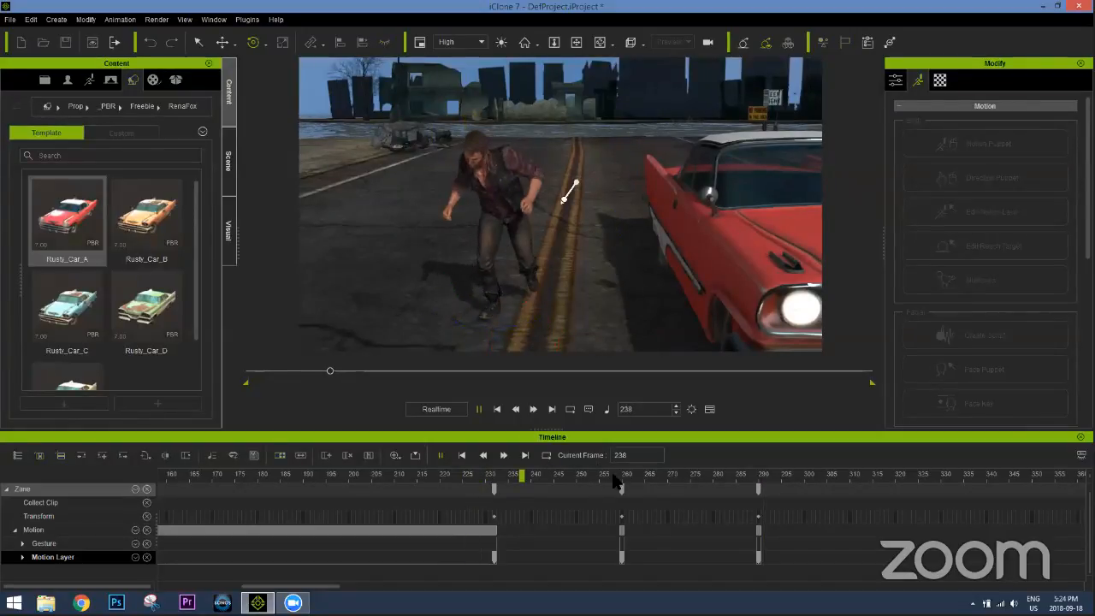
pyautogui.click(621, 481)
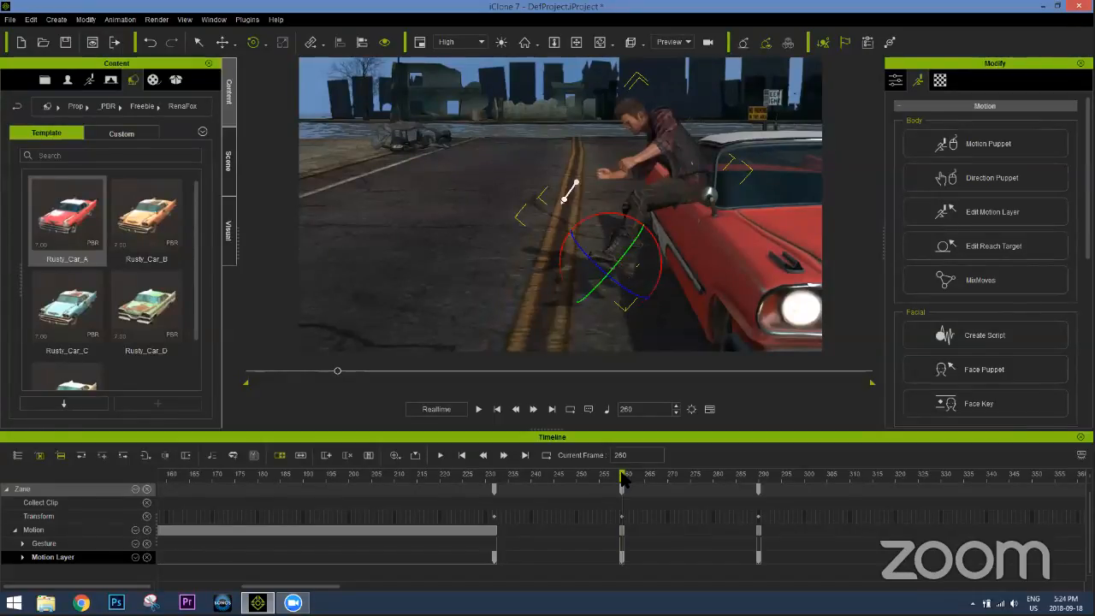
pyautogui.click(490, 479)
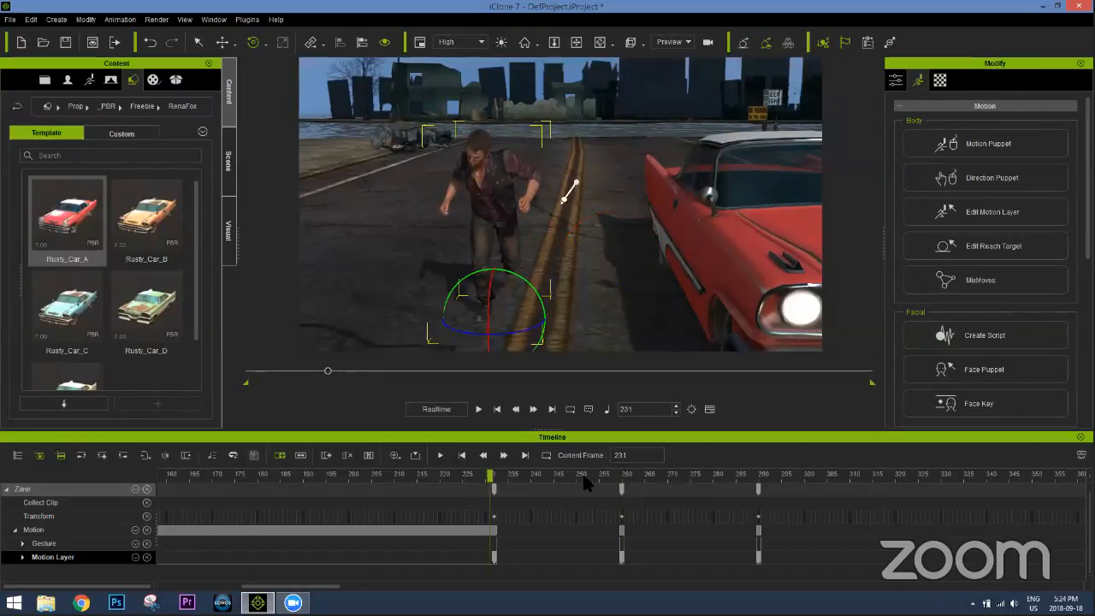
# Play back the hit and move the character's impact key earlier to frame 252
pyautogui.press('space')
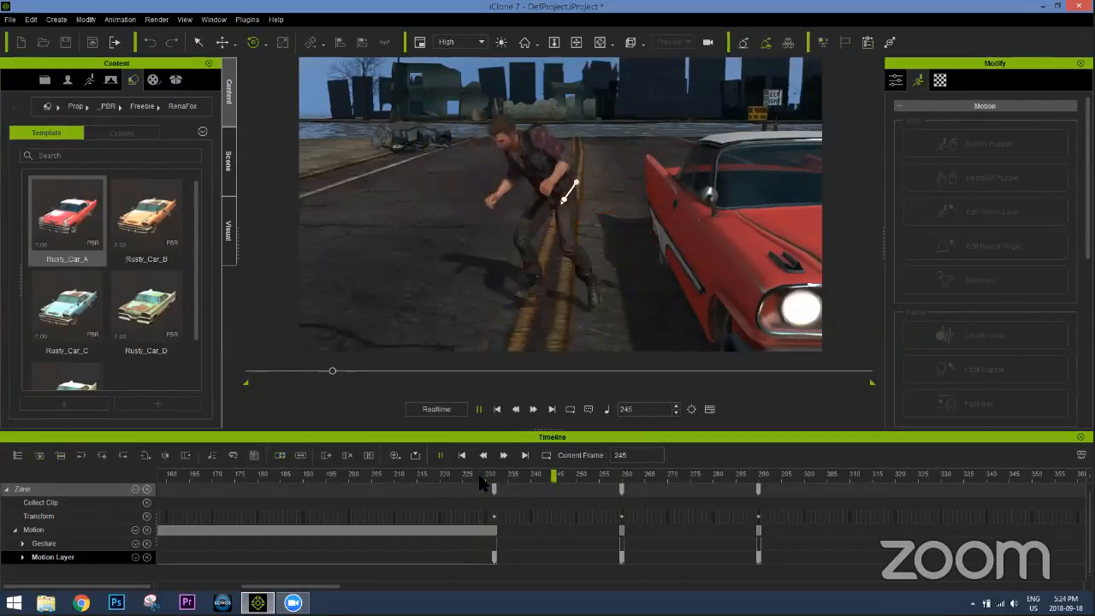
pyautogui.click(619, 480)
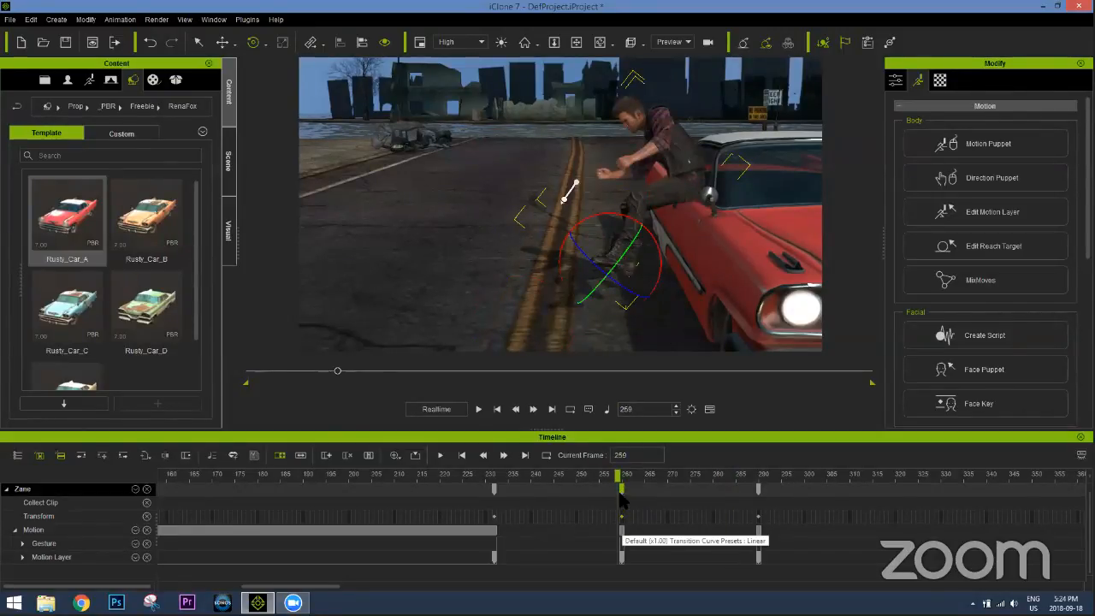
pyautogui.moveTo(607, 493); pyautogui.dragTo(599, 496)
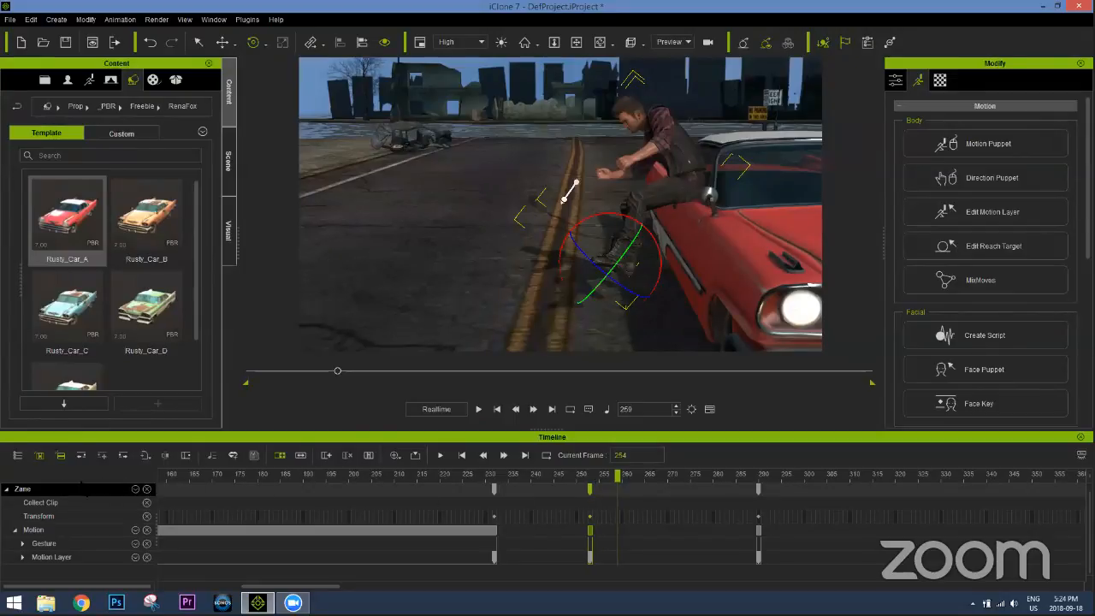
pyautogui.click(588, 497)
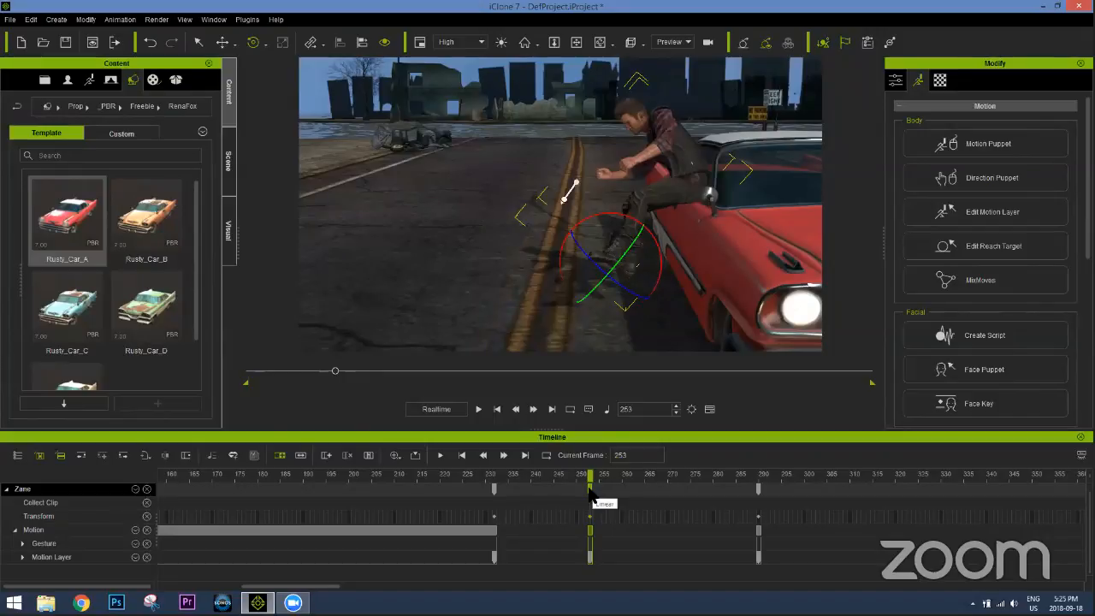
pyautogui.moveTo(588, 490); pyautogui.dragTo(584, 490)
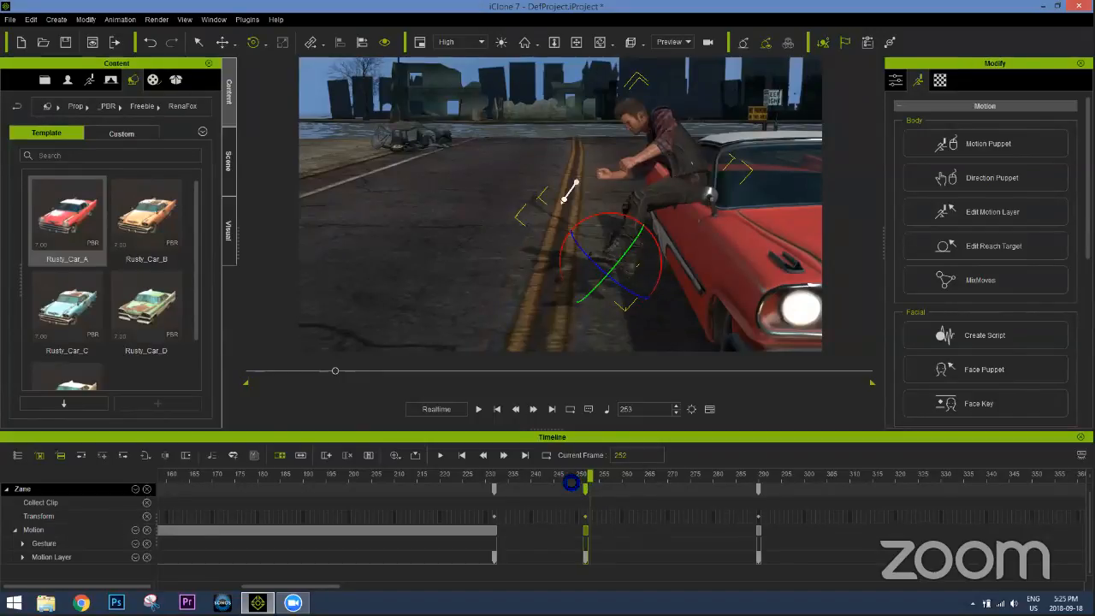
pyautogui.click(475, 474)
pyautogui.press('space')
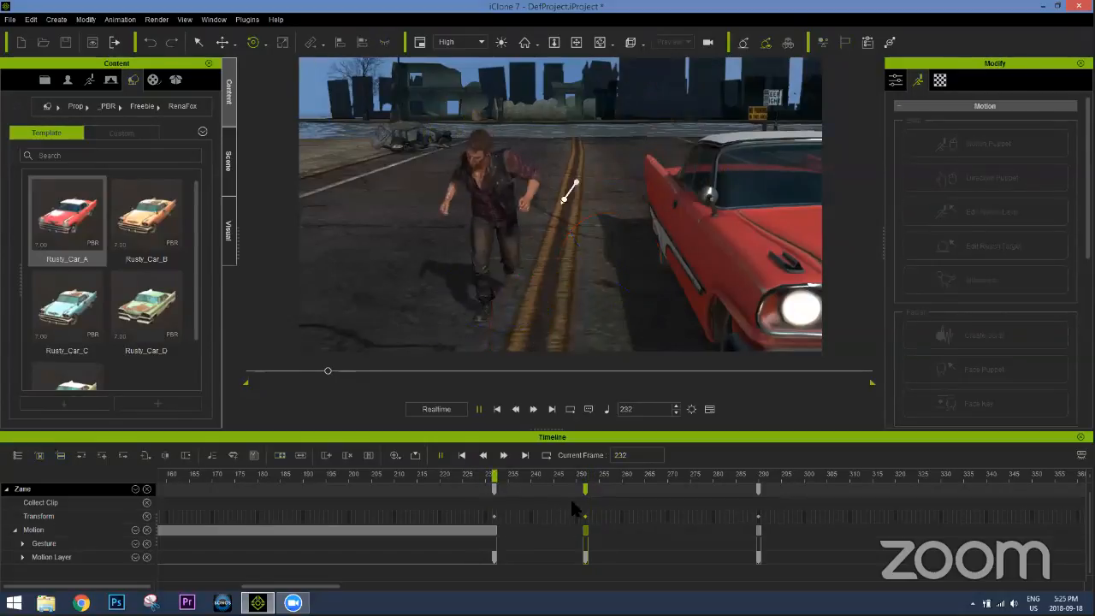
# Adjust the character's impact key to frame 250, replaying the run into the car to judge the timing
pyautogui.press('space')
pyautogui.click(568, 477)
pyautogui.click(489, 476)
pyautogui.press('space')
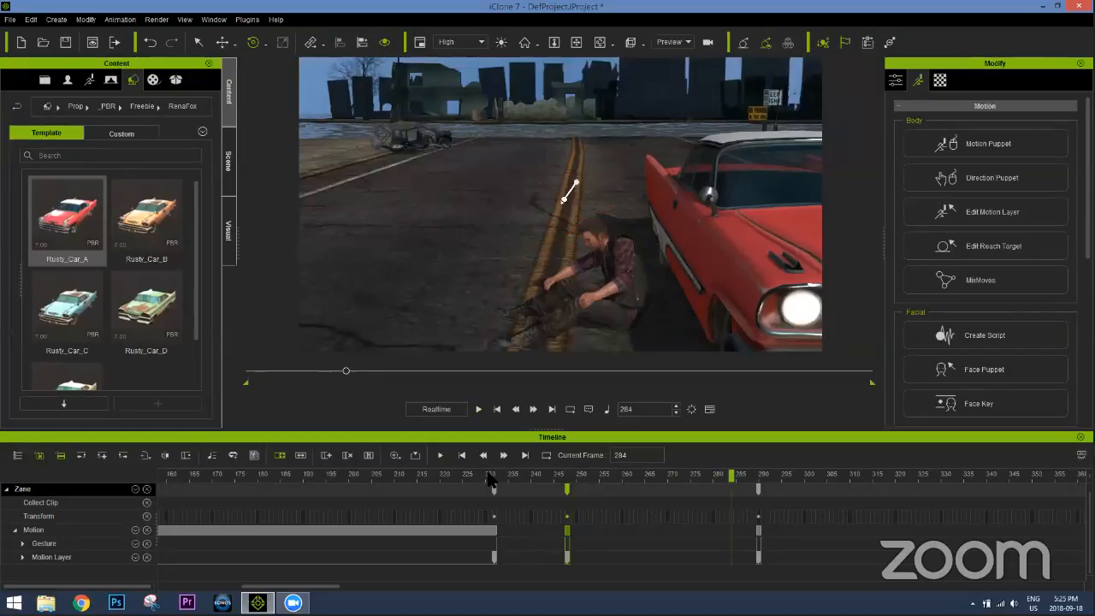
pyautogui.click(491, 475)
pyautogui.press('space')
pyautogui.moveTo(569, 490); pyautogui.dragTo(576, 491)
pyautogui.click(505, 476)
pyautogui.press('space')
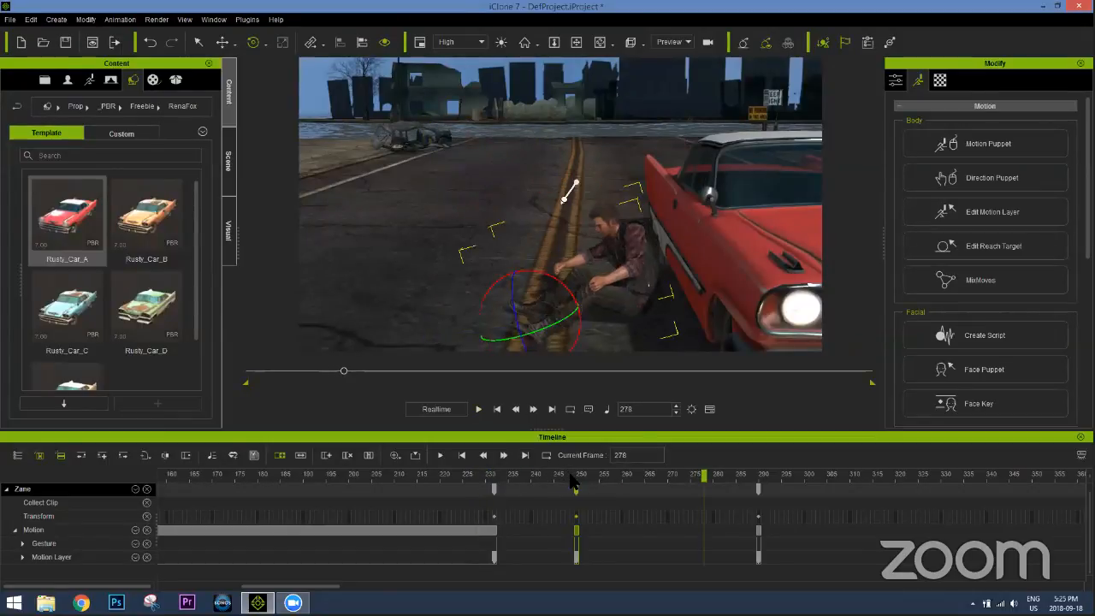
# Move the character's seated-pose key to frame 268, play and scrub the faster fall, and return to frame 250
pyautogui.click(612, 476)
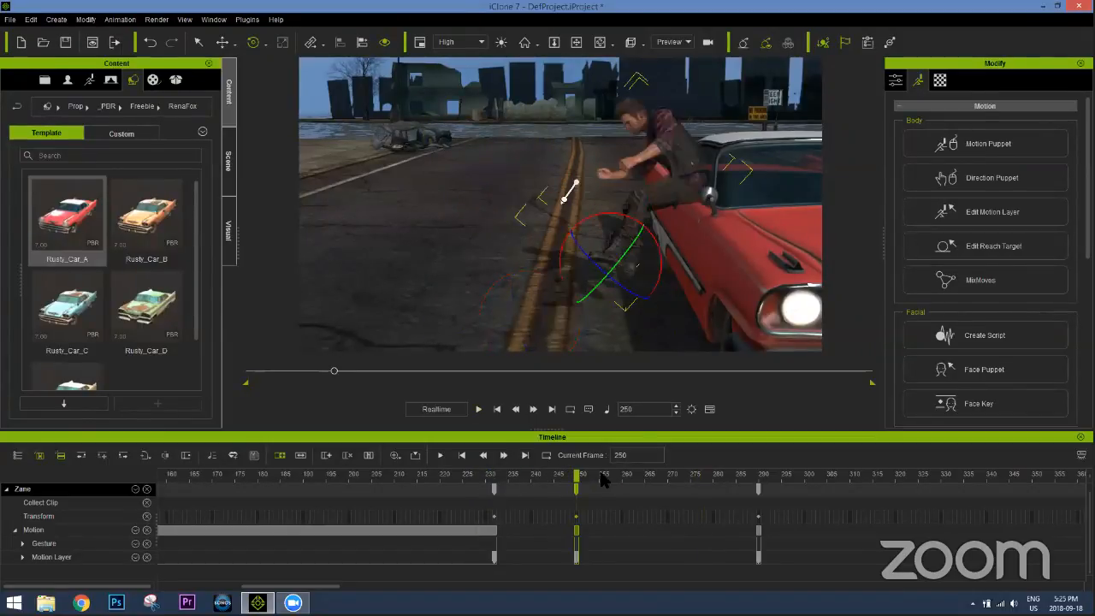
pyautogui.moveTo(672, 474); pyautogui.dragTo(631, 473)
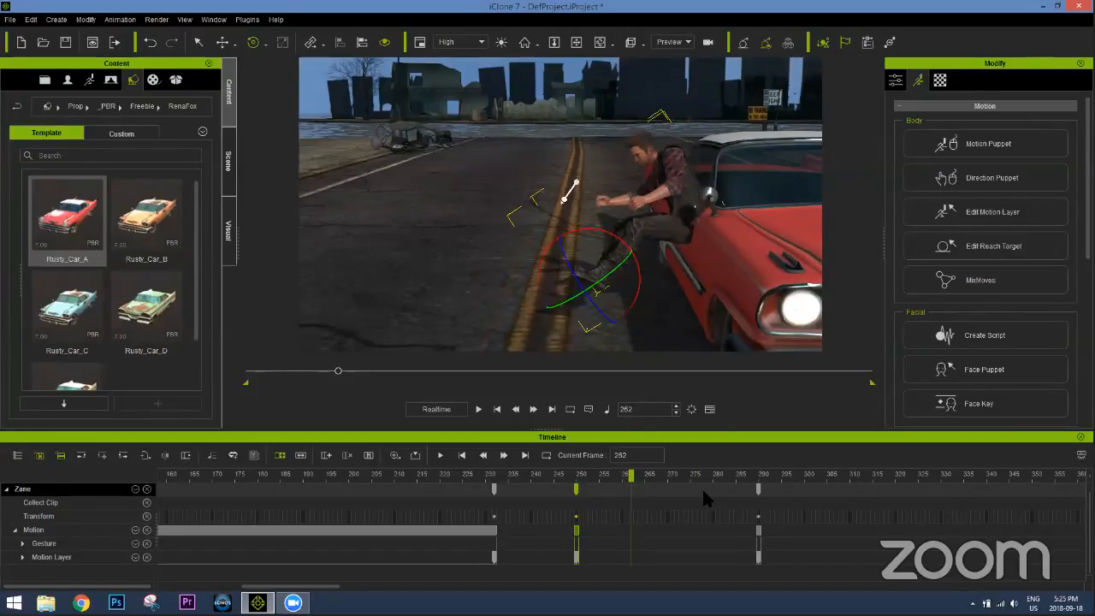
pyautogui.moveTo(759, 490); pyautogui.dragTo(667, 489)
pyautogui.press('space')
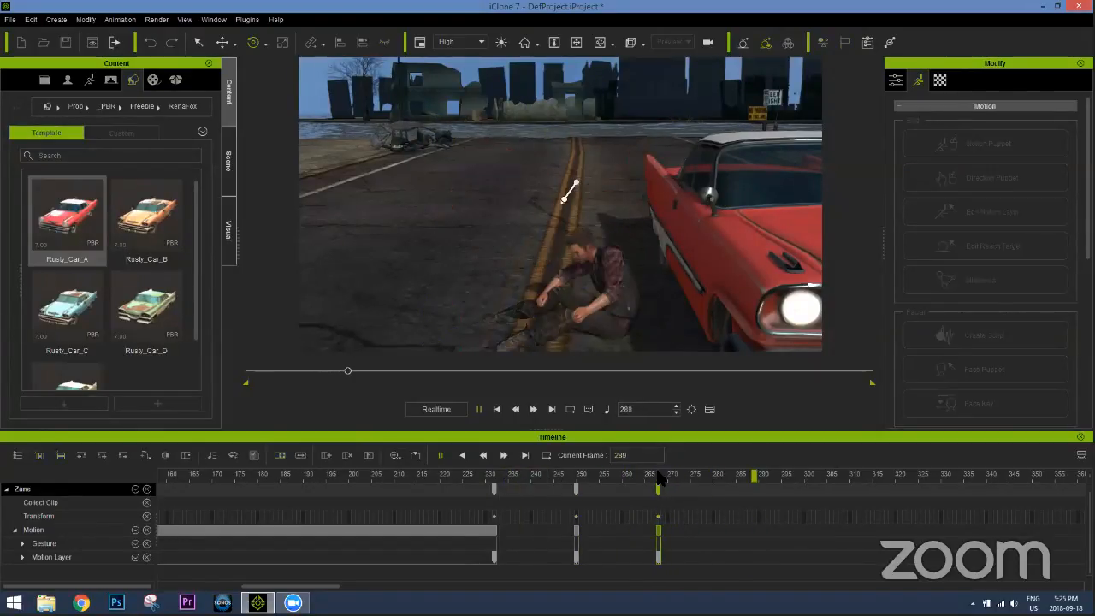
pyautogui.press('space')
pyautogui.moveTo(597, 477); pyautogui.dragTo(620, 477)
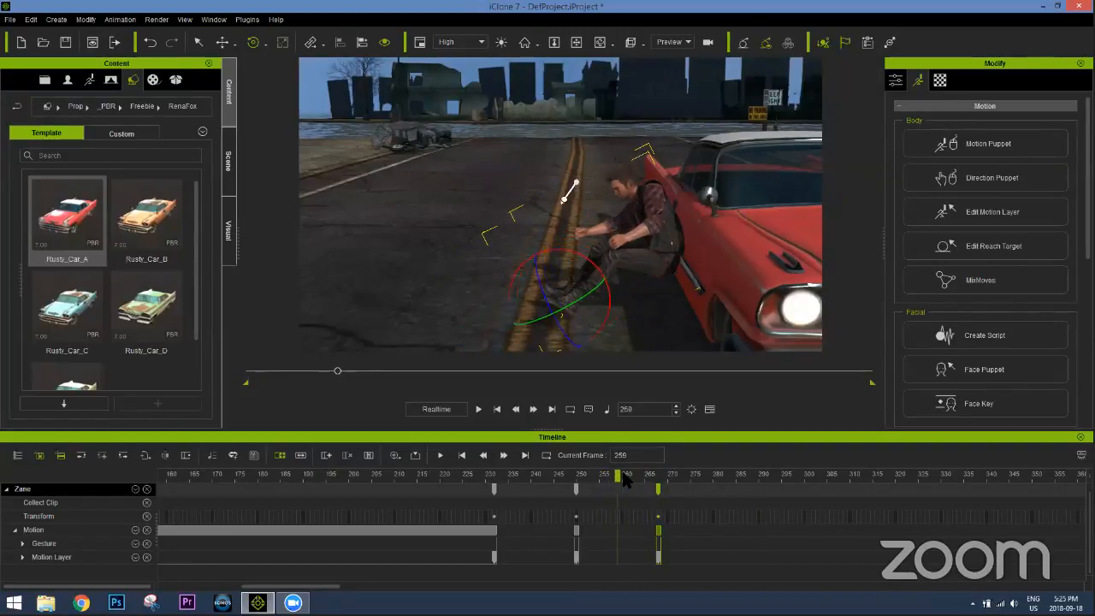
pyautogui.moveTo(618, 475)
pyautogui.mouseDown()
pyautogui.moveTo(657, 478)
pyautogui.moveTo(603, 480)
pyautogui.moveTo(629, 480)
pyautogui.moveTo(618, 481)
pyautogui.mouseUp()
pyautogui.moveTo(586, 479); pyautogui.dragTo(575, 482)
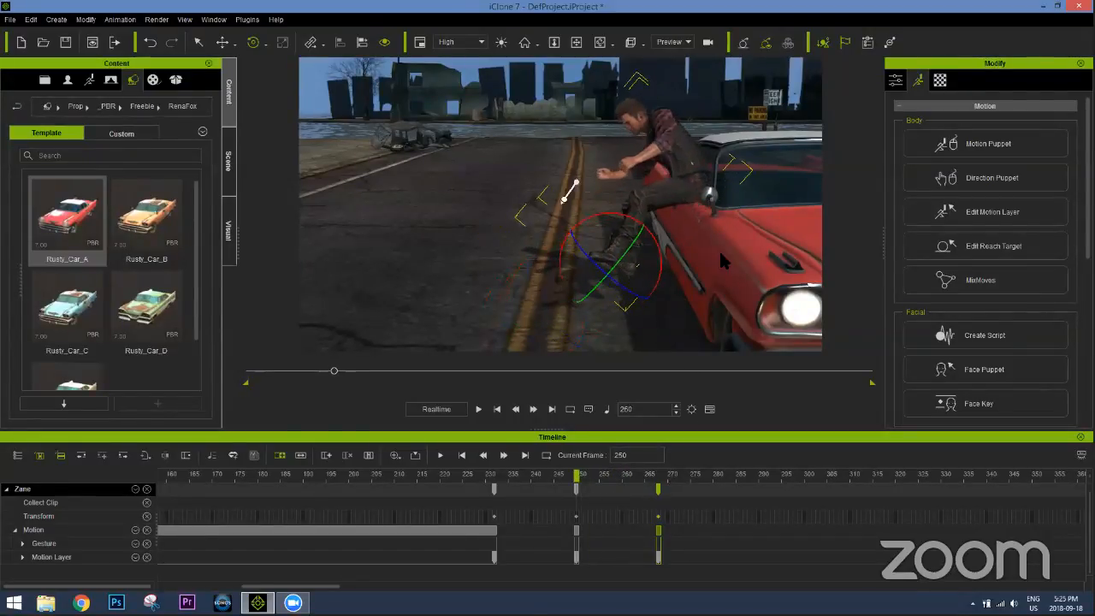
# Select the red car and show the character's track alongside the Rusty_Car_A track in the timeline
pyautogui.moveTo(759, 266); pyautogui.dragTo(694, 217, button='right')
pyautogui.click(690, 266)
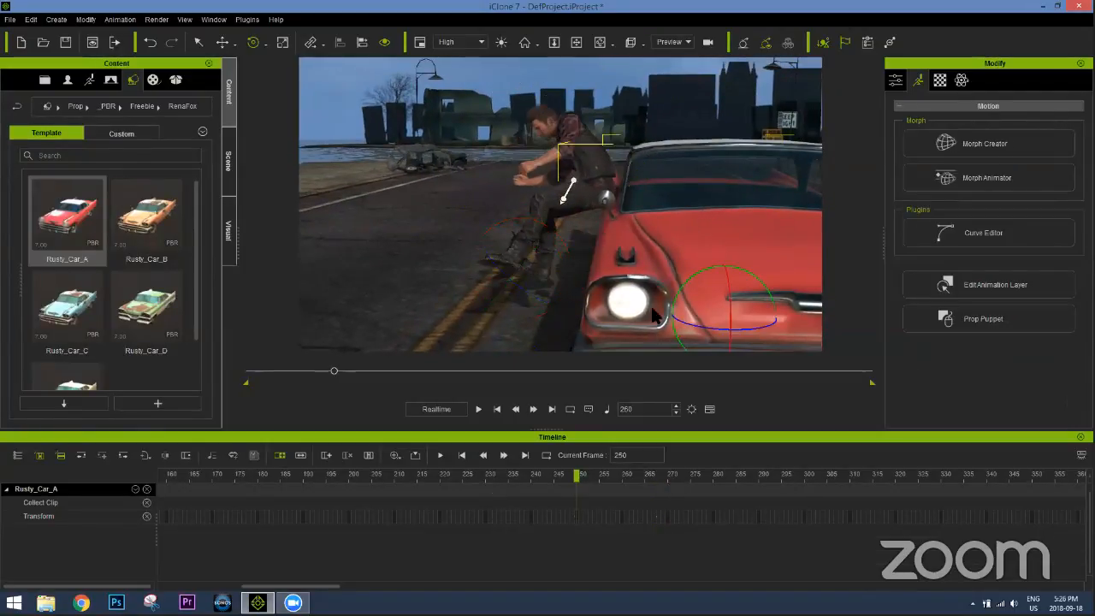
pyautogui.click(17, 456)
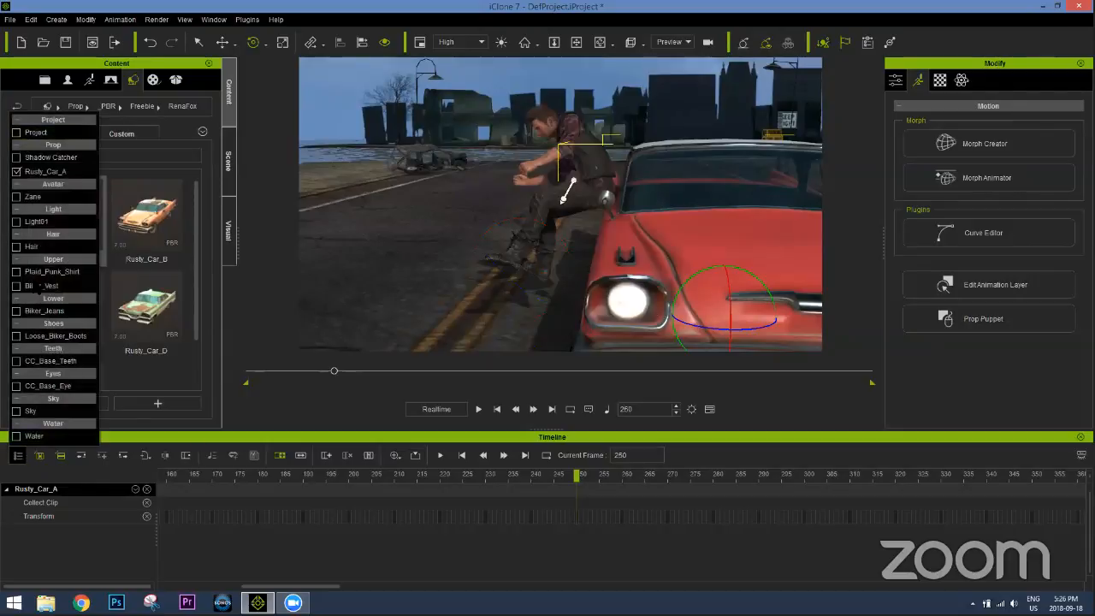
pyautogui.click(17, 196)
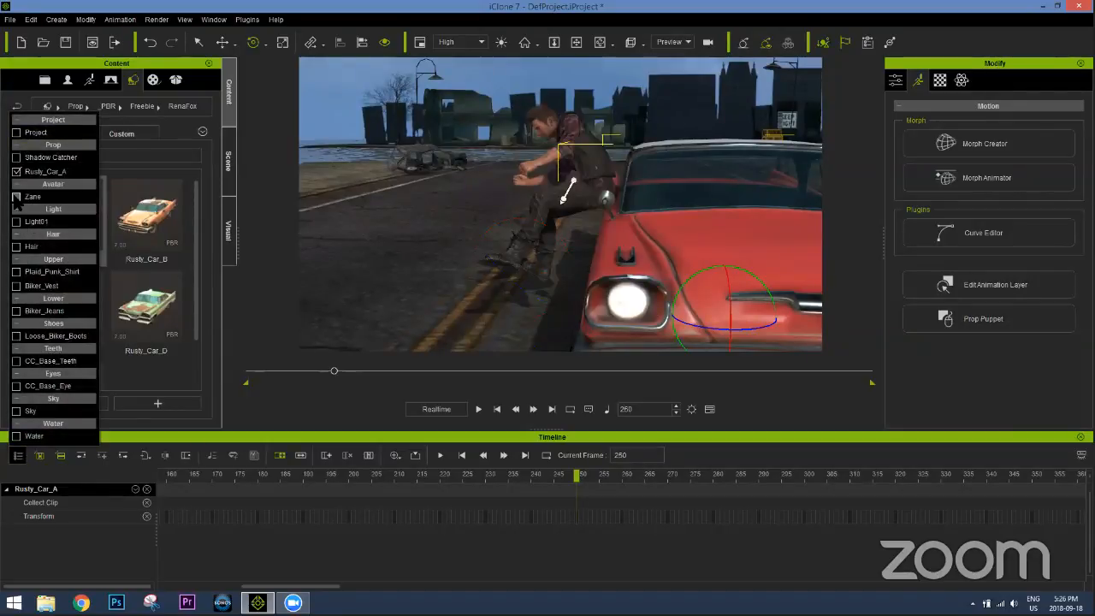
pyautogui.click(346, 436)
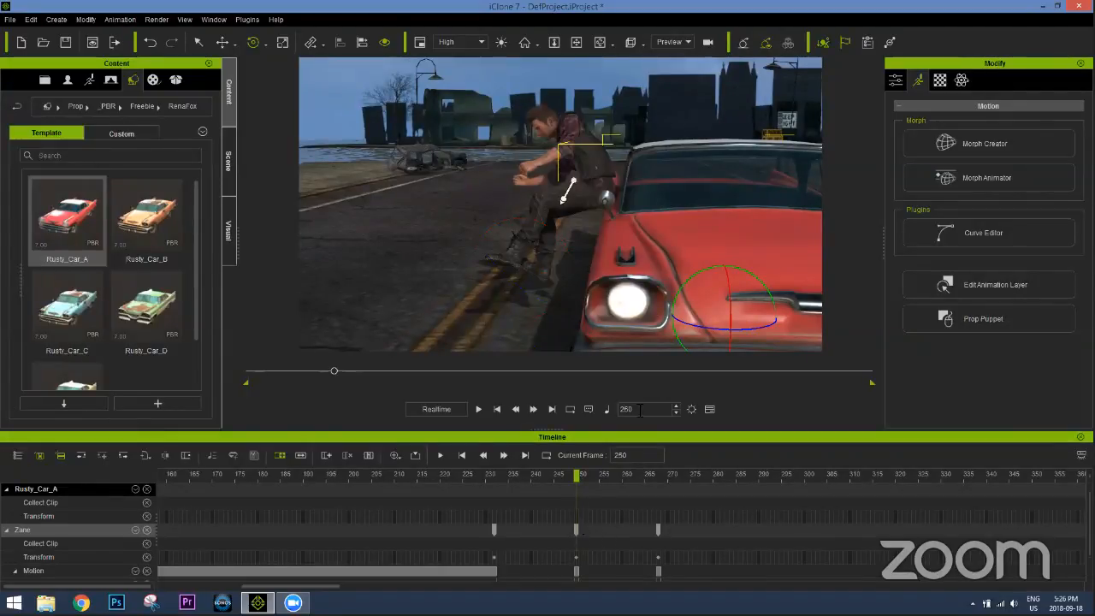
# Key the car's transform at frame 250, tilt the car away from the character at frame 253, and scrub the rocking
pyautogui.click(579, 517)
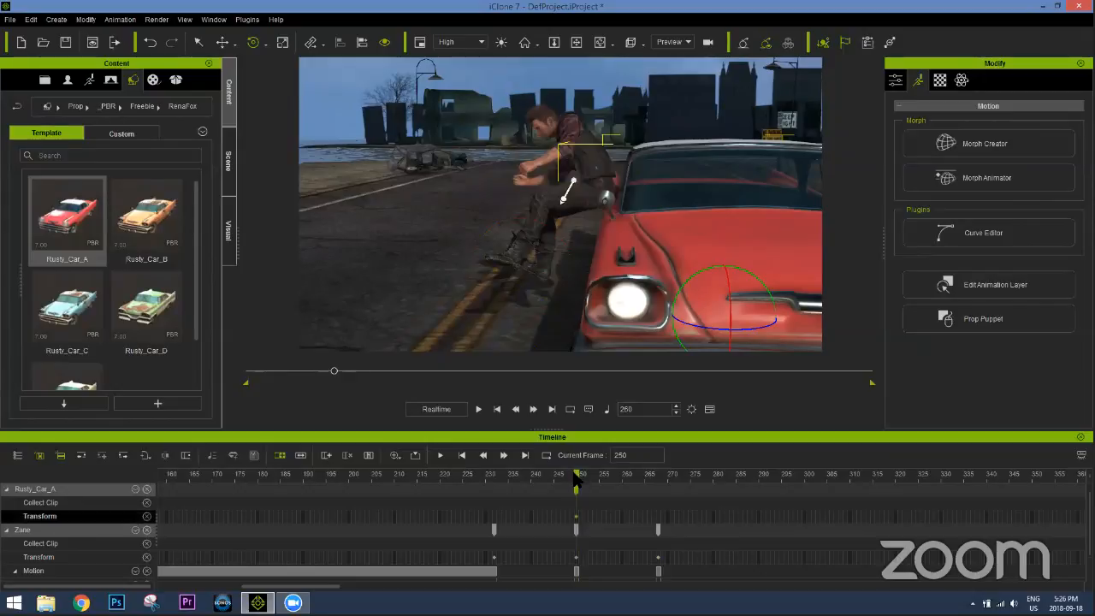
pyautogui.moveTo(590, 483); pyautogui.dragTo(590, 485)
pyautogui.moveTo(753, 277); pyautogui.dragTo(760, 284)
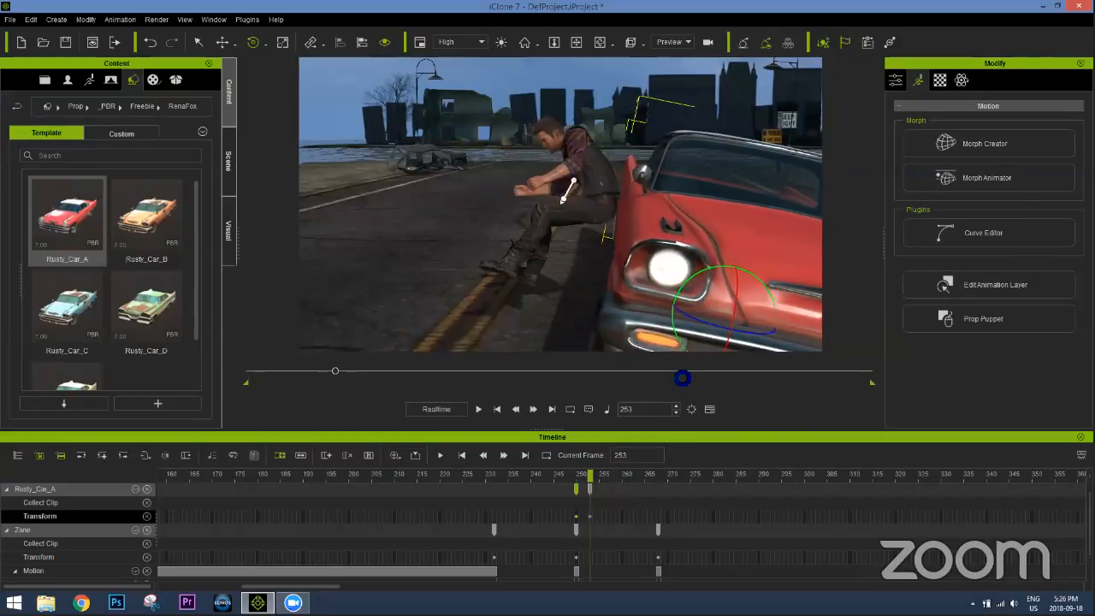
pyautogui.moveTo(578, 476)
pyautogui.mouseDown()
pyautogui.moveTo(606, 474)
pyautogui.moveTo(573, 479)
pyautogui.mouseUp()
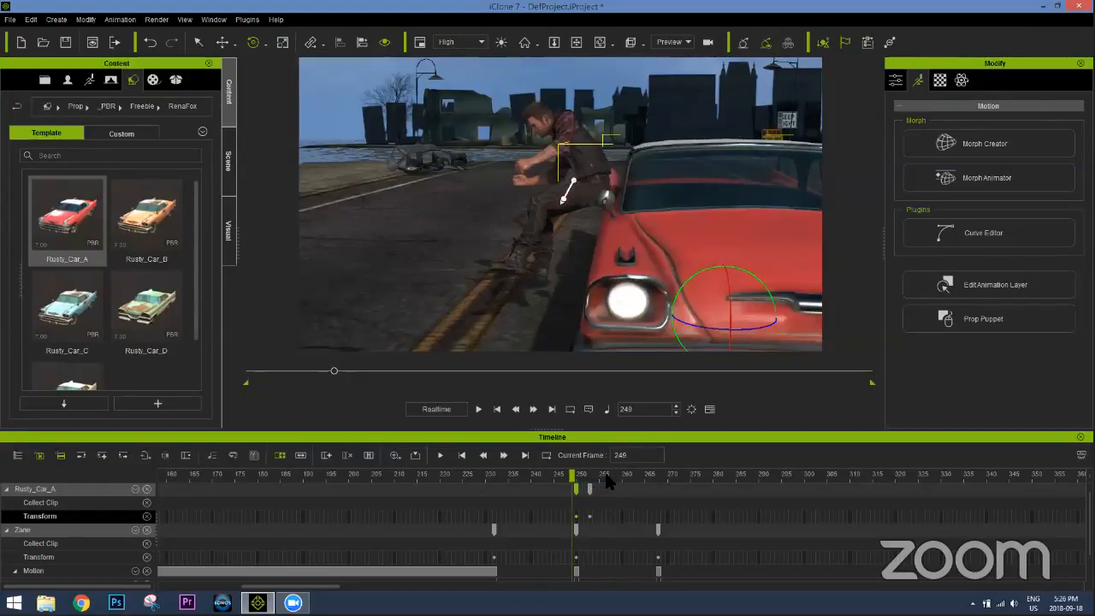
# Add a car transform key at frame 258 with the End in a Bounce transition, and rotate the car back level there
pyautogui.click(607, 472)
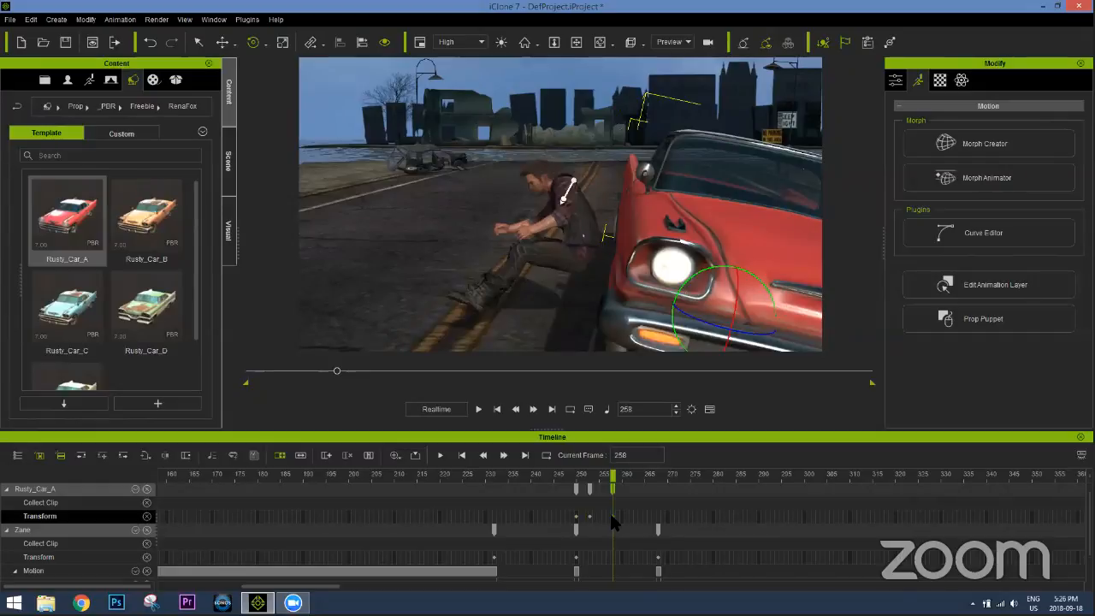
pyautogui.rightClick(650, 489)
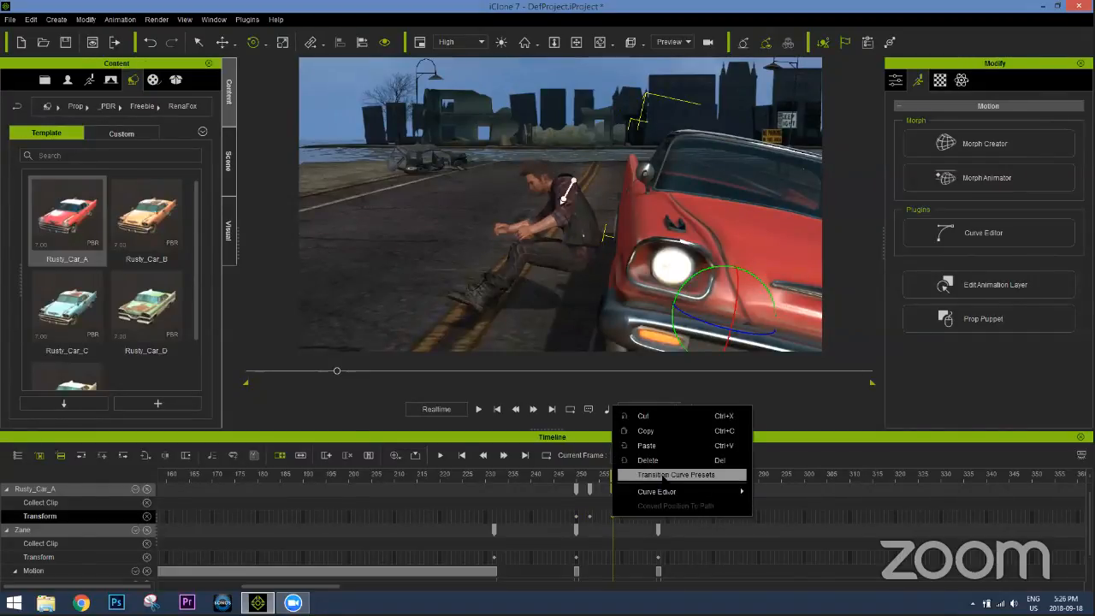
pyautogui.click(658, 490)
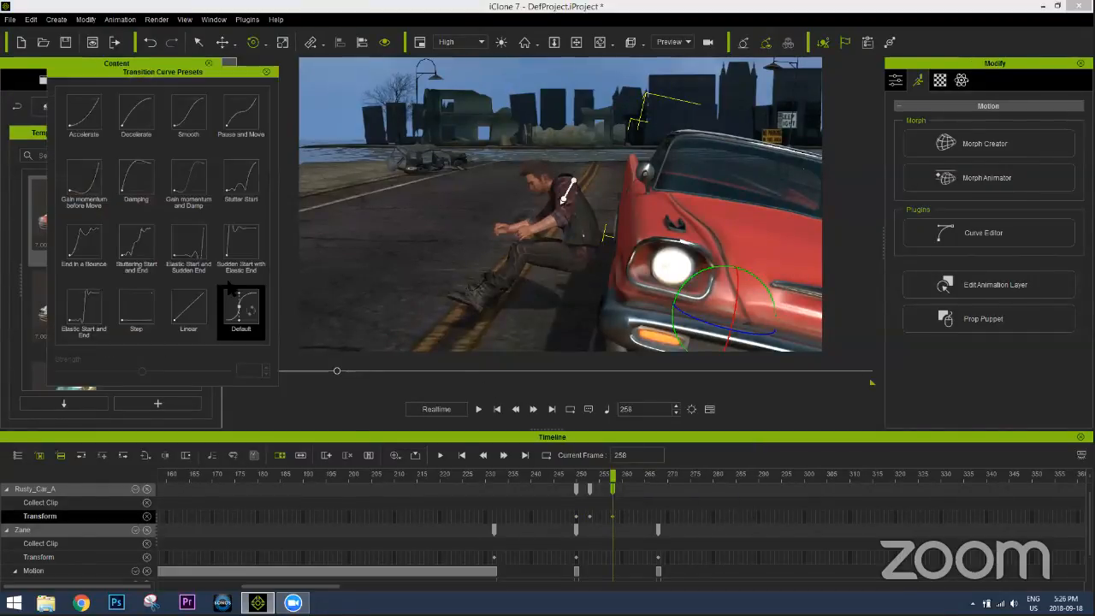
pyautogui.click(95, 242)
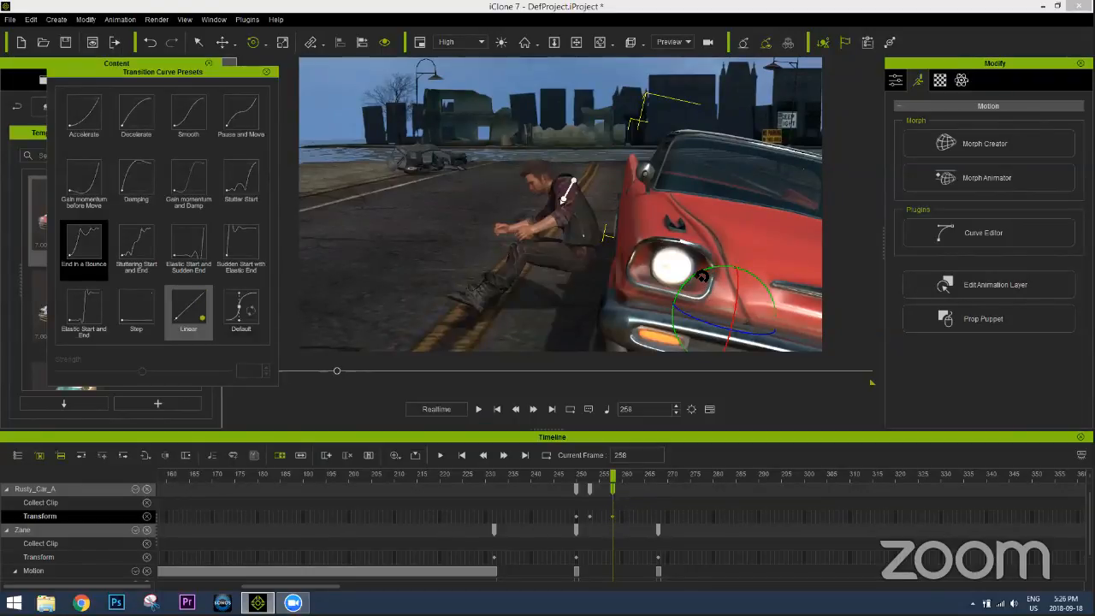
pyautogui.moveTo(709, 276); pyautogui.dragTo(676, 335)
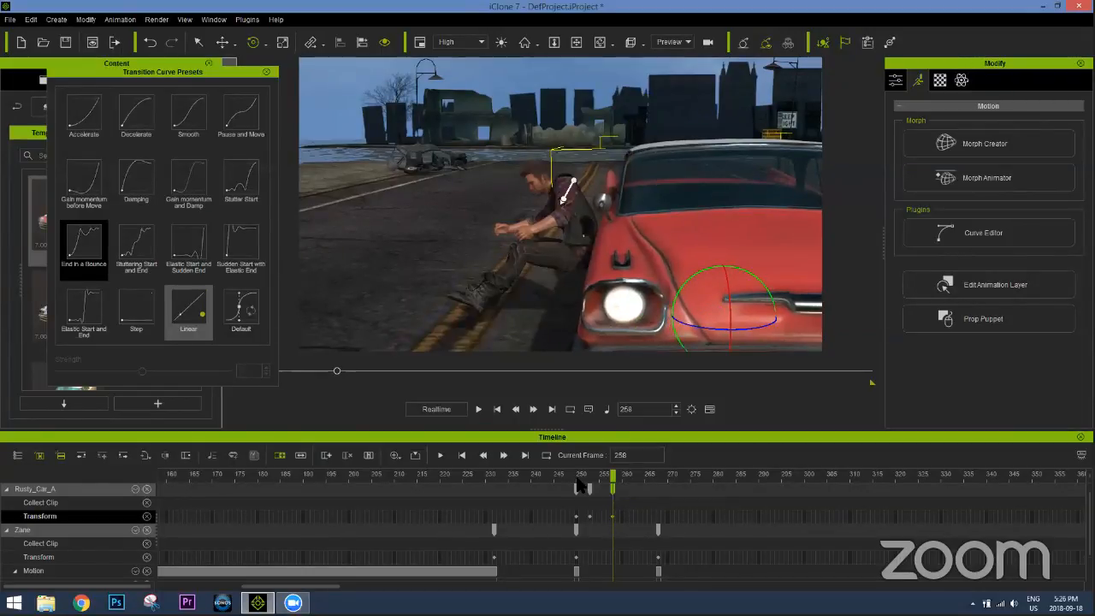
# Play back the car's rocking and move the car's last transform key to frame 270
pyautogui.moveTo(573, 476); pyautogui.dragTo(557, 475)
pyautogui.press('space')
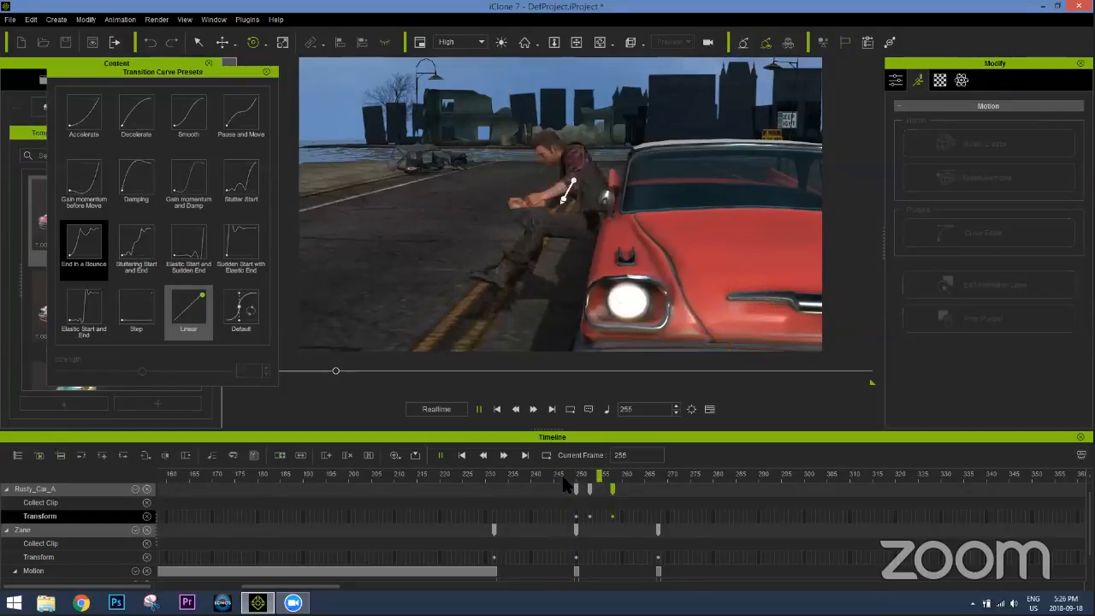
pyautogui.press('space')
pyautogui.moveTo(638, 490); pyautogui.dragTo(674, 489)
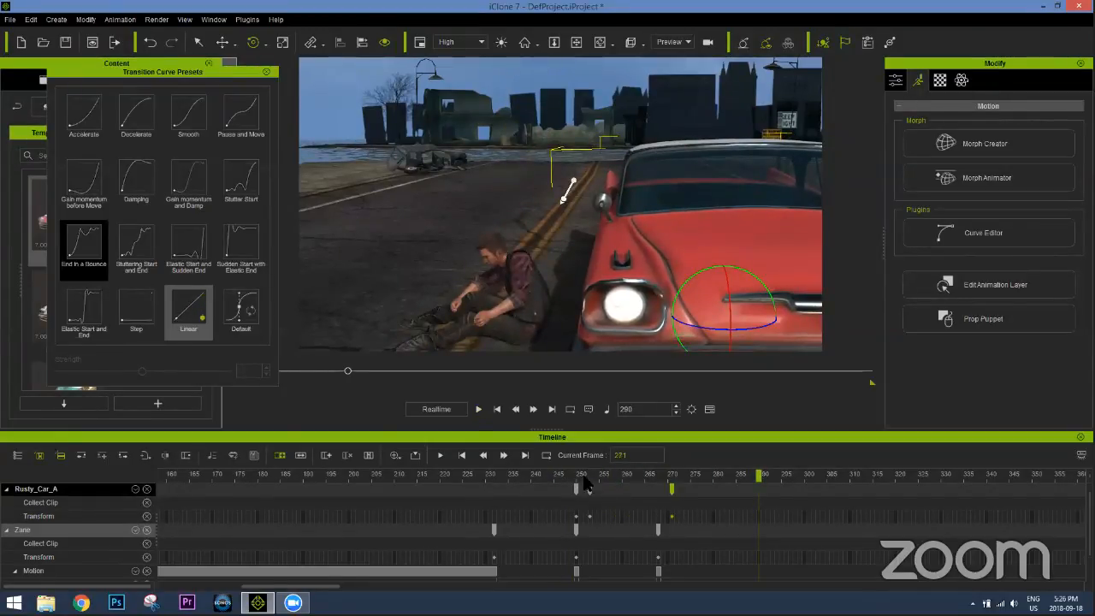
pyautogui.moveTo(586, 478)
pyautogui.mouseDown()
pyautogui.moveTo(549, 474)
pyautogui.moveTo(567, 477)
pyautogui.mouseUp()
pyautogui.press('space')
# Check the transition of the car's frame 253 key and apply End in a Bounce to its key at frame 270
pyautogui.click(589, 515)
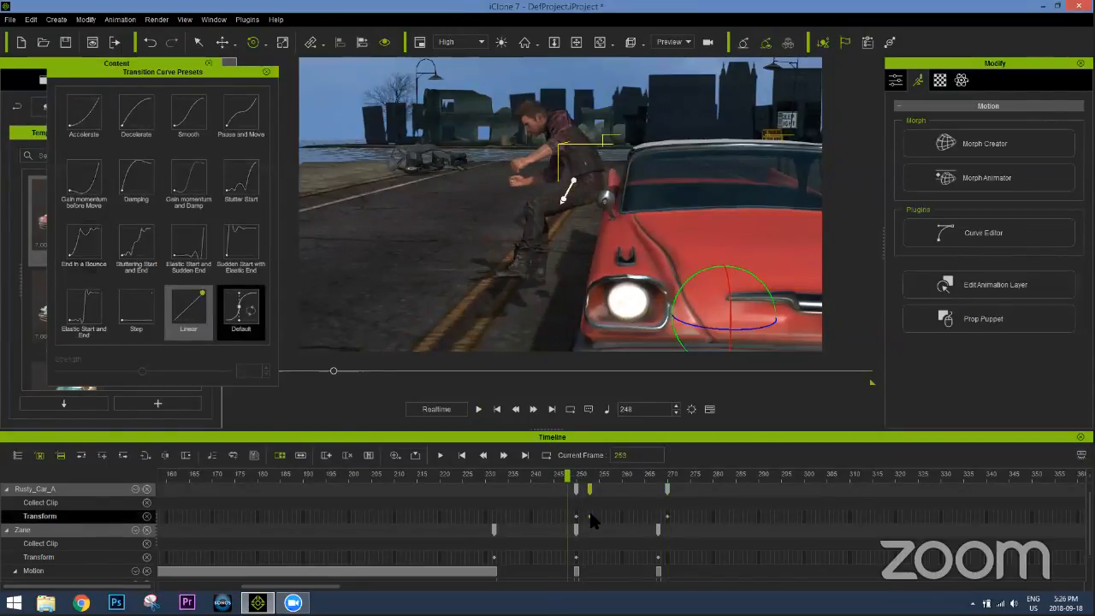
pyautogui.click(663, 516)
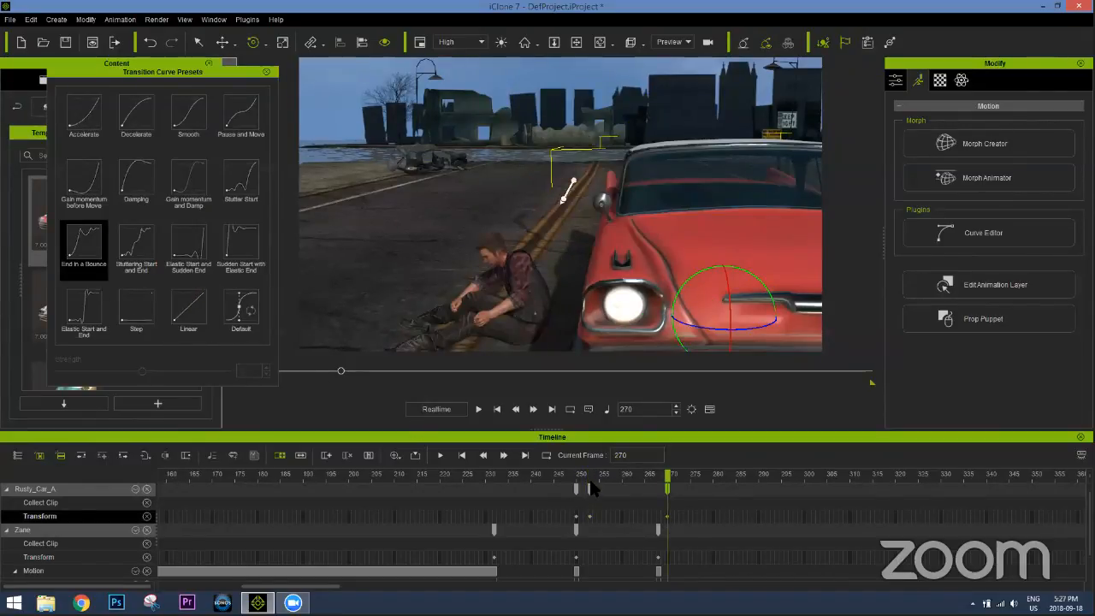
pyautogui.click(85, 246)
pyautogui.press('space')
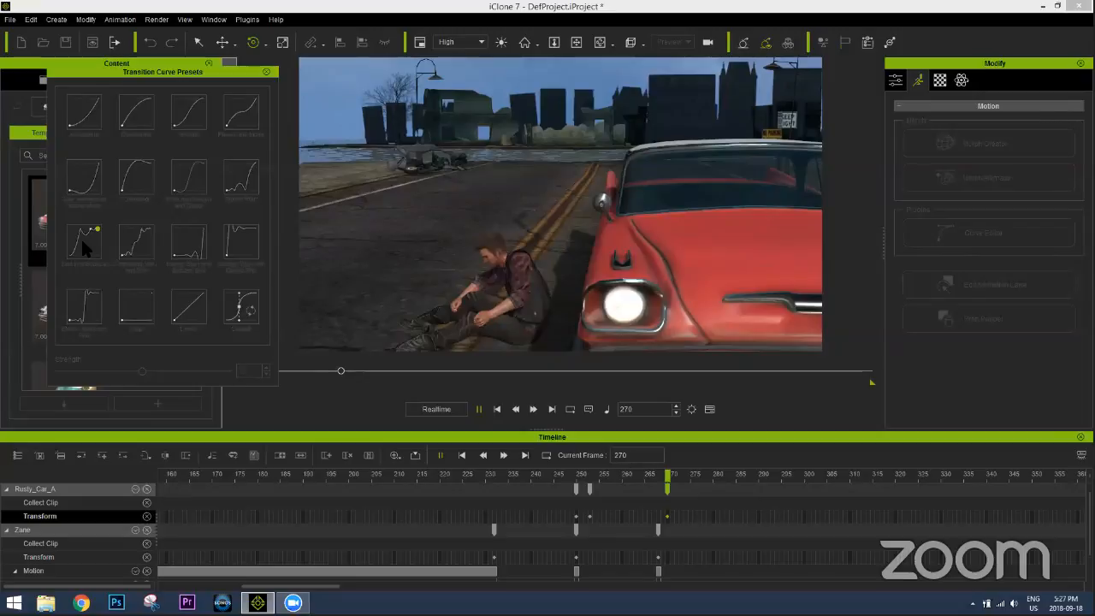
pyautogui.press('space')
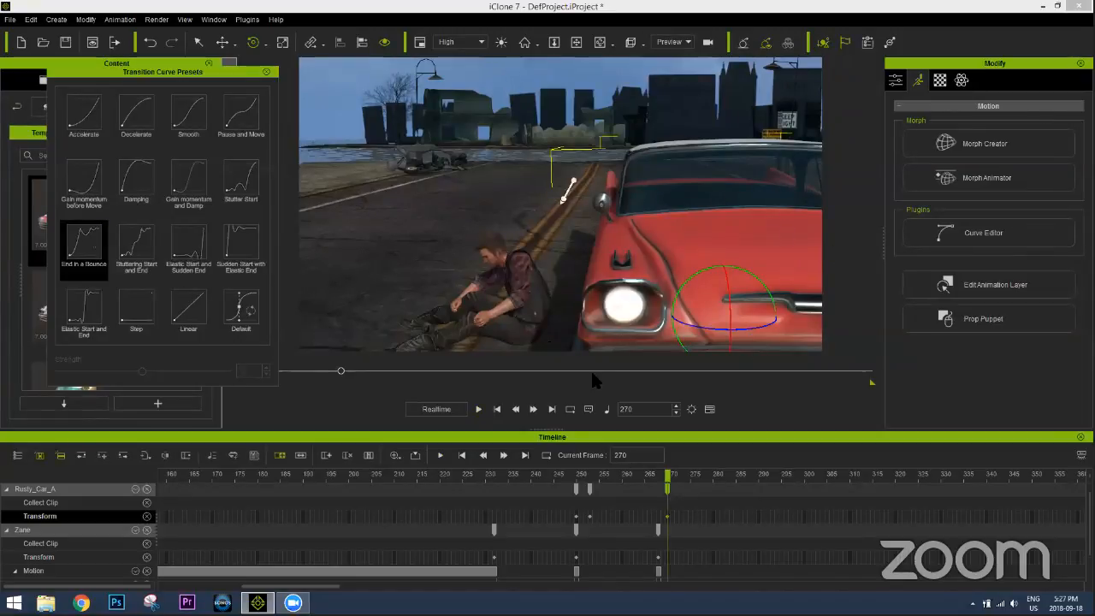
# Play back and scrub the car's rebound, return to frame 253, and close the transition curve presets
pyautogui.press('space')
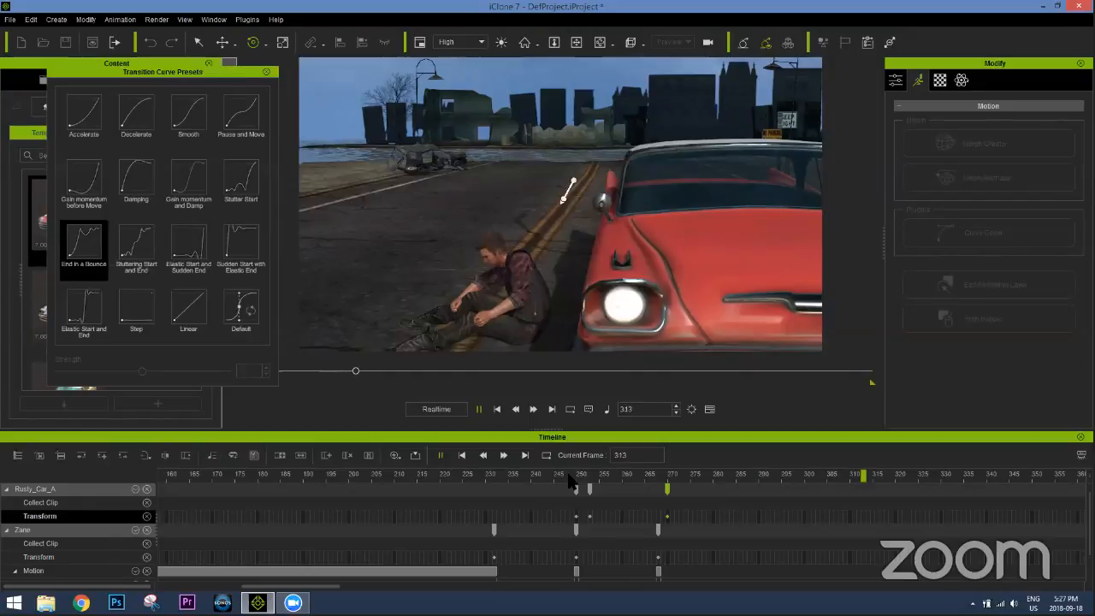
pyautogui.click(586, 478)
pyautogui.moveTo(603, 474); pyautogui.dragTo(591, 476)
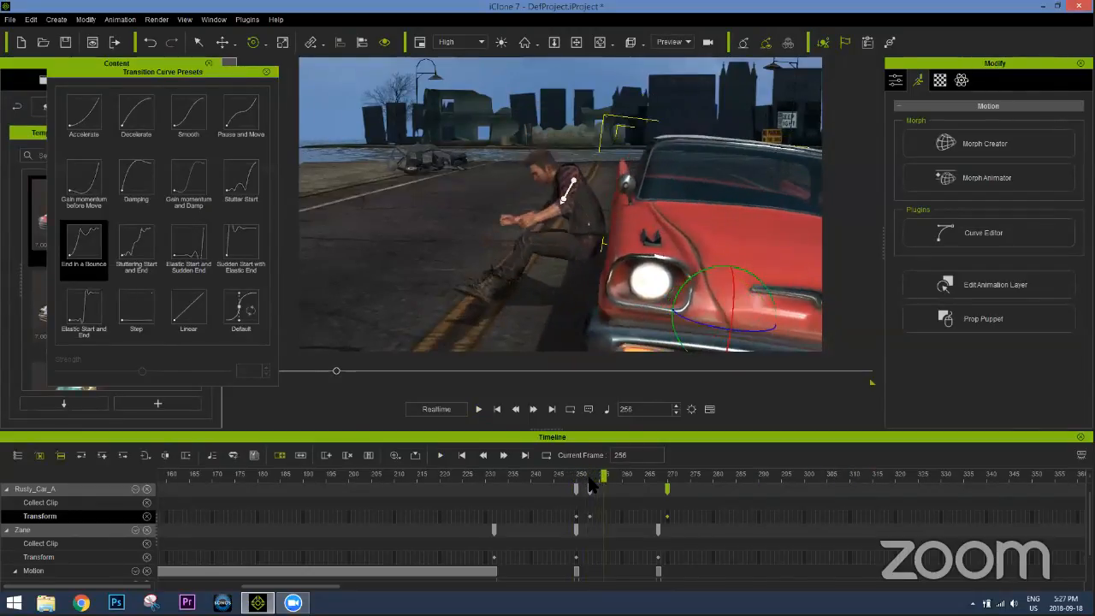
pyautogui.click(267, 73)
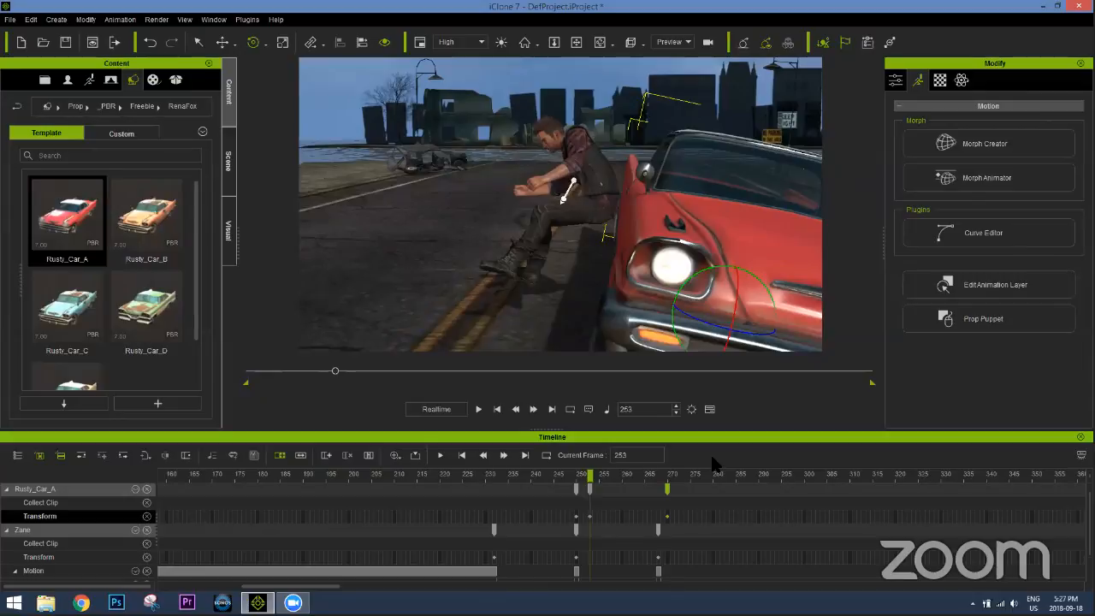
pyautogui.scroll(-1, 659, 518)
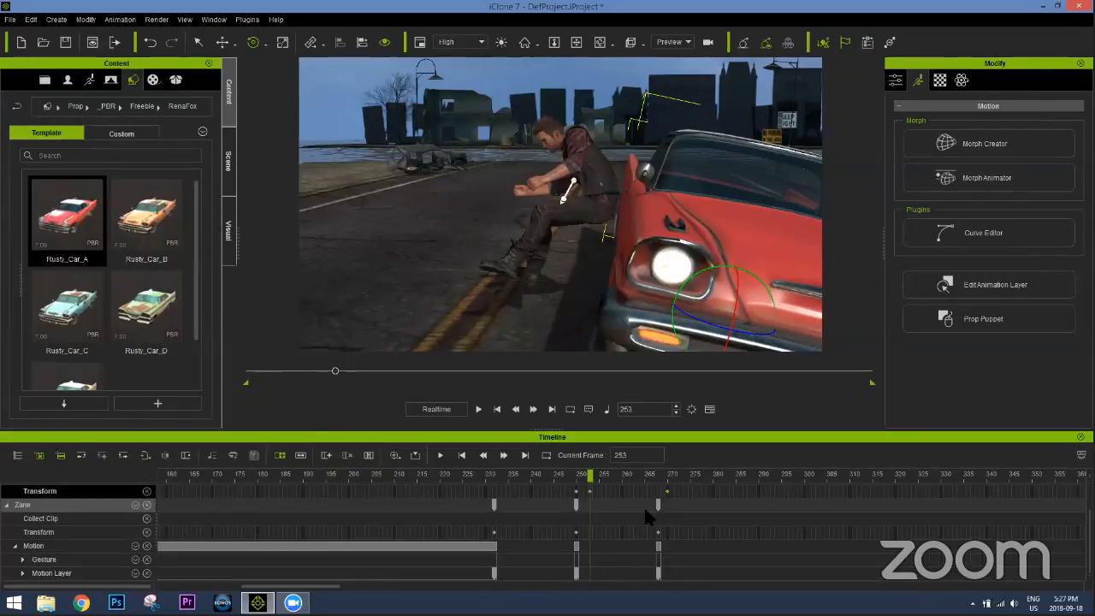
# At frame 258, open Edit Motion Layer for the character and rotate his chest and head back toward the car
pyautogui.click(602, 475)
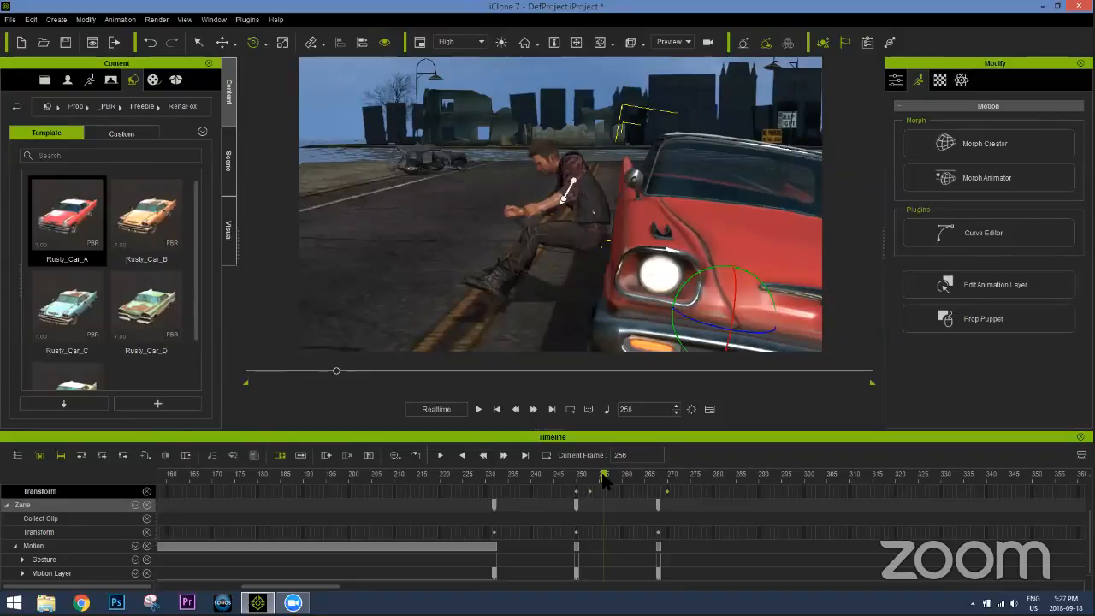
pyautogui.moveTo(603, 479); pyautogui.dragTo(609, 482)
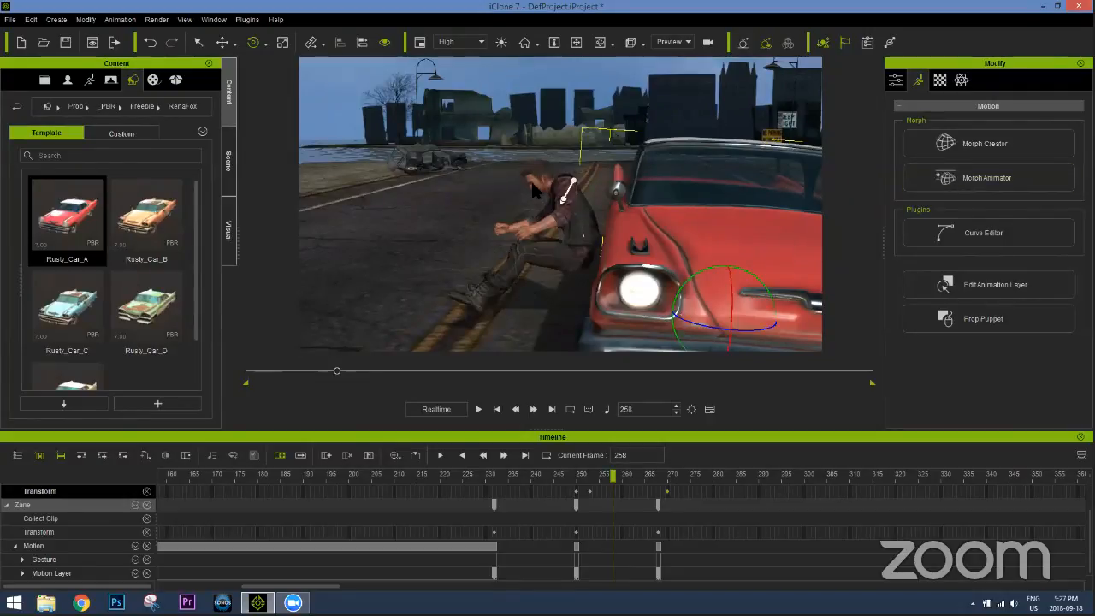
pyautogui.click(559, 289)
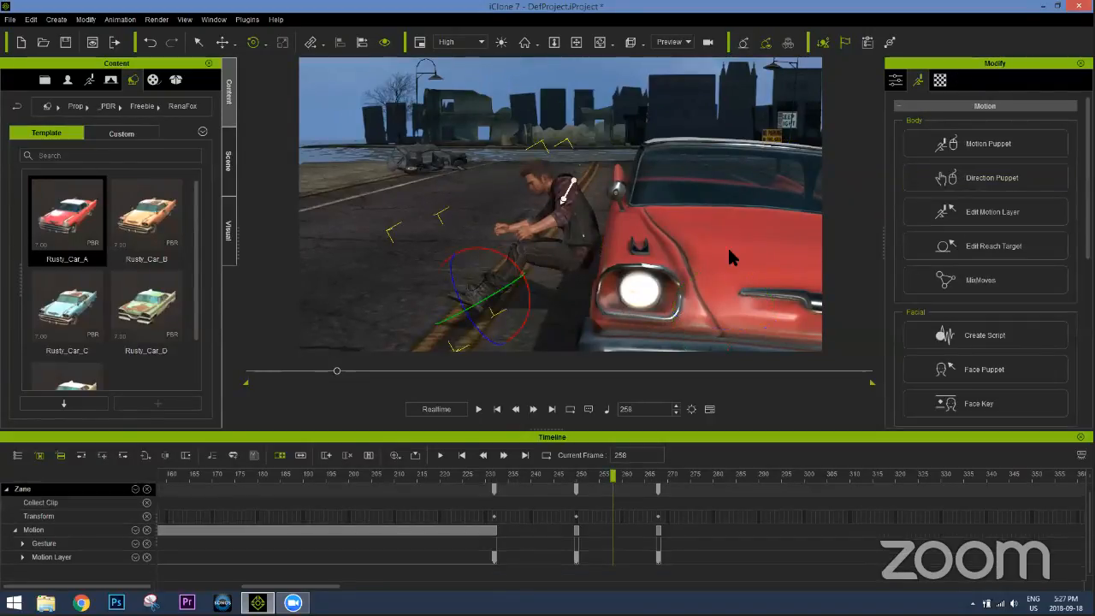
pyautogui.click(987, 210)
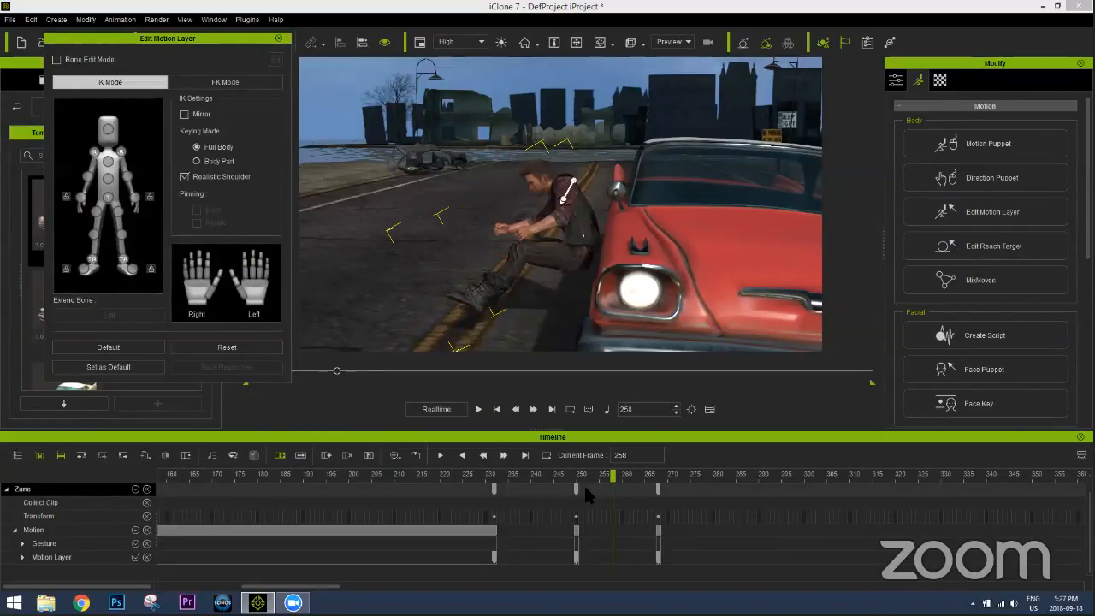
pyautogui.click(108, 130)
pyautogui.click(108, 161)
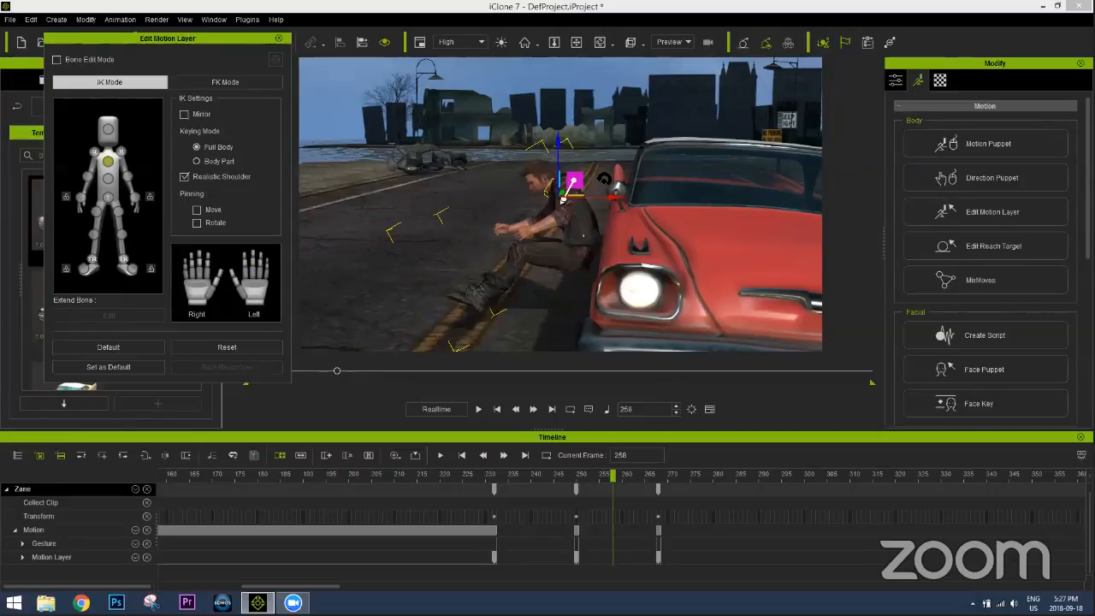
pyautogui.press('e')
pyautogui.moveTo(610, 181); pyautogui.dragTo(612, 200)
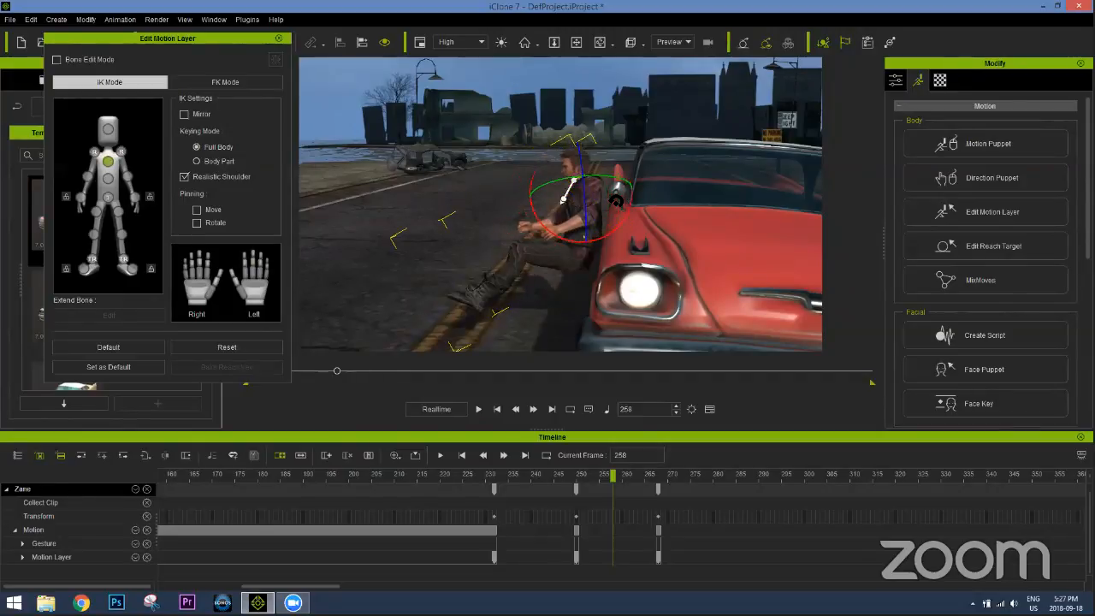
pyautogui.click(109, 133)
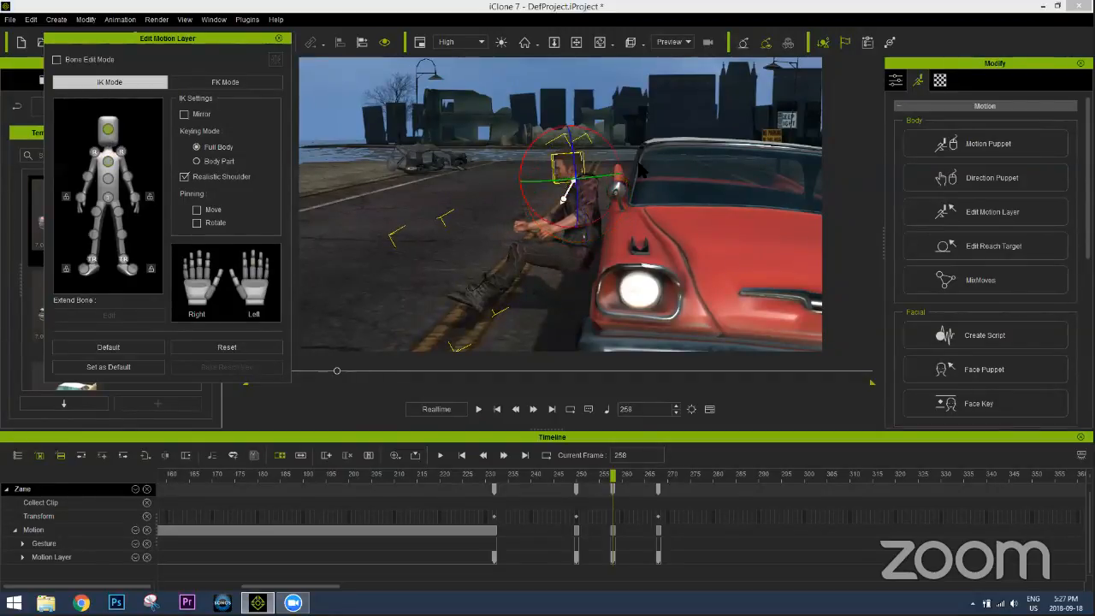
pyautogui.moveTo(635, 155); pyautogui.dragTo(634, 163)
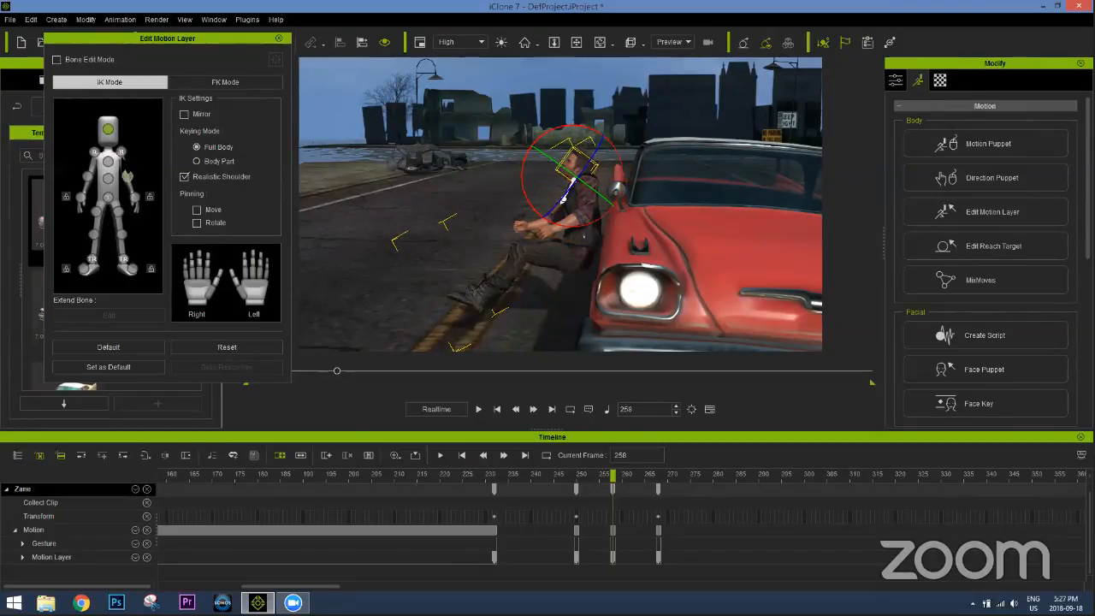
# Rotate the character's left and right shoulders at frame 258 to lift his arms in front of him
pyautogui.click(571, 182)
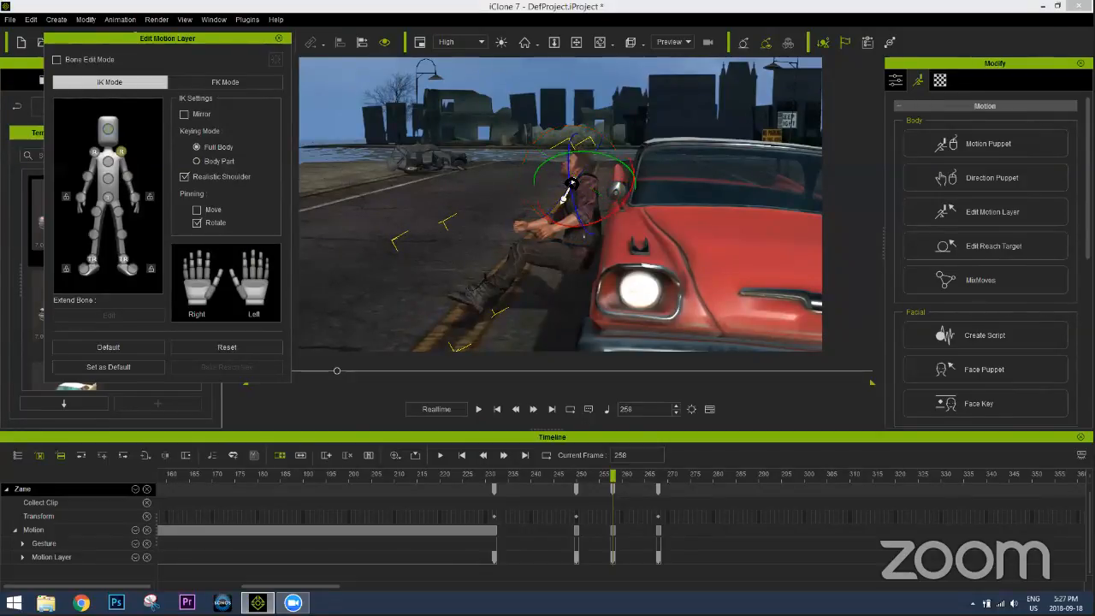
pyautogui.moveTo(602, 157); pyautogui.dragTo(546, 225)
pyautogui.moveTo(660, 222); pyautogui.dragTo(653, 211, button='right')
pyautogui.moveTo(517, 215)
pyautogui.mouseDown(button='right')
pyautogui.moveTo(700, 208)
pyautogui.moveTo(633, 220)
pyautogui.moveTo(650, 219)
pyautogui.mouseUp(button='right')
pyautogui.click(88, 175)
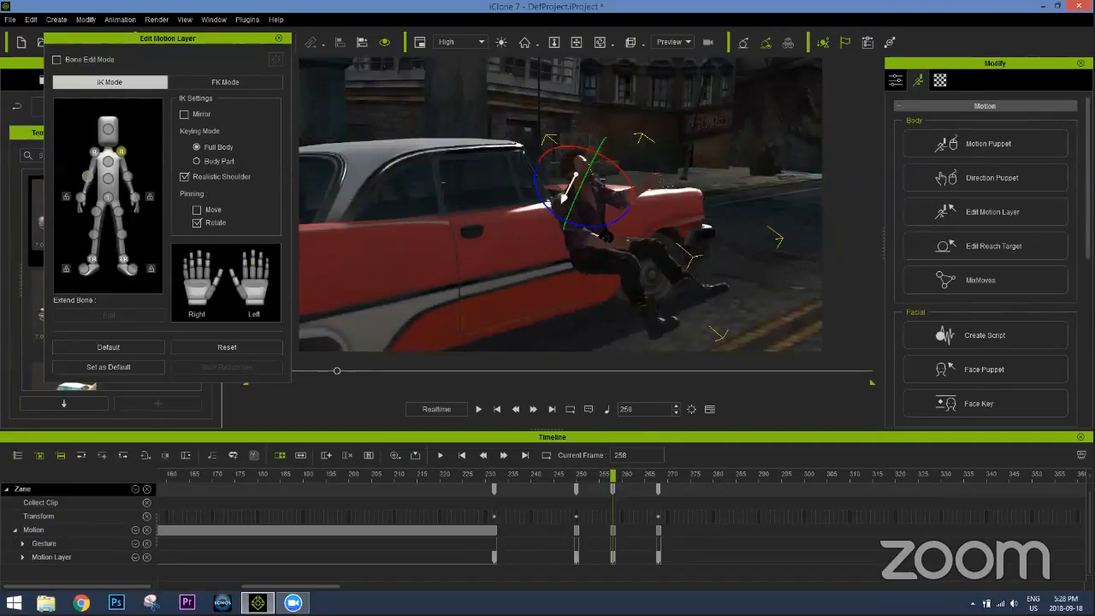
pyautogui.click(94, 152)
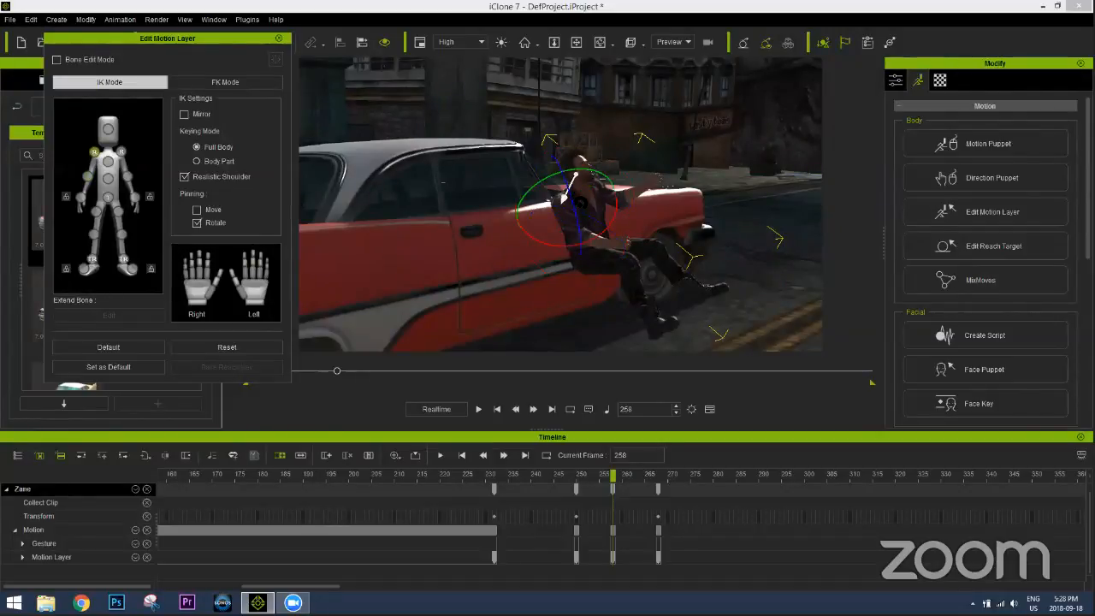
pyautogui.moveTo(574, 212); pyautogui.dragTo(525, 185)
# Pull the character's left foot in toward his body at frame 258 so the knee bends
pyautogui.moveTo(653, 261); pyautogui.dragTo(702, 267, button='right')
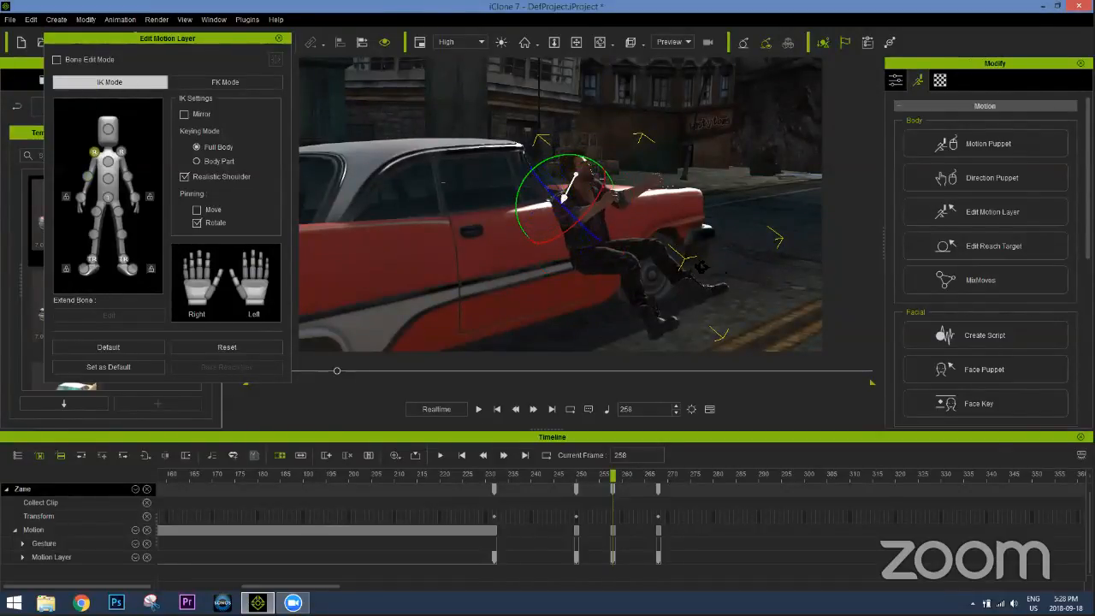
pyautogui.moveTo(204, 267); pyautogui.dragTo(224, 267, button='right')
pyautogui.moveTo(561, 280); pyautogui.dragTo(462, 257, button='right')
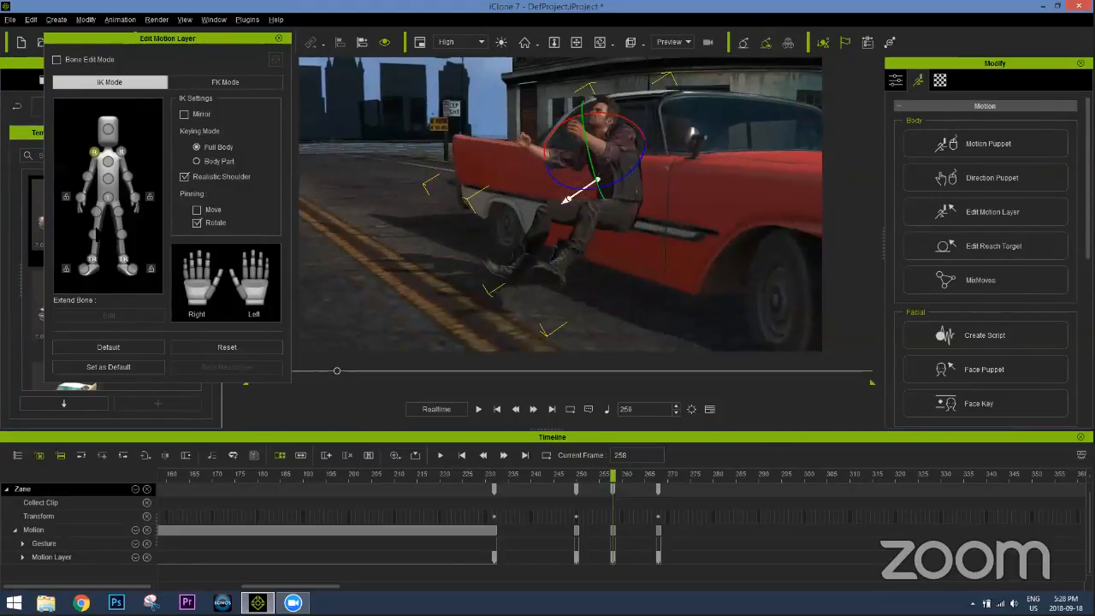
pyautogui.moveTo(547, 257); pyautogui.dragTo(454, 257, button='right')
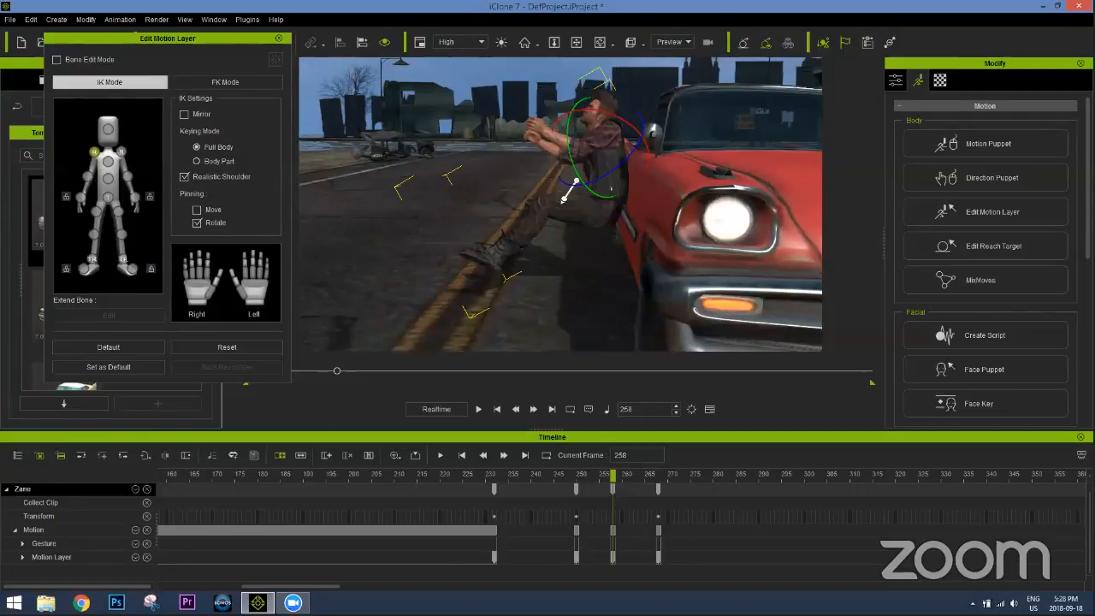
pyautogui.click(124, 259)
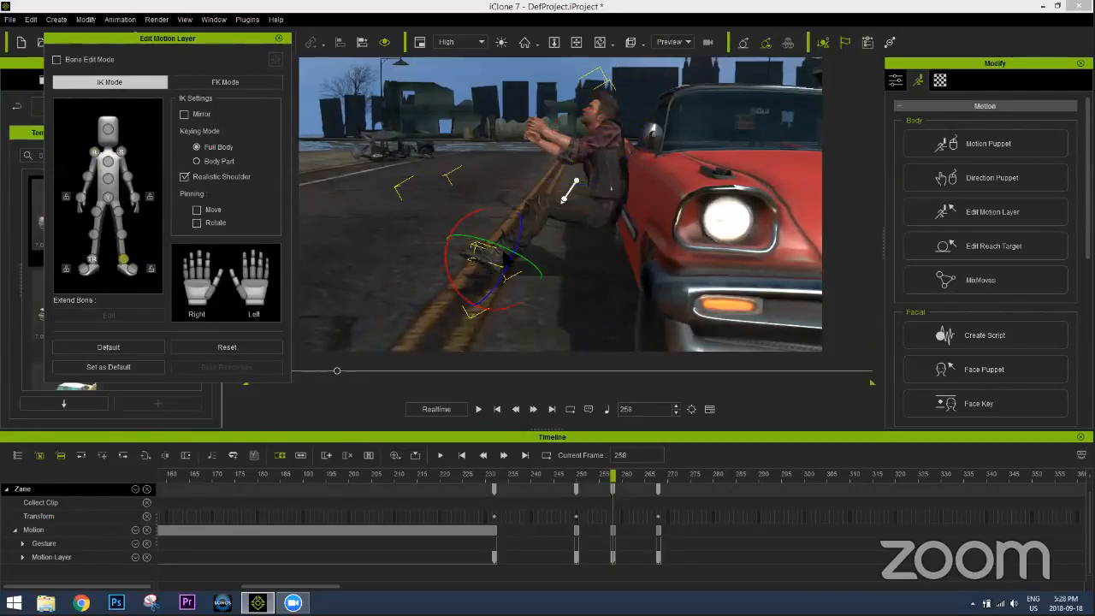
pyautogui.moveTo(511, 246); pyautogui.dragTo(558, 228)
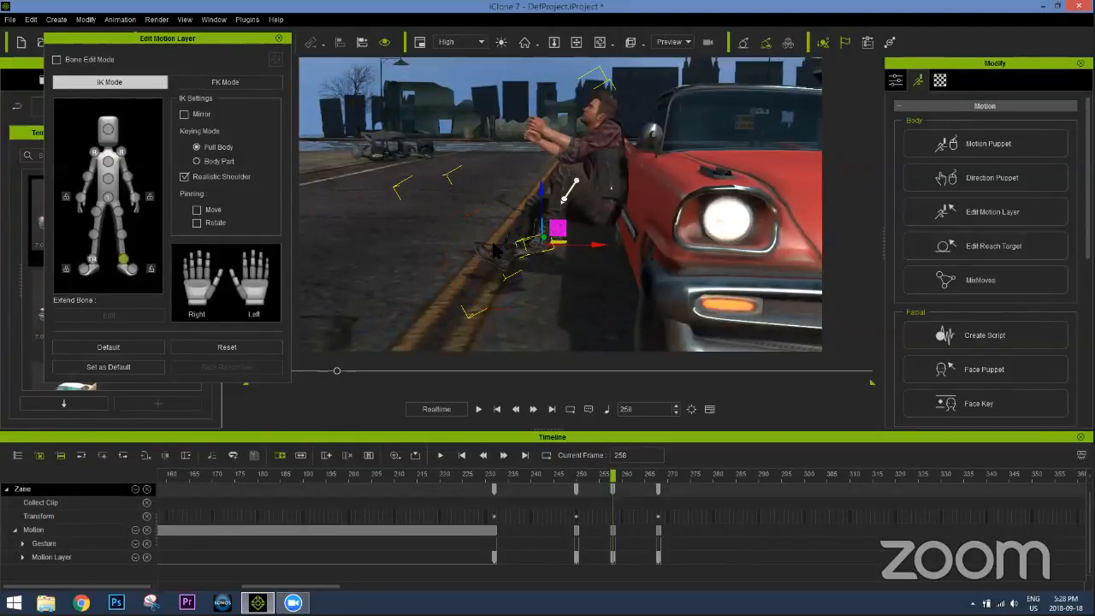
# Pull the character's right foot in beside the left one at frame 258
pyautogui.moveTo(575, 248); pyautogui.dragTo(616, 244, button='right')
pyautogui.moveTo(419, 237); pyautogui.dragTo(667, 235, button='right')
pyautogui.moveTo(470, 237); pyautogui.dragTo(282, 349, button='right')
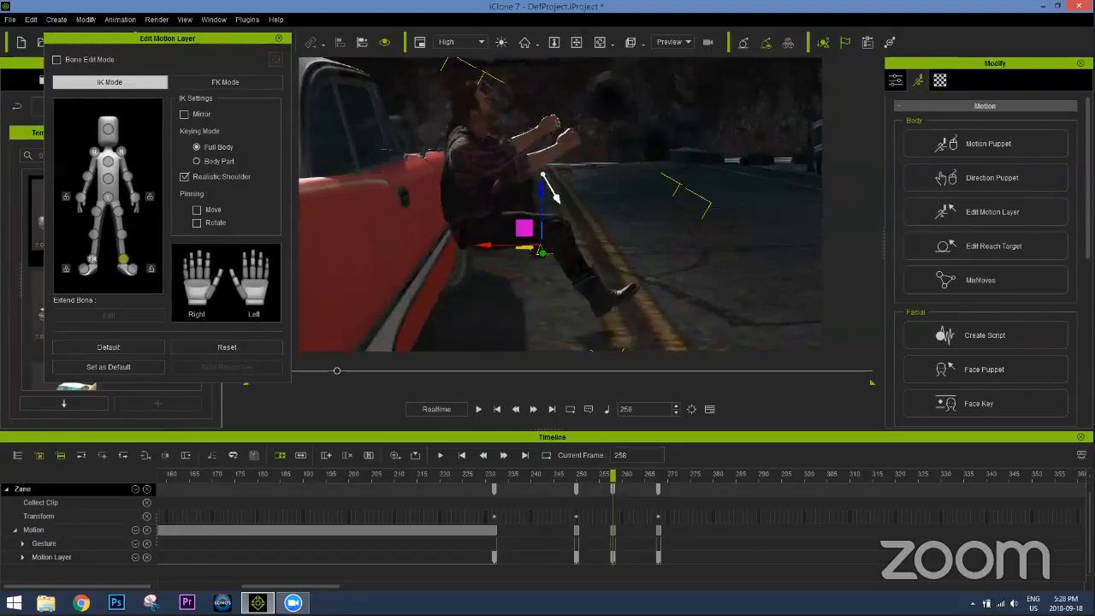
pyautogui.click(93, 259)
pyautogui.moveTo(591, 289); pyautogui.dragTo(548, 257)
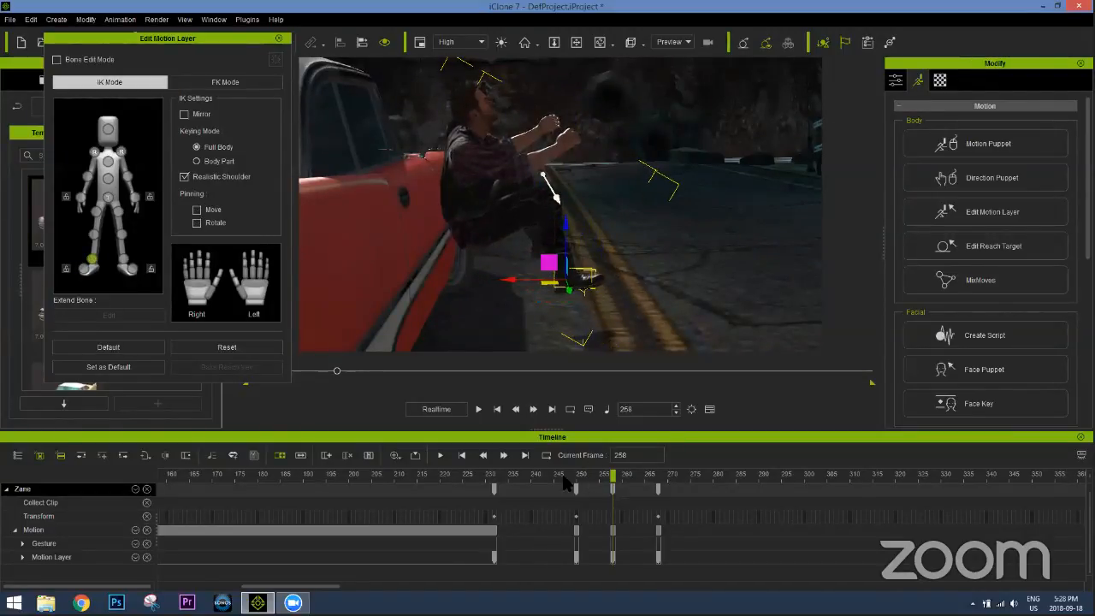
# Play back the impact and slump from about frame 228, and inspect the seated pose at frame 268 from the car's front side
pyautogui.click(616, 477)
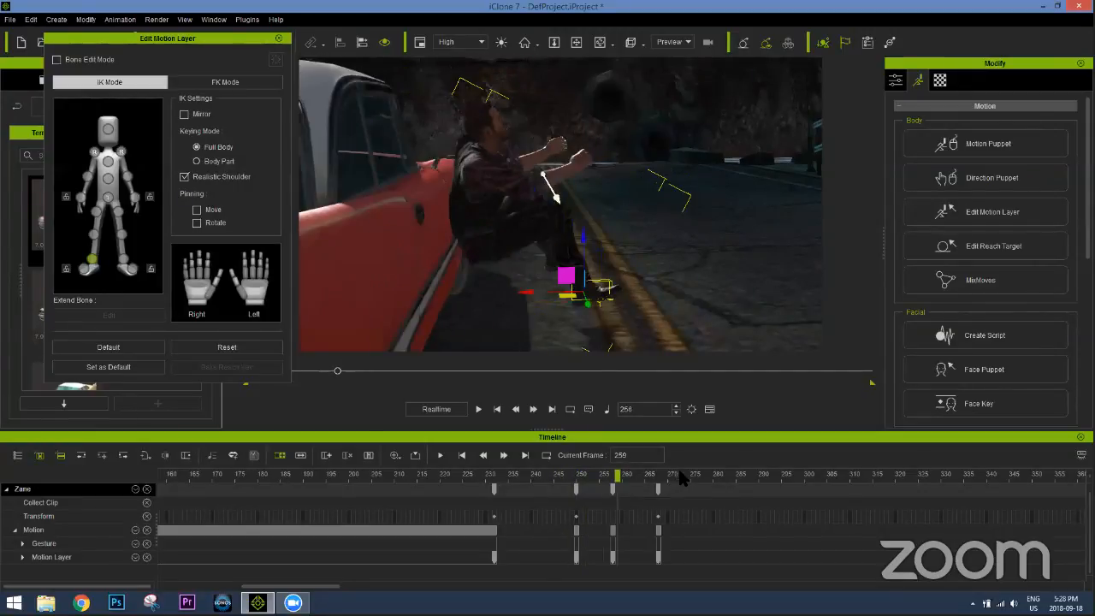
pyautogui.press('space')
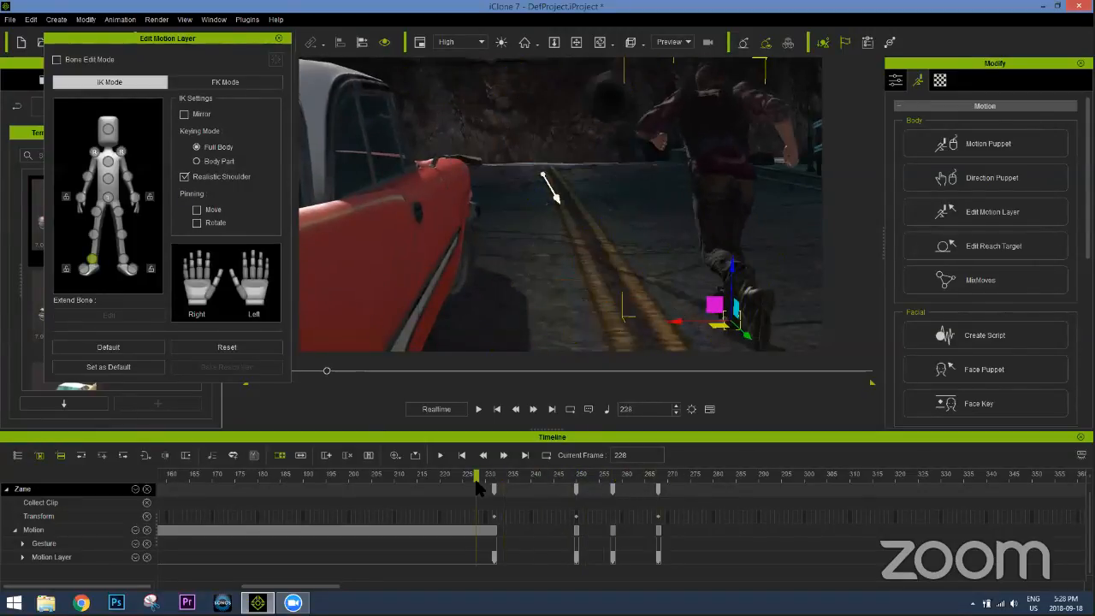
pyautogui.click(479, 477)
pyautogui.press('space')
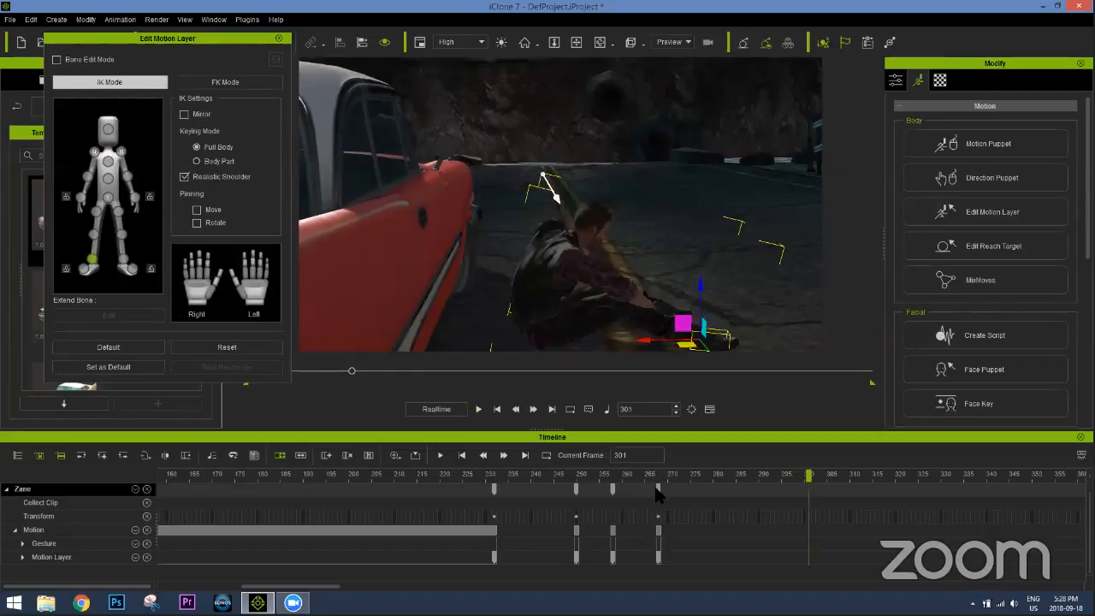
pyautogui.click(659, 477)
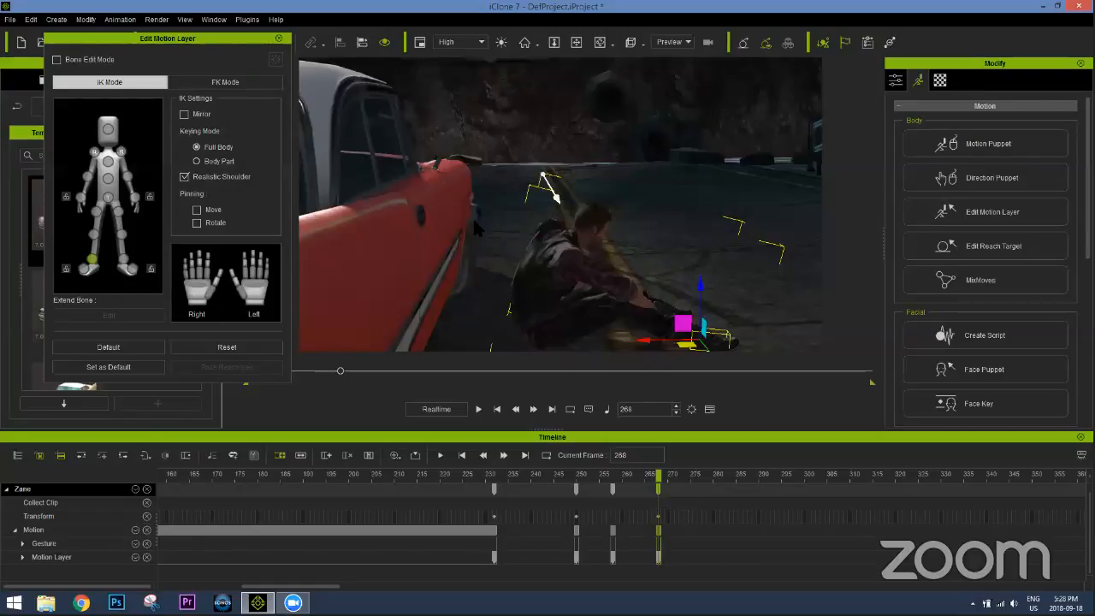
pyautogui.moveTo(556, 234)
pyautogui.keyDown('alt'); pyautogui.mouseDown(button='right')
pyautogui.moveTo(511, 251)
pyautogui.moveTo(446, 246)
pyautogui.moveTo(729, 222)
pyautogui.moveTo(547, 234)
pyautogui.mouseUp(button='right'); pyautogui.keyUp('alt')
pyautogui.keyDown('alt'); pyautogui.moveTo(588, 241); pyautogui.dragTo(379, 251); pyautogui.keyUp('alt')
pyautogui.keyDown('alt'); pyautogui.moveTo(587, 256); pyautogui.dragTo(477, 194, button='right'); pyautogui.keyUp('alt')
pyautogui.keyDown('alt'); pyautogui.moveTo(476, 193); pyautogui.dragTo(474, 188); pyautogui.keyUp('alt')
pyautogui.keyDown('alt'); pyautogui.moveTo(527, 197); pyautogui.dragTo(559, 205, button='right'); pyautogui.keyUp('alt')
pyautogui.keyDown('alt'); pyautogui.moveTo(559, 205); pyautogui.dragTo(629, 254); pyautogui.keyUp('alt')
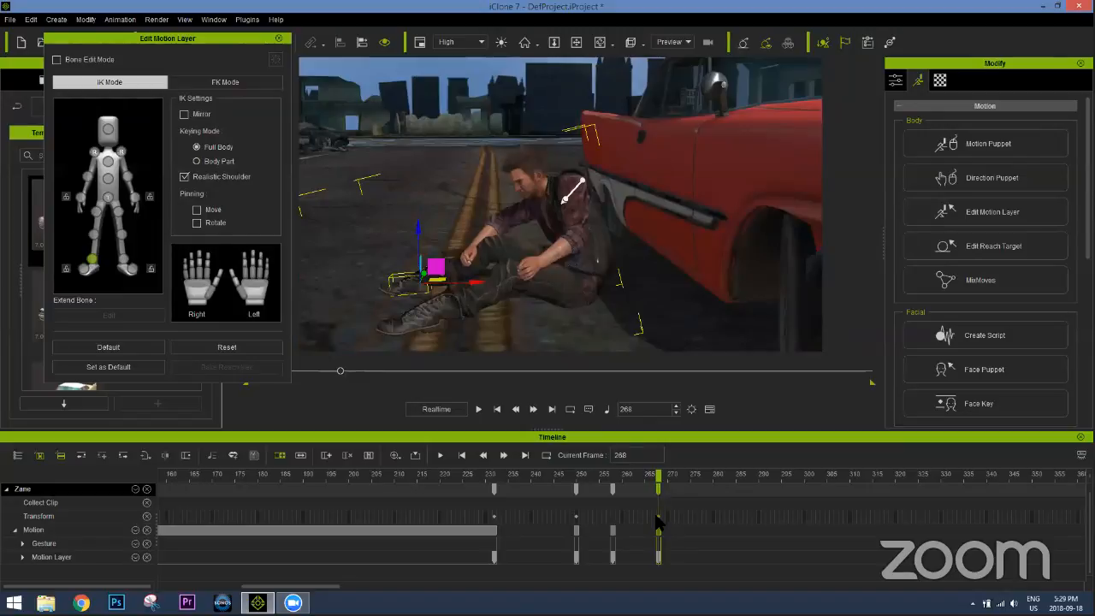
# Apply the End in a Bounce transition to the character's transform key at frame 268 and move the key to frame 280
pyautogui.click(657, 519)
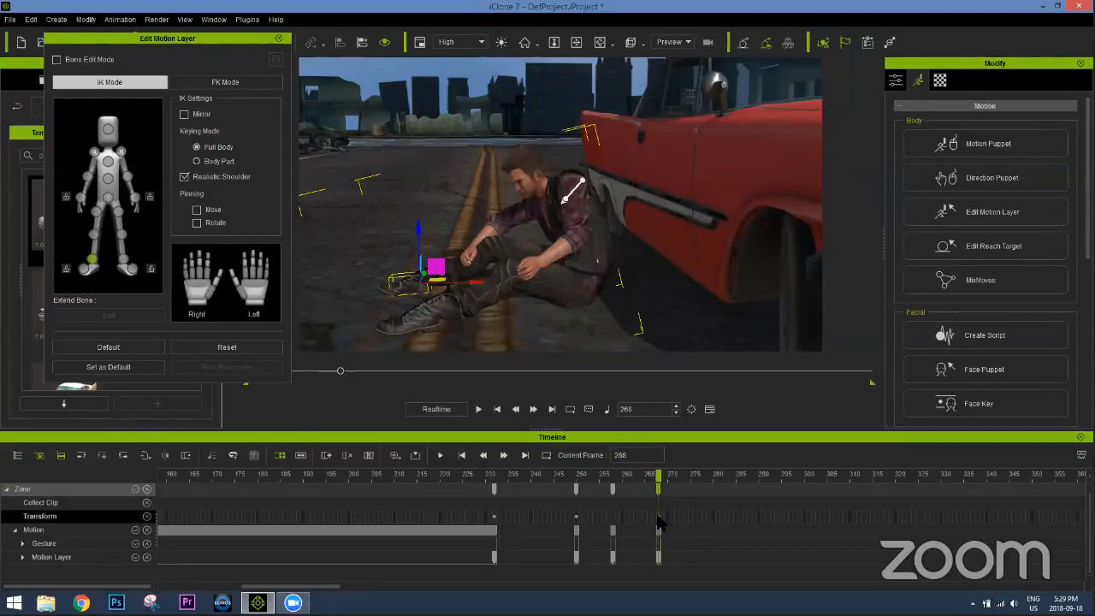
pyautogui.rightClick(658, 519)
pyautogui.click(719, 473)
pyautogui.click(91, 256)
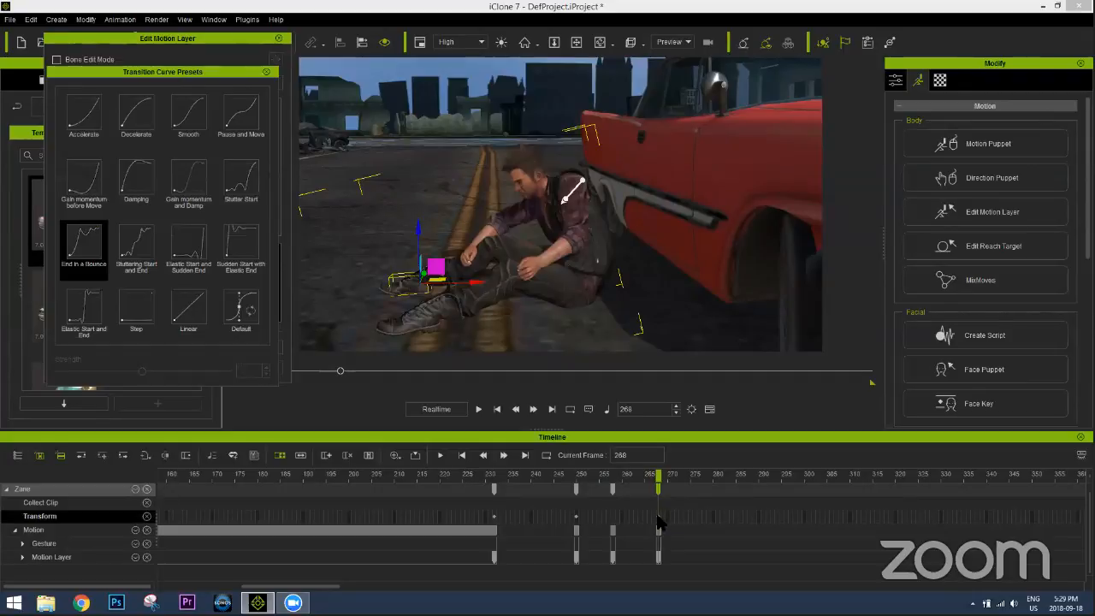
pyautogui.moveTo(669, 514); pyautogui.dragTo(715, 514)
# Play back the character's fall against the car repeatedly, restarting from frames 245 and 238
pyautogui.moveTo(653, 475); pyautogui.dragTo(575, 472)
pyautogui.press('space')
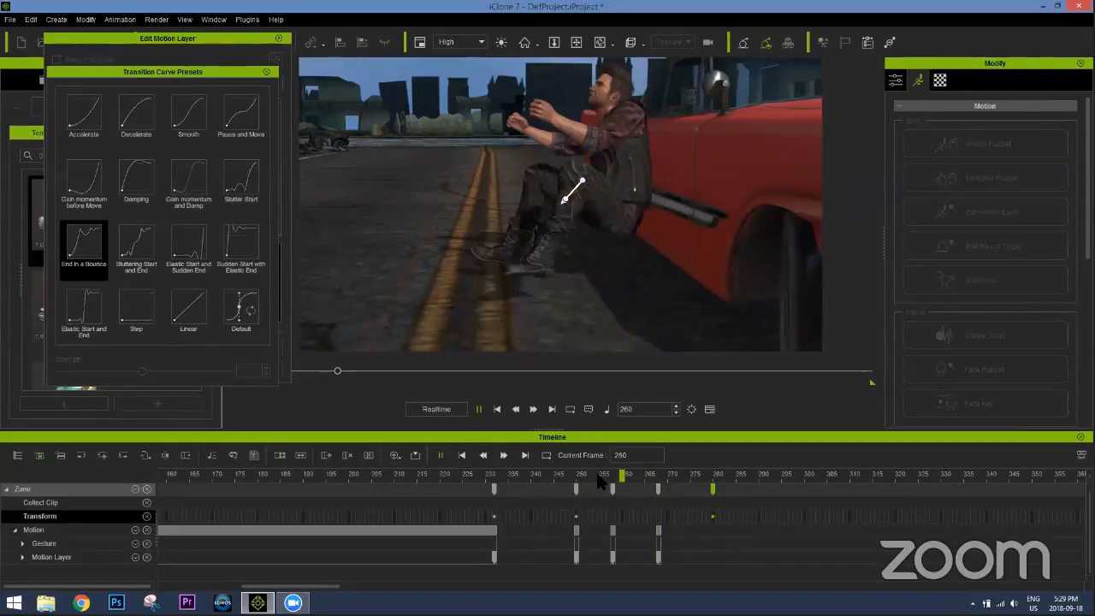
pyautogui.moveTo(596, 473); pyautogui.dragTo(553, 473)
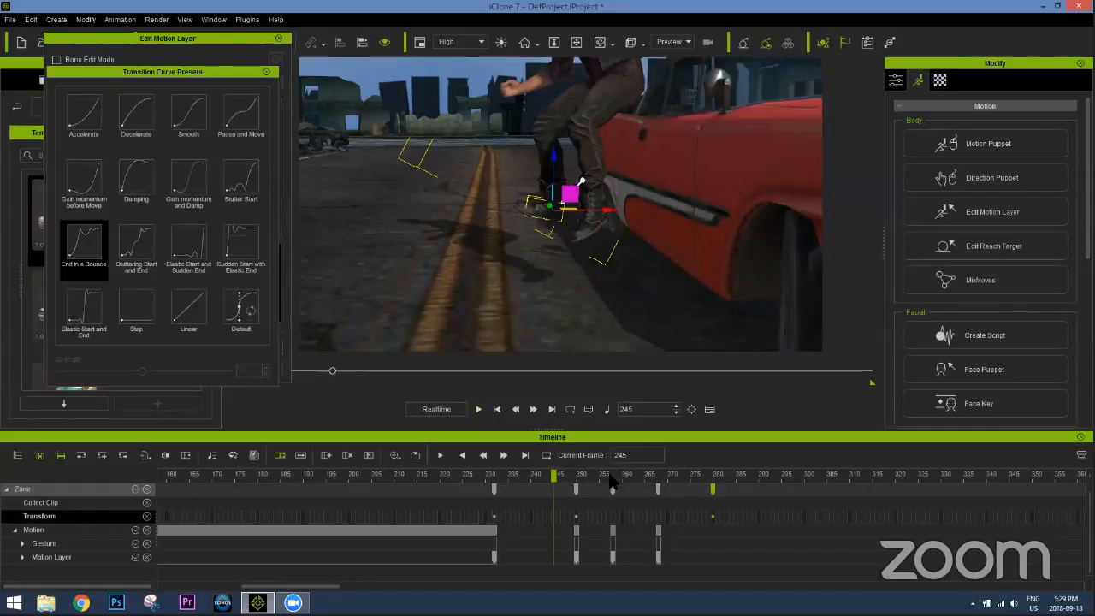
pyautogui.press('space')
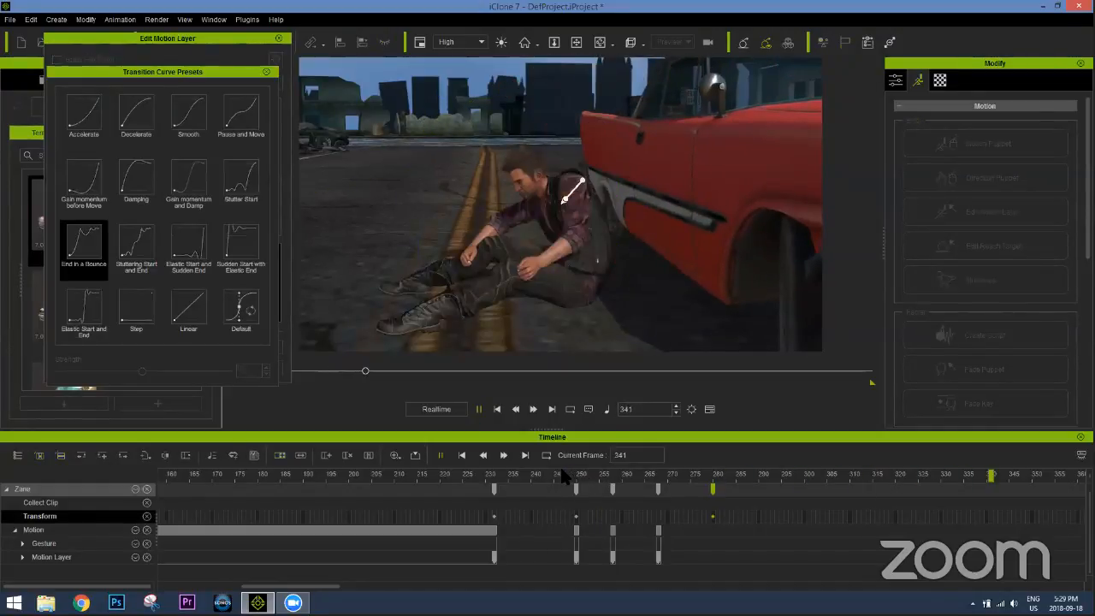
pyautogui.click(516, 472)
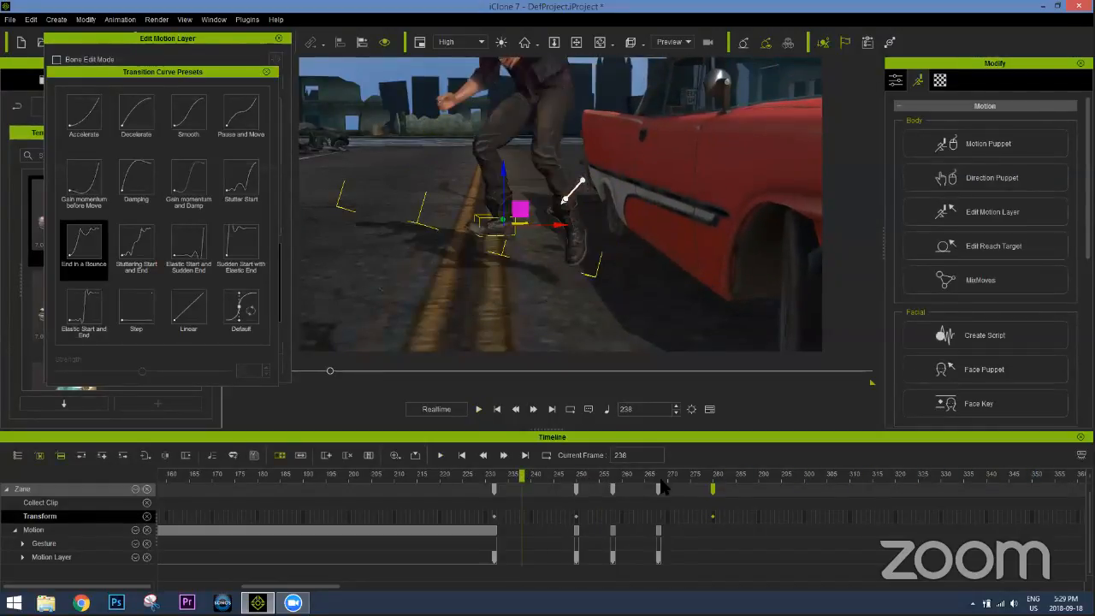
pyautogui.press('space')
pyautogui.press('space')
# Move the character's last transform key to frame 276 and play back the slump up to frame 268
pyautogui.moveTo(710, 513); pyautogui.dragTo(683, 512)
pyautogui.moveTo(607, 475); pyautogui.dragTo(565, 477)
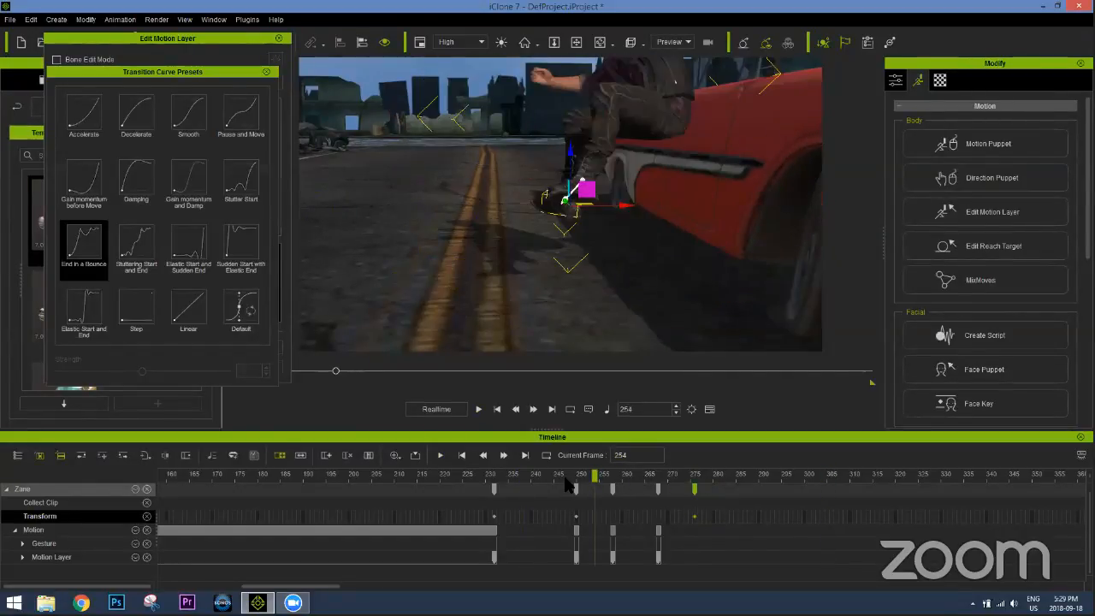
pyautogui.press('space')
pyautogui.click(659, 479)
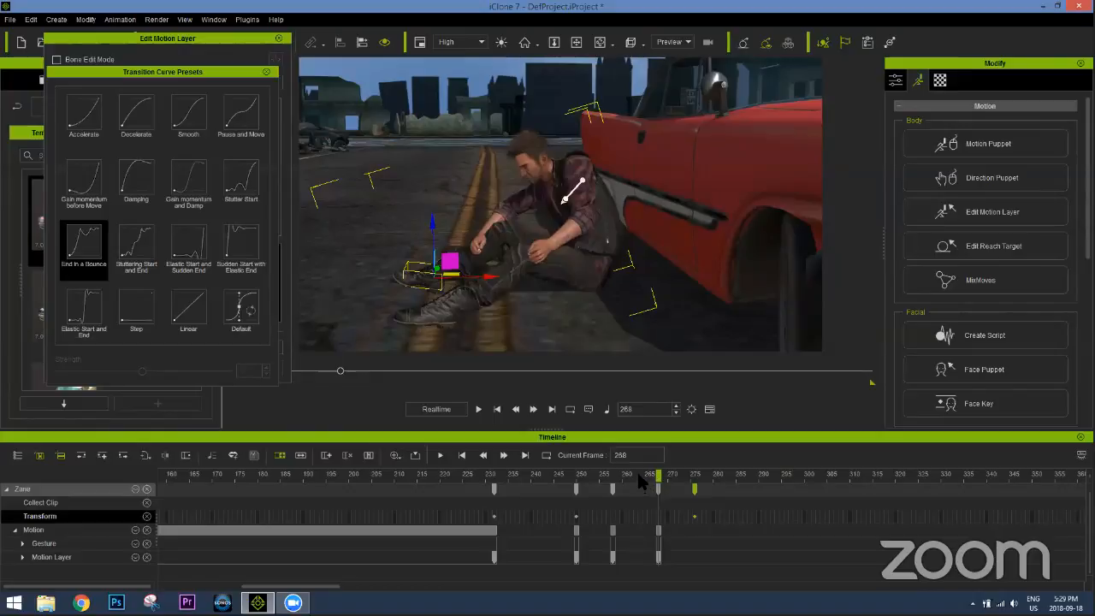
# At frame 270, close the transition curve presets and shift the character's chest back toward the car
pyautogui.moveTo(618, 477); pyautogui.dragTo(667, 485)
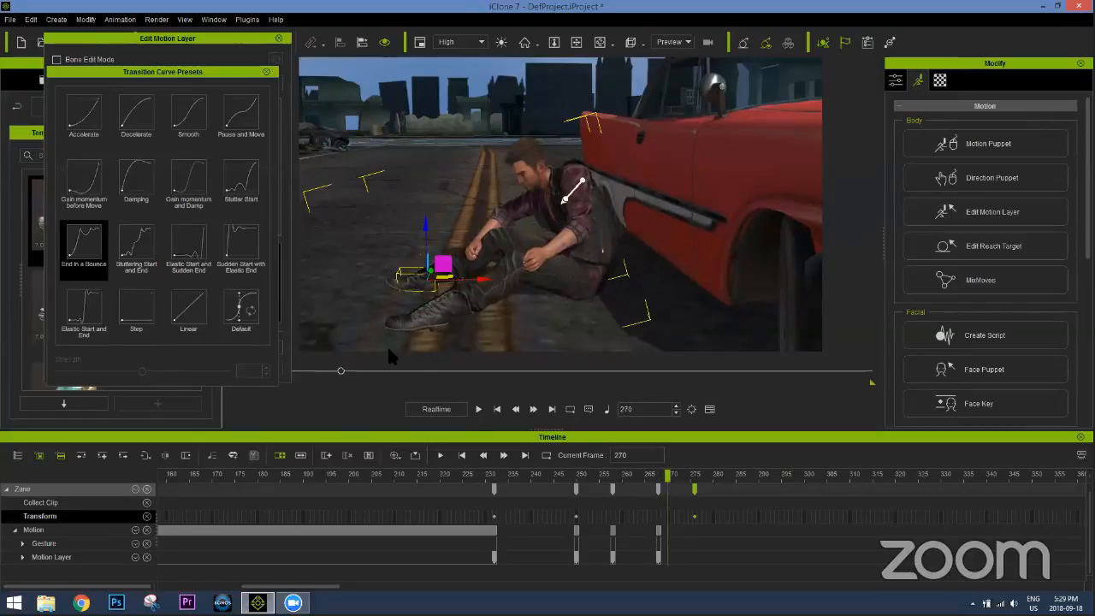
pyautogui.click(266, 72)
pyautogui.click(108, 129)
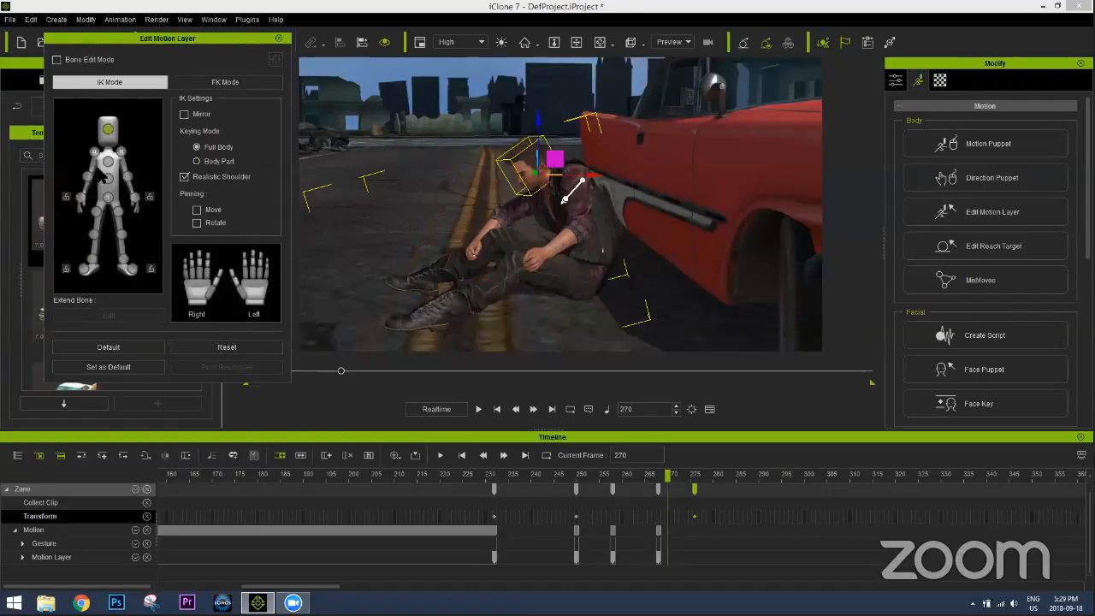
pyautogui.click(107, 161)
pyautogui.moveTo(573, 176); pyautogui.dragTo(588, 173)
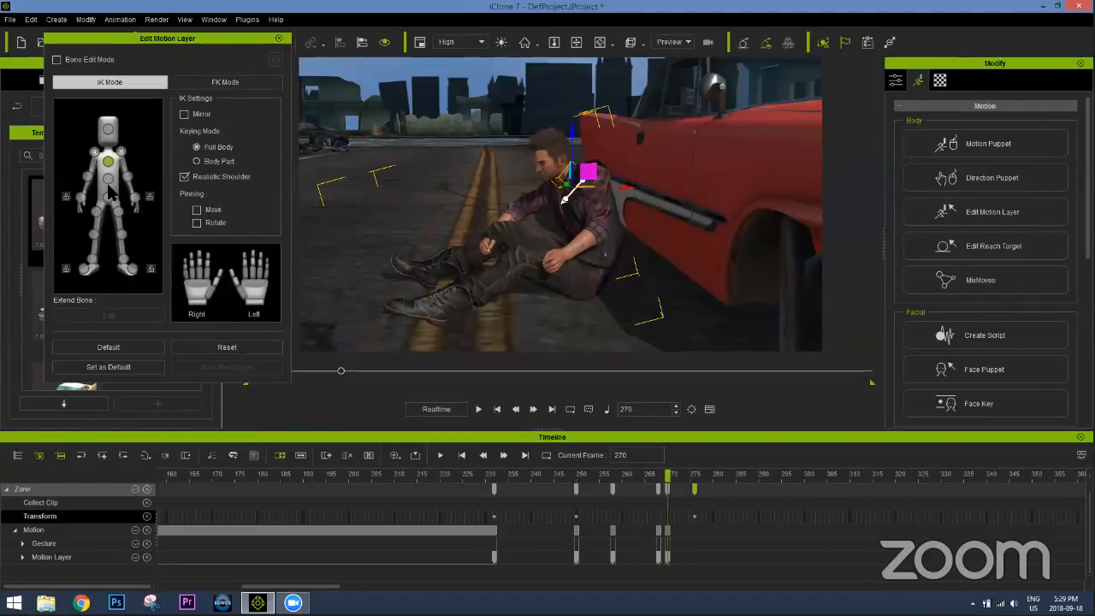
# Rotate the character's right elbow at frame 270 so the forearm extends forward, and play back the slump
pyautogui.click(87, 177)
pyautogui.press('e')
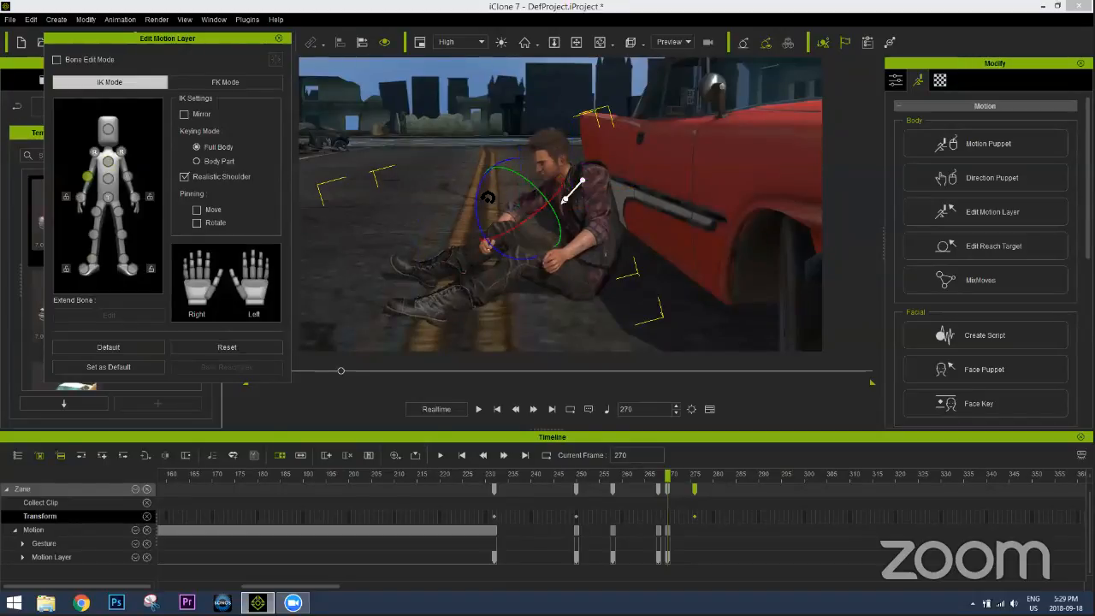
pyautogui.moveTo(479, 195); pyautogui.dragTo(471, 209)
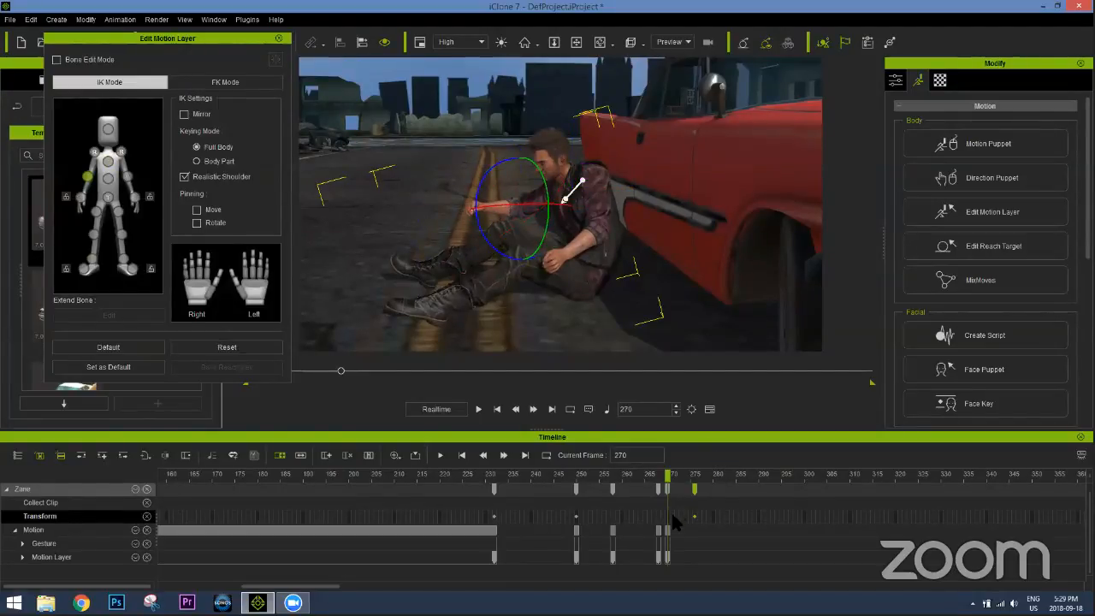
pyautogui.moveTo(666, 476); pyautogui.dragTo(634, 477)
pyautogui.press('space')
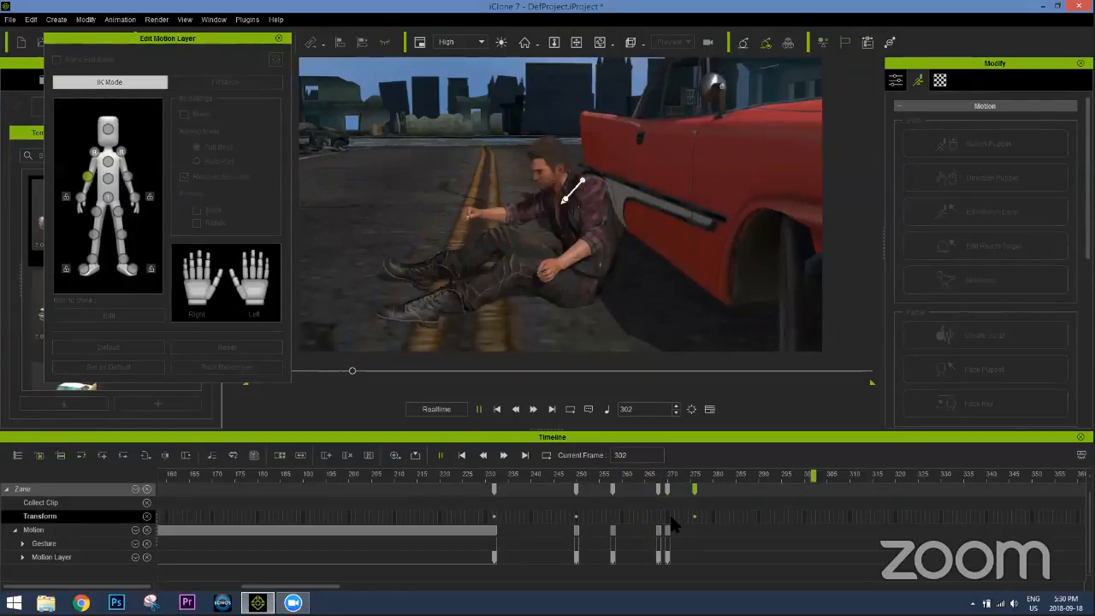
pyautogui.press('space')
# Try to copy the character's motion layer key at frame 268 to frame 274
pyautogui.doubleClick(658, 560)
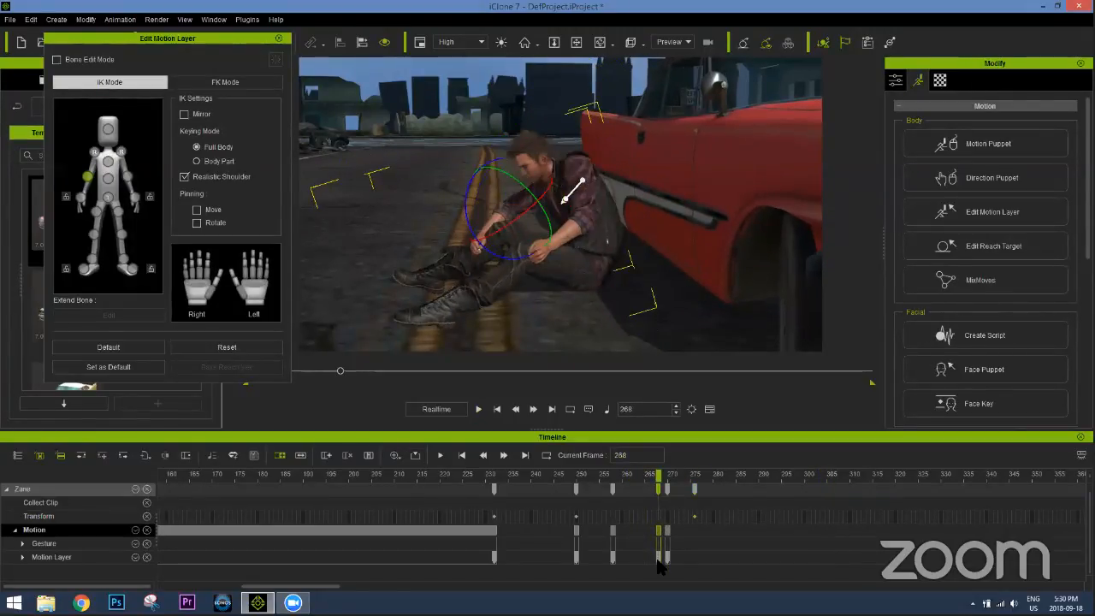
pyautogui.click(659, 562)
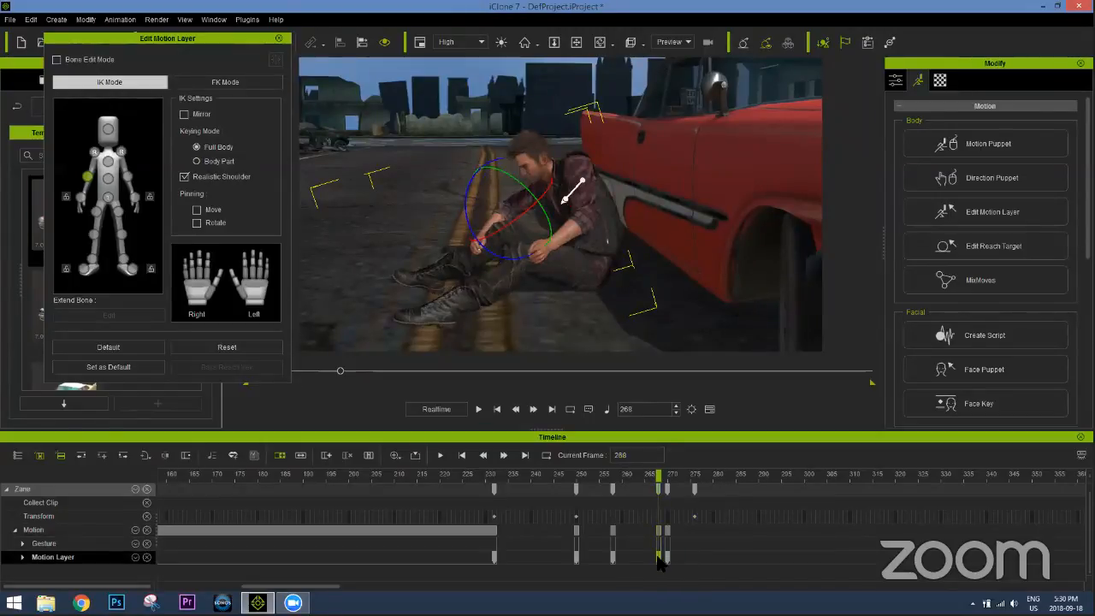
pyautogui.rightClick(659, 562)
pyautogui.click(680, 470)
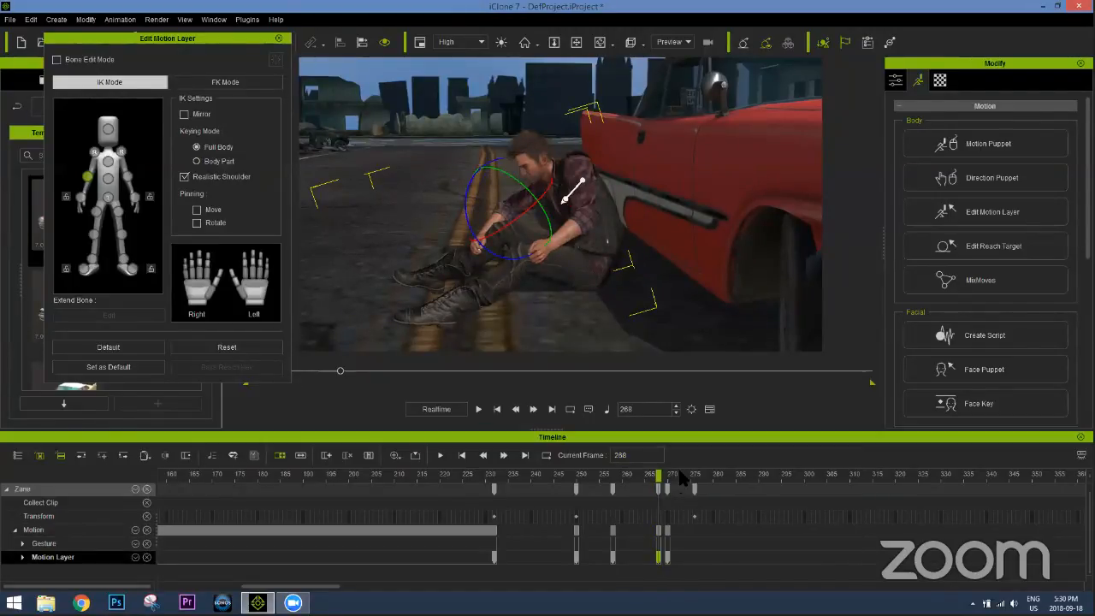
pyautogui.click(682, 476)
pyautogui.rightClick(690, 557)
pyautogui.click(720, 515)
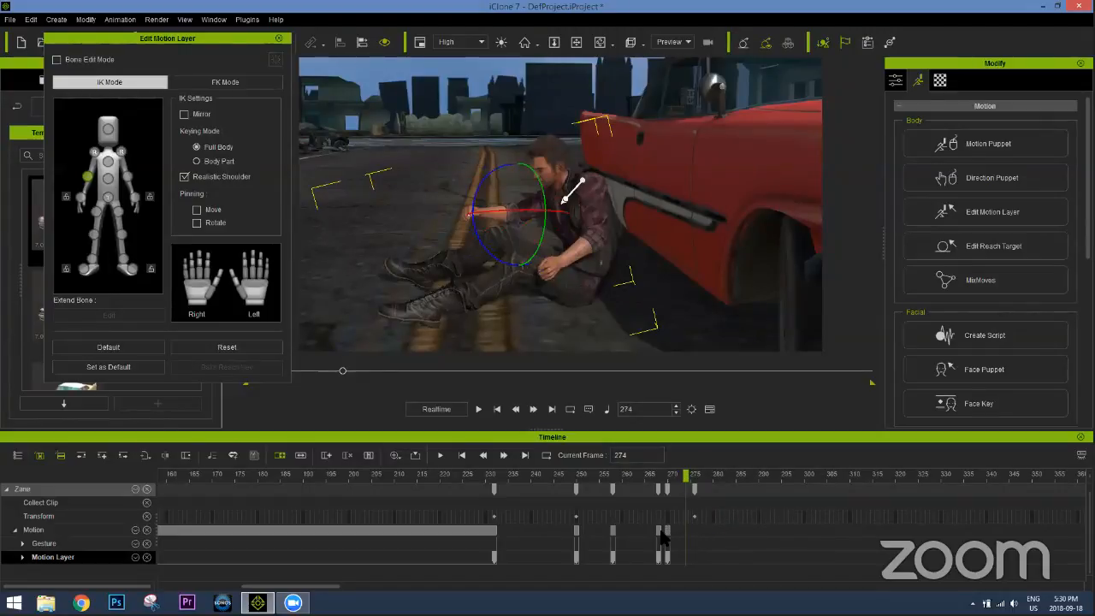
# Copy the character's motion clip at frame 268, paste it at frame 275, and shift the pasted clip to frame 274
pyautogui.click(659, 531)
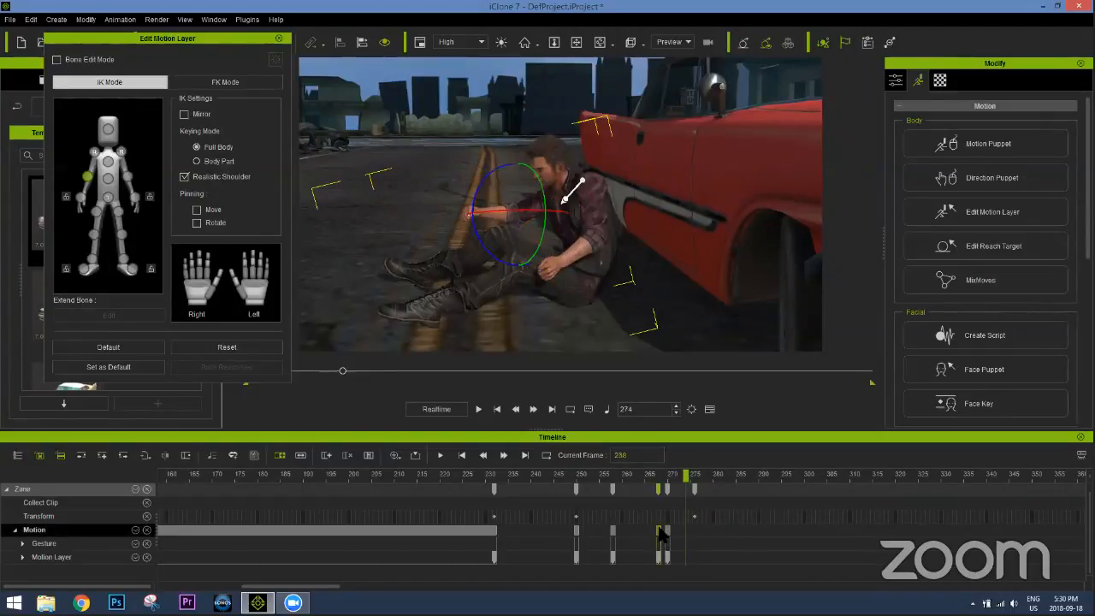
pyautogui.rightClick(661, 531)
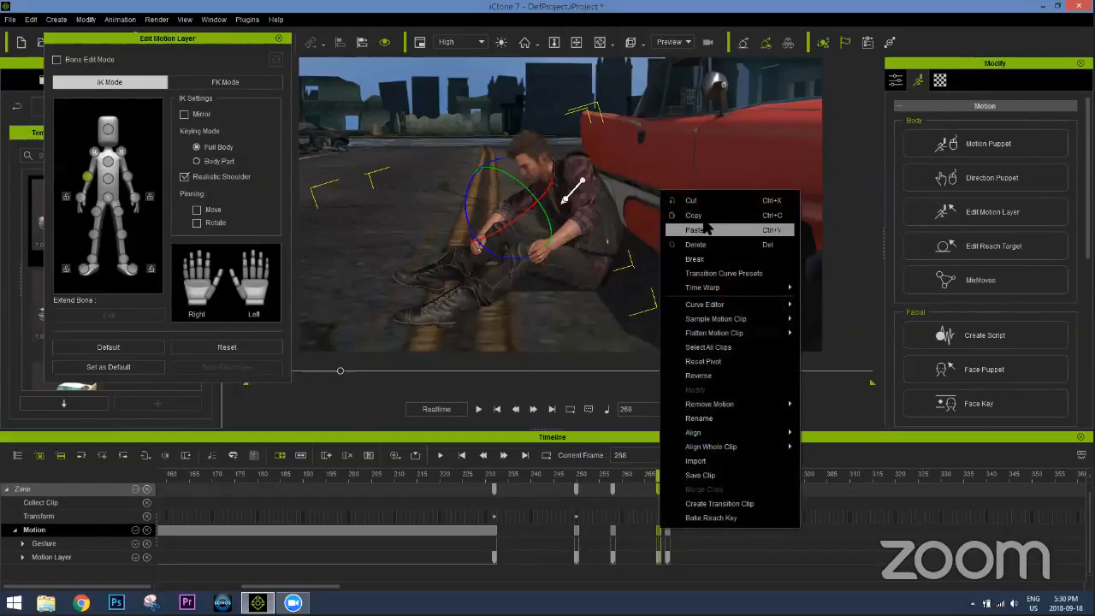
pyautogui.click(694, 214)
pyautogui.click(689, 532)
pyautogui.rightClick(690, 530)
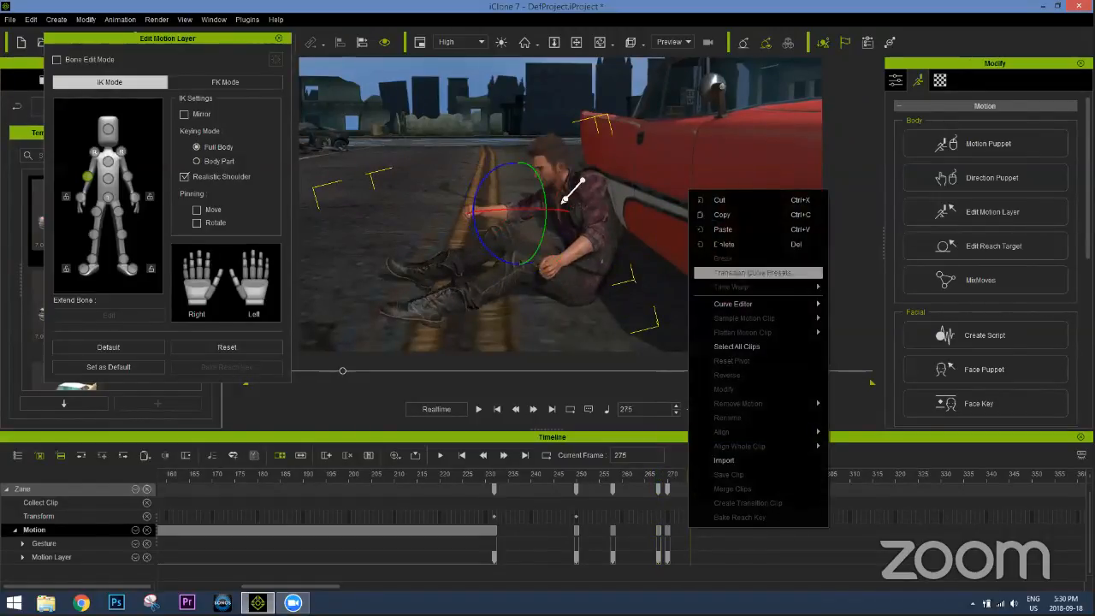
pyautogui.click(719, 229)
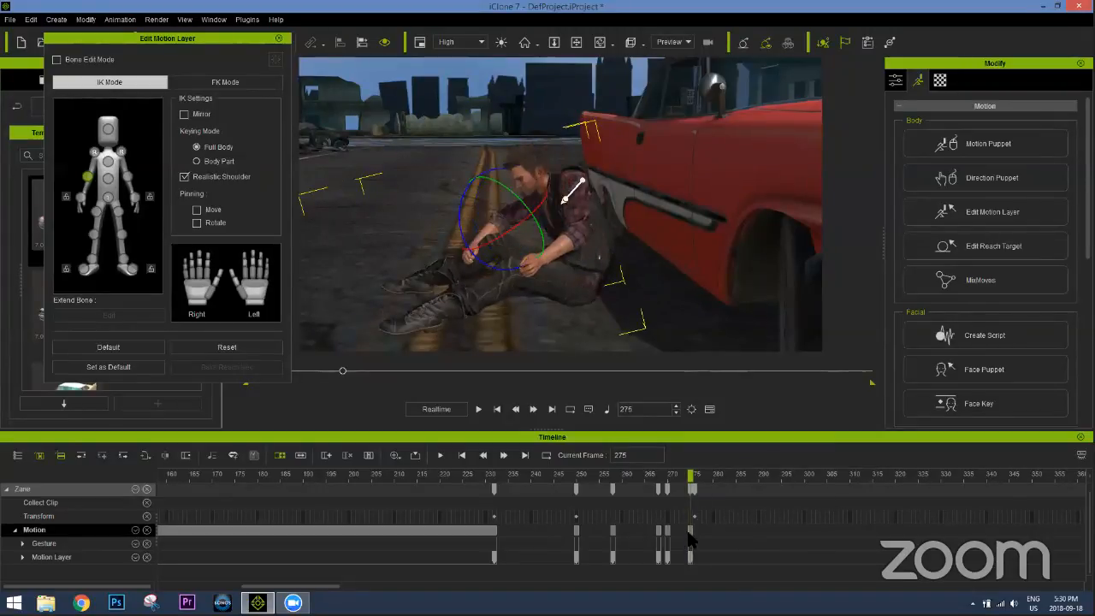
pyautogui.moveTo(691, 535); pyautogui.dragTo(686, 536)
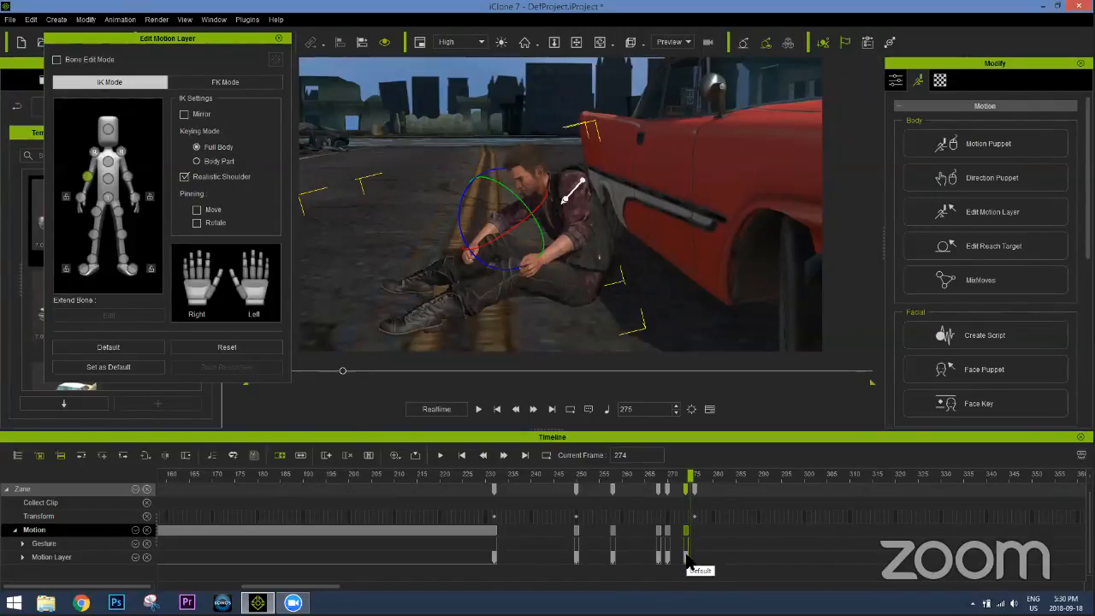
# At the frame 270 motion layer key, rotate the character's chest backward so he leans against the car
pyautogui.click(662, 476)
pyautogui.moveTo(644, 476); pyautogui.dragTo(622, 476)
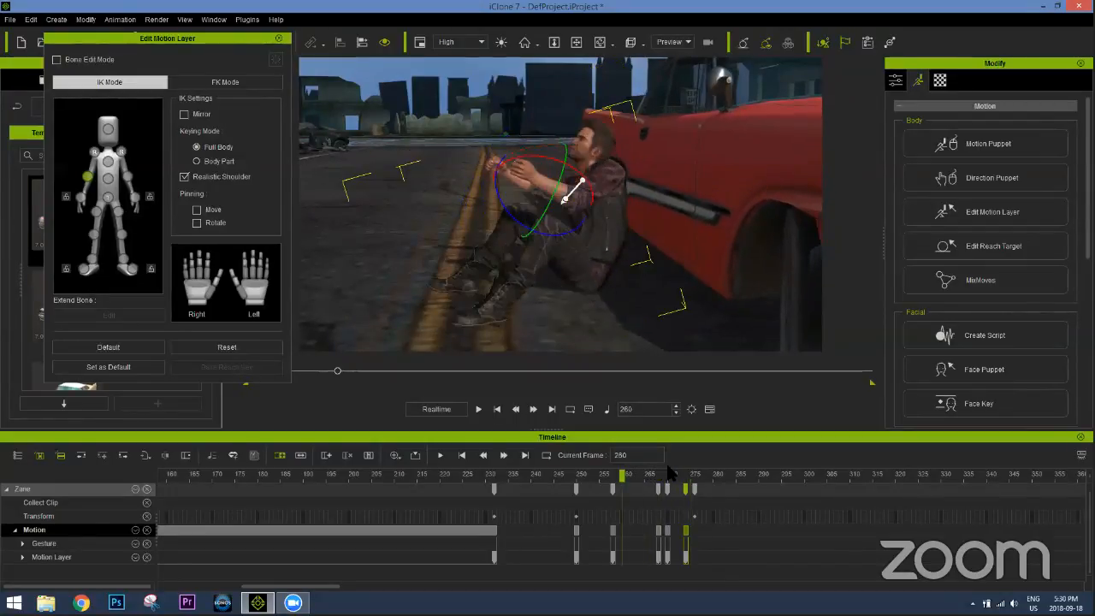
pyautogui.click(684, 476)
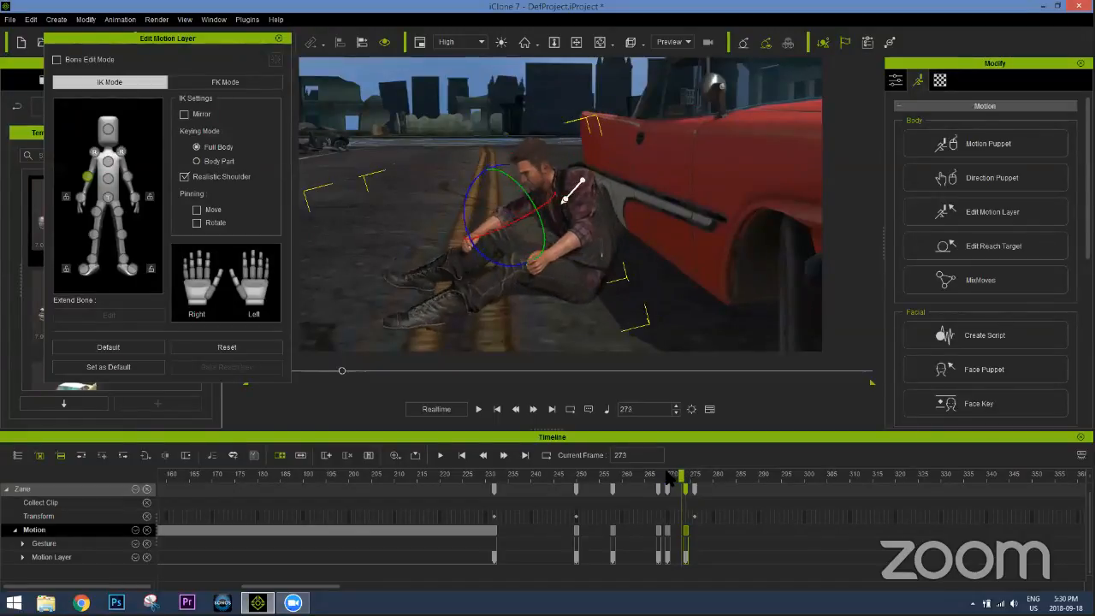
pyautogui.click(670, 477)
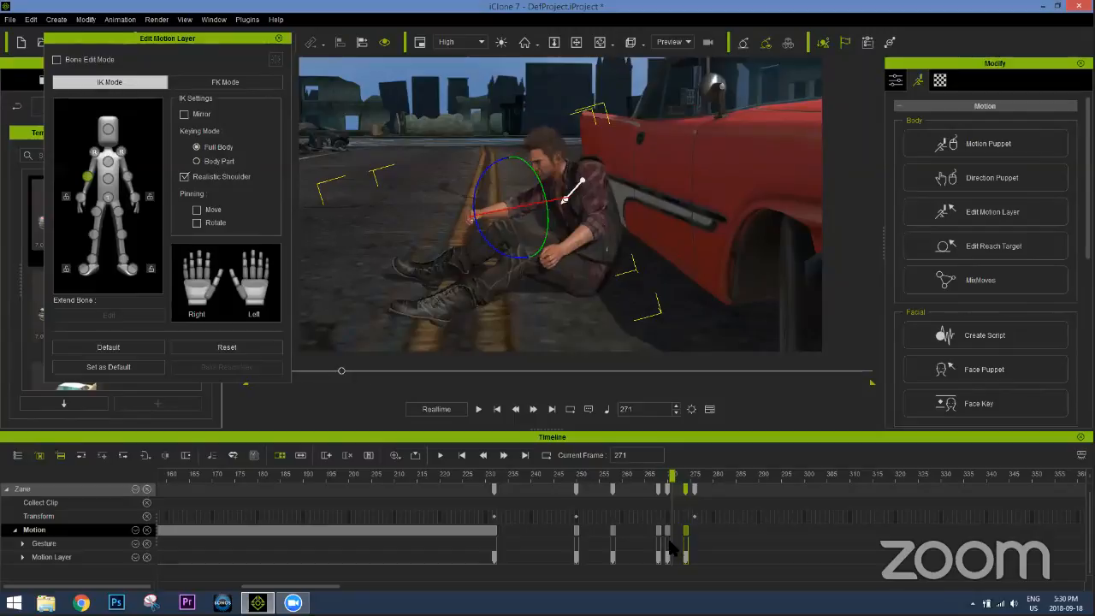
pyautogui.click(666, 557)
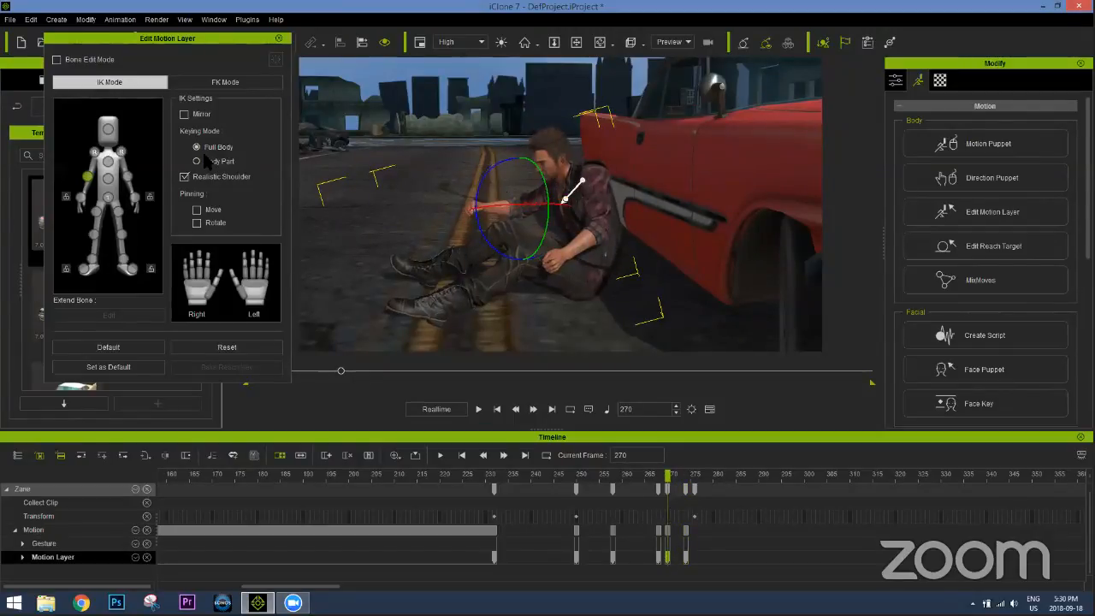
pyautogui.click(109, 162)
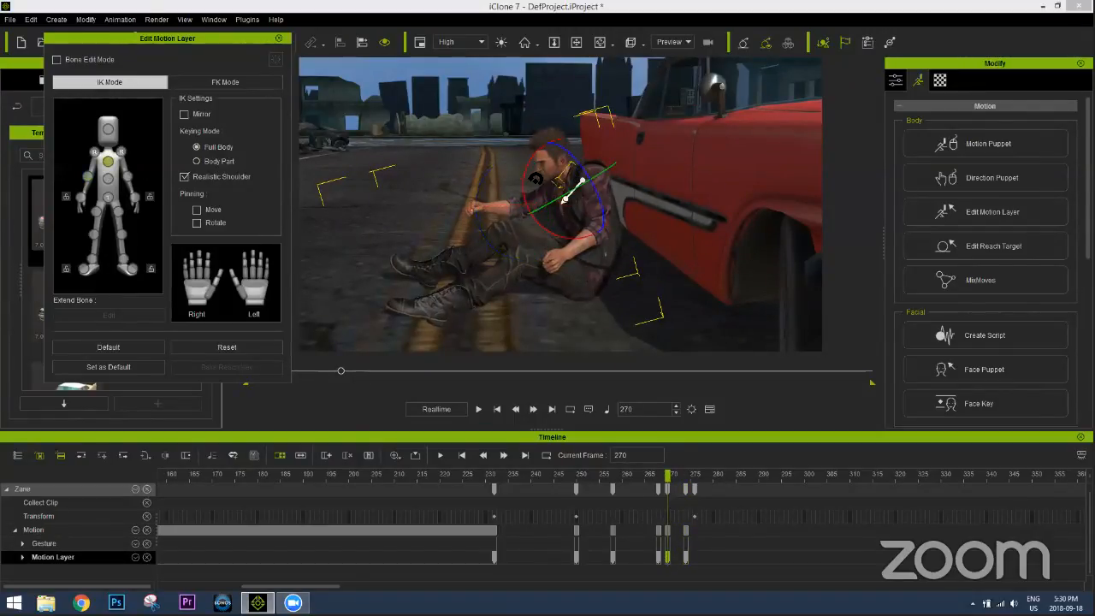
pyautogui.moveTo(524, 172); pyautogui.dragTo(531, 162)
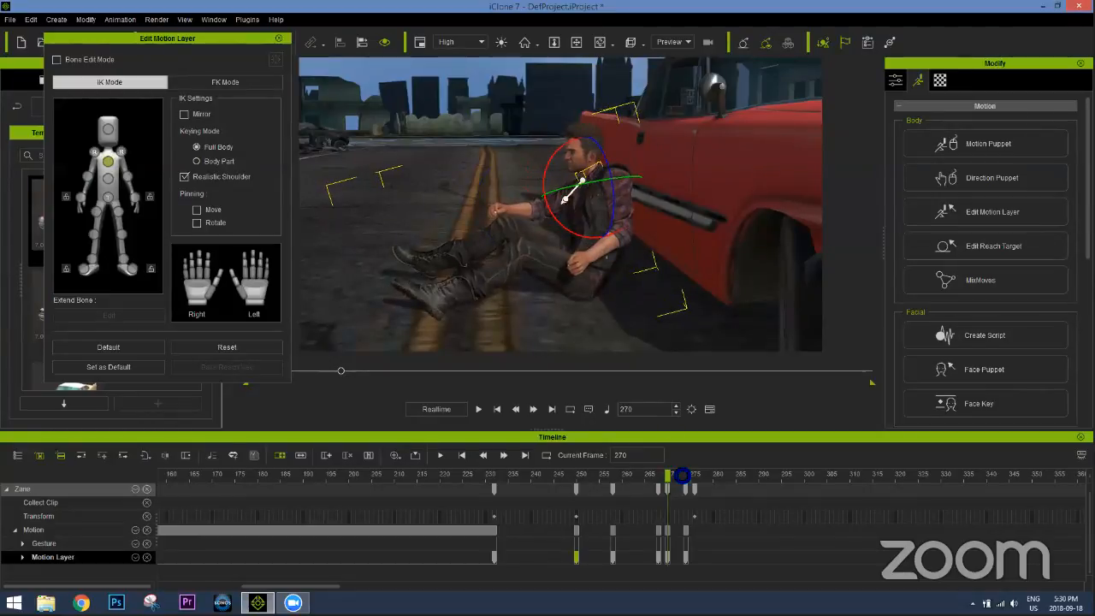
# Scrub and play back the revised slump, and close the motion layer editor
pyautogui.moveTo(616, 474); pyautogui.dragTo(698, 470)
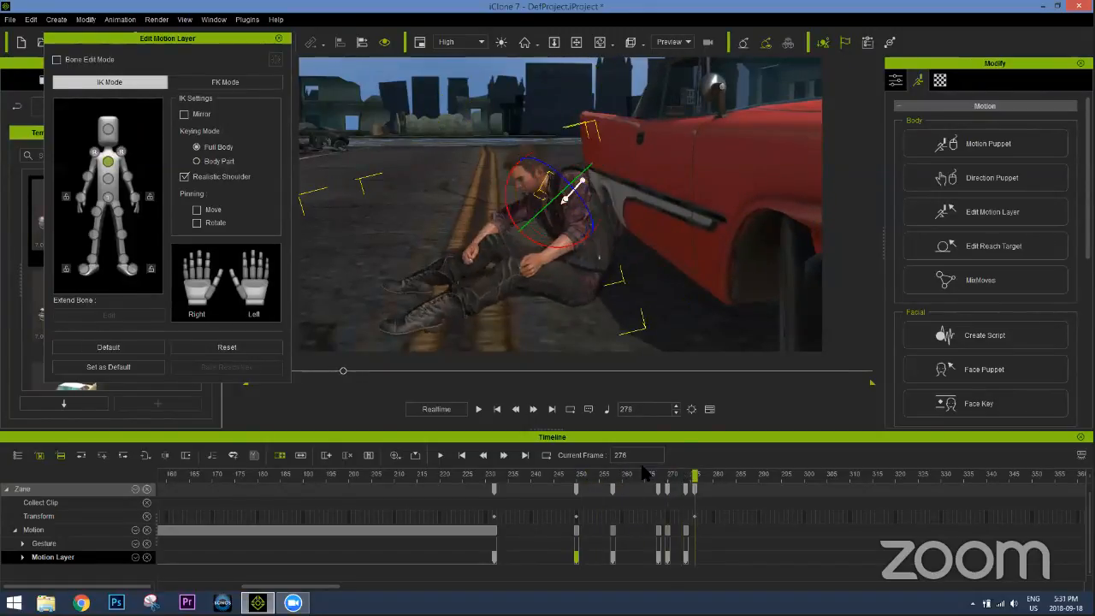
pyautogui.press('space')
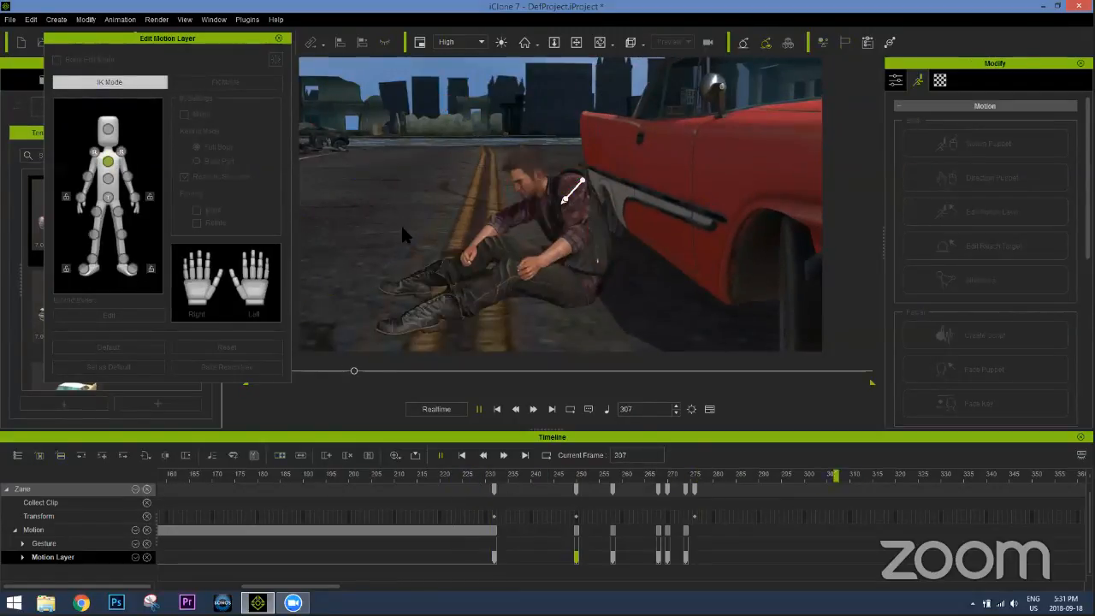
pyautogui.press('space')
pyautogui.click(278, 38)
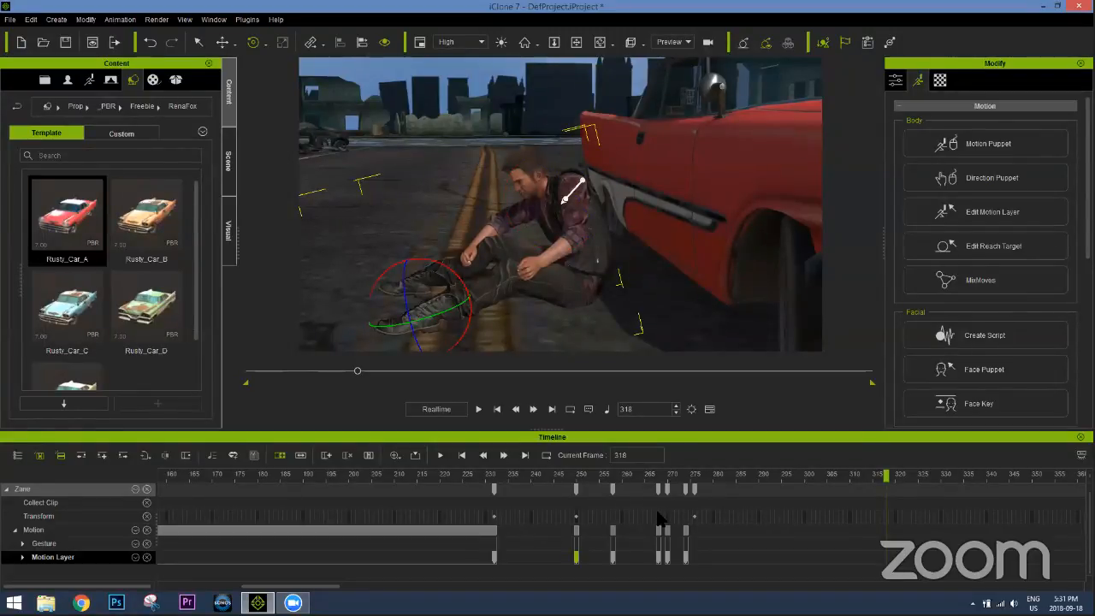
# Go to frame 250 with both character and car in view, and hide the timeline
pyautogui.click(577, 475)
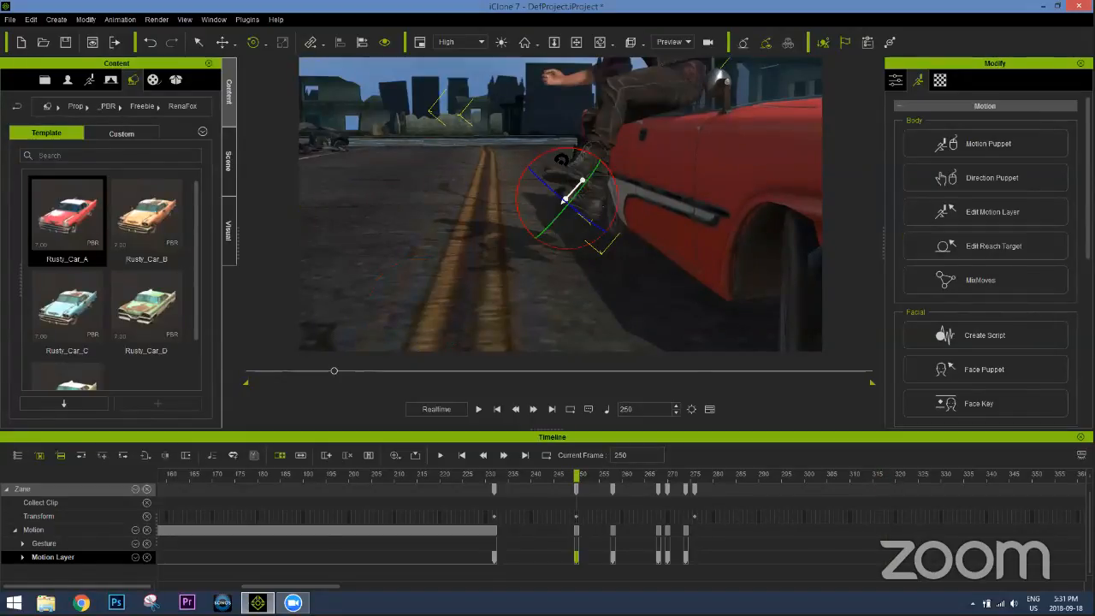
pyautogui.scroll(-1, 596, 182)
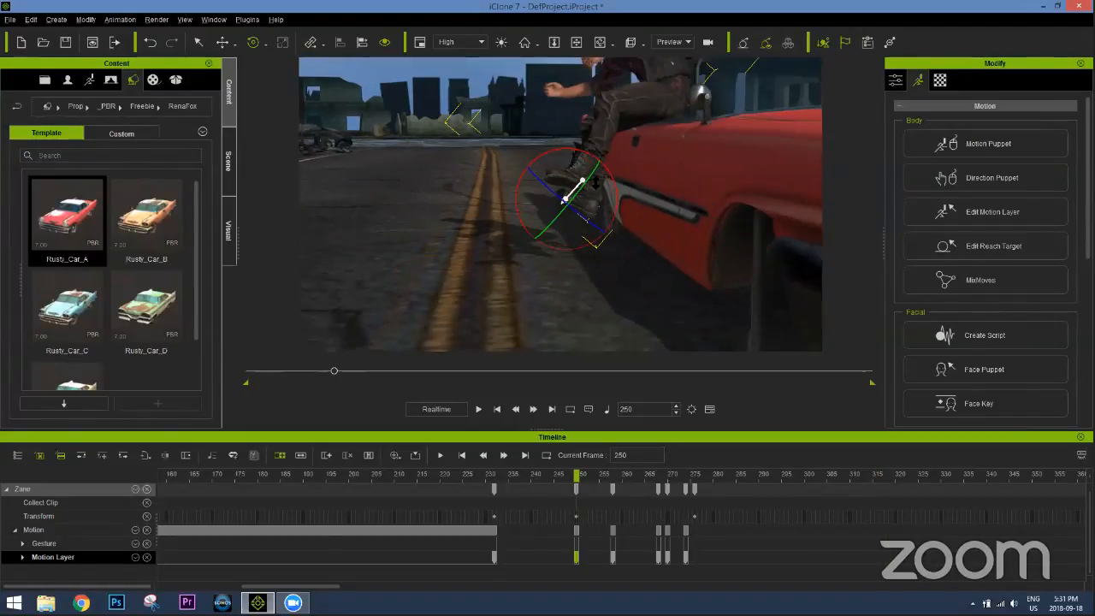
pyautogui.scroll(-1, 596, 182)
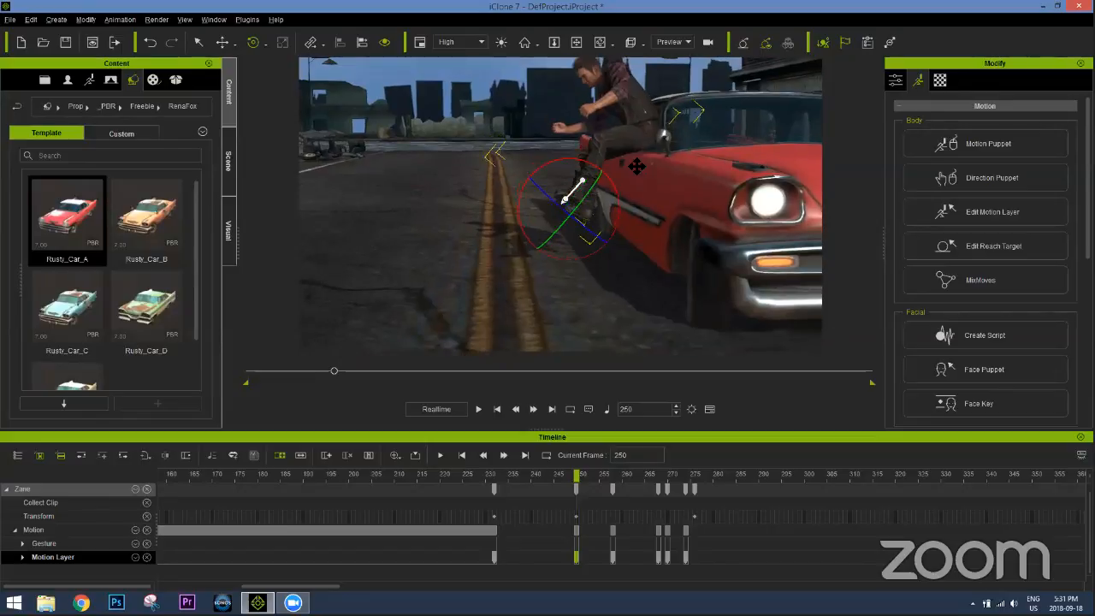
pyautogui.scroll(-1, 633, 192)
pyautogui.scroll(-3, 634, 191)
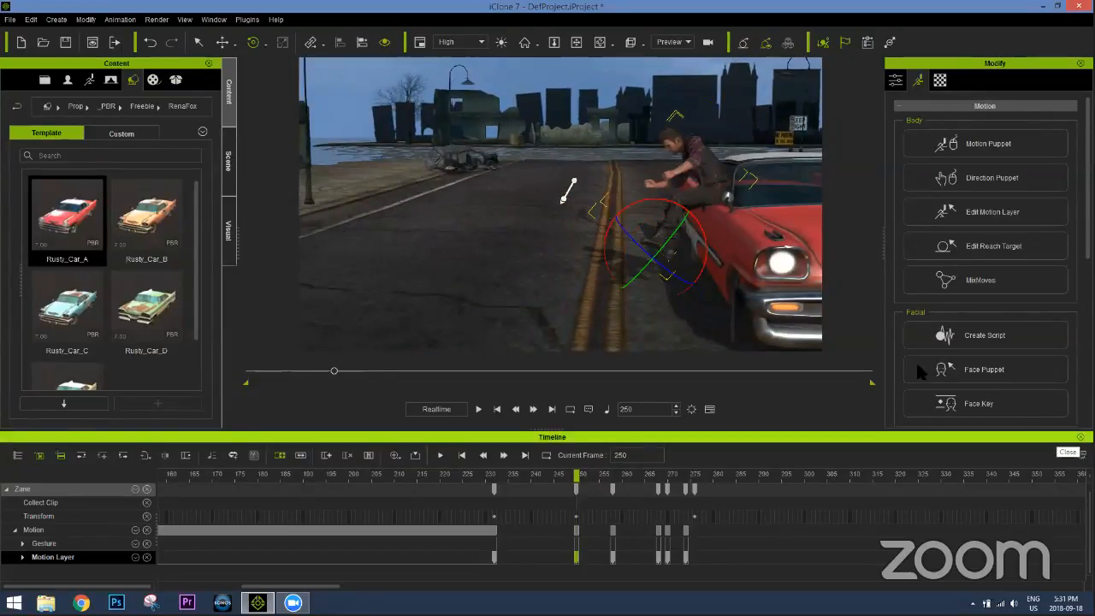
pyautogui.press('F3')
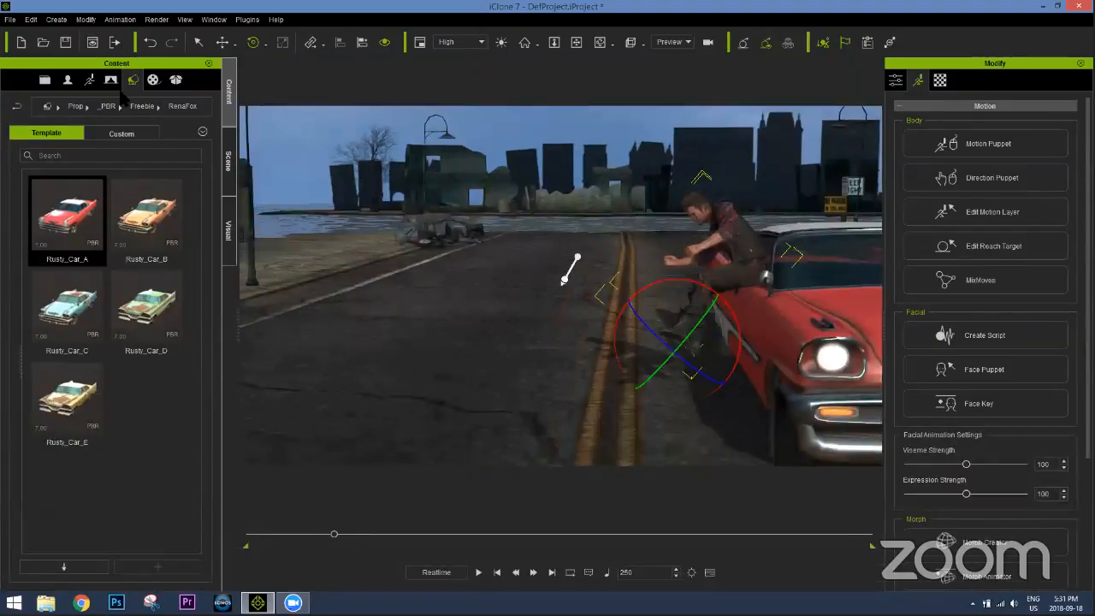
# Browse the prop content to the Particle library's PopcornFX Library 40 and open its 3_Weapons and Explosives folder
pyautogui.click(48, 107)
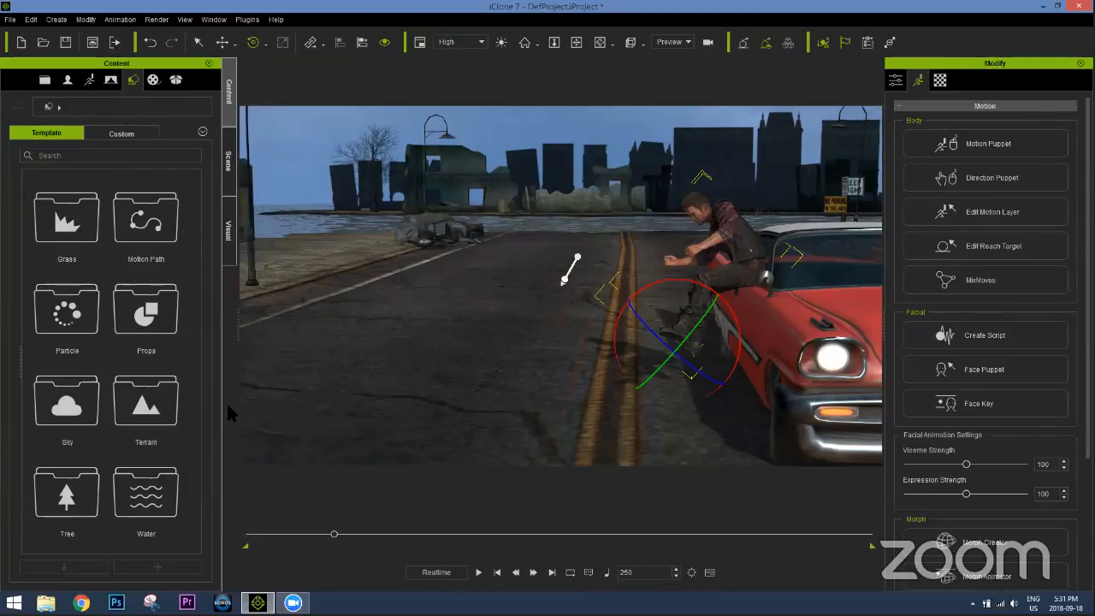
pyautogui.doubleClick(62, 315)
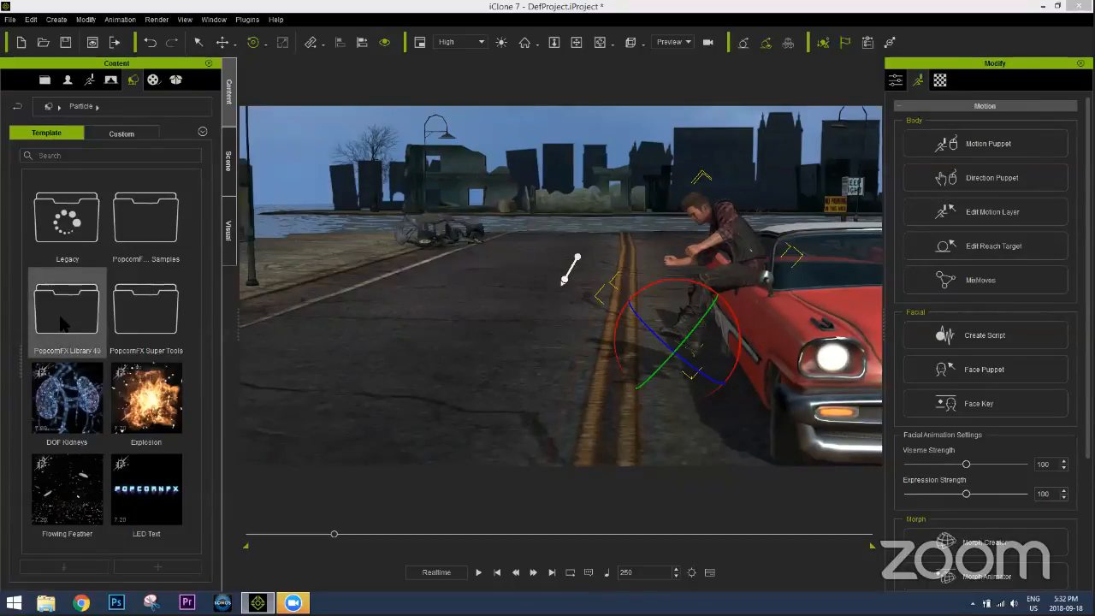
pyautogui.doubleClick(91, 295)
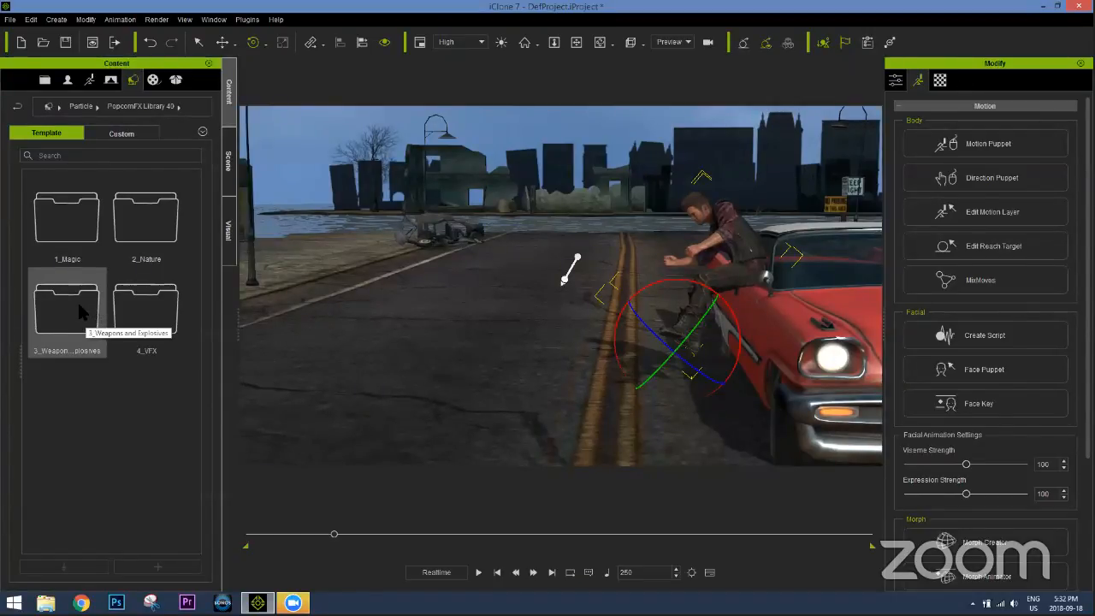
pyautogui.doubleClick(77, 300)
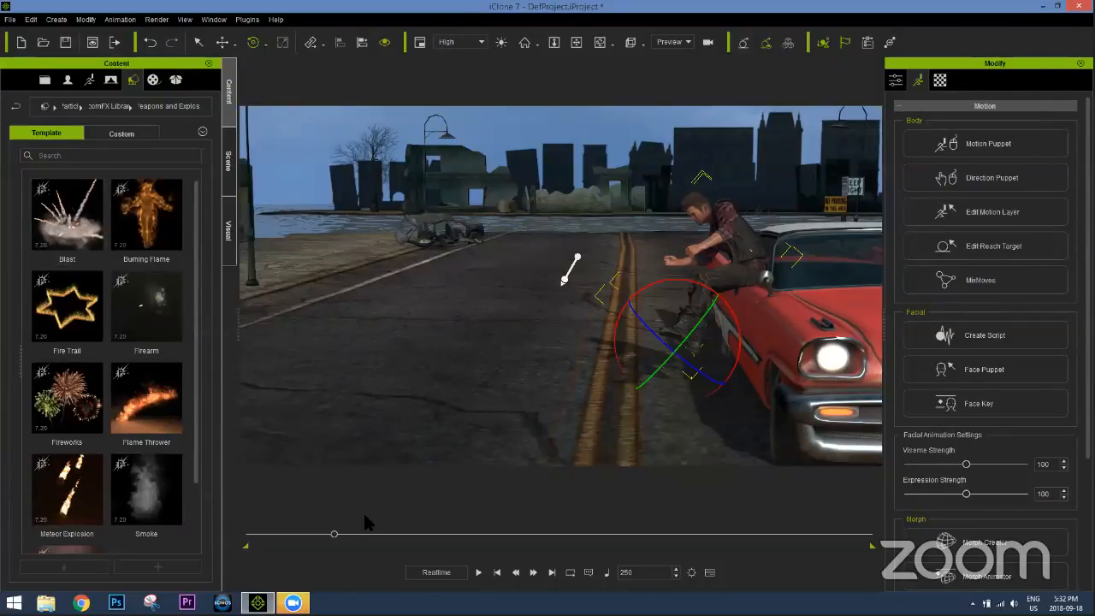
# Place the Blast particle effect on the road beside the character at a frame just before he hits the car
pyautogui.moveTo(329, 533); pyautogui.dragTo(329, 531)
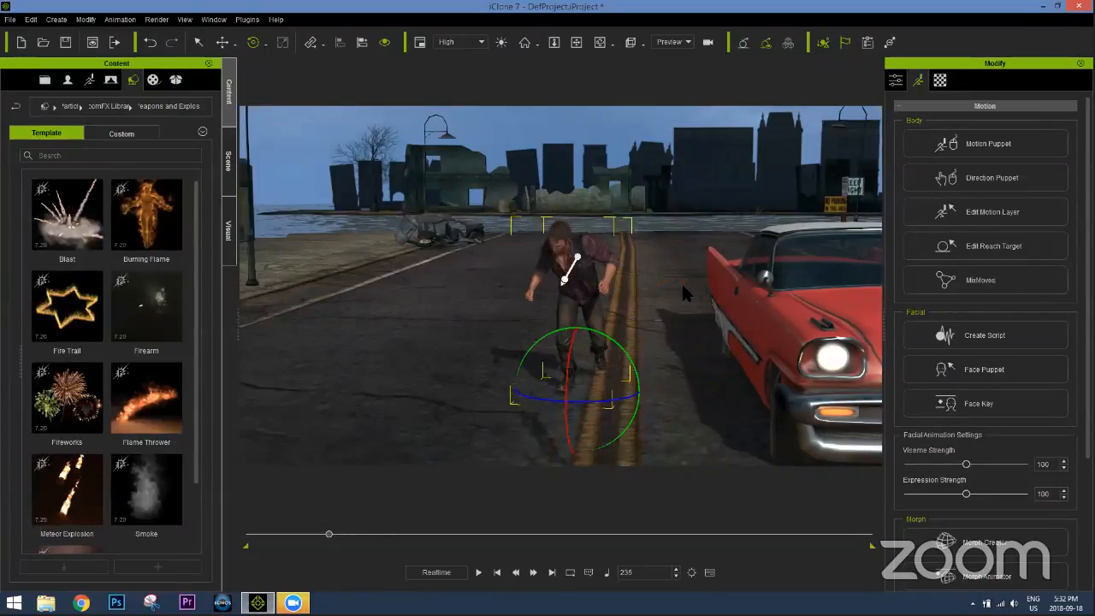
pyautogui.moveTo(605, 346); pyautogui.dragTo(633, 340, button='middle')
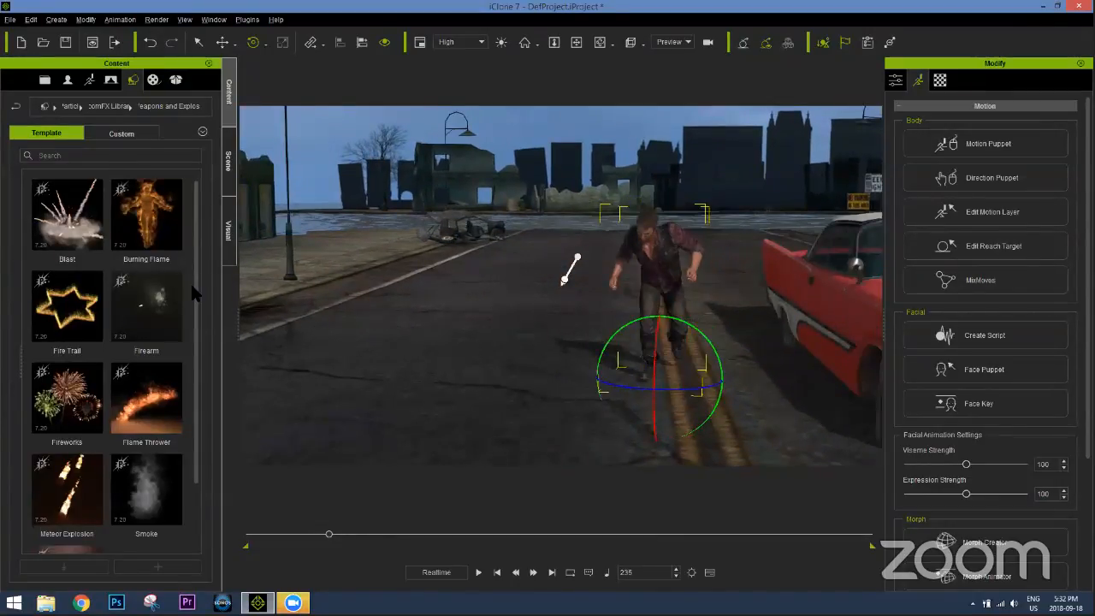
pyautogui.moveTo(67, 221); pyautogui.dragTo(536, 392)
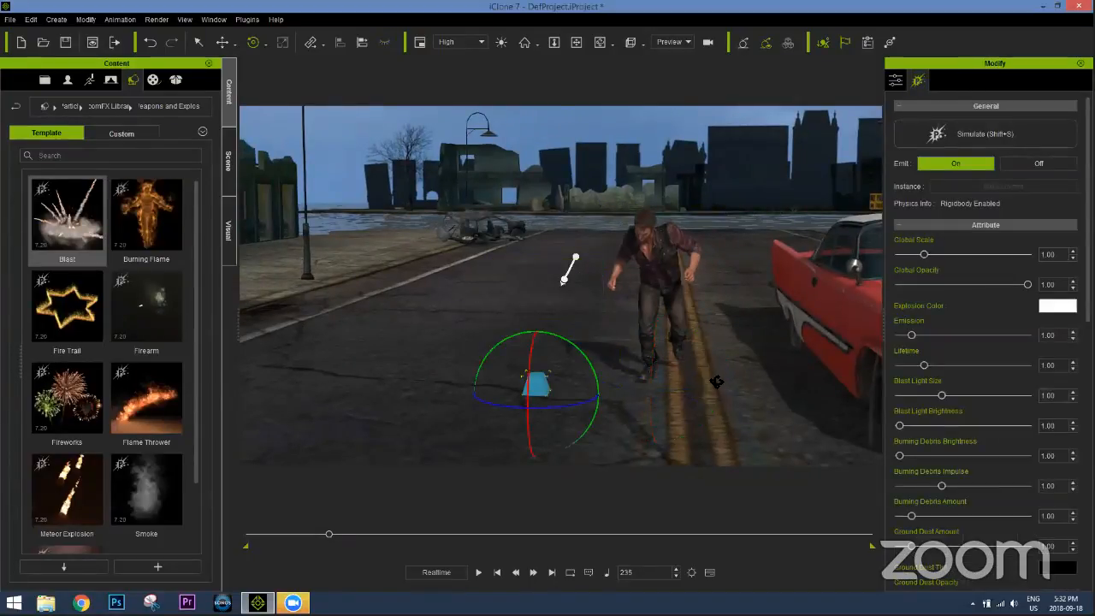
pyautogui.moveTo(672, 389); pyautogui.dragTo(579, 434, button='right')
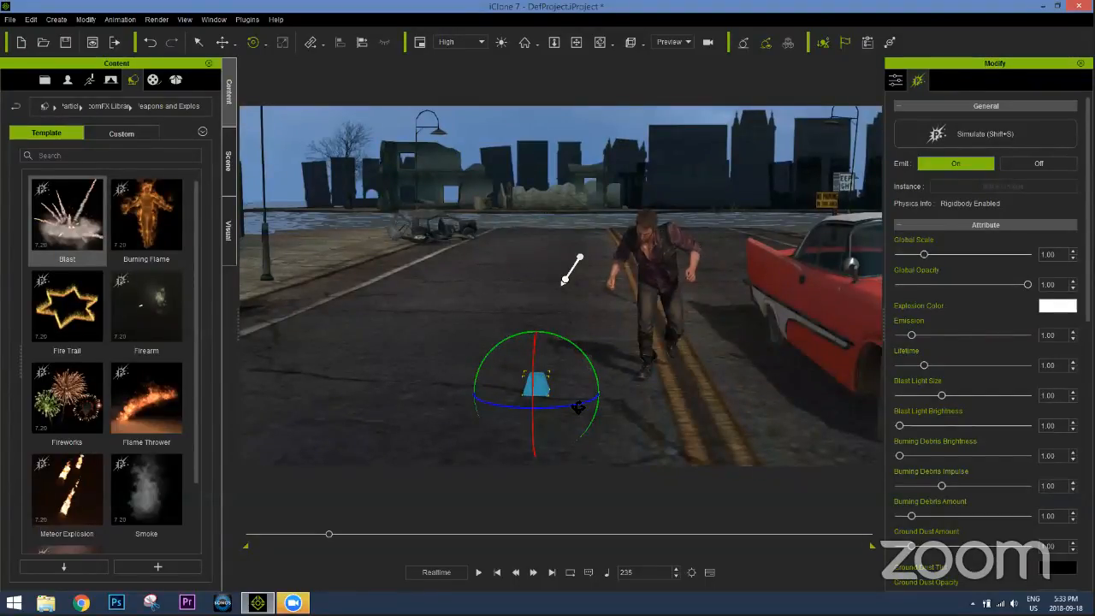
pyautogui.moveTo(579, 409); pyautogui.dragTo(580, 408, button='right')
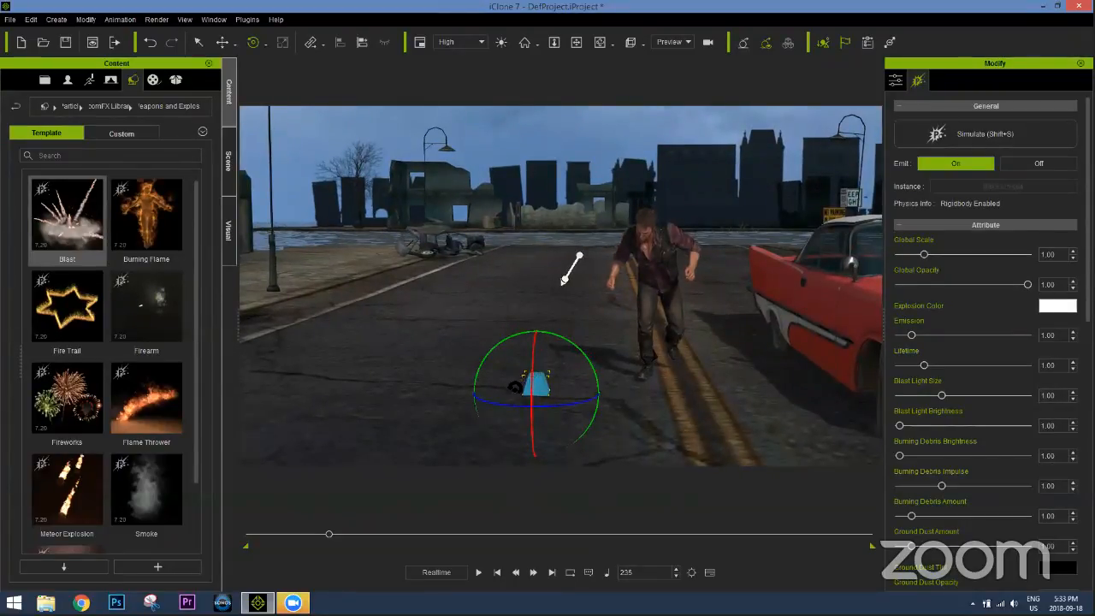
# Remove the object animation from the Blast effect, play the scene from the first frame, and return to frame 1
pyautogui.rightClick(542, 386)
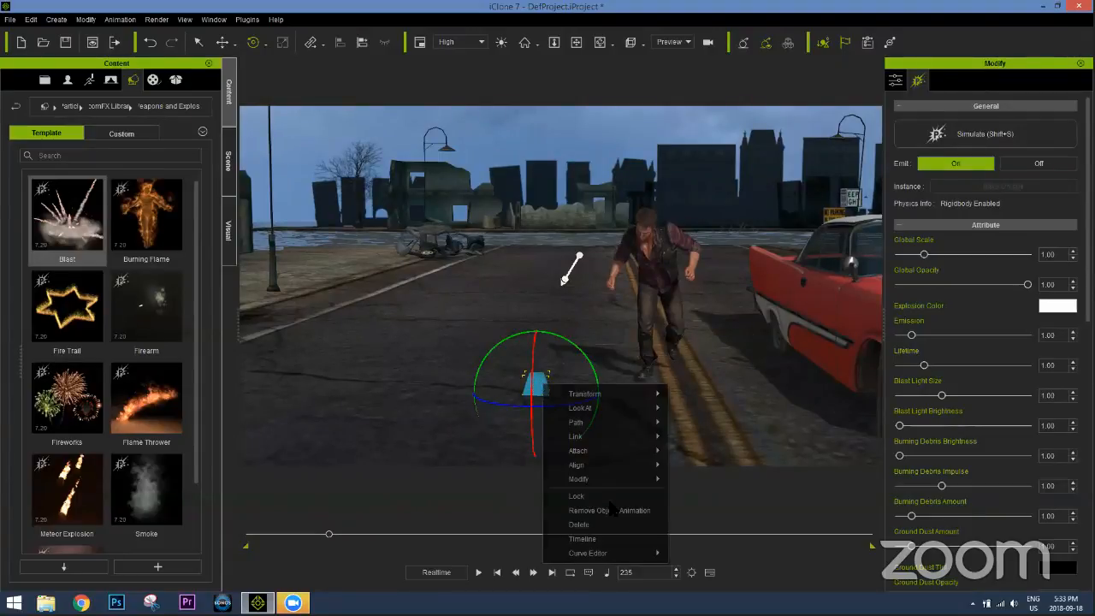
pyautogui.click(610, 509)
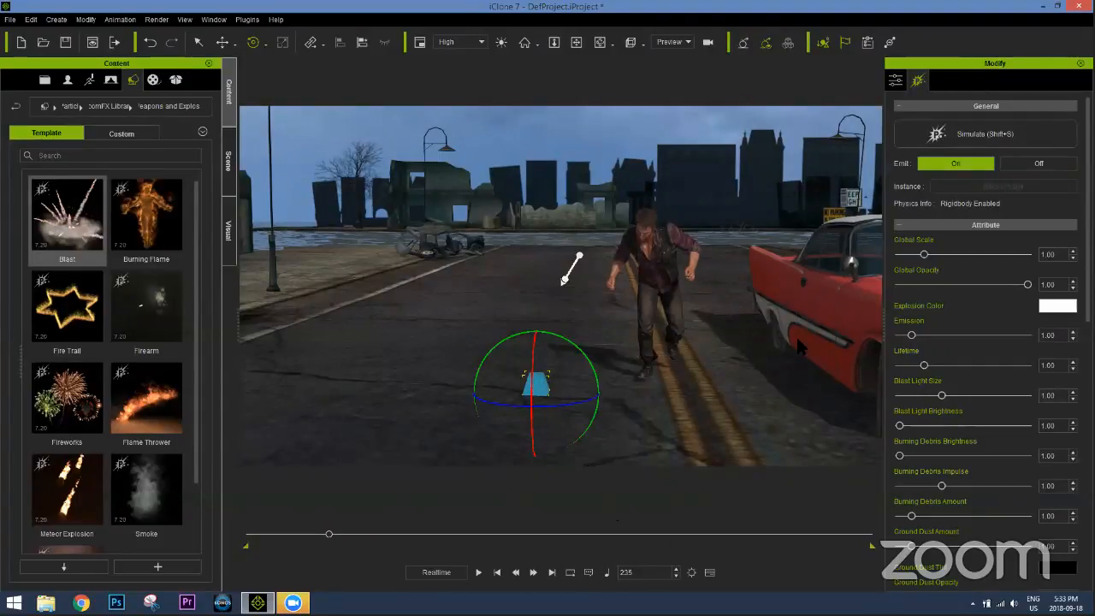
pyautogui.moveTo(328, 535); pyautogui.dragTo(247, 534)
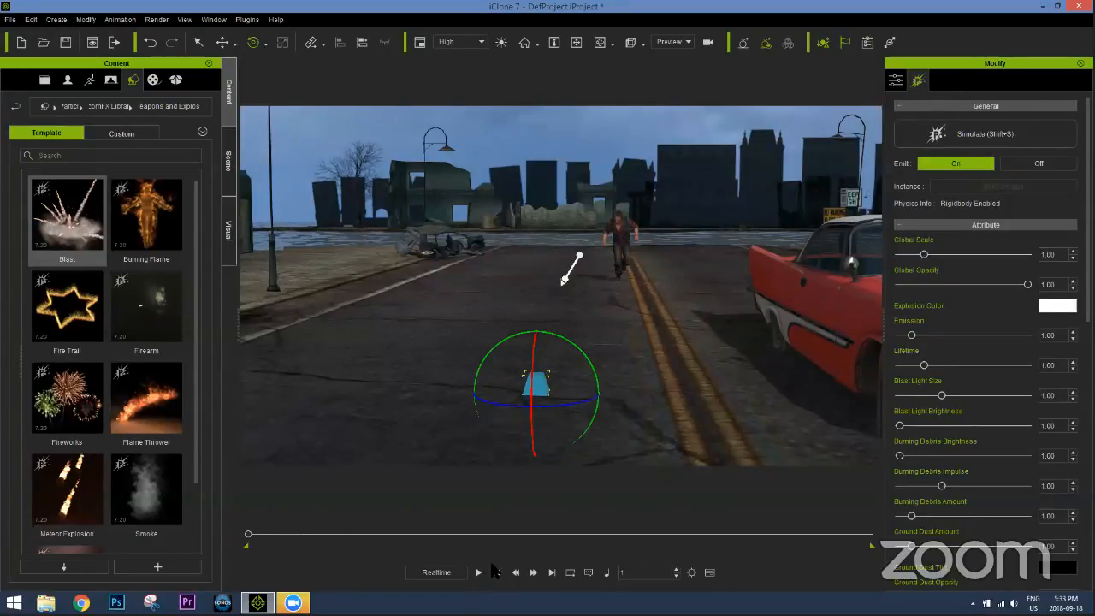
pyautogui.click(478, 572)
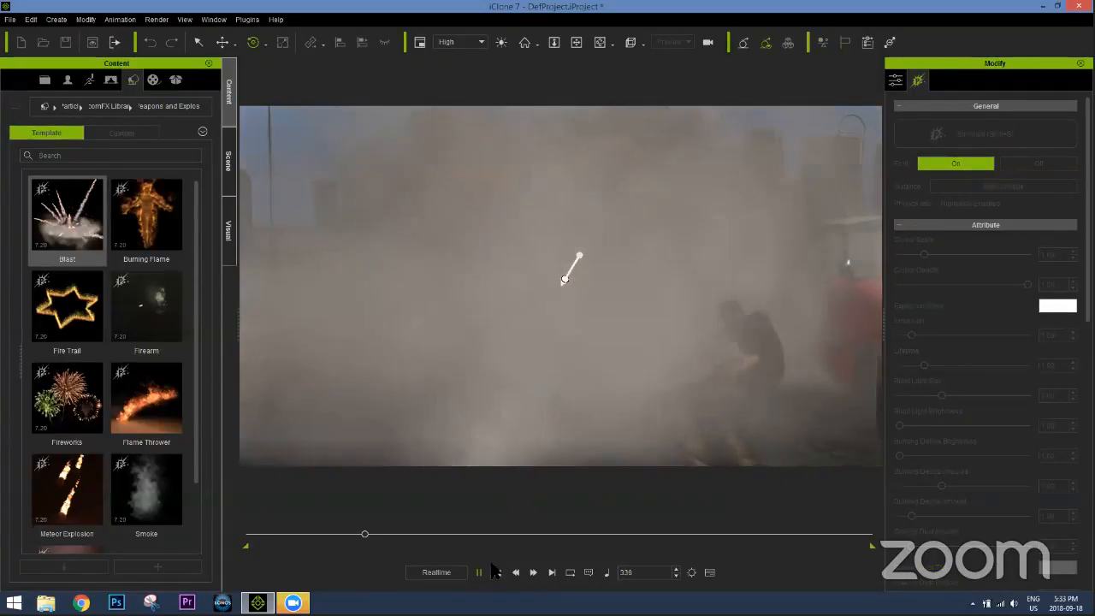
pyautogui.click(497, 572)
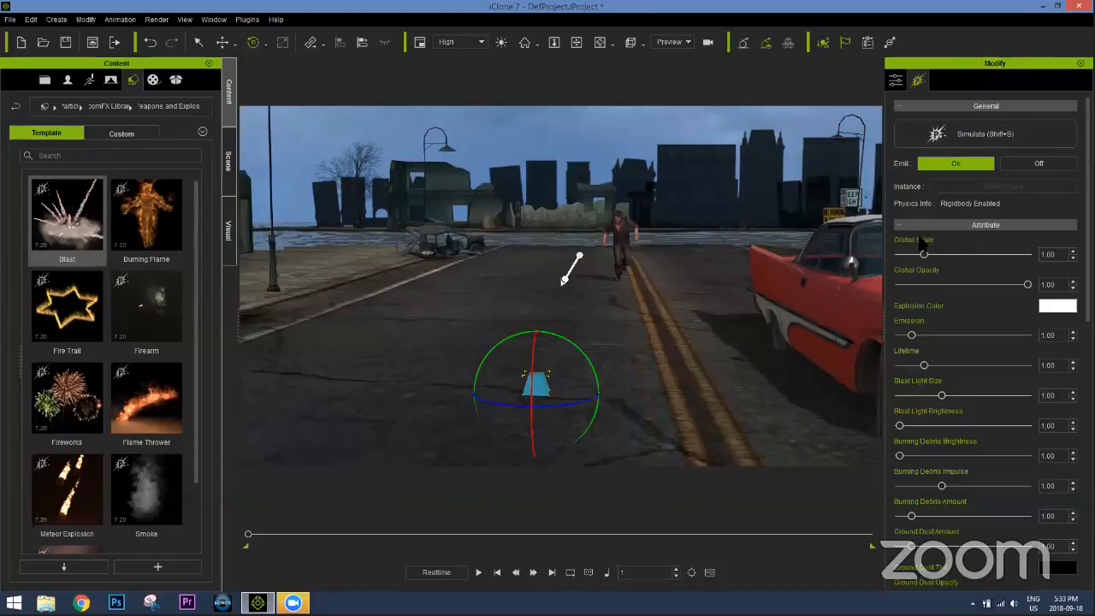
# Turn the Blast effect's emission off at frame 1 and play the scene to the character's impact with the car
pyautogui.click(1032, 164)
pyautogui.click(478, 572)
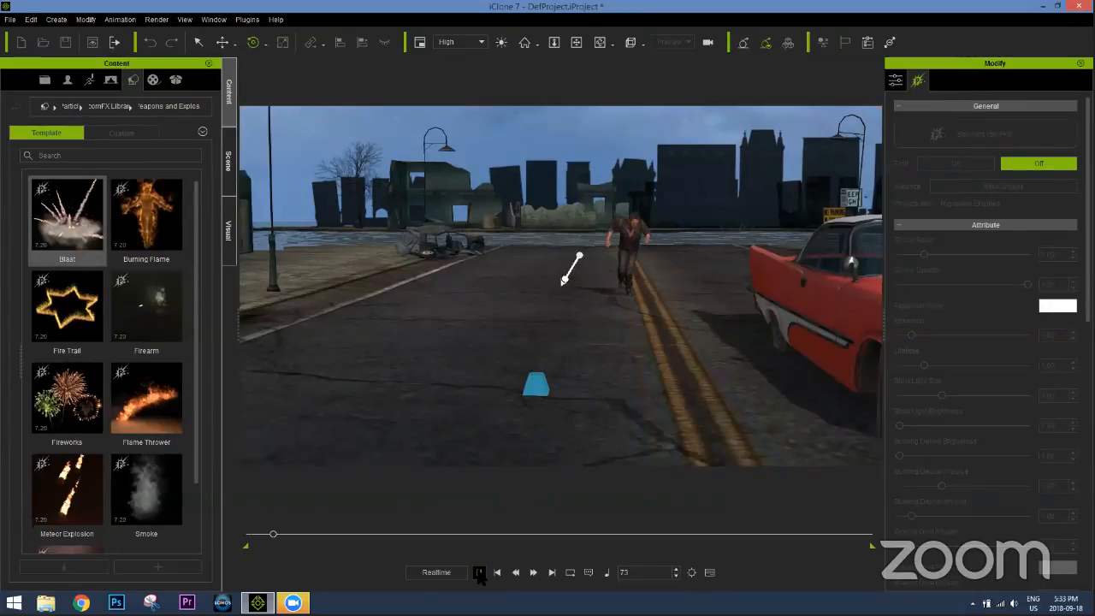
pyautogui.click(479, 573)
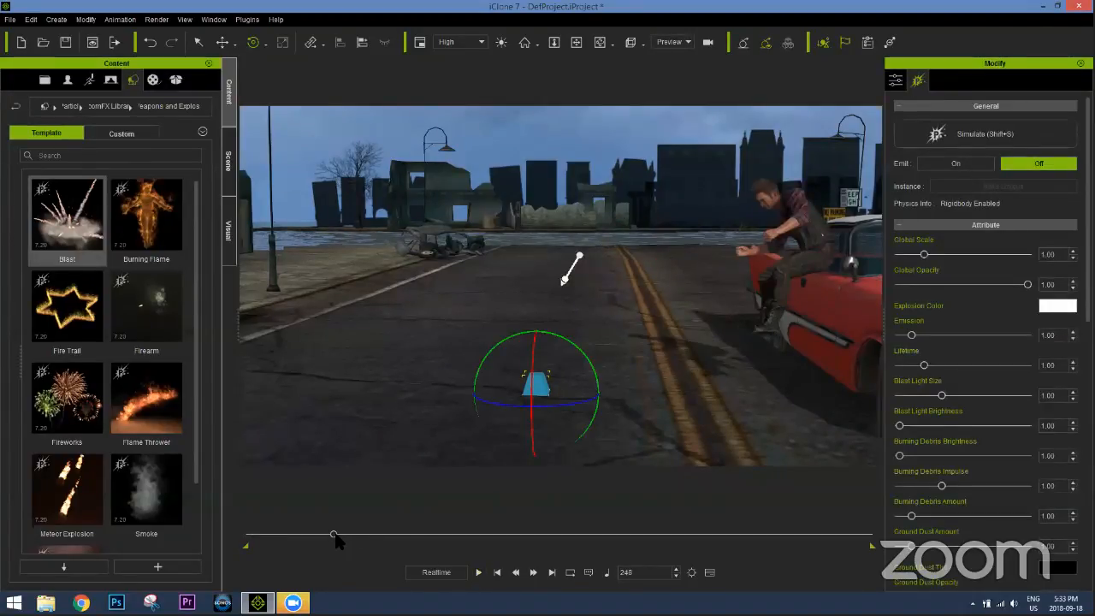
# Turn the Blast effect's emission on at frame 228, play the explosion, and turn emission off at frame 357
pyautogui.moveTo(332, 535); pyautogui.dragTo(328, 536)
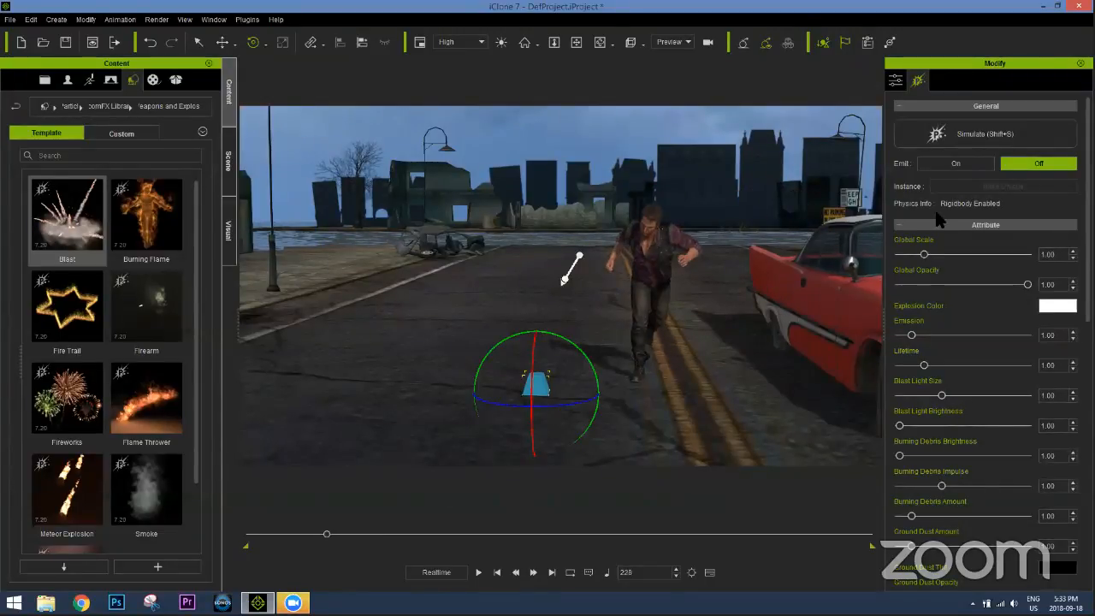
pyautogui.click(953, 166)
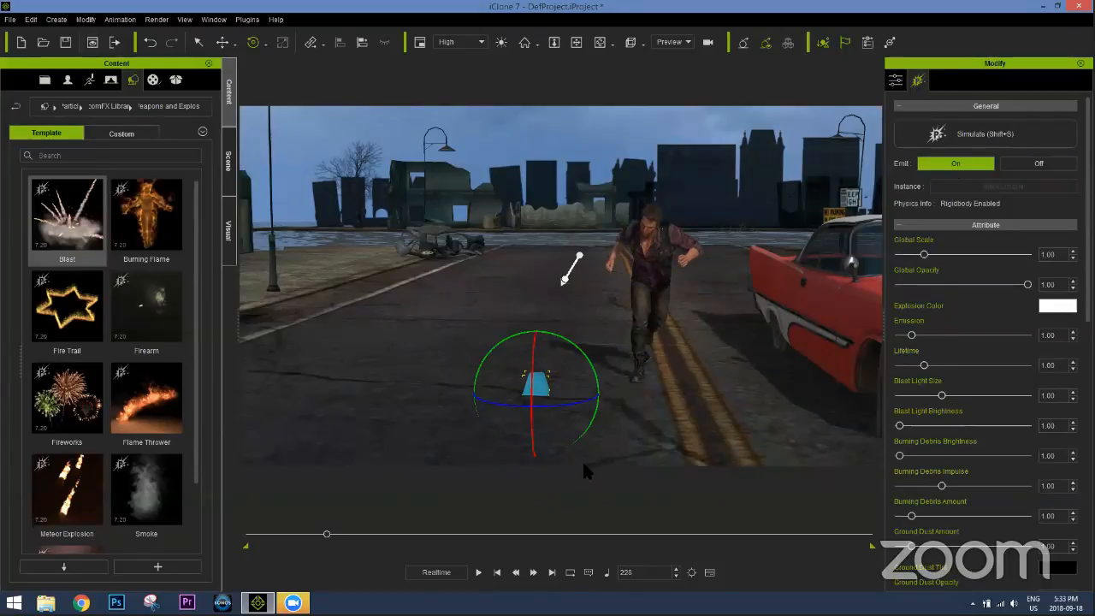
pyautogui.click(479, 572)
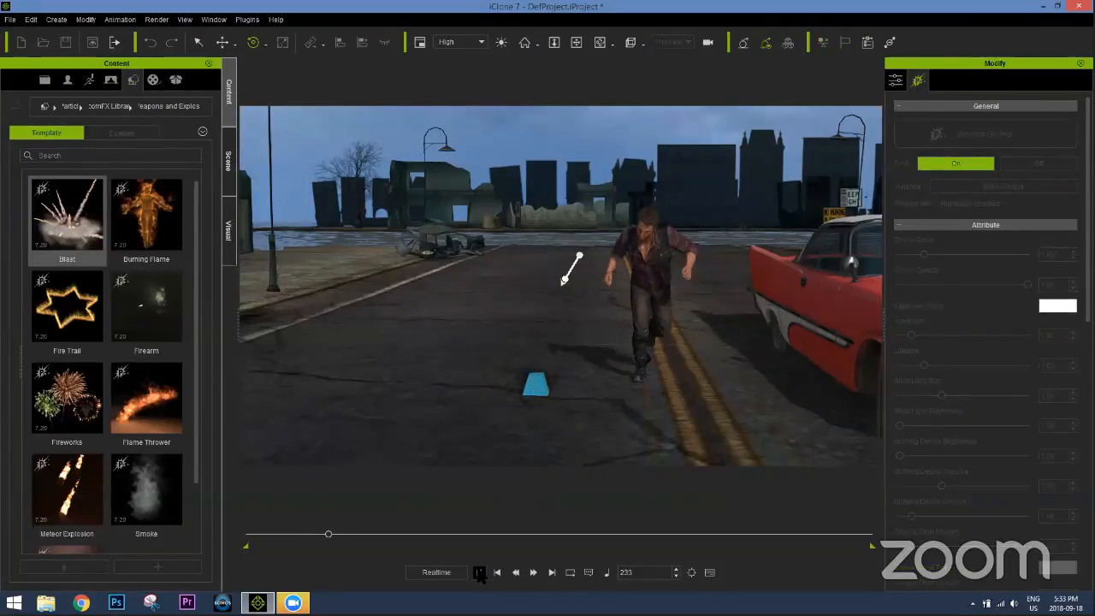
pyautogui.click(479, 572)
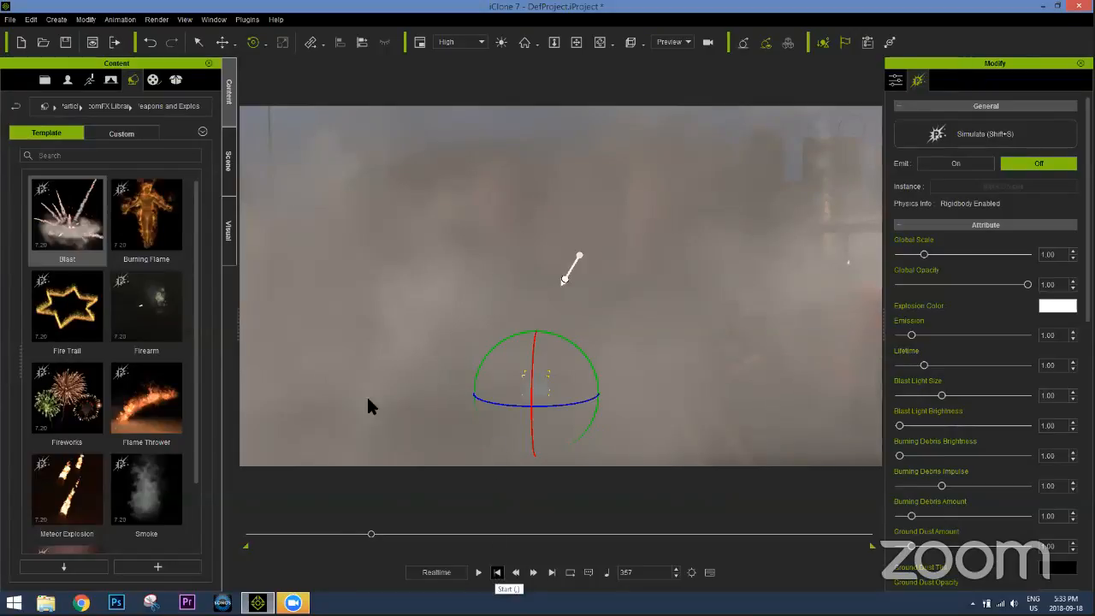
# Show the timeline and display the Emit track for the Blast effect
pyautogui.press('F3')
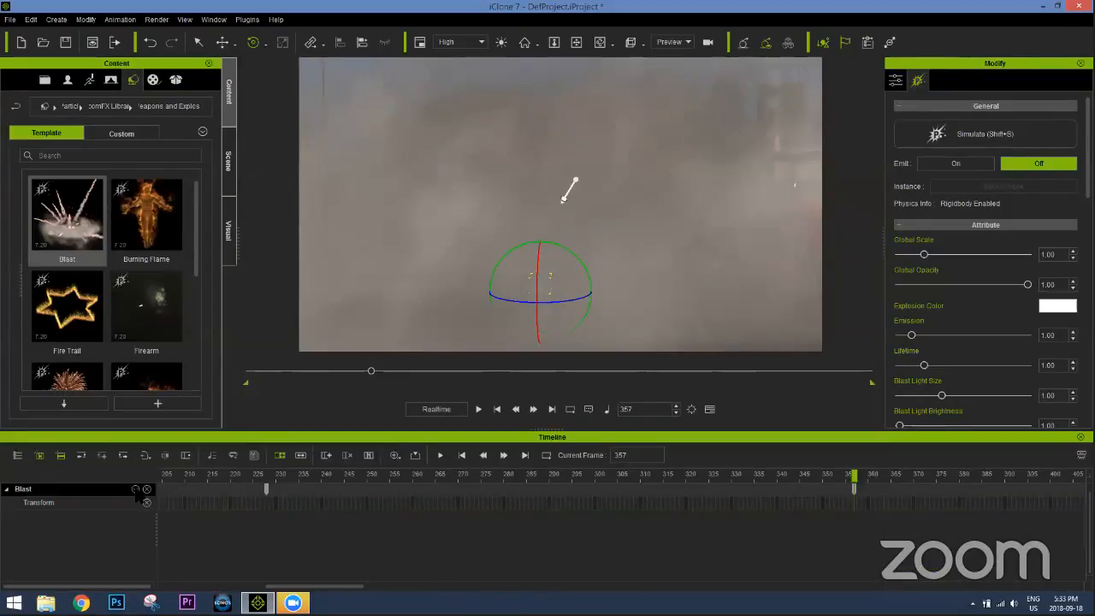
pyautogui.click(135, 489)
pyautogui.click(144, 512)
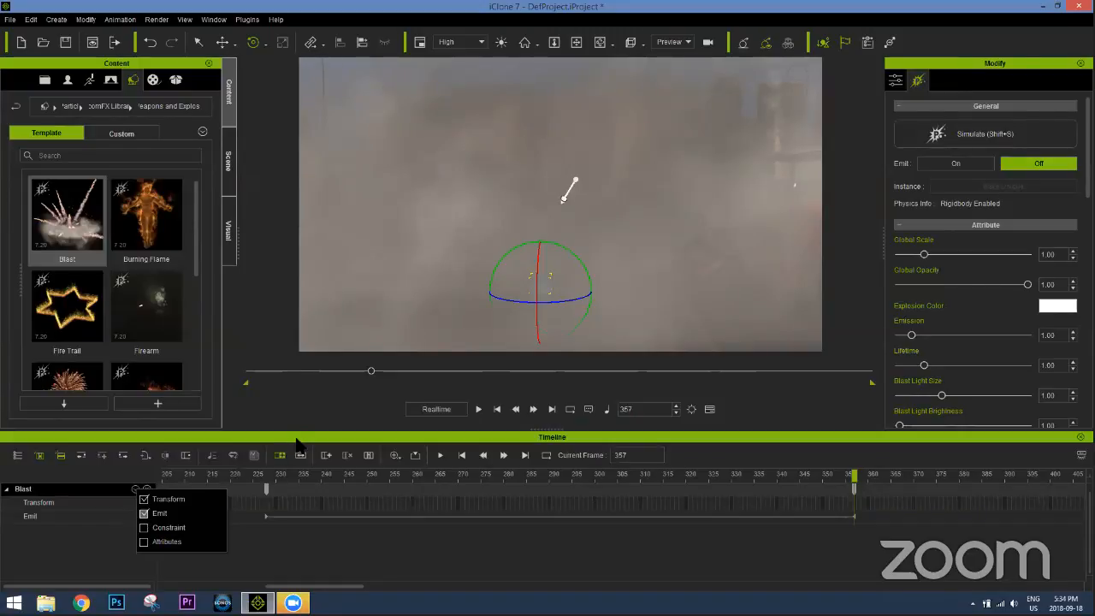
# Play back the explosion from frame 227, and replay the whole scene from the first frame
pyautogui.click(267, 477)
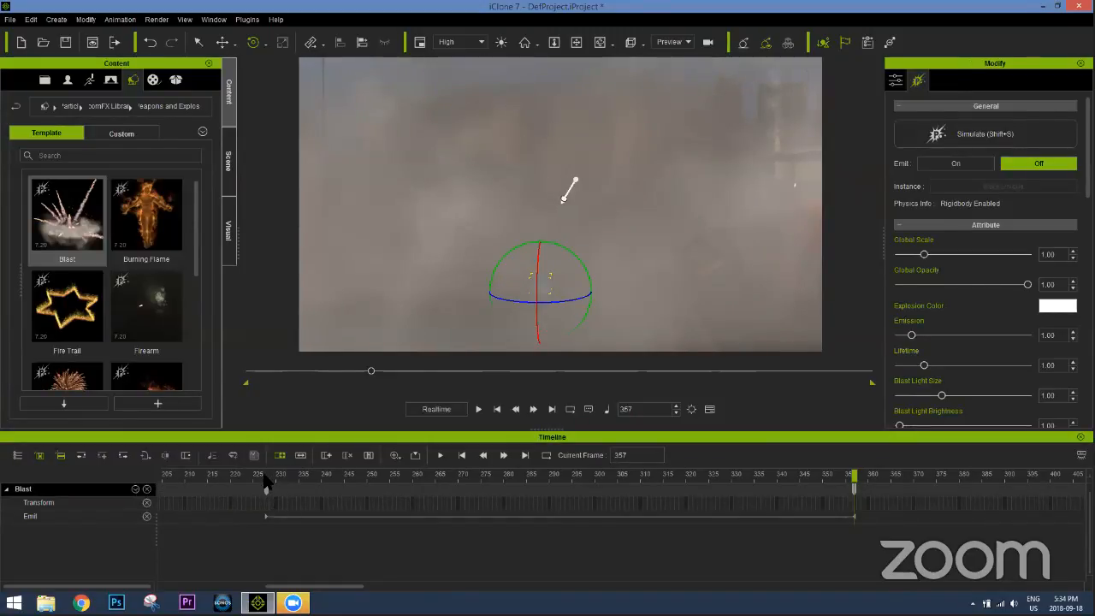
pyautogui.press('Left')
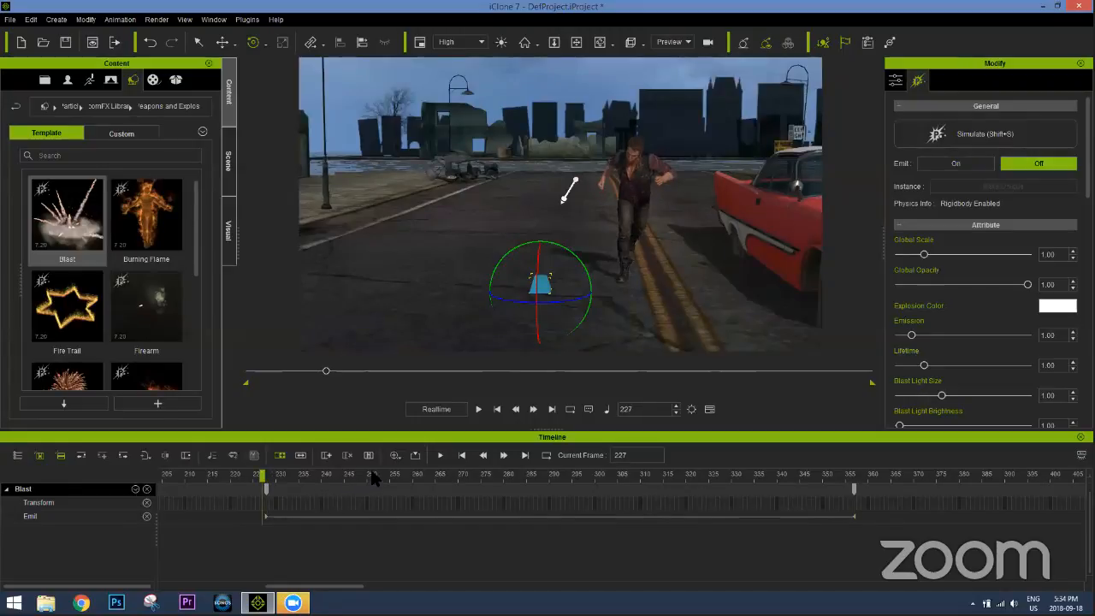
pyautogui.press('space')
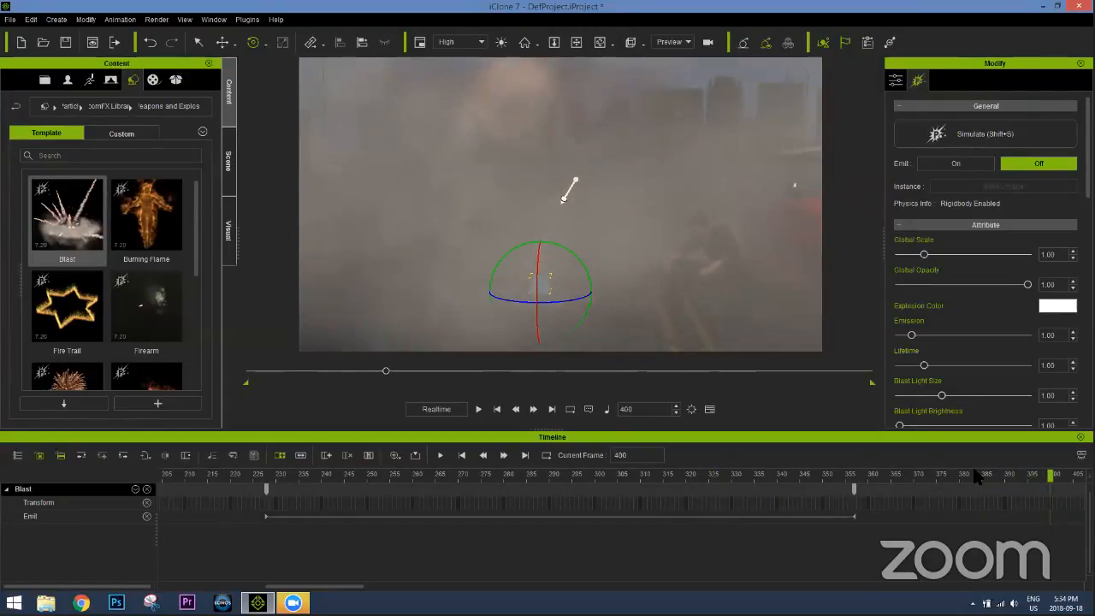
pyautogui.click(970, 472)
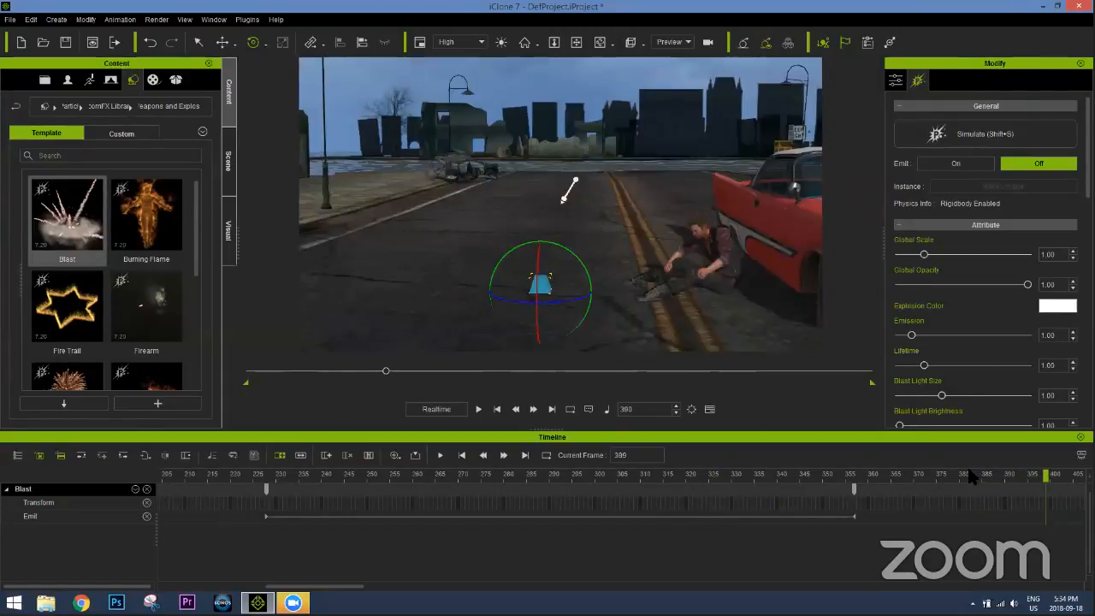
pyautogui.click(497, 410)
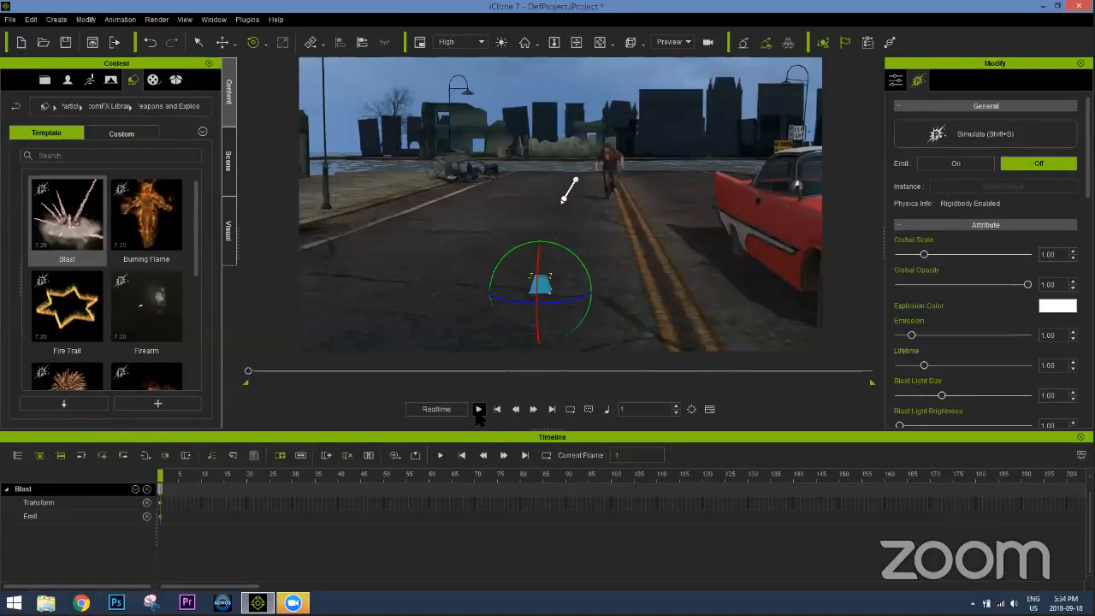
pyautogui.click(478, 409)
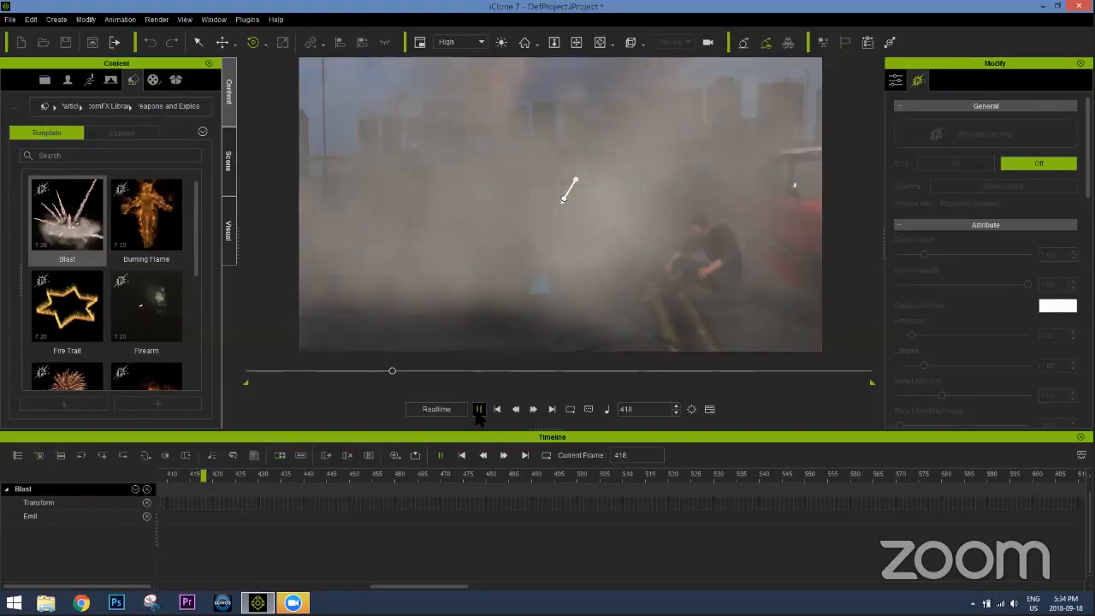
pyautogui.click(478, 410)
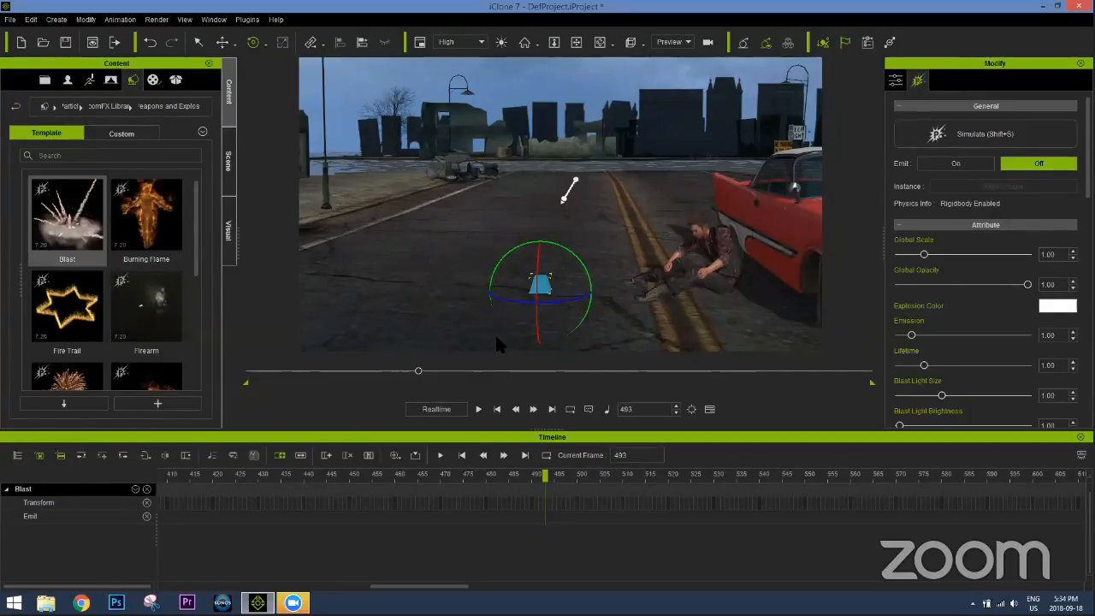
# Scrub back through the Blast effect's Emit keys and stop at frame 241 during the explosion
pyautogui.moveTo(423, 373); pyautogui.dragTo(368, 372)
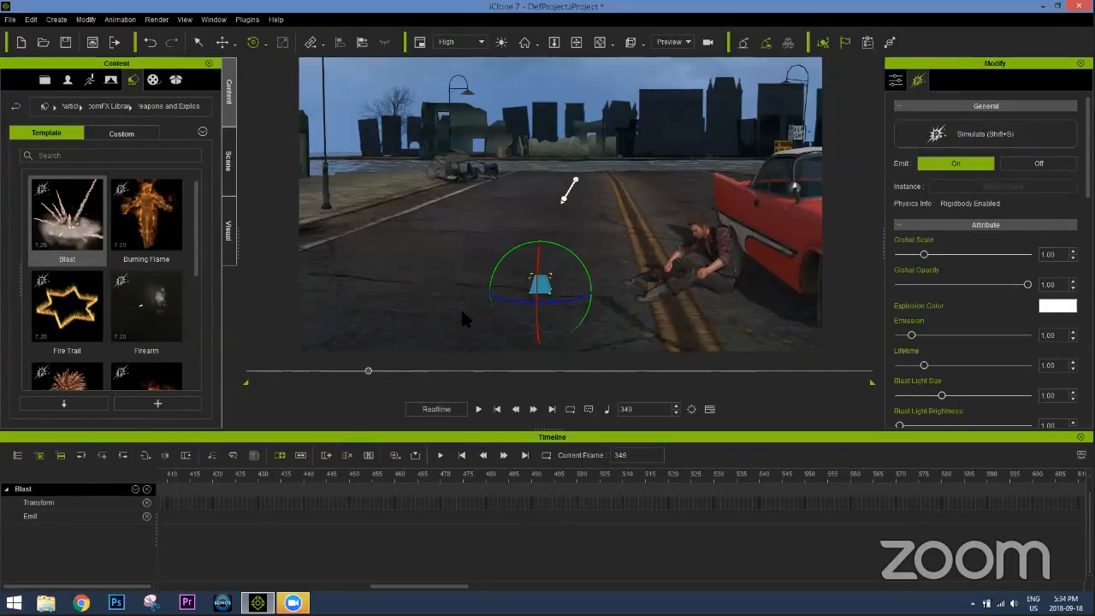
pyautogui.scroll(-3, 331, 510)
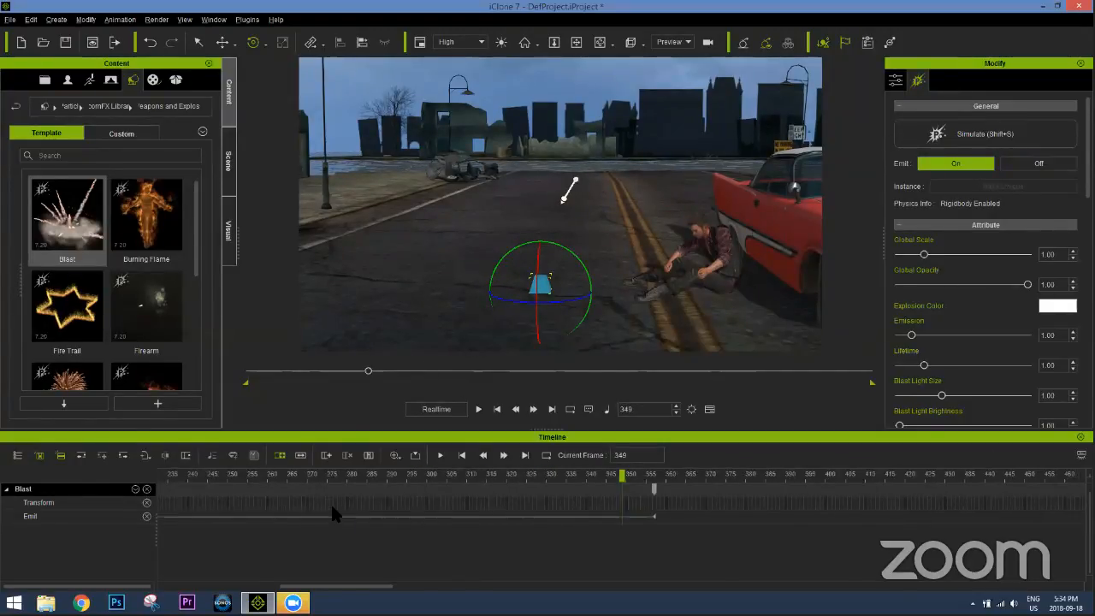
pyautogui.click(512, 473)
pyautogui.moveTo(436, 474); pyautogui.dragTo(377, 473)
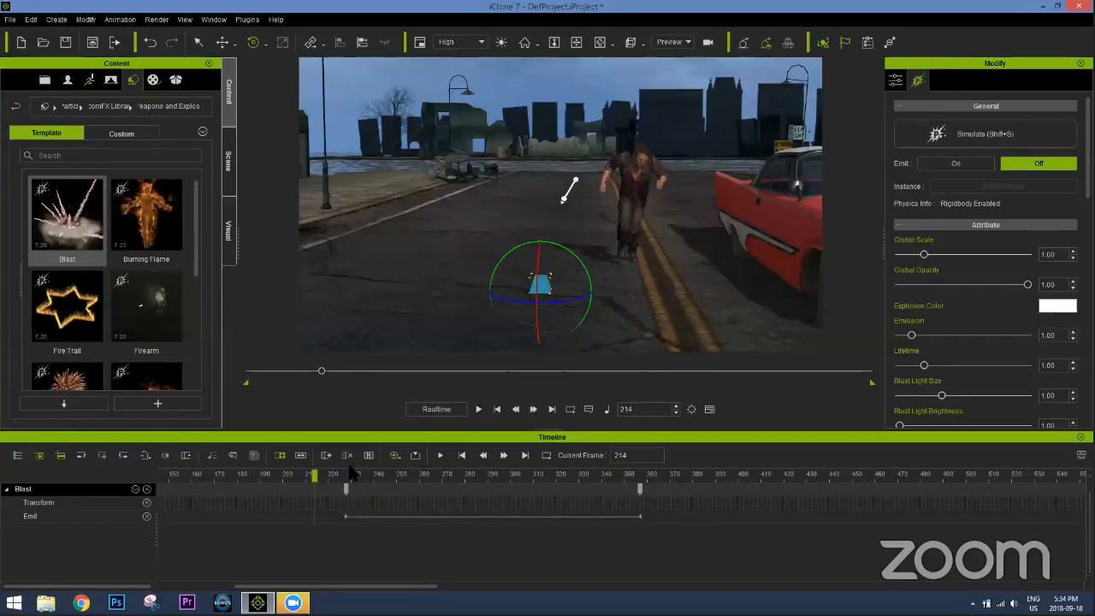
pyautogui.click(358, 473)
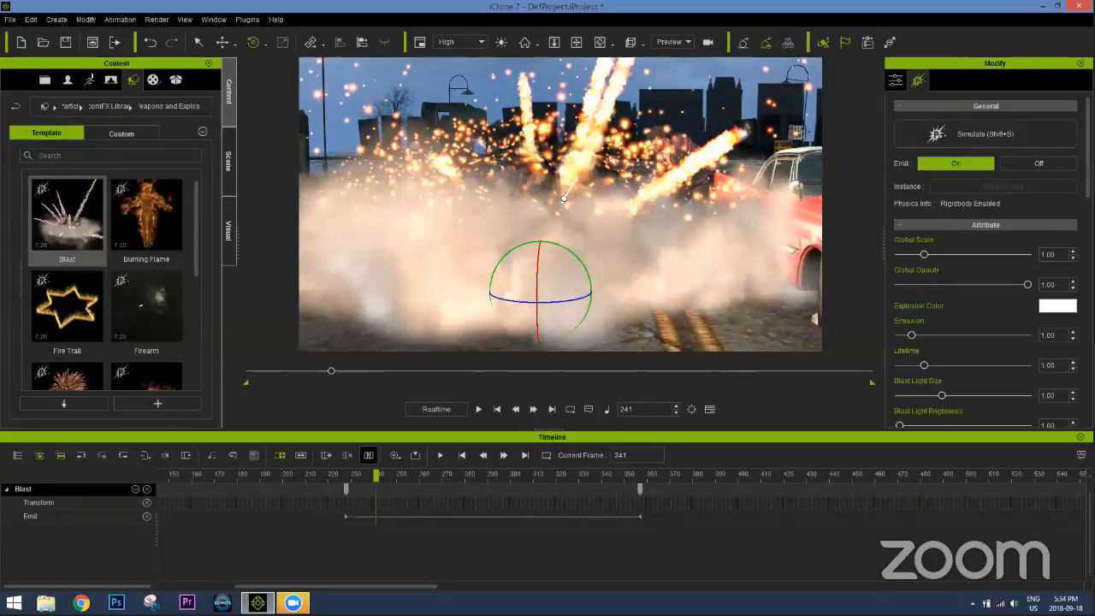
# Browse the Particle library to PopcornFX Learning Samples, 2_Applications, and open the Texture Emitter folder
pyautogui.moveTo(195, 212)
pyautogui.mouseDown()
pyautogui.moveTo(202, 272)
pyautogui.moveTo(205, 221)
pyautogui.moveTo(194, 219)
pyautogui.moveTo(202, 327)
pyautogui.mouseUp()
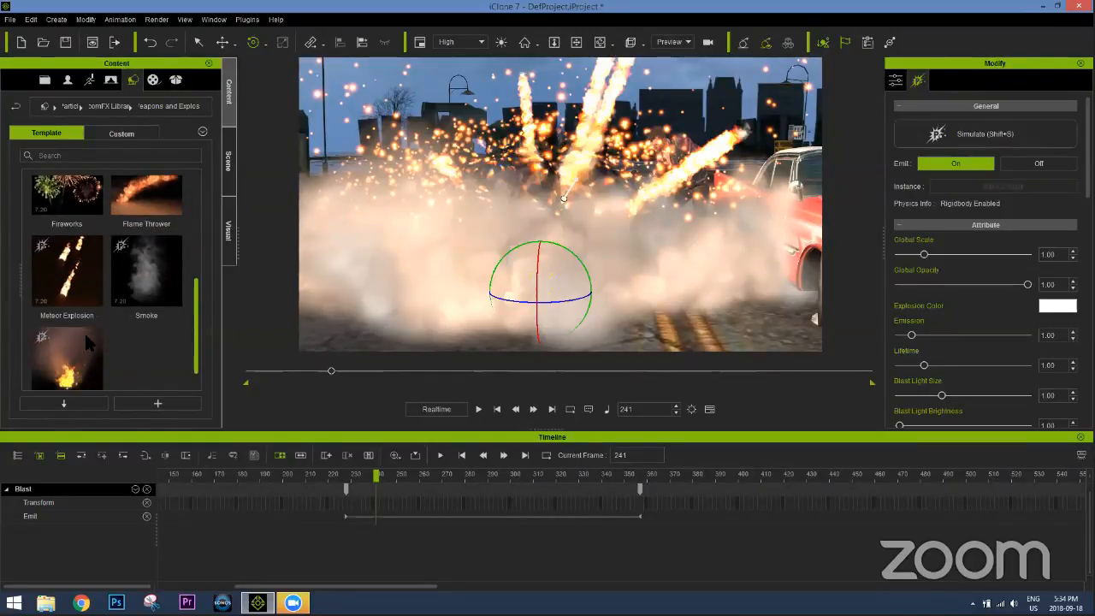
pyautogui.click(70, 107)
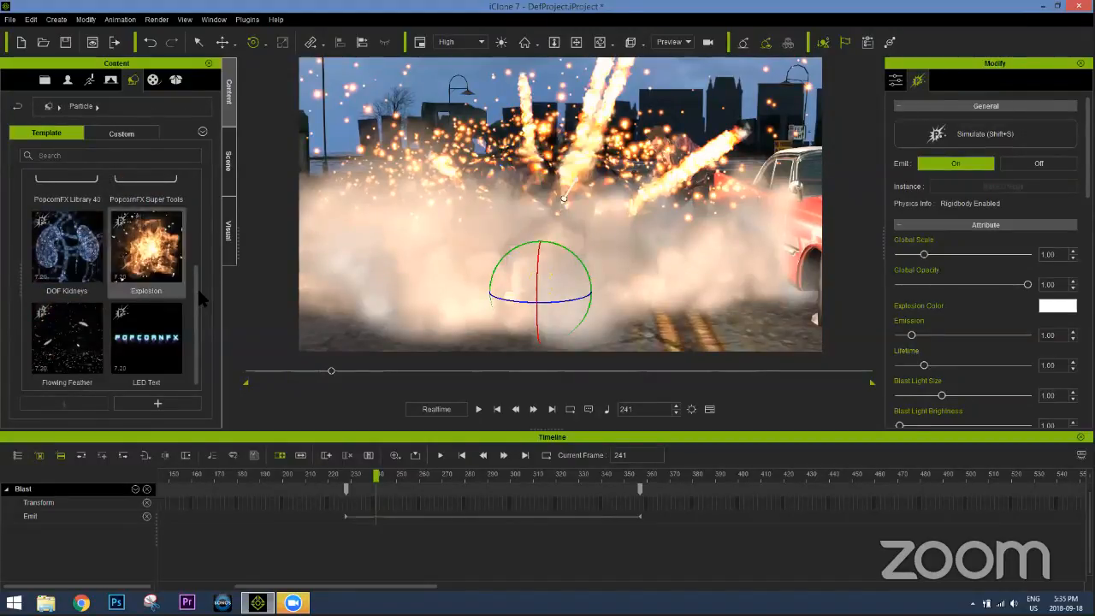
pyautogui.scroll(3, 194, 287)
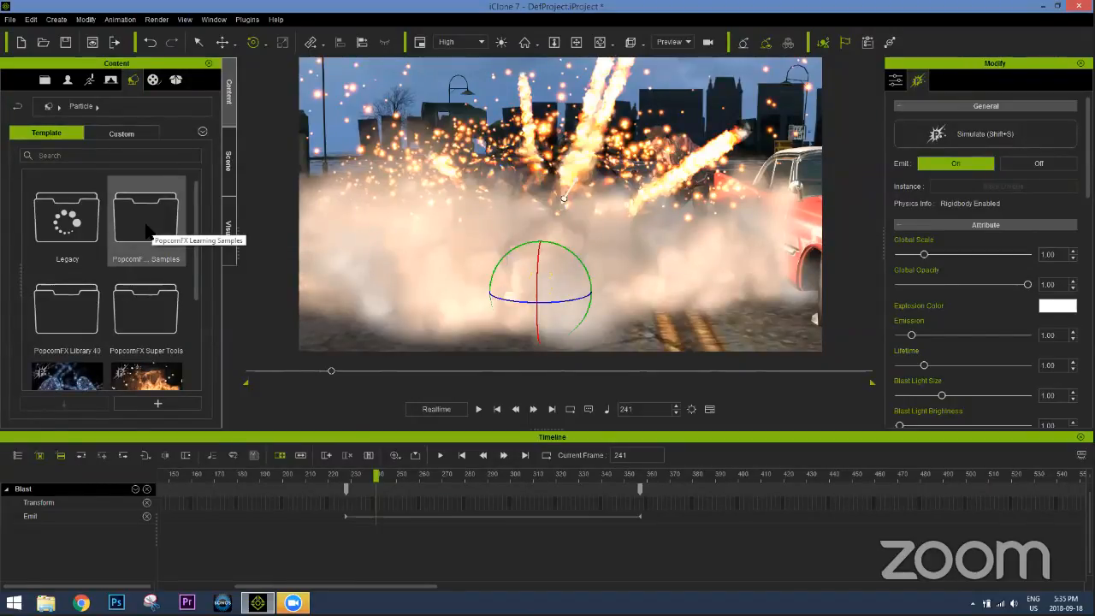
pyautogui.doubleClick(145, 226)
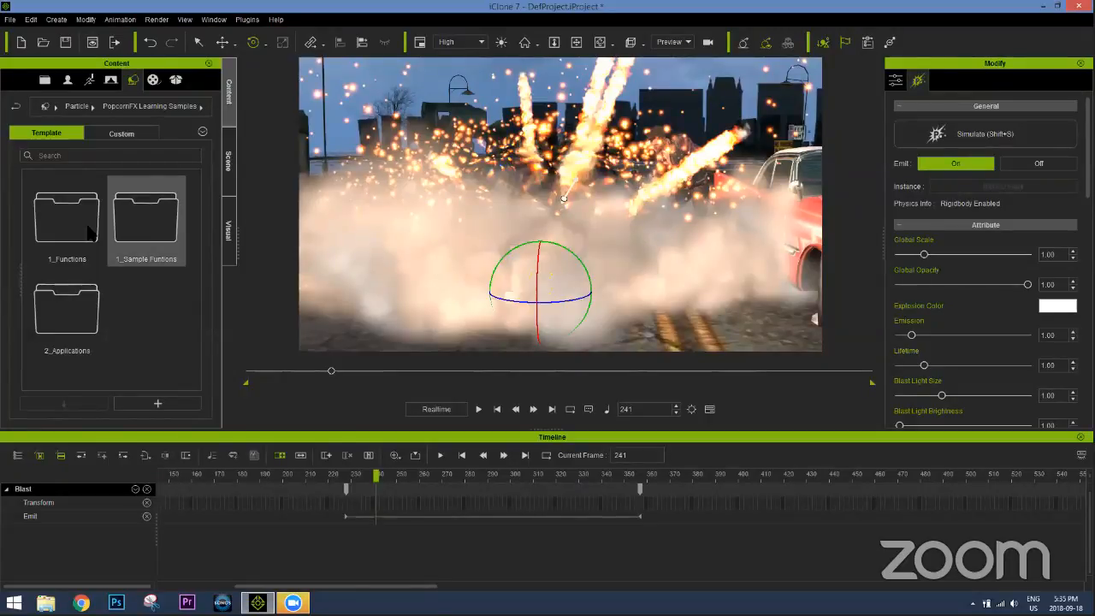
pyautogui.doubleClick(77, 304)
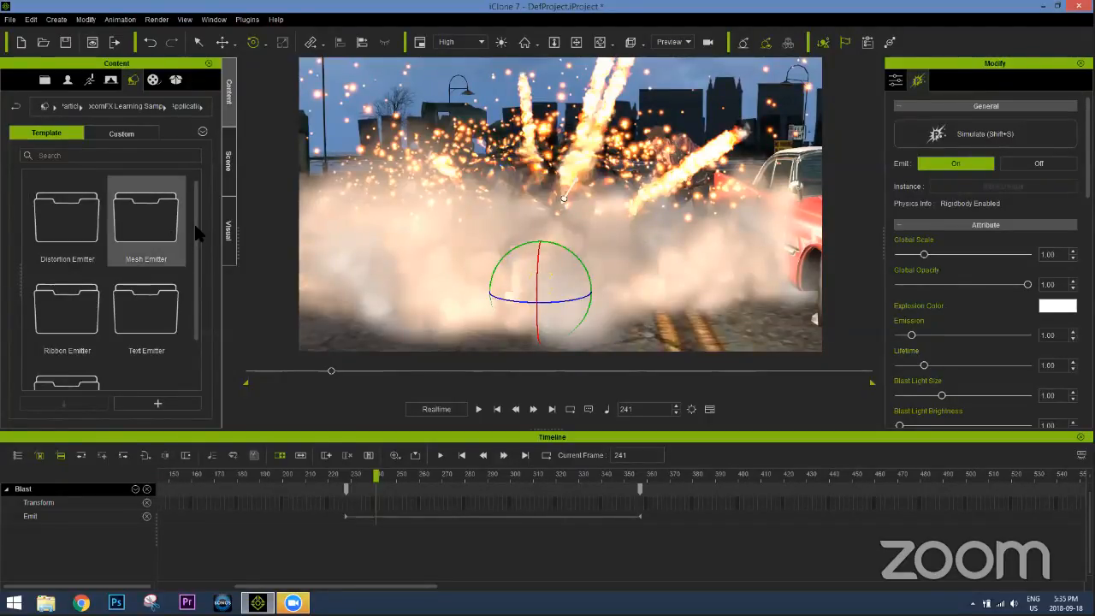
pyautogui.scroll(-2, 72, 346)
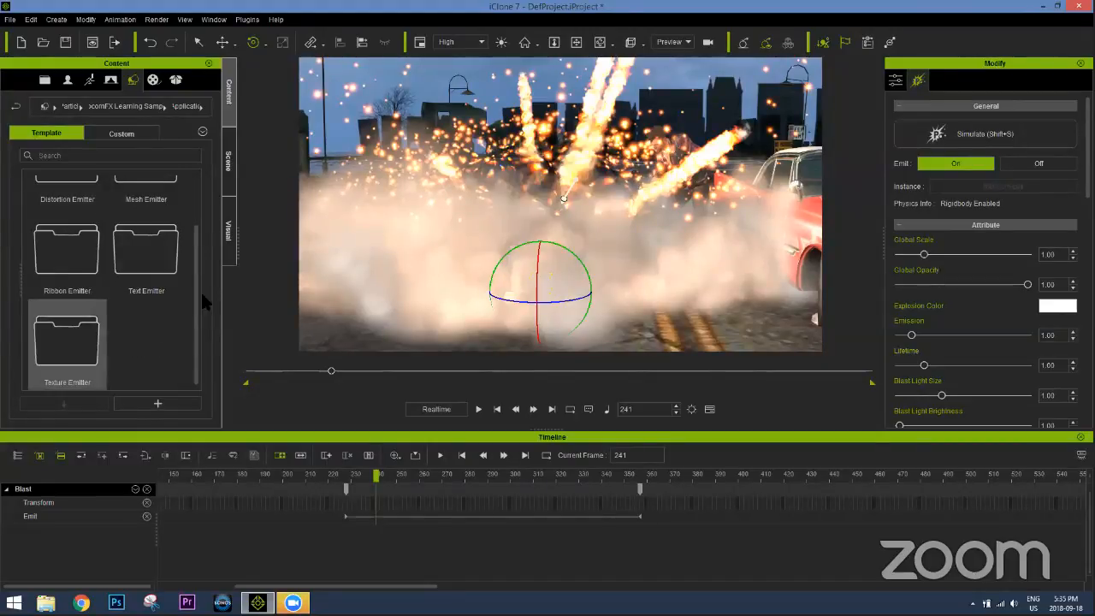
pyautogui.scroll(2, 193, 195)
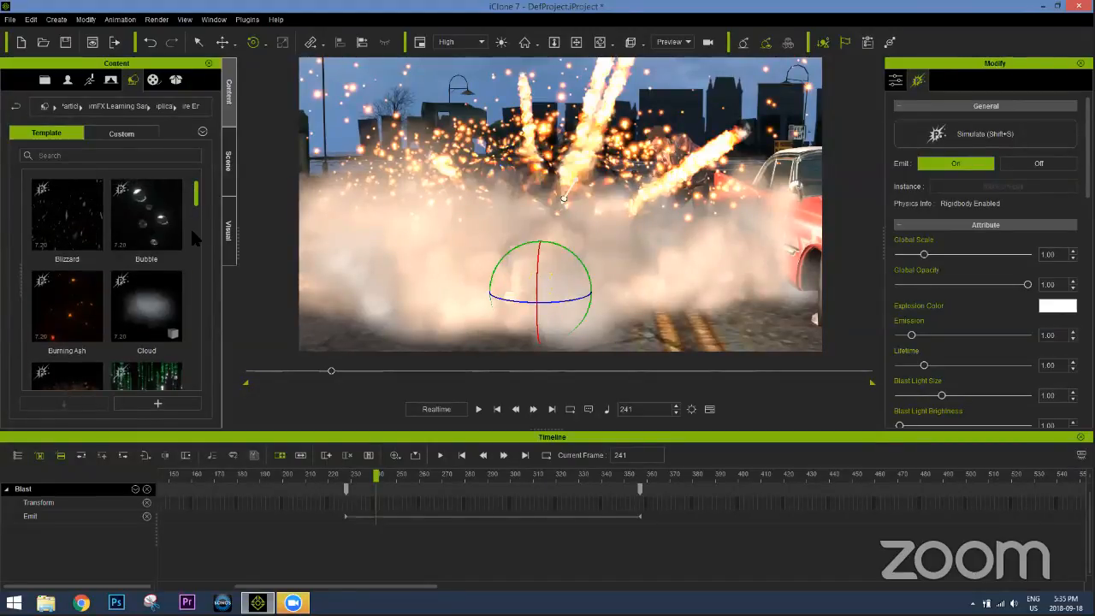
# Look through the Texture Emitter particle effects for a flame effect to accompany the explosion
pyautogui.scroll(-5, 194, 257)
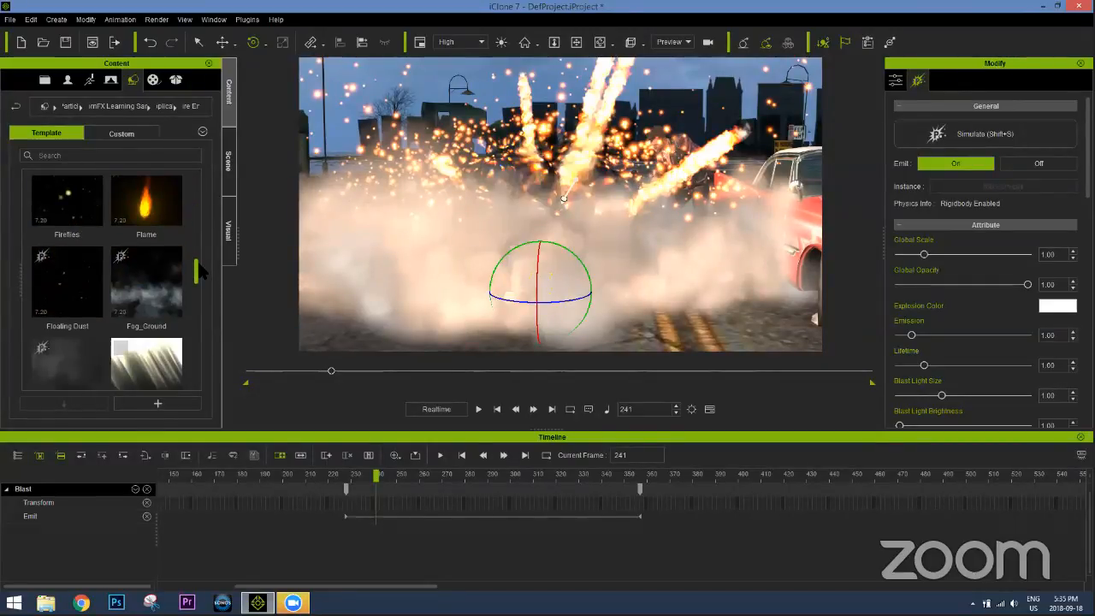
pyautogui.scroll(1, 156, 272)
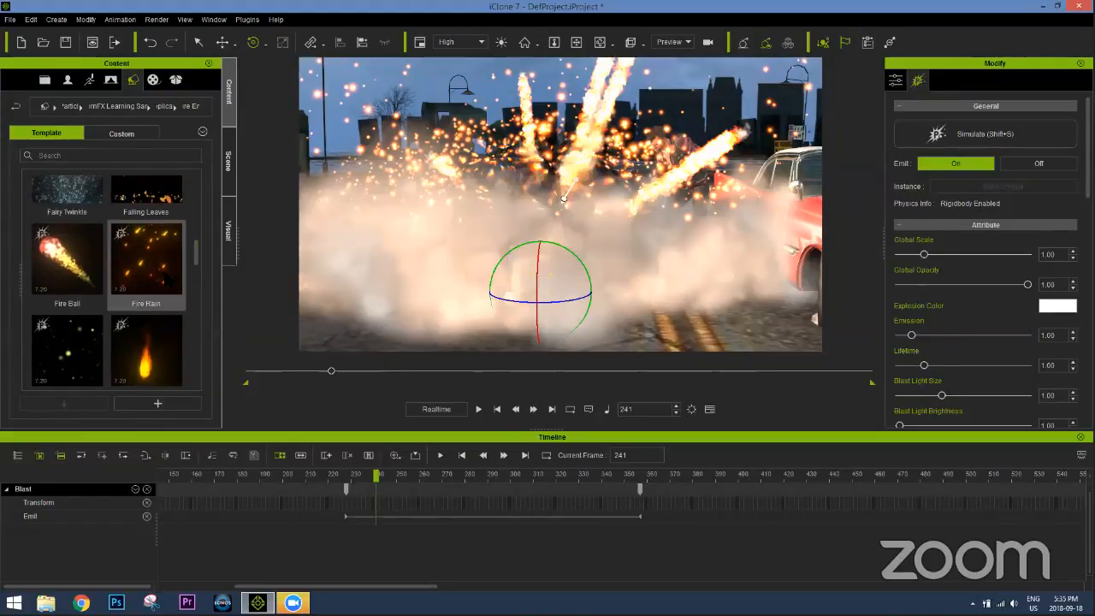
pyautogui.scroll(-1, 188, 266)
pyautogui.scroll(-1, 195, 265)
pyautogui.scroll(3, 196, 252)
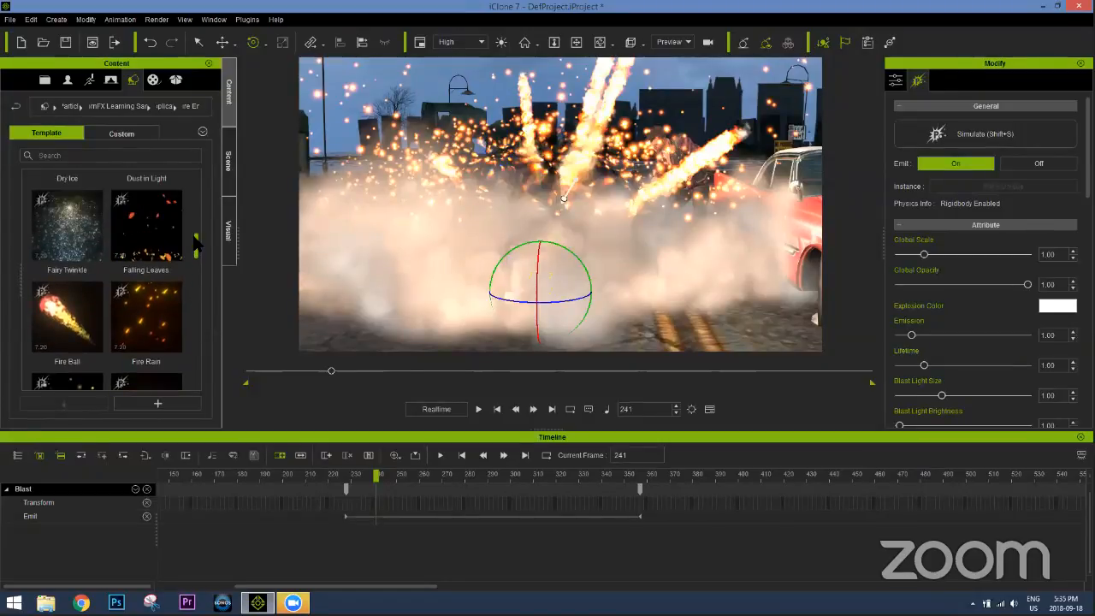
pyautogui.scroll(-6, 190, 312)
pyautogui.scroll(-5, 190, 343)
pyautogui.scroll(3, 197, 370)
pyautogui.scroll(-1, 197, 376)
pyautogui.scroll(1, 200, 346)
pyautogui.scroll(2, 201, 342)
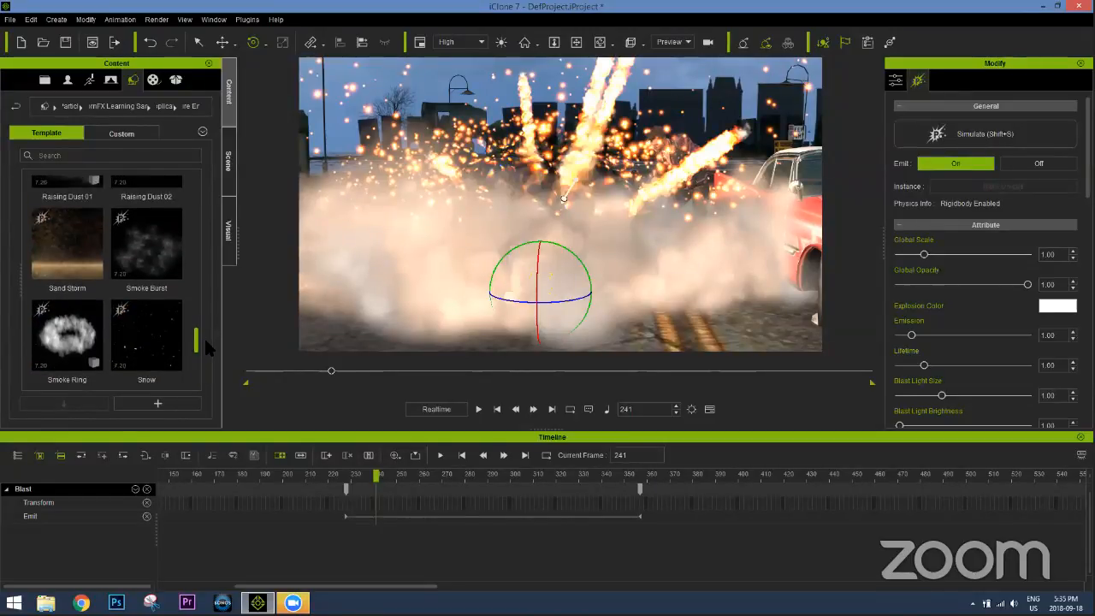
pyautogui.scroll(2, 204, 339)
pyautogui.moveTo(207, 333); pyautogui.dragTo(205, 209)
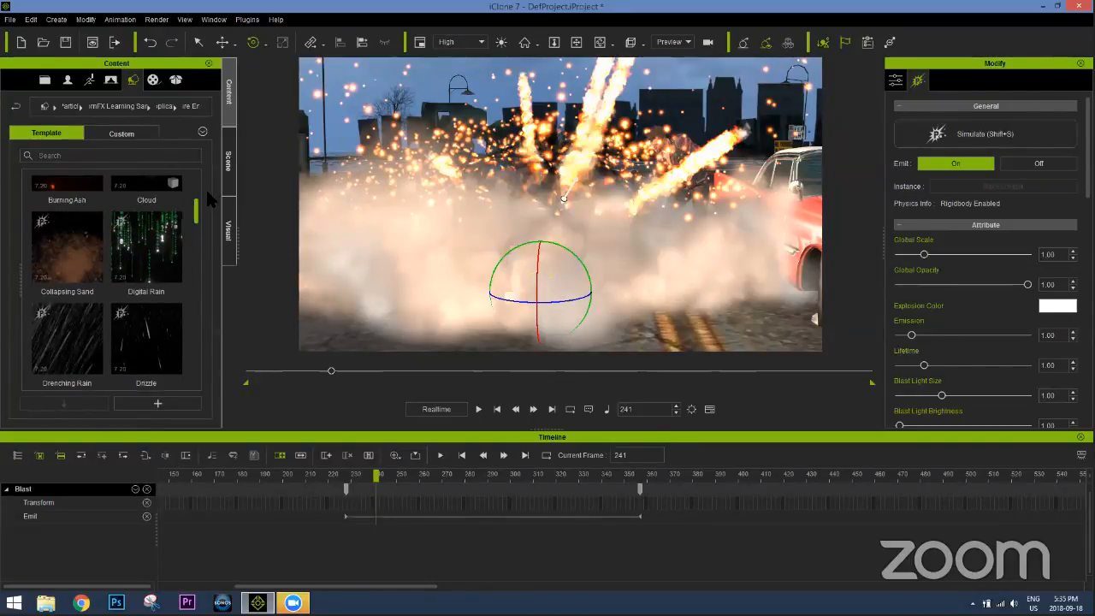
pyautogui.scroll(-5, 200, 259)
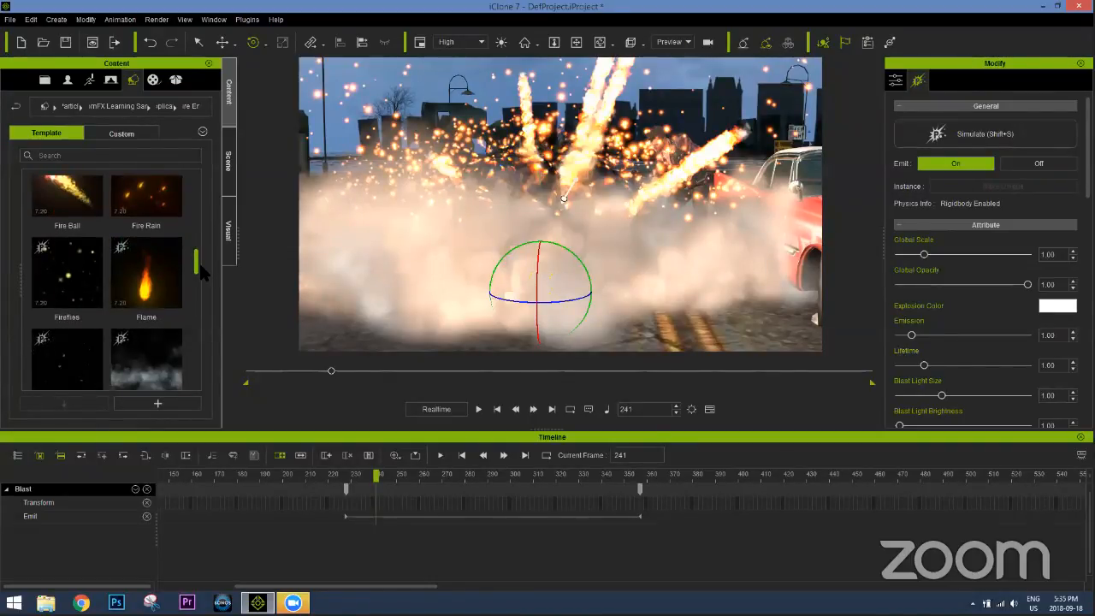
# Place the Flame particle effect on the road inside the blast at frame 241 and activate the Move tool
pyautogui.moveTo(141, 278); pyautogui.dragTo(519, 332)
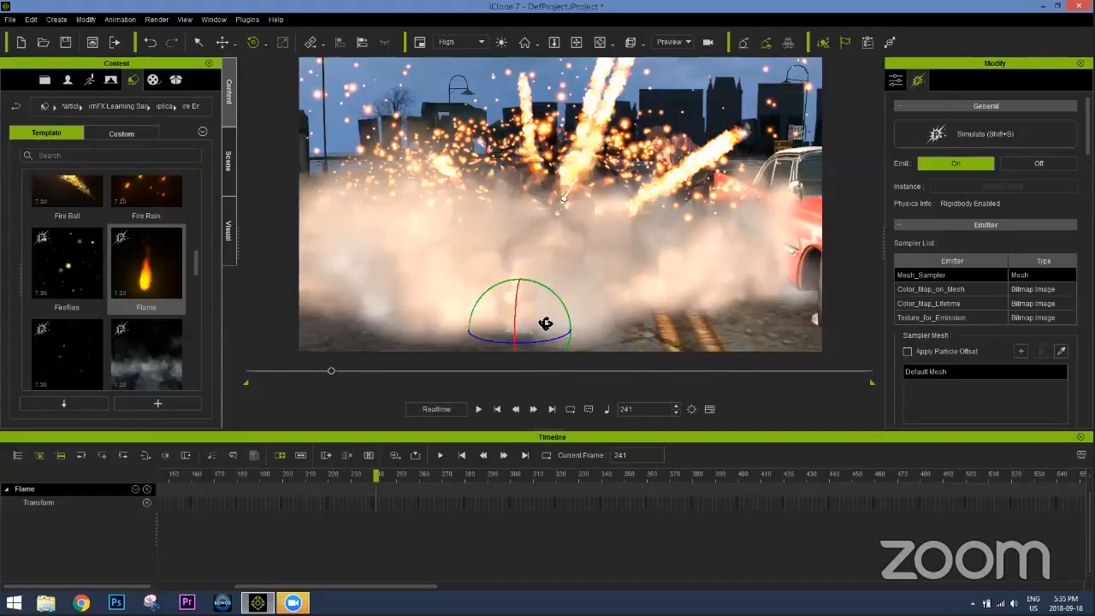
pyautogui.press('w')
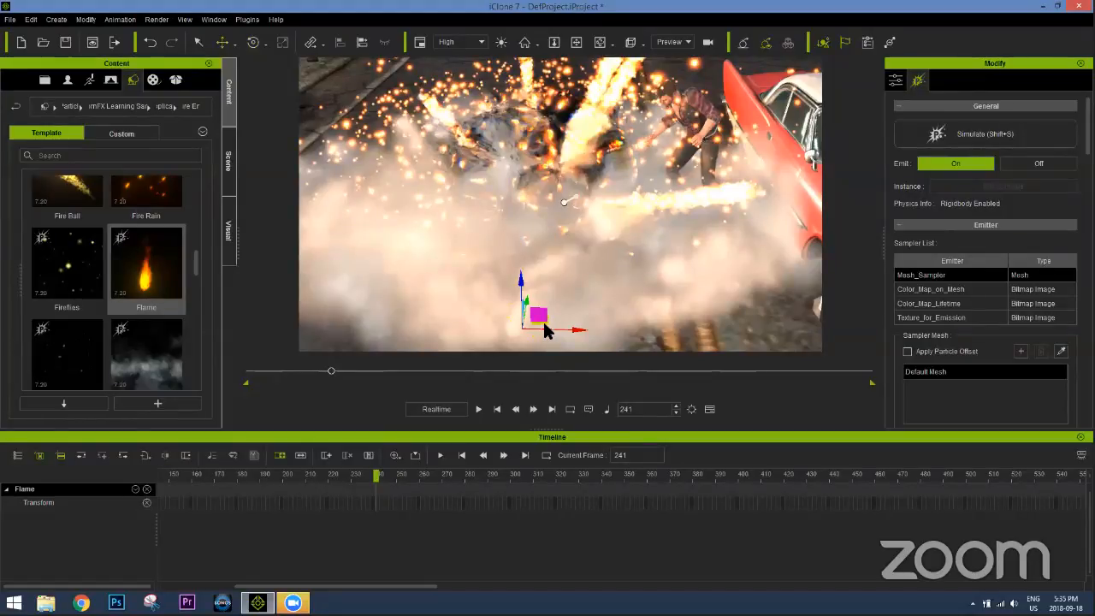
# Move the Flame emitter at frame 241 back to the explosion's centre on the road and preview the animation
pyautogui.moveTo(548, 293); pyautogui.dragTo(542, 262)
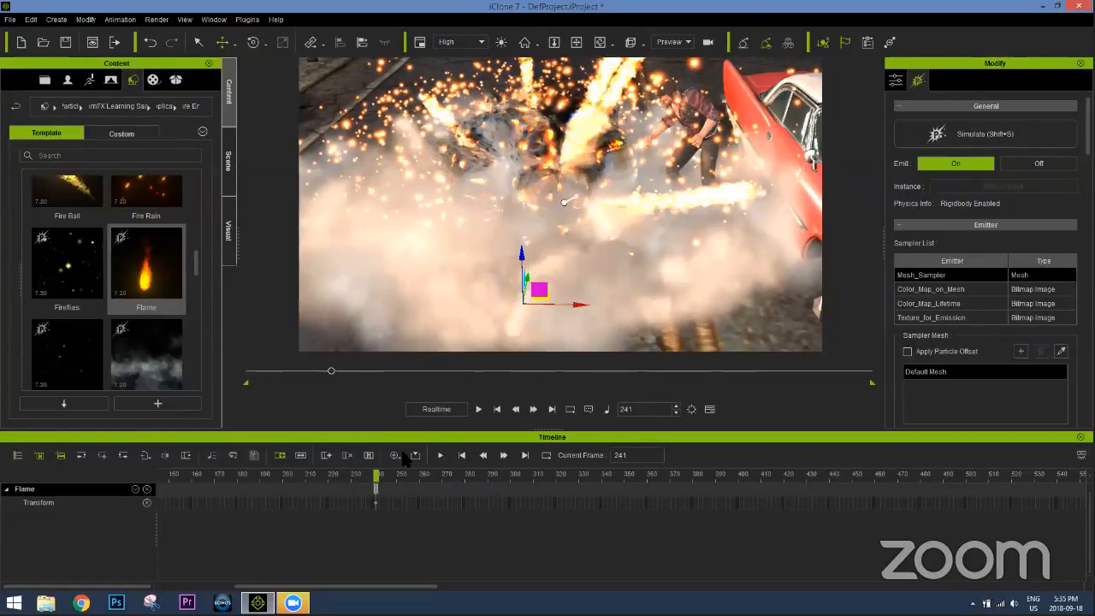
pyautogui.moveTo(377, 476); pyautogui.dragTo(422, 465)
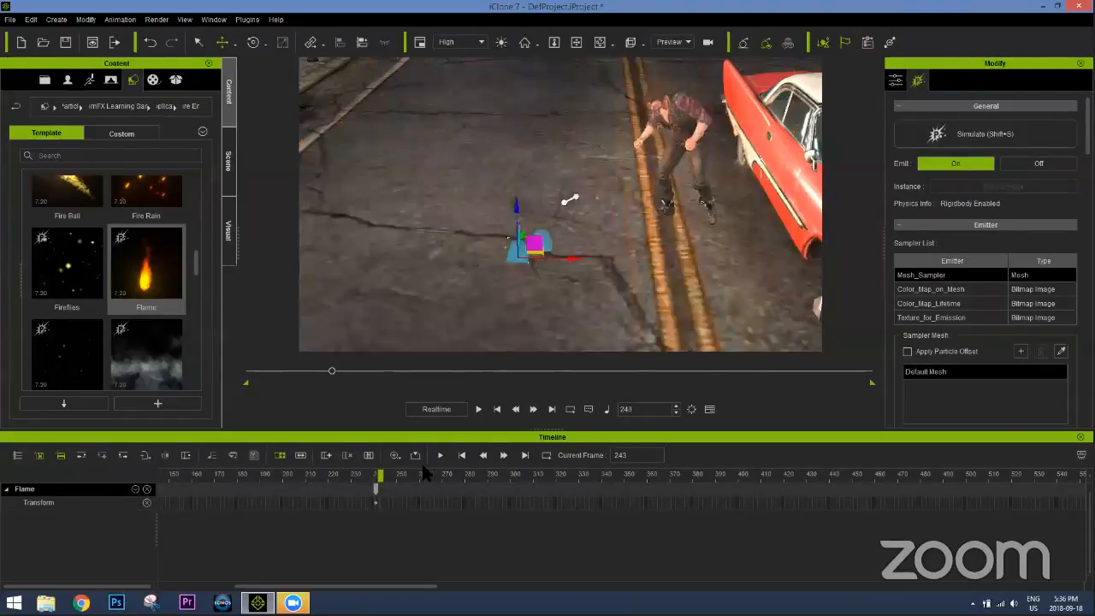
pyautogui.click(440, 455)
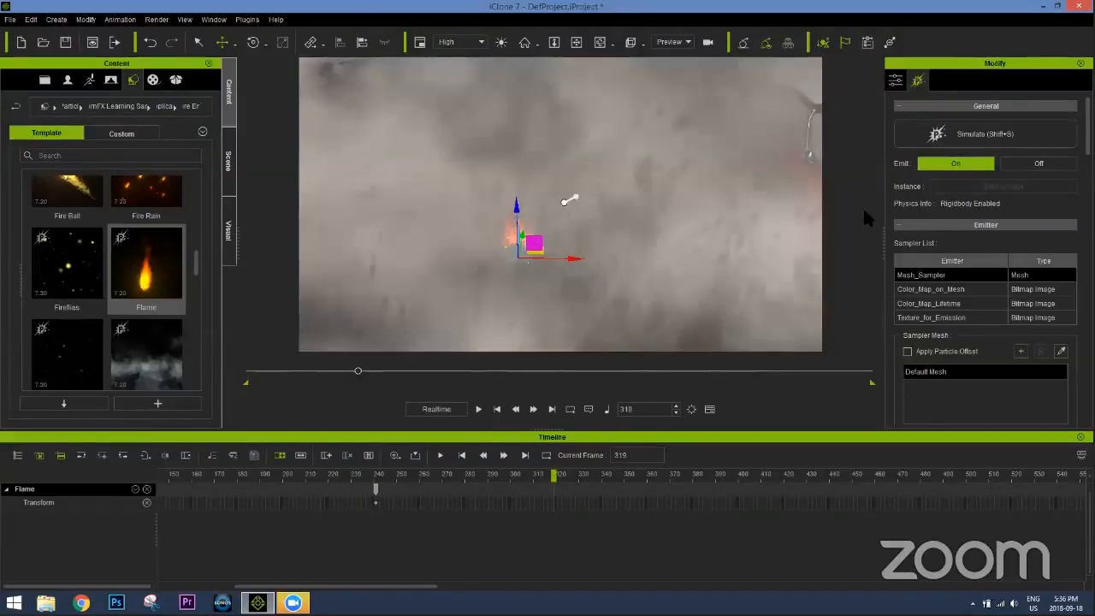
# Set the Flame's emit volume to 100 in X and 100 in Y
pyautogui.scroll(-10, 985, 257)
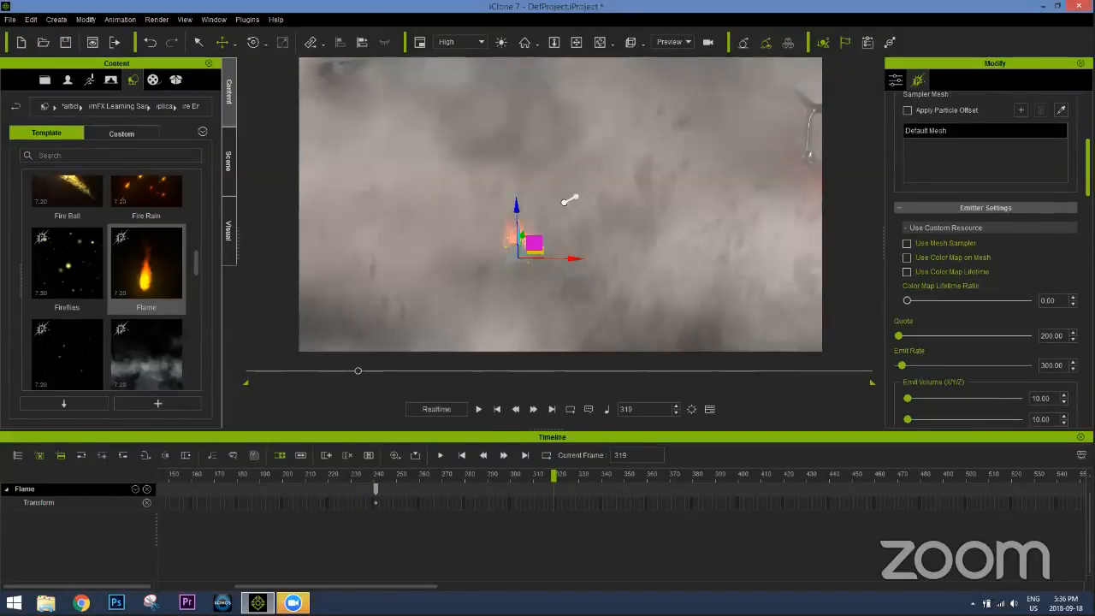
pyautogui.scroll(-2, 1026, 248)
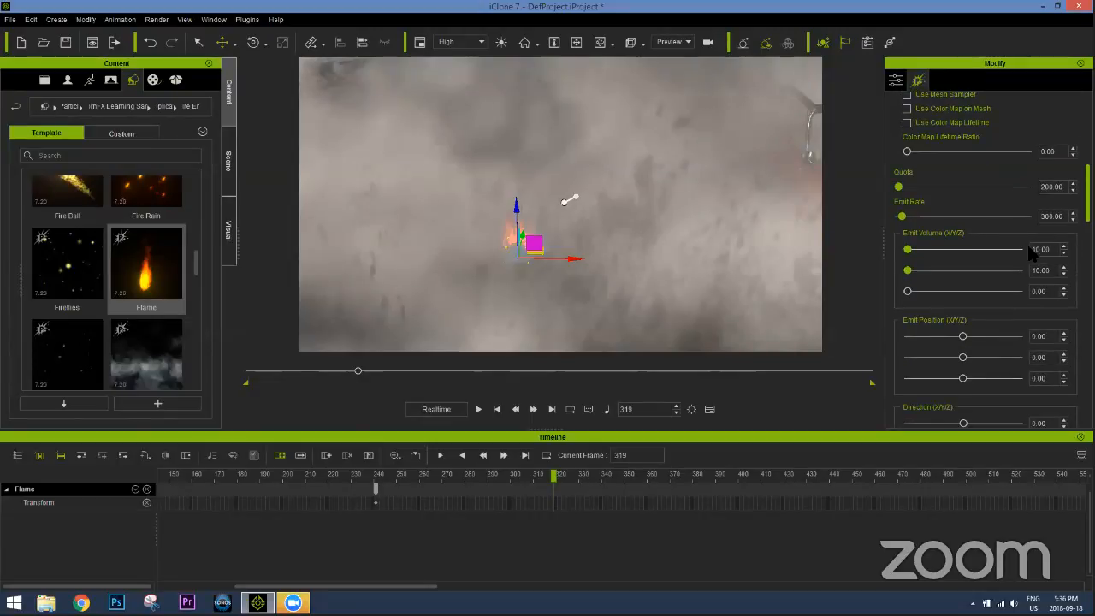
pyautogui.moveTo(1051, 249); pyautogui.dragTo(1007, 250)
pyautogui.write('100')
pyautogui.press('Return')
pyautogui.moveTo(1051, 270); pyautogui.dragTo(1006, 270)
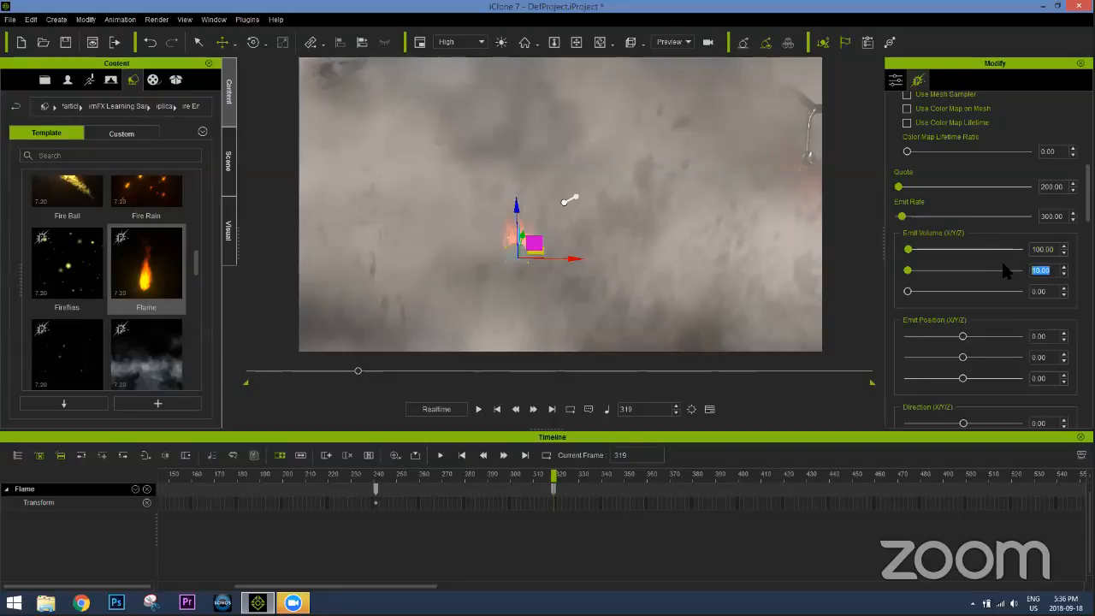
pyautogui.write('100')
pyautogui.press('Return')
# Shift the emit volume keyframe to frame 241 and preview the fire from about frame 225
pyautogui.click(376, 488)
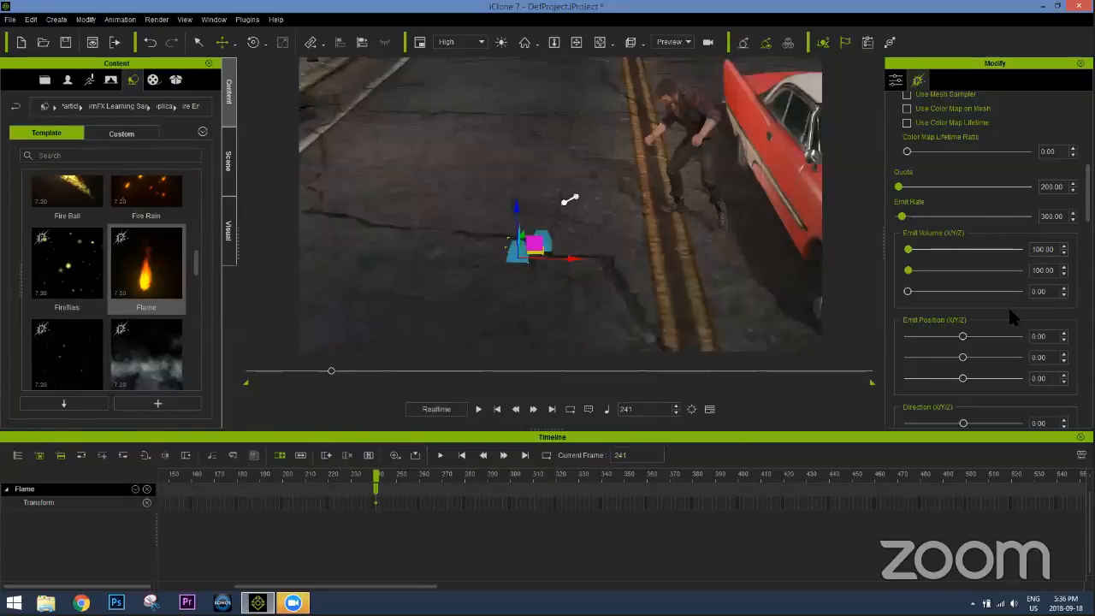
pyautogui.click(374, 476)
pyautogui.click(337, 478)
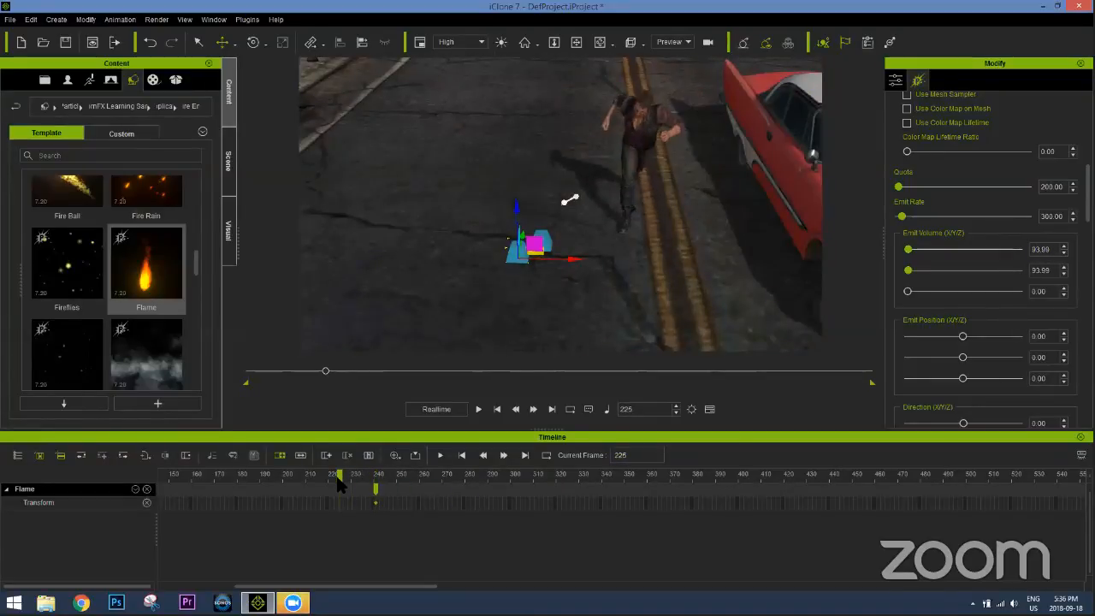
pyautogui.press('space')
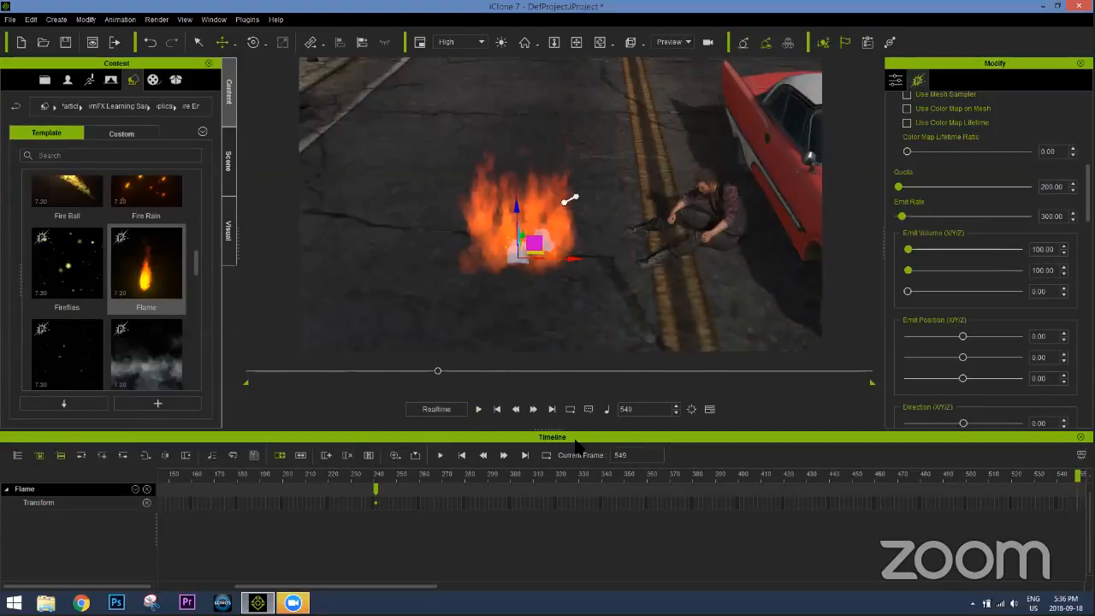
# Switch the Flame's emission off at frame 1 and check the frames just before the explosion at 241
pyautogui.click(374, 484)
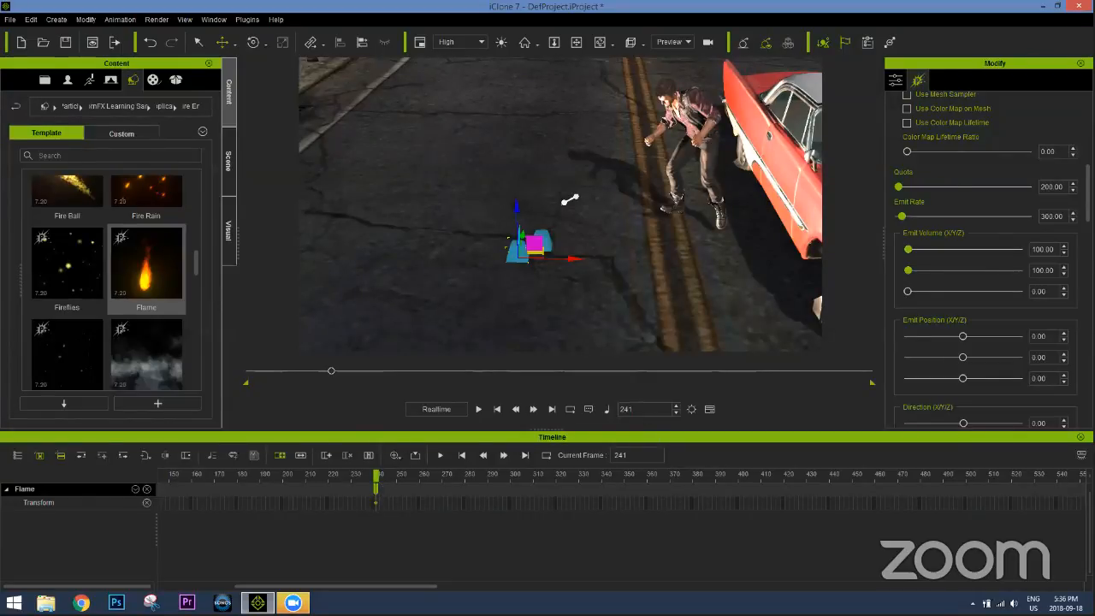
pyautogui.click(461, 455)
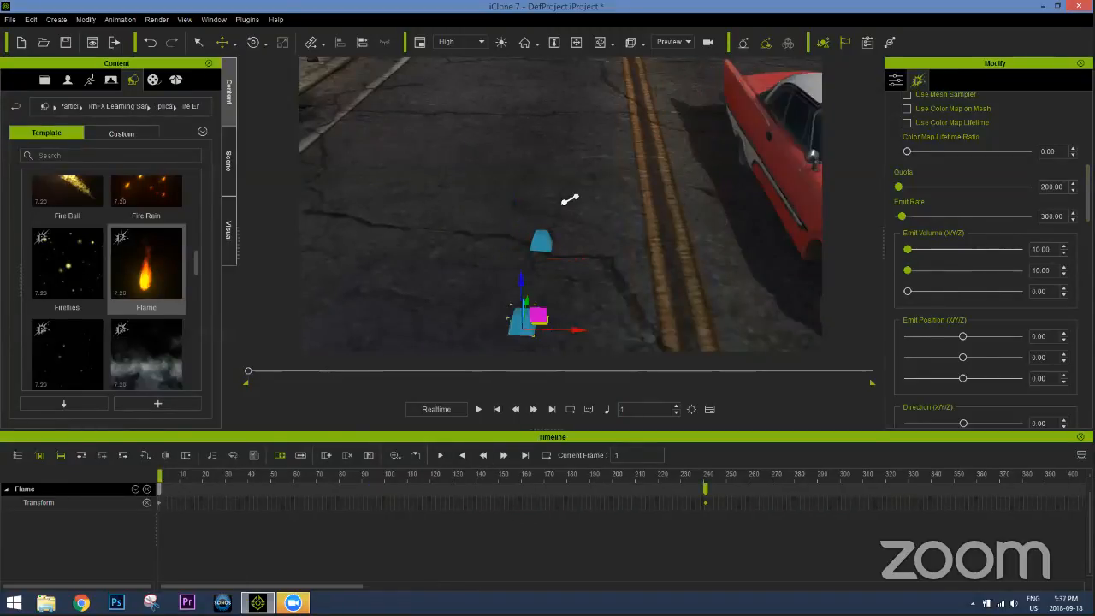
pyautogui.scroll(8, 1037, 171)
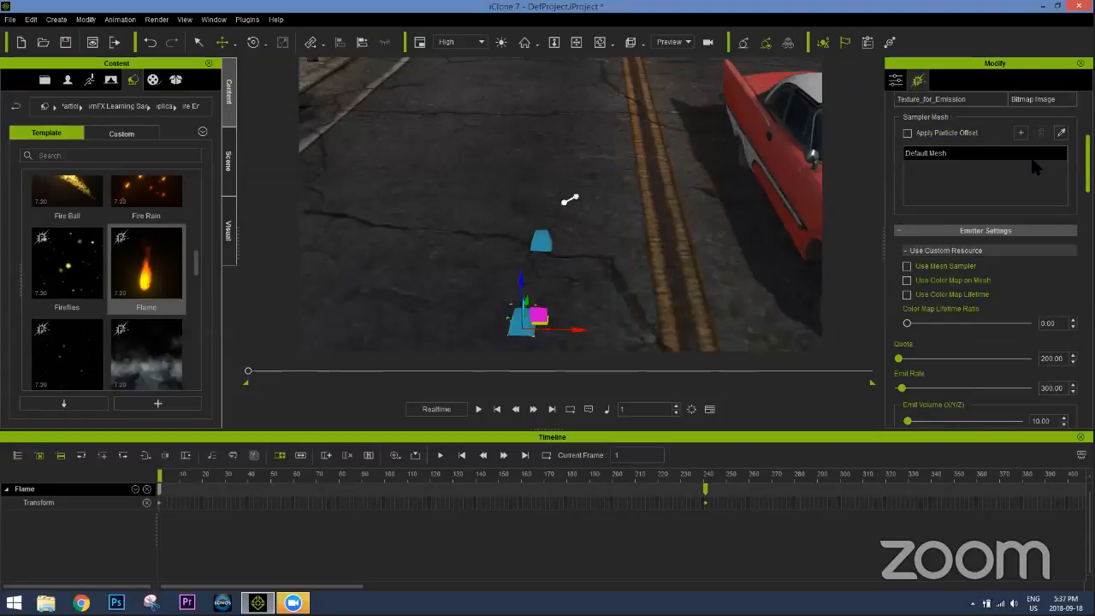
pyautogui.click(686, 473)
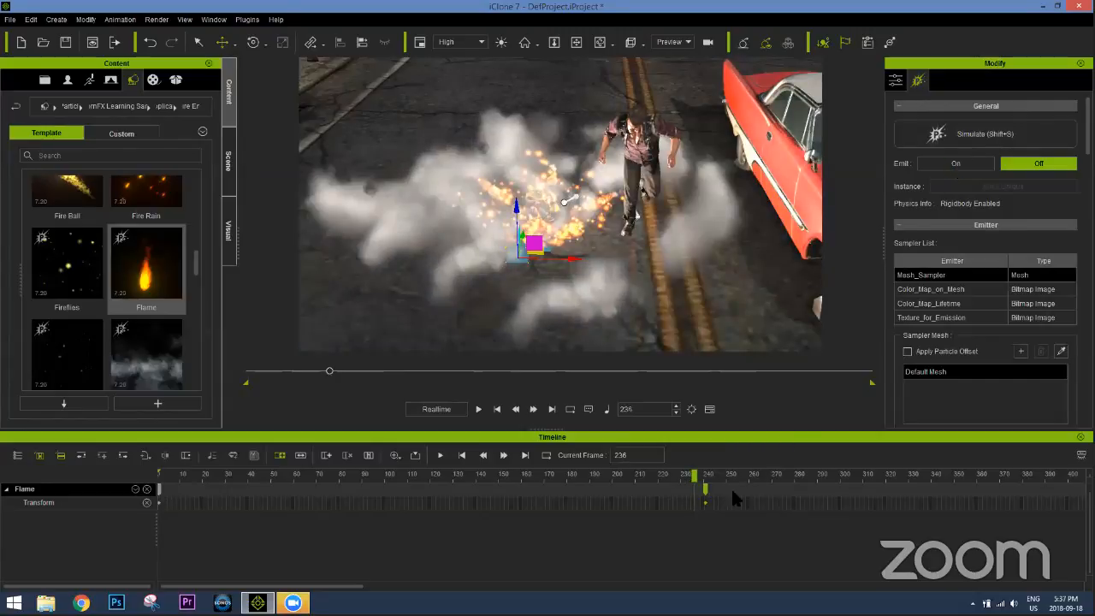
# Show the Flame's Emit and Attributes tracks and switch its emission on at frame 241
pyautogui.click(134, 488)
pyautogui.click(139, 515)
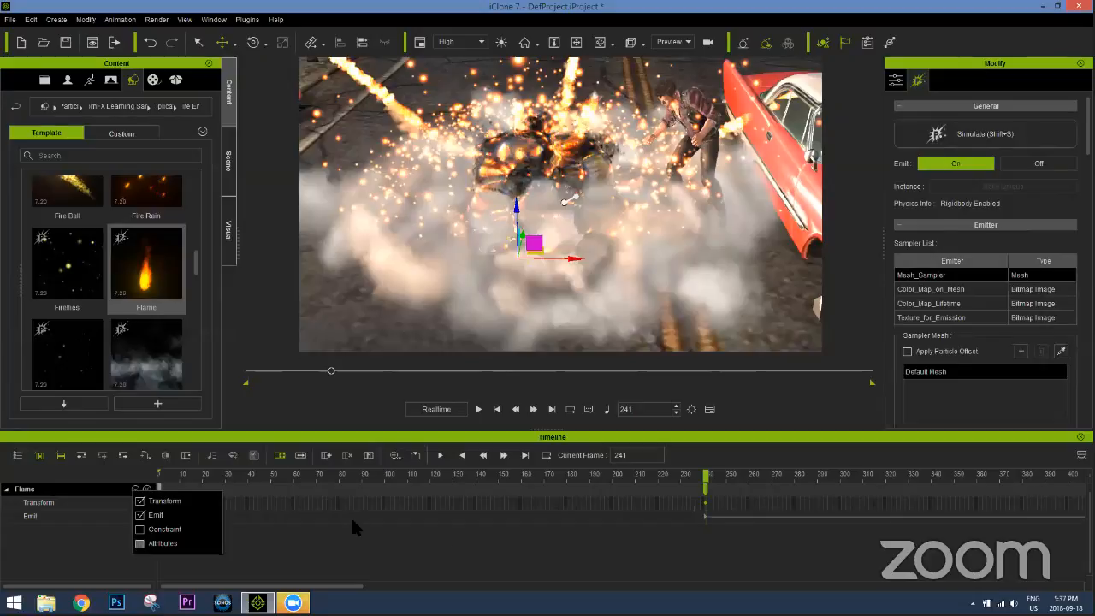
pyautogui.click(706, 483)
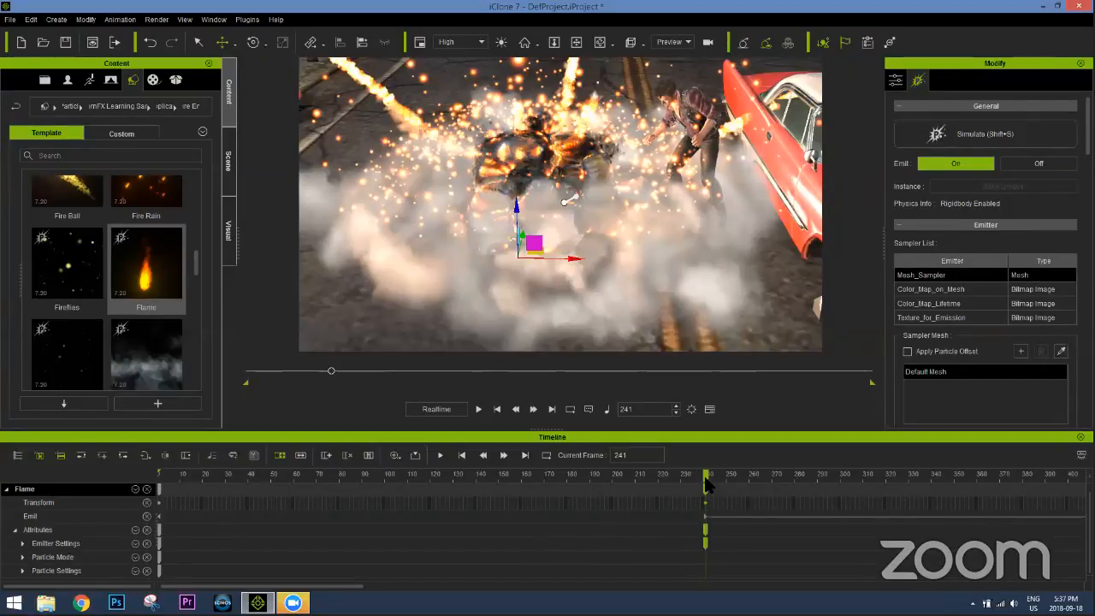
pyautogui.click(706, 479)
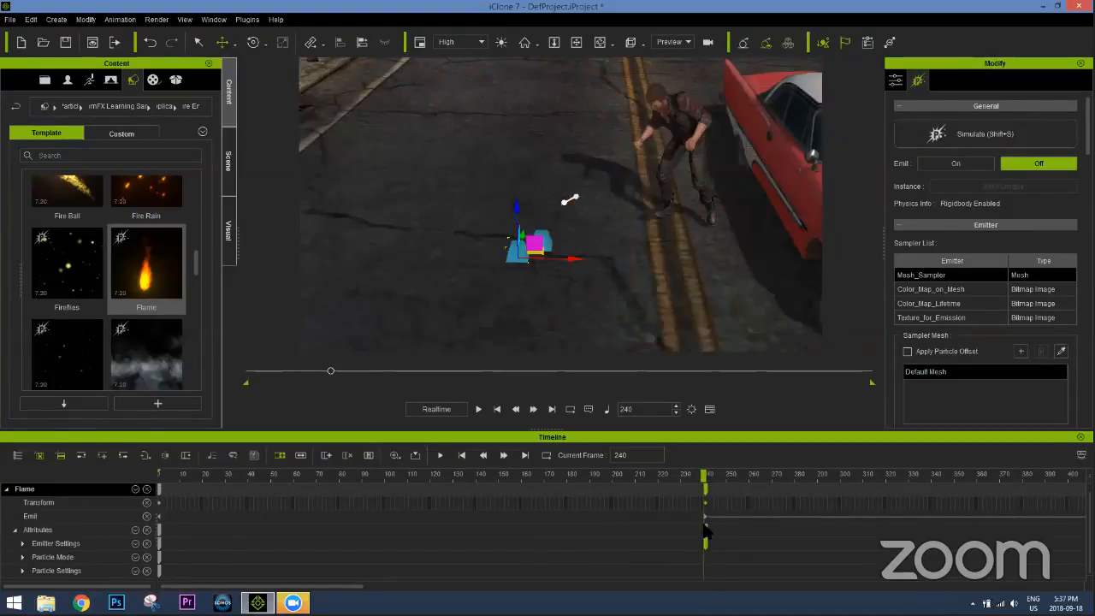
pyautogui.click(958, 164)
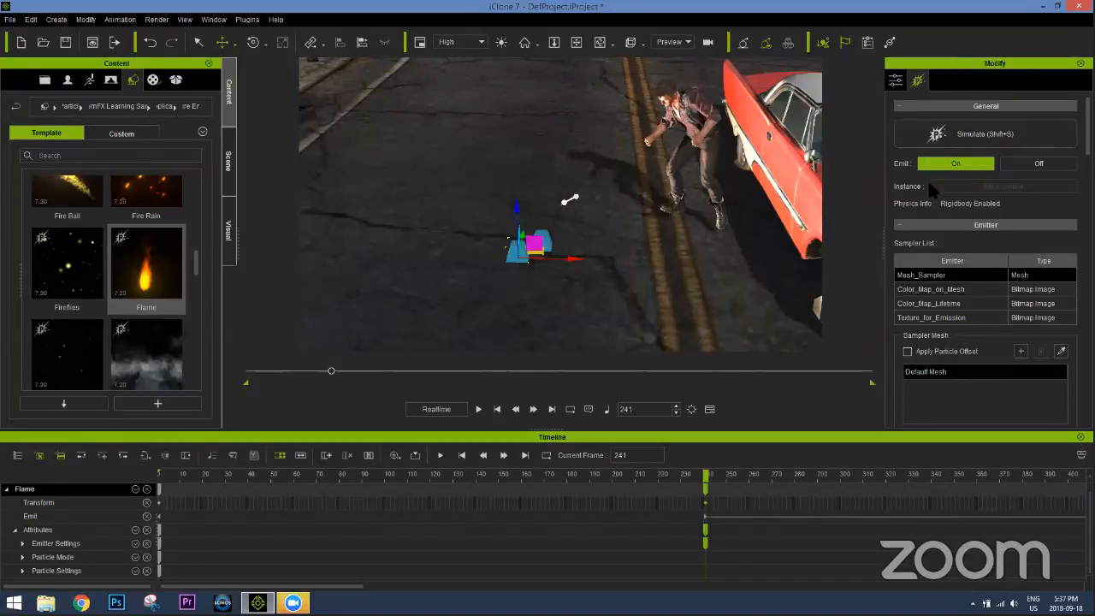
# Set the Flame's Y emit volume to 150 at frame 241
pyautogui.scroll(-5, 1018, 274)
pyautogui.click(1044, 213)
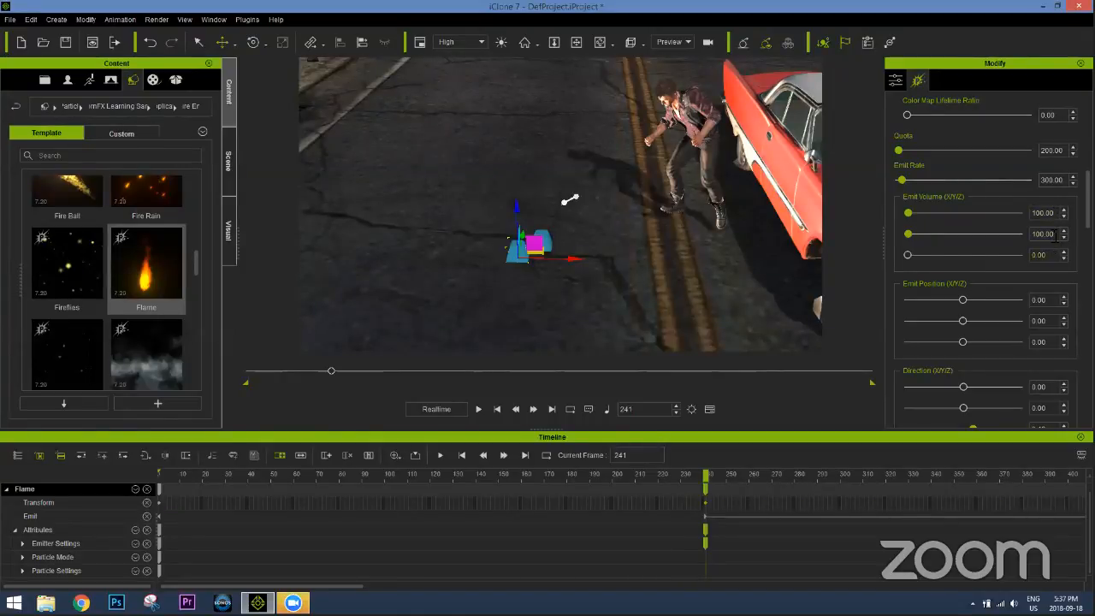
pyautogui.click(1007, 234)
# Raise the Flame's emit rate to about 1027 at frame 241, play the animation and return to the start
pyautogui.scroll(-8, 984, 257)
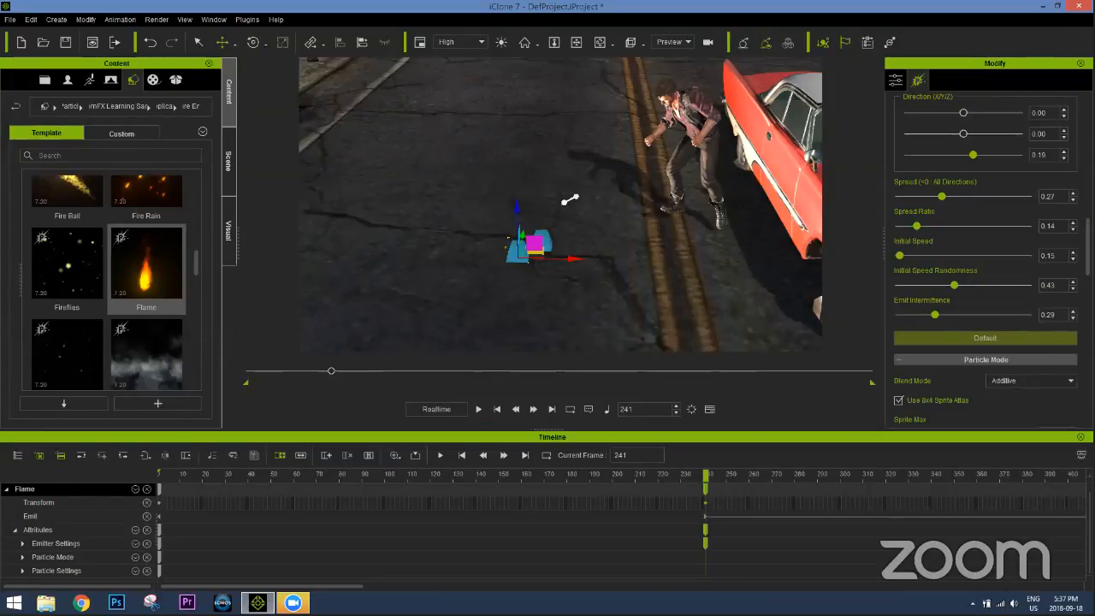
pyautogui.scroll(-5, 984, 338)
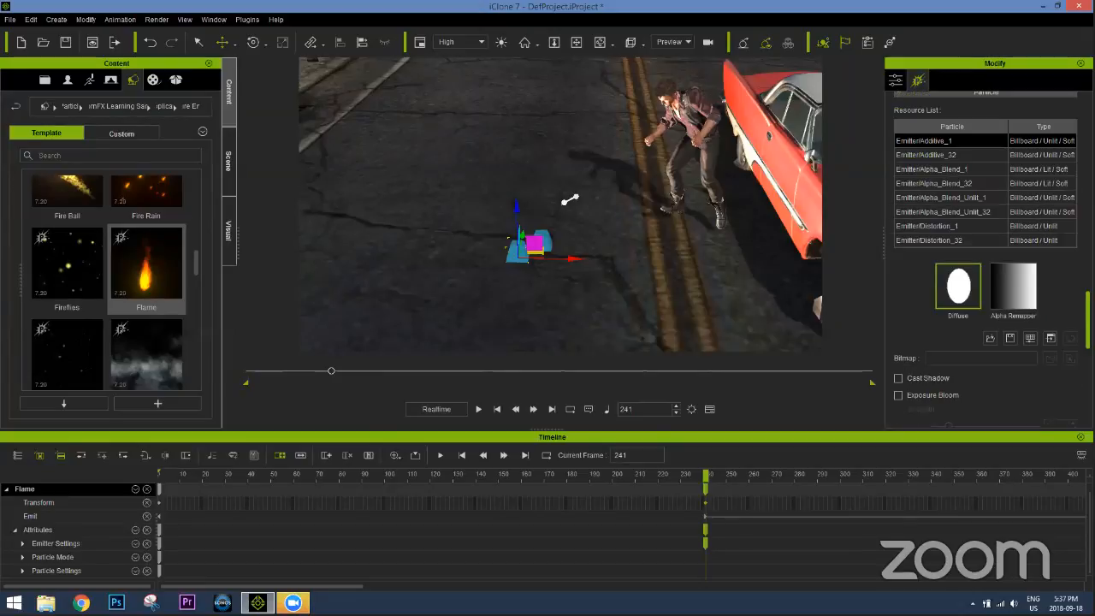
pyautogui.scroll(10, 983, 256)
pyautogui.scroll(-3, 984, 257)
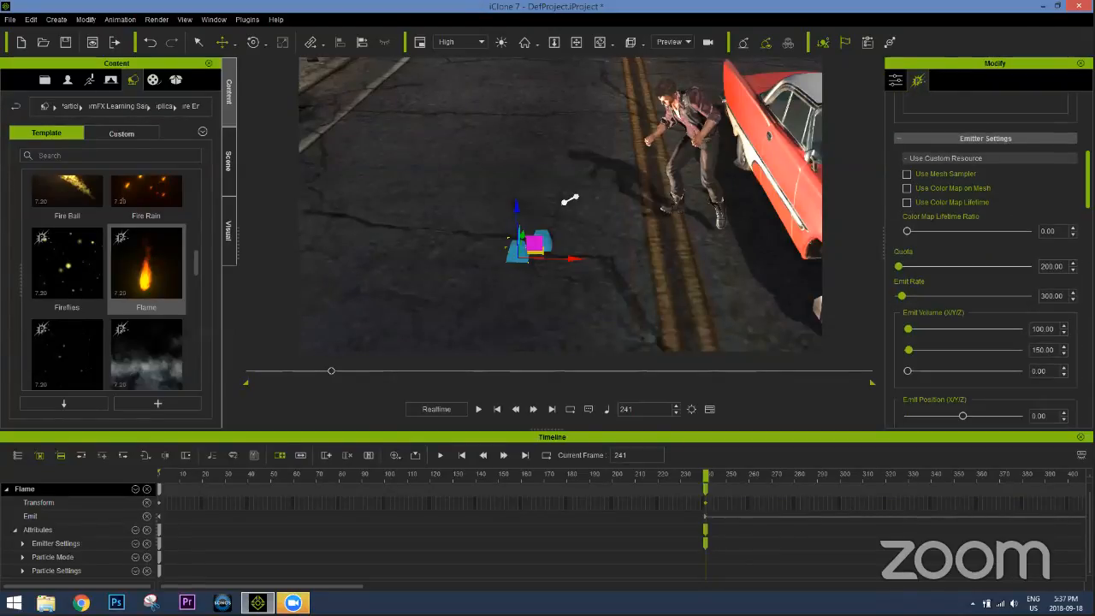
pyautogui.scroll(-2, 941, 286)
pyautogui.moveTo(901, 270); pyautogui.dragTo(913, 272)
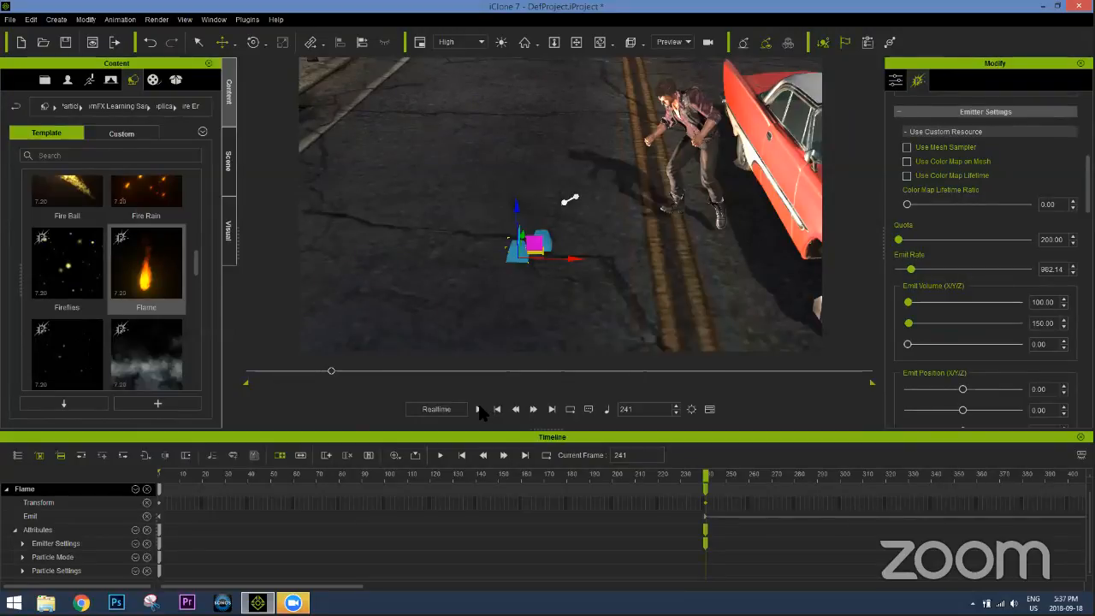
pyautogui.click(478, 409)
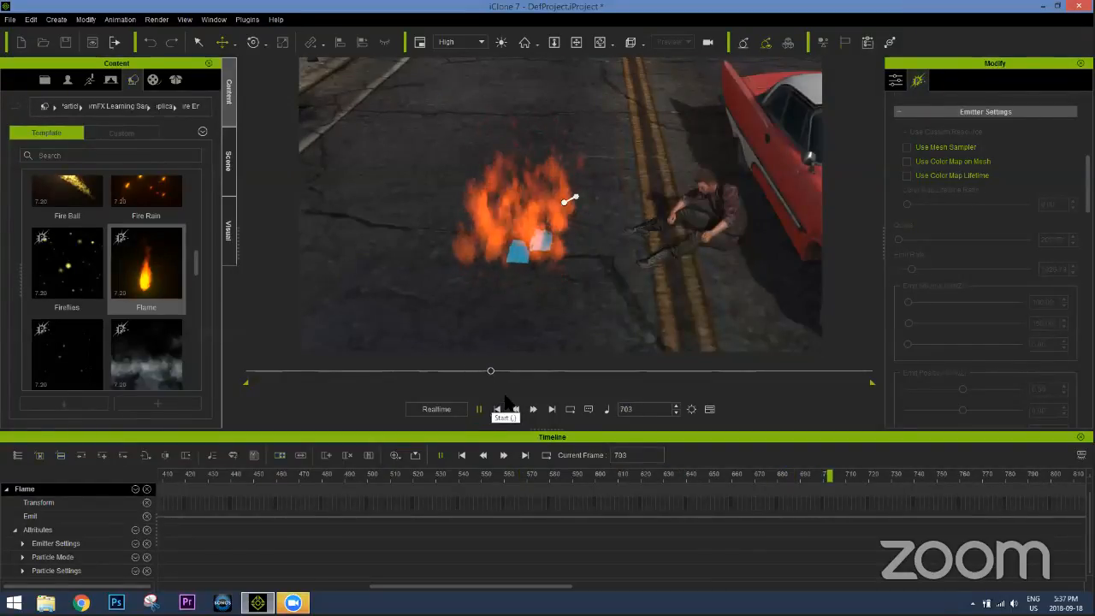
pyautogui.click(497, 412)
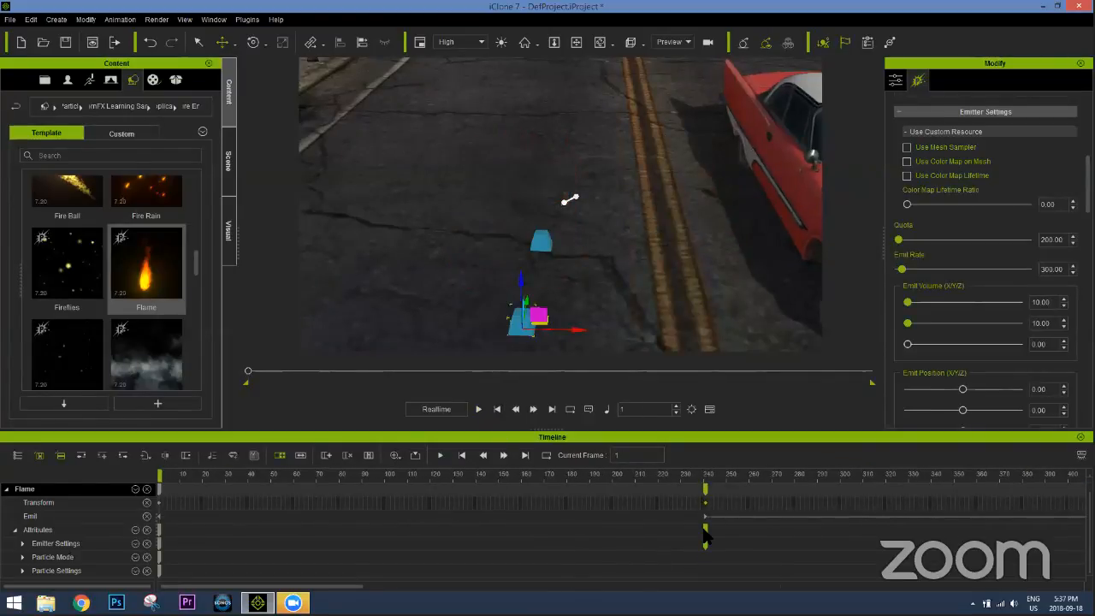
# Raise the Flame's particle quota to about 4018 at frame 241, preview the fire and return to that frame
pyautogui.click(705, 531)
pyautogui.moveTo(899, 239); pyautogui.dragTo(904, 243)
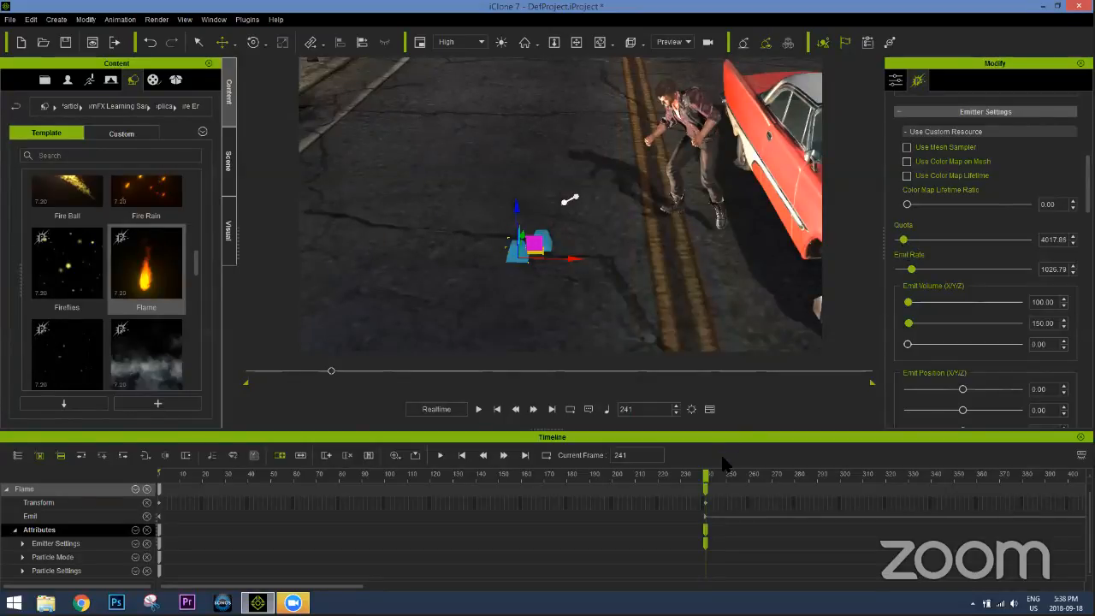
pyautogui.click(479, 409)
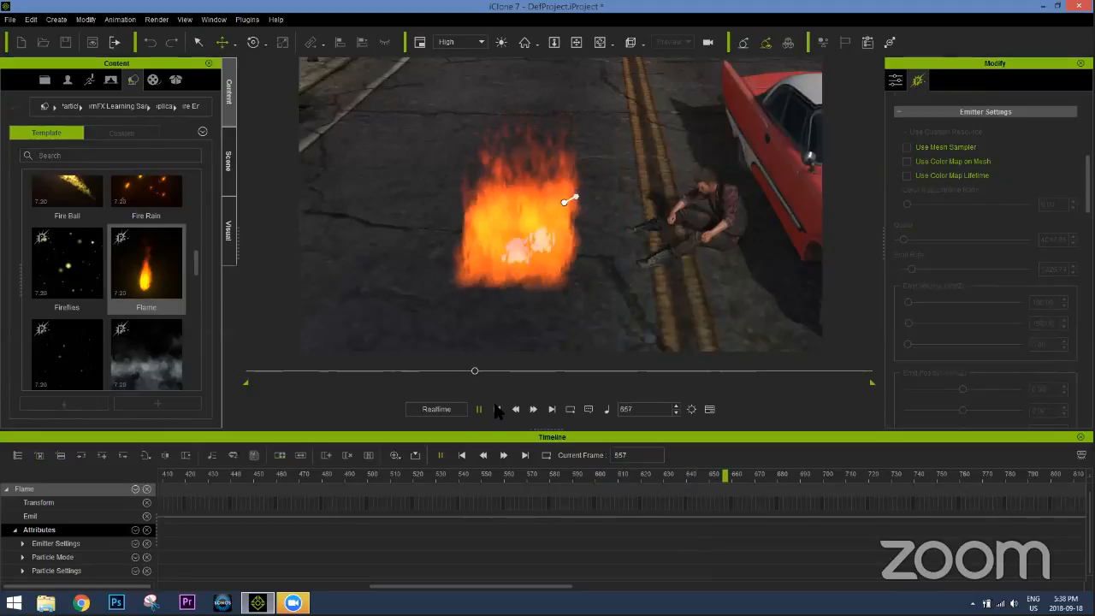
pyautogui.click(497, 409)
pyautogui.click(704, 479)
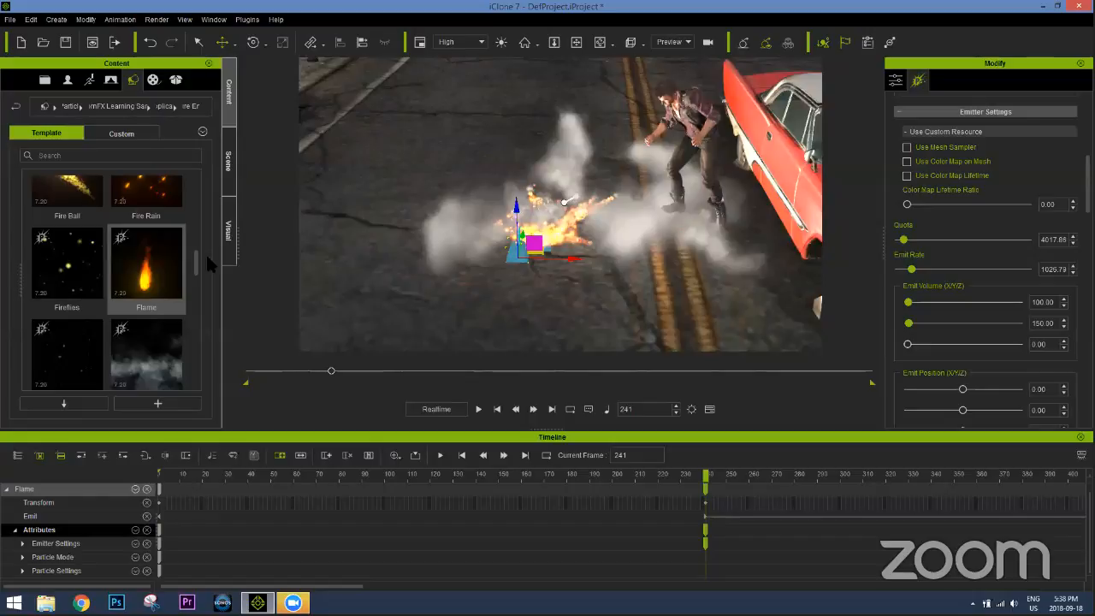
# Open the Weapons and Explosives folder of PopcornFX Library 40 and locate the Smoke particle
pyautogui.click(133, 107)
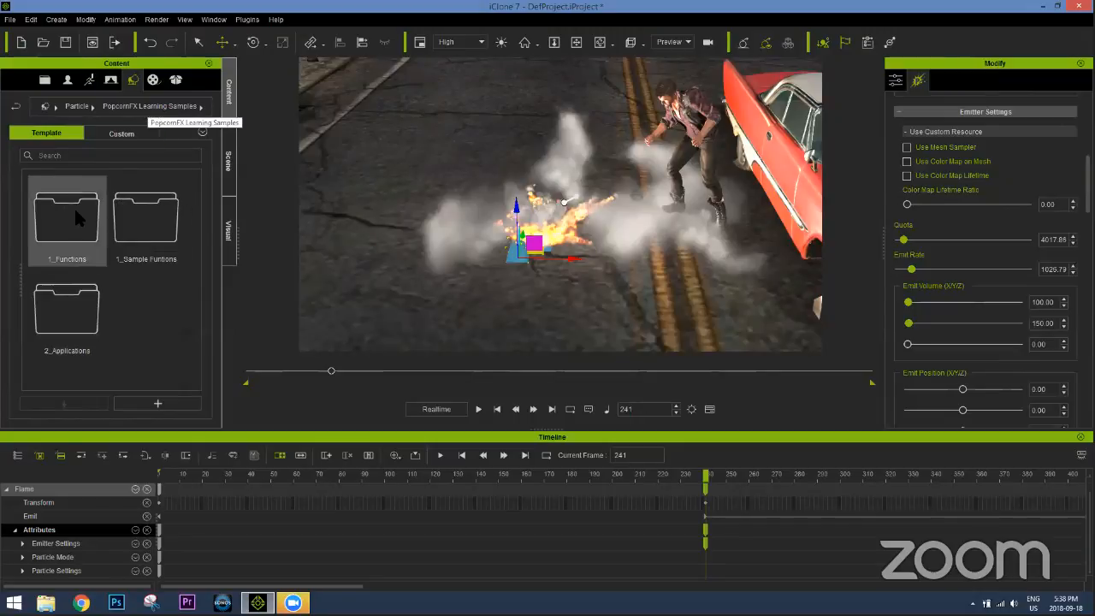
pyautogui.doubleClick(133, 171)
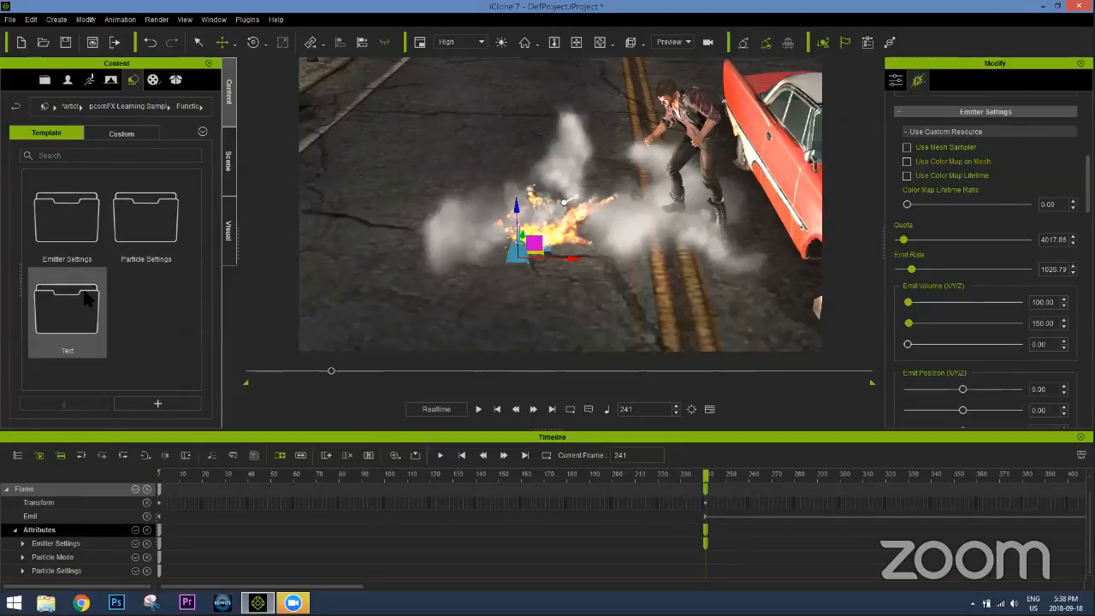
pyautogui.doubleClick(146, 231)
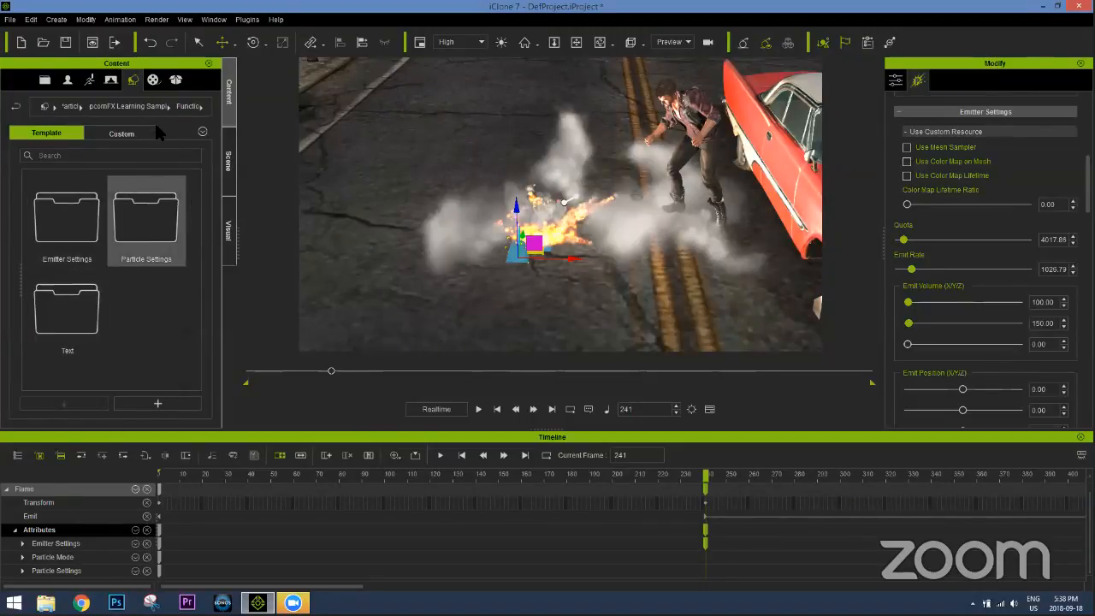
pyautogui.click(79, 109)
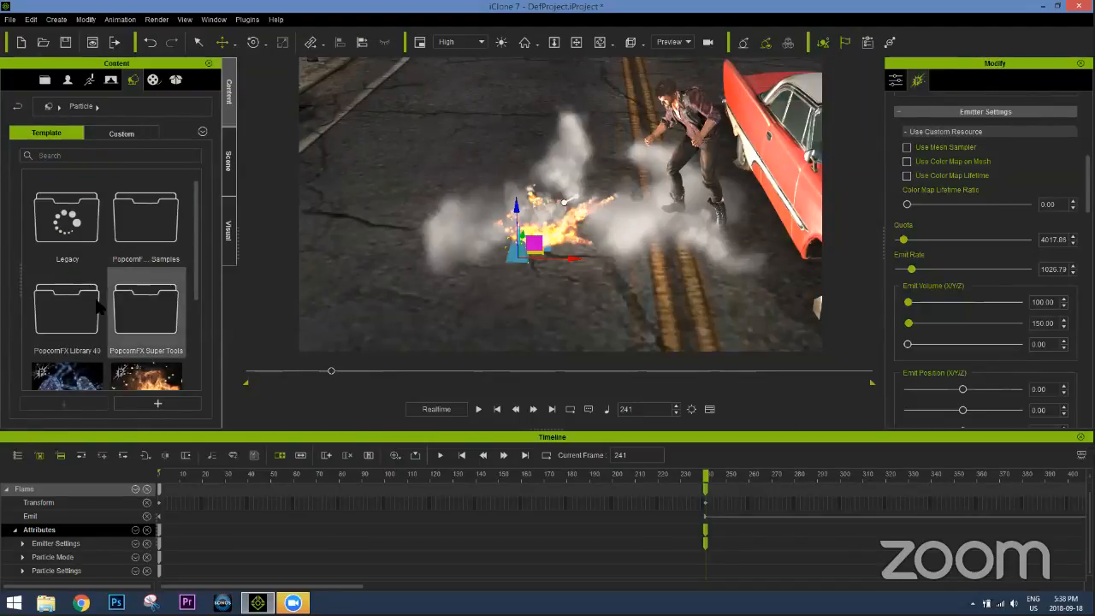
pyautogui.doubleClick(82, 300)
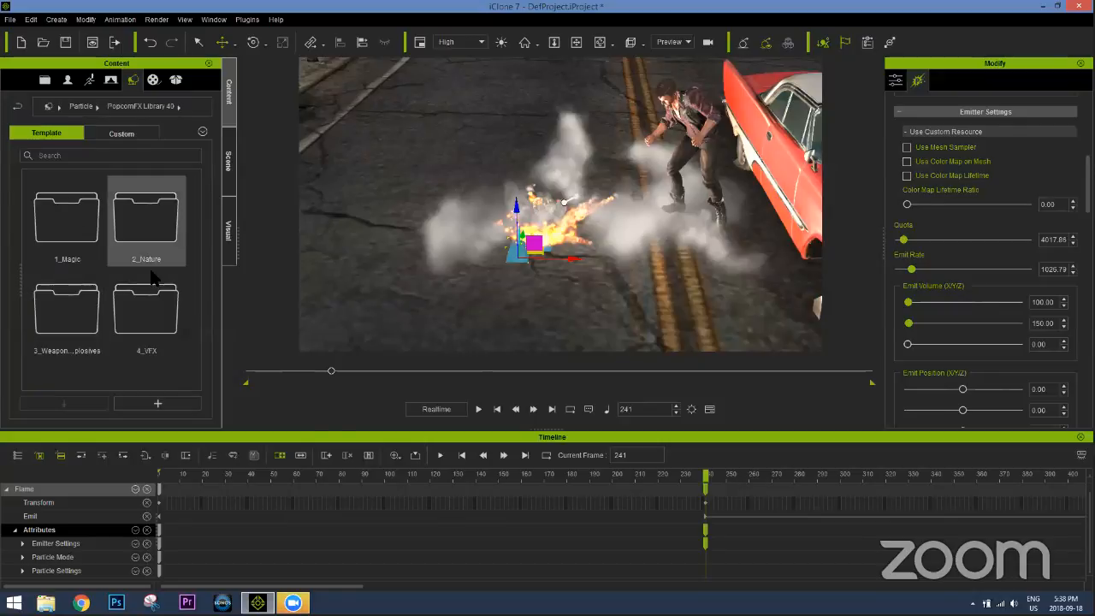
pyautogui.doubleClick(79, 302)
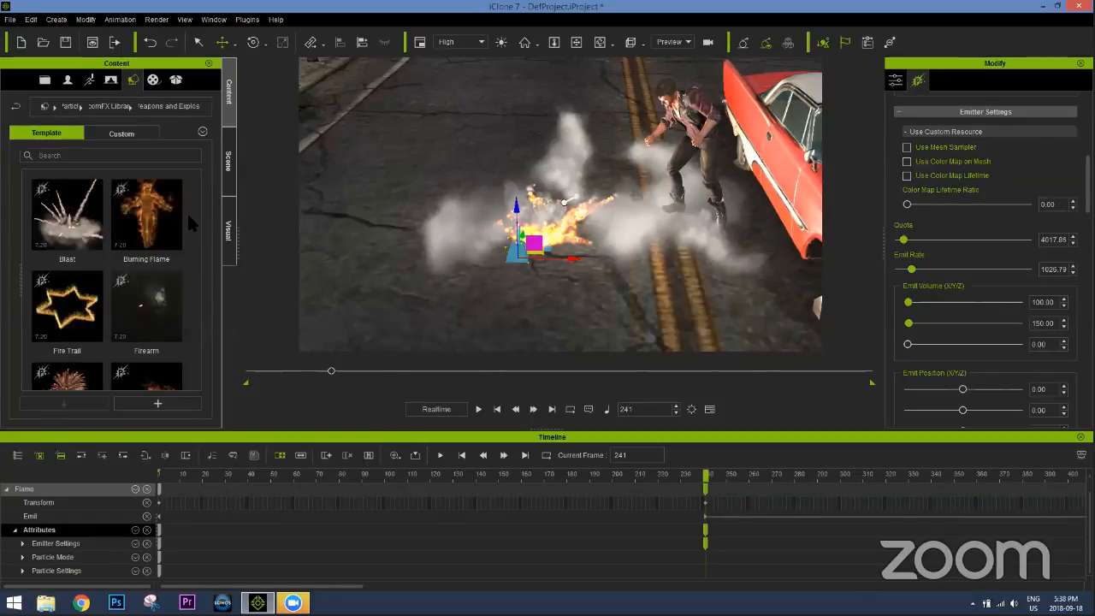
pyautogui.moveTo(194, 234); pyautogui.dragTo(204, 308)
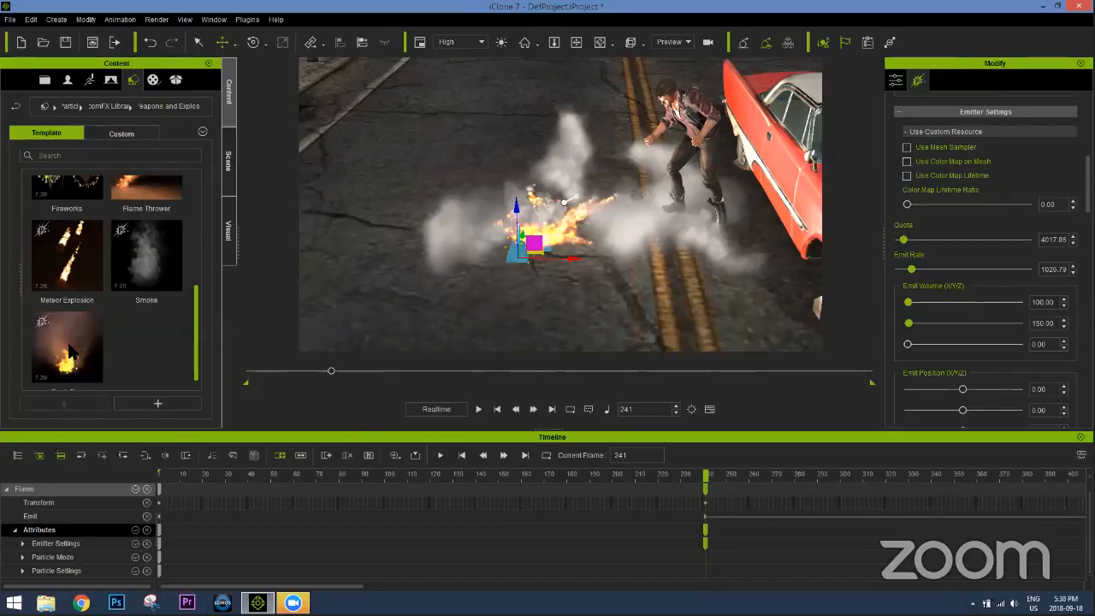
pyautogui.scroll(-1, 71, 347)
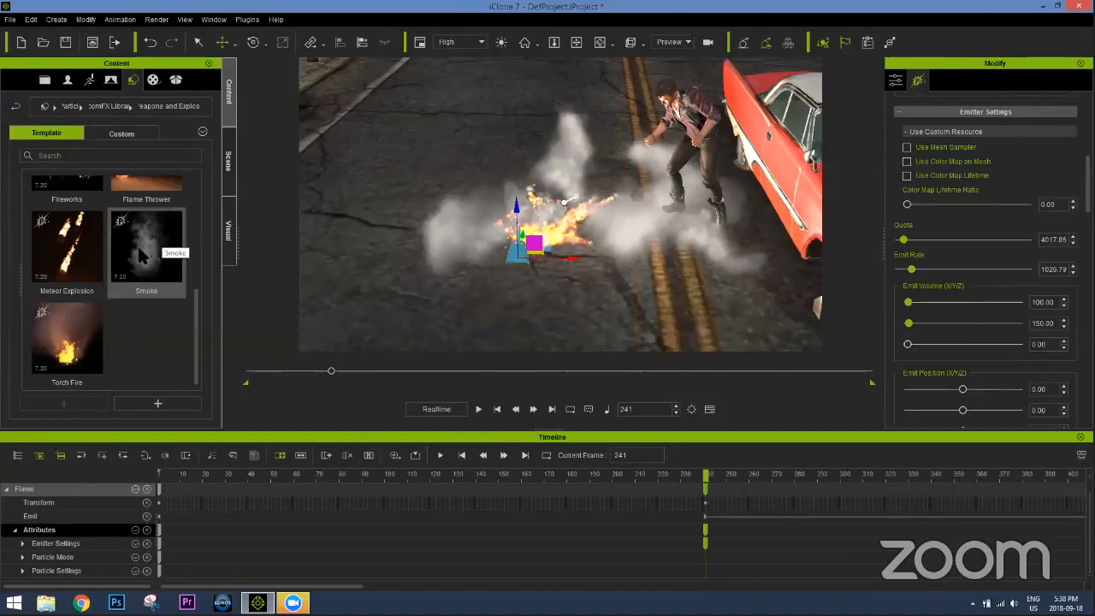
# Add the Smoke particle at the explosion spot and turn its emission off at frame 1
pyautogui.moveTo(138, 246); pyautogui.dragTo(516, 267)
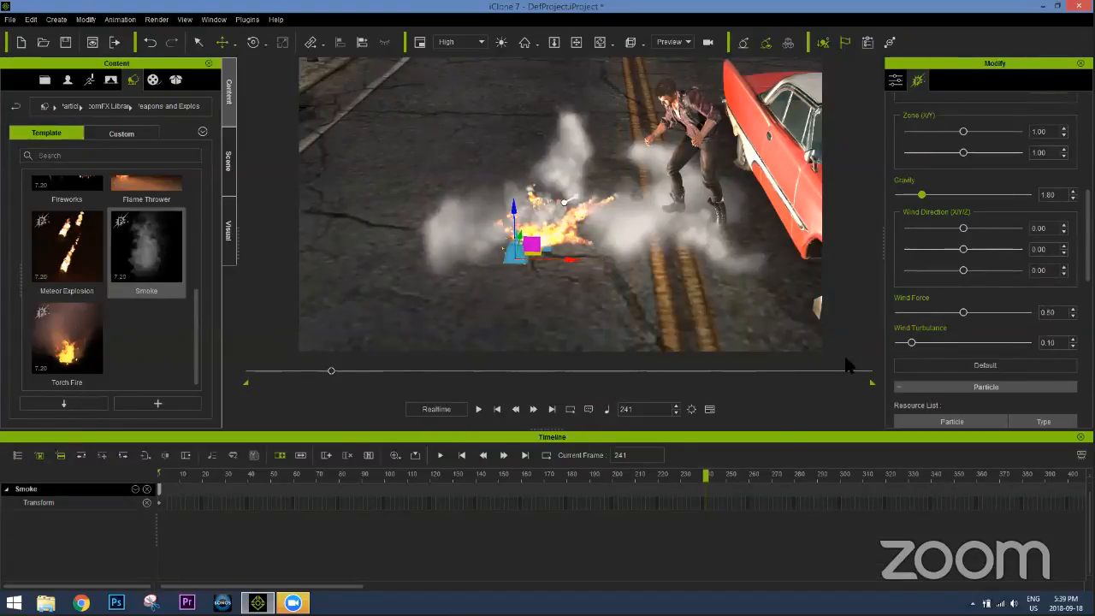
pyautogui.click(497, 409)
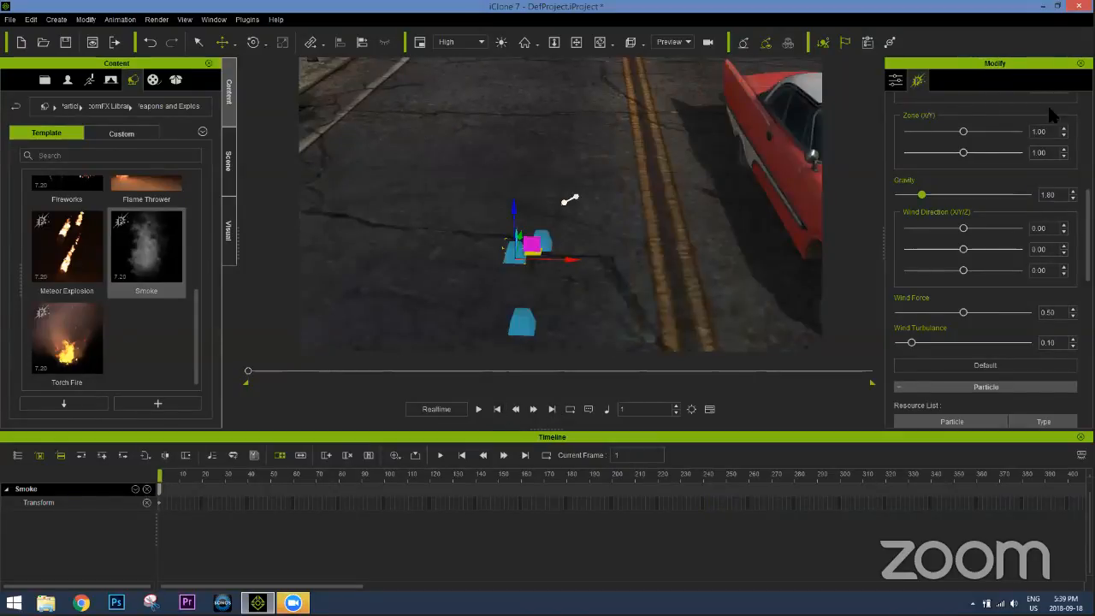
pyautogui.scroll(5, 1029, 156)
pyautogui.click(1030, 161)
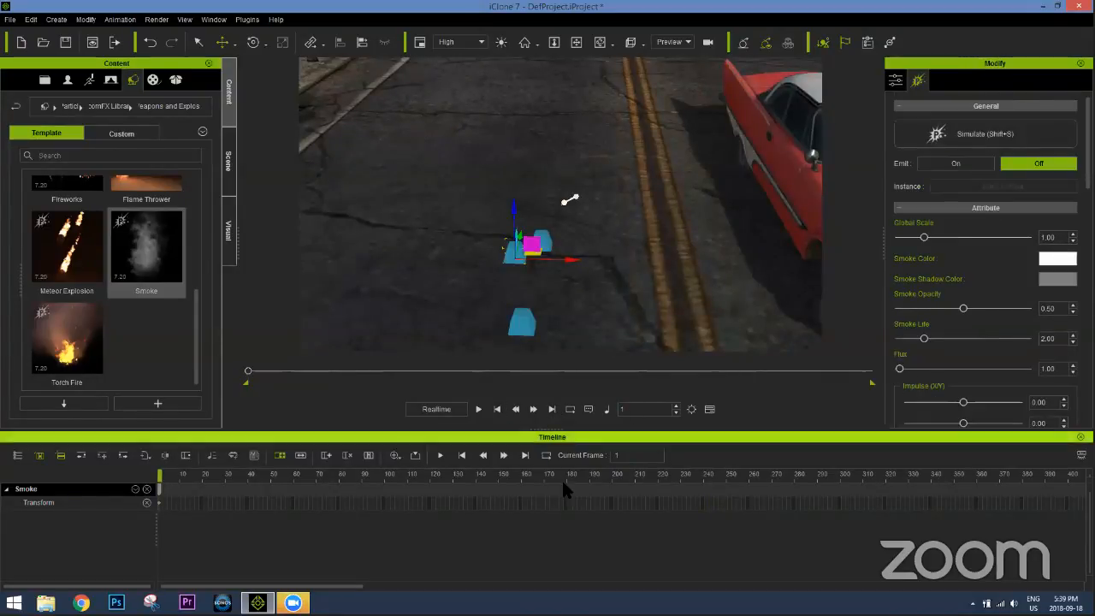
# Turn the Smoke's emission on at about frame 240 and play the animation to preview it
pyautogui.click(707, 475)
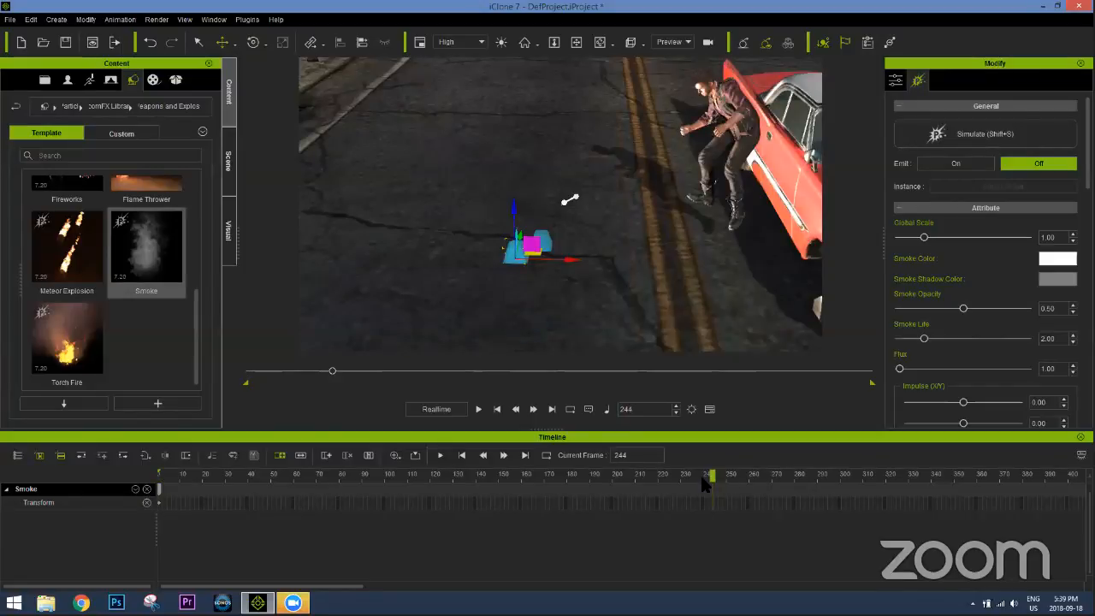
pyautogui.click(958, 163)
pyautogui.click(698, 476)
pyautogui.click(479, 410)
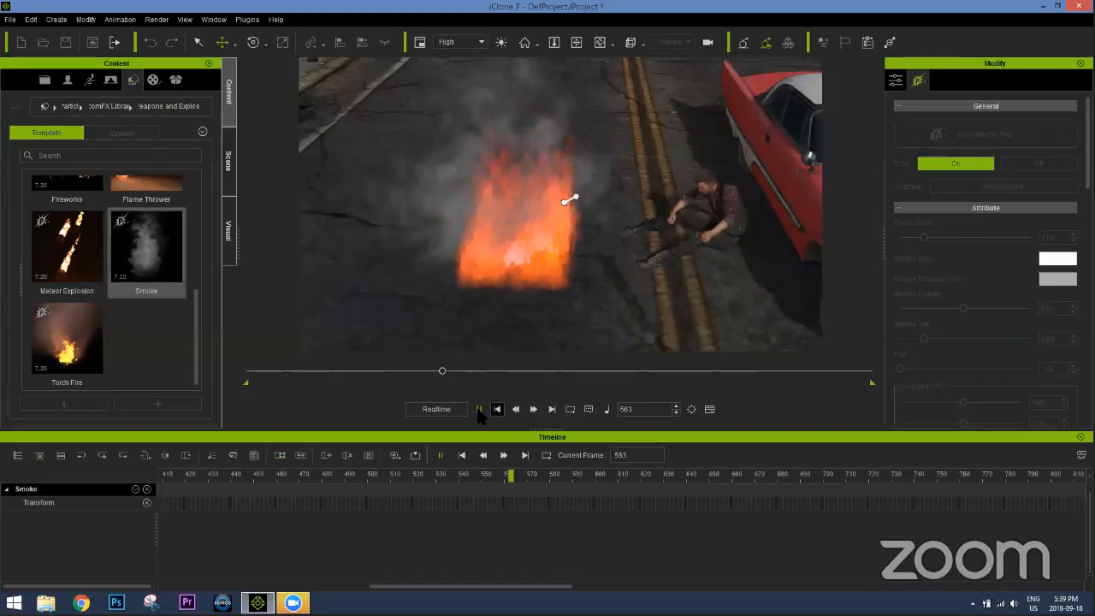
pyautogui.click(479, 410)
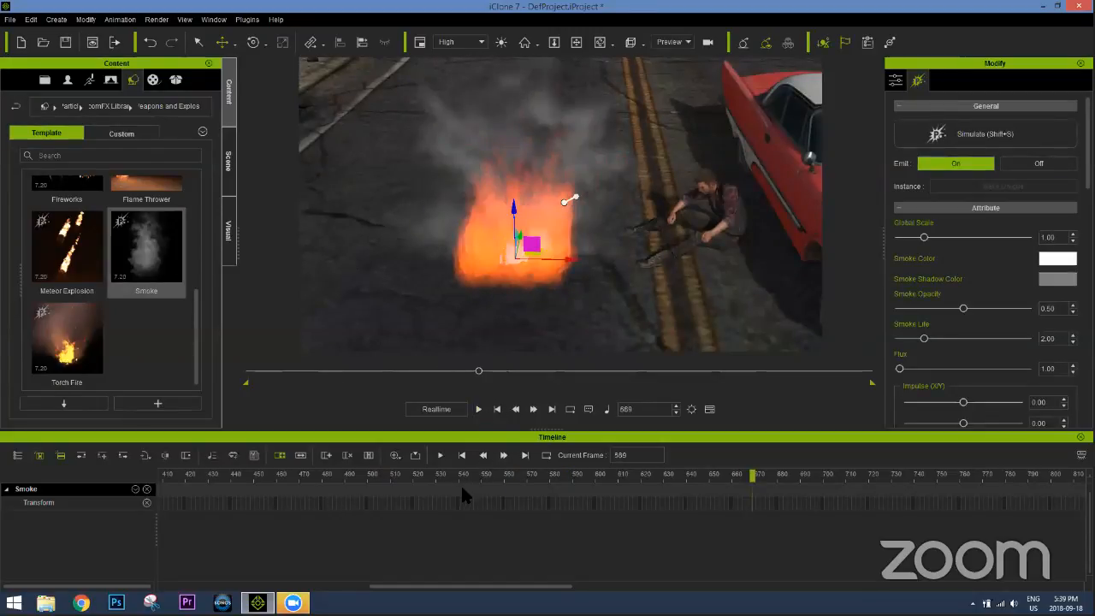
# At frame 240, set the Smoke's opacity to 0.65, smoke life to 3.30 and global scale to 1.70
pyautogui.moveTo(489, 587); pyautogui.dragTo(337, 488)
pyautogui.click(338, 477)
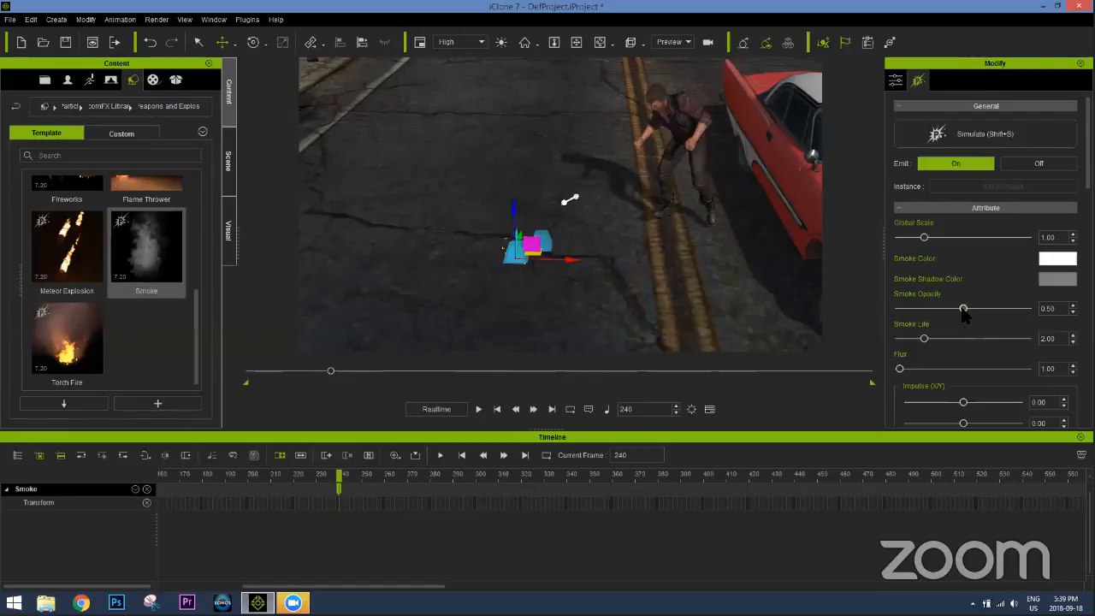
pyautogui.moveTo(964, 309); pyautogui.dragTo(982, 308)
pyautogui.moveTo(924, 338); pyautogui.dragTo(941, 338)
pyautogui.scroll(-5, 983, 256)
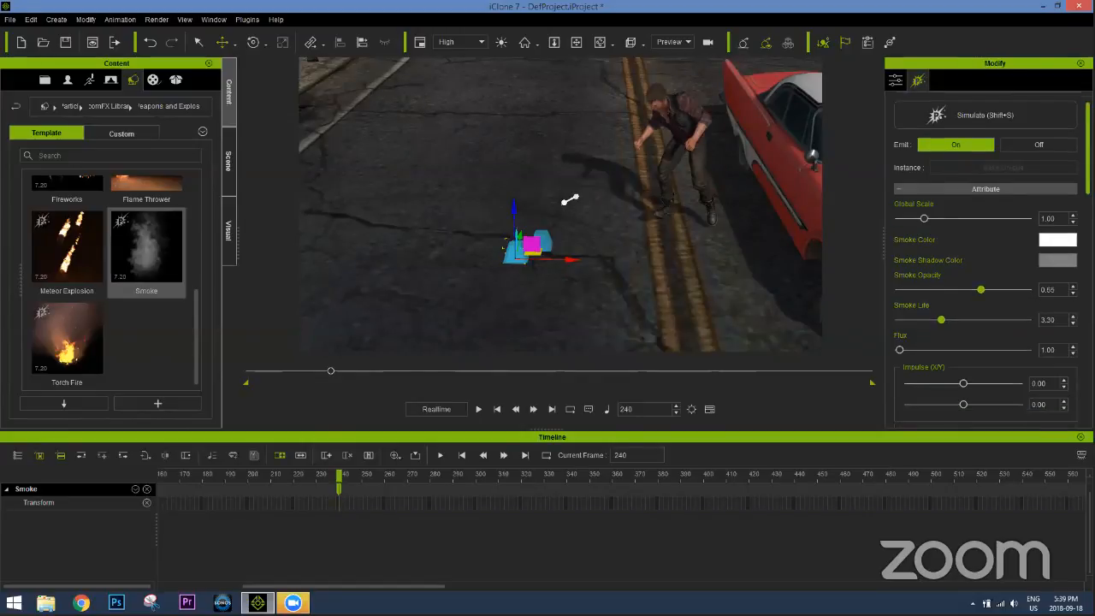
pyautogui.scroll(3, 997, 155)
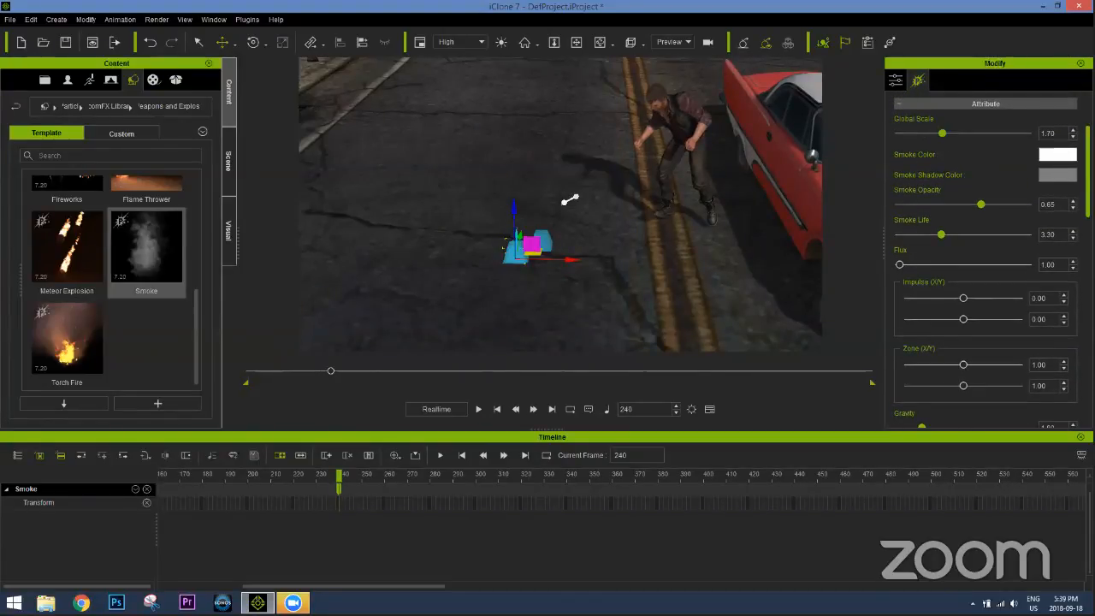
# Set the Smoke's zone to about 1.31 in X and 1.35 in Y at frame 240, play the animation and return to the start
pyautogui.scroll(-3, 939, 135)
pyautogui.scroll(-3, 983, 256)
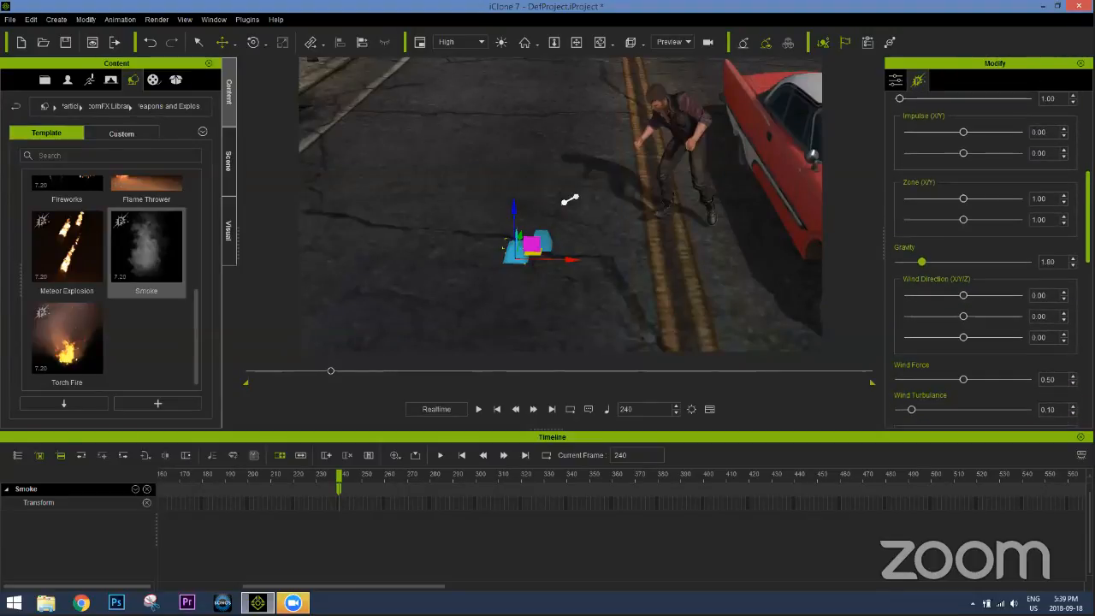
pyautogui.scroll(-3, 986, 257)
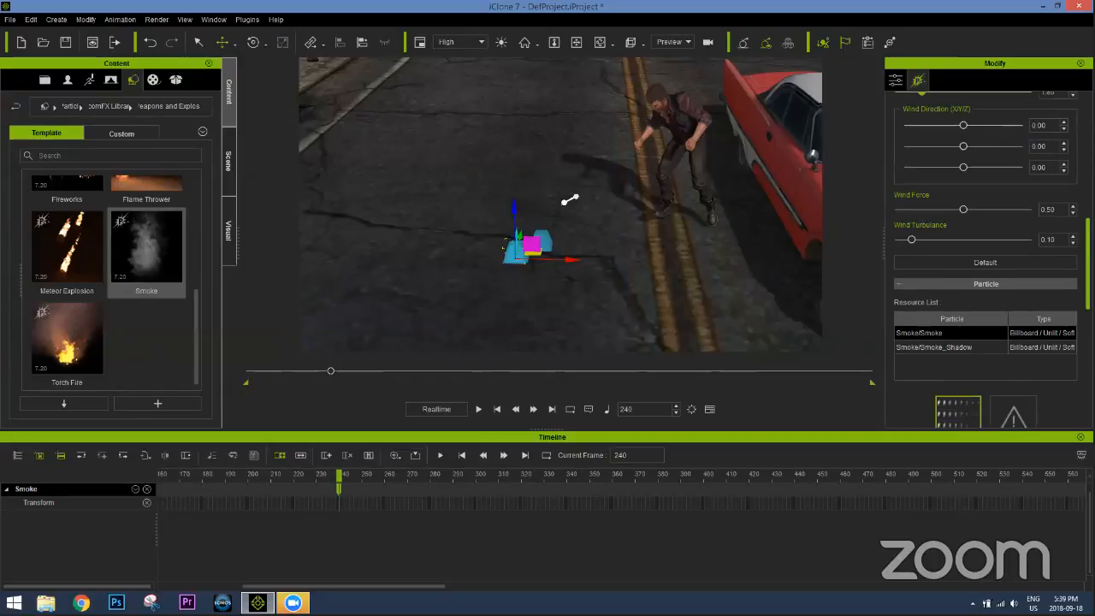
pyautogui.scroll(-3, 985, 256)
pyautogui.scroll(8, 986, 257)
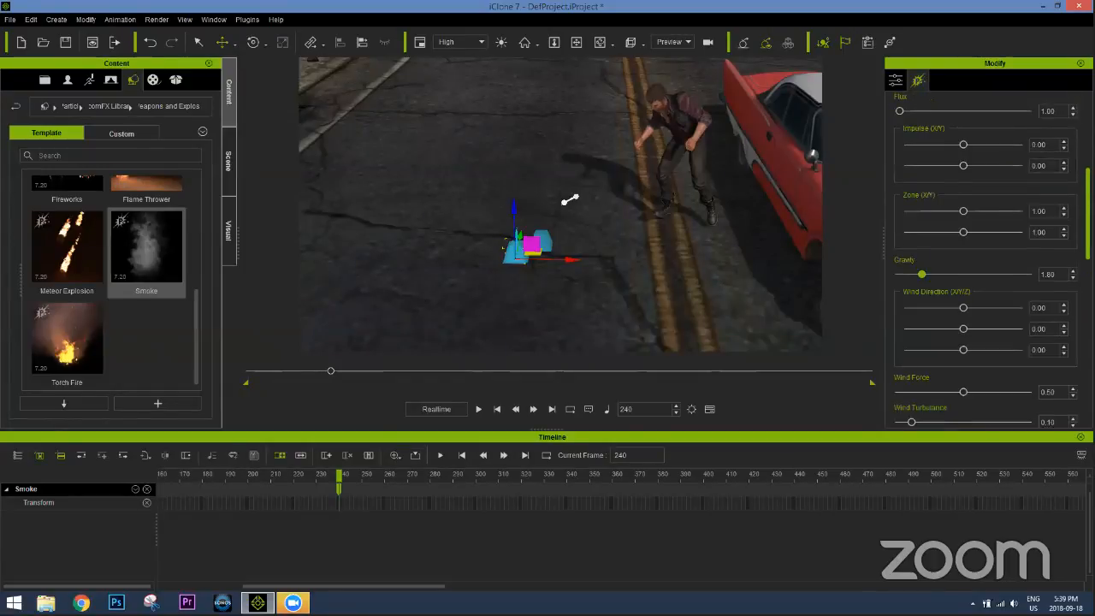
pyautogui.scroll(2, 967, 257)
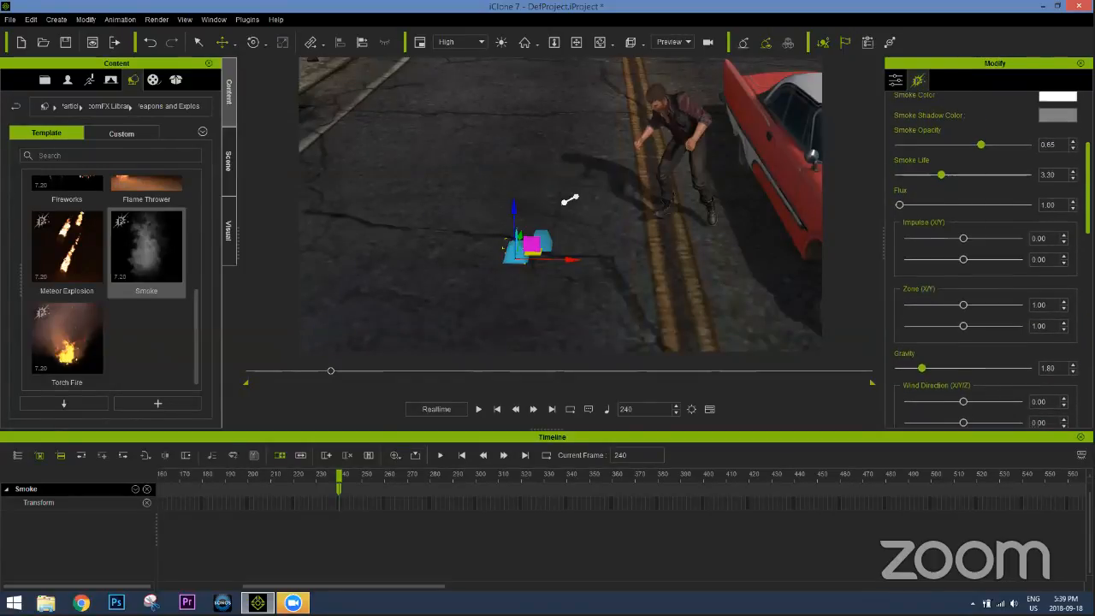
pyautogui.moveTo(963, 312); pyautogui.dragTo(982, 332)
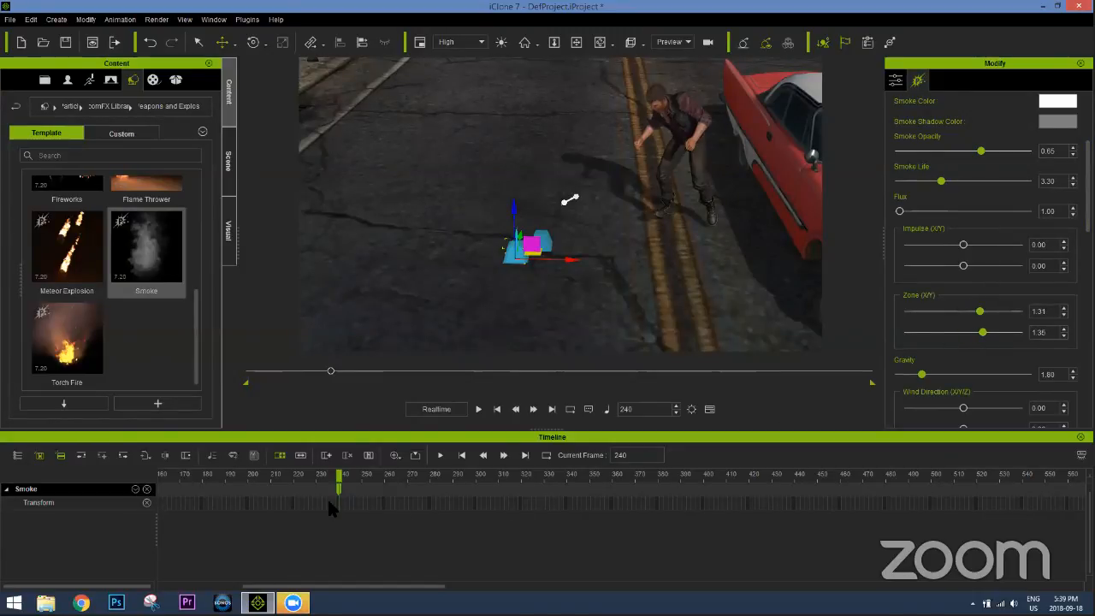
pyautogui.click(478, 409)
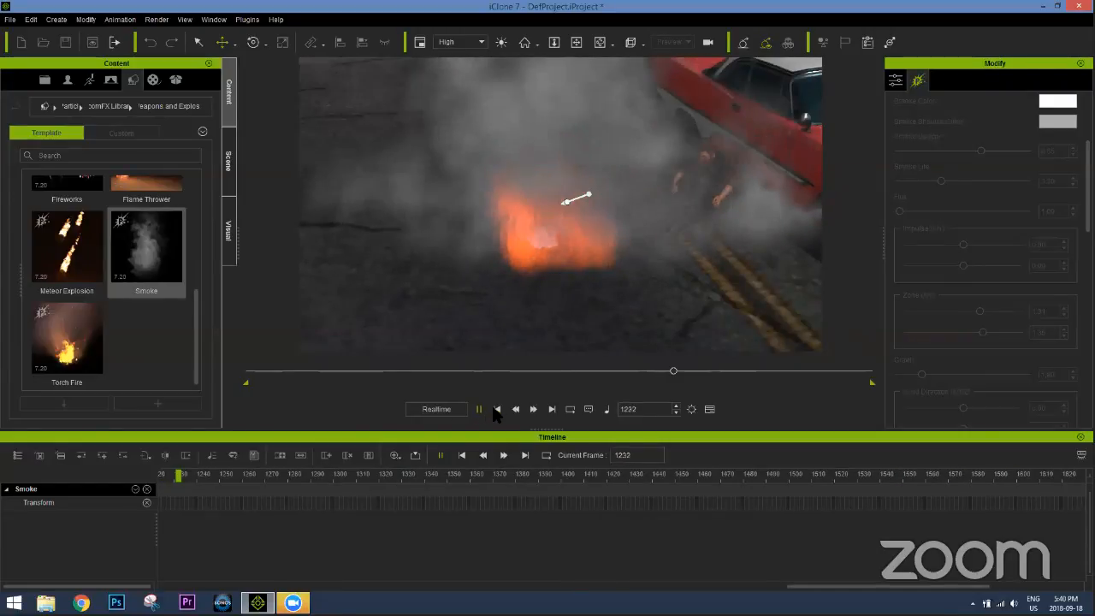
pyautogui.click(496, 410)
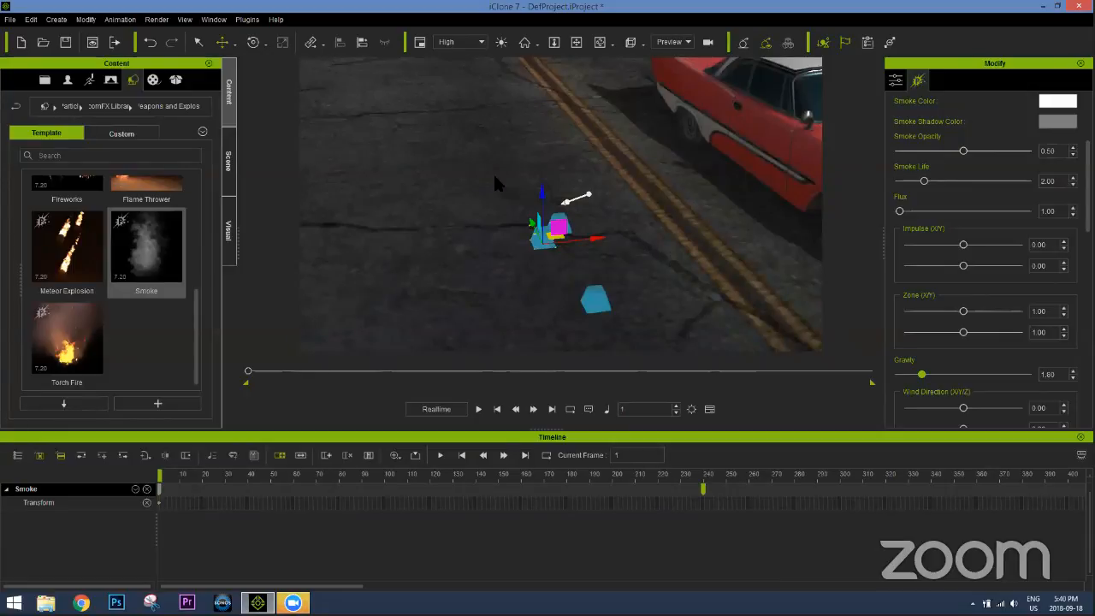
# Go back to the root of the content library and open the Props folder
pyautogui.click(45, 109)
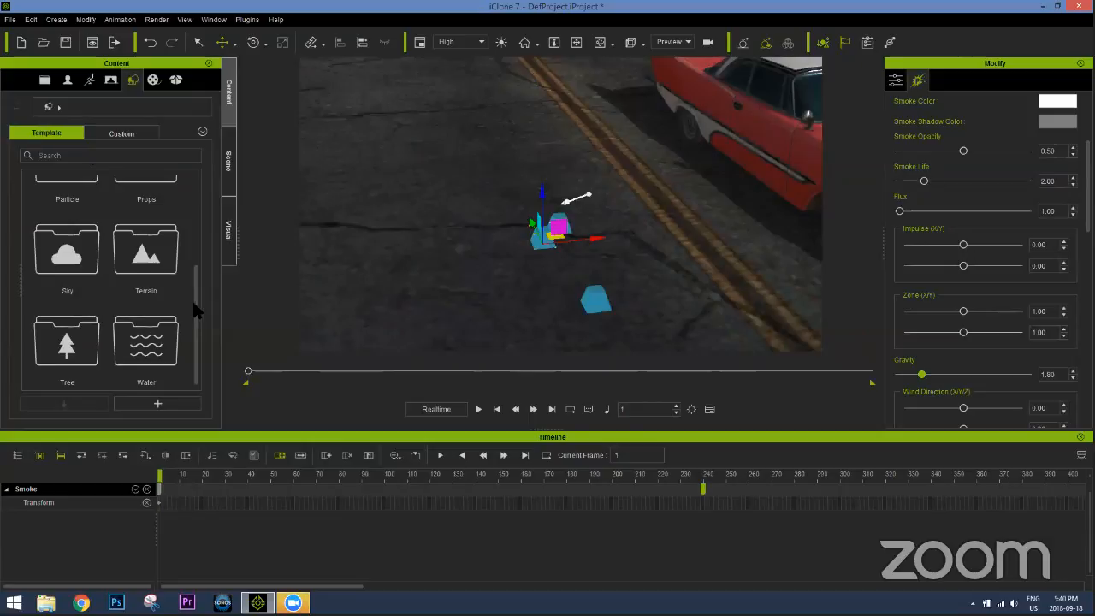
pyautogui.scroll(1, 196, 295)
pyautogui.scroll(-1, 195, 295)
pyautogui.scroll(4, 185, 203)
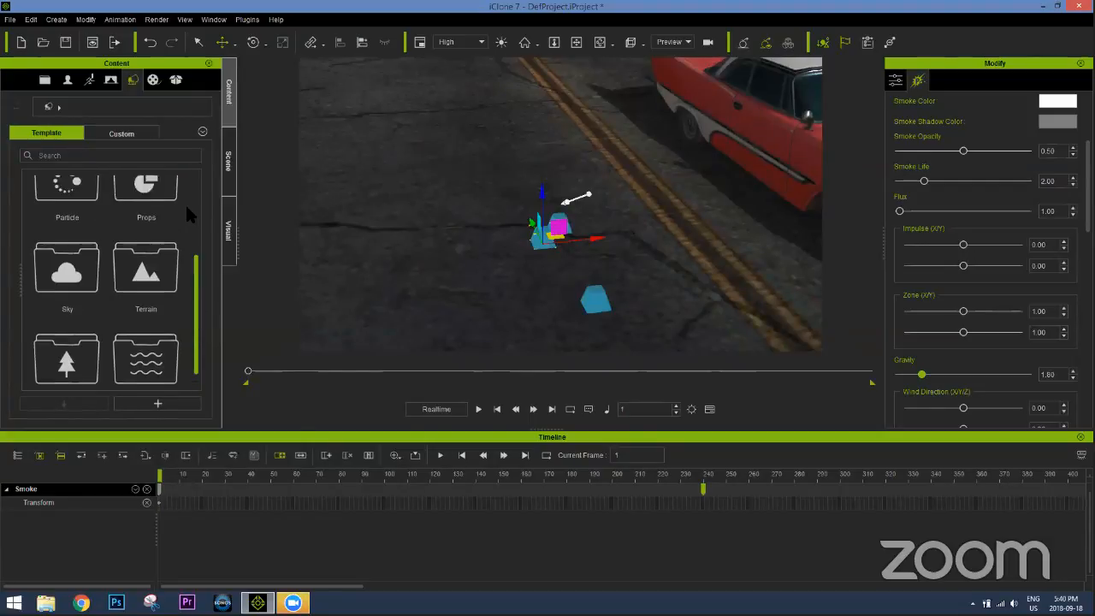
pyautogui.doubleClick(164, 294)
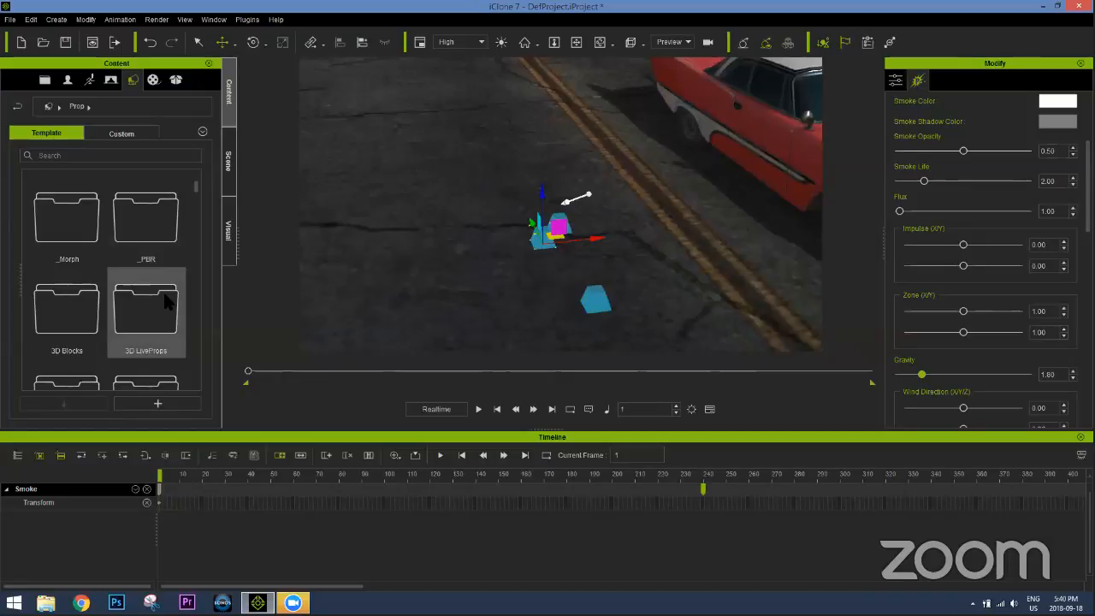
# Try smaller and larger thumbnail views for the Props folders and widen the content library
pyautogui.keyDown('ctrl'); pyautogui.scroll(-2, 162, 298); pyautogui.keyUp('ctrl')
pyautogui.keyDown('ctrl'); pyautogui.scroll(1, 156, 301); pyautogui.keyUp('ctrl')
pyautogui.keyDown('ctrl'); pyautogui.scroll(-2, 151, 276); pyautogui.keyUp('ctrl')
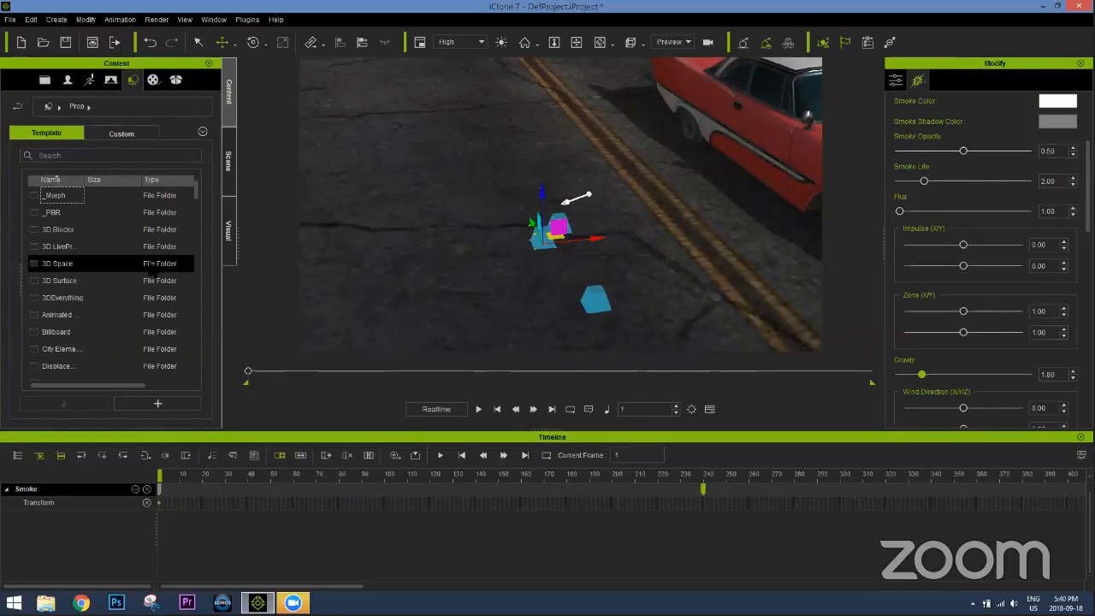
pyautogui.keyDown('ctrl'); pyautogui.scroll(4, 136, 260); pyautogui.keyUp('ctrl')
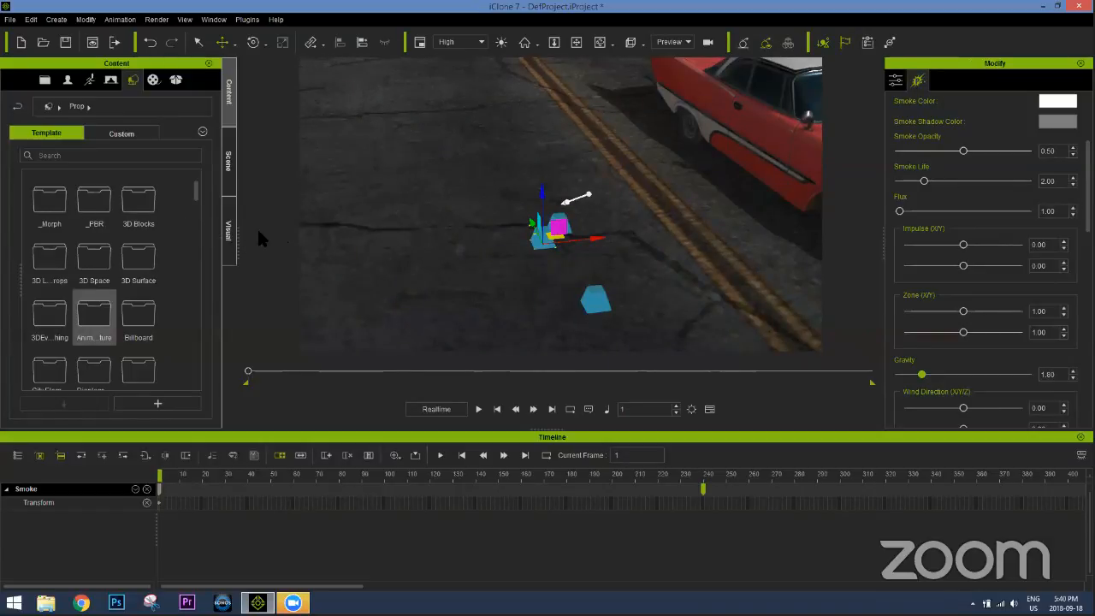
pyautogui.moveTo(239, 242); pyautogui.dragTo(278, 242)
# Look through the Props library's folders and individual items, and return to the top of the list
pyautogui.scroll(-1, 234, 194)
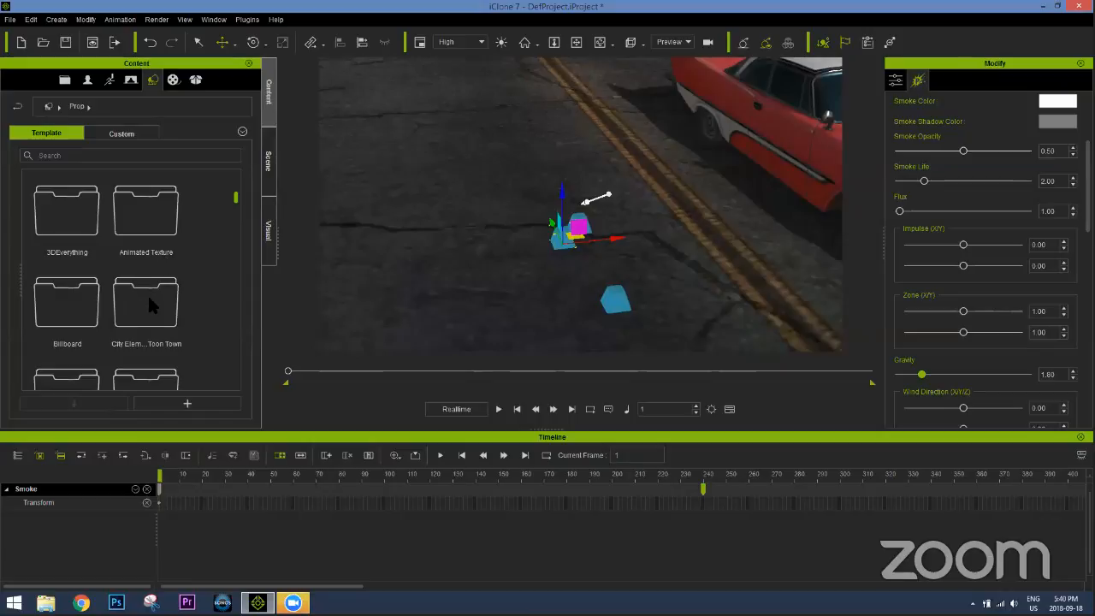
pyautogui.scroll(-5, 160, 293)
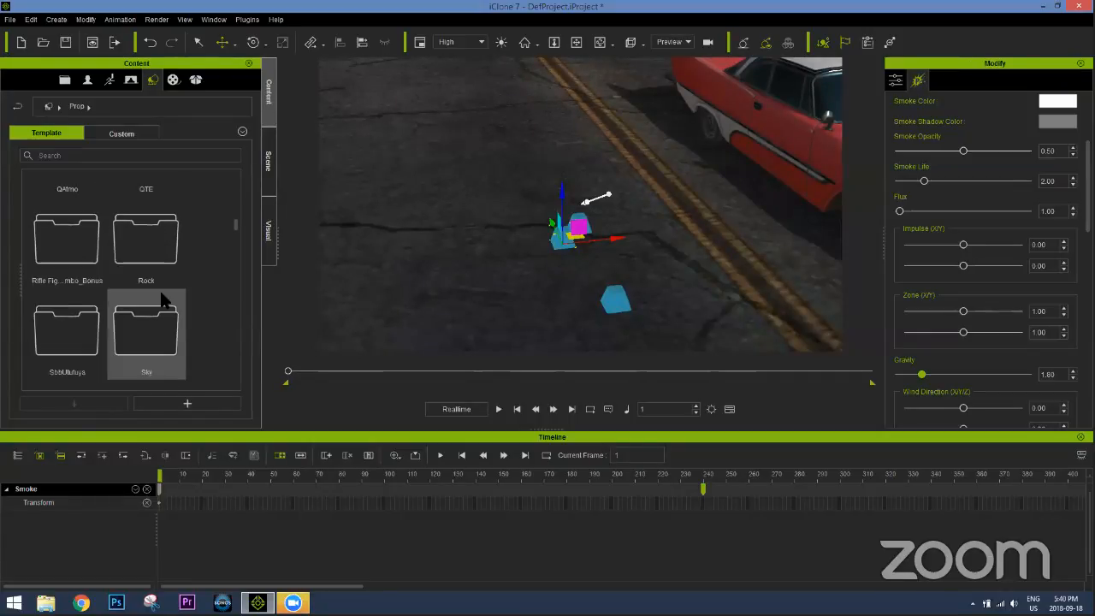
pyautogui.scroll(-1, 163, 295)
pyautogui.scroll(-2, 167, 274)
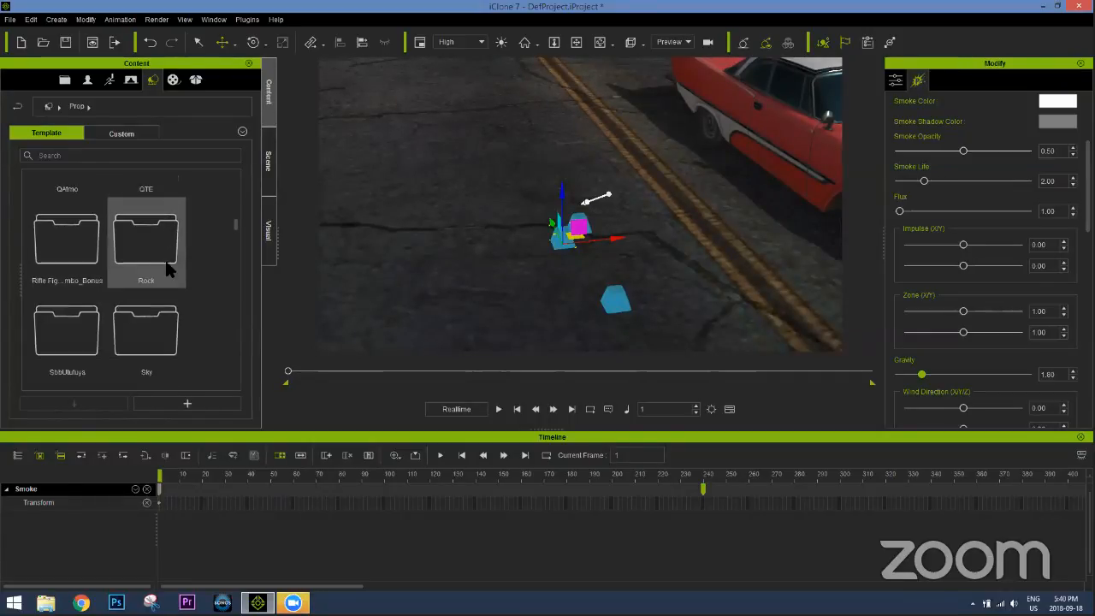
pyautogui.scroll(-2, 166, 270)
pyautogui.scroll(-1, 165, 263)
pyautogui.scroll(1, 165, 262)
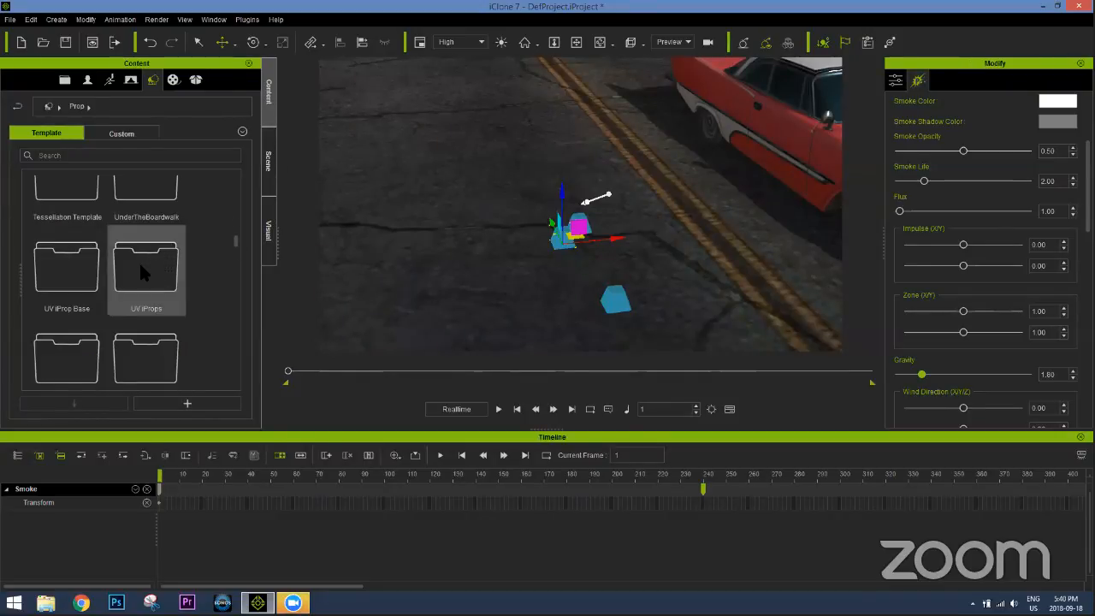
pyautogui.scroll(3, 120, 254)
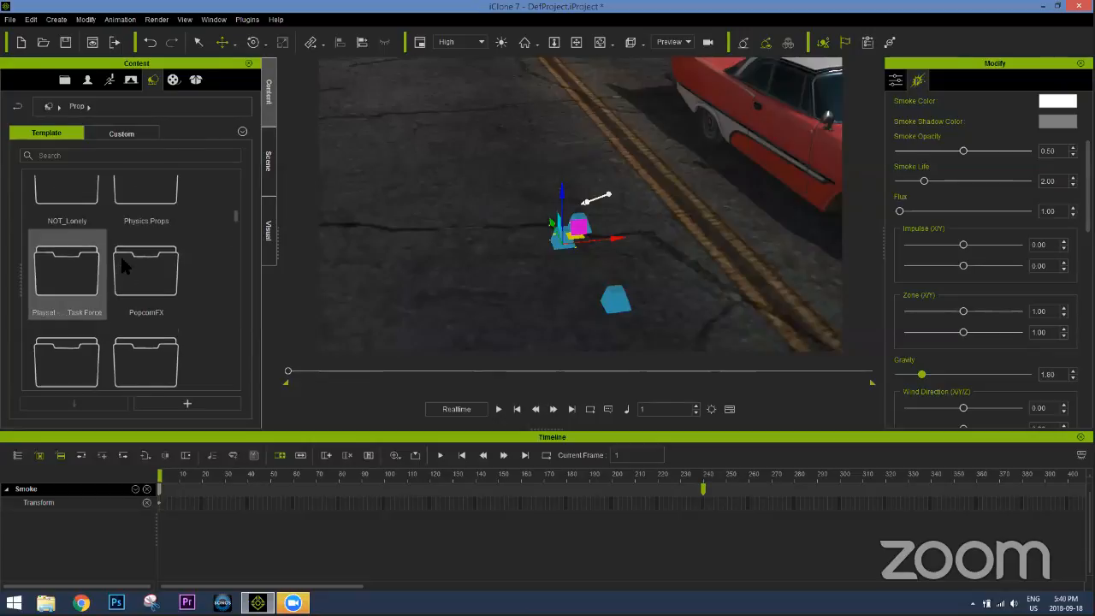
pyautogui.scroll(5, 131, 257)
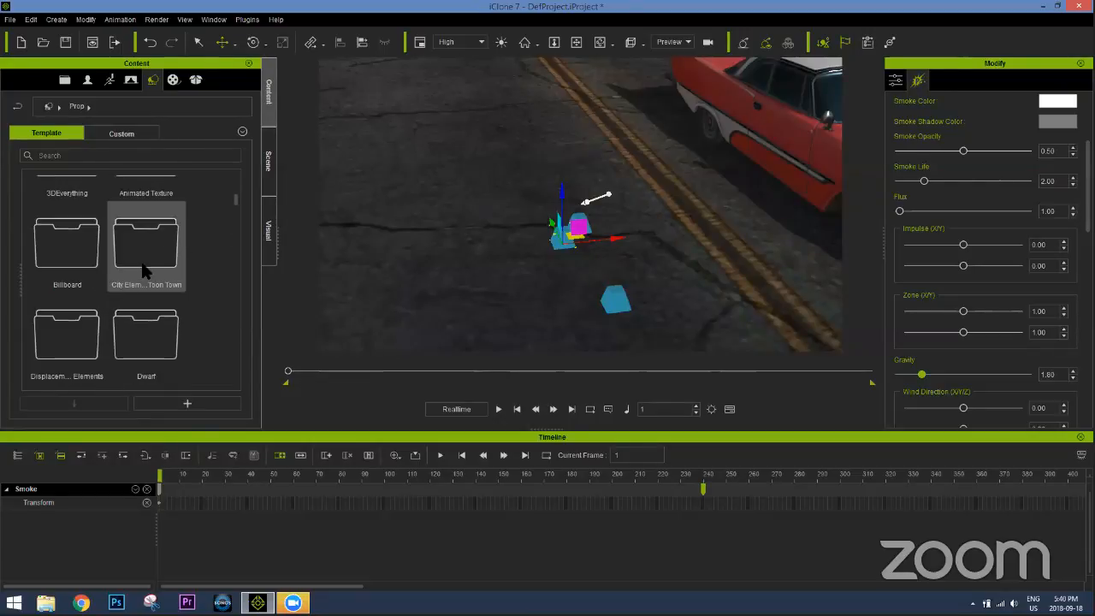
pyautogui.scroll(3, 150, 272)
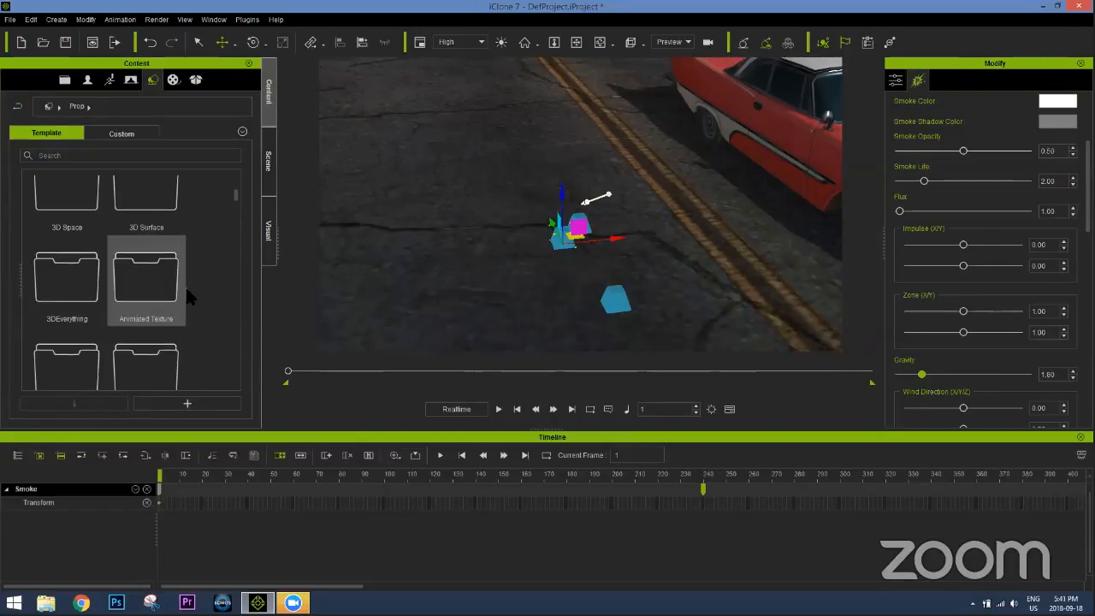
pyautogui.scroll(-5, 199, 282)
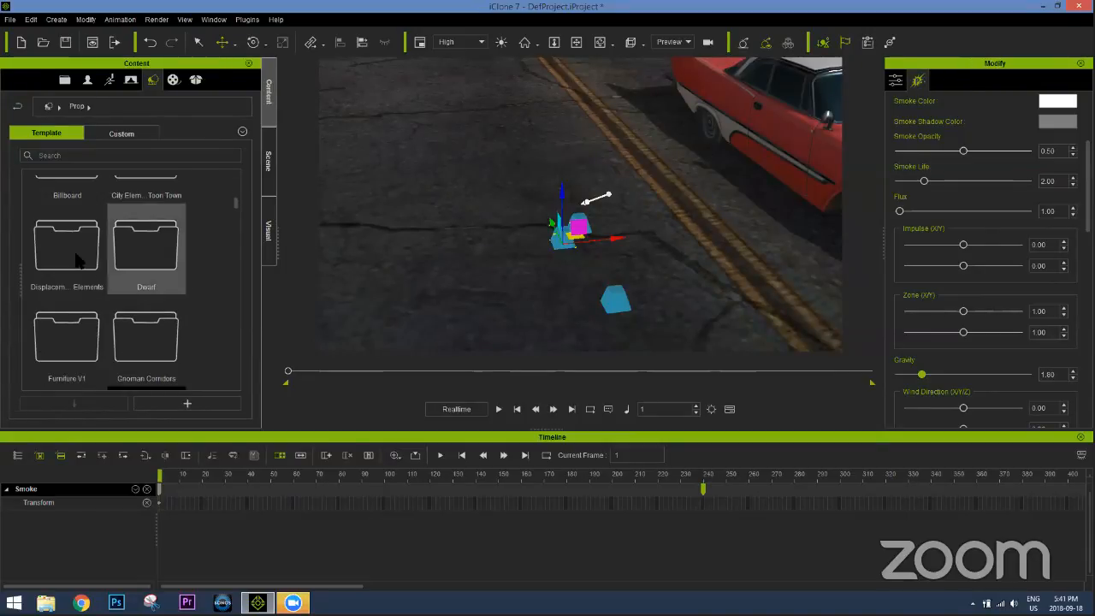
pyautogui.scroll(-5, 196, 288)
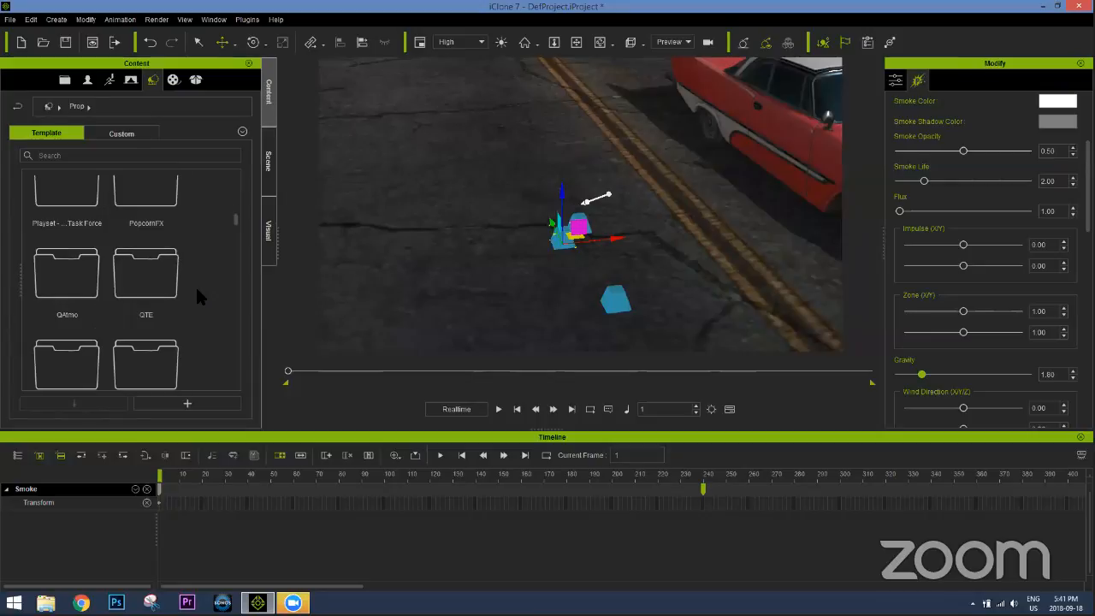
pyautogui.scroll(-5, 197, 295)
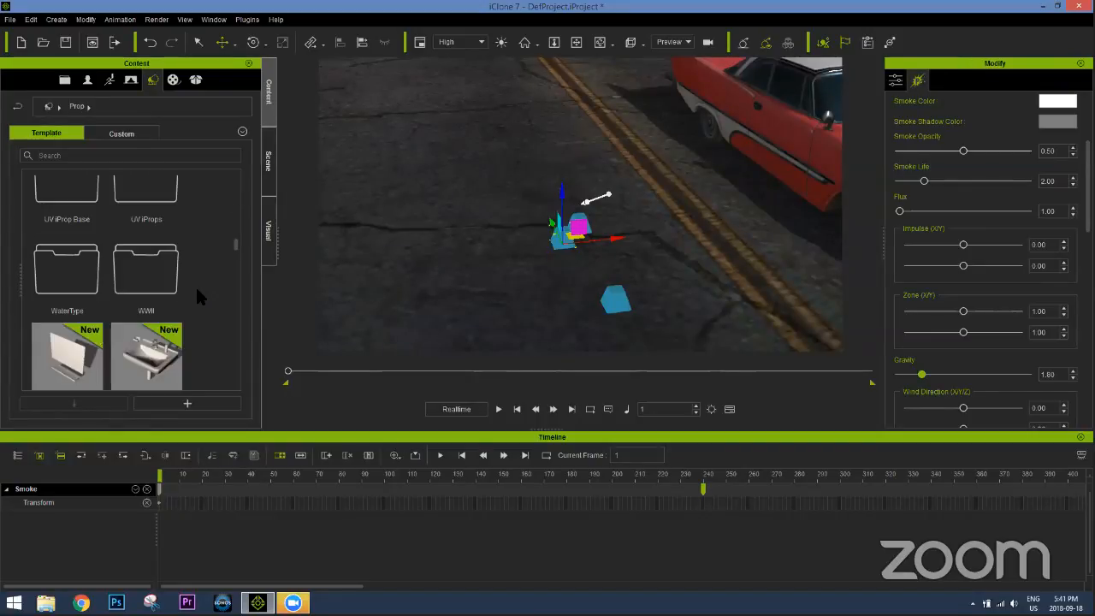
pyautogui.scroll(-5, 197, 292)
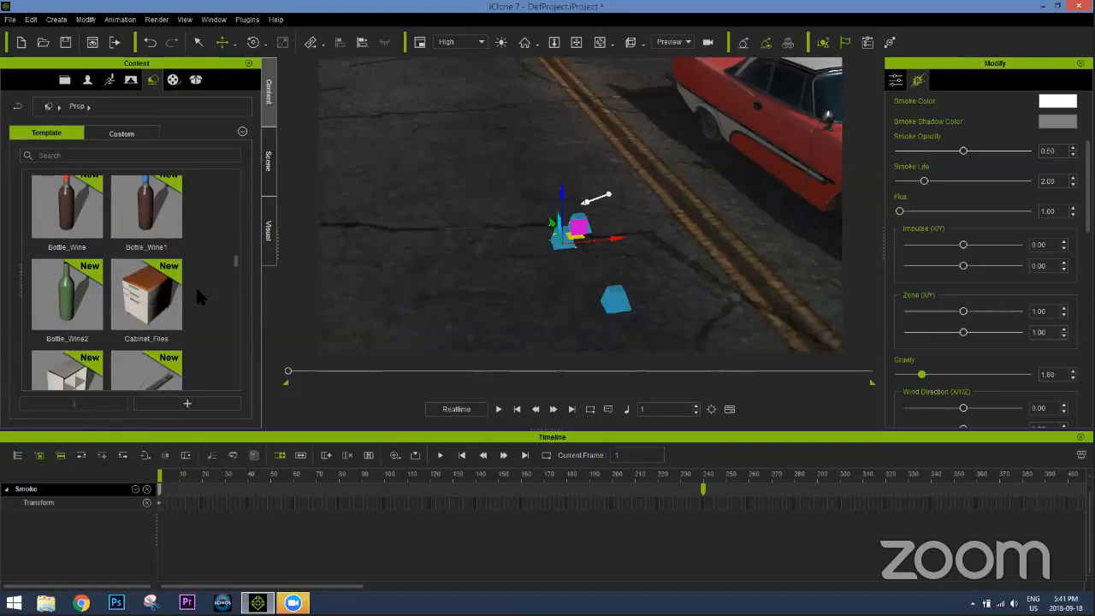
pyautogui.scroll(15, 196, 296)
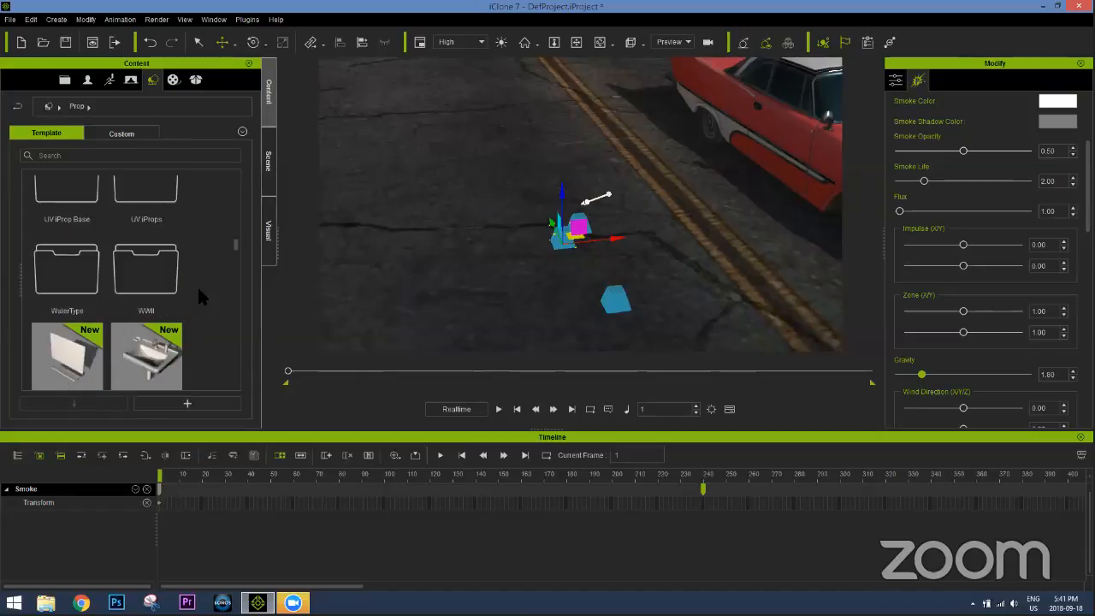
pyautogui.scroll(3, 196, 295)
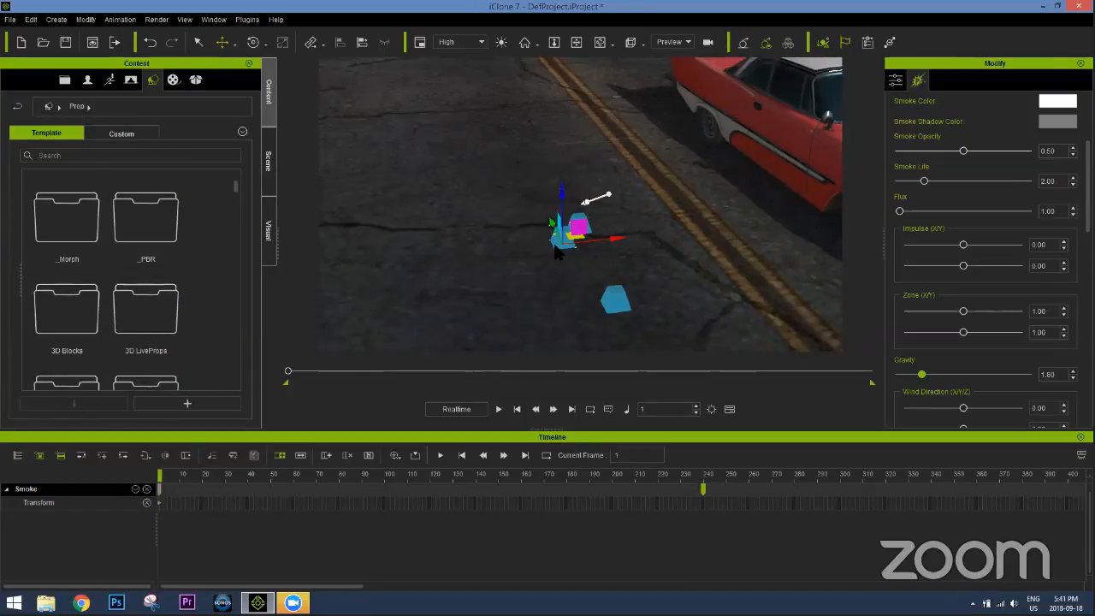
# Play the animation, return to the first frame and hide the timeline
pyautogui.click(500, 409)
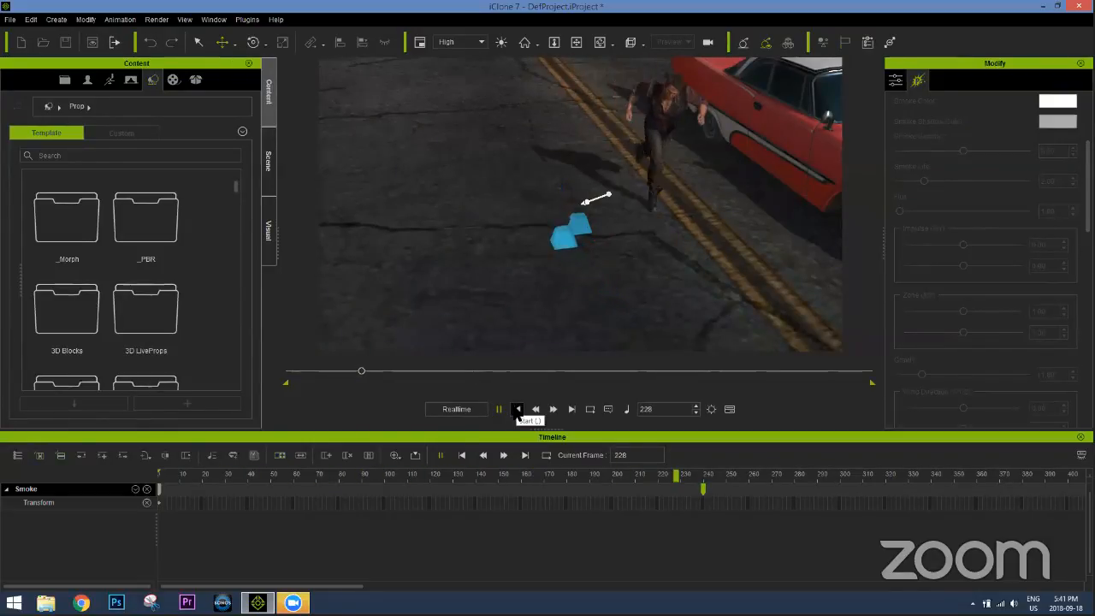
pyautogui.click(517, 409)
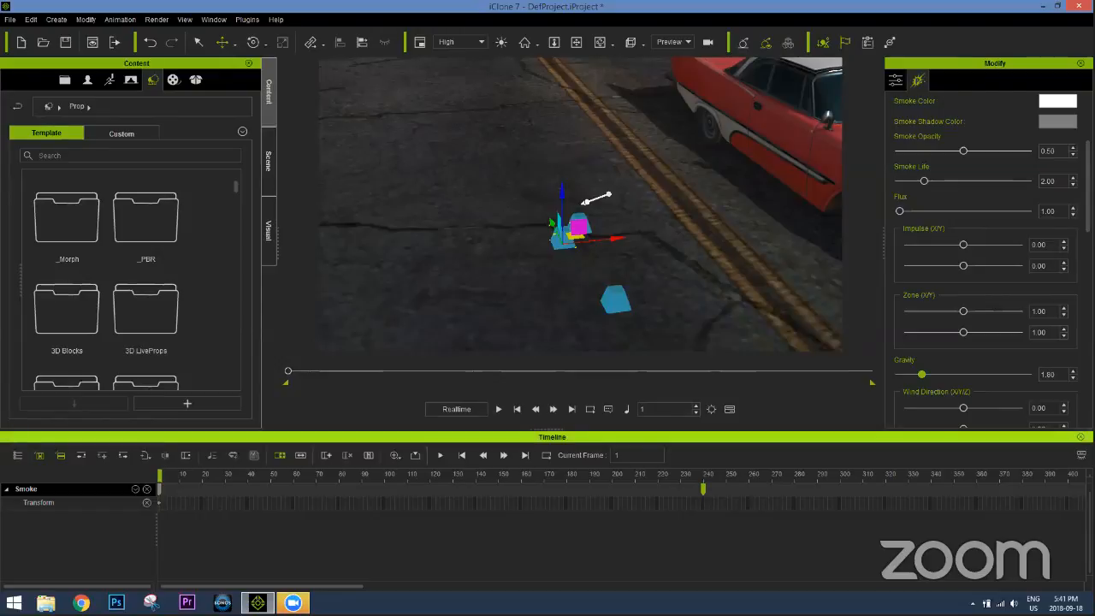
pyautogui.press('F3')
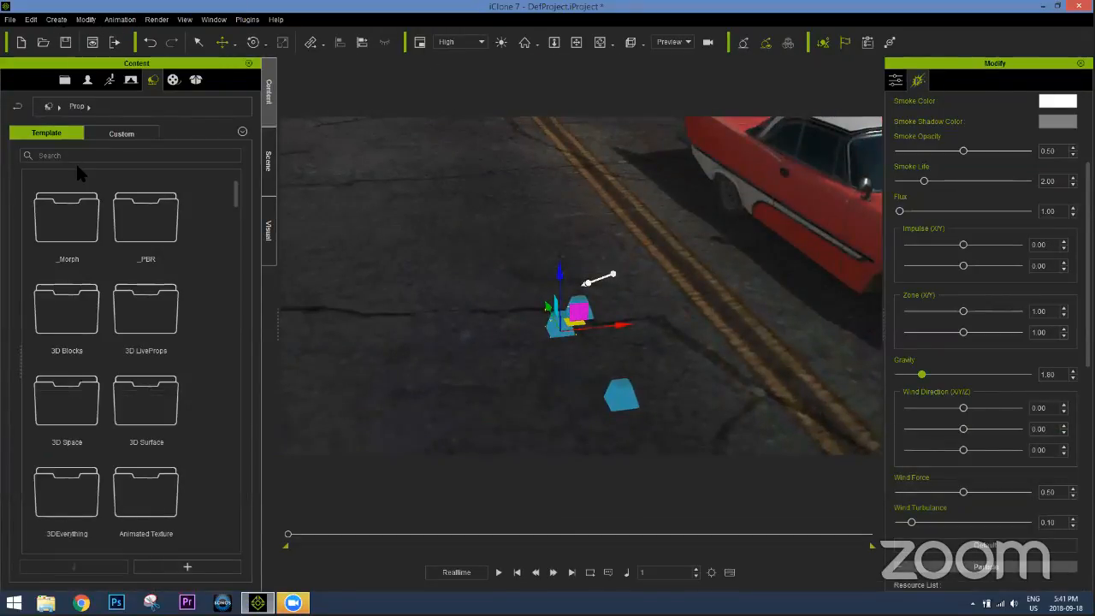
# Switch to the scene's Camera view, select the Zane avatar and frame him running from the side in front of the street buildings
pyautogui.click(372, 255)
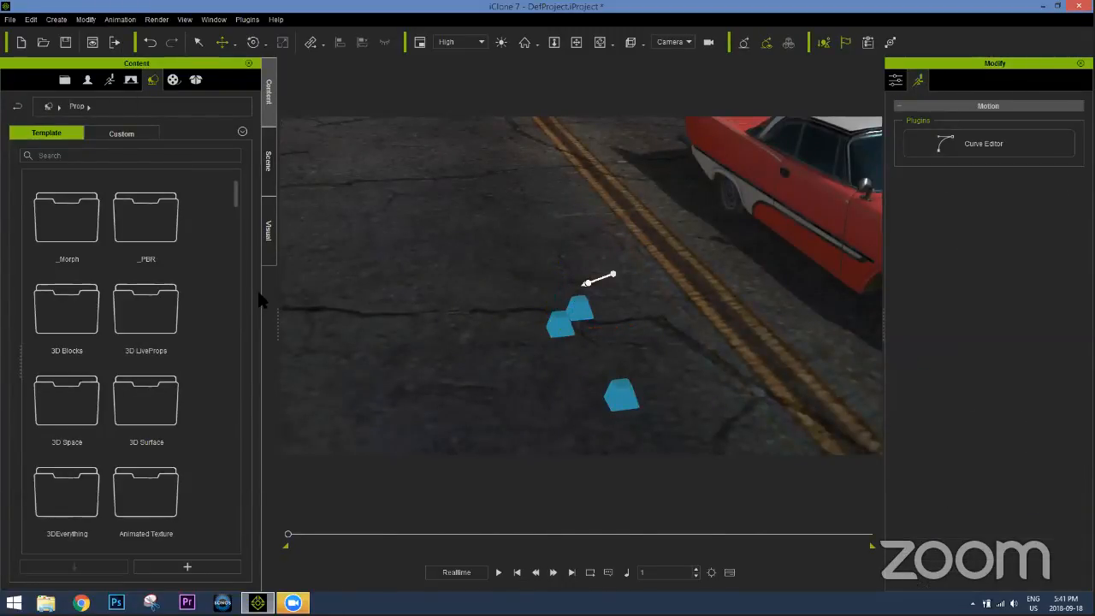
pyautogui.click(268, 171)
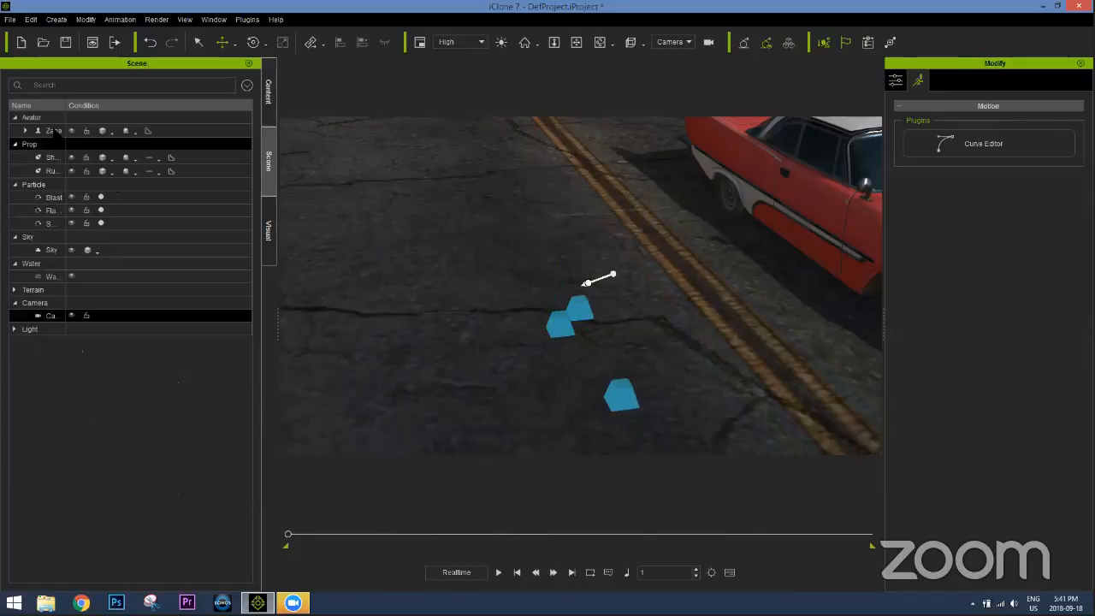
pyautogui.click(53, 130)
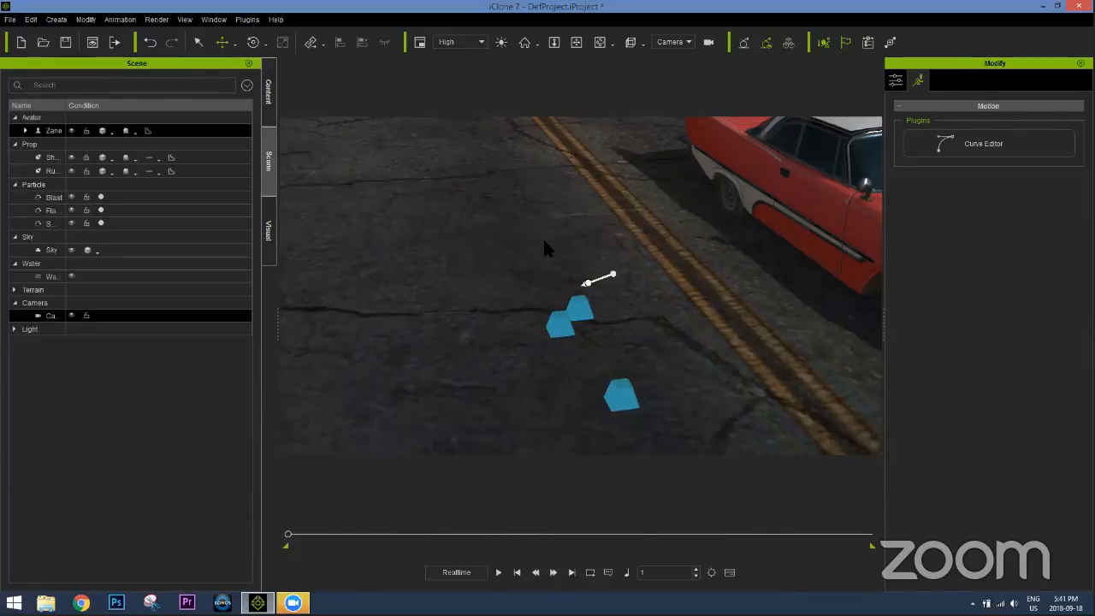
pyautogui.press('Home')
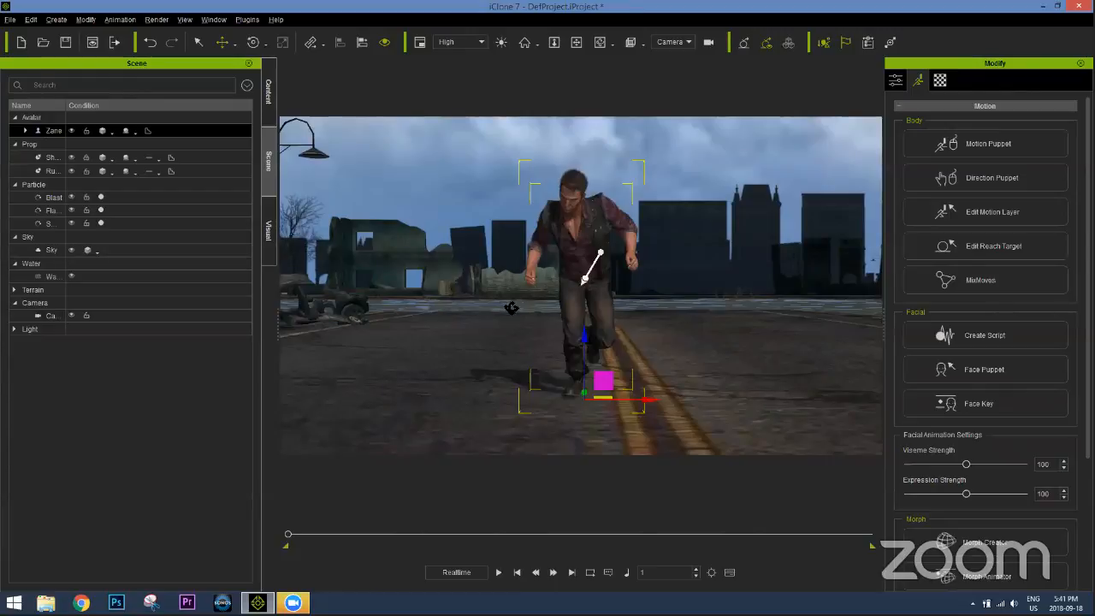
pyautogui.moveTo(483, 314); pyautogui.dragTo(623, 313, button='right')
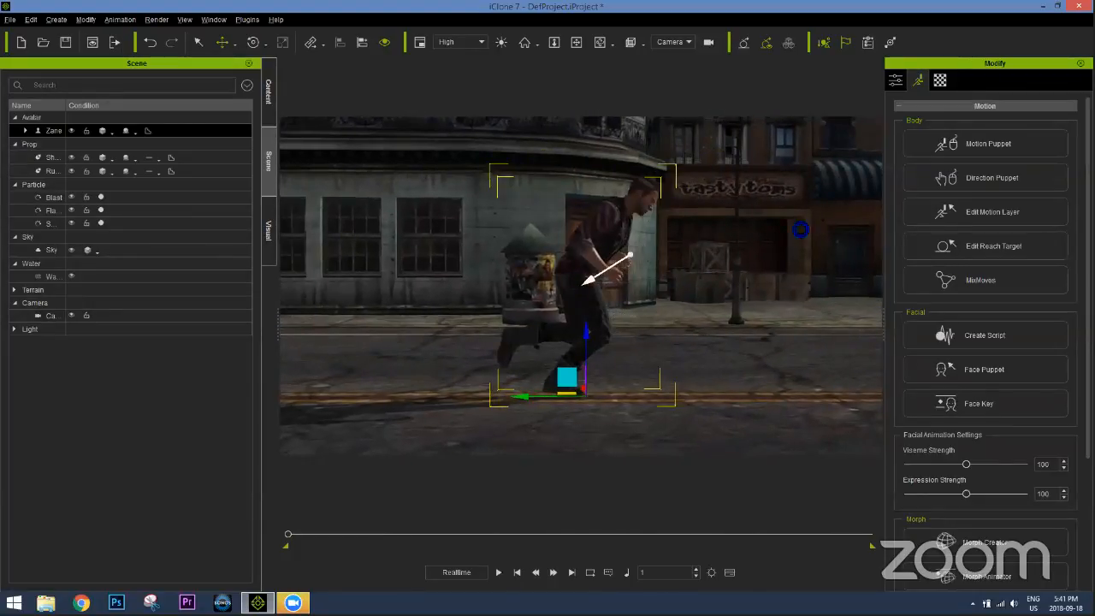
pyautogui.moveTo(720, 190); pyautogui.dragTo(701, 192, button='right')
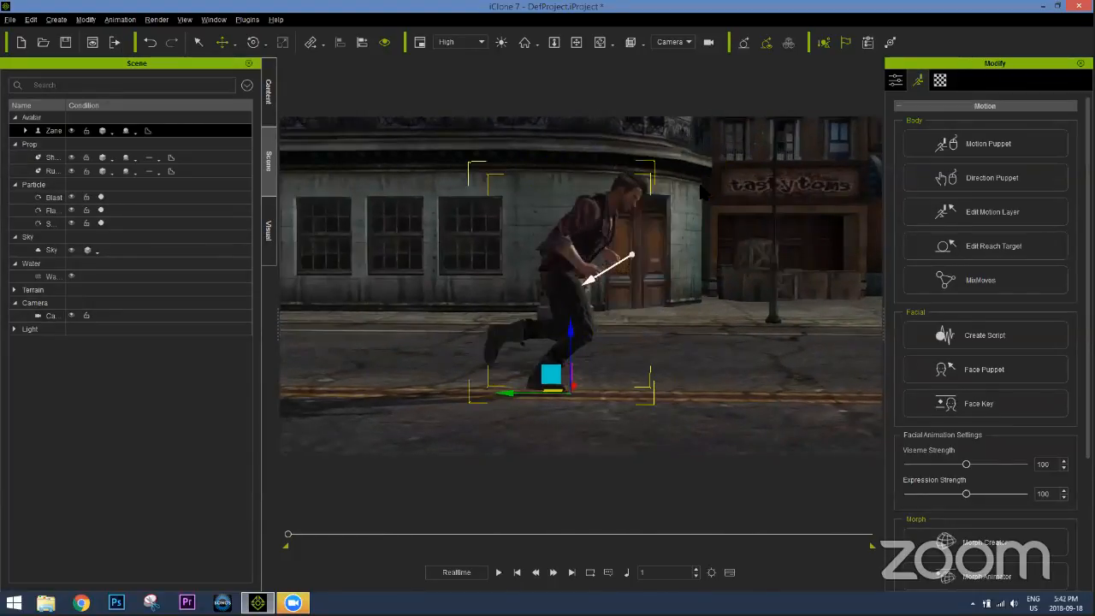
# Show the attribute settings of Zane and the Camera, and shift the shot so Zane sits slightly lower in frame
pyautogui.click(896, 81)
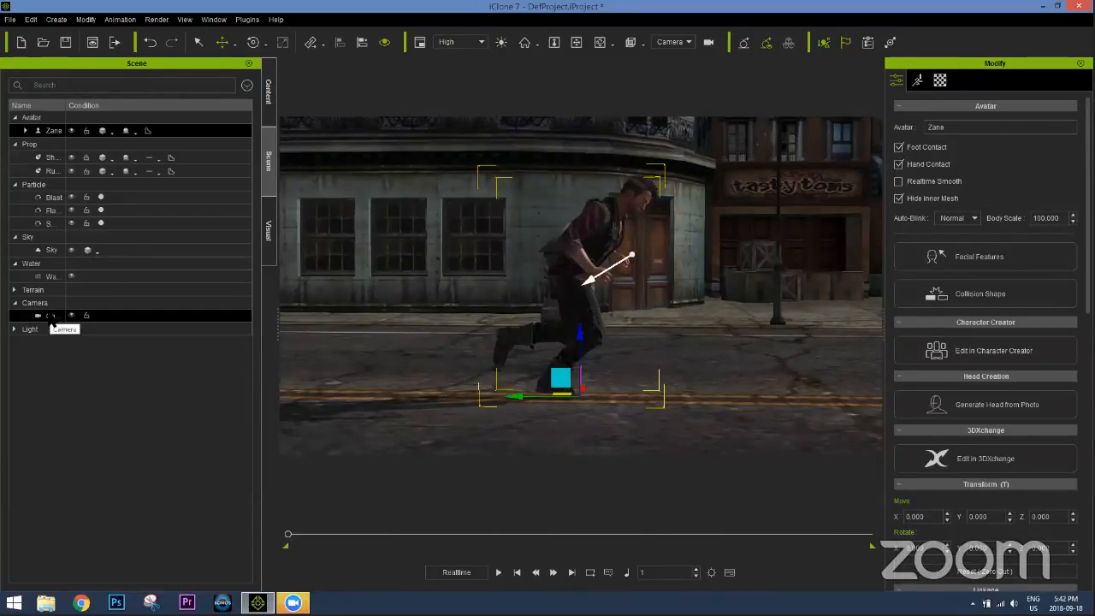
pyautogui.click(112, 316)
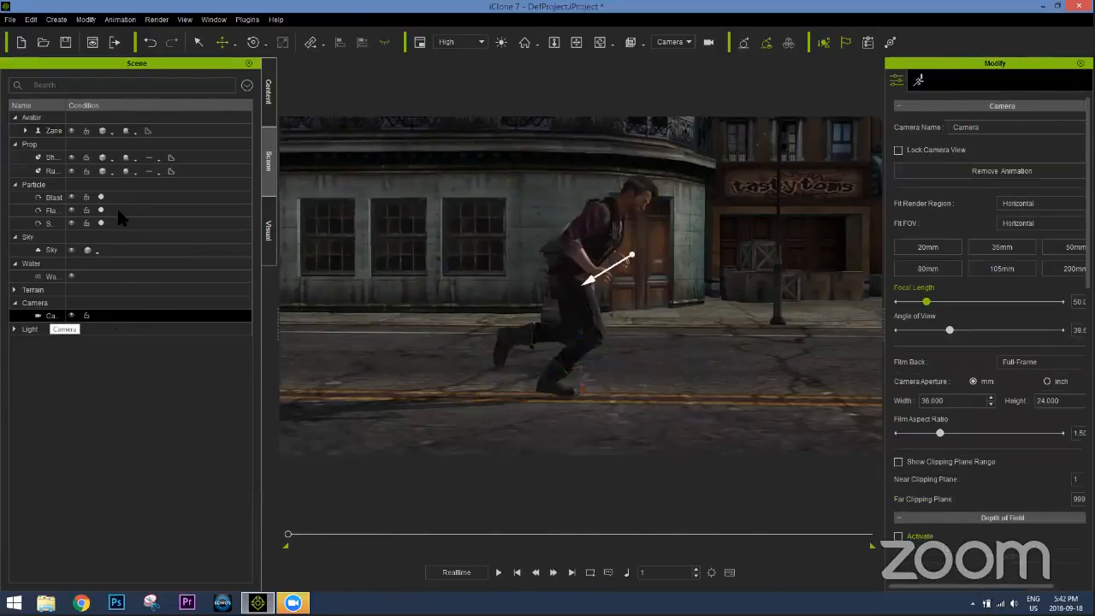
pyautogui.click(623, 342)
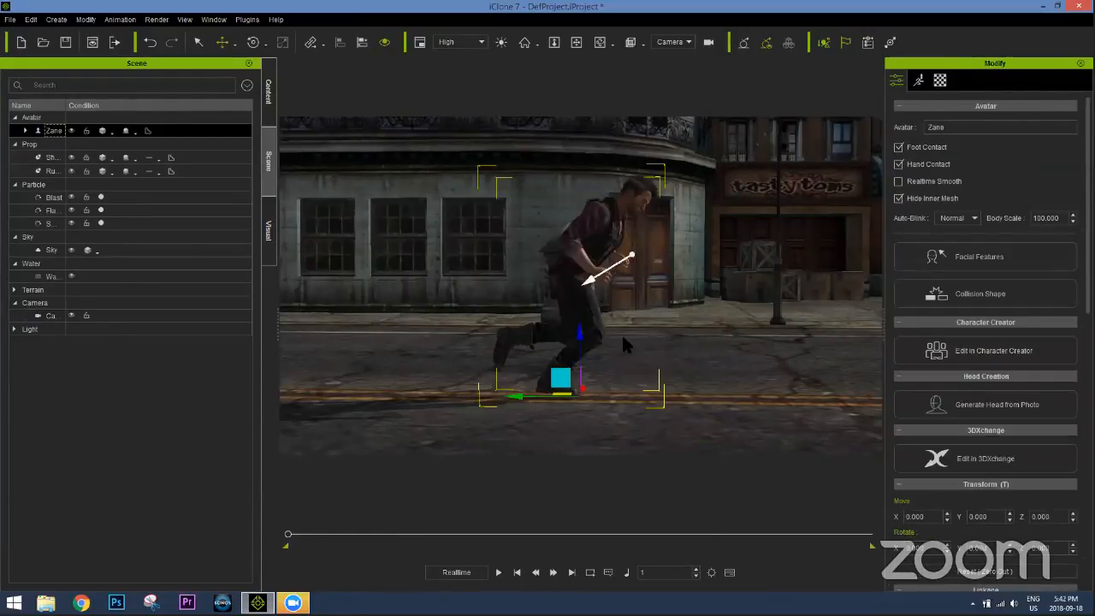
pyautogui.moveTo(571, 316); pyautogui.dragTo(618, 367, button='middle')
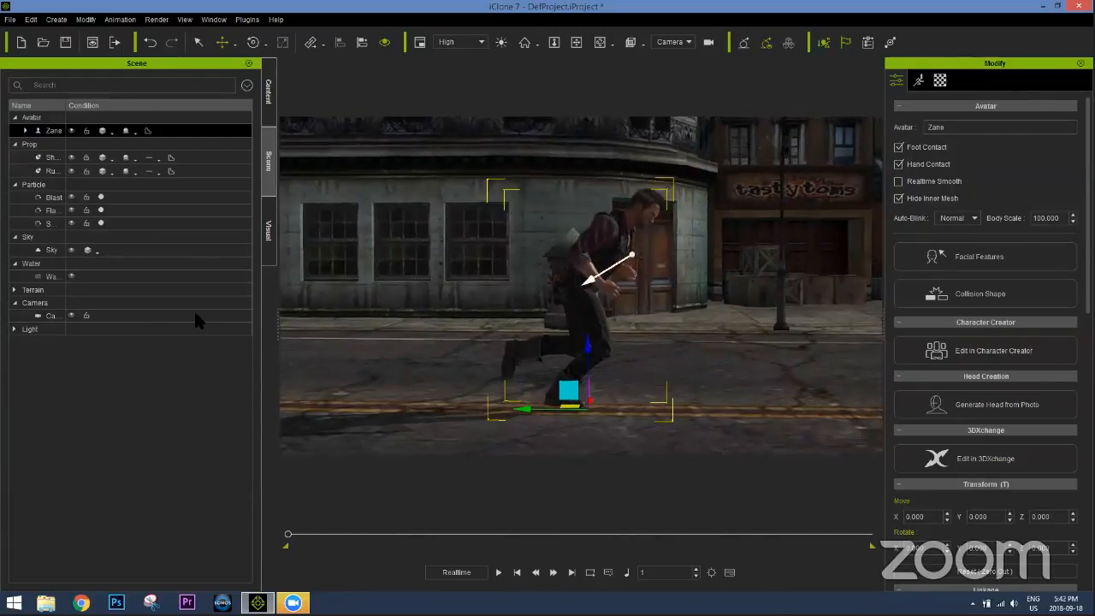
pyautogui.click(53, 315)
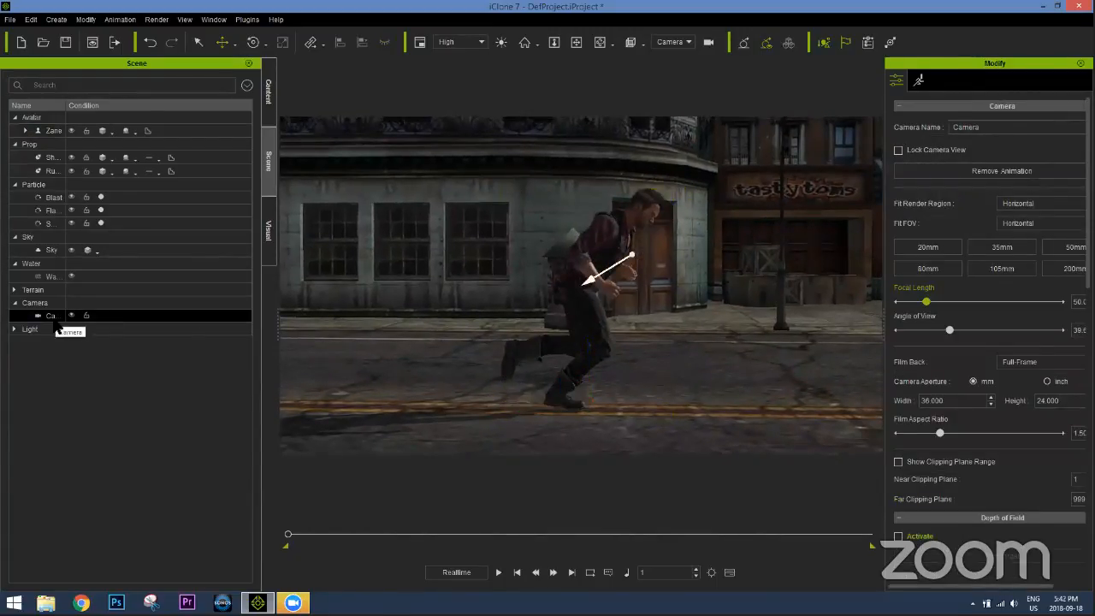
# Widen the scene list's Name column to show full object names and select Zane
pyautogui.moveTo(70, 110); pyautogui.dragTo(105, 109)
pyautogui.click(68, 130)
pyautogui.click(453, 313)
pyautogui.click(589, 336)
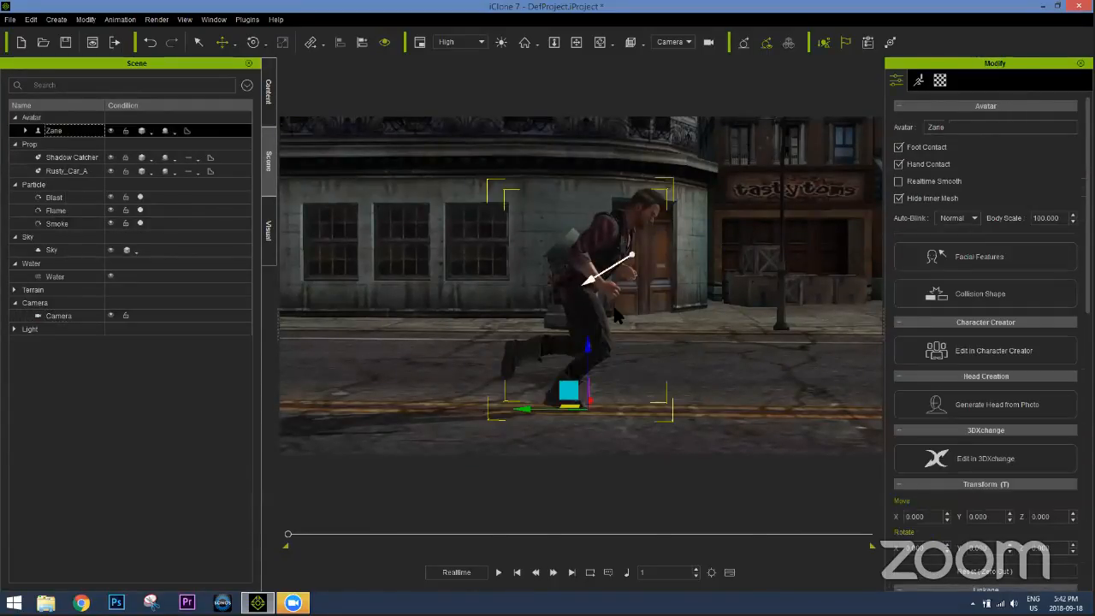
# Try 35 mm and 80 mm lenses on the Camera and set its focal length to 105 mm
pyautogui.click(626, 281)
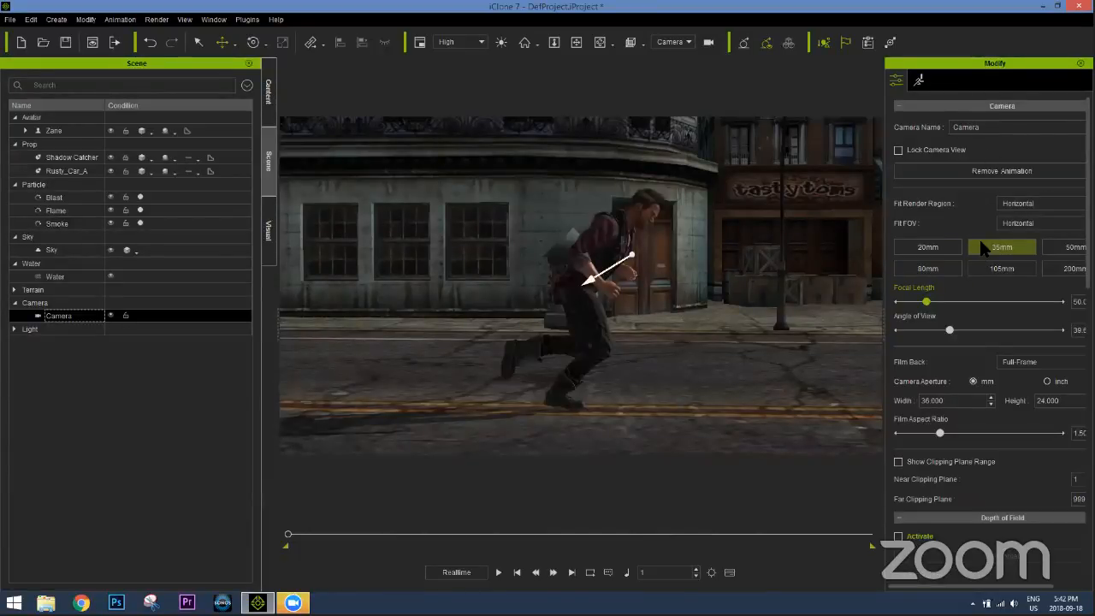
pyautogui.click(979, 239)
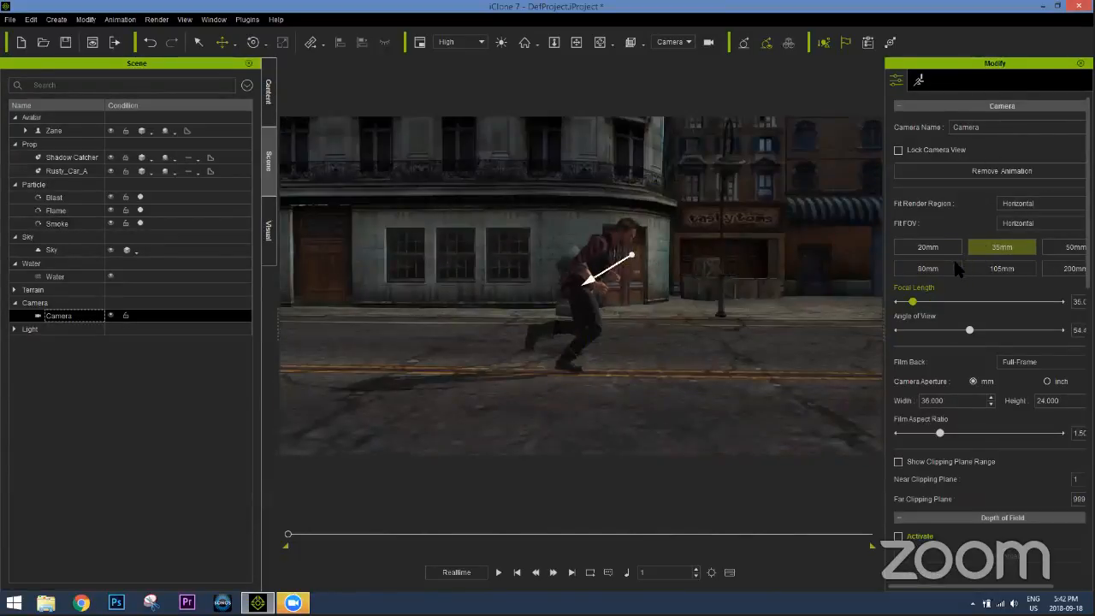
pyautogui.click(958, 263)
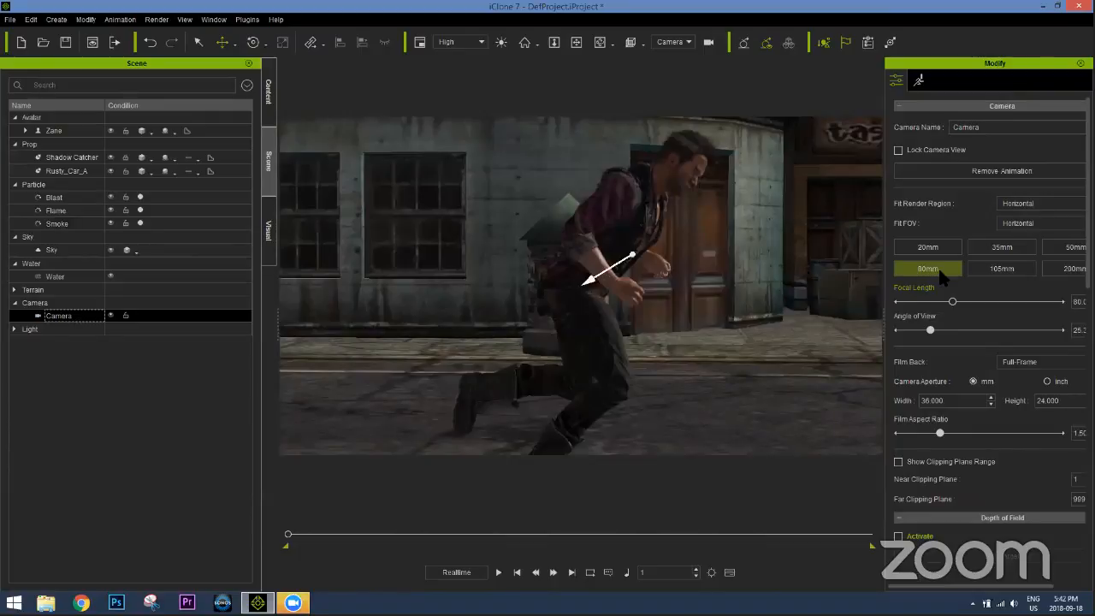
pyautogui.click(983, 268)
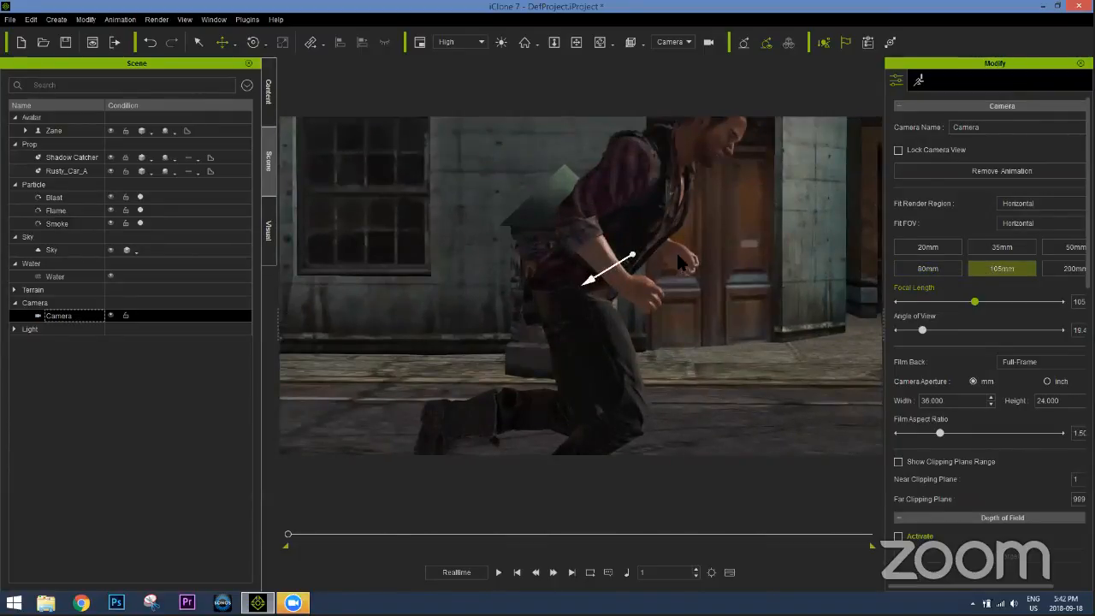
# Reframe the Camera so Zane's head and upper body are in shot, with the poster column behind him and space for the view backwards
pyautogui.click(664, 205)
pyautogui.moveTo(700, 202); pyautogui.dragTo(658, 229, button='middle')
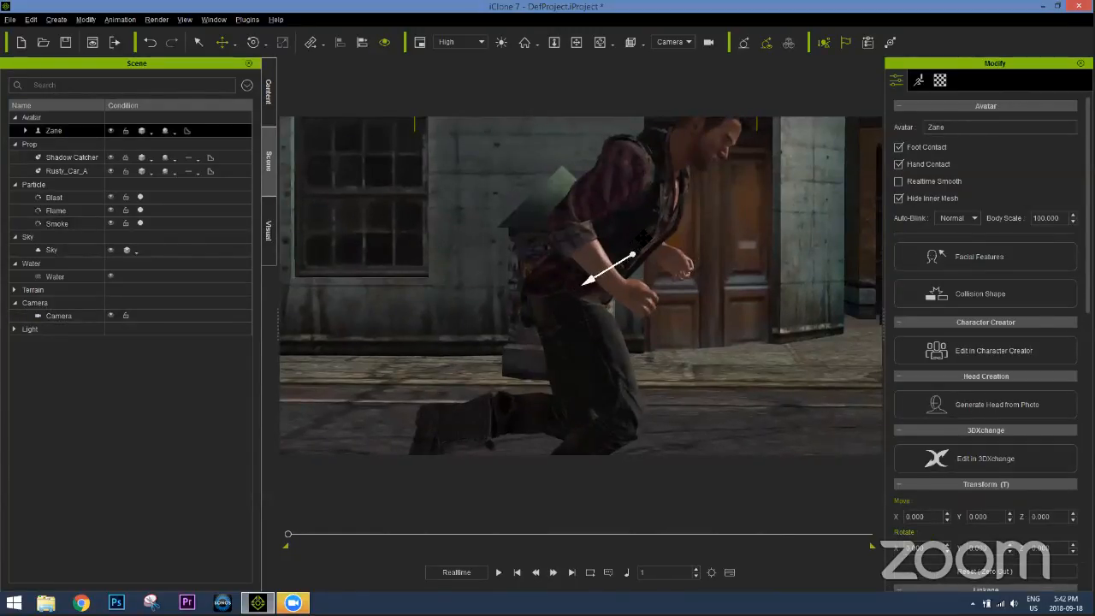
pyautogui.moveTo(639, 255); pyautogui.dragTo(654, 254, button='middle')
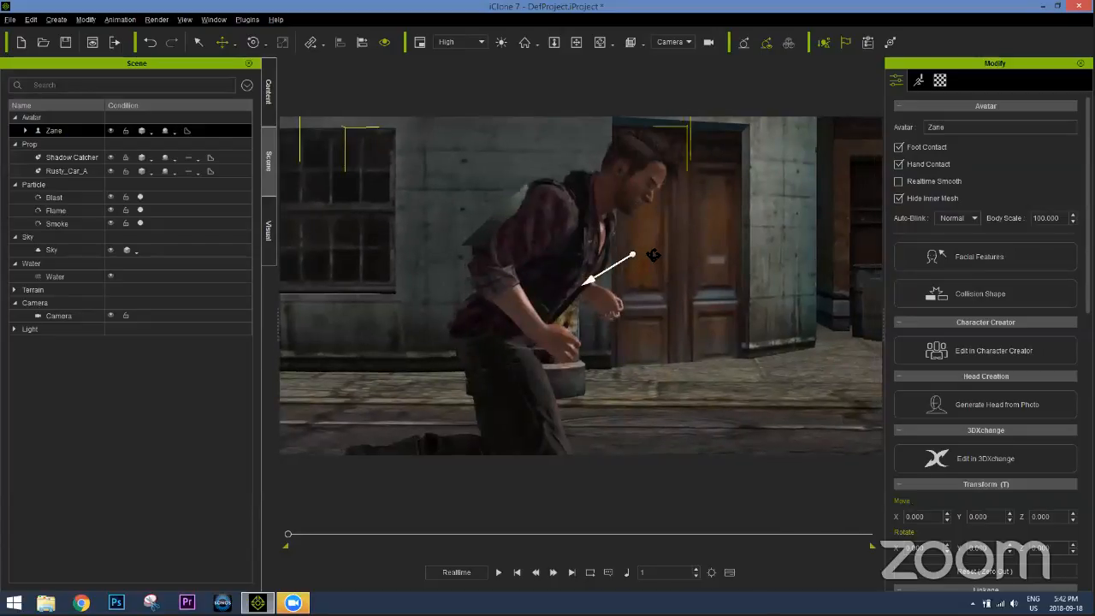
pyautogui.moveTo(652, 250); pyautogui.dragTo(670, 251, button='right')
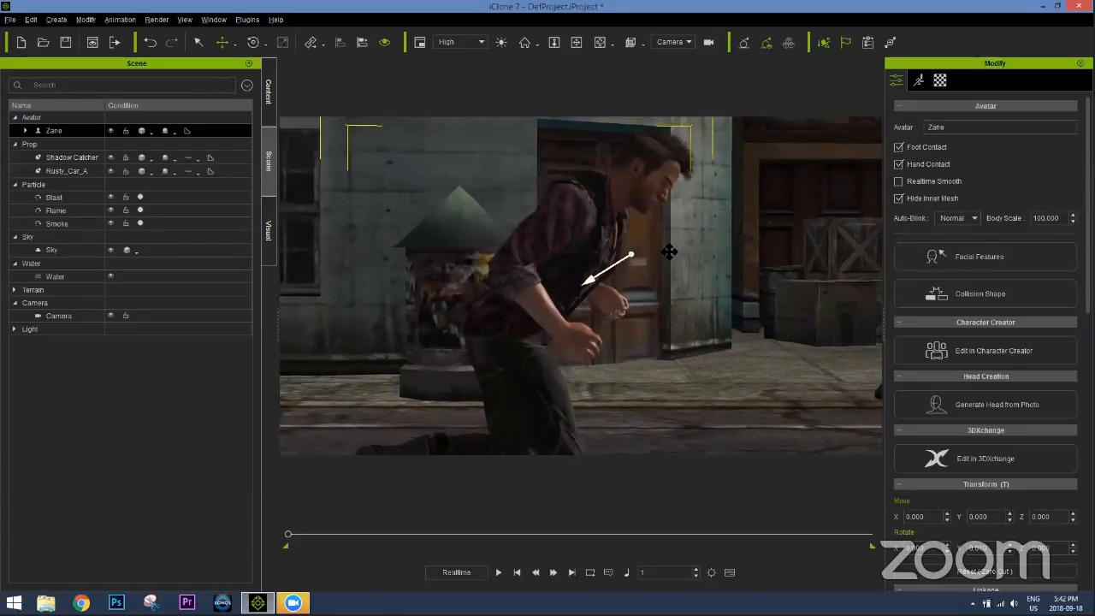
pyautogui.moveTo(684, 252); pyautogui.dragTo(626, 252, button='middle')
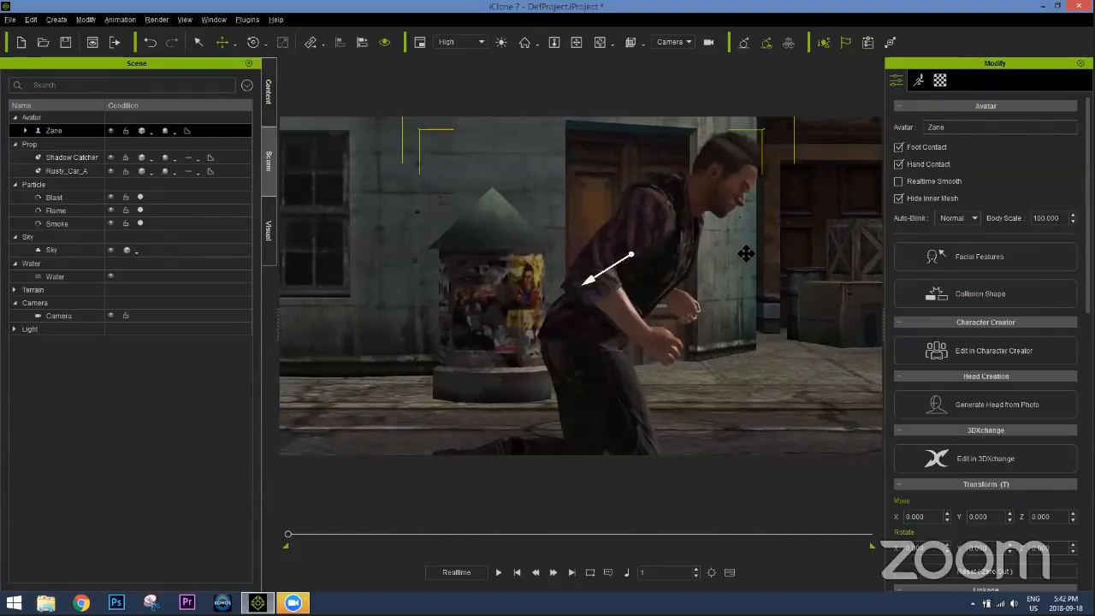
pyautogui.moveTo(746, 253); pyautogui.dragTo(728, 256, button='middle')
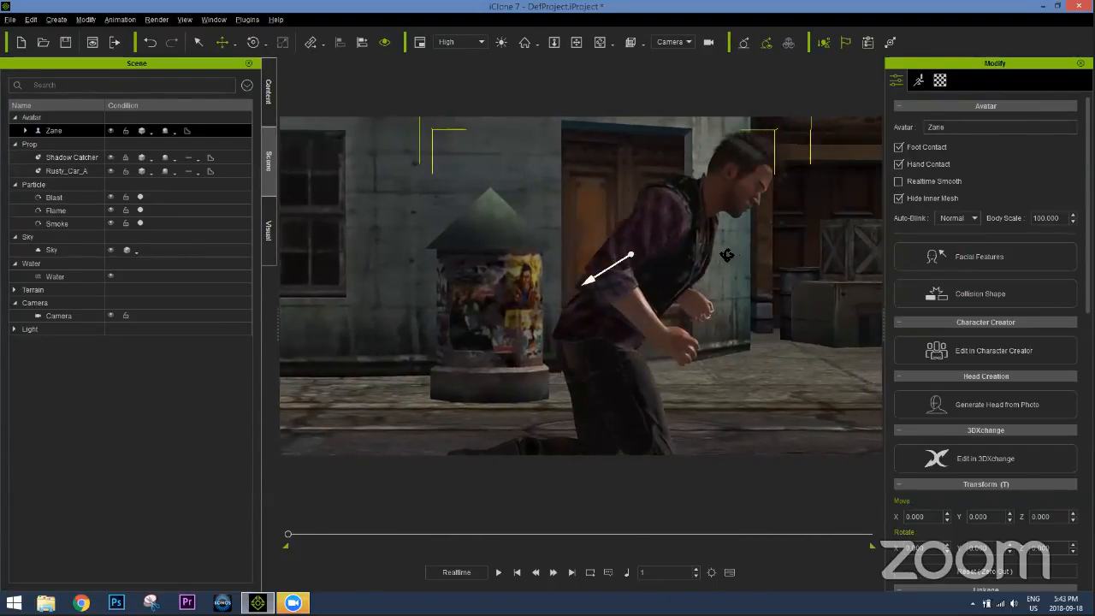
pyautogui.moveTo(728, 257); pyautogui.dragTo(636, 257, button='right')
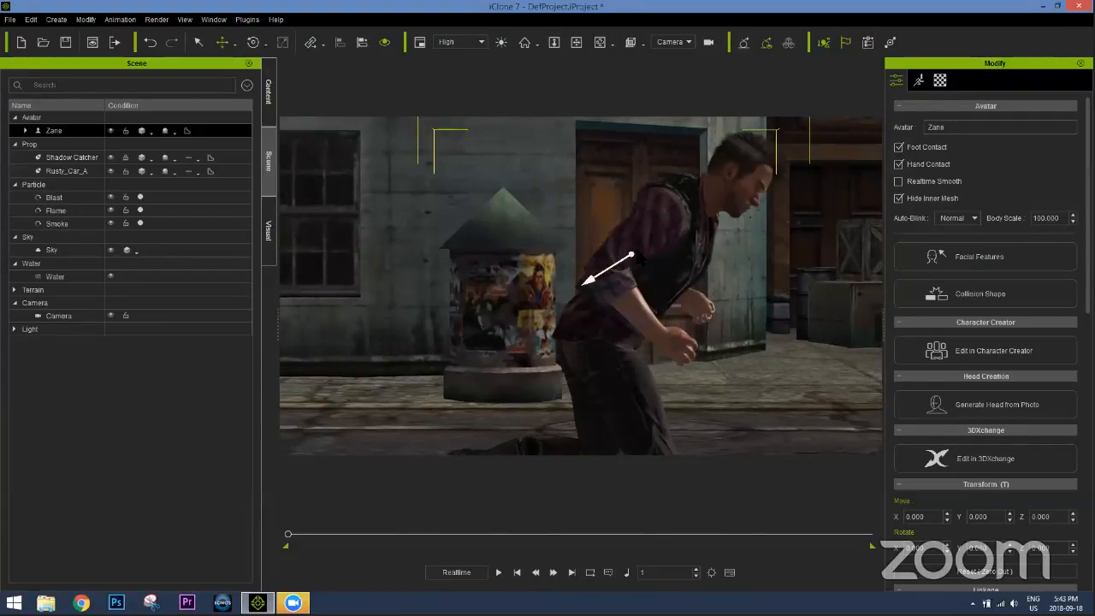
pyautogui.moveTo(717, 154); pyautogui.dragTo(839, 130, button='middle')
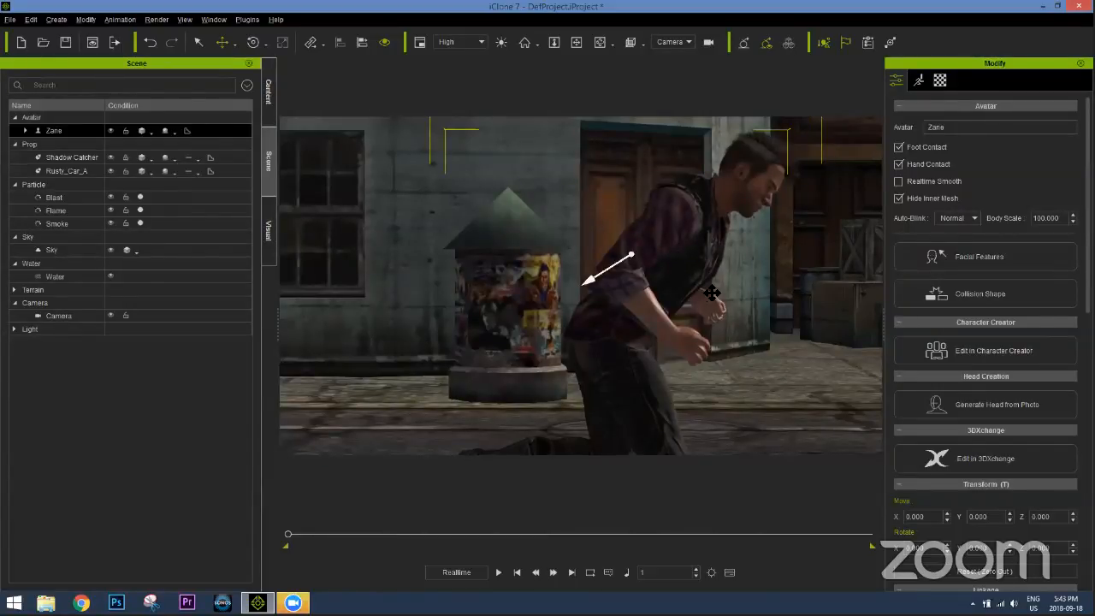
pyautogui.moveTo(712, 293); pyautogui.dragTo(743, 348, button='middle')
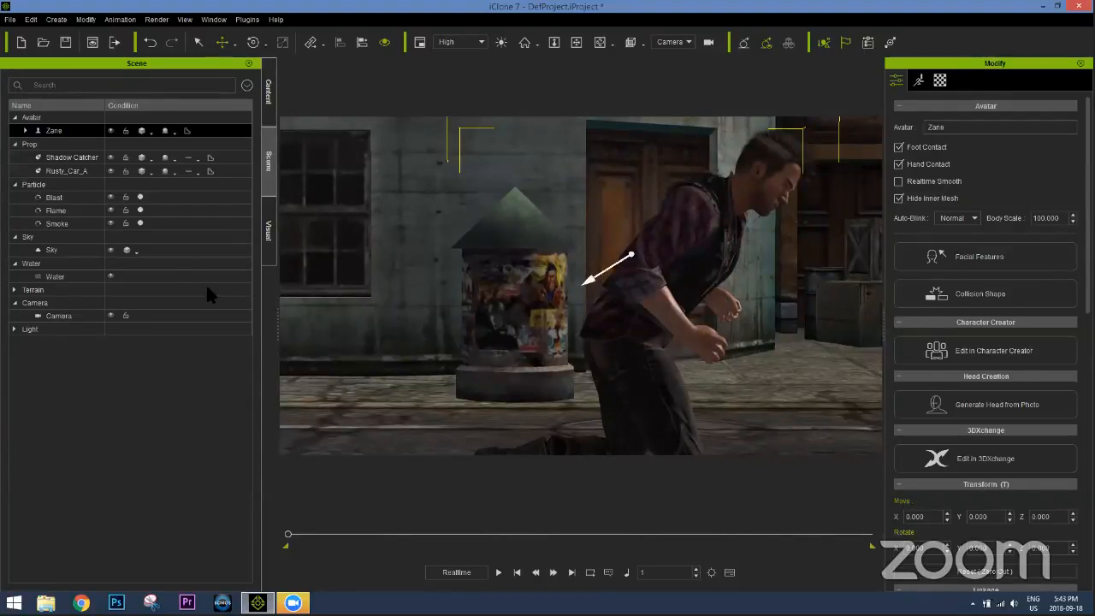
# Link the Camera to Zane's CC_Base_Pelvis node, then play the animation to check the shot and return to the first frame
pyautogui.click(204, 237)
pyautogui.click(59, 316)
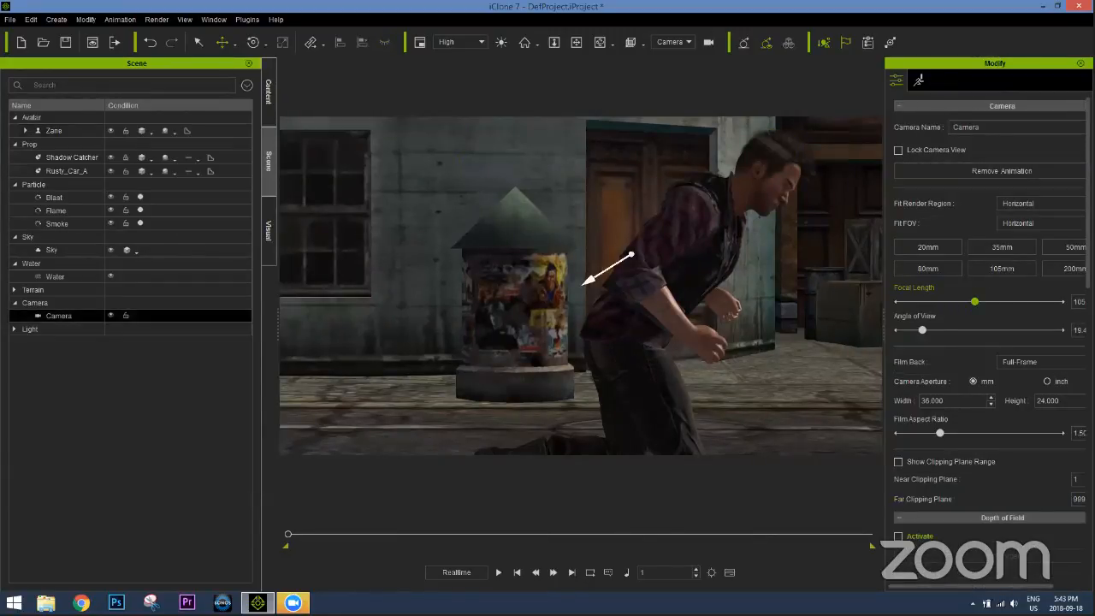
pyautogui.scroll(-3, 975, 416)
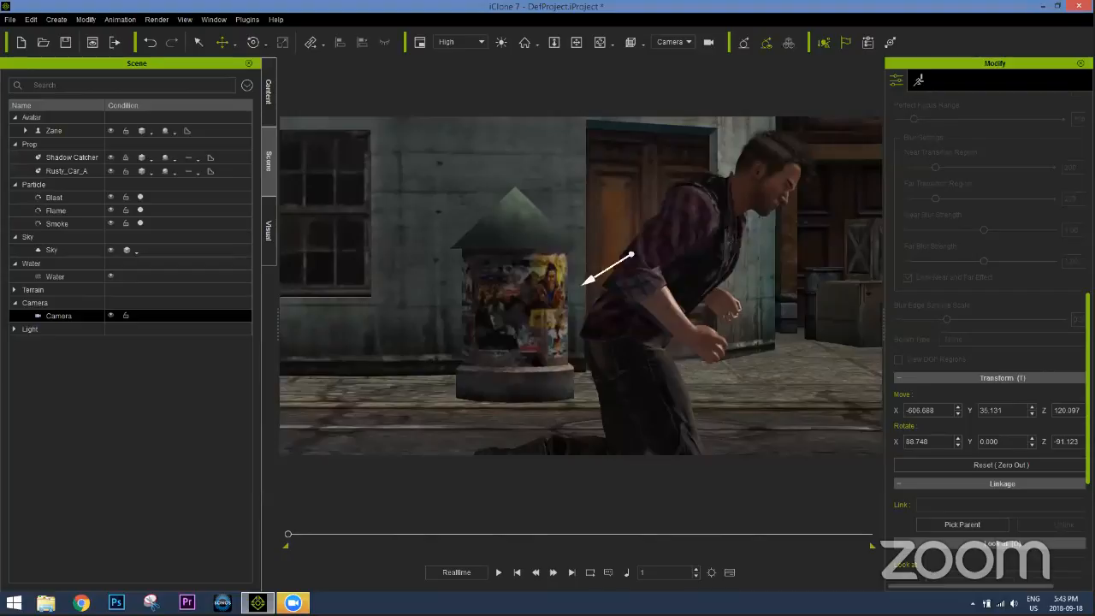
pyautogui.scroll(-2, 975, 417)
pyautogui.scroll(-2, 975, 417)
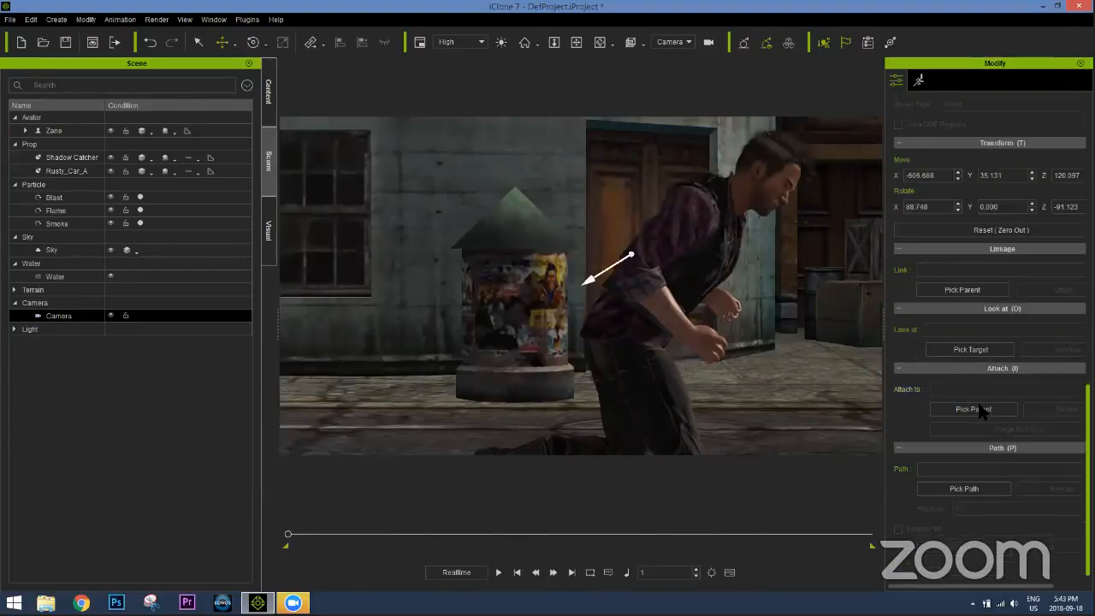
pyautogui.click(967, 292)
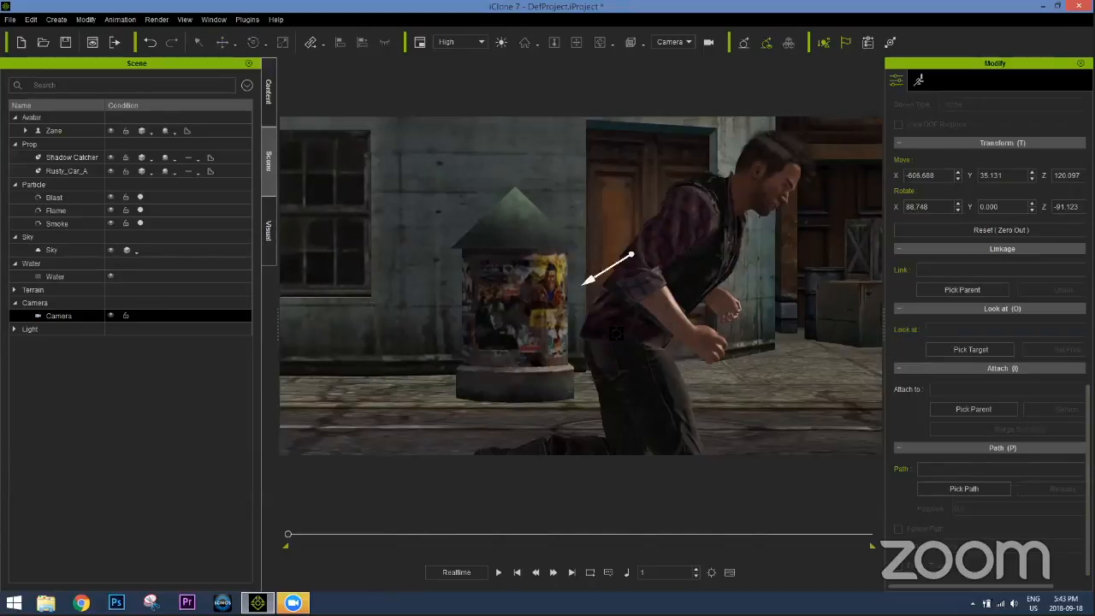
pyautogui.click(616, 334)
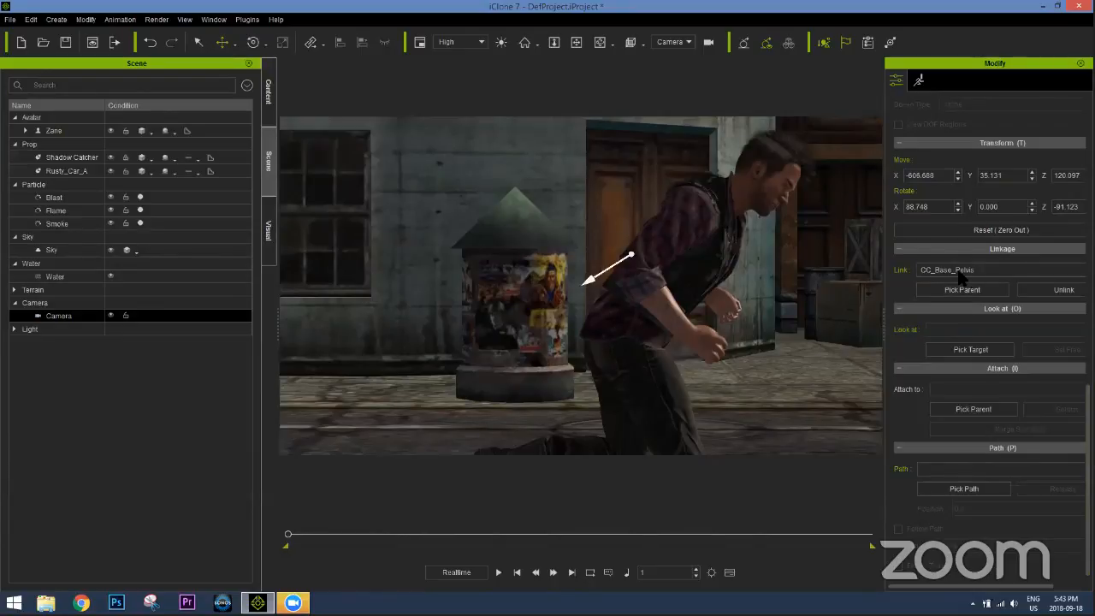
pyautogui.click(499, 572)
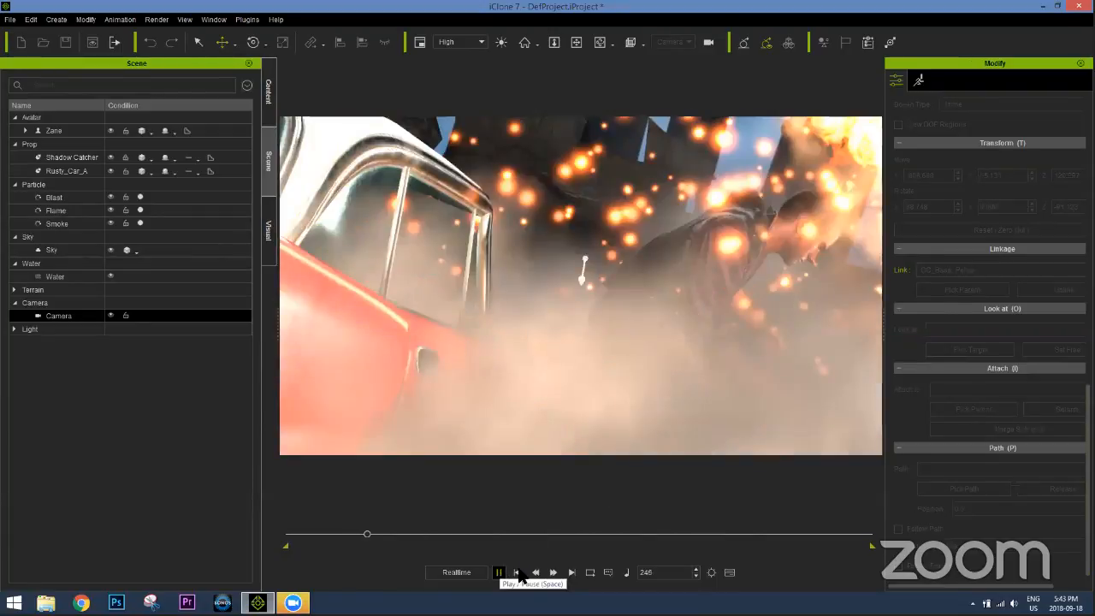
pyautogui.click(518, 572)
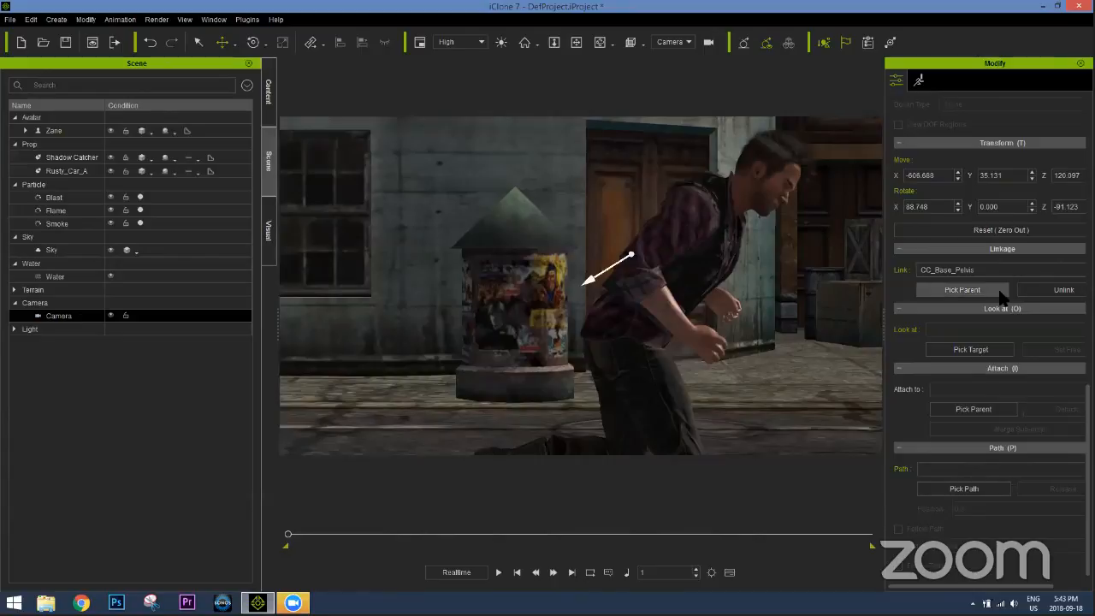
# Change the Camera's link from Zane's pelvis to his RL_BoneRoot node, keeping alignment at None
pyautogui.moveTo(884, 303); pyautogui.dragTo(856, 304)
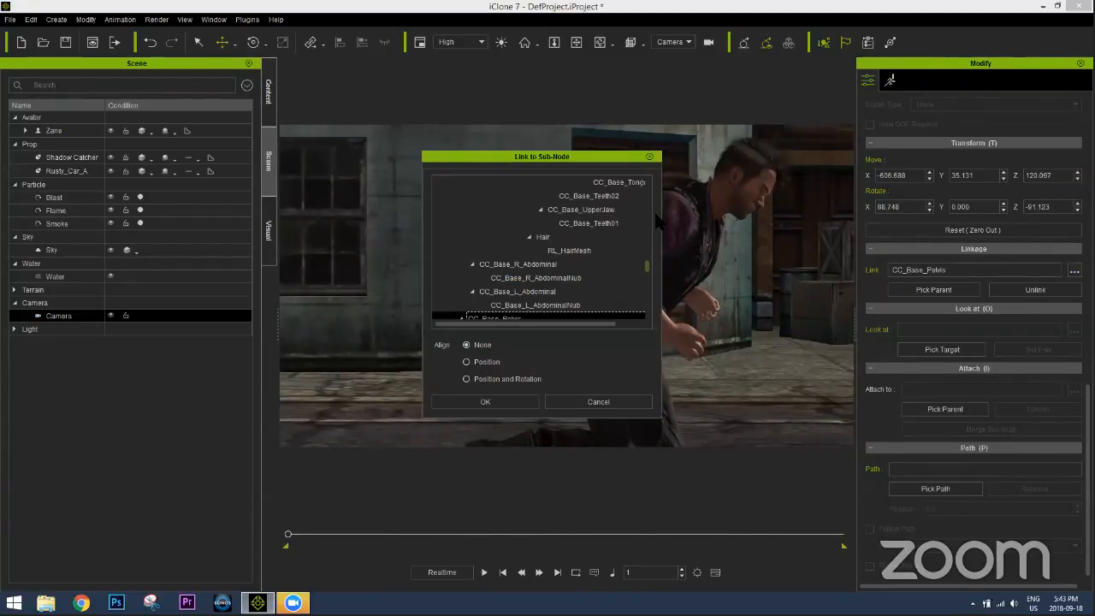
pyautogui.scroll(20, 505, 186)
pyautogui.click(504, 185)
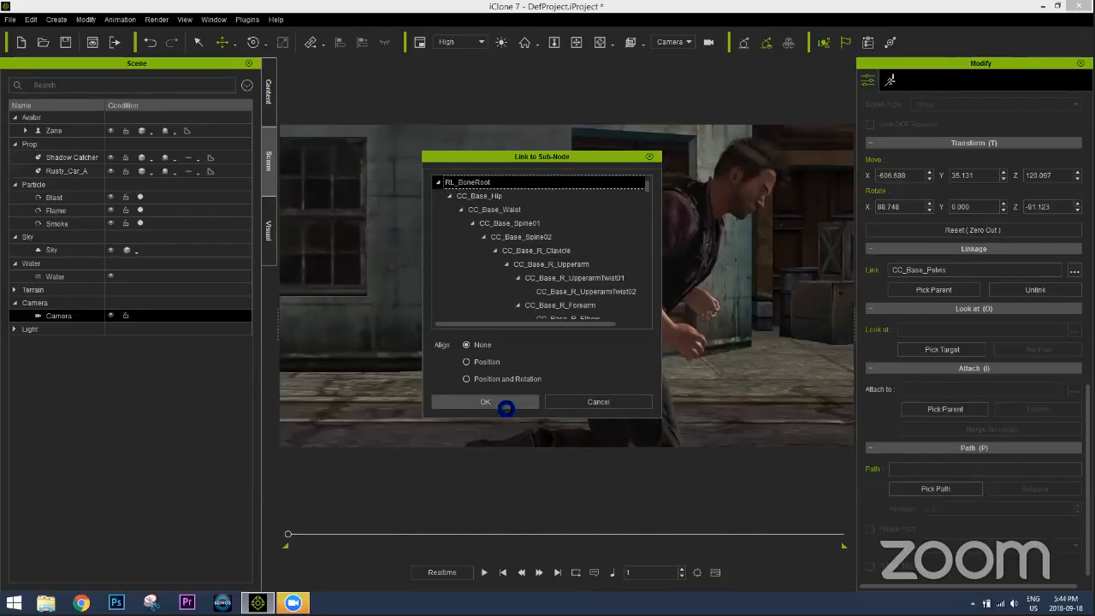
pyautogui.click(485, 402)
# Play the animation twice to check the camera's follow motion, returning to the first frame each time
pyautogui.click(484, 572)
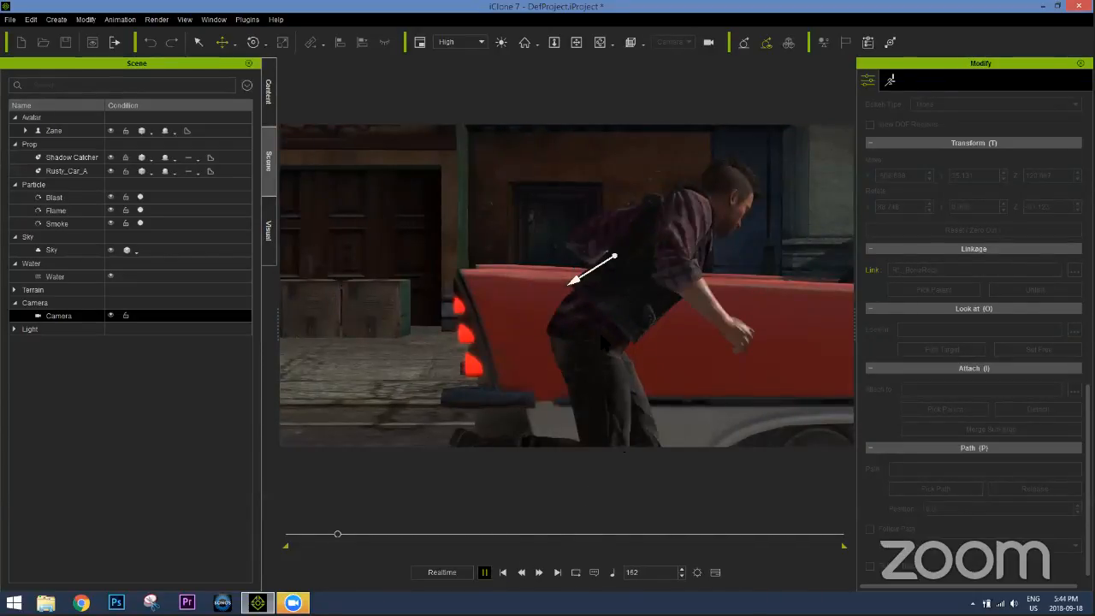
pyautogui.click(503, 572)
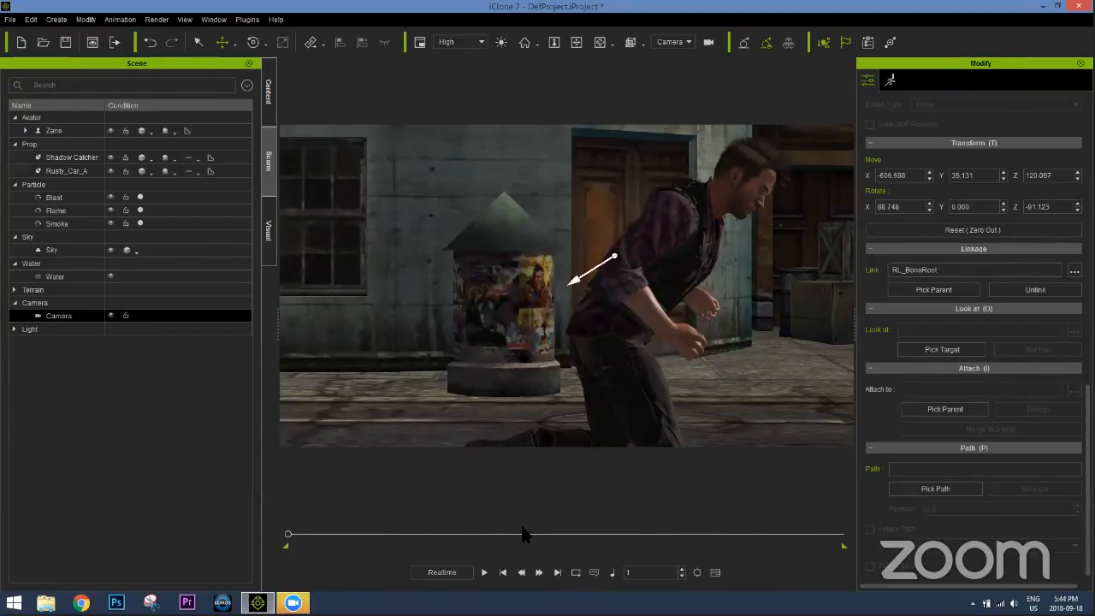
pyautogui.click(484, 572)
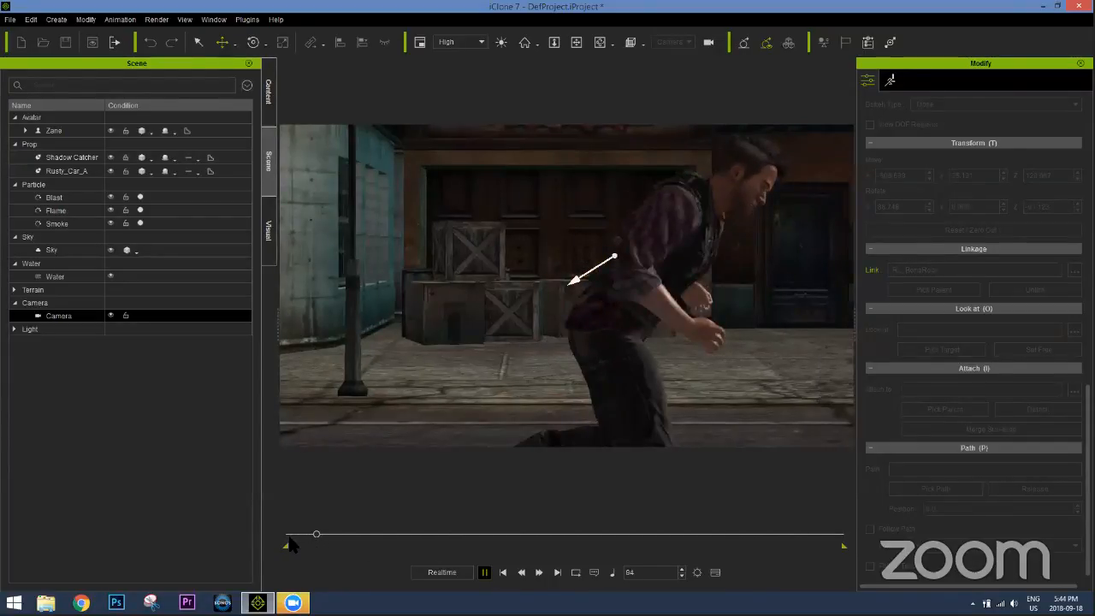
pyautogui.click(280, 535)
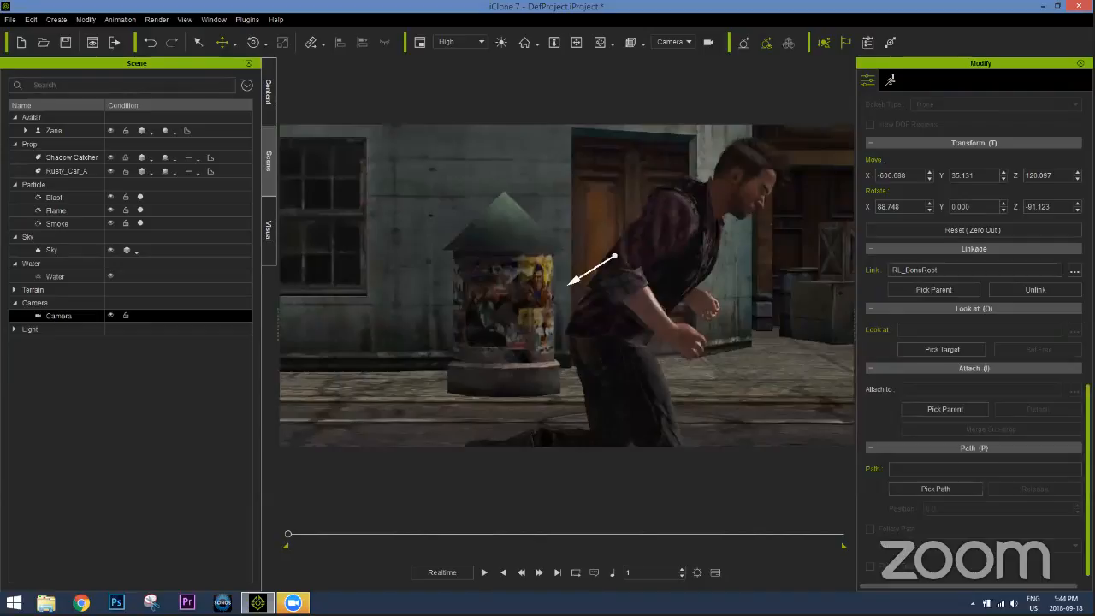
# Activate depth of field on the Camera and pick Zane's head as the focus target
pyautogui.scroll(1, 975, 334)
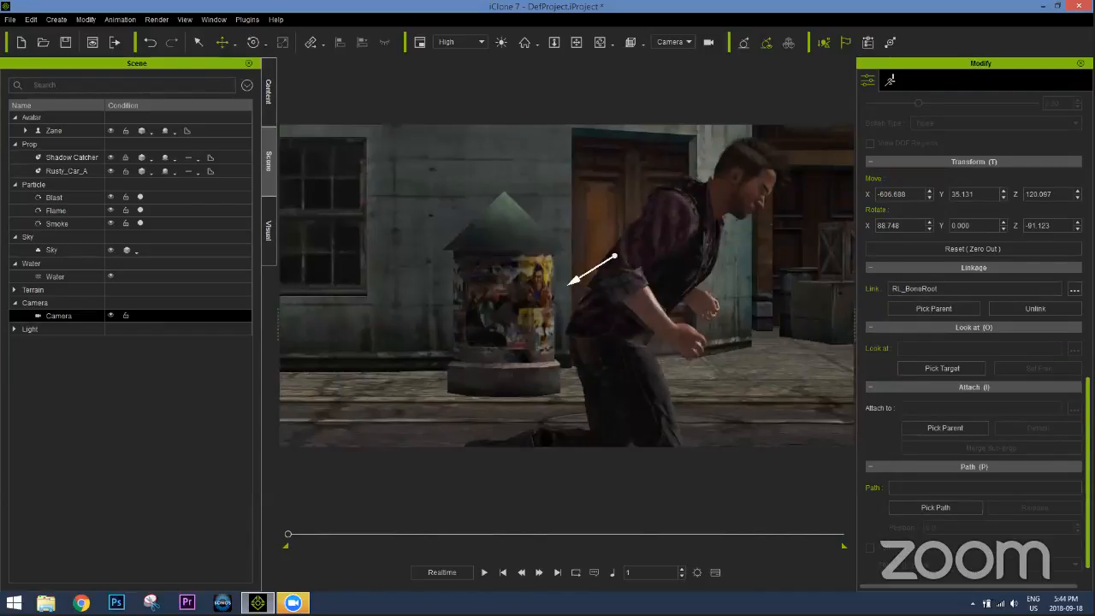
pyautogui.scroll(1, 930, 361)
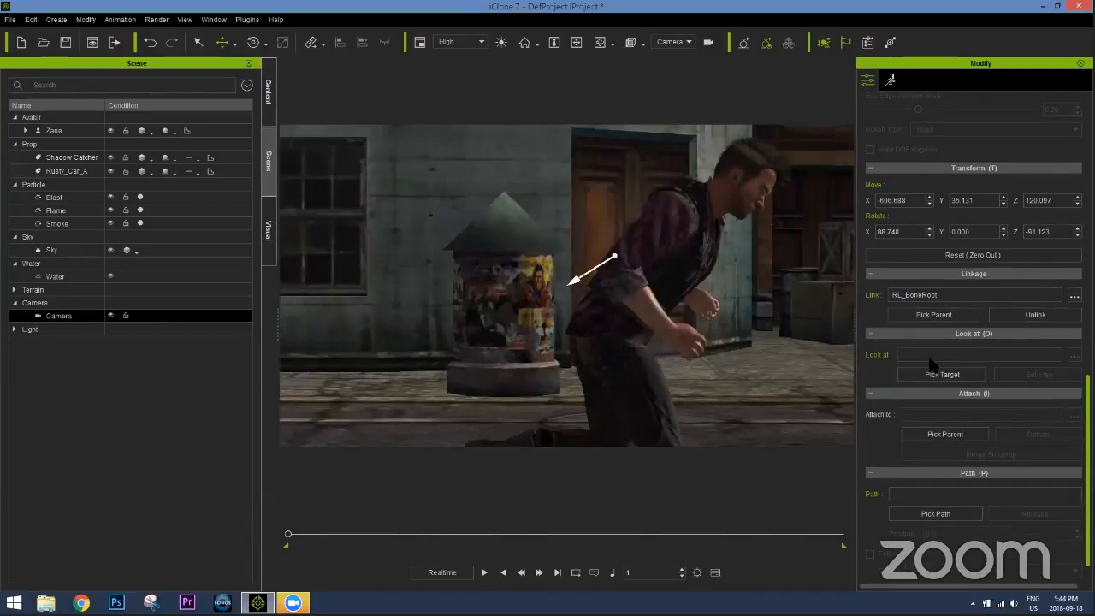
pyautogui.scroll(5, 873, 360)
pyautogui.click(871, 355)
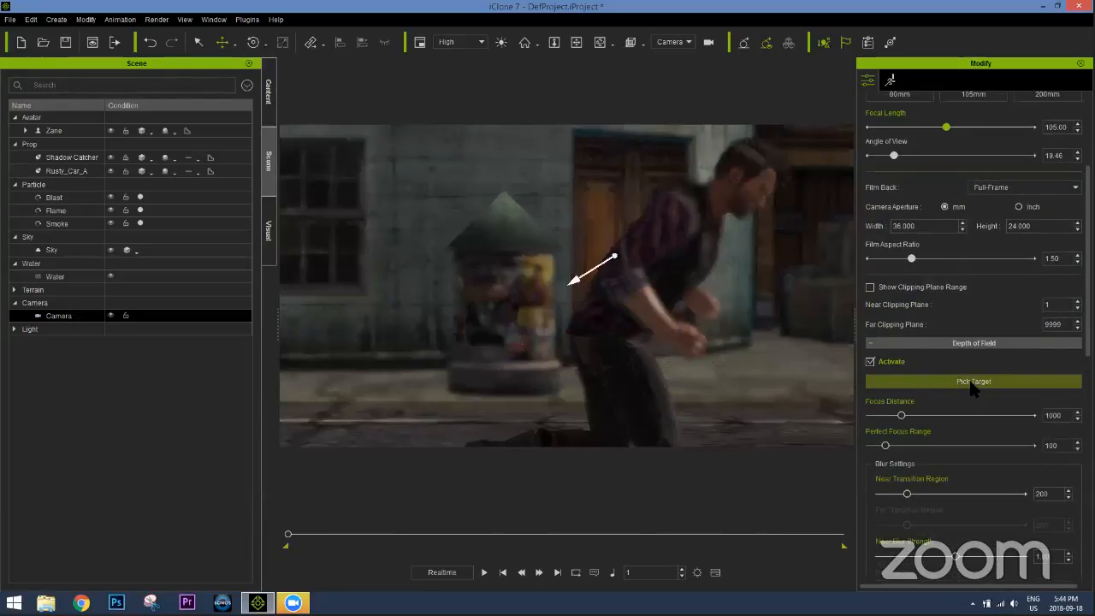
pyautogui.click(972, 384)
pyautogui.click(730, 197)
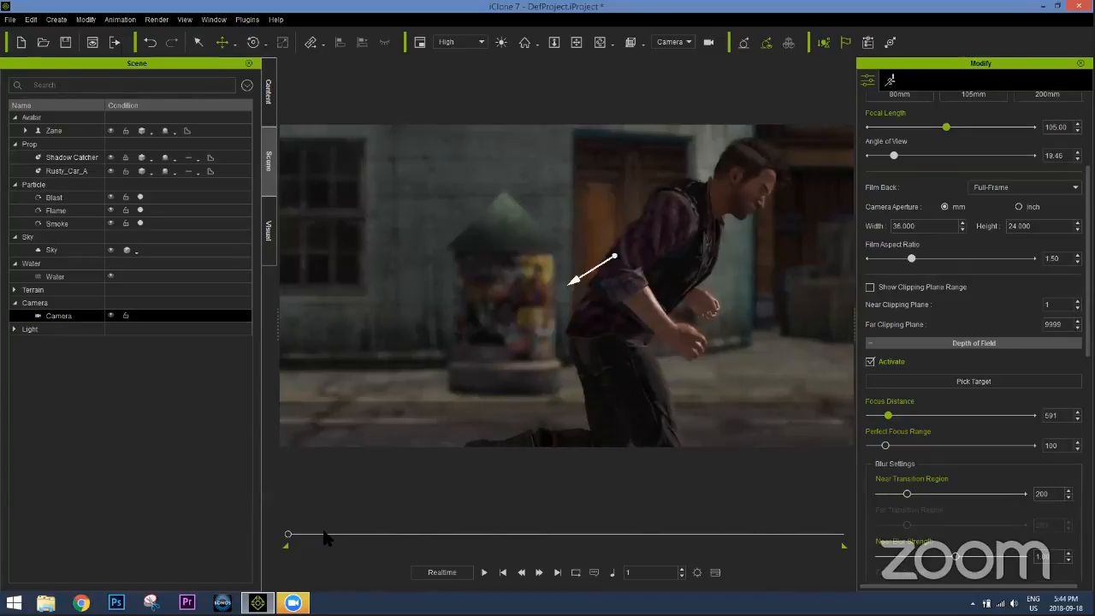
# At frame 208, pan the Camera so Zane sits left of centre, then scrub from the first frame to frame 230
pyautogui.moveTo(328, 537); pyautogui.dragTo(350, 534)
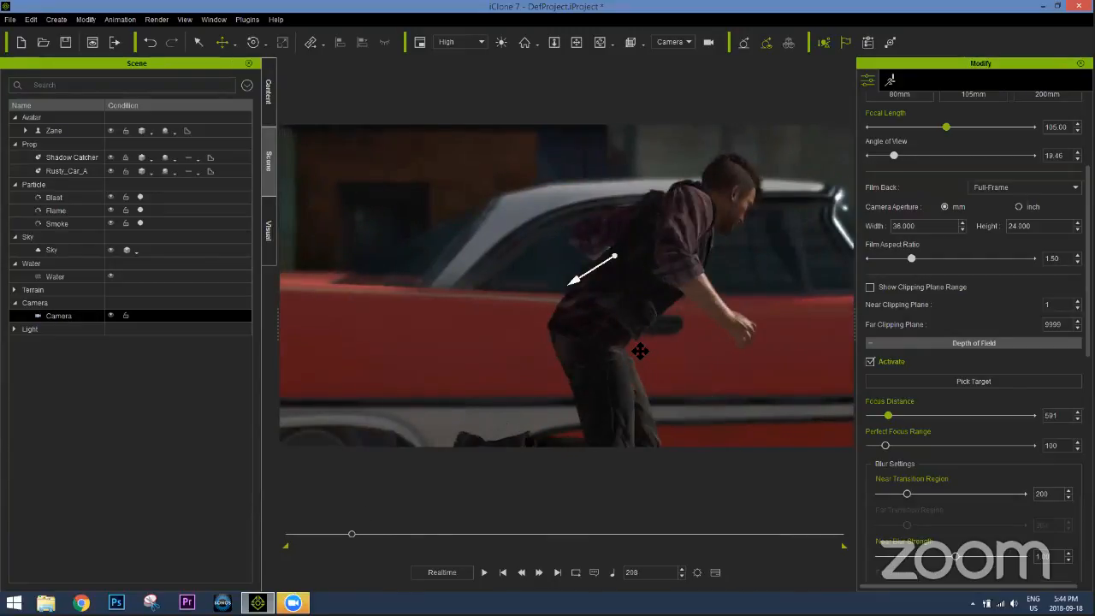
pyautogui.moveTo(591, 353); pyautogui.dragTo(498, 338, button='middle')
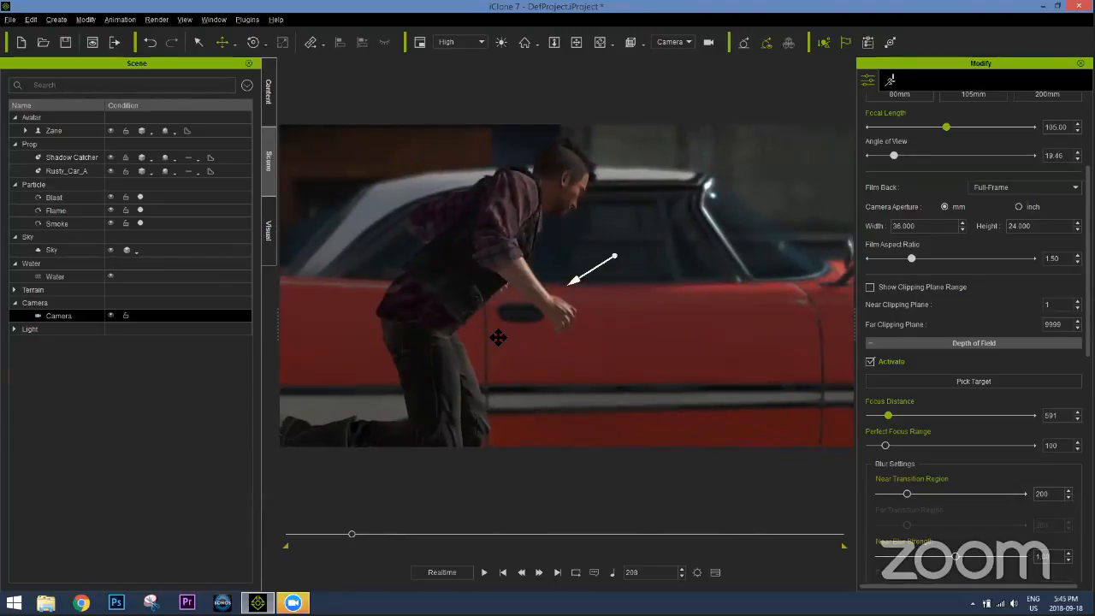
pyautogui.moveTo(350, 534); pyautogui.dragTo(278, 539)
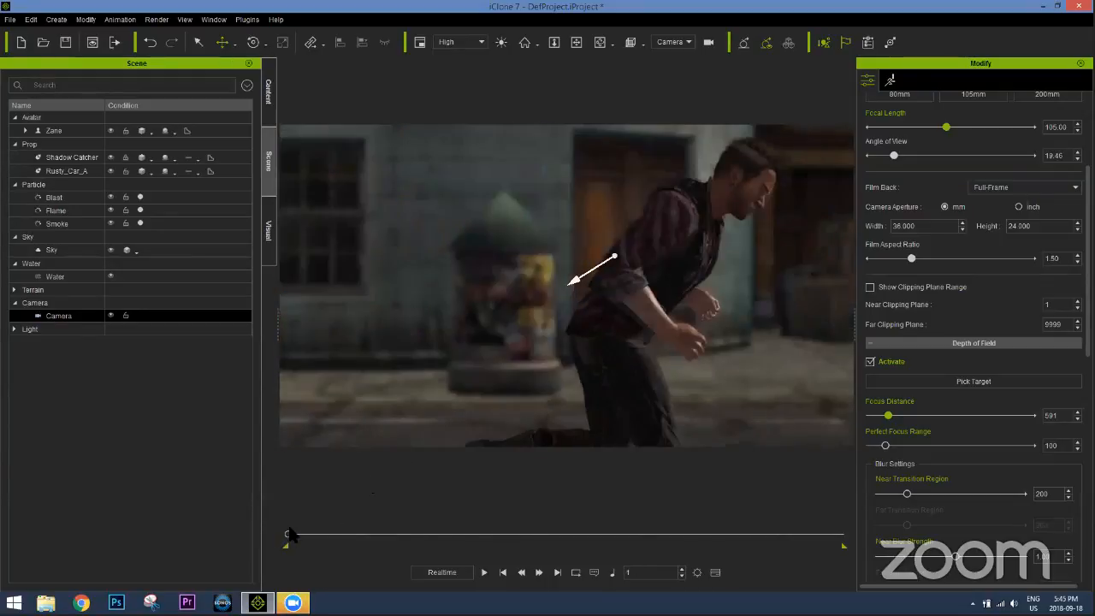
pyautogui.moveTo(292, 540)
pyautogui.mouseDown()
pyautogui.moveTo(353, 535)
pyautogui.moveTo(281, 536)
pyautogui.mouseUp()
pyautogui.moveTo(282, 538); pyautogui.dragTo(360, 541)
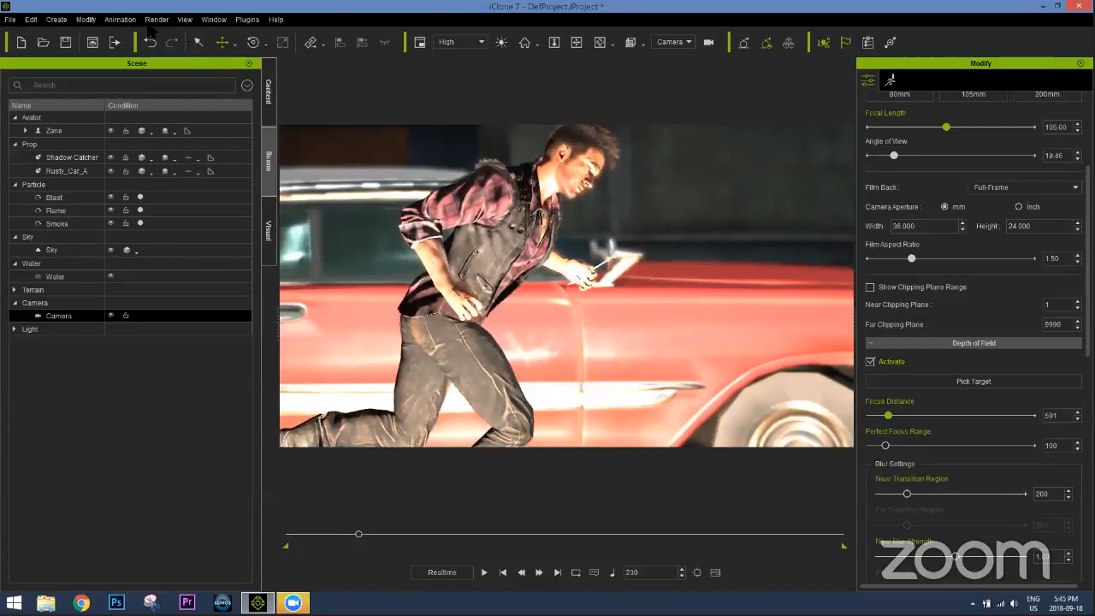
# Add a second camera to the scene and rename the original camera as Side Follow
pyautogui.click(56, 19)
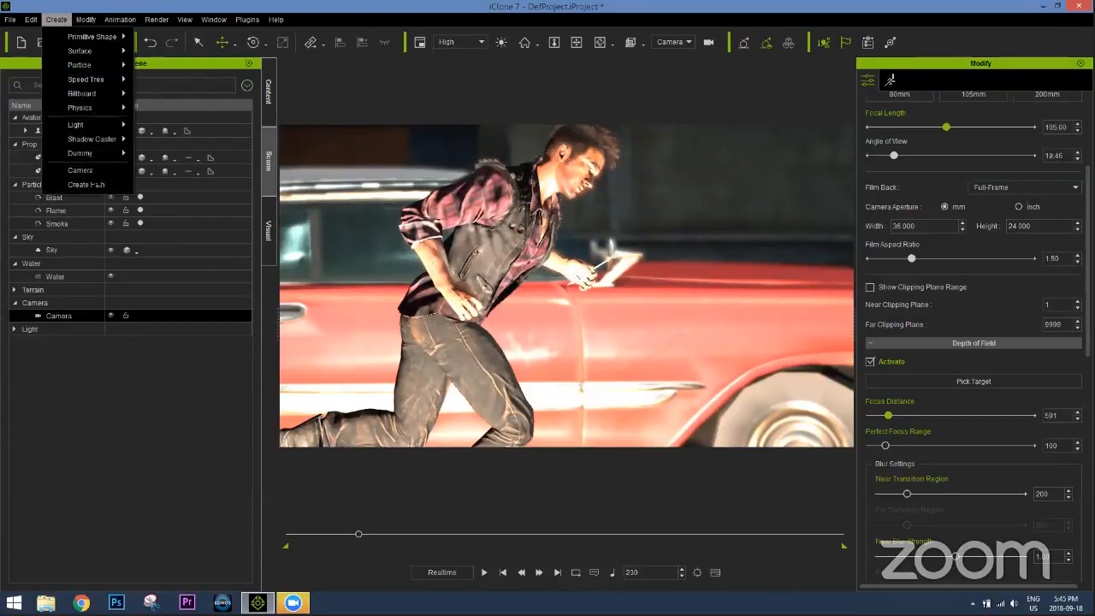
pyautogui.click(80, 170)
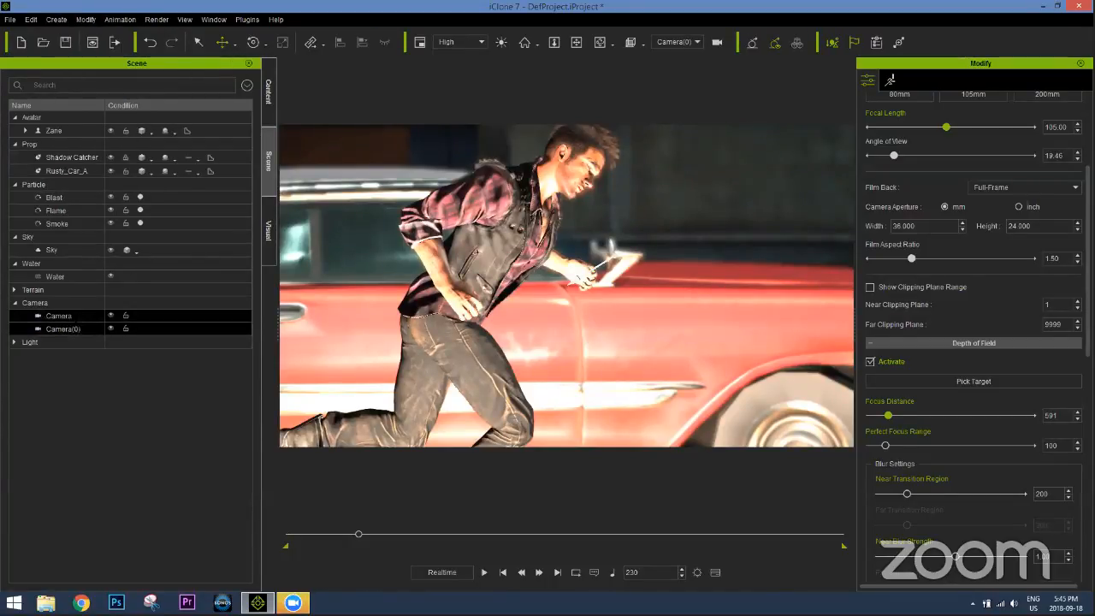
pyautogui.write('Sid')
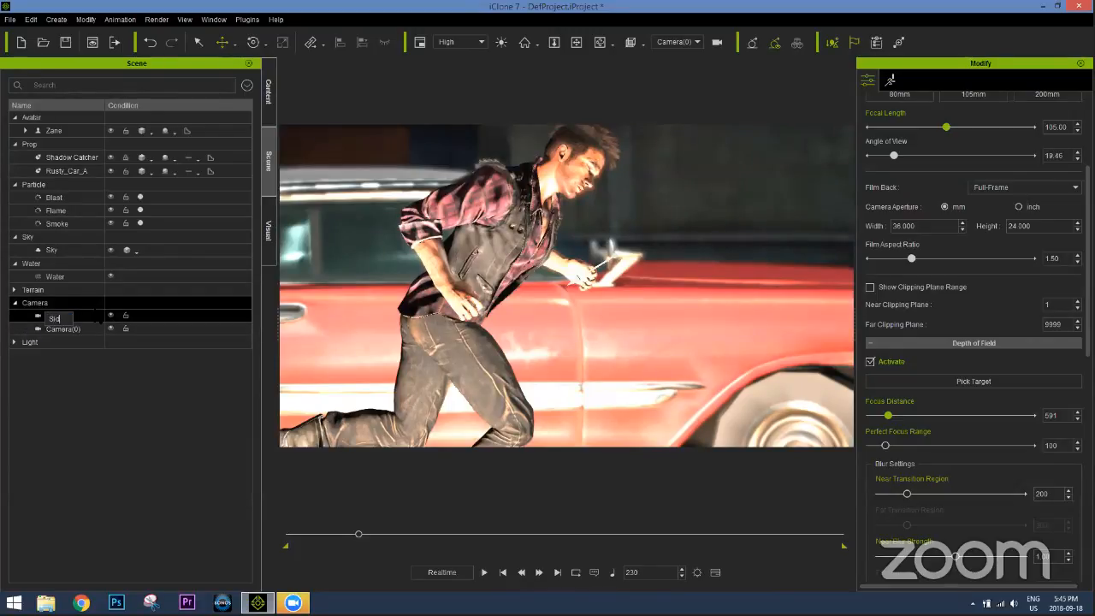
pyautogui.write('e Follow')
pyautogui.press('Return')
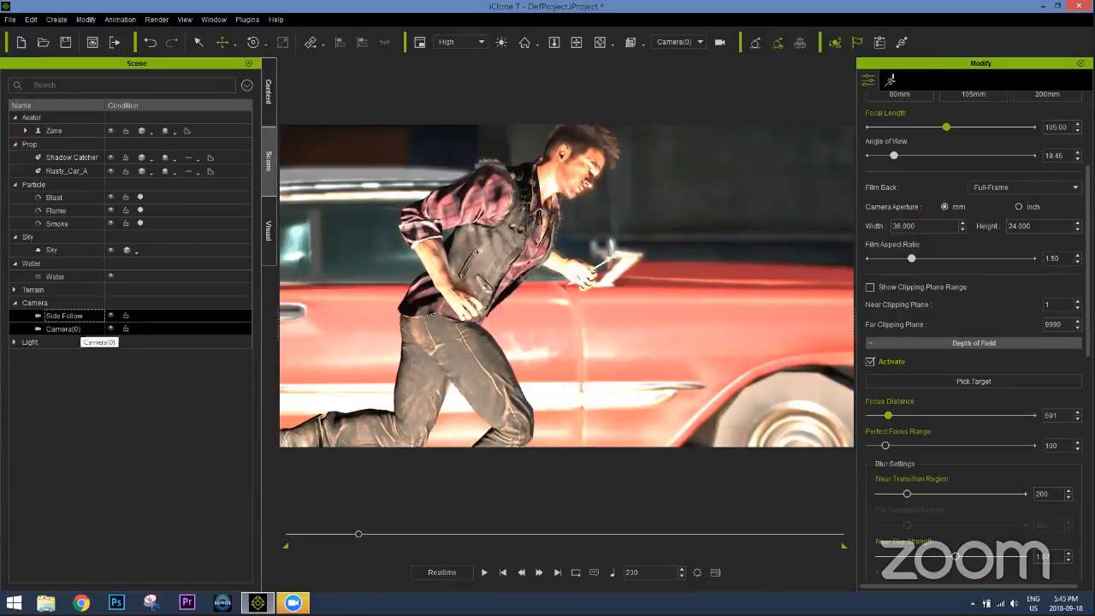
# Rename the newly added camera as Explosion
pyautogui.doubleClick(81, 334)
pyautogui.write('Explos')
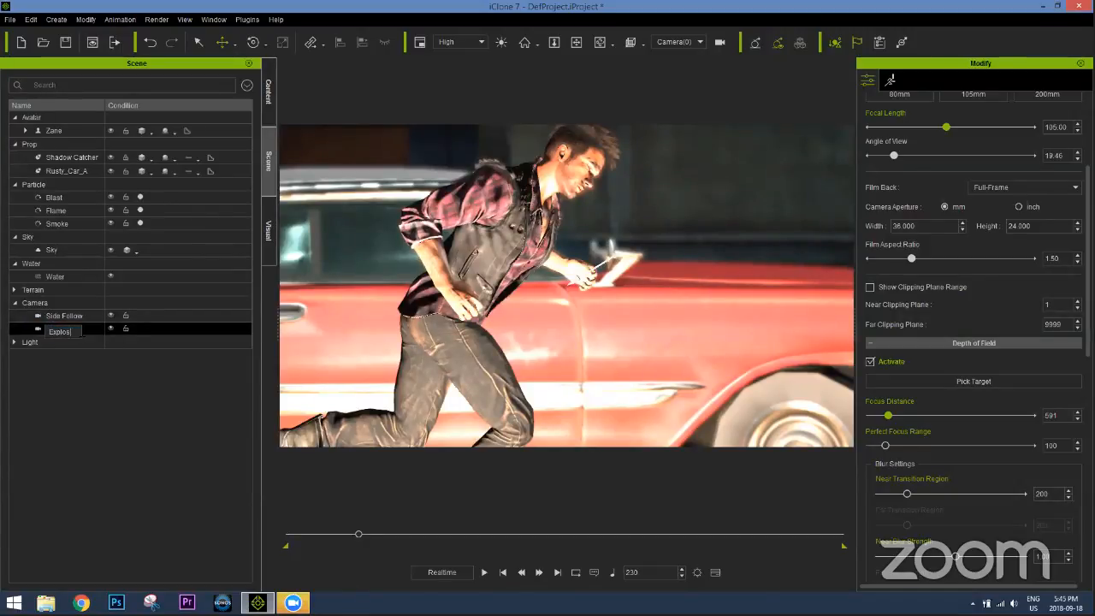
pyautogui.write('ion')
pyautogui.press('Return')
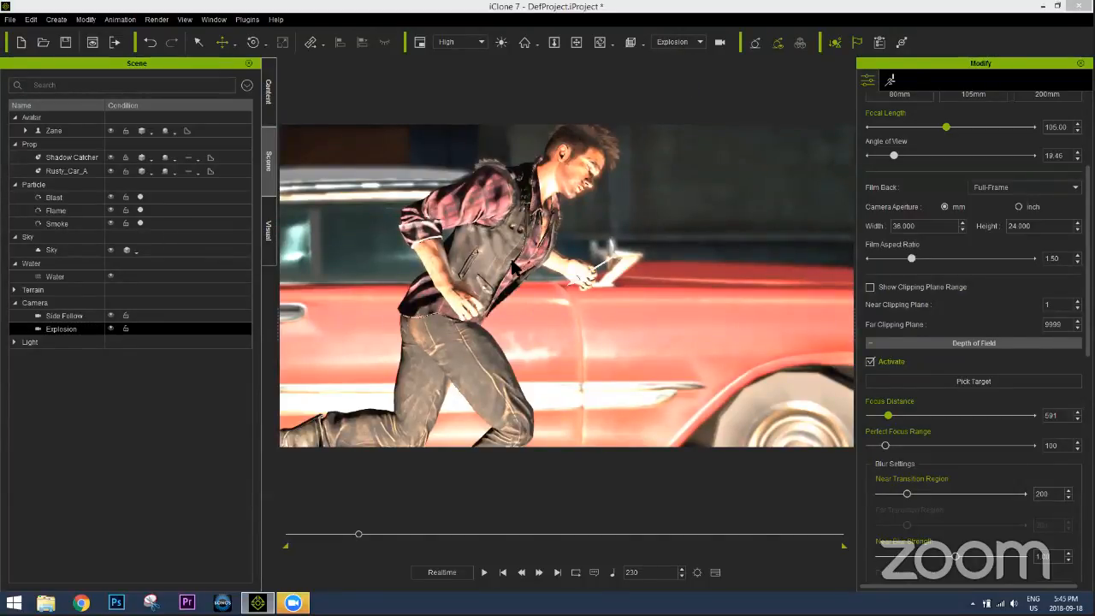
# Orbit the Explosion camera around Zane's vest to a front view, framing him from the thighs up with the car beside him
pyautogui.click(518, 262)
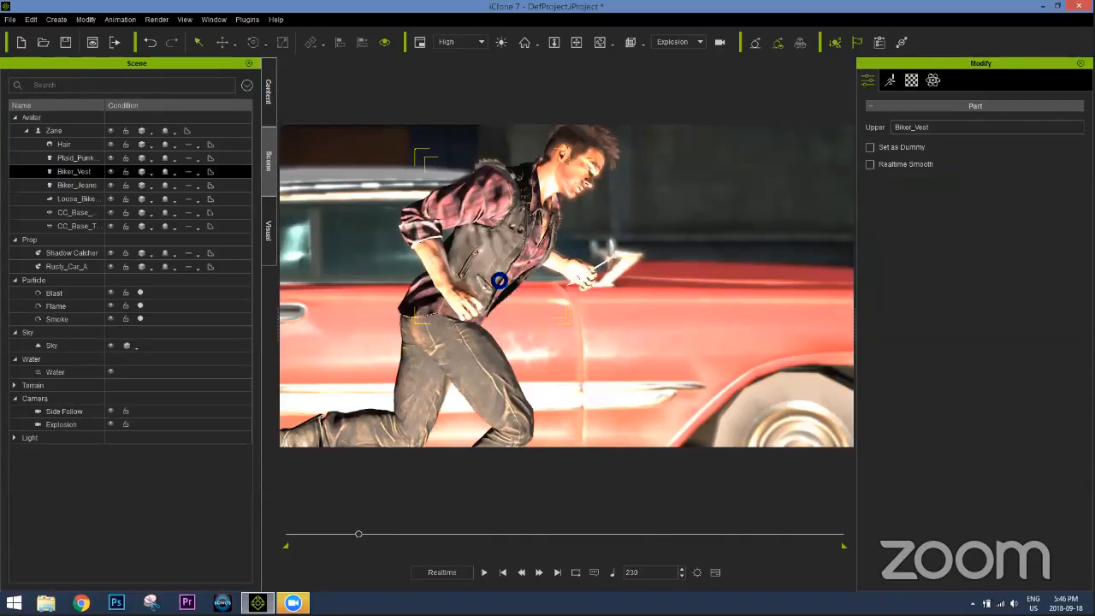
pyautogui.moveTo(566, 303)
pyautogui.mouseDown(button='right')
pyautogui.moveTo(585, 313)
pyautogui.moveTo(559, 306)
pyautogui.mouseUp(button='right')
pyautogui.scroll(-2, 579, 301)
pyautogui.scroll(-1, 580, 295)
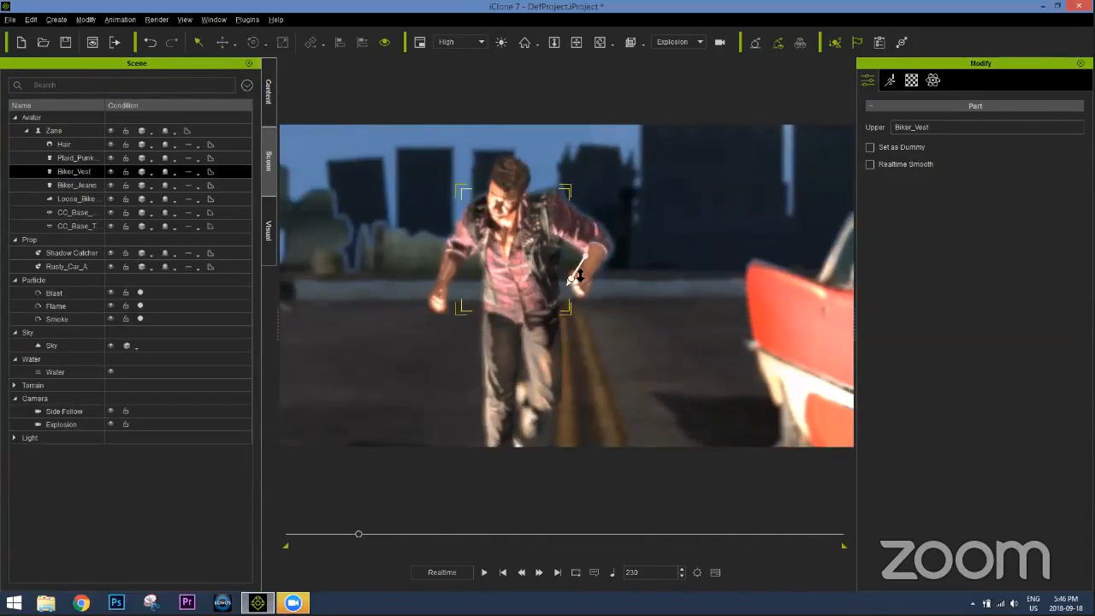
pyautogui.moveTo(571, 274); pyautogui.dragTo(581, 270, button='middle')
pyautogui.scroll(2, 582, 271)
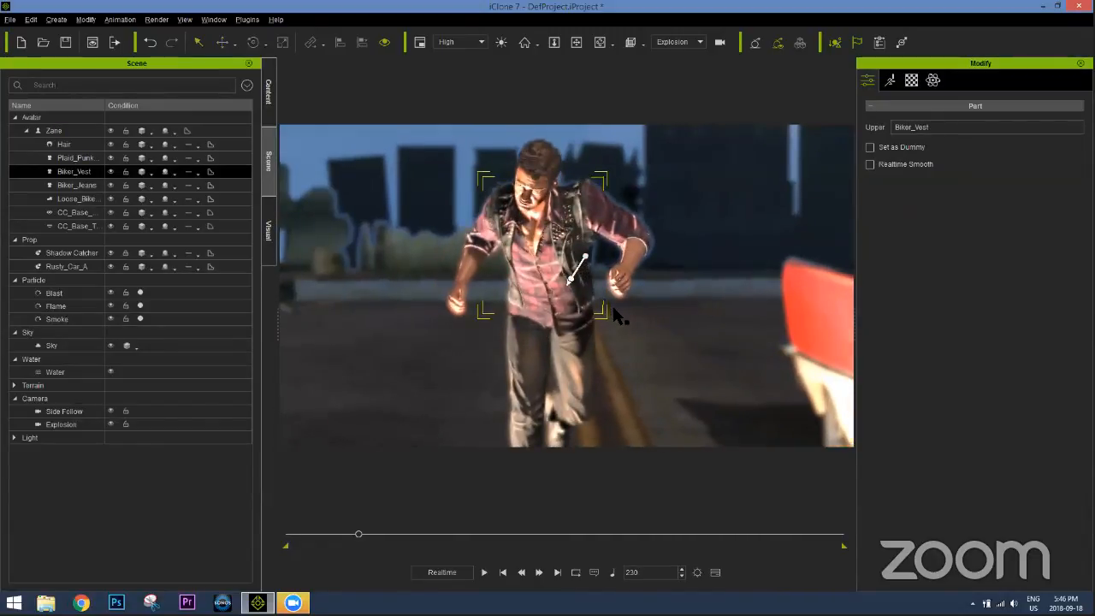
pyautogui.scroll(2, 609, 304)
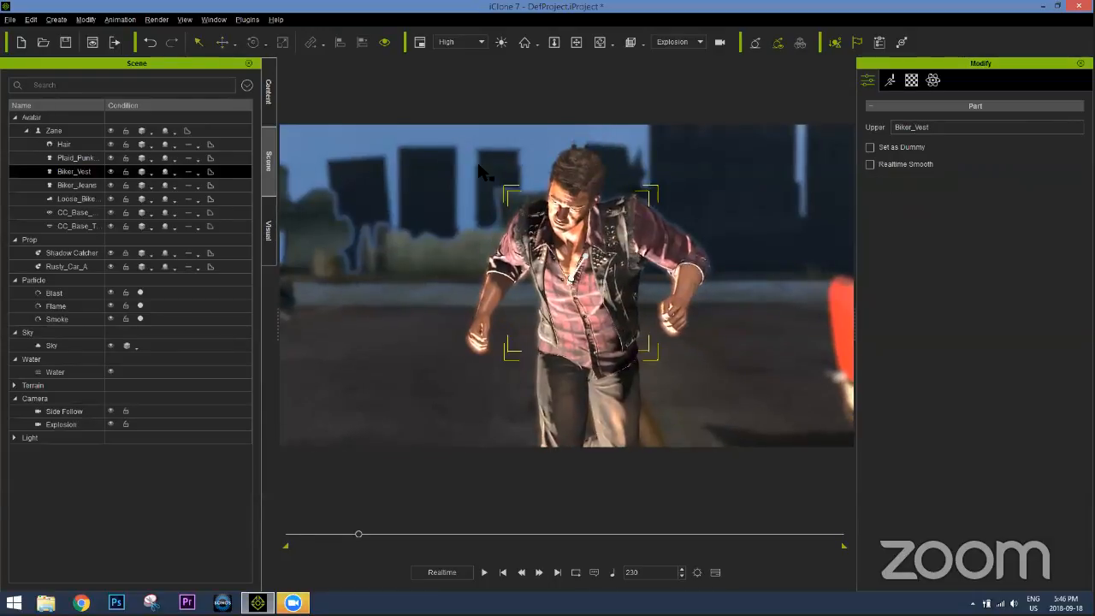
# Set the Explosion camera's focal length to 80 mm and deactivate its depth of field at frame 230
pyautogui.click(77, 424)
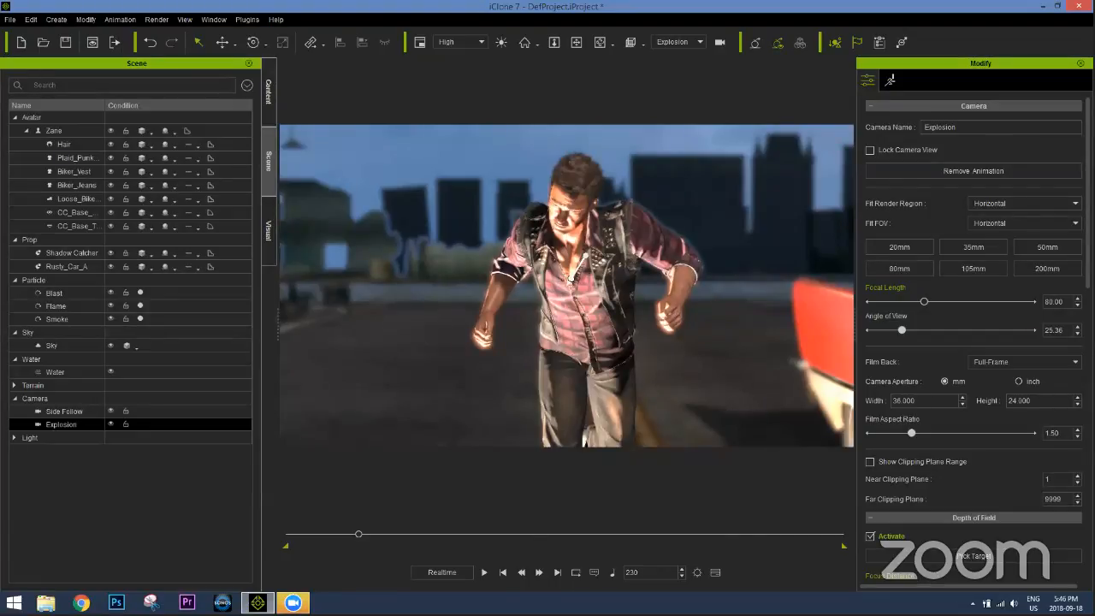
pyautogui.scroll(-5, 898, 267)
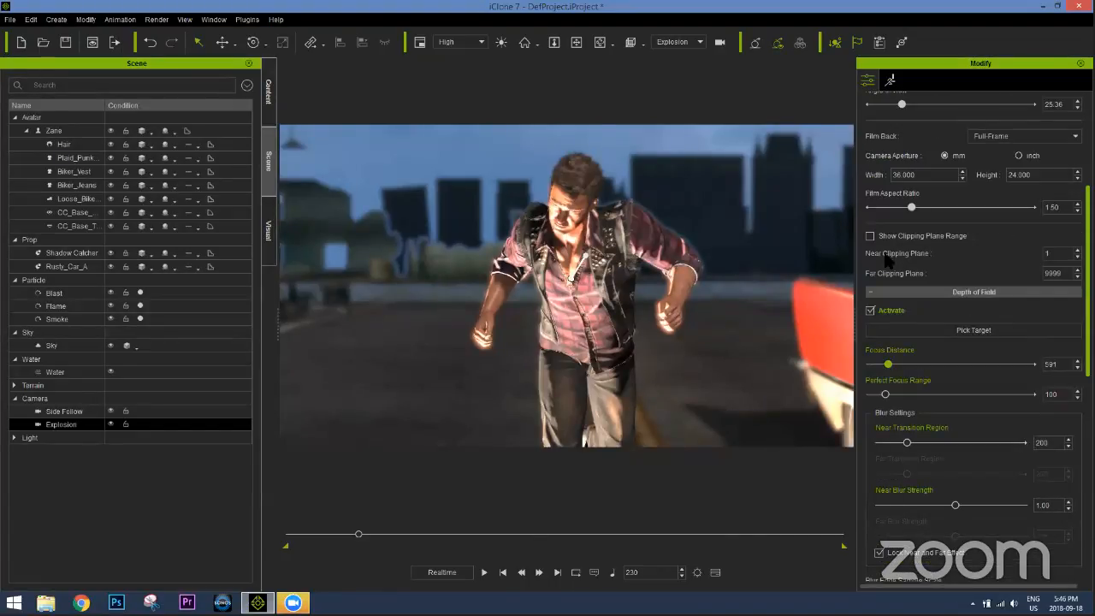
pyautogui.scroll(-2, 873, 248)
pyautogui.click(870, 241)
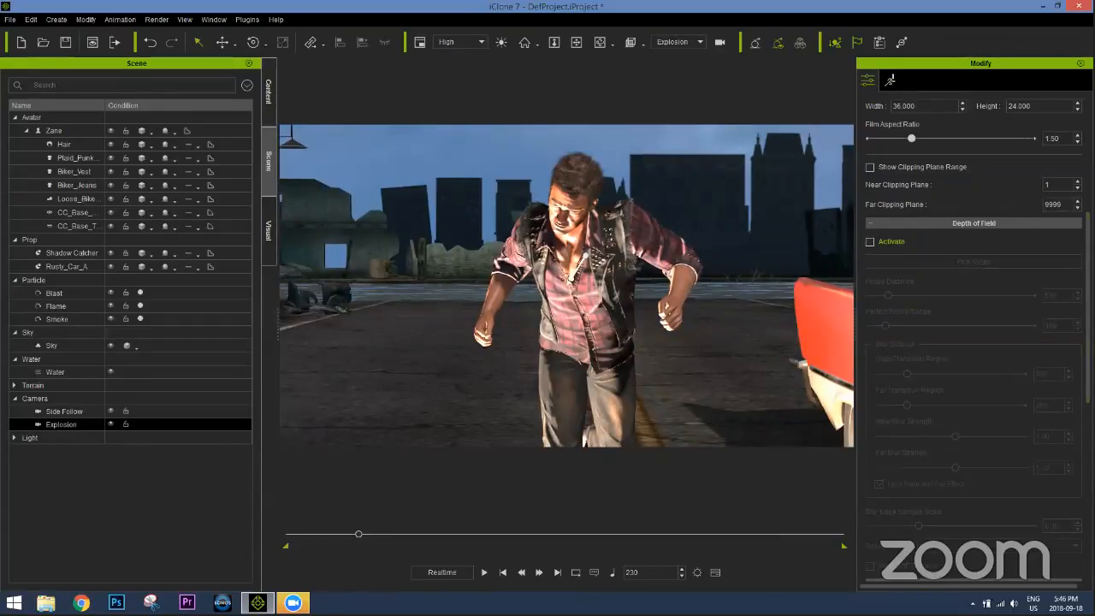
# Link the Explosion camera to Zane and choose RL_BoneRoot as the linked sub-node with alignment None
pyautogui.scroll(5, 974, 342)
pyautogui.scroll(3, 974, 342)
pyautogui.scroll(-5, 974, 343)
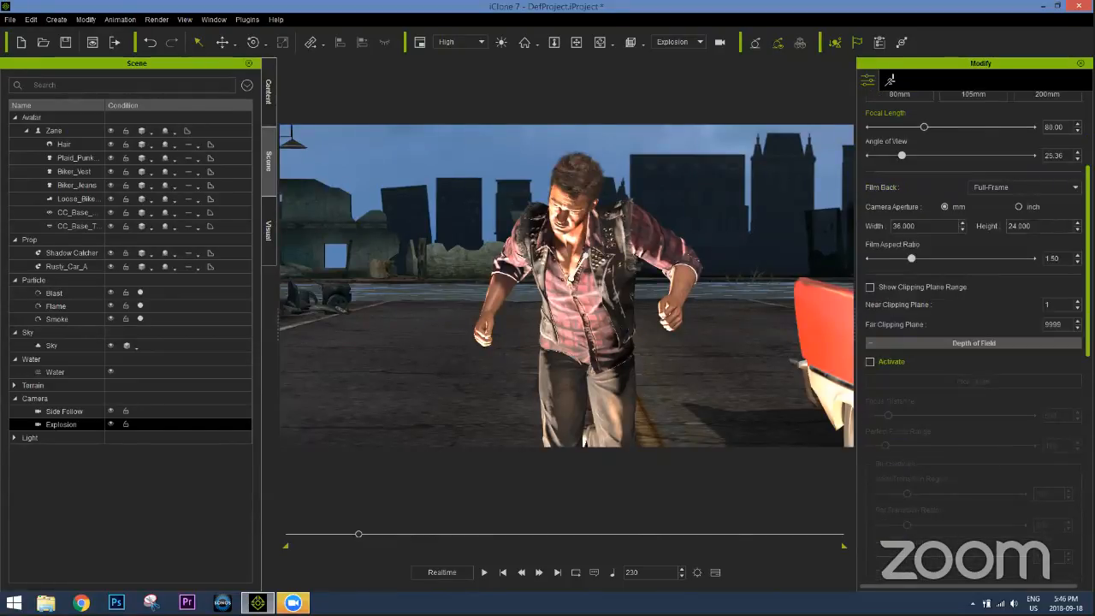
pyautogui.scroll(-6, 916, 371)
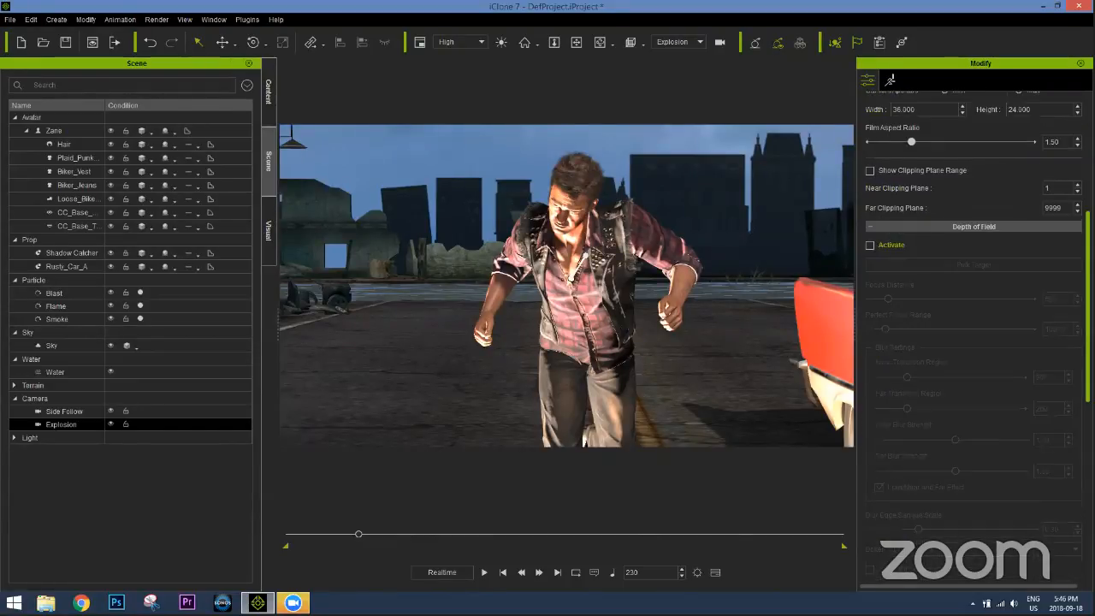
pyautogui.click(580, 333)
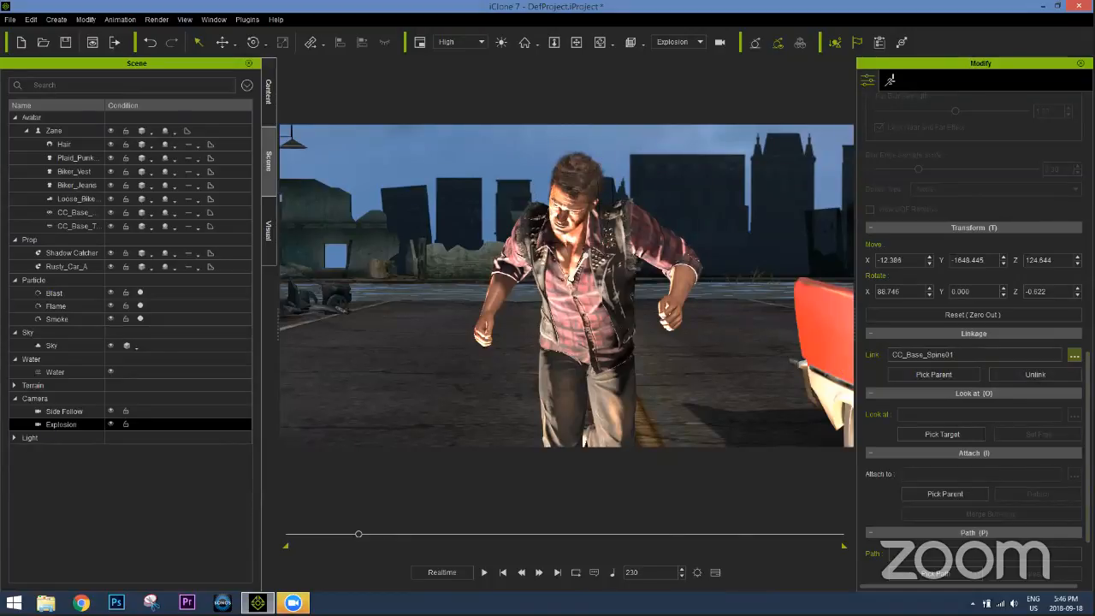
pyautogui.click(1074, 354)
pyautogui.click(513, 249)
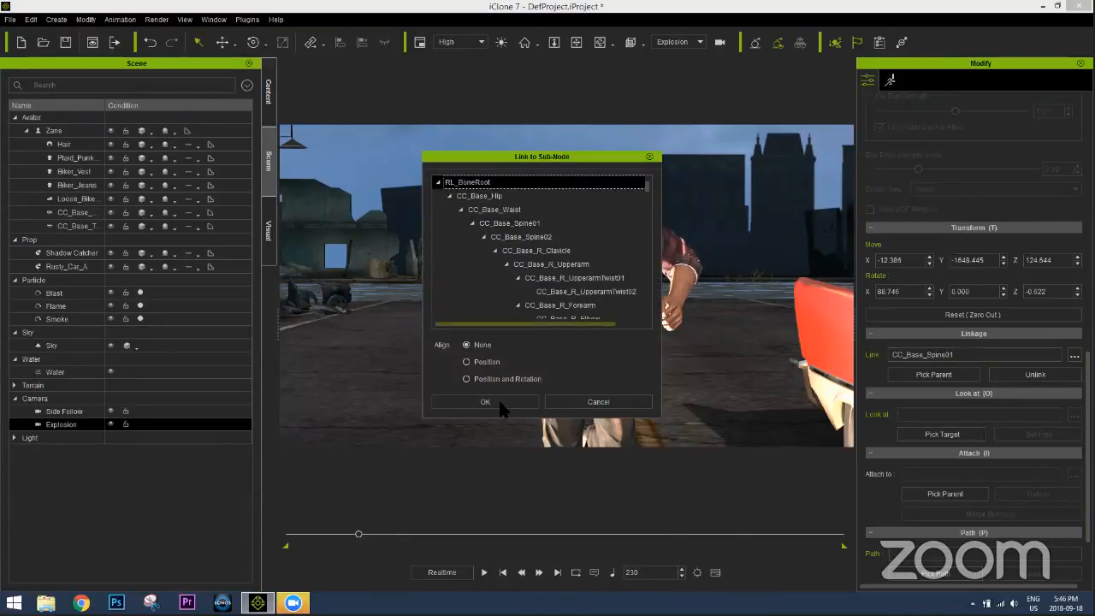
pyautogui.click(500, 403)
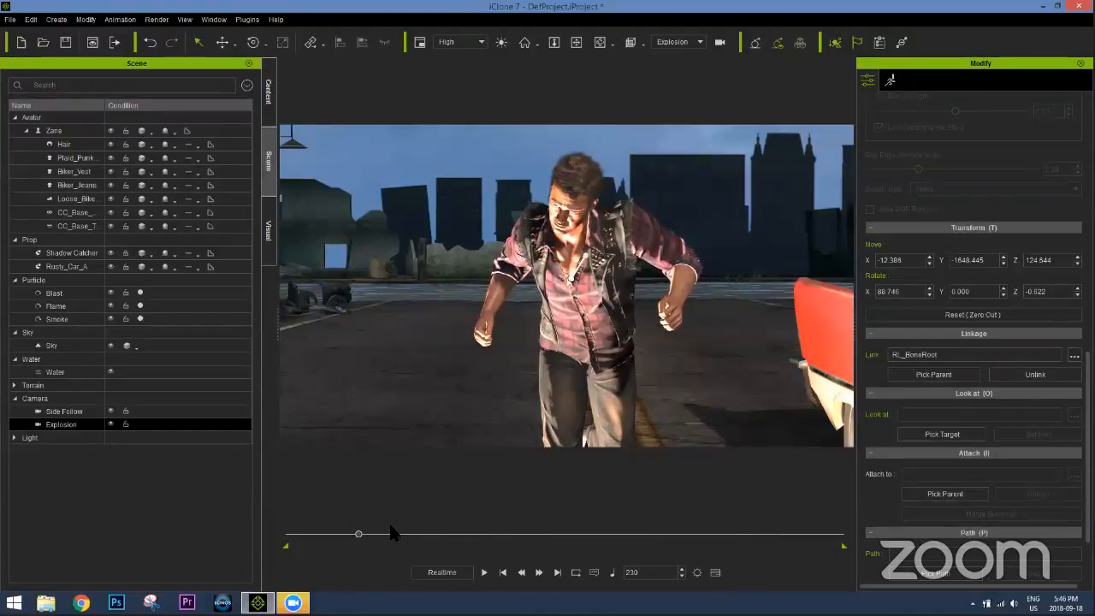
# Scrub around frame 230 and play the animation to check the Explosion camera's shot
pyautogui.moveTo(357, 536); pyautogui.dragTo(394, 535)
pyautogui.click(357, 536)
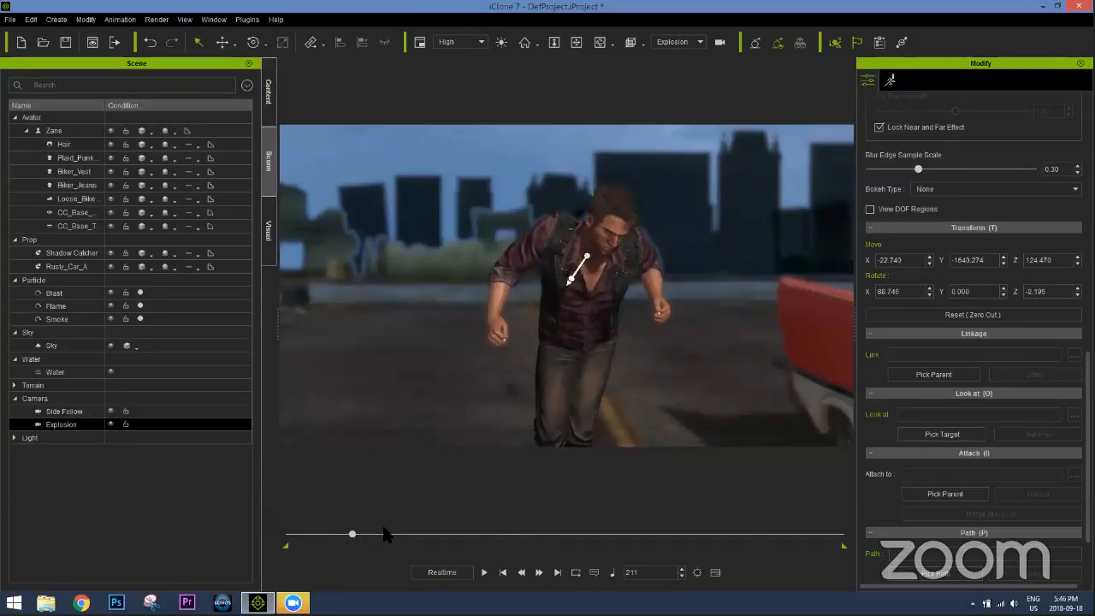
pyautogui.click(366, 535)
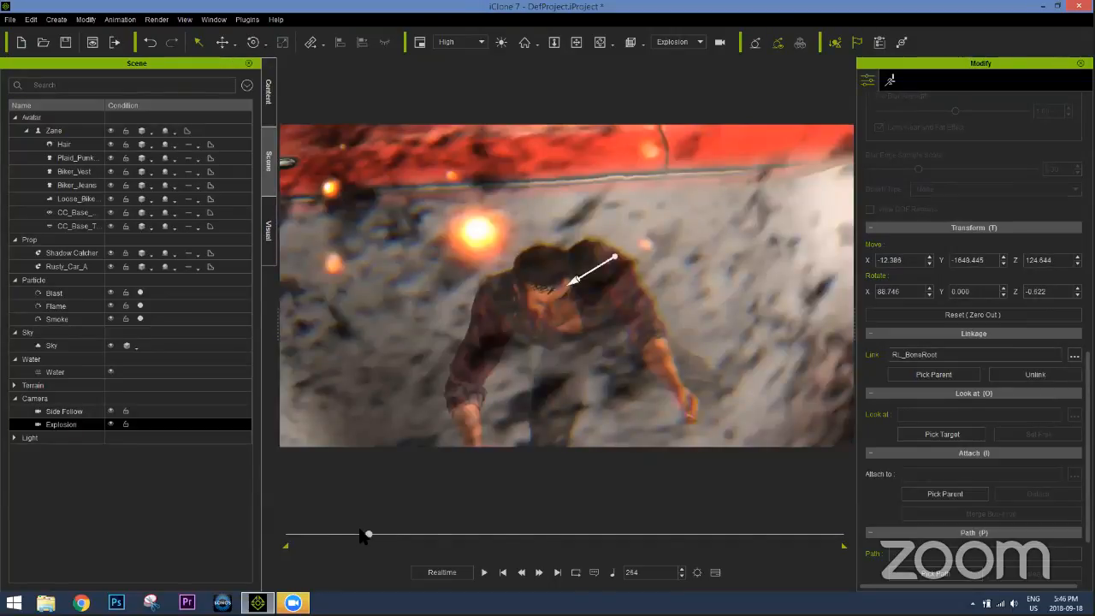
pyautogui.click(484, 573)
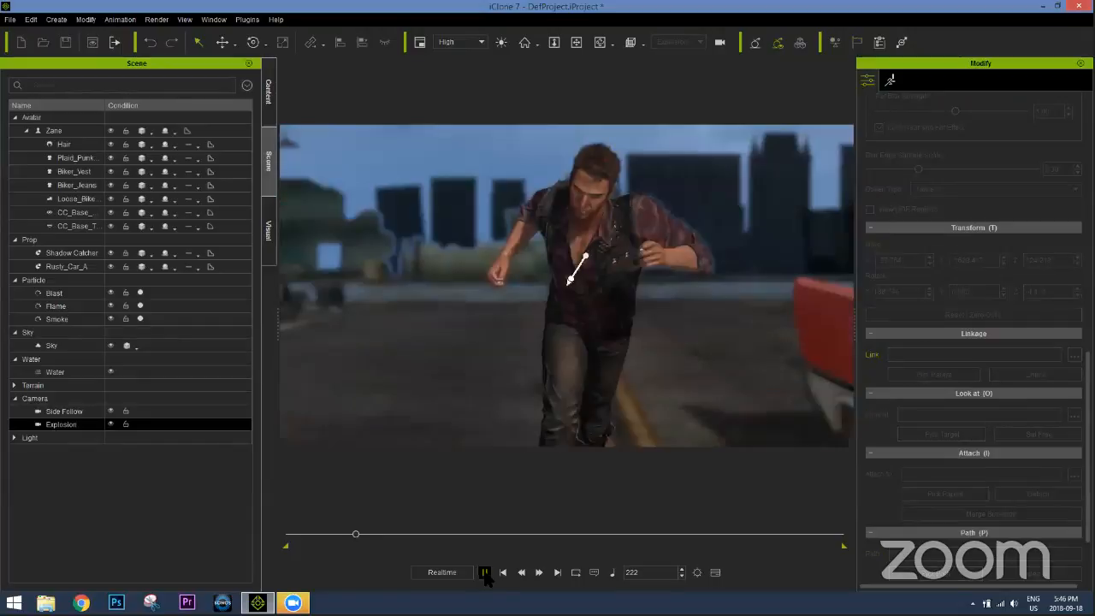
# At frame 306, orbit and pan the Explosion camera around Zane's vest to a high-angle view of him beside the car
pyautogui.moveTo(396, 534); pyautogui.dragTo(365, 537)
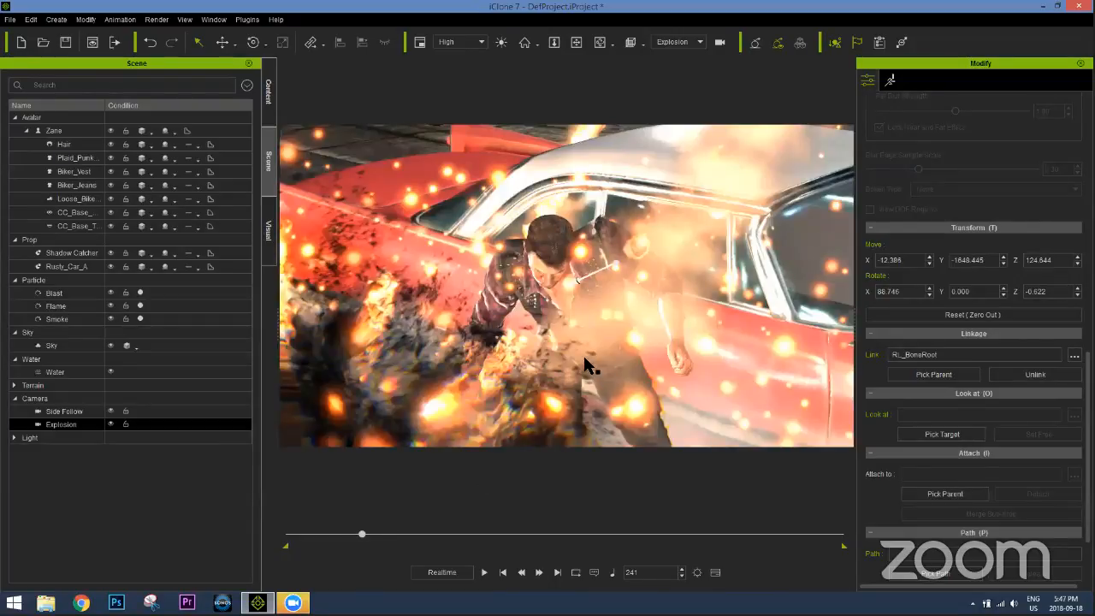
pyautogui.click(552, 259)
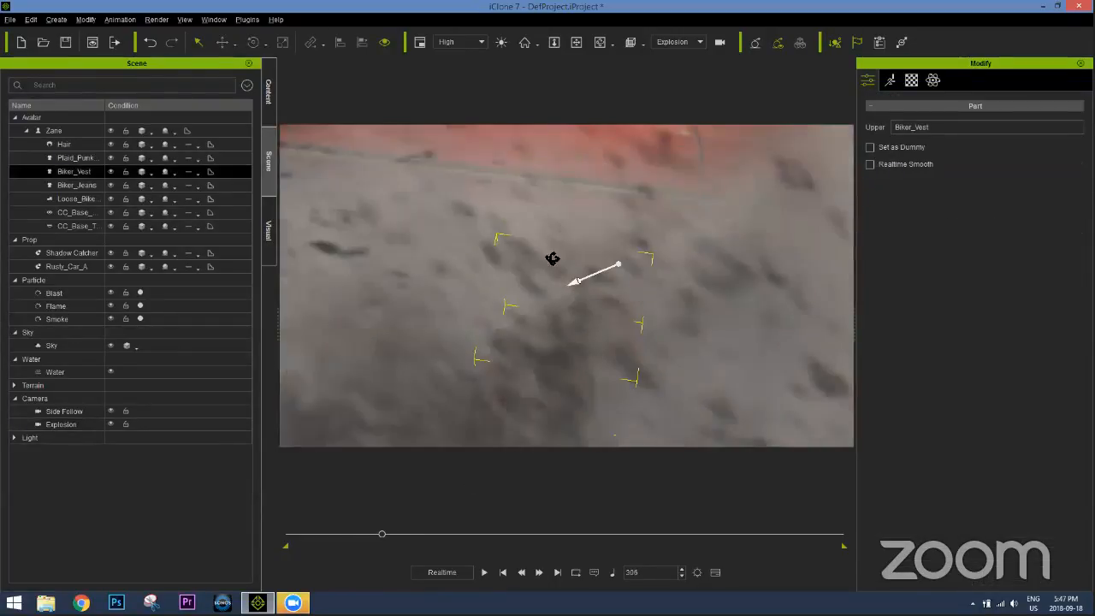
pyautogui.moveTo(517, 142); pyautogui.dragTo(606, 331, button='right')
pyautogui.moveTo(604, 312); pyautogui.dragTo(570, 235, button='middle')
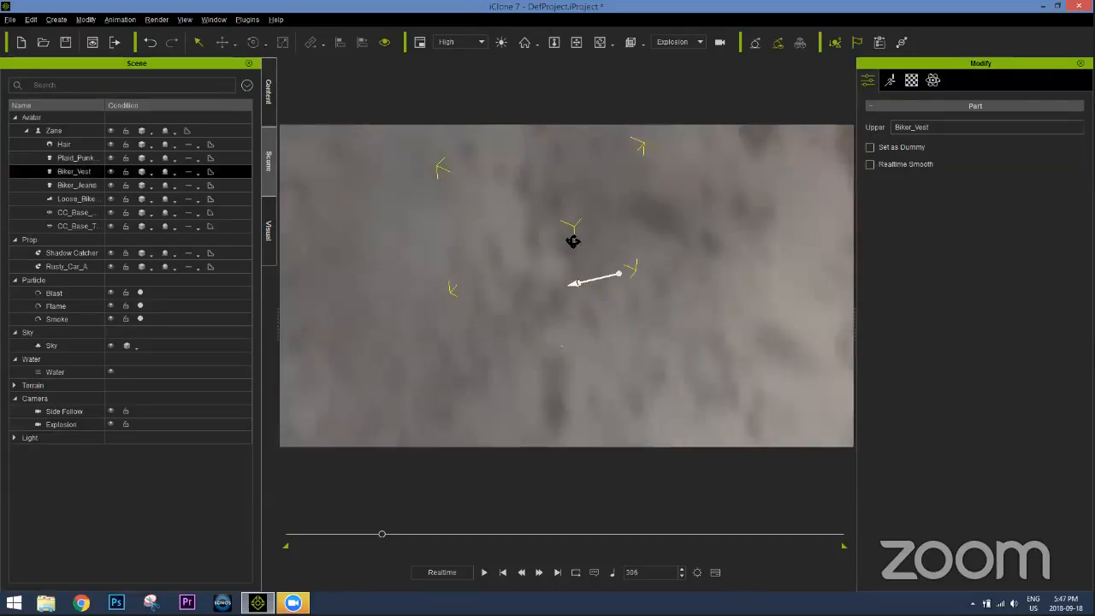
pyautogui.moveTo(546, 147); pyautogui.dragTo(598, 292, button='right')
pyautogui.moveTo(579, 213); pyautogui.dragTo(583, 235, button='right')
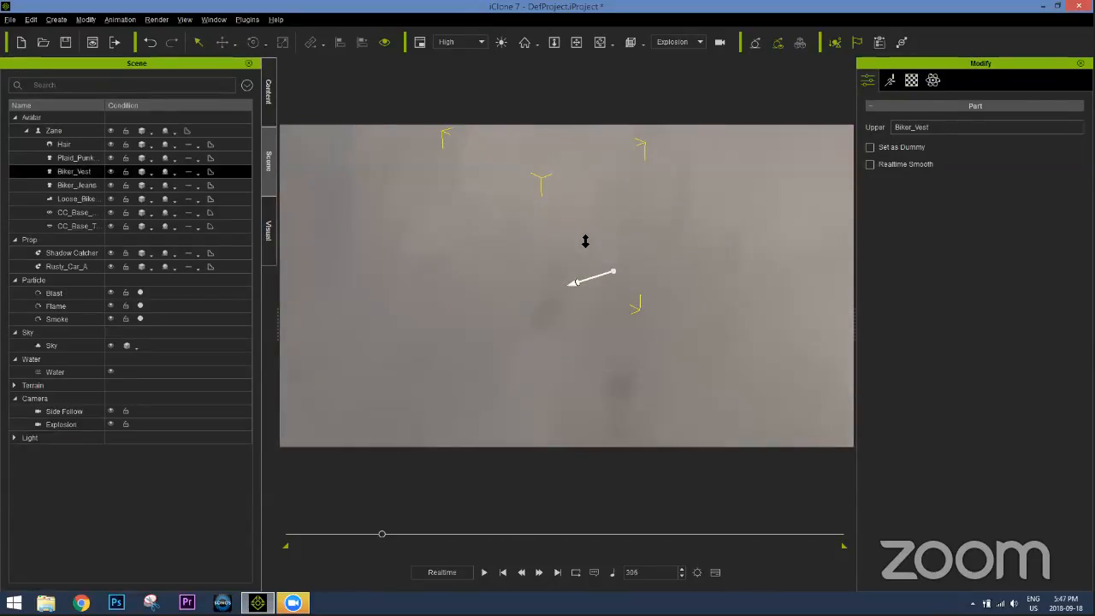
pyautogui.moveTo(546, 200); pyautogui.dragTo(670, 284, button='middle')
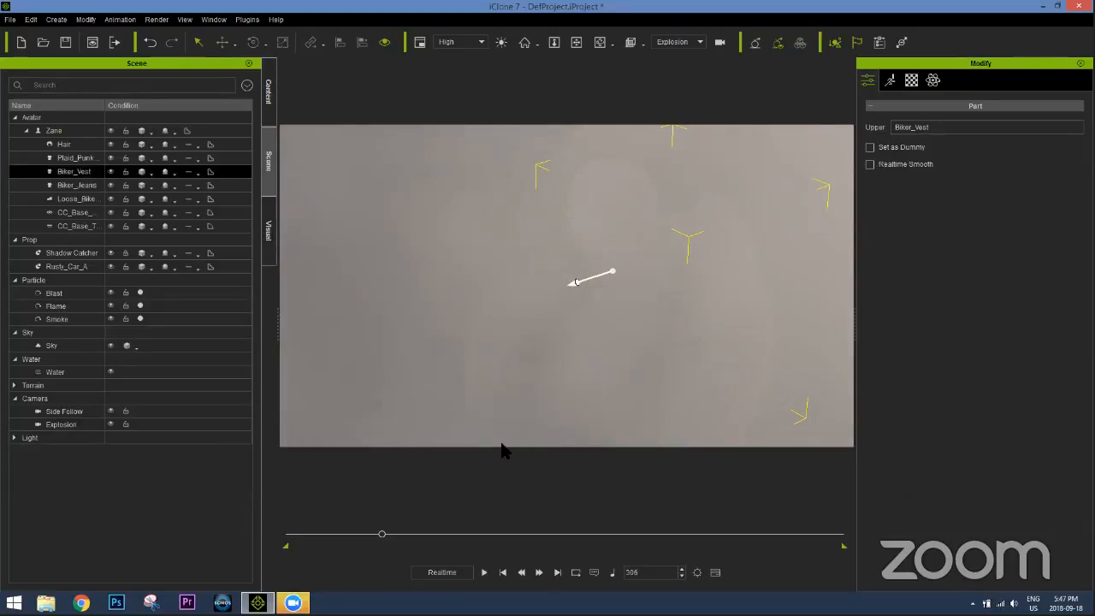
# Open the timeline for the Explosion camera, go to its frame 230 key and show its Constraint, Lens and DOF tracks
pyautogui.press('F3')
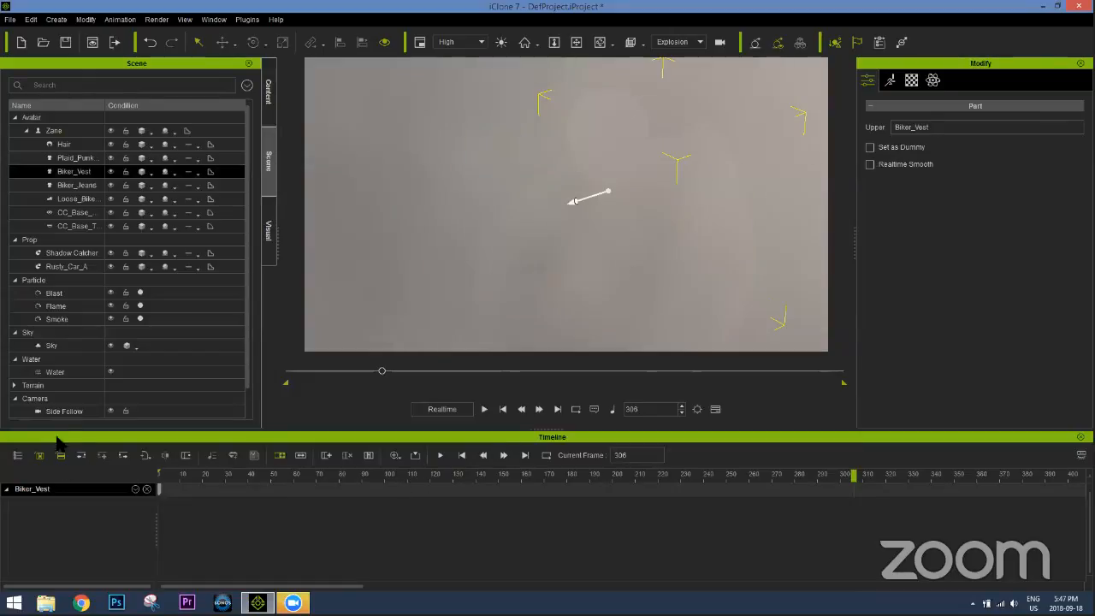
pyautogui.scroll(-1, 111, 351)
pyautogui.click(62, 398)
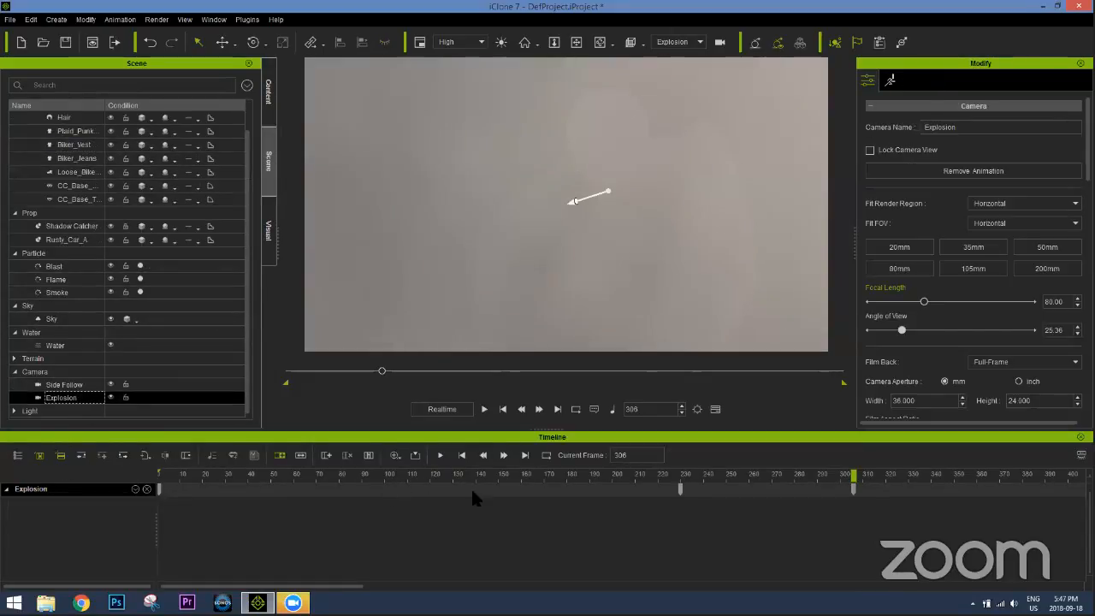
pyautogui.click(680, 488)
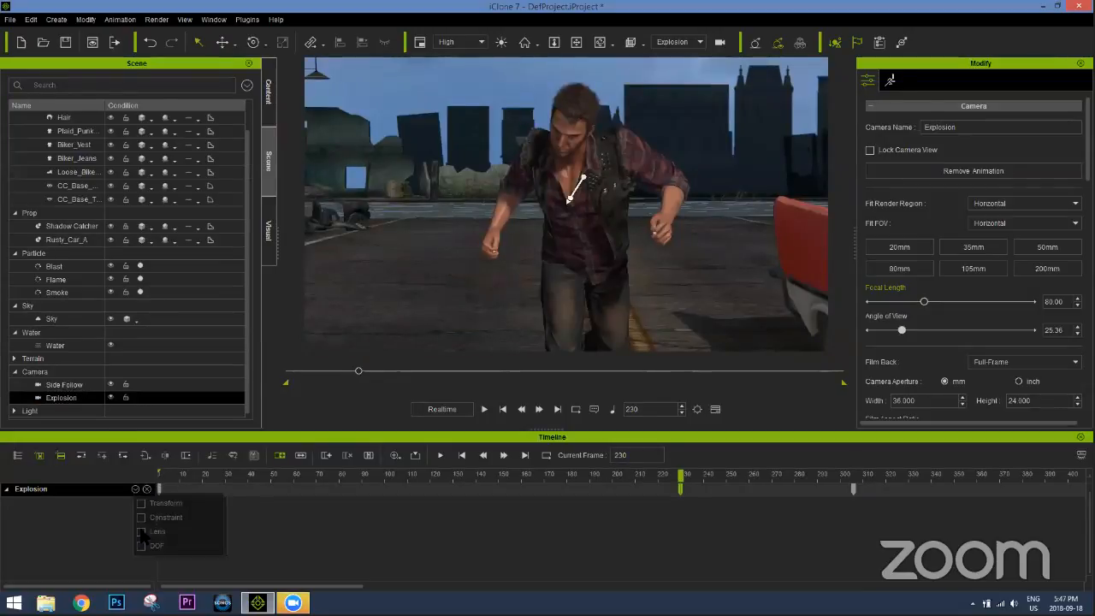
pyautogui.click(141, 545)
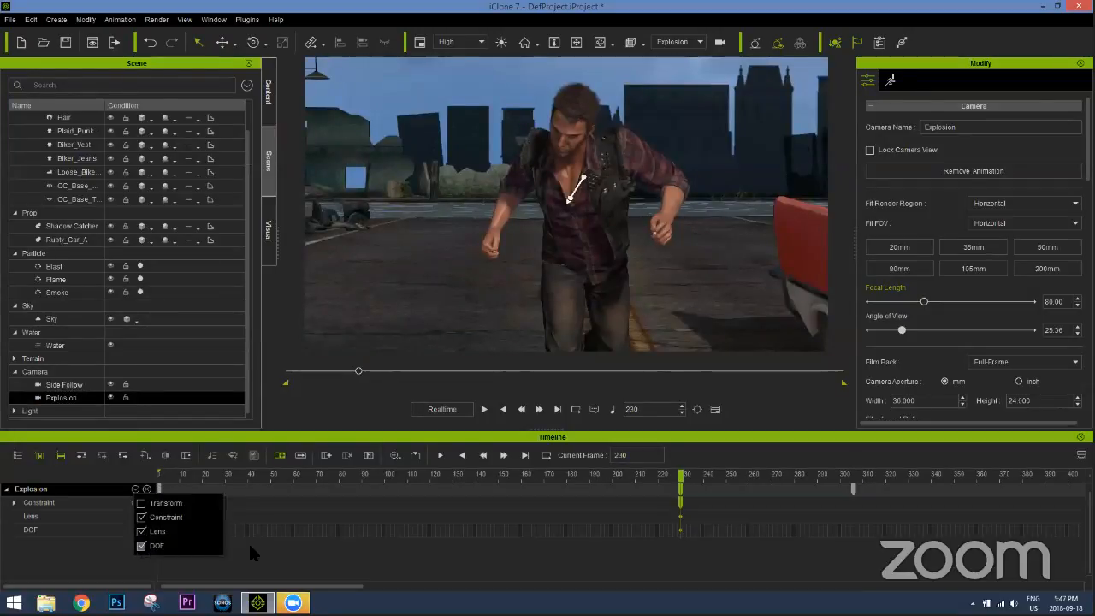
pyautogui.click(425, 513)
pyautogui.keyDown('ctrl'); pyautogui.scroll(-5, 425, 513); pyautogui.keyUp('ctrl')
pyautogui.keyDown('ctrl'); pyautogui.scroll(3, 393, 515); pyautogui.keyUp('ctrl')
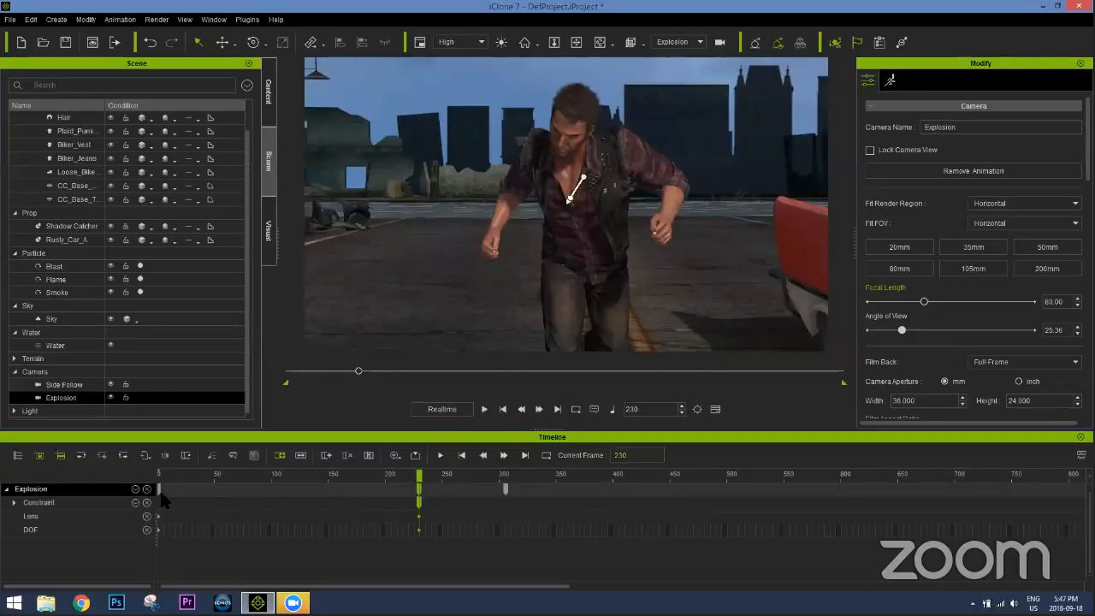
# Clear the Explosion camera's frame 230 keys and reframe it at frame 231 to an upright low-angle view of Zane's upper body
pyautogui.moveTo(318, 473); pyautogui.dragTo(231, 461)
pyautogui.moveTo(342, 460); pyautogui.dragTo(419, 461)
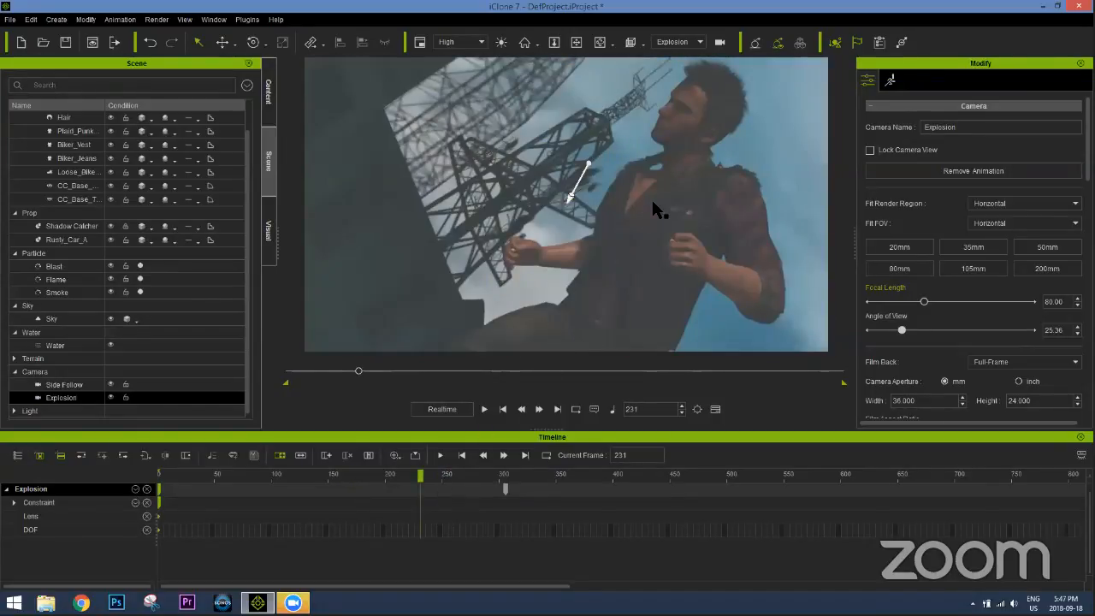
pyautogui.click(649, 218)
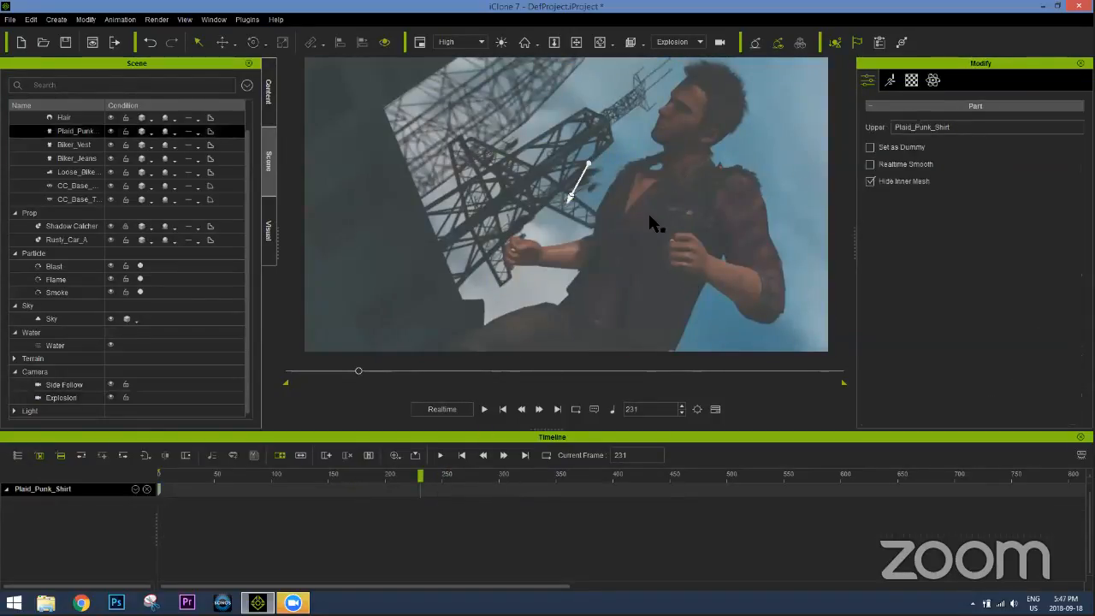
pyautogui.moveTo(498, 330); pyautogui.dragTo(697, 196, button='right')
pyautogui.moveTo(697, 190); pyautogui.dragTo(674, 286, button='middle')
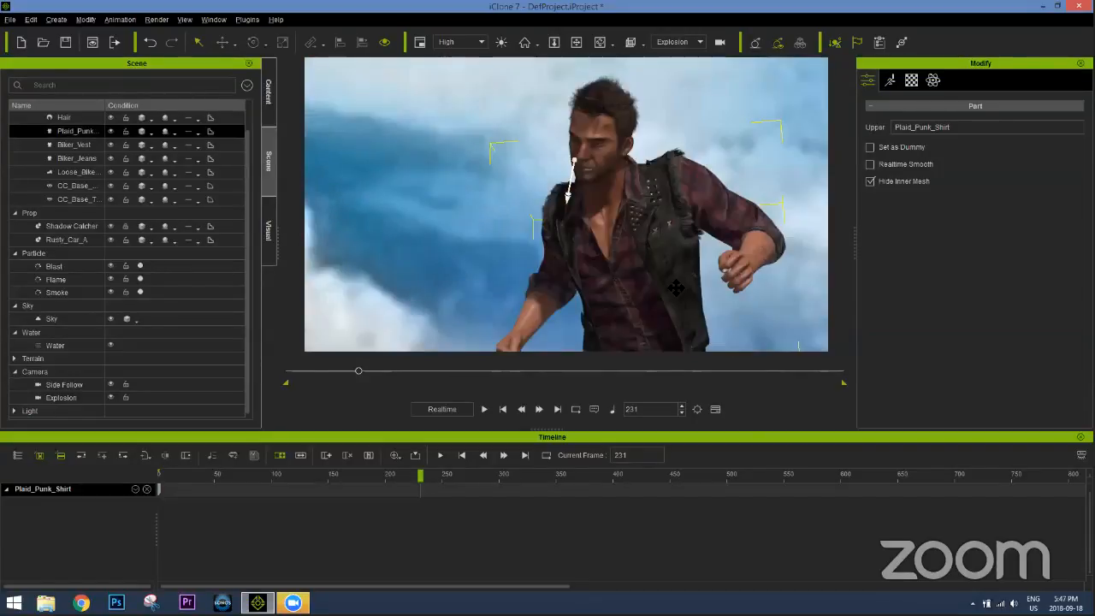
# Reselect the Explosion camera, scrub through its move between the keys and show its Transform track in the timeline
pyautogui.click(83, 402)
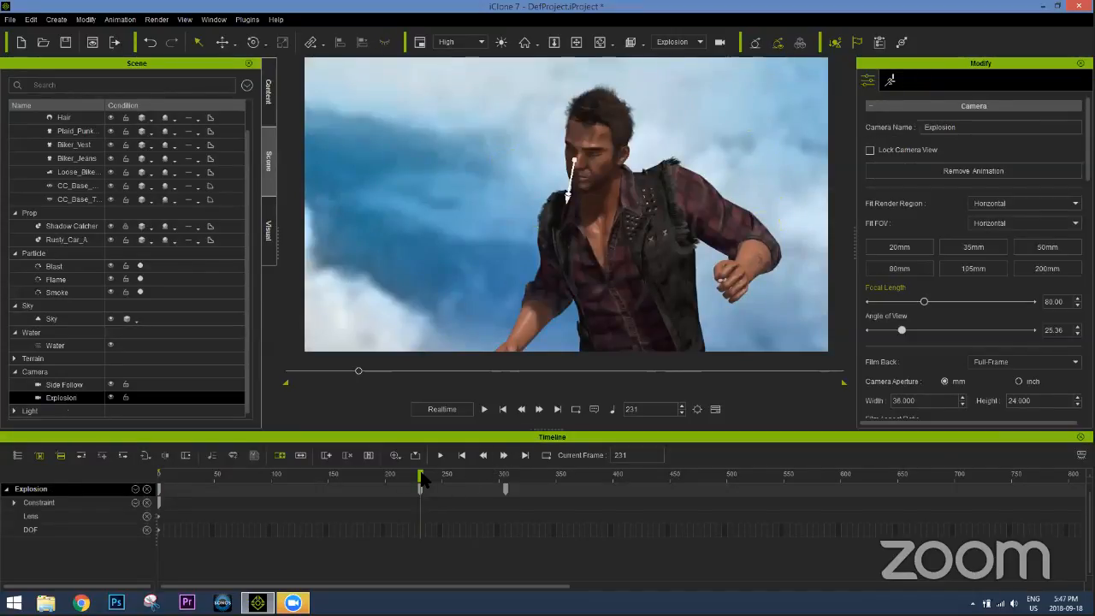
pyautogui.moveTo(436, 470)
pyautogui.mouseDown()
pyautogui.moveTo(528, 462)
pyautogui.moveTo(429, 468)
pyautogui.mouseUp()
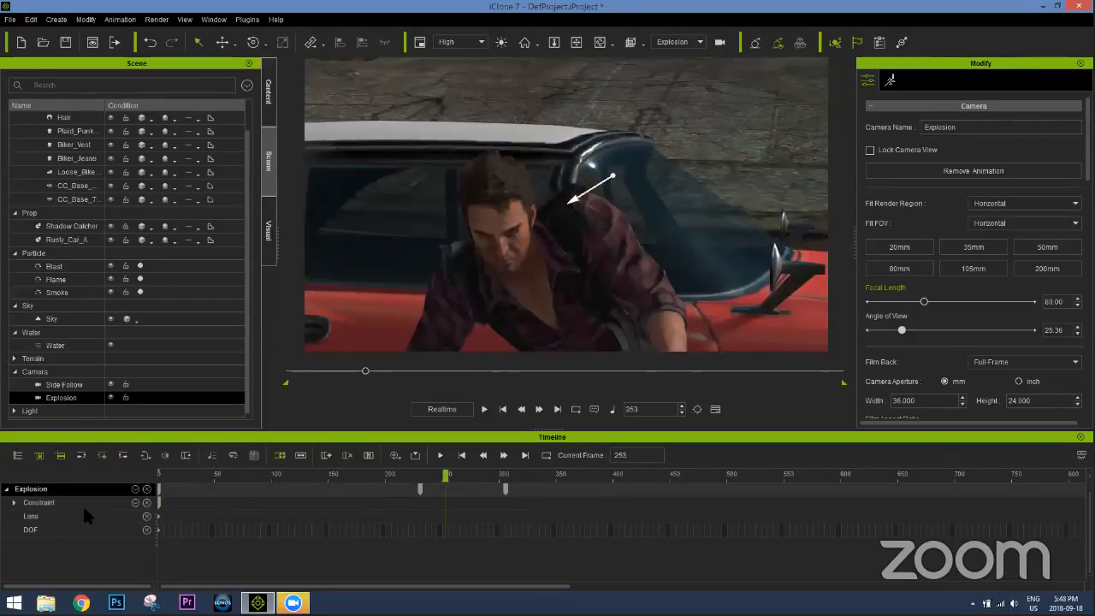
pyautogui.click(135, 490)
pyautogui.click(146, 503)
# Move the Explosion camera's two later keys to frames 224 and 290
pyautogui.click(414, 479)
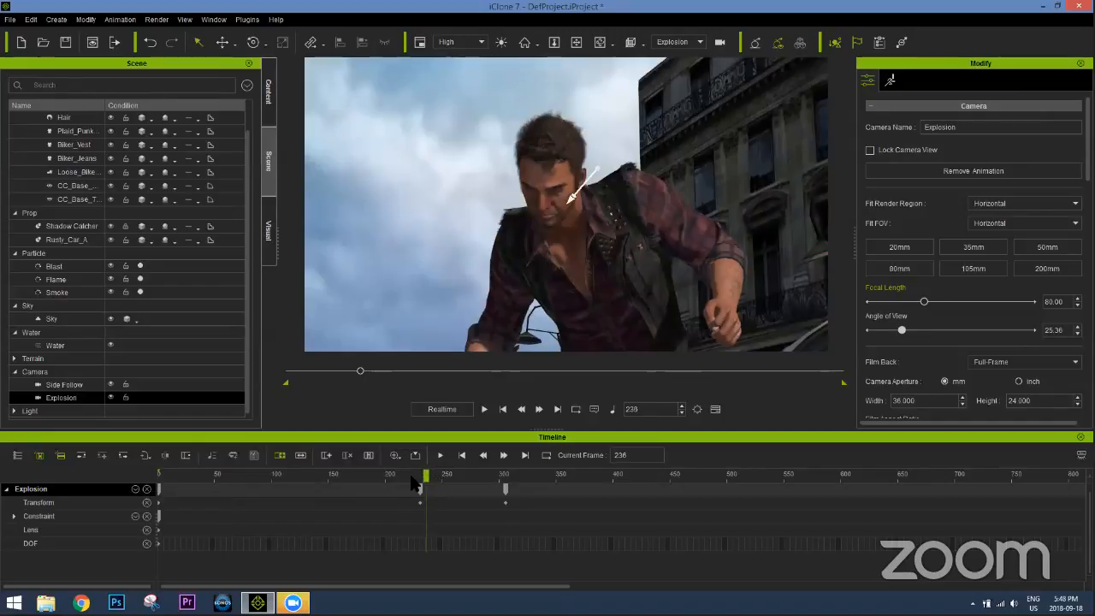
pyautogui.click(422, 485)
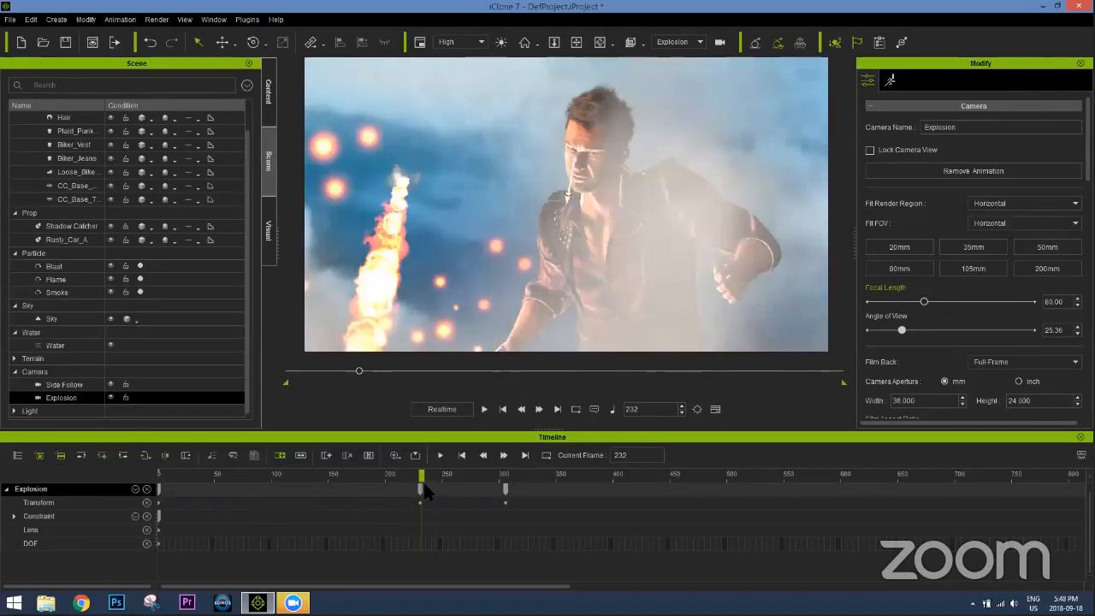
pyautogui.moveTo(420, 489); pyautogui.dragTo(412, 488)
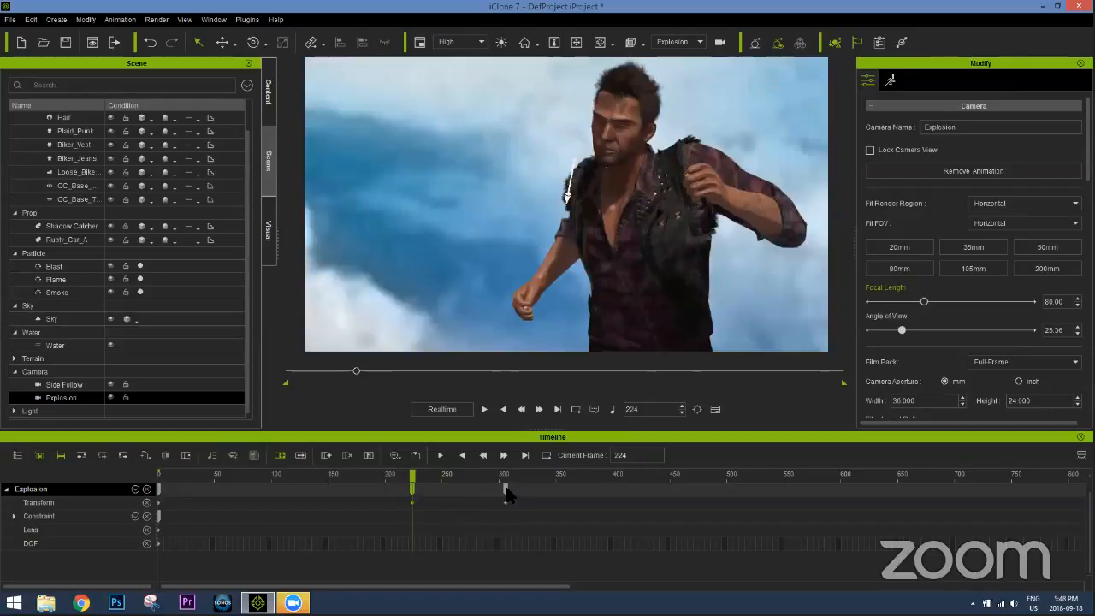
pyautogui.moveTo(505, 488); pyautogui.dragTo(490, 492)
# Apply the Stuttering Start and End transition curve to the Explosion camera's last transform key and move that key to about frame 310
pyautogui.click(525, 460)
pyautogui.rightClick(487, 503)
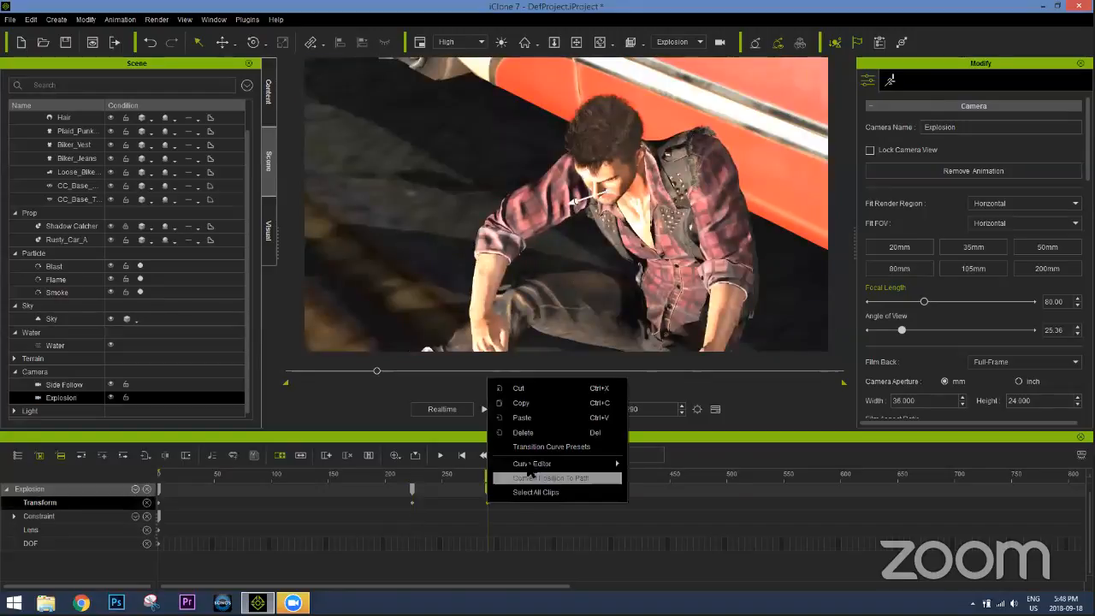
pyautogui.click(535, 446)
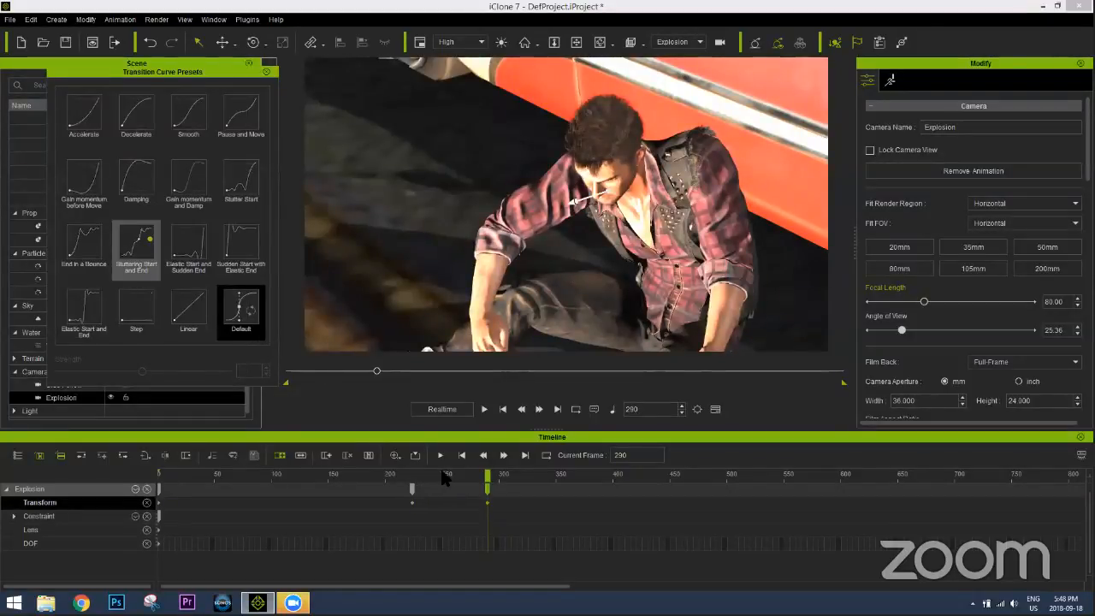
pyautogui.moveTo(472, 471); pyautogui.dragTo(510, 484)
# Play the animation from frames 204 and 212 to check the Explosion camera's stuttering move, and close the transition curve presets
pyautogui.click(392, 476)
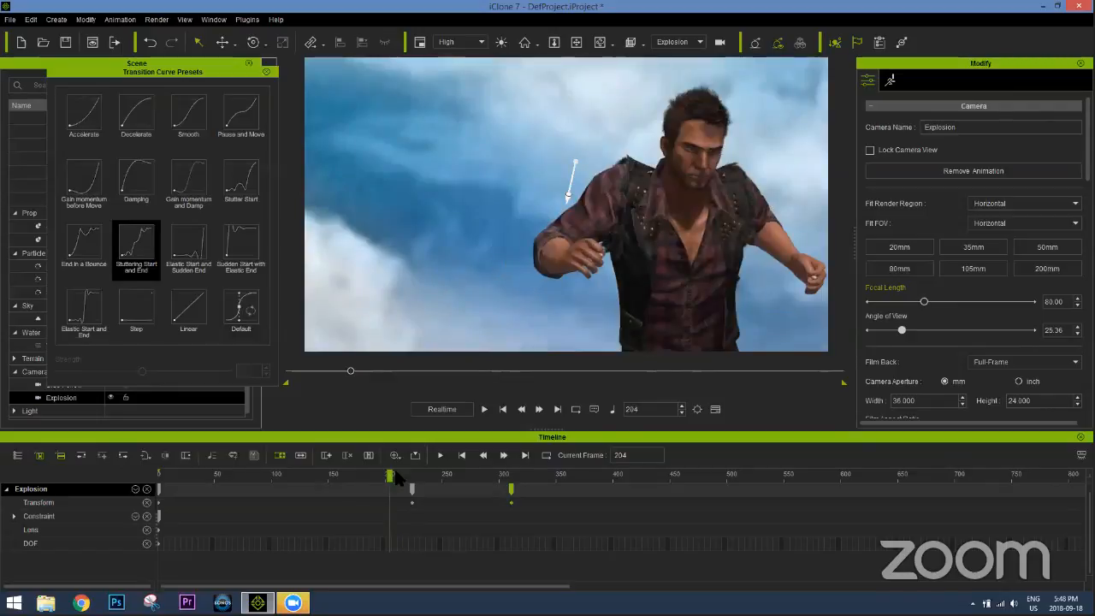
pyautogui.press('space')
pyautogui.click(392, 475)
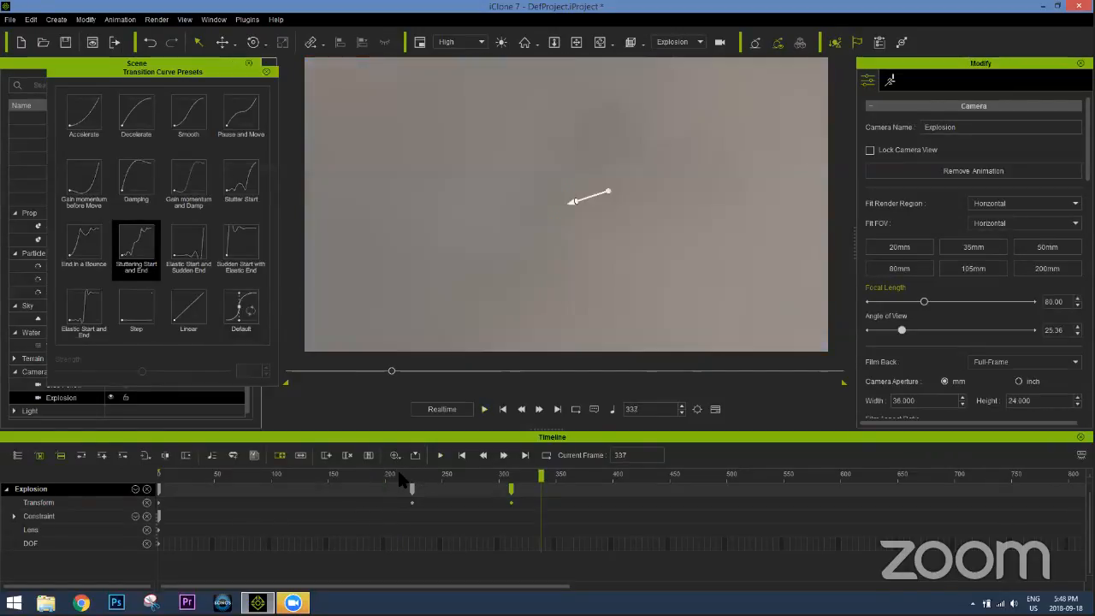
pyautogui.moveTo(392, 476); pyautogui.dragTo(411, 474)
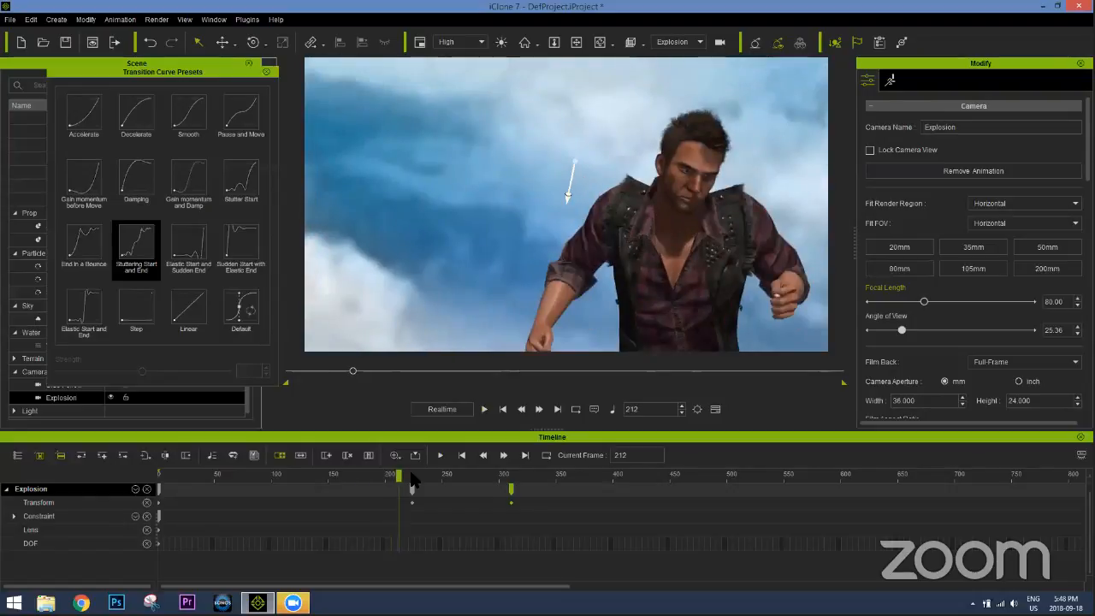
pyautogui.press('space')
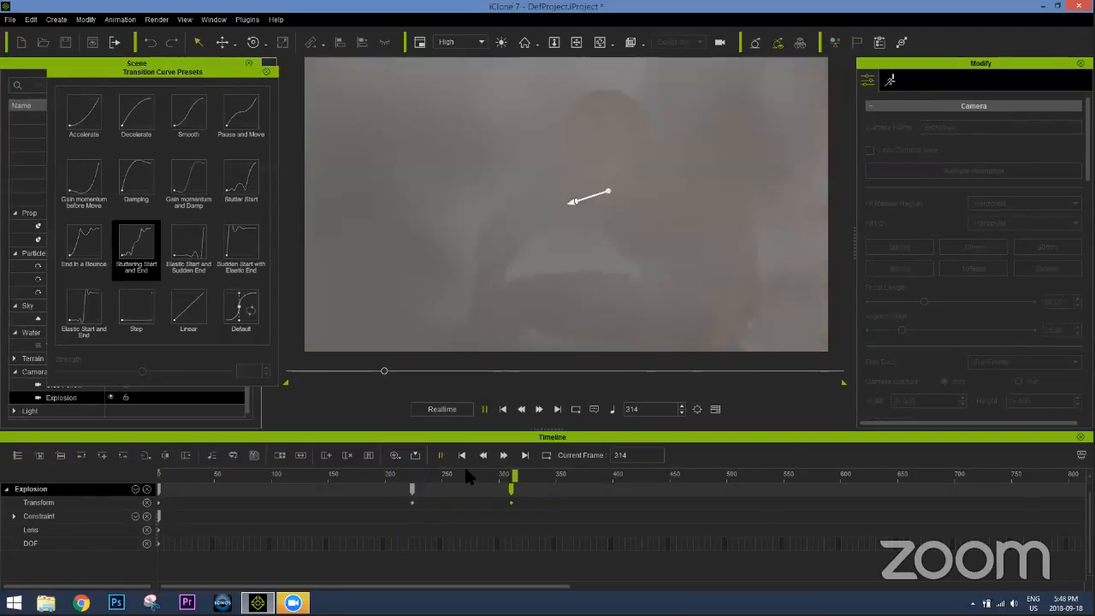
pyautogui.press('space')
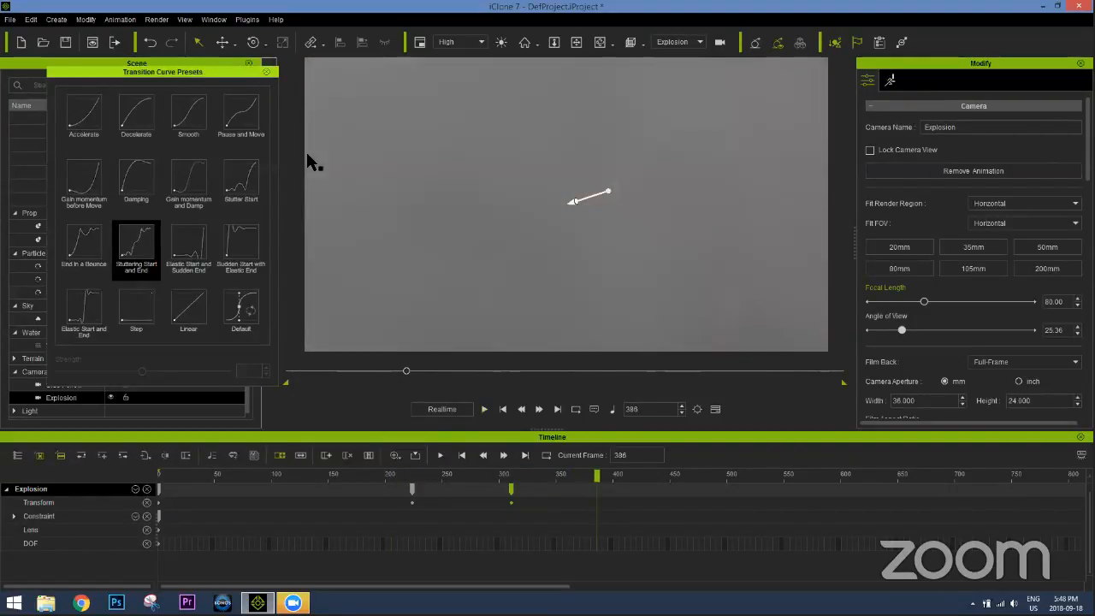
pyautogui.click(406, 501)
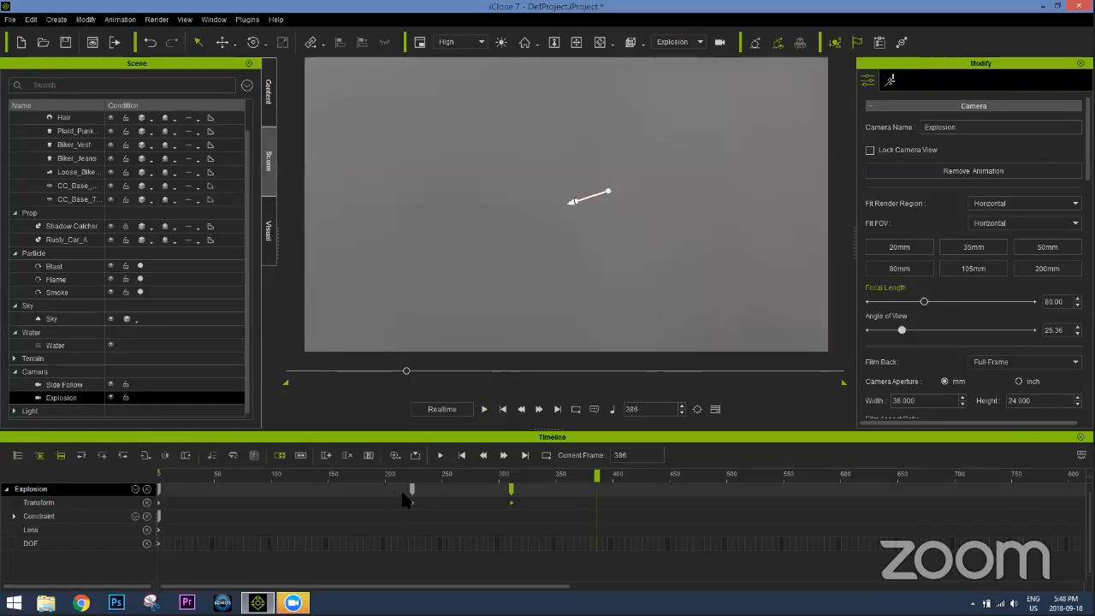
# Scrub back to about frame 166 for the camera cut and show the Project's tracks in the timeline
pyautogui.click(353, 473)
pyautogui.moveTo(370, 472); pyautogui.dragTo(348, 472)
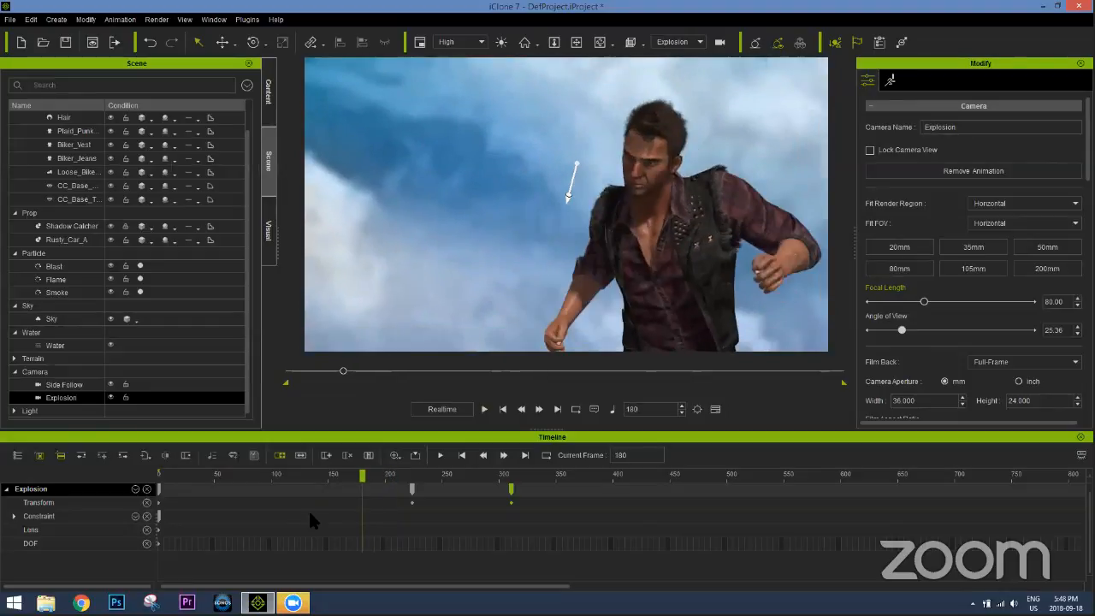
pyautogui.click(18, 456)
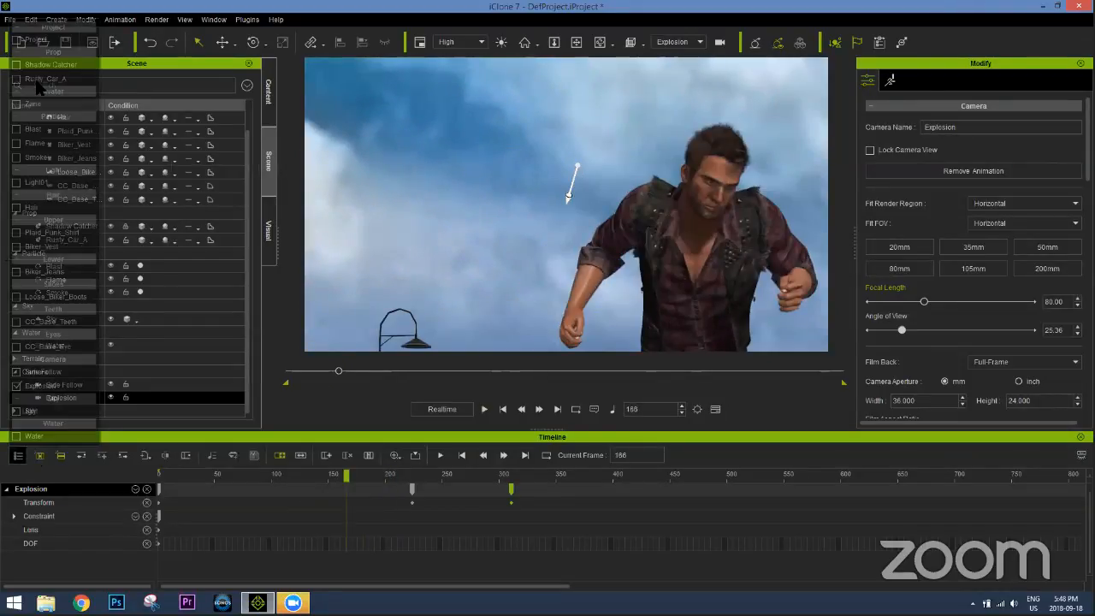
pyautogui.click(342, 510)
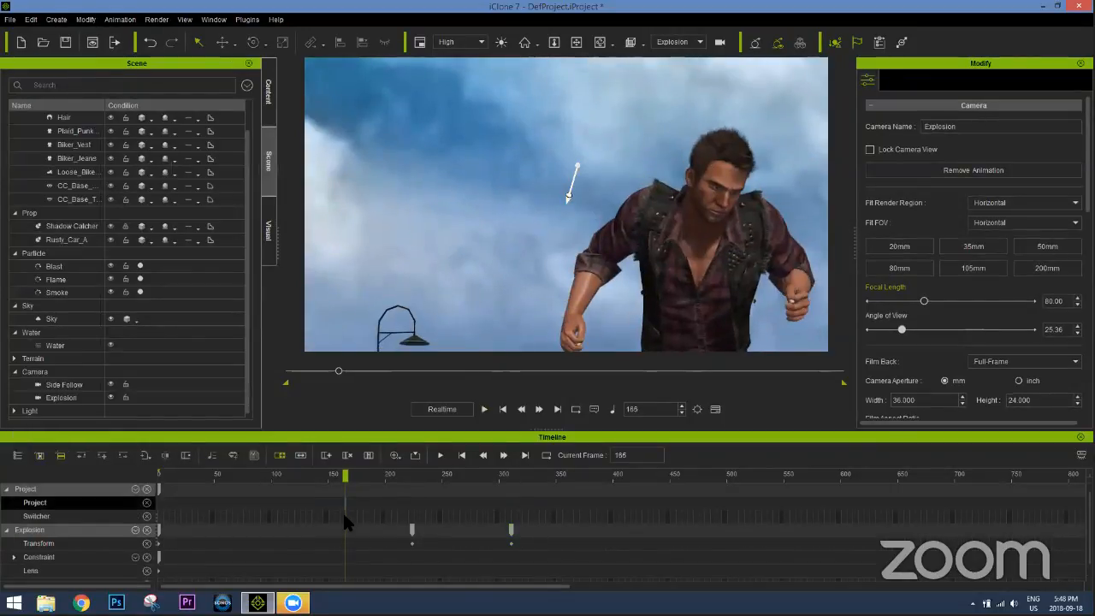
# Add a Switcher key at frame 166 that switches to the Explosion camera
pyautogui.click(346, 516)
pyautogui.rightClick(349, 522)
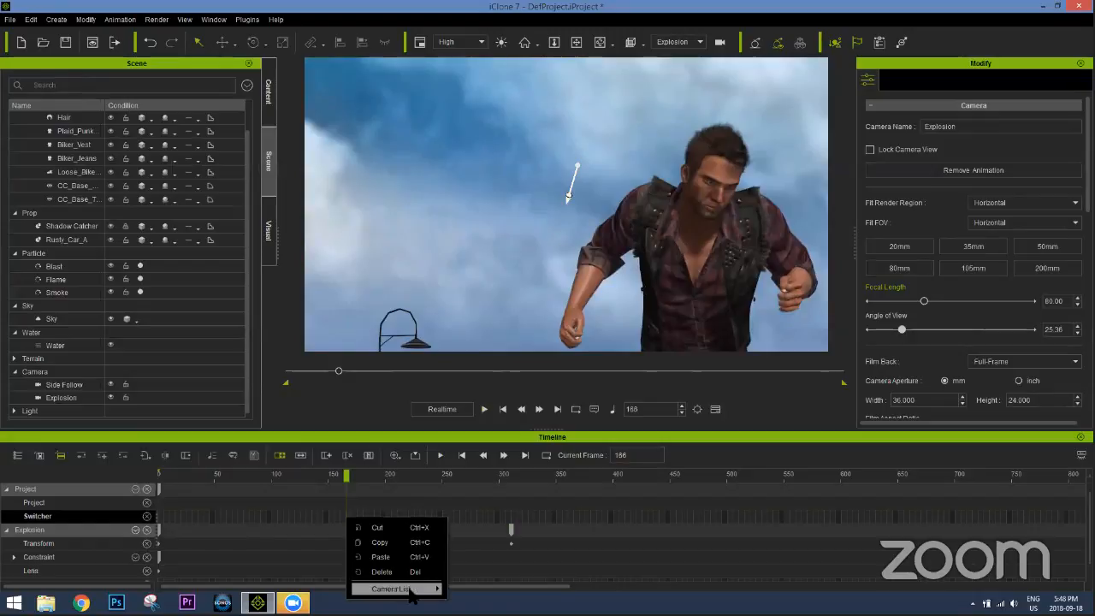
pyautogui.moveTo(402, 588)
pyautogui.click(485, 603)
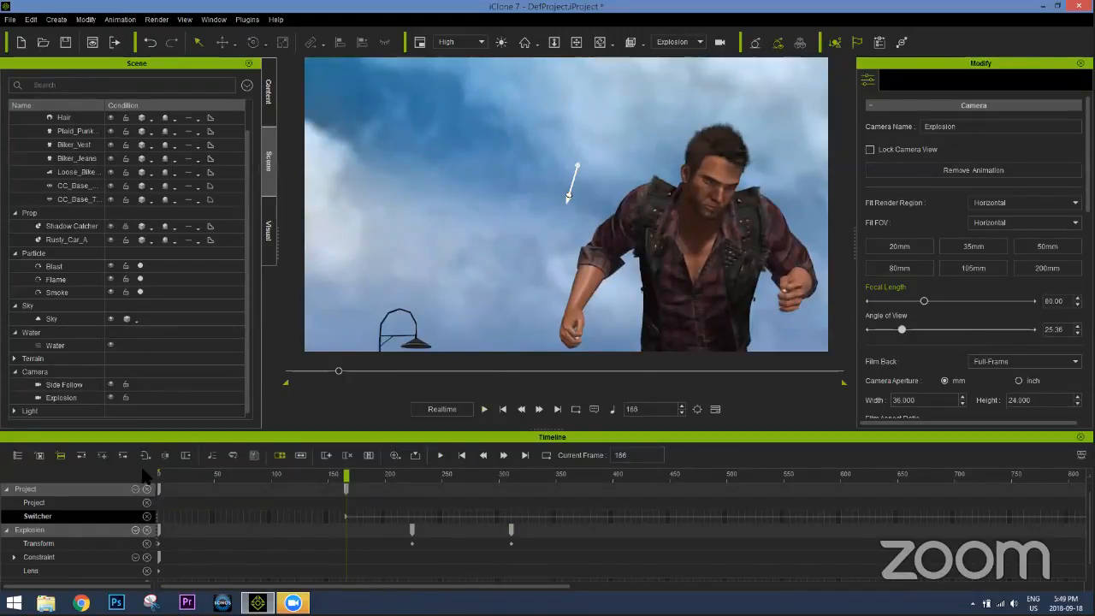
# Set the Switcher to the Side Follow camera at frame 1 and play the animation from the start to check the cut
pyautogui.click(159, 526)
pyautogui.rightClick(159, 526)
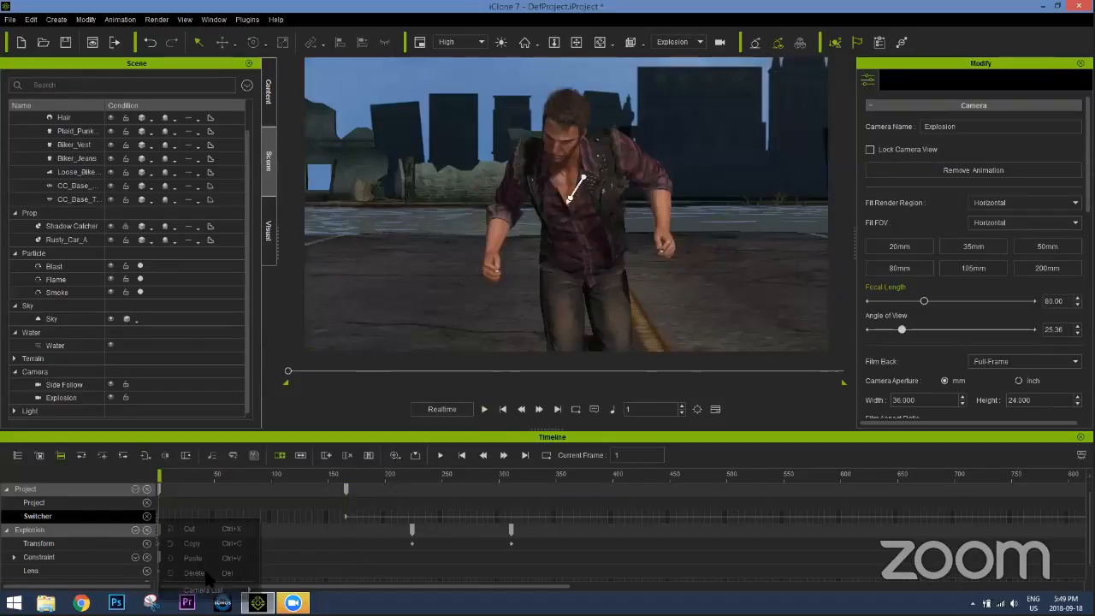
pyautogui.moveTo(248, 590)
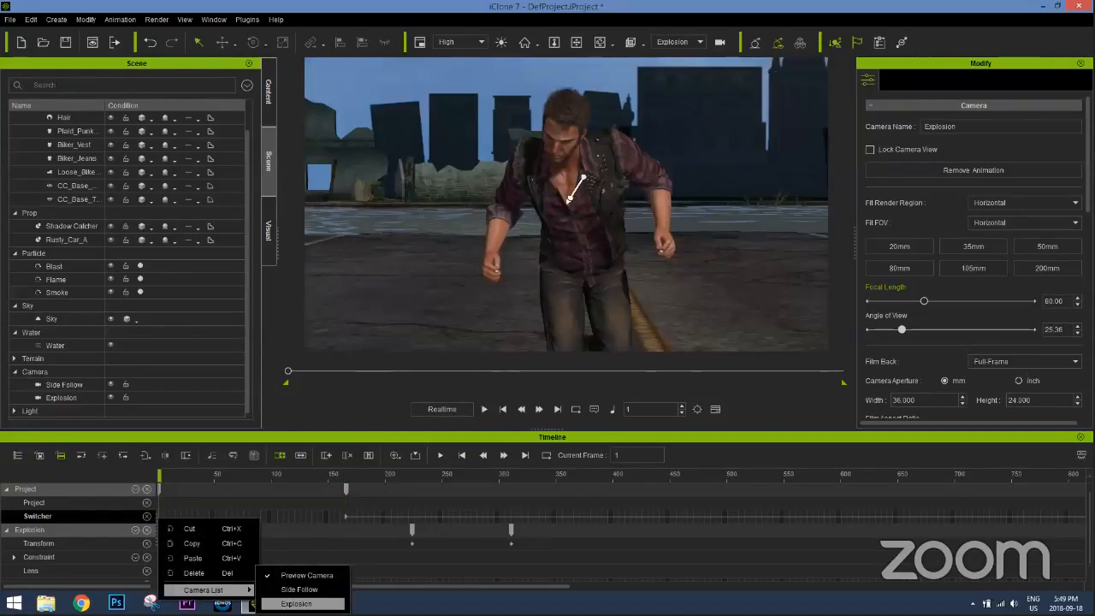
pyautogui.click(296, 603)
pyautogui.moveTo(194, 473); pyautogui.dragTo(151, 484)
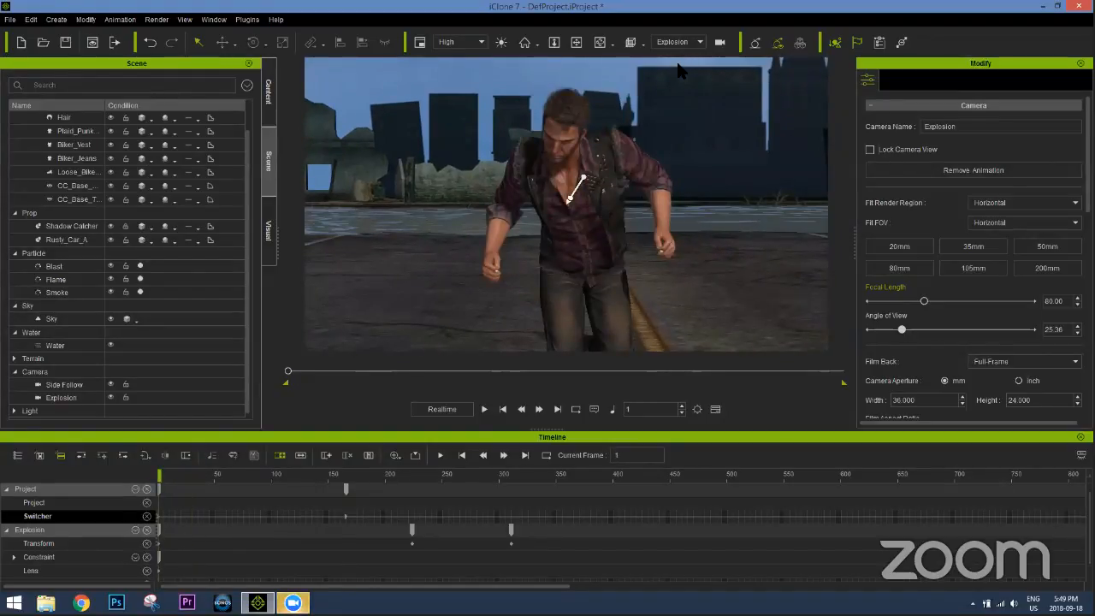
pyautogui.press('space')
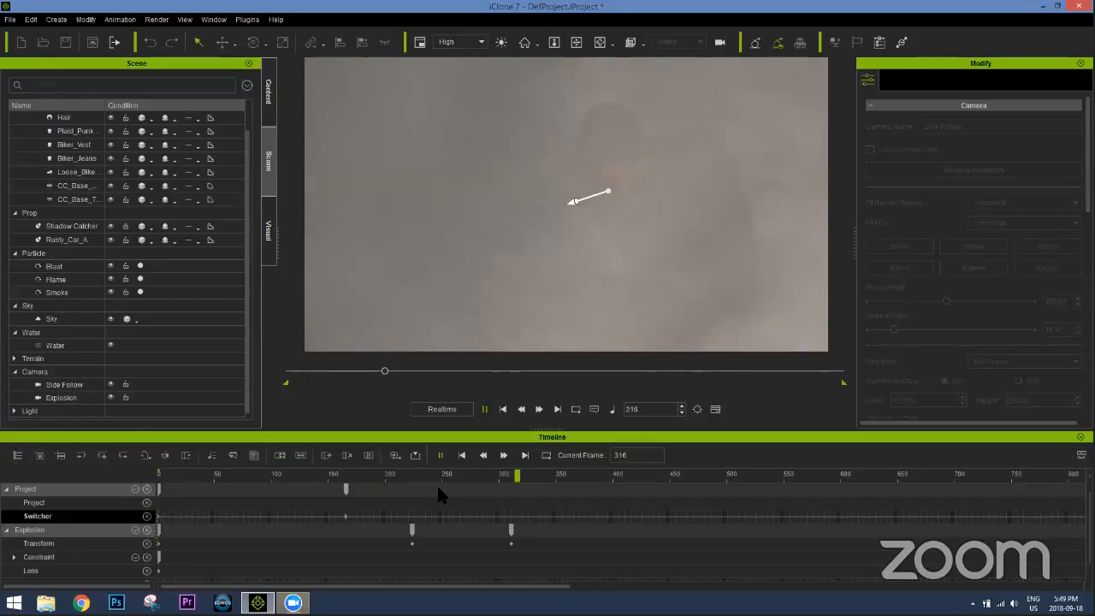
# Stop playback and scrub through frames 586 and 318 to check how the smoke covers the character
pyautogui.press('space')
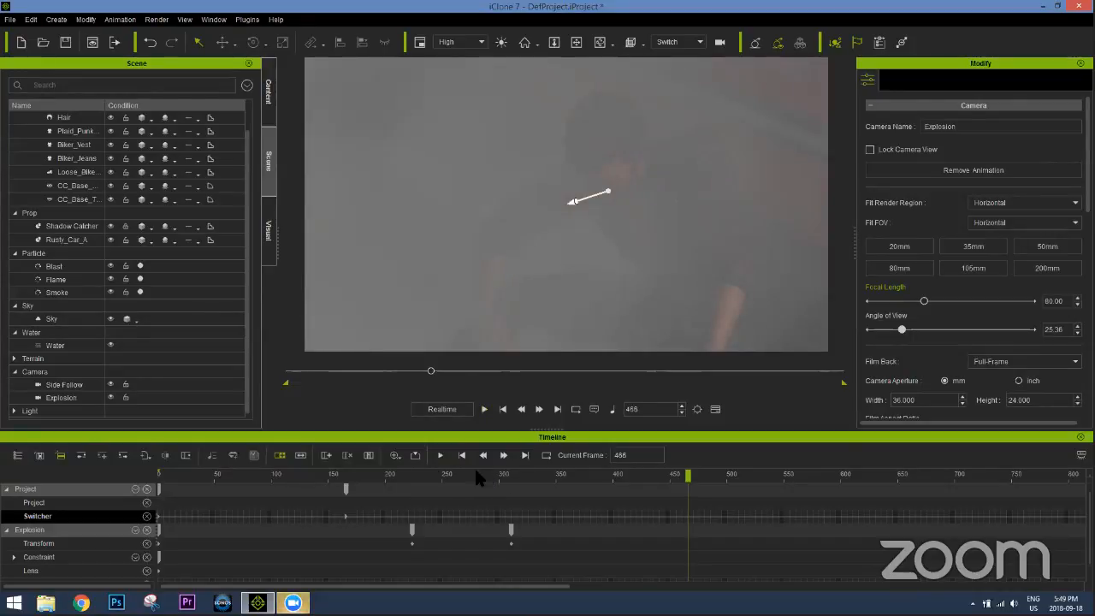
pyautogui.moveTo(562, 467); pyautogui.dragTo(822, 467)
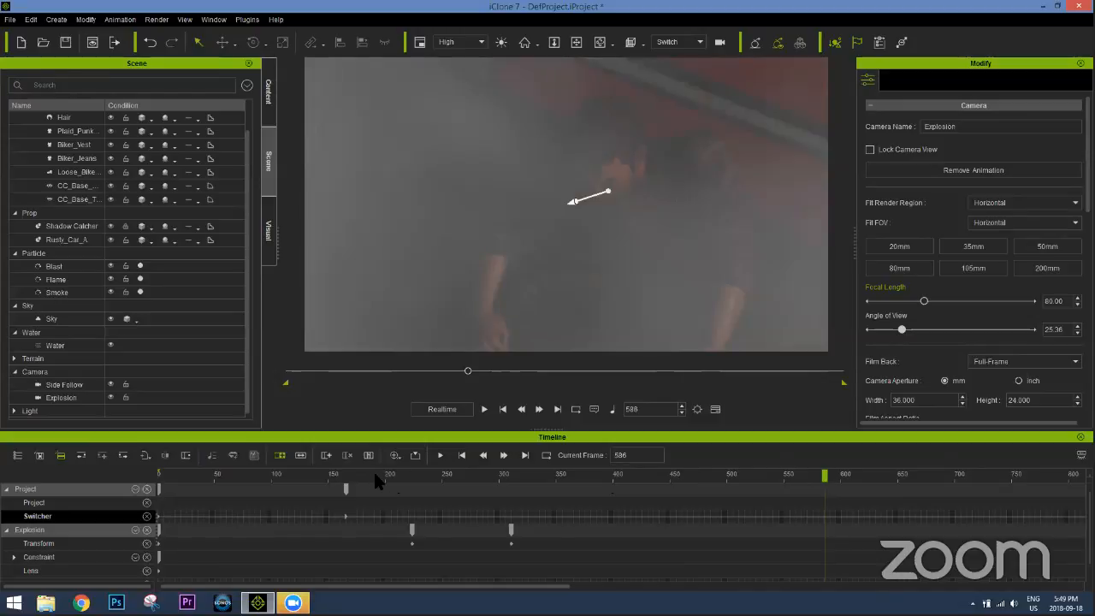
pyautogui.moveTo(395, 468); pyautogui.dragTo(518, 468)
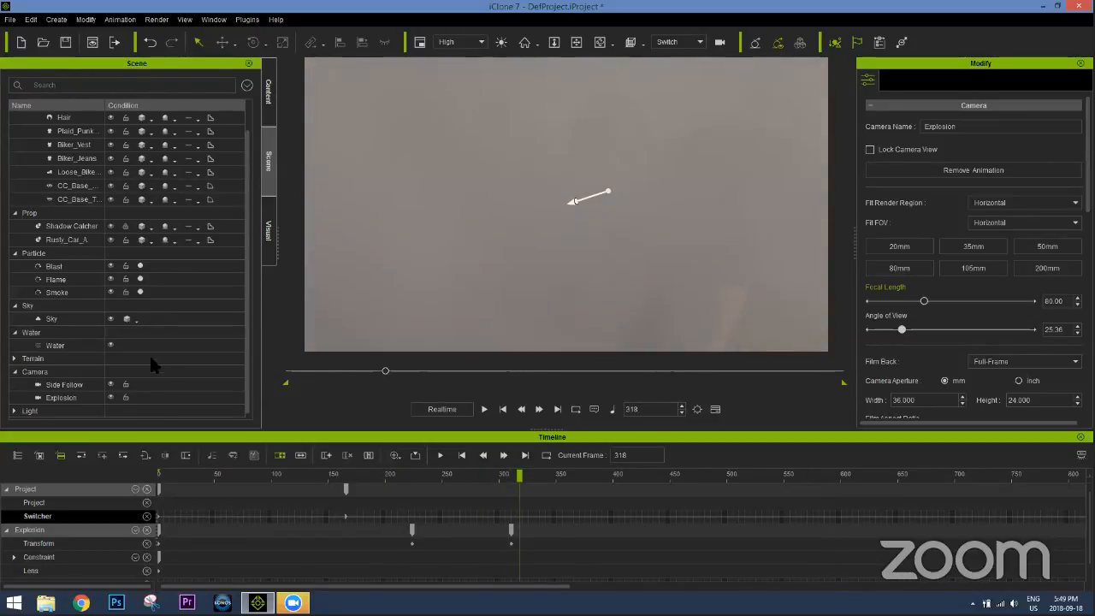
# Hide and deactivate the Blast, Flame and Smoke particles, and move to frame 304
pyautogui.click(111, 269)
pyautogui.click(111, 280)
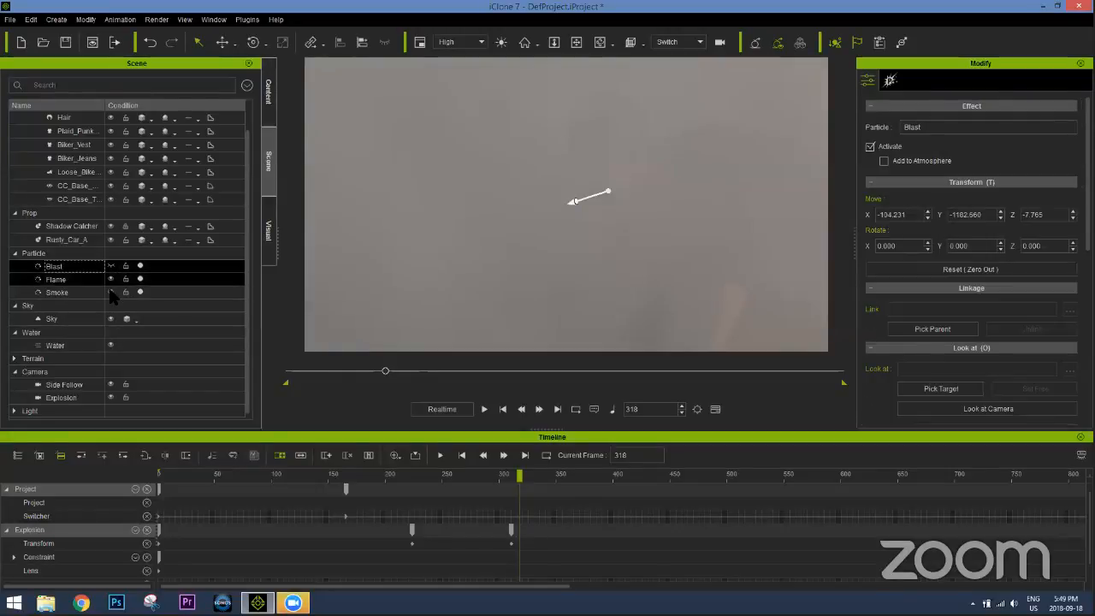
pyautogui.click(111, 293)
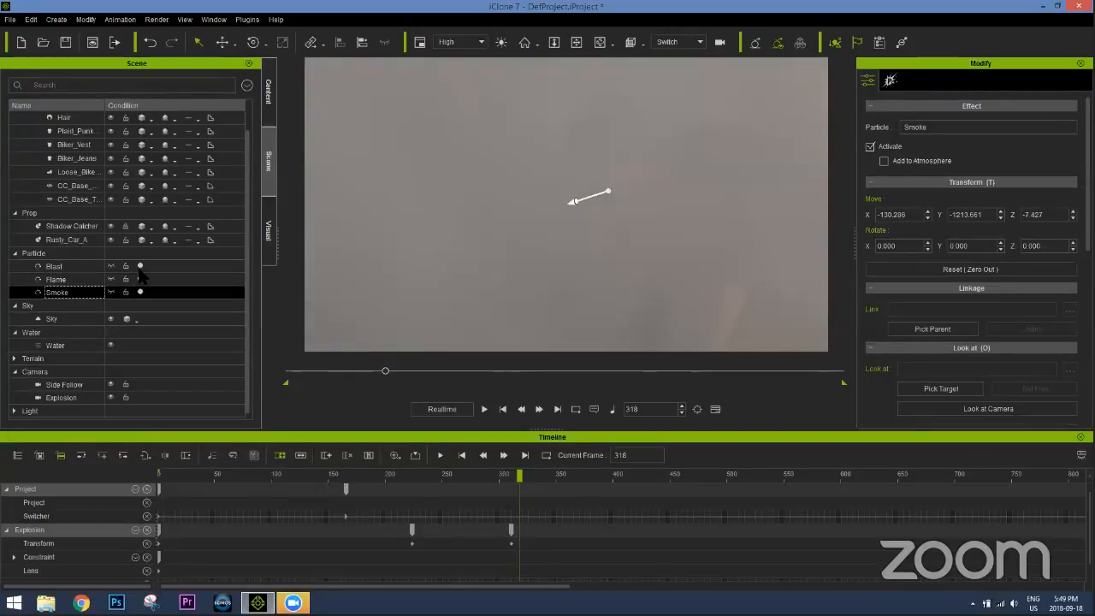
pyautogui.keyDown('ctrl'); pyautogui.click(140, 268); pyautogui.keyUp('ctrl')
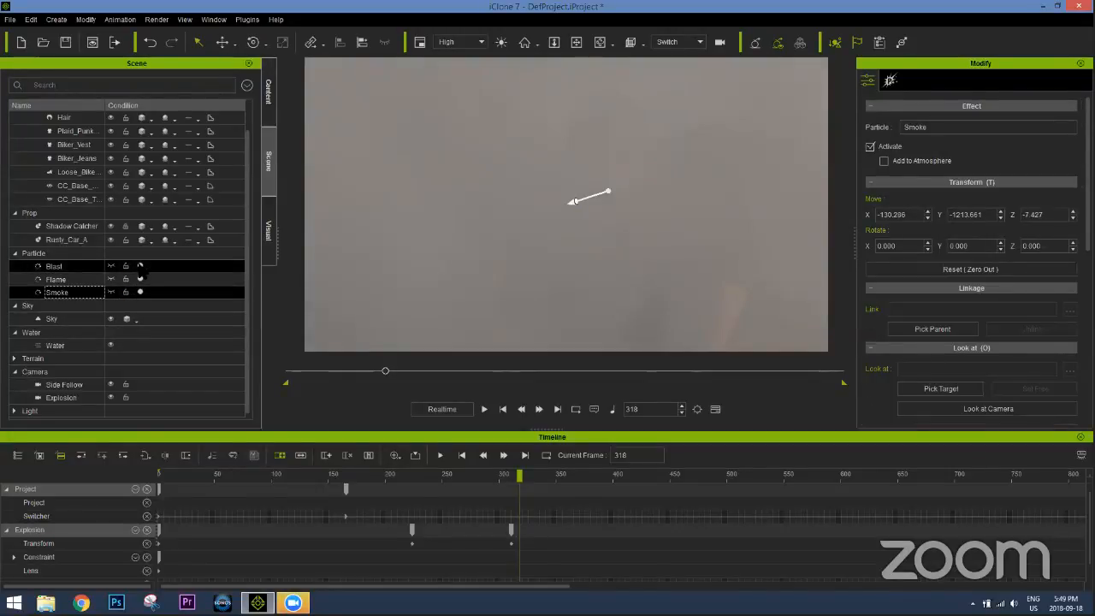
pyautogui.click(141, 276)
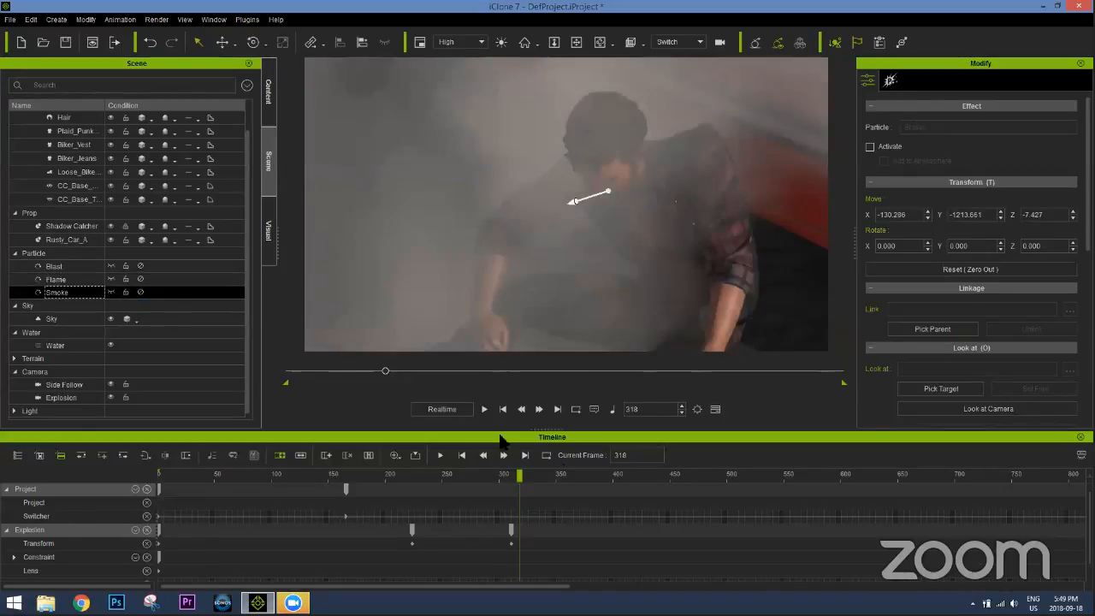
pyautogui.moveTo(519, 473); pyautogui.dragTo(502, 457)
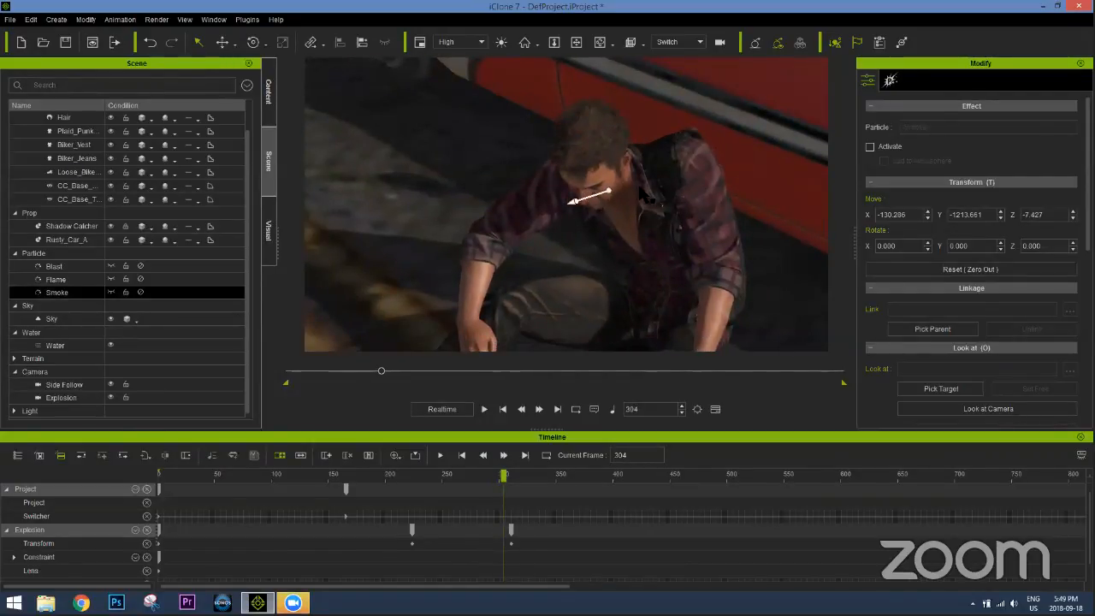
# Open Direct Puppet for the character, pick the head with Primary rotation, and preview the head movement
pyautogui.click(633, 203)
pyautogui.click(891, 81)
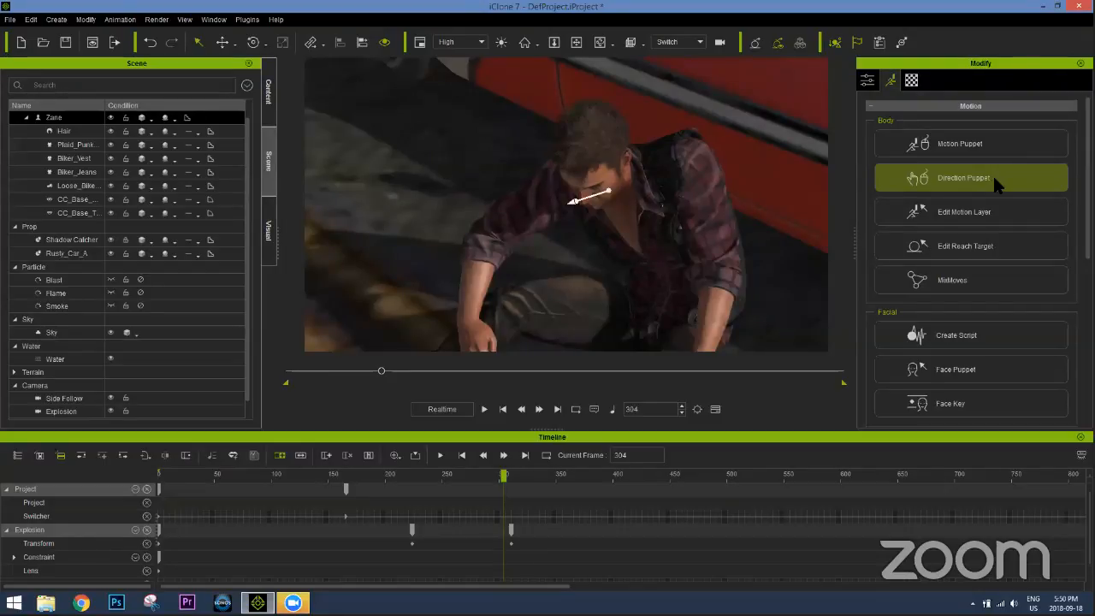
pyautogui.click(936, 175)
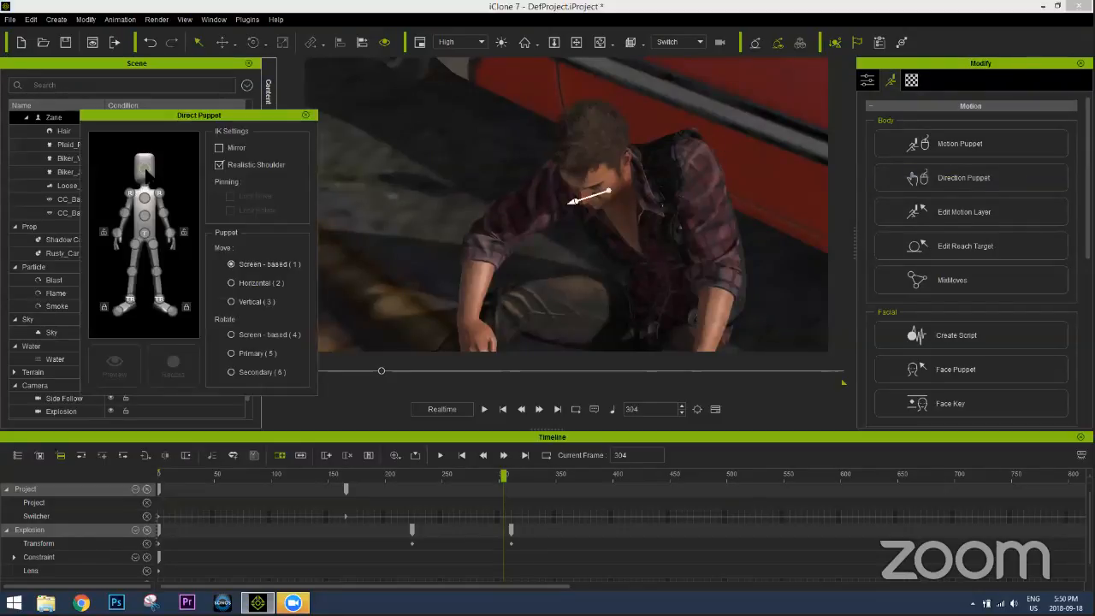
pyautogui.click(144, 169)
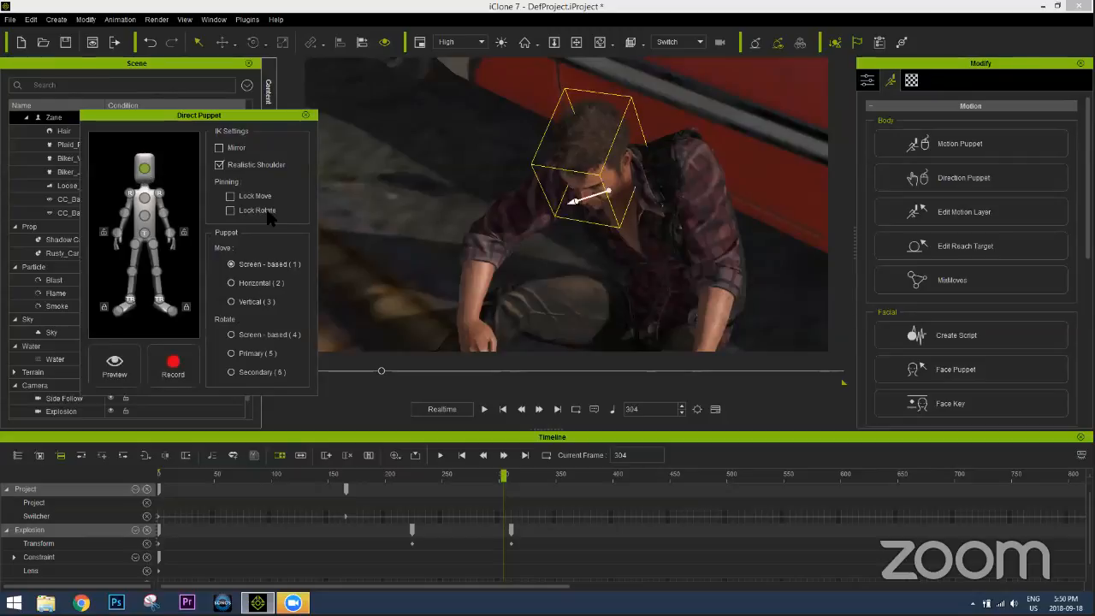
pyautogui.click(254, 355)
pyautogui.press('space')
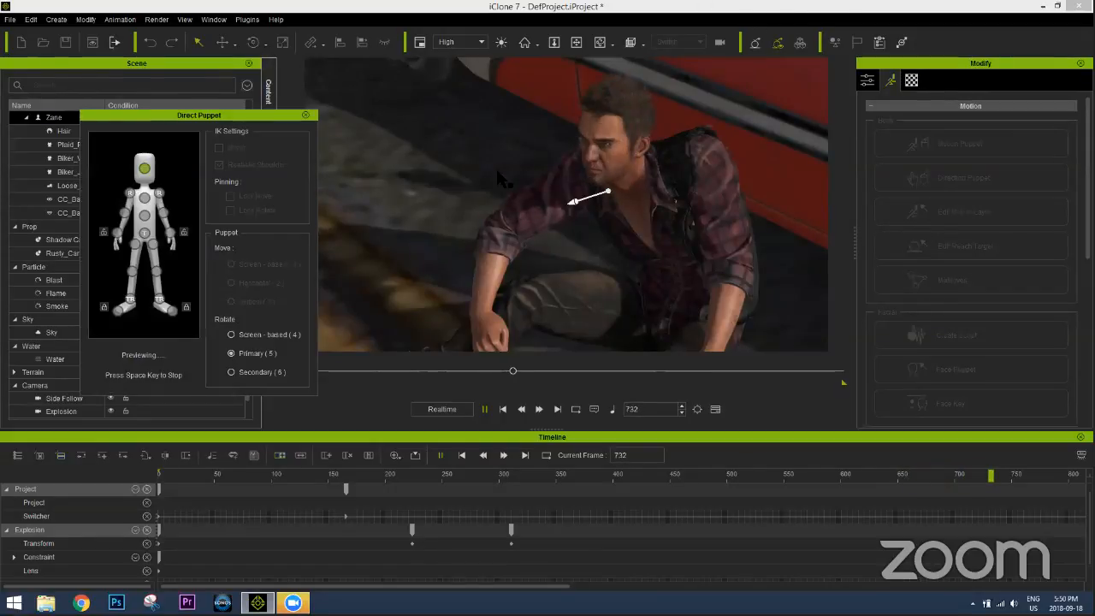
pyautogui.press('space')
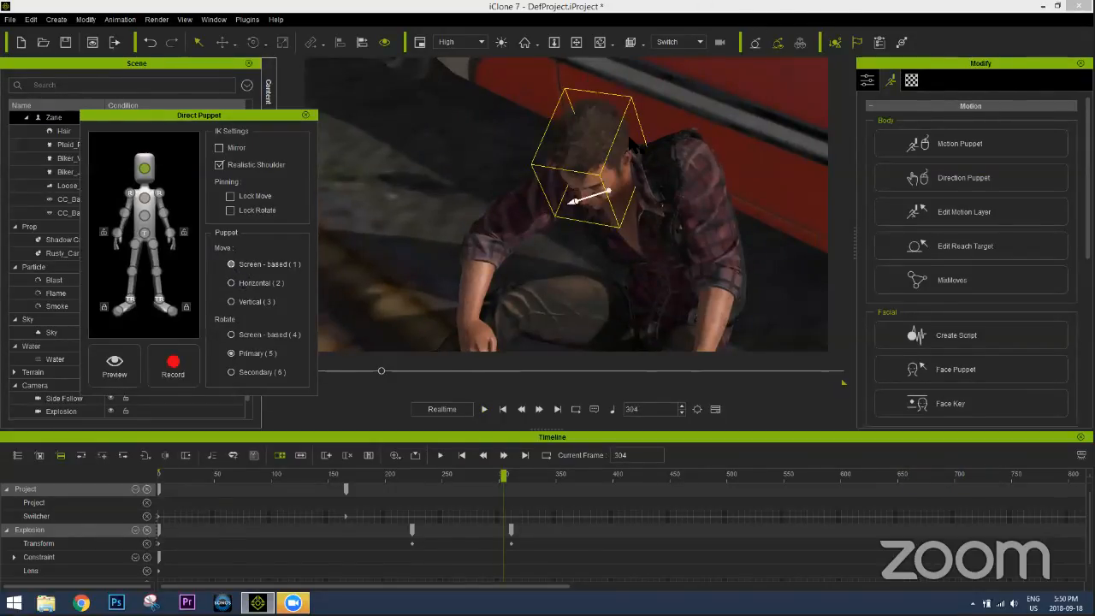
# Record the character's head rotation with Direct Puppet from frame 304 to about frame 593
pyautogui.click(172, 367)
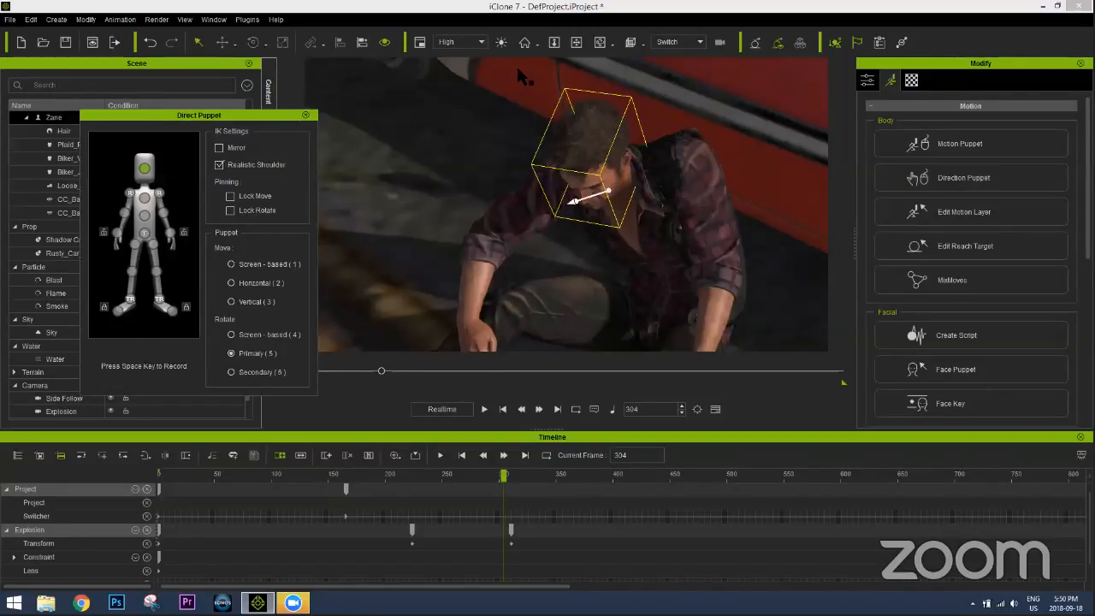
pyautogui.press('space')
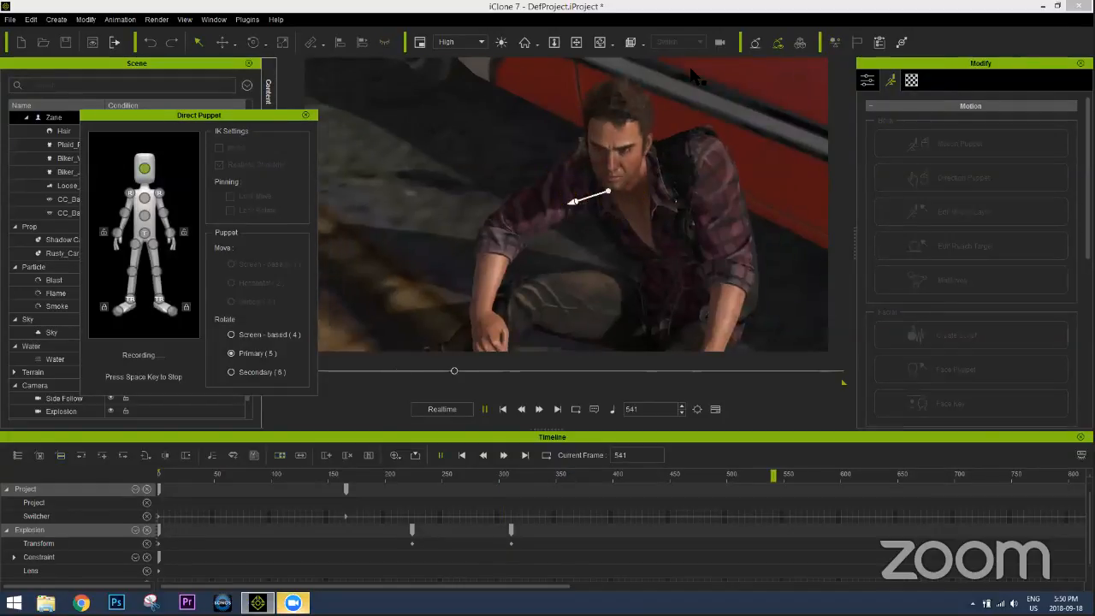
pyautogui.press('space')
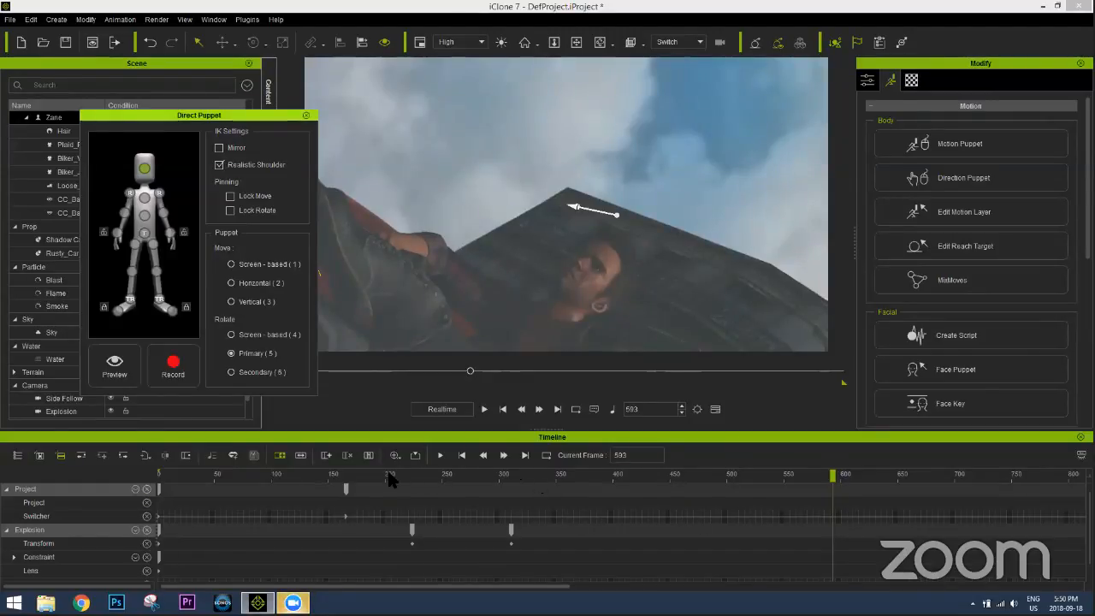
# Show the Explosion camera's tracks in the timeline and check the view around its transform keys at frames 223 and 311
pyautogui.moveTo(693, 457); pyautogui.dragTo(797, 453)
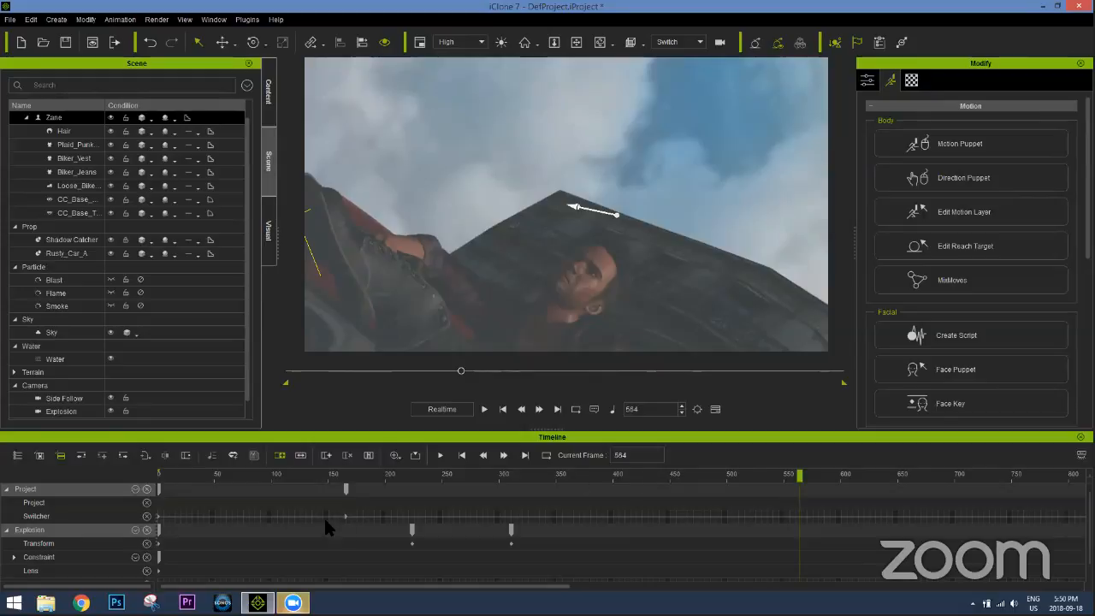
pyautogui.click(146, 529)
pyautogui.click(69, 411)
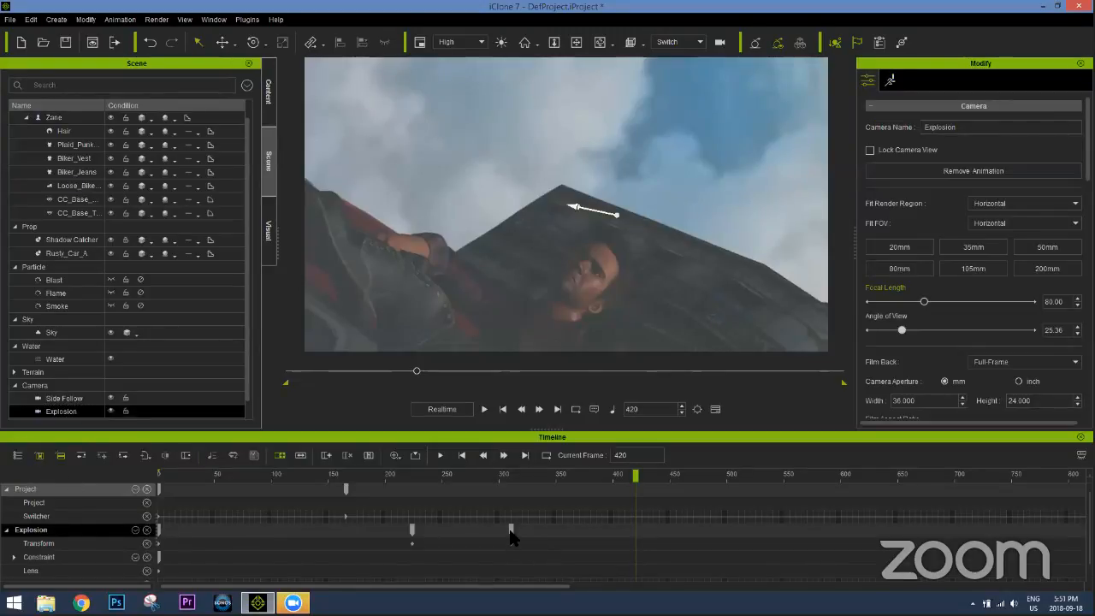
pyautogui.click(511, 531)
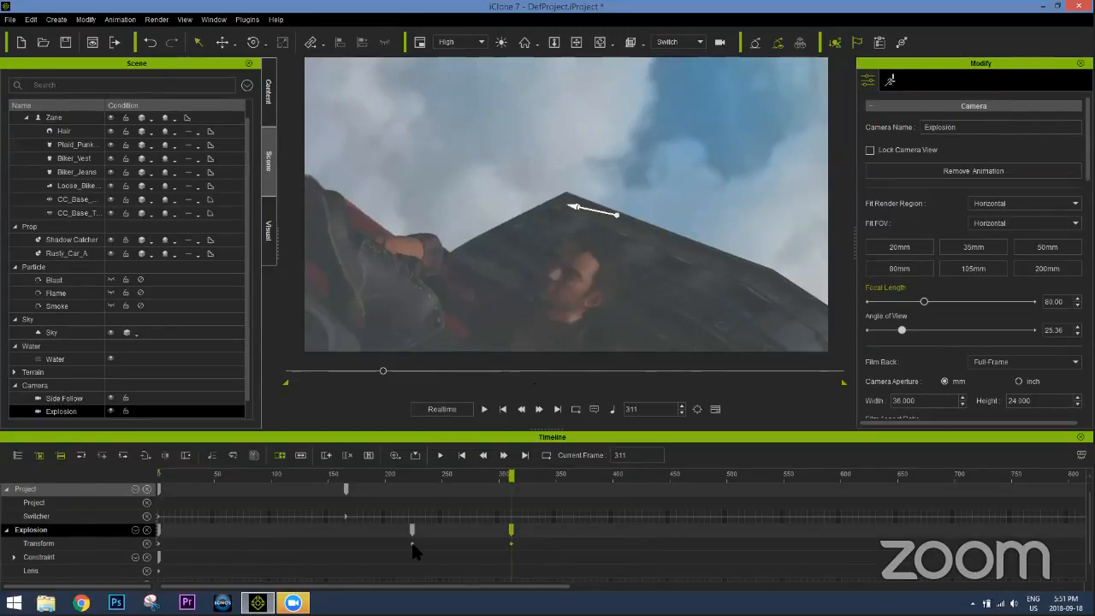
pyautogui.click(410, 473)
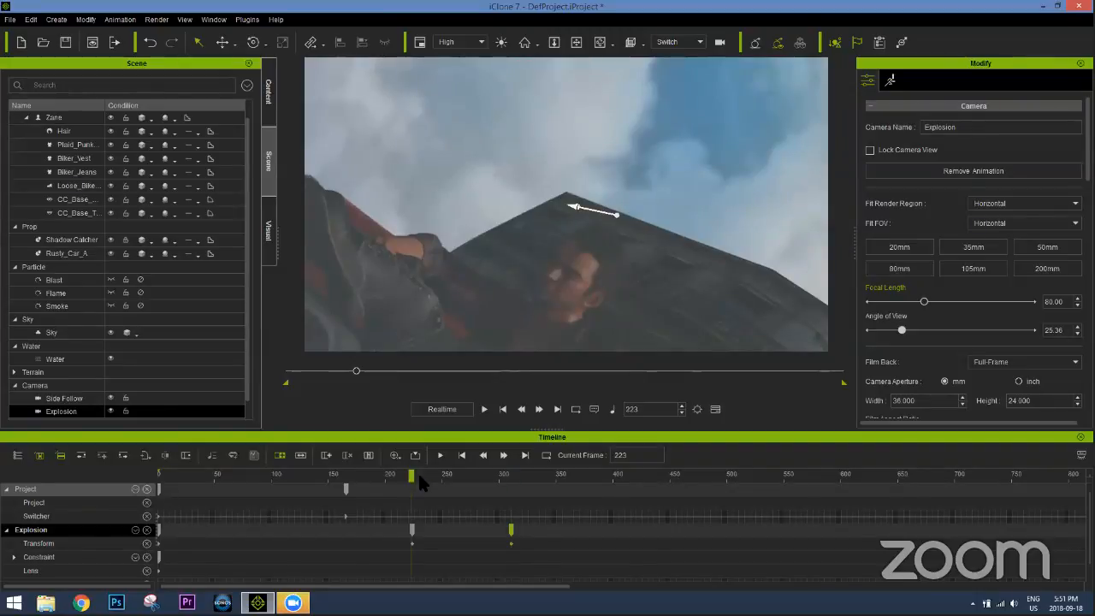
pyautogui.click(509, 475)
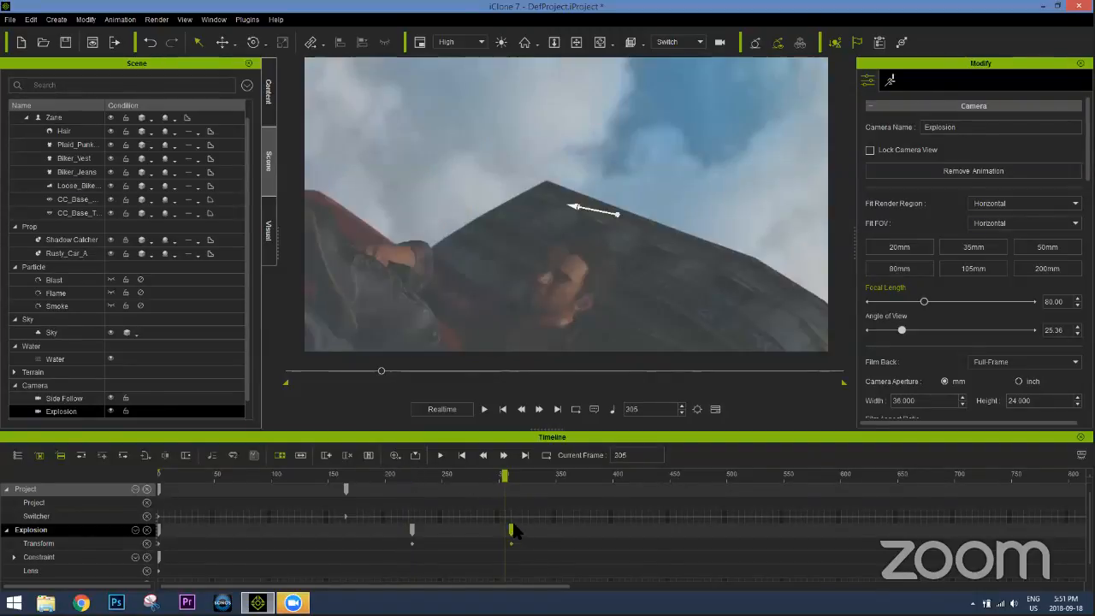
# Reframe the Explosion camera at frame 311 on the crouching character in front of the red car
pyautogui.click(566, 244)
pyautogui.moveTo(560, 300); pyautogui.dragTo(662, 237, button='middle')
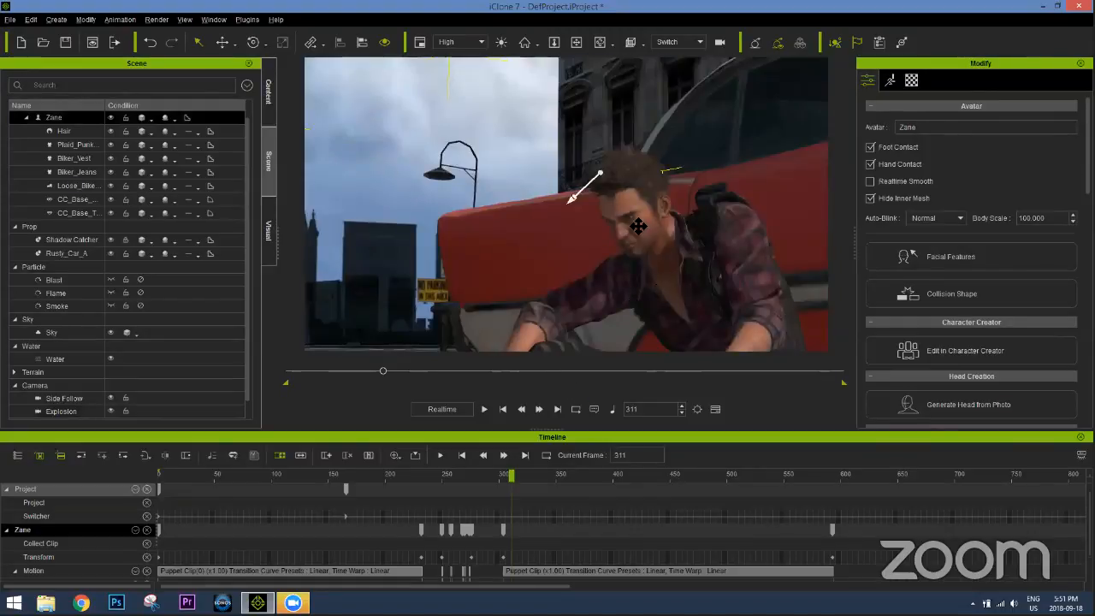
pyautogui.moveTo(611, 207); pyautogui.dragTo(654, 223, button='middle')
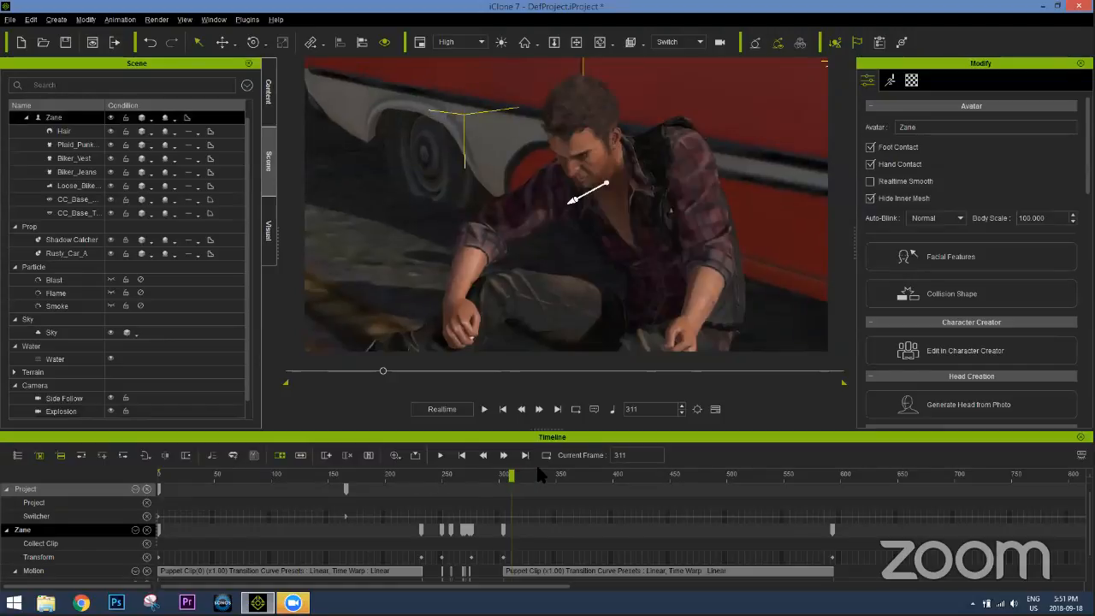
# Check the shot at frame 404 and play the animation from frame 260 to review the camera move and head turn
pyautogui.click(617, 474)
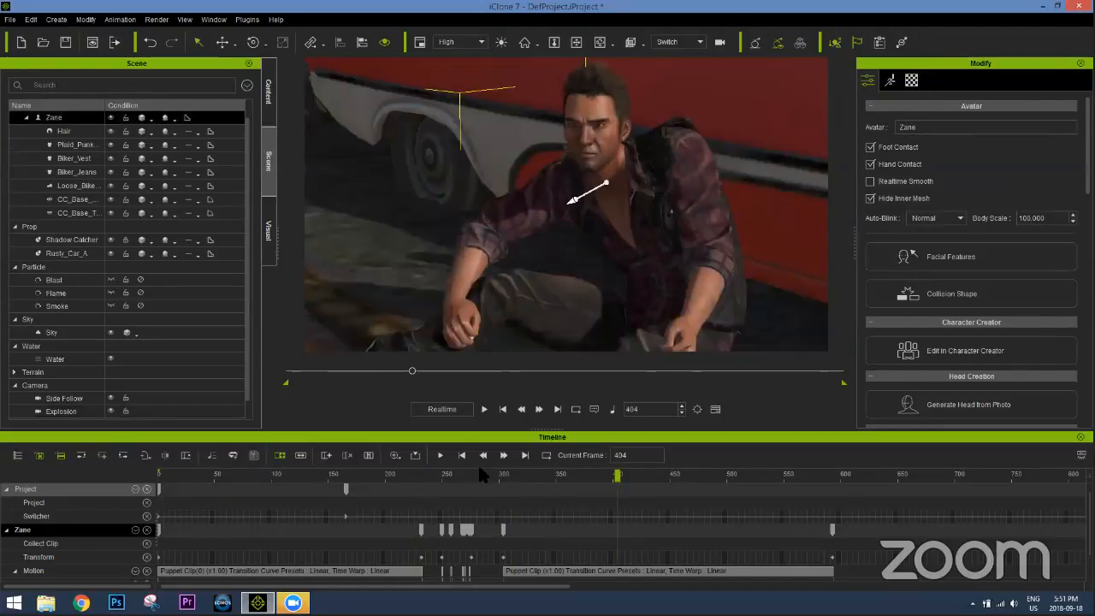
pyautogui.moveTo(451, 469); pyautogui.dragTo(457, 466)
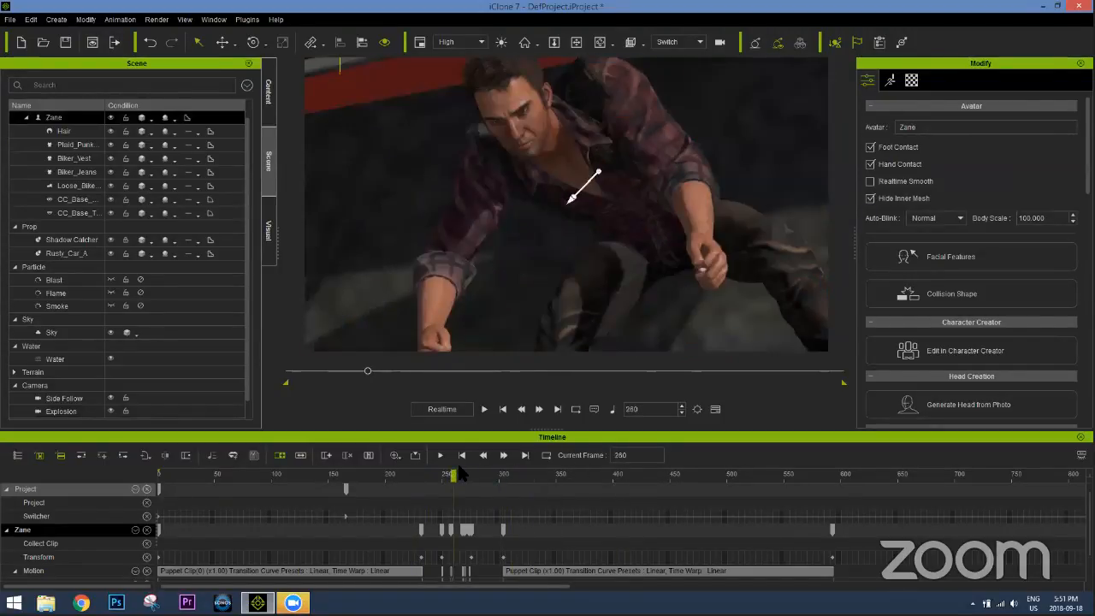
pyautogui.press('space')
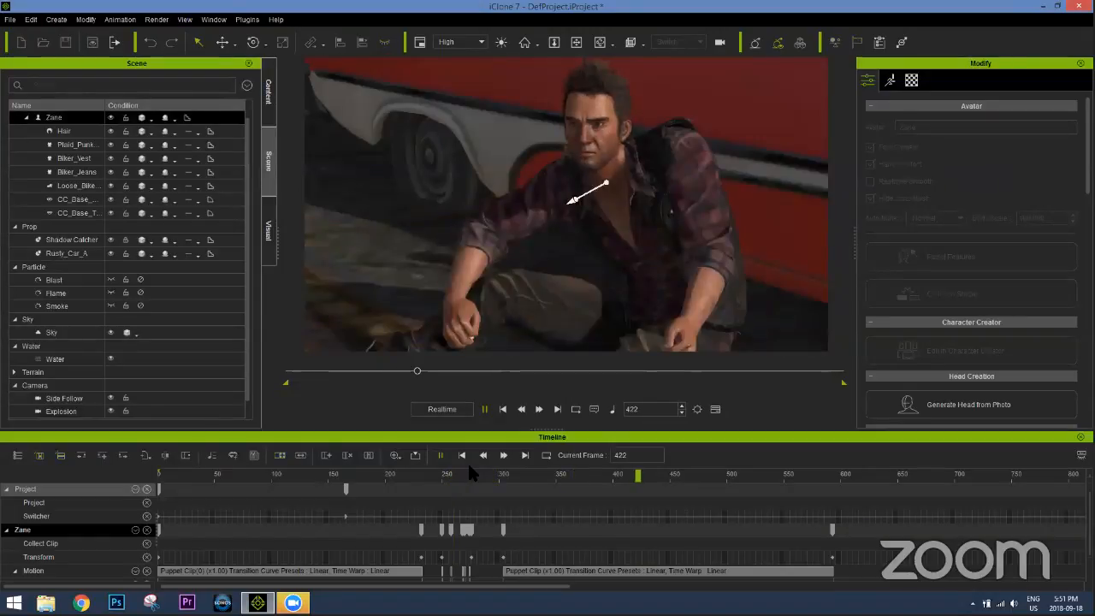
pyautogui.press('space')
# Reactivate the Blast, Flame and Smoke particles and play the animation from frame 1 to review the whole scene
pyautogui.click(137, 281)
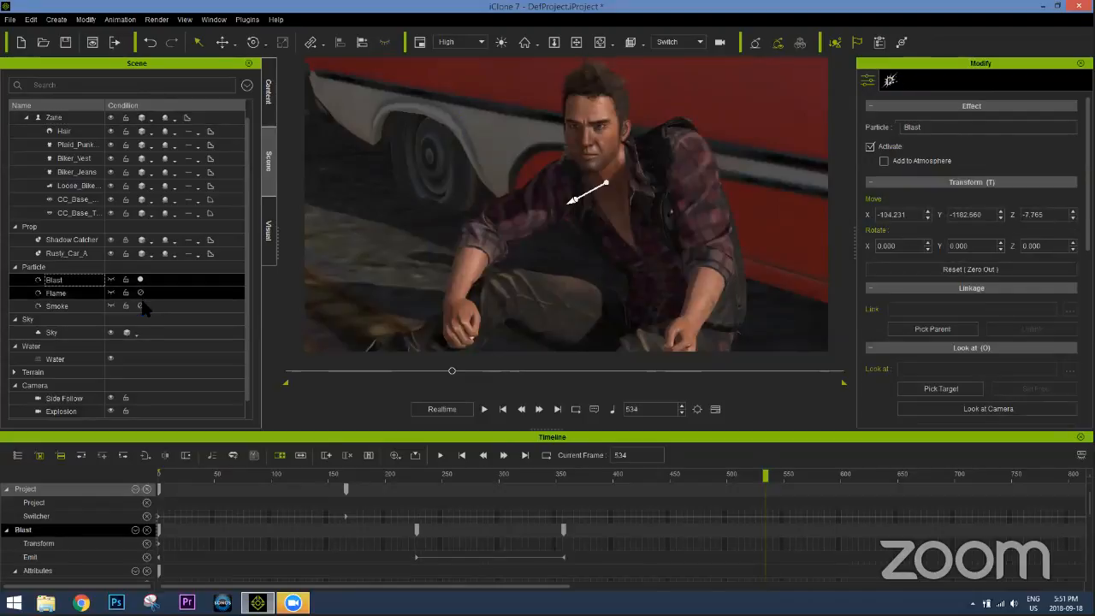
pyautogui.click(140, 305)
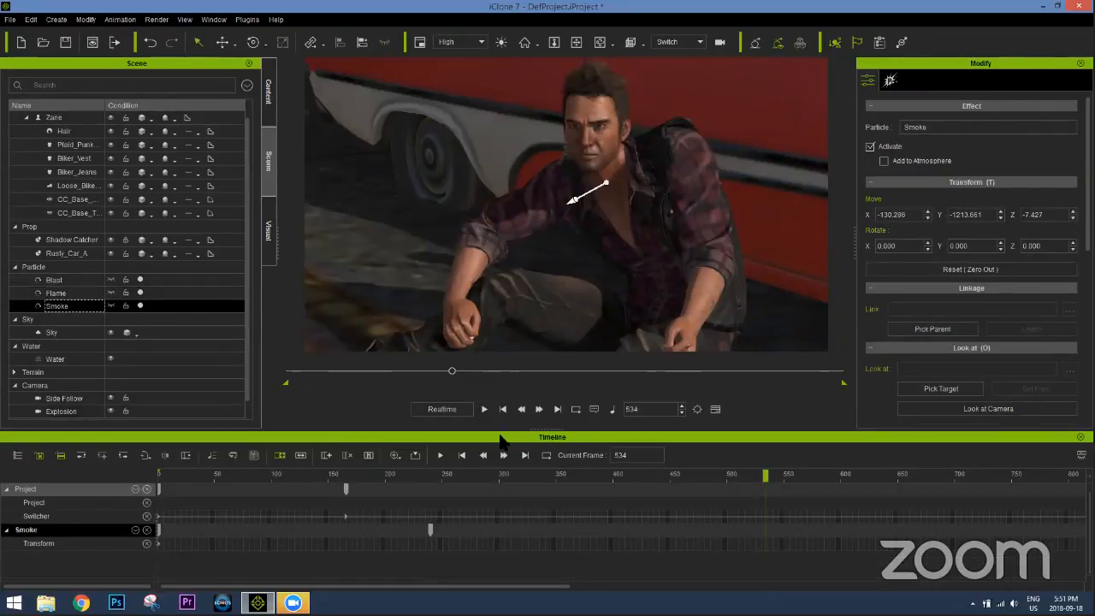
pyautogui.click(503, 409)
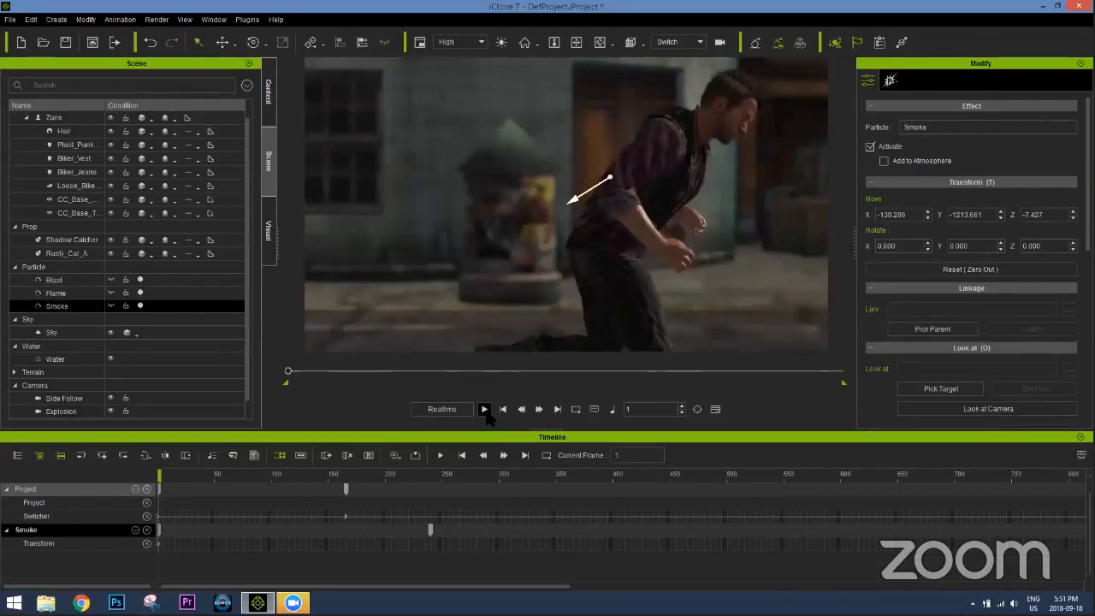
pyautogui.click(485, 409)
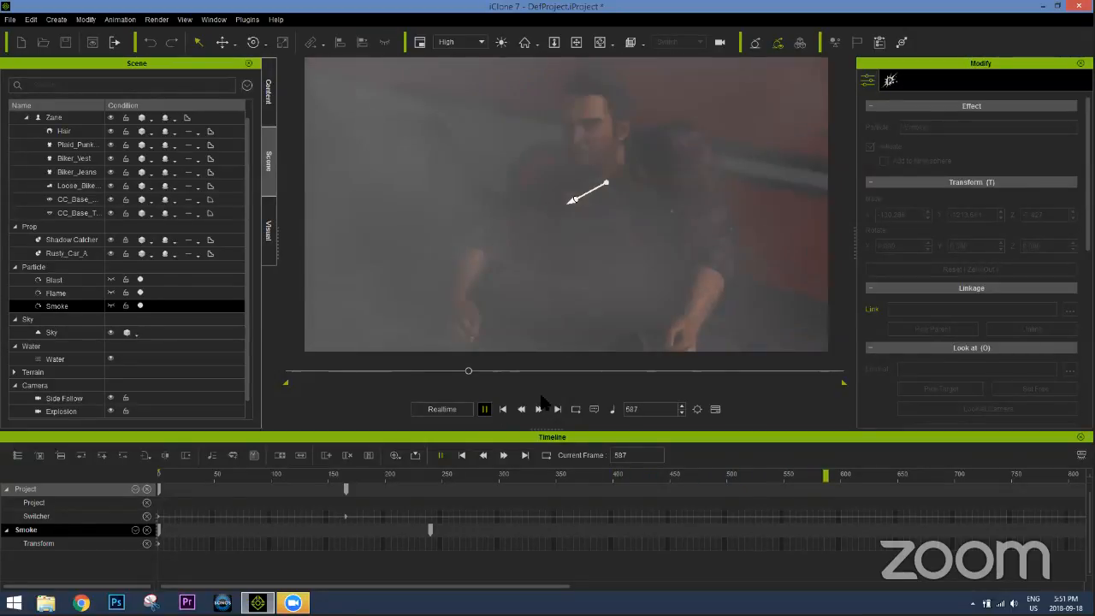
pyautogui.click(484, 408)
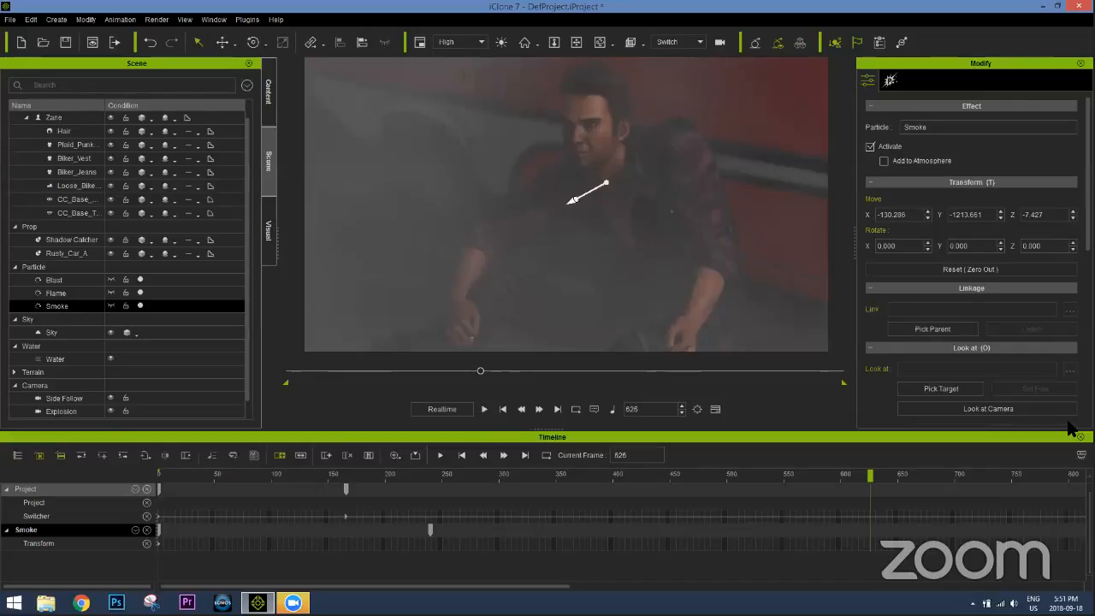
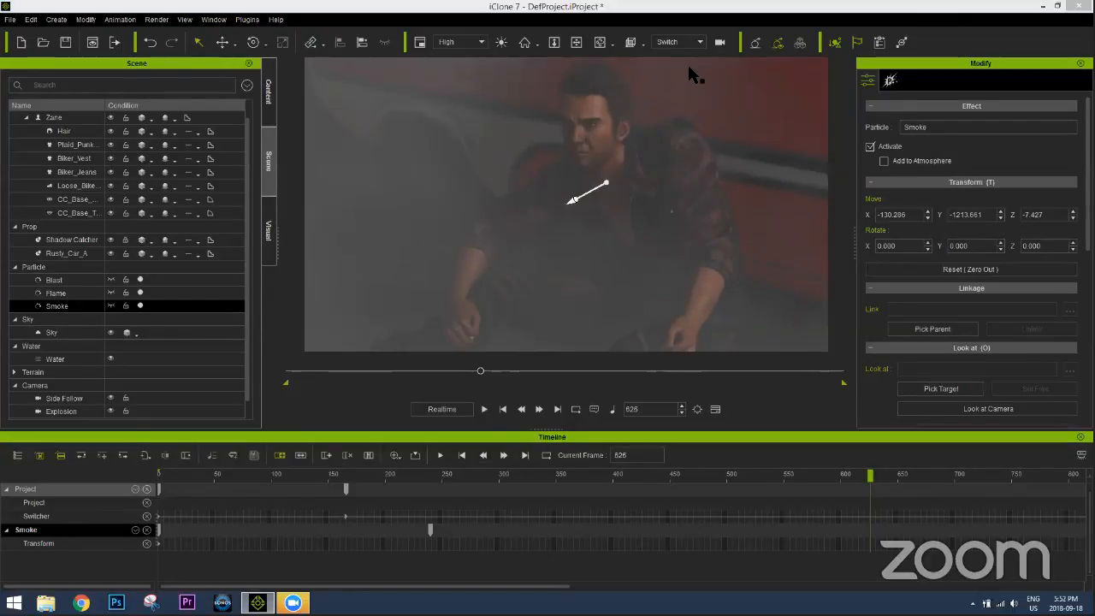
# Move to frame 237 in the Preview camera view and show only the character's tracks in the timeline
pyautogui.moveTo(320, 475); pyautogui.dragTo(424, 464)
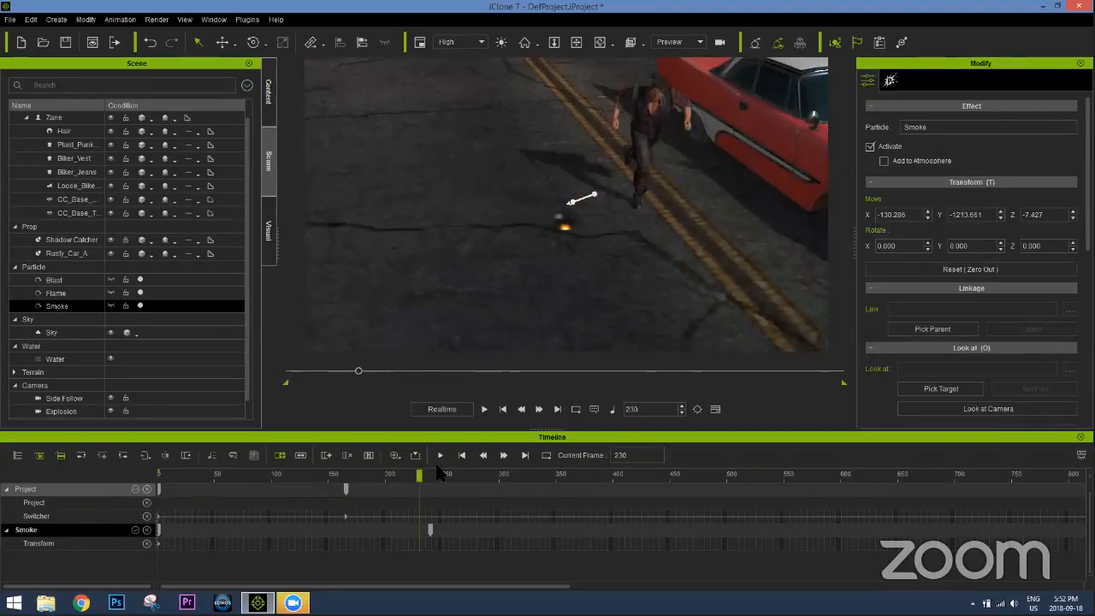
pyautogui.click(426, 476)
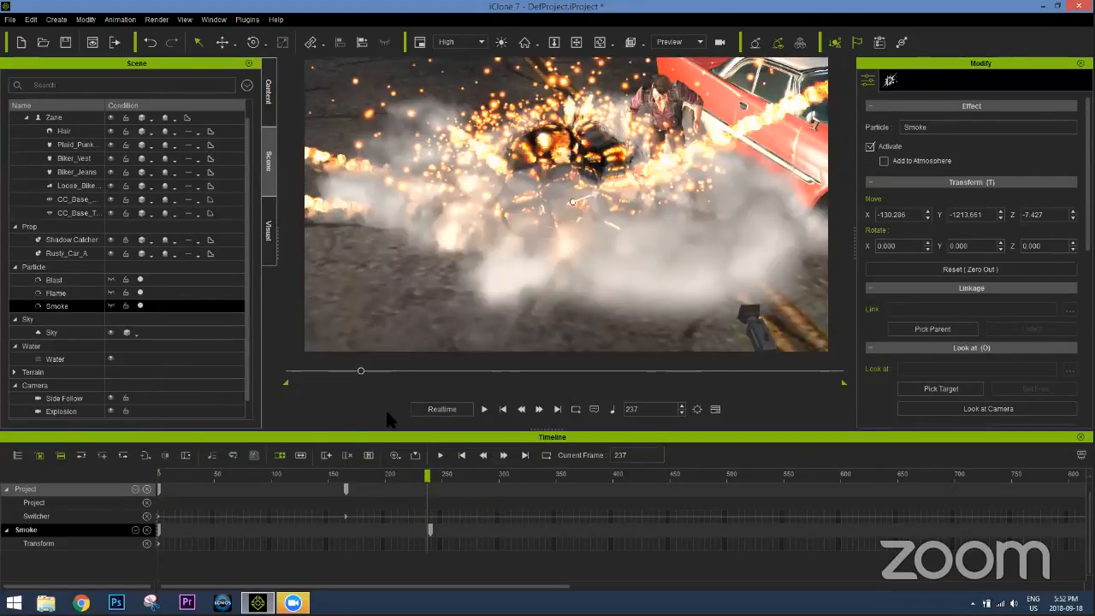
pyautogui.click(658, 99)
pyautogui.click(147, 489)
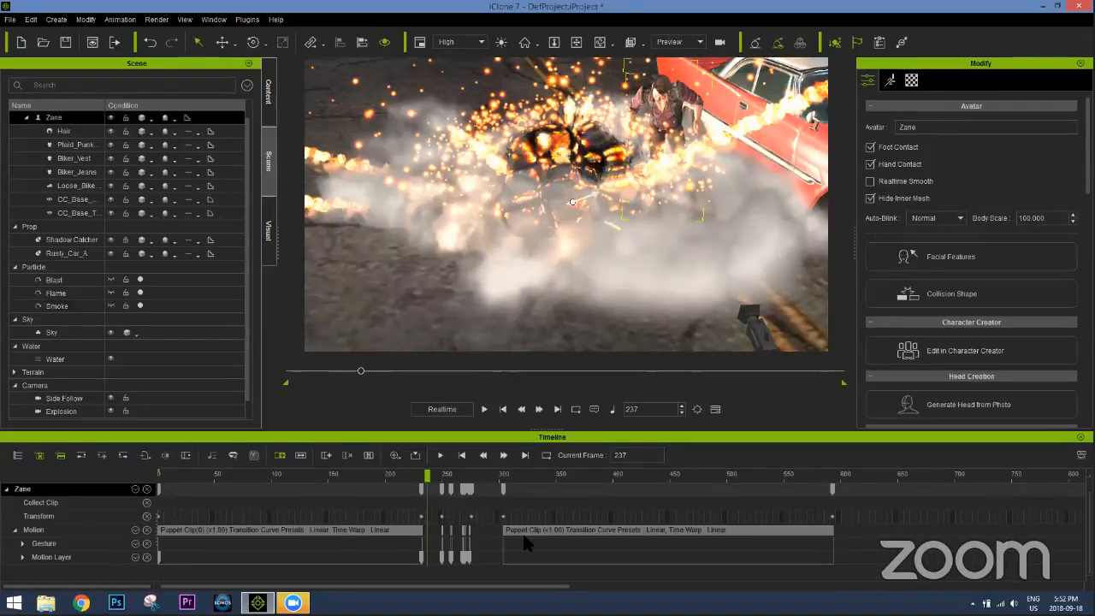
# Open the Curve Editor for the character's Transform key at frame 250 and hide the Scene panel
pyautogui.scroll(3, 694, 542)
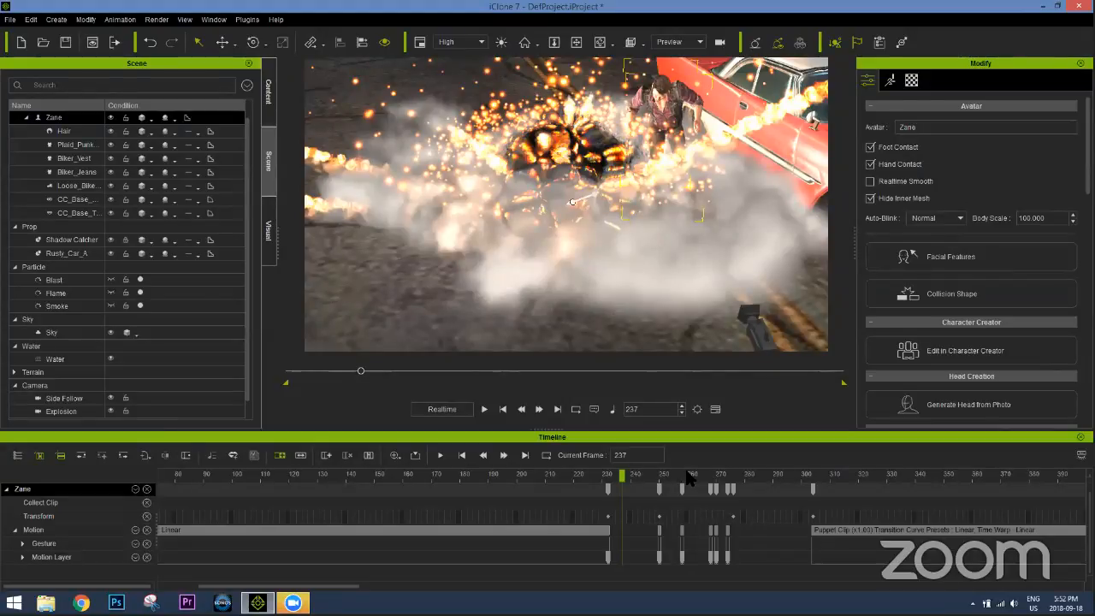
pyautogui.click(658, 516)
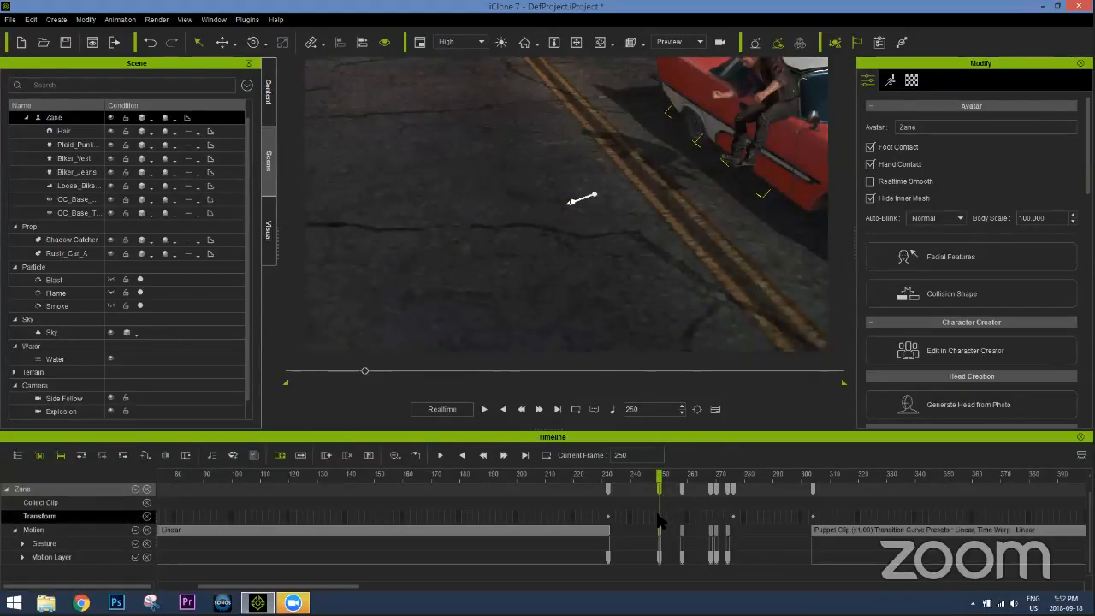
pyautogui.click(247, 18)
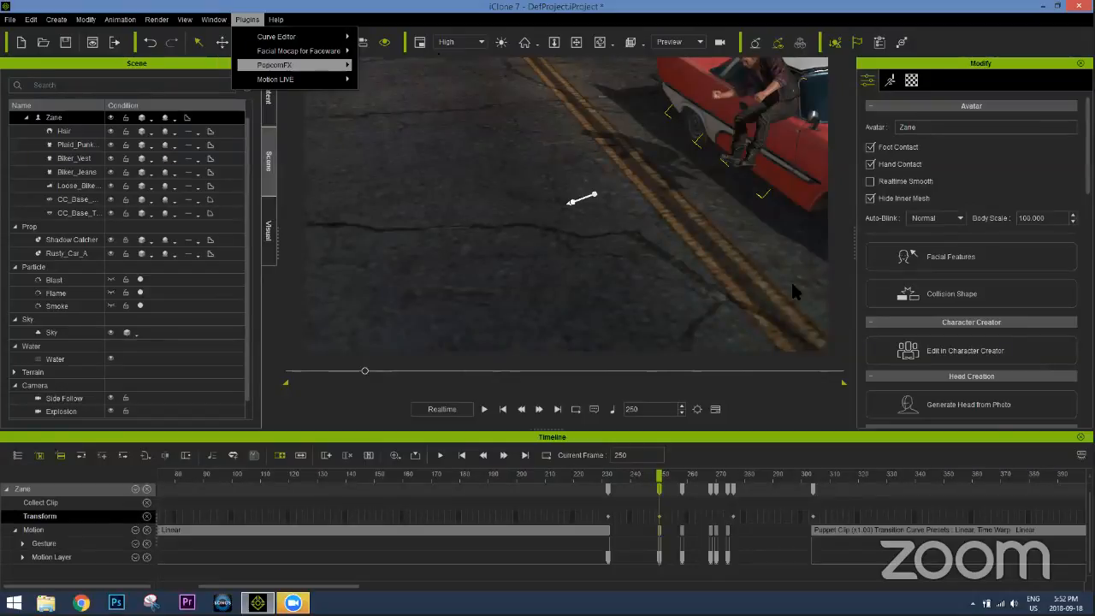
pyautogui.moveTo(291, 65)
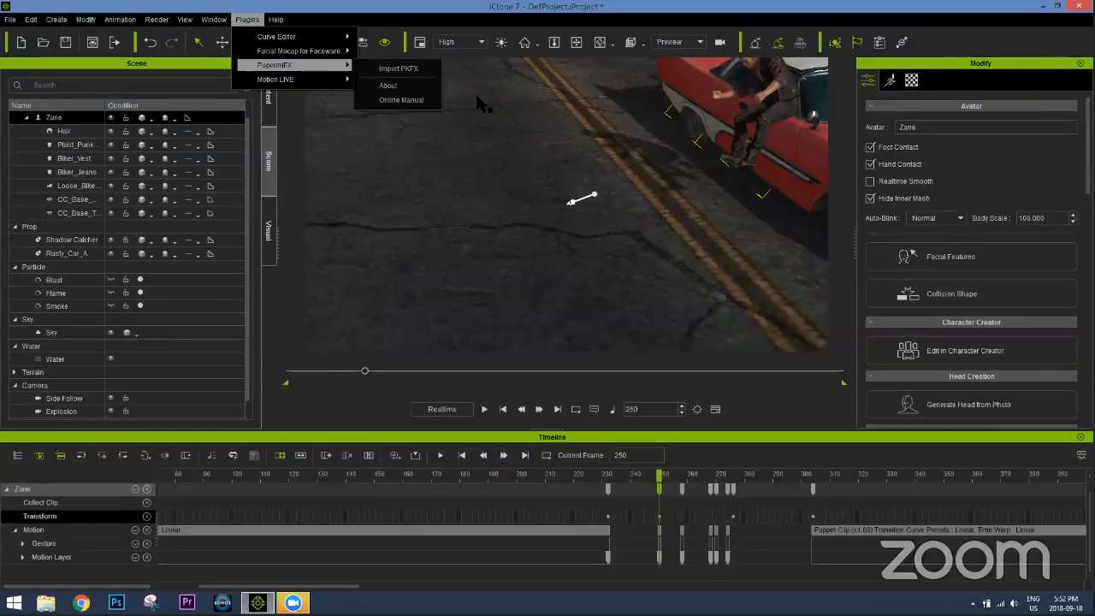
pyautogui.click(276, 36)
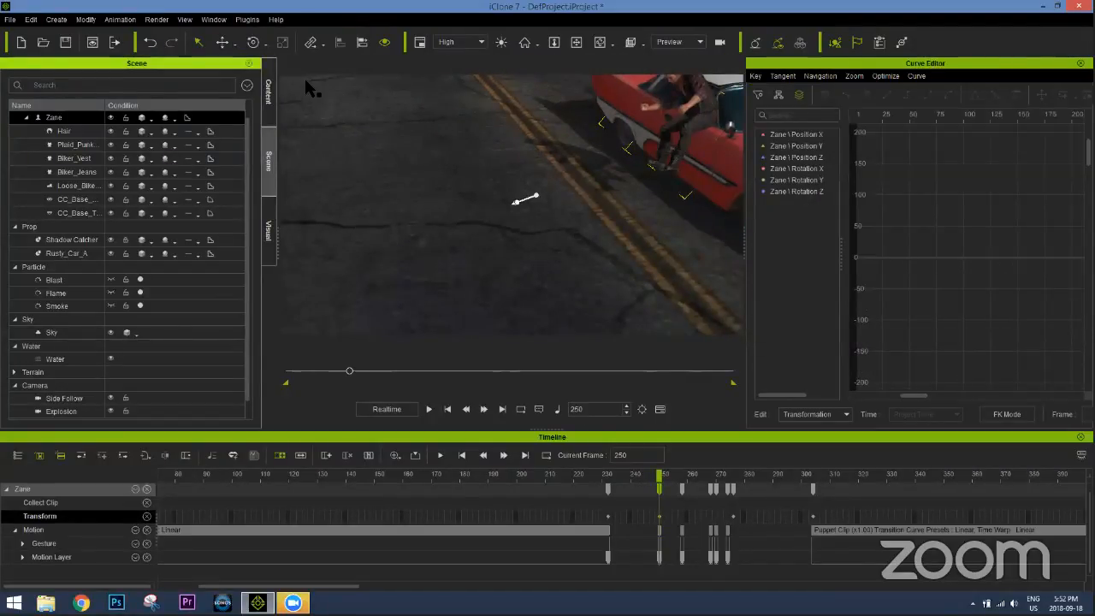
pyautogui.press('F5')
pyautogui.press('F8')
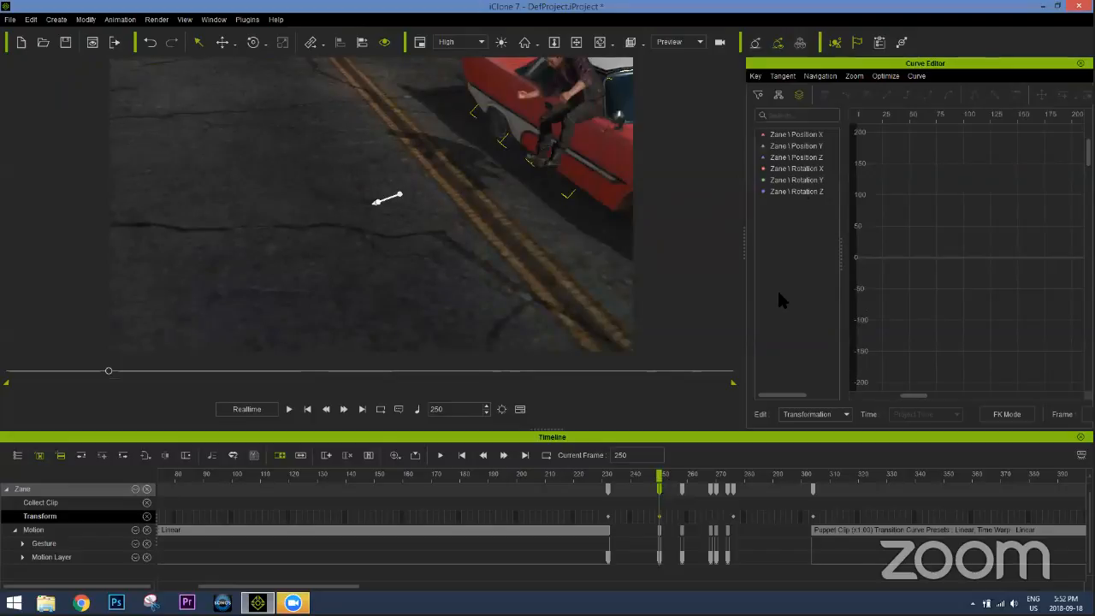
# Widen the Curve Editor and display only the character's Position X, Y and Z curves
pyautogui.click(795, 135)
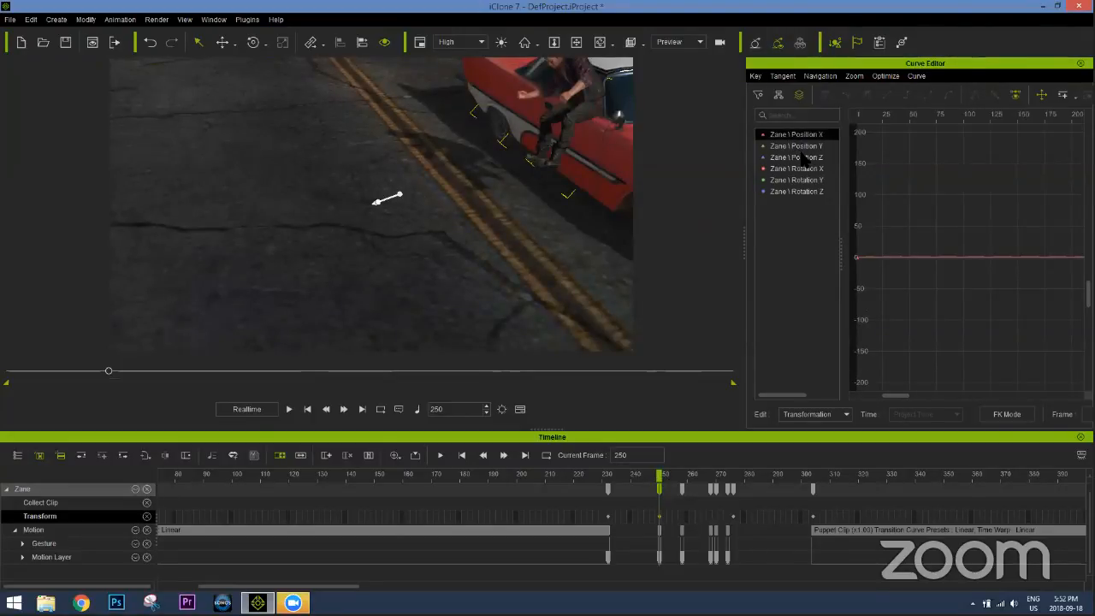
pyautogui.keyDown('shift'); pyautogui.click(804, 158); pyautogui.keyUp('shift')
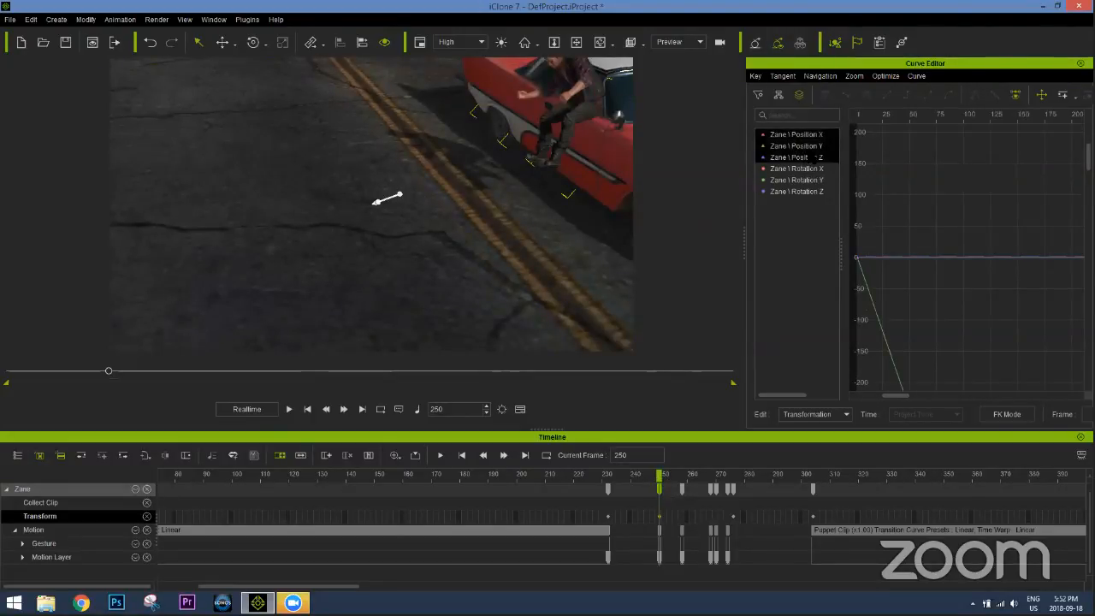
pyautogui.keyDown('shift'); pyautogui.click(808, 192); pyautogui.keyUp('shift')
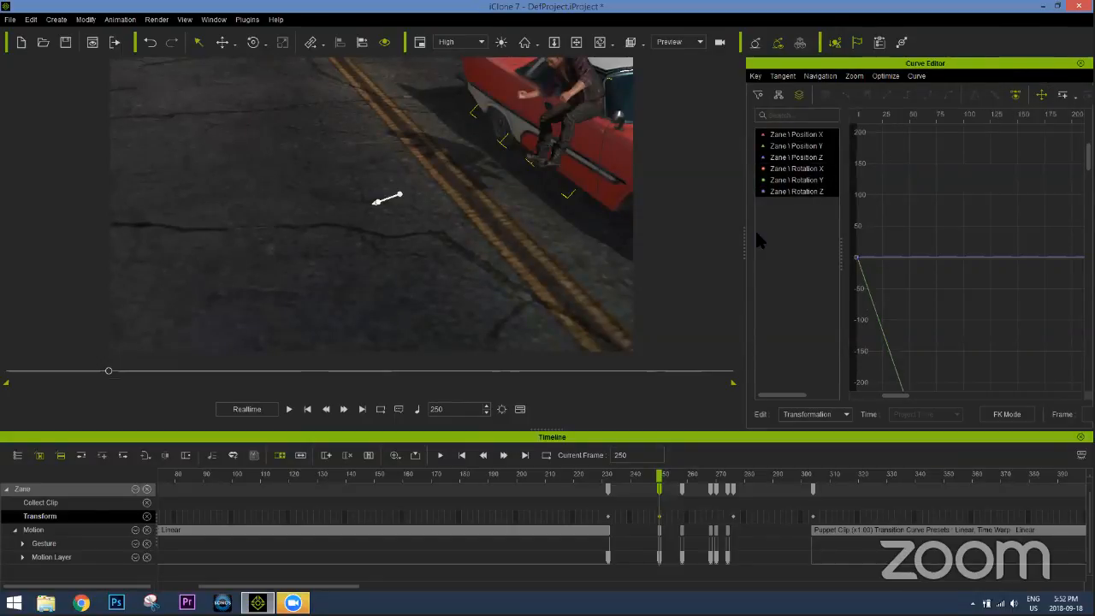
pyautogui.moveTo(744, 243); pyautogui.dragTo(497, 244)
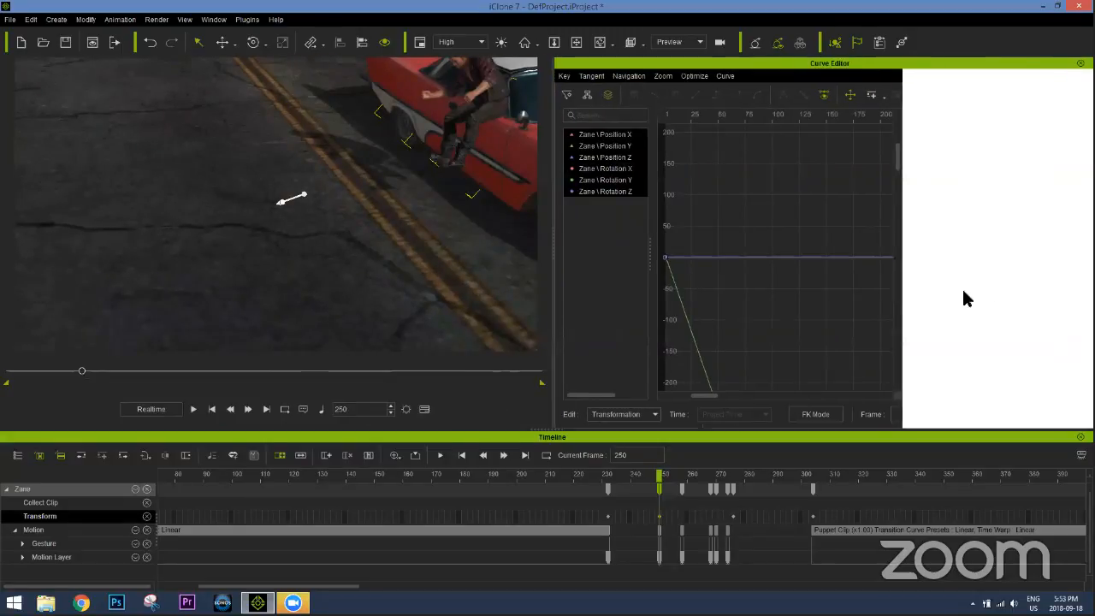
pyautogui.scroll(2, 971, 260)
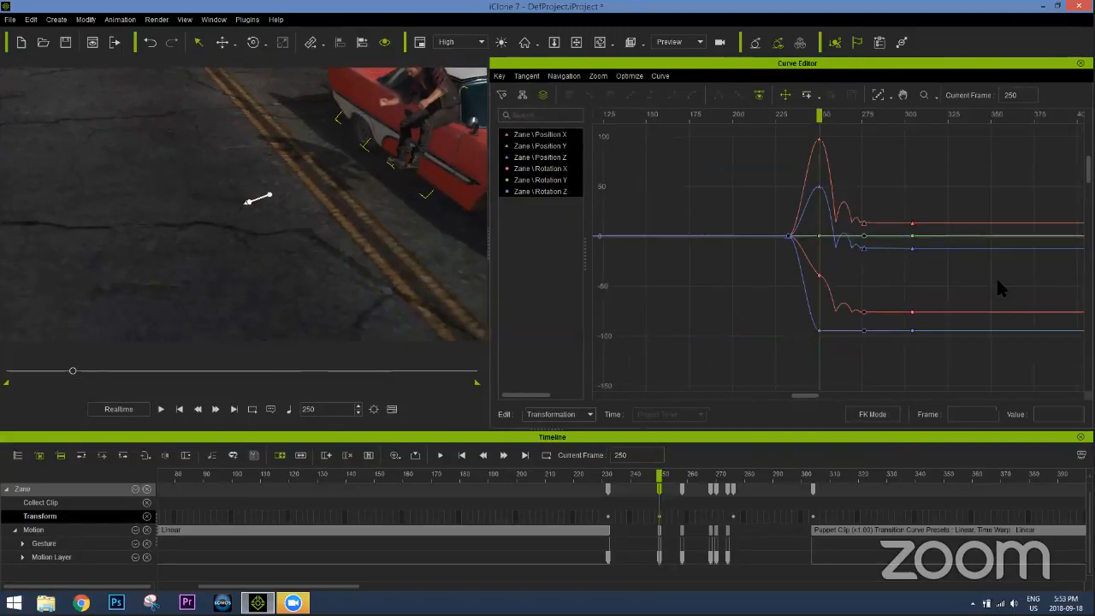
pyautogui.click(552, 158)
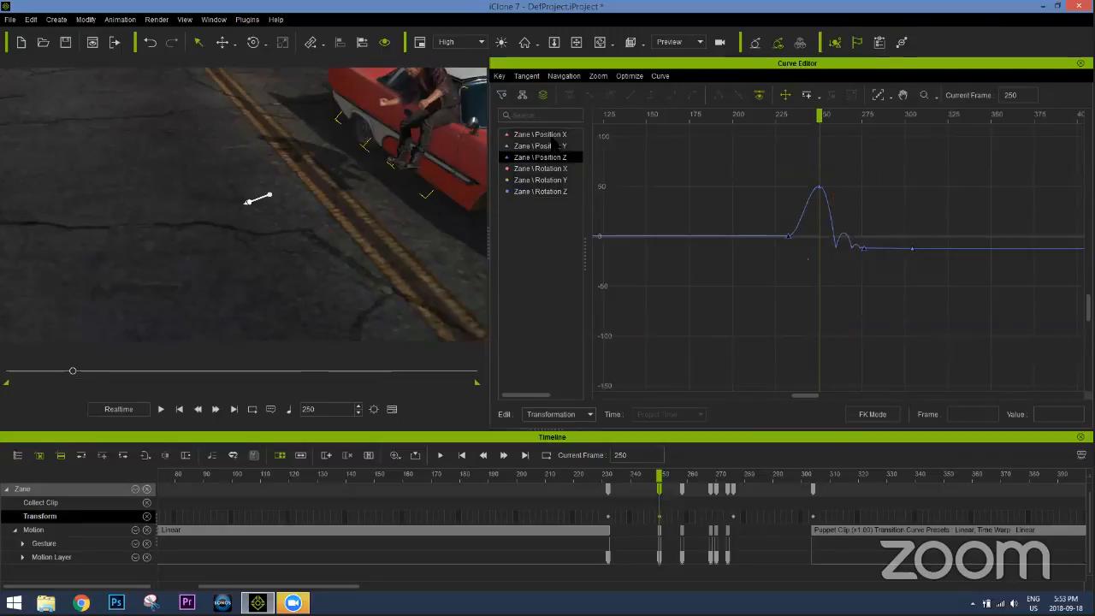
pyautogui.keyDown('shift'); pyautogui.click(548, 134); pyautogui.keyUp('shift')
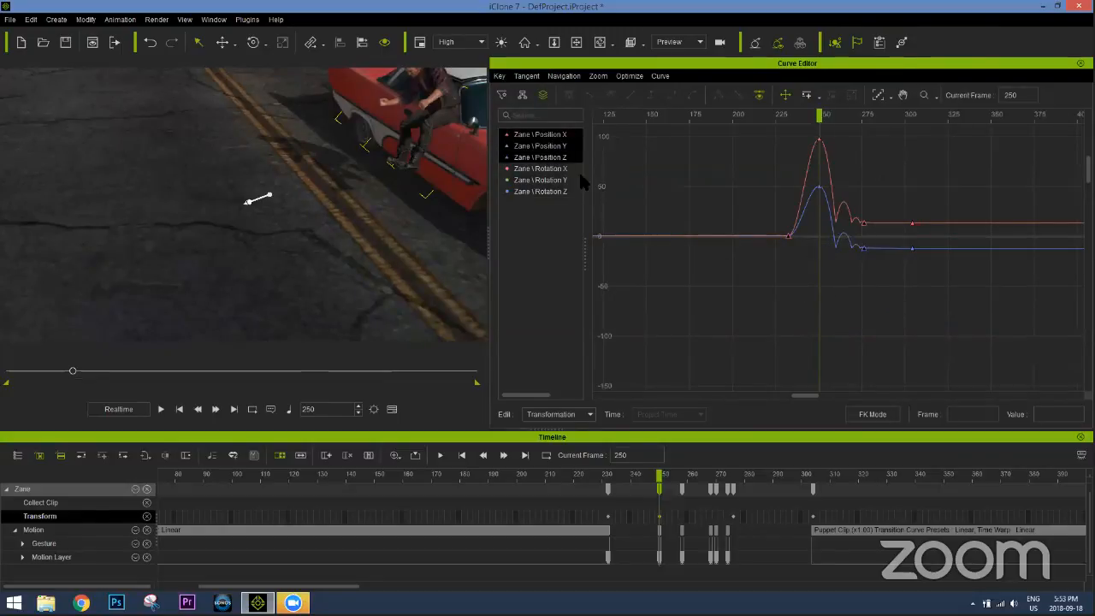
# Move the Position Z peak key at frame 250 to frame 251 with a value of 48.254
pyautogui.moveTo(440, 173); pyautogui.dragTo(360, 214, button='middle')
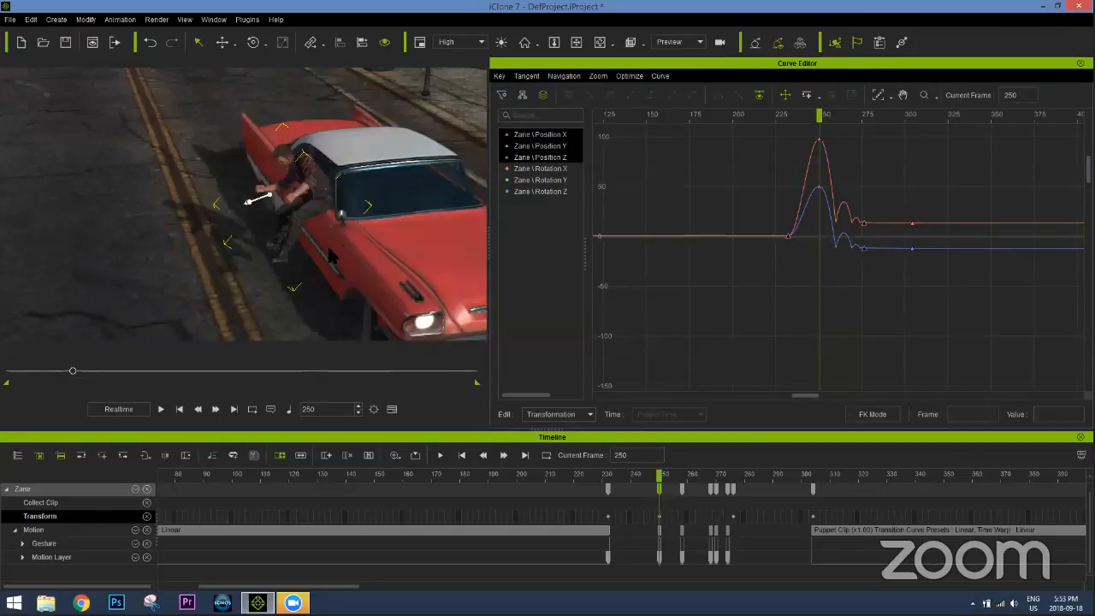
pyautogui.moveTo(330, 249); pyautogui.dragTo(321, 246, button='right')
pyautogui.press('w')
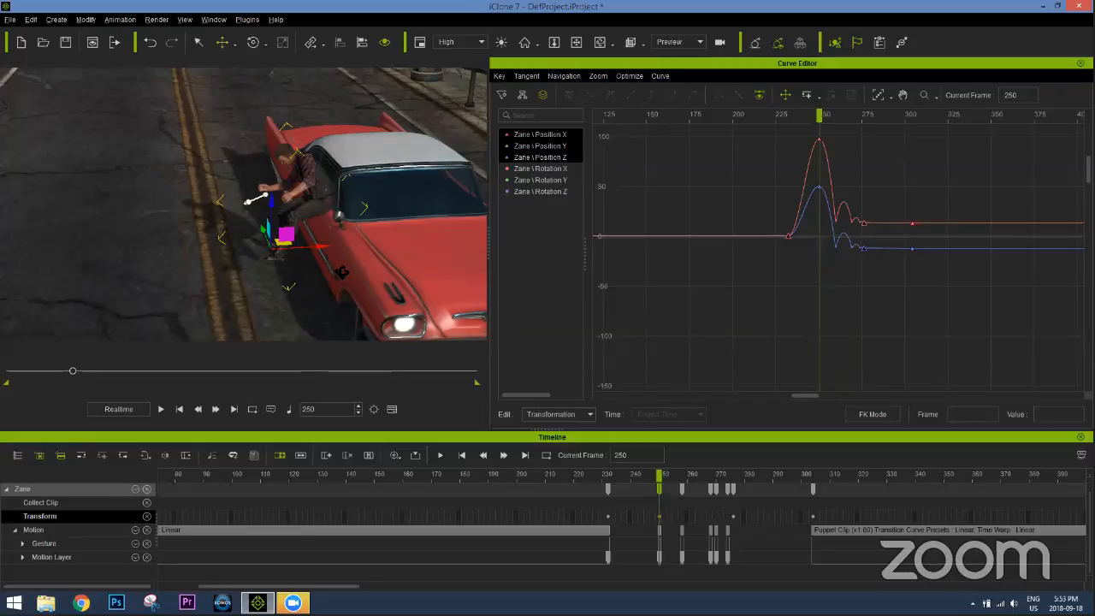
pyautogui.moveTo(341, 259); pyautogui.dragTo(324, 167, button='right')
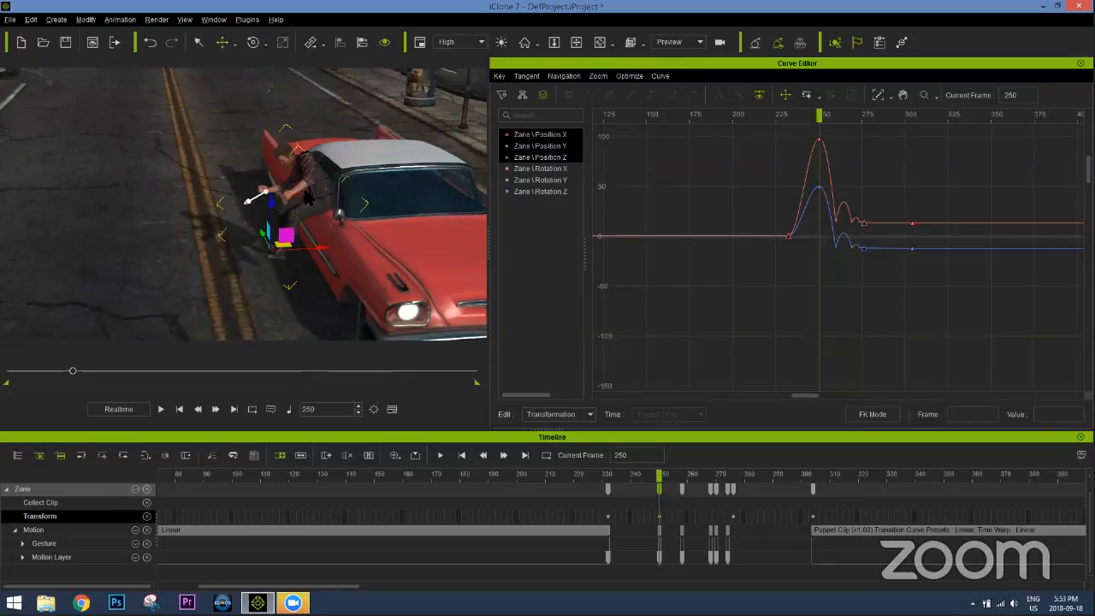
pyautogui.scroll(4, 286, 235)
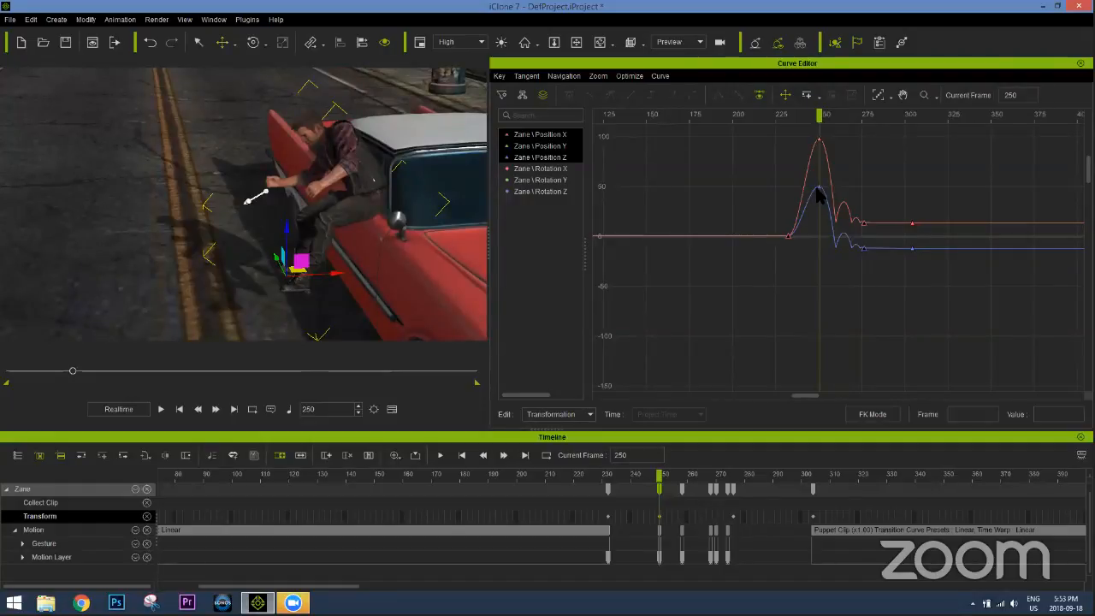
pyautogui.moveTo(379, 271); pyautogui.dragTo(796, 153, button='right')
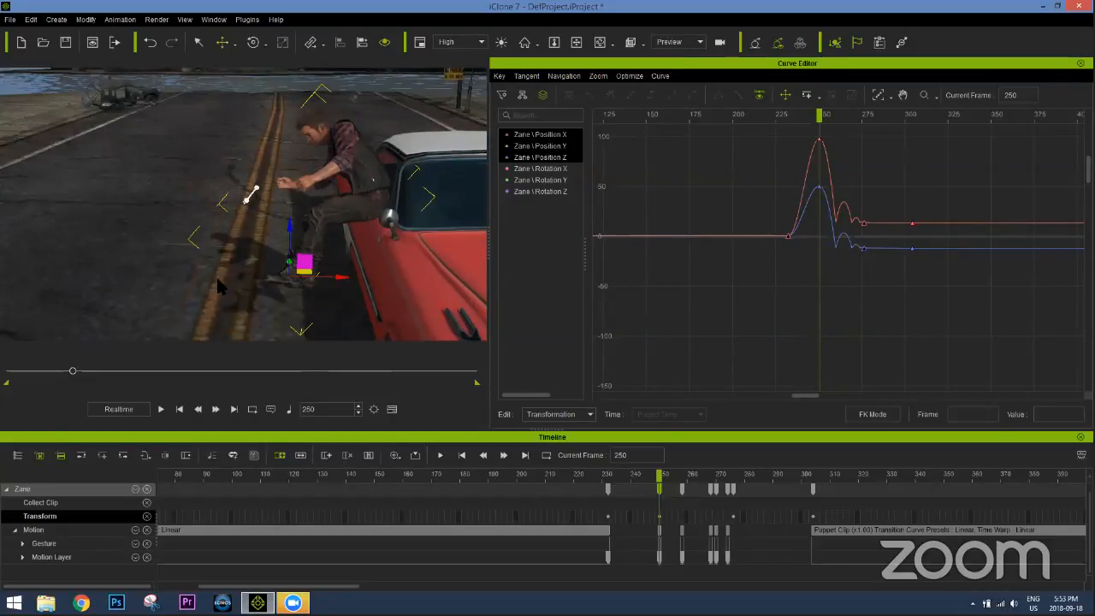
pyautogui.click(818, 186)
pyautogui.moveTo(826, 190); pyautogui.dragTo(827, 178)
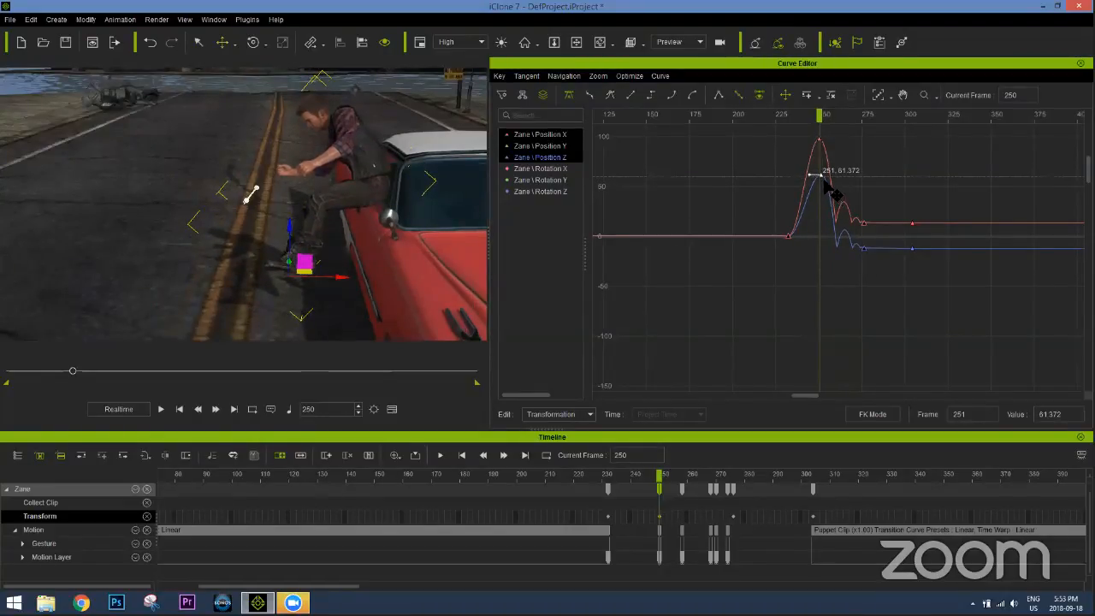
pyautogui.moveTo(826, 204); pyautogui.dragTo(828, 196)
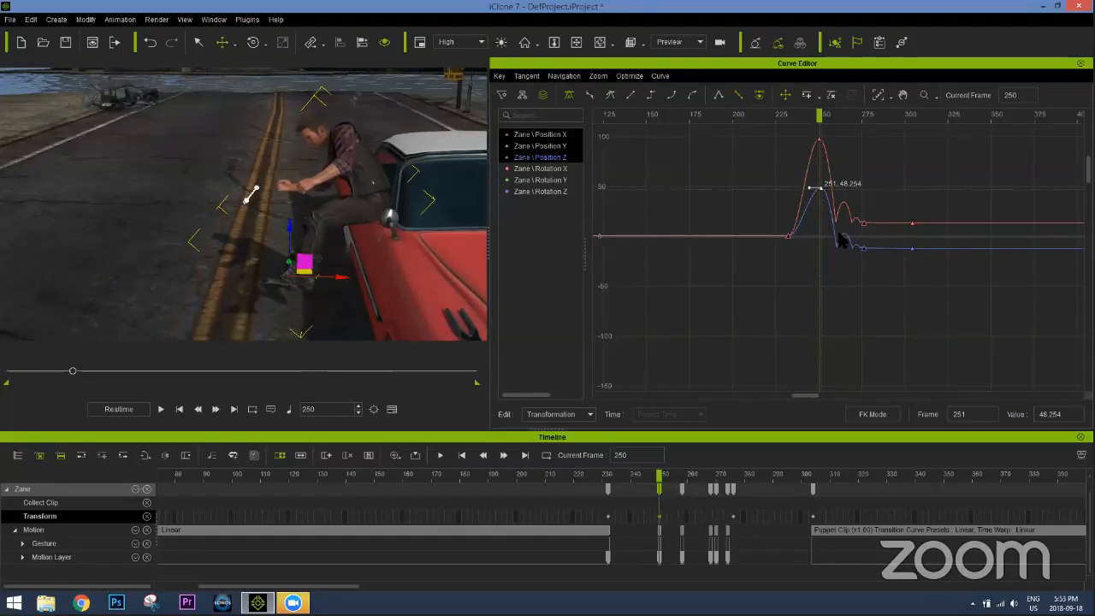
# Pull the incoming tangent handle of the frame 251 Position Z key up and back so the curve peaks earlier
pyautogui.scroll(1, 872, 197)
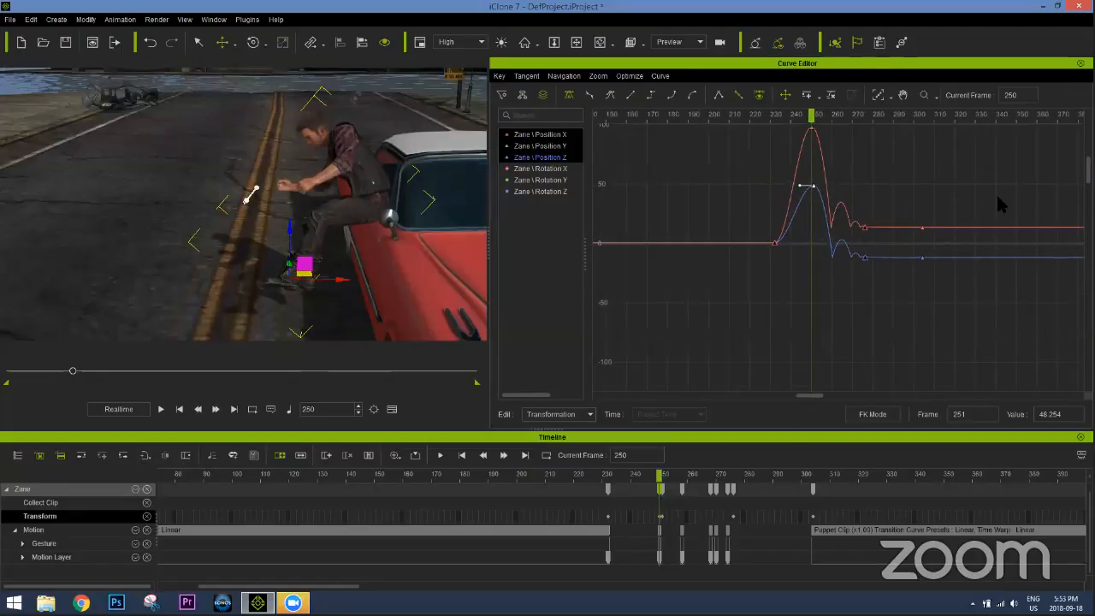
pyautogui.scroll(3, 748, 323)
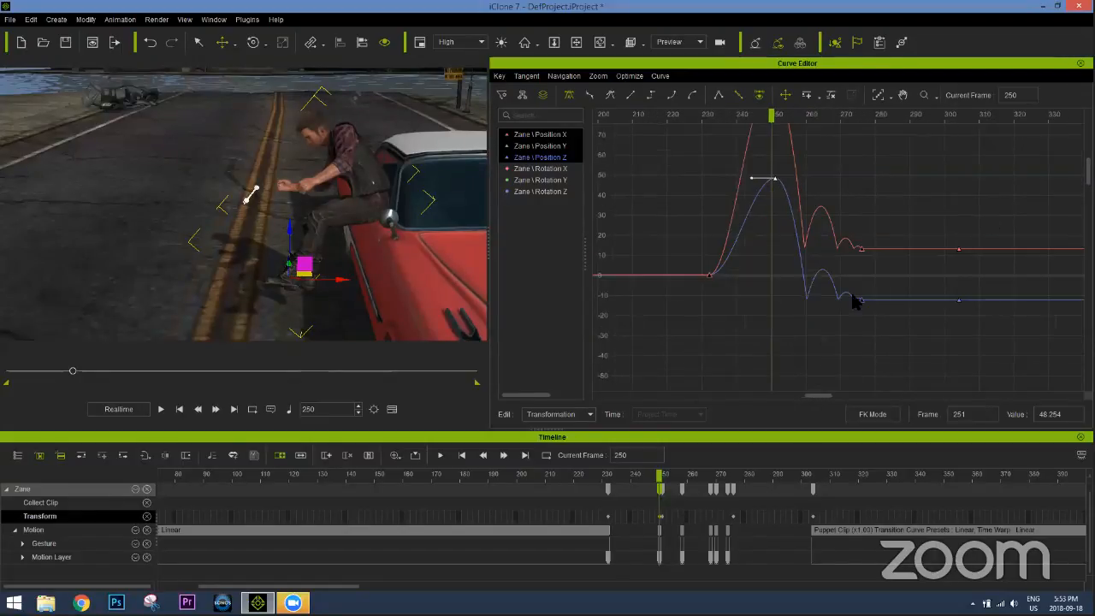
pyautogui.scroll(5, 748, 329)
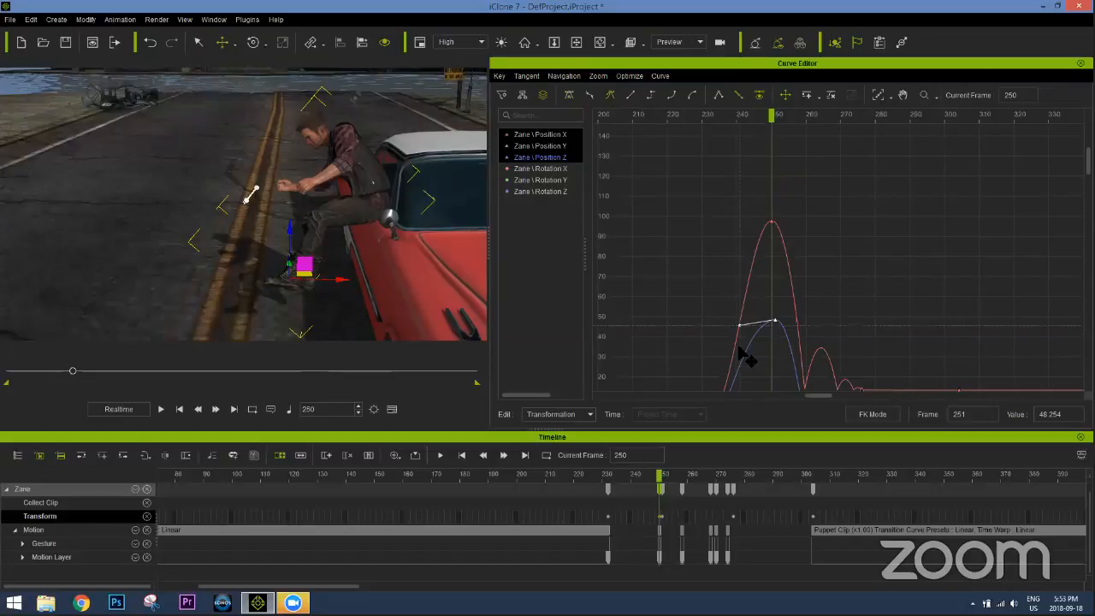
pyautogui.moveTo(739, 325); pyautogui.dragTo(777, 333)
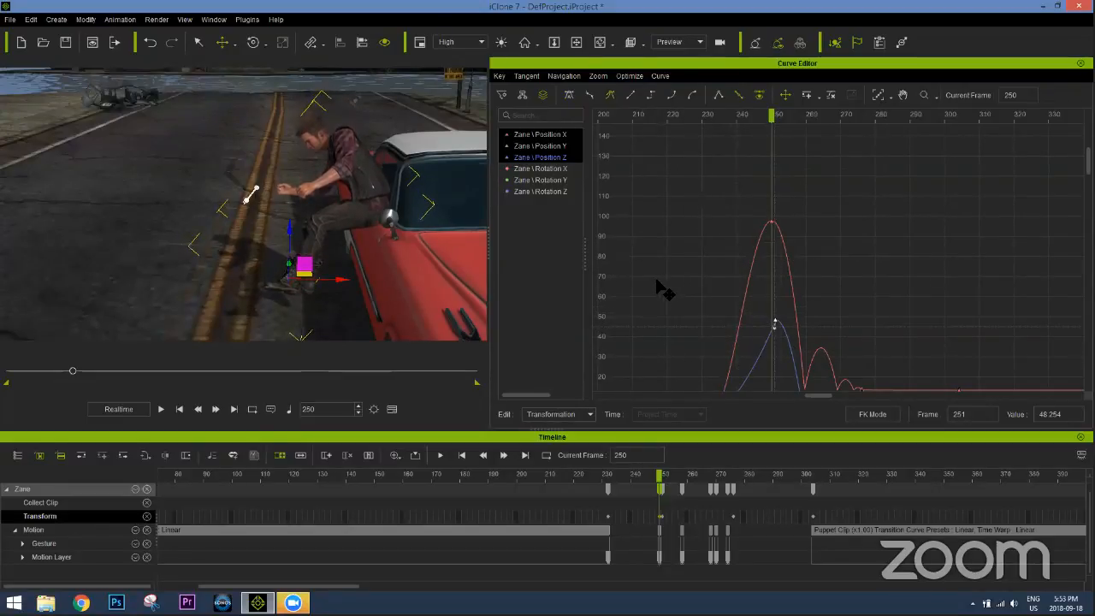
pyautogui.moveTo(647, 278); pyautogui.dragTo(760, 125)
pyautogui.click(697, 115)
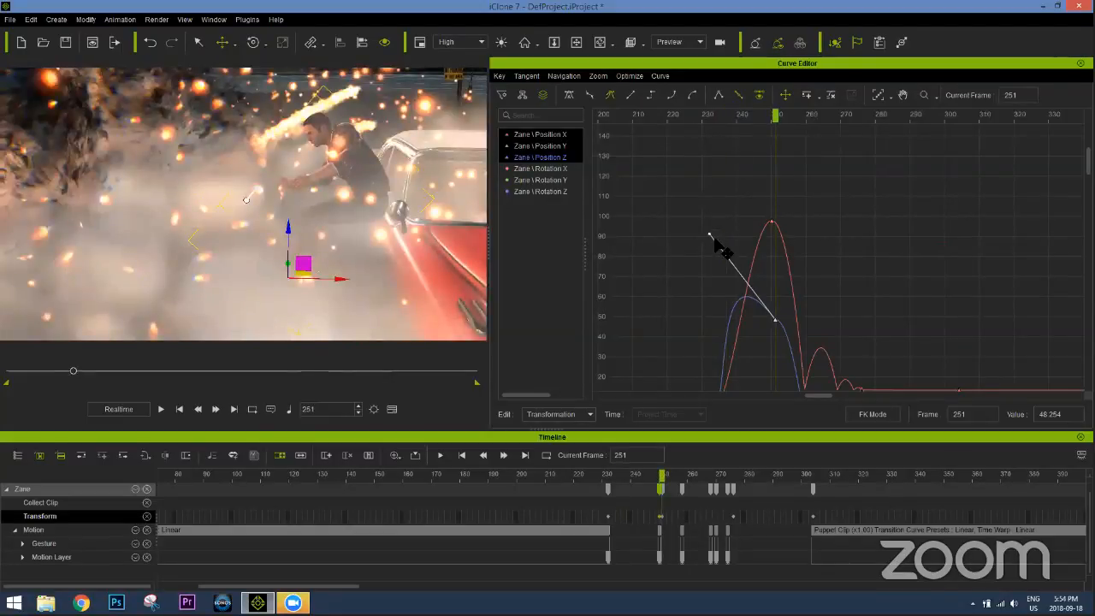
pyautogui.moveTo(700, 216)
pyautogui.mouseDown()
pyautogui.moveTo(679, 221)
pyautogui.moveTo(689, 202)
pyautogui.mouseUp()
# Scrub through the jump and play the animation from frame 230 to review the reshaped Position Z curve
pyautogui.moveTo(664, 115); pyautogui.dragTo(734, 112)
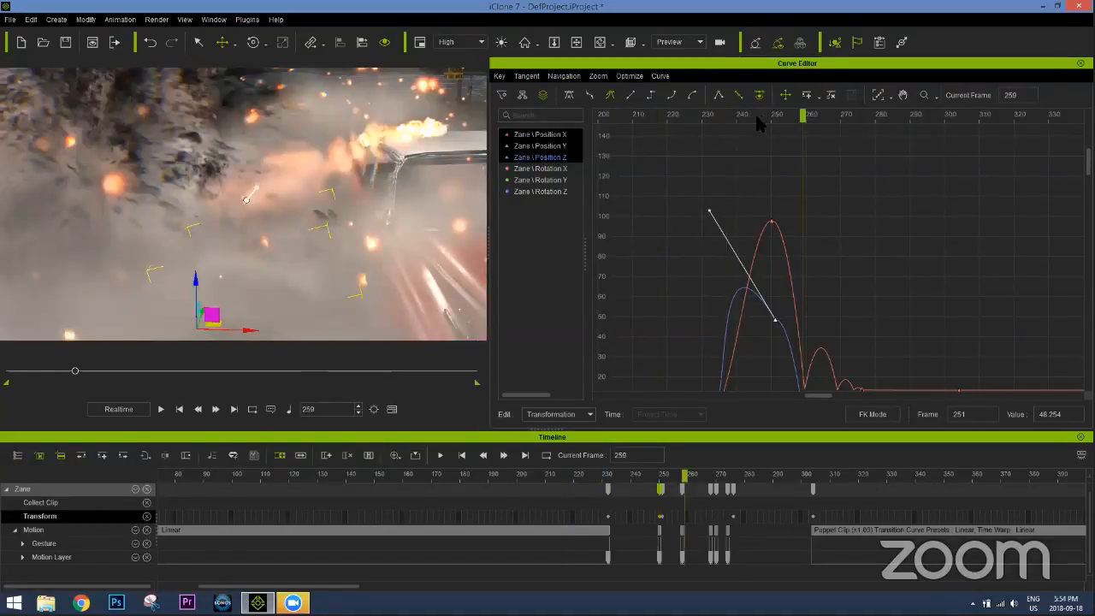
pyautogui.moveTo(693, 125); pyautogui.dragTo(698, 126)
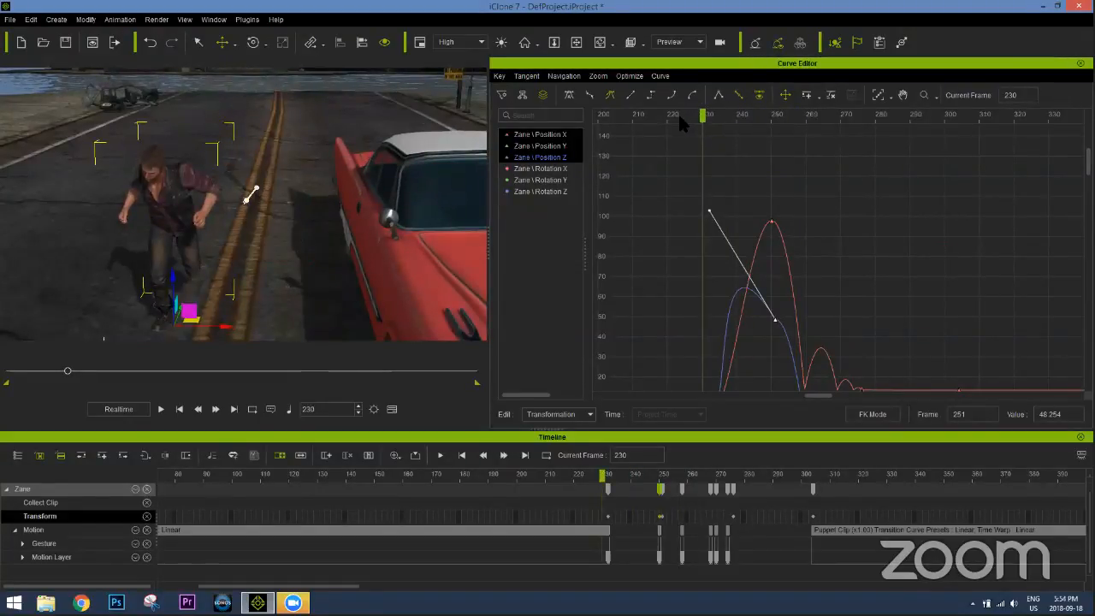
pyautogui.press('space')
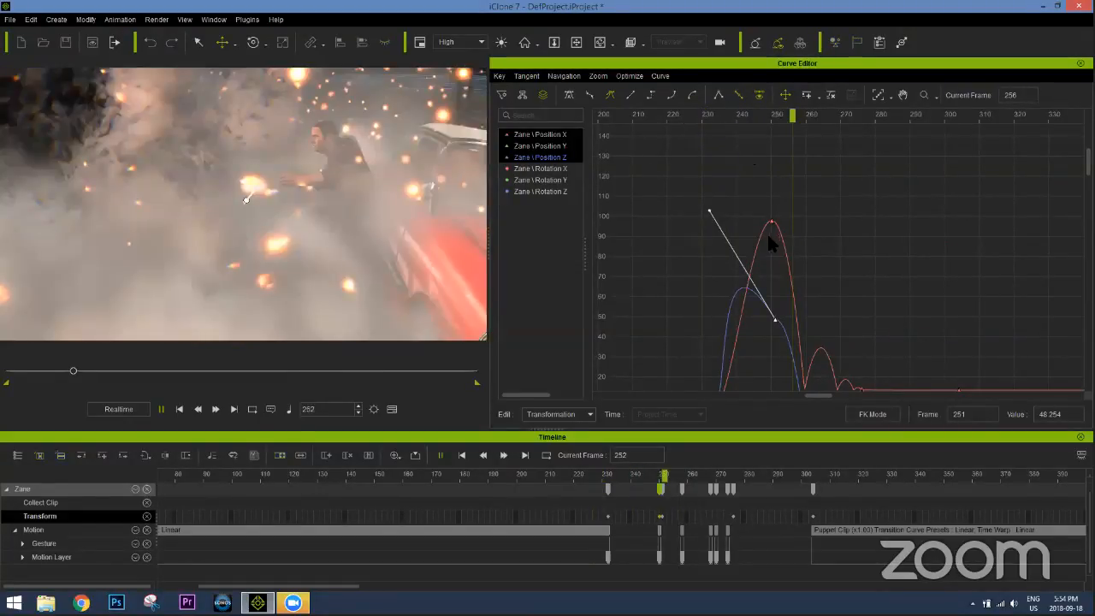
# Select the Position X peak key at frame 250 and check the character's fall between frames 251 and 260
pyautogui.click(771, 223)
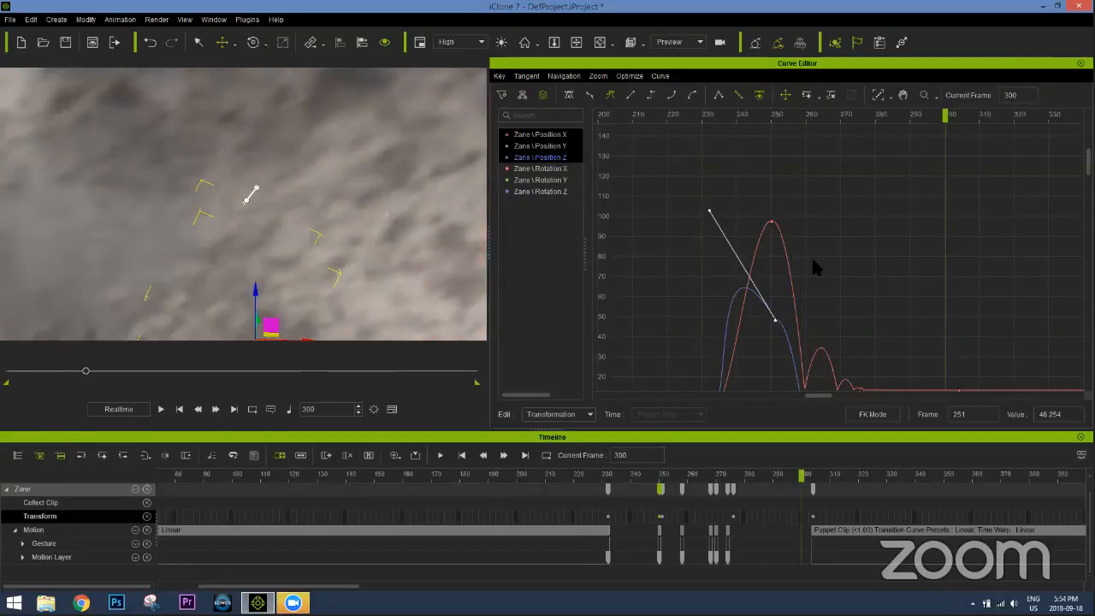
pyautogui.scroll(-3, 835, 301)
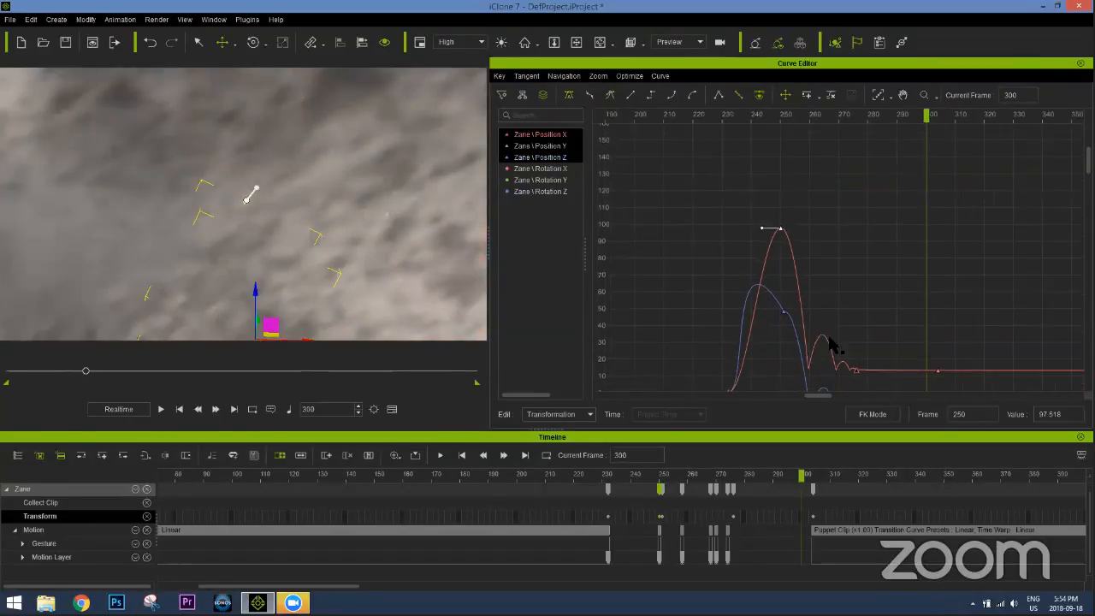
pyautogui.scroll(-1, 823, 359)
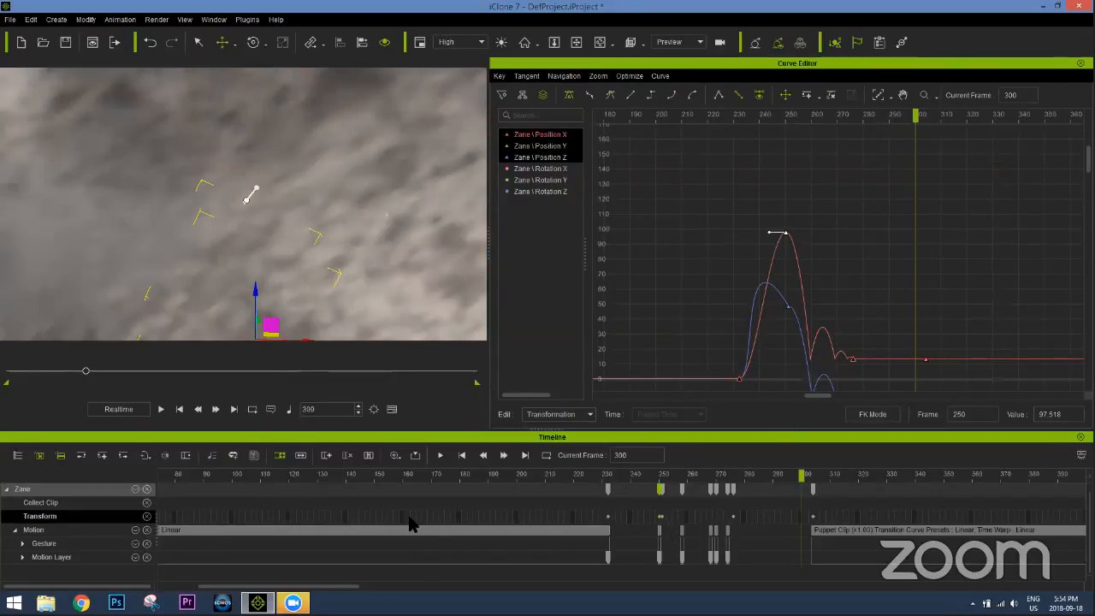
pyautogui.scroll(2, 402, 523)
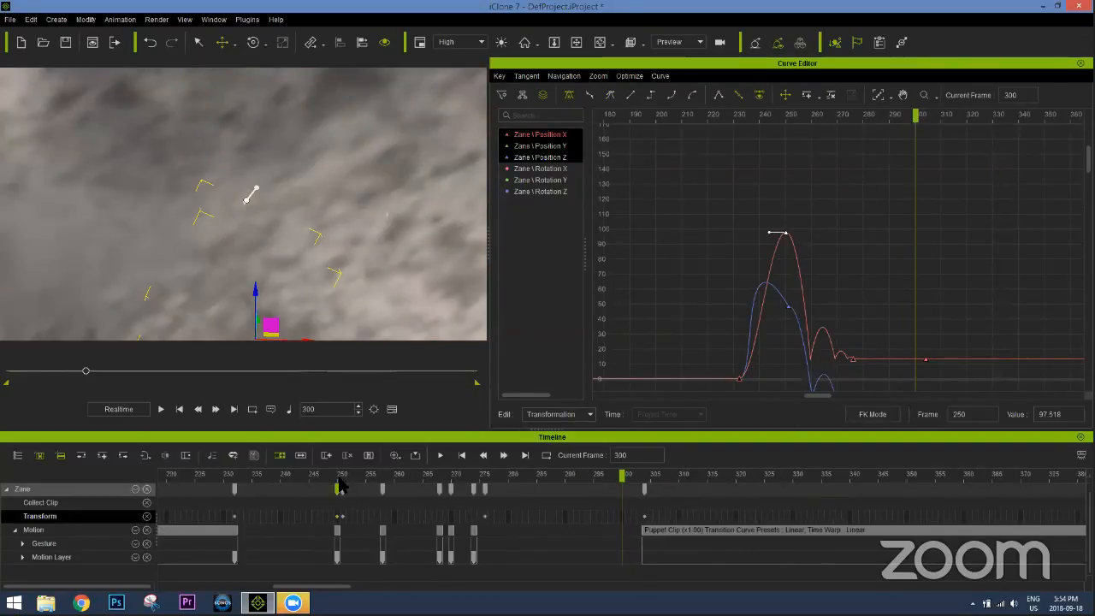
pyautogui.click(341, 478)
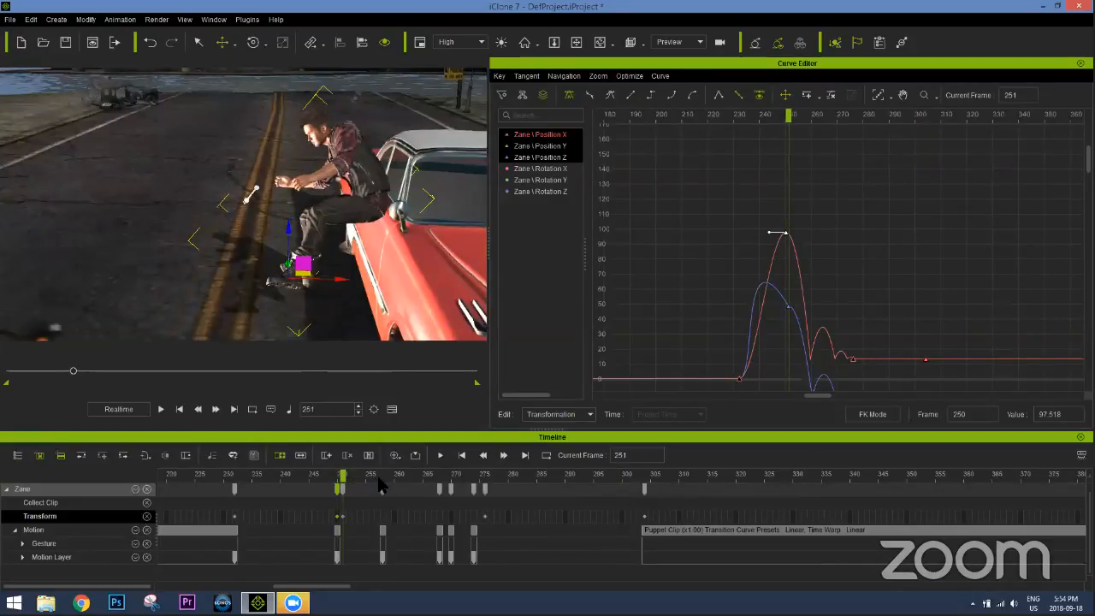
pyautogui.click(346, 516)
pyautogui.press('Right')
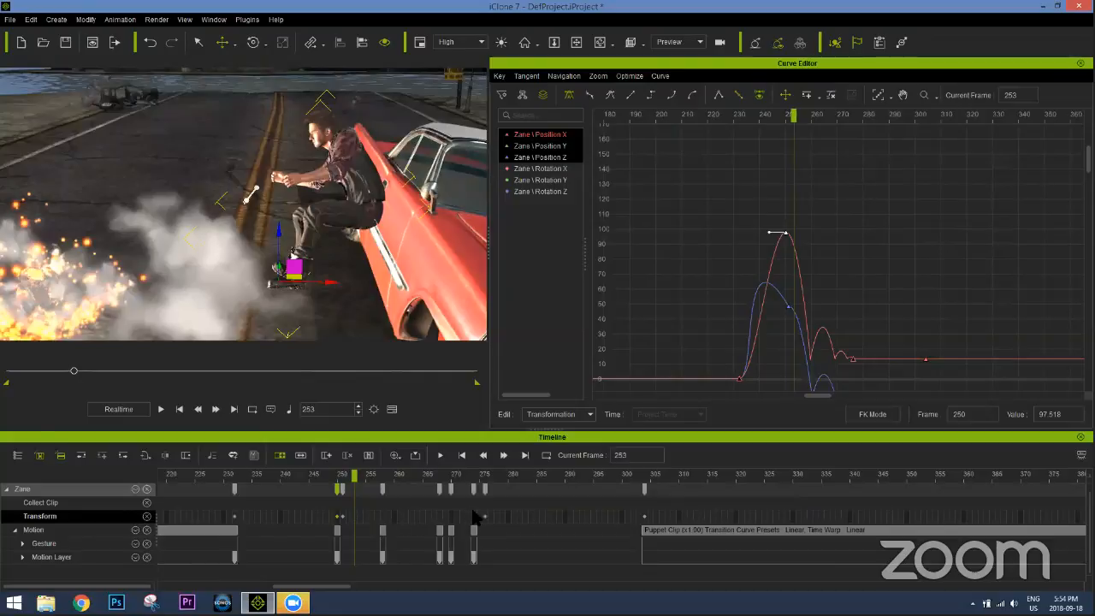
pyautogui.press('Left')
pyautogui.press('Left')
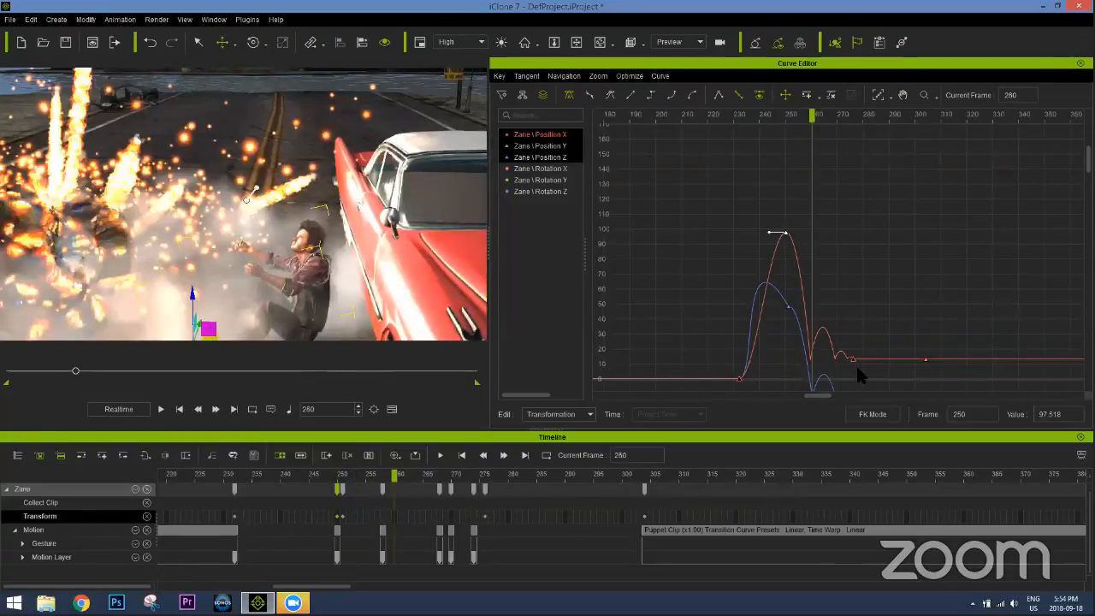
# Check the transition curve preset assigned to the character's Transform key at frame 276
pyautogui.click(484, 519)
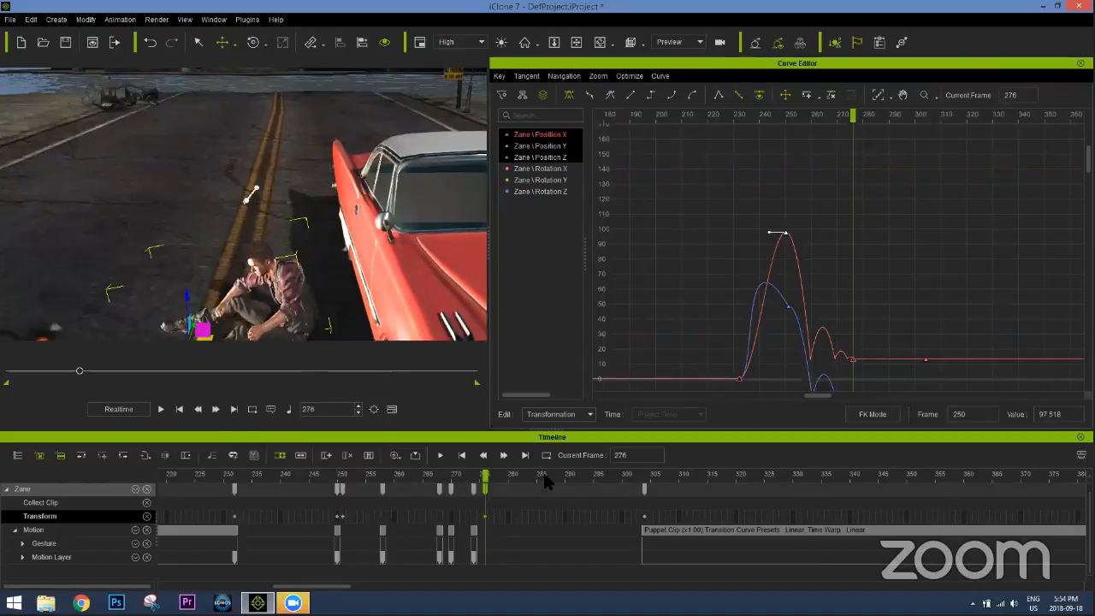
pyautogui.click(507, 465)
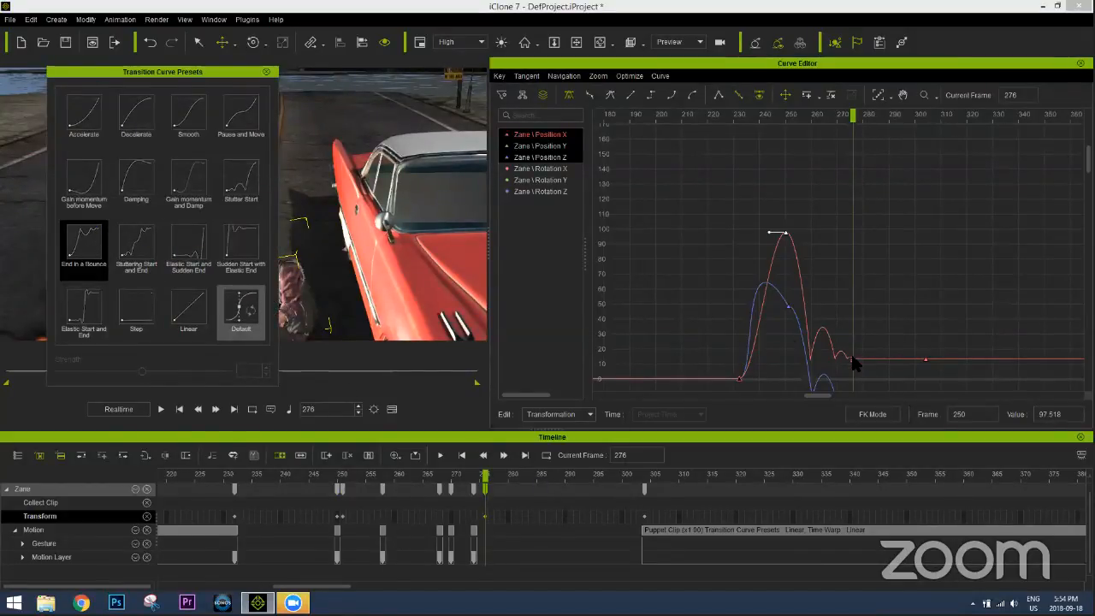
pyautogui.click(266, 72)
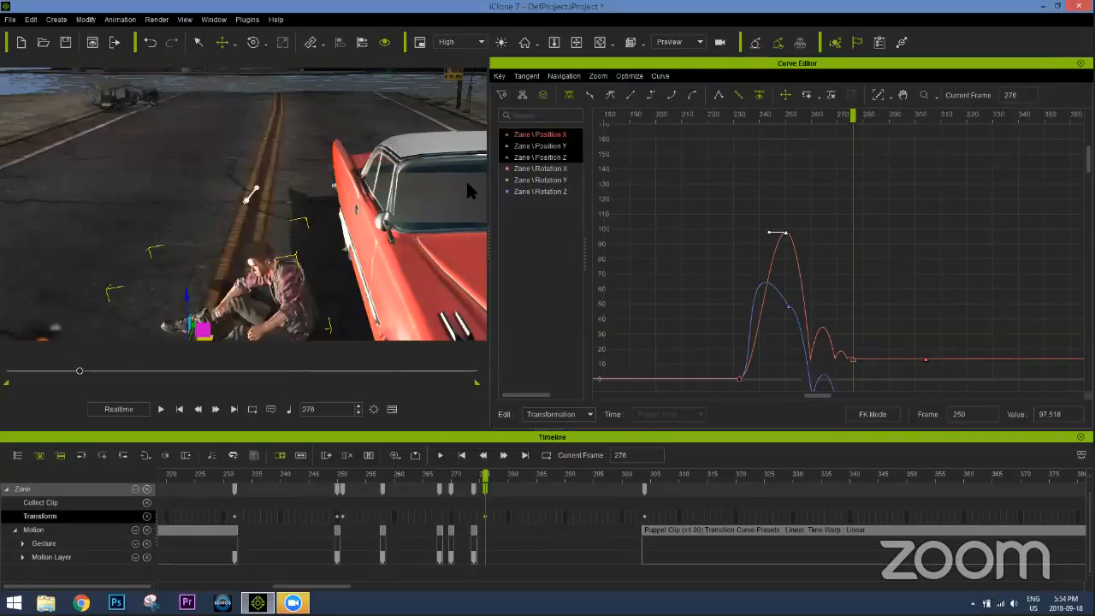
# Sample the shown preset curves into keys from the frame 276 Position X key, and select the sampled keys on the curve's steep descent
pyautogui.click(851, 359)
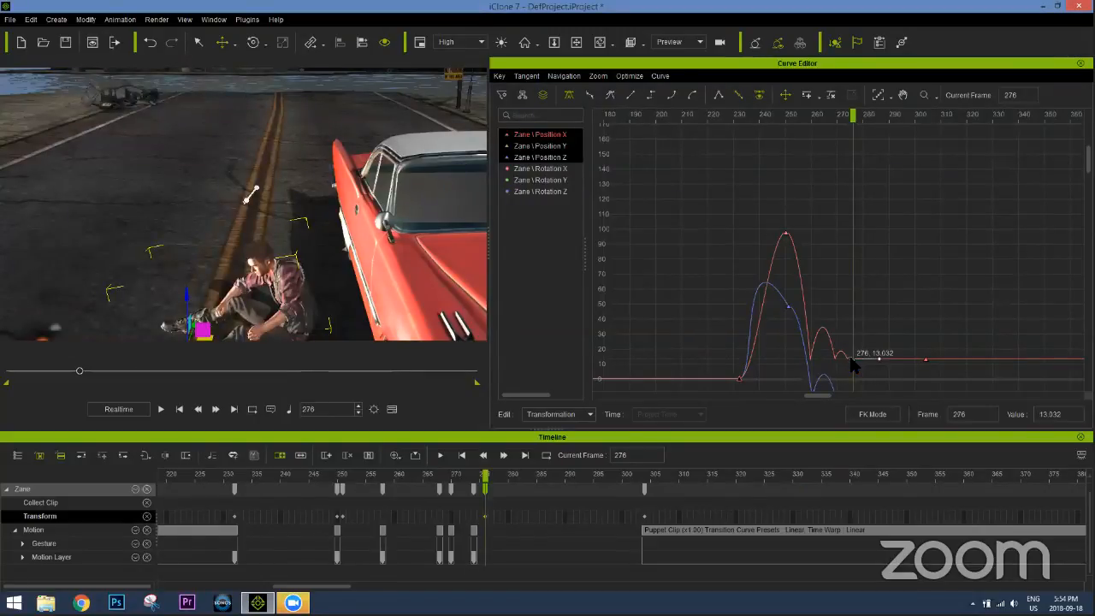
pyautogui.rightClick(852, 362)
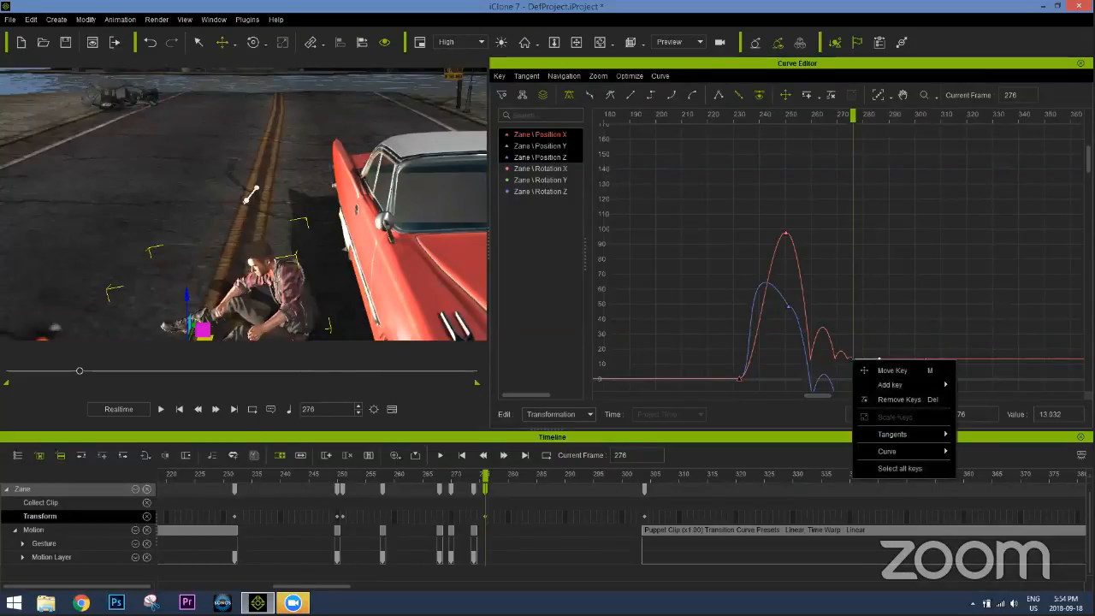
pyautogui.moveTo(899, 452)
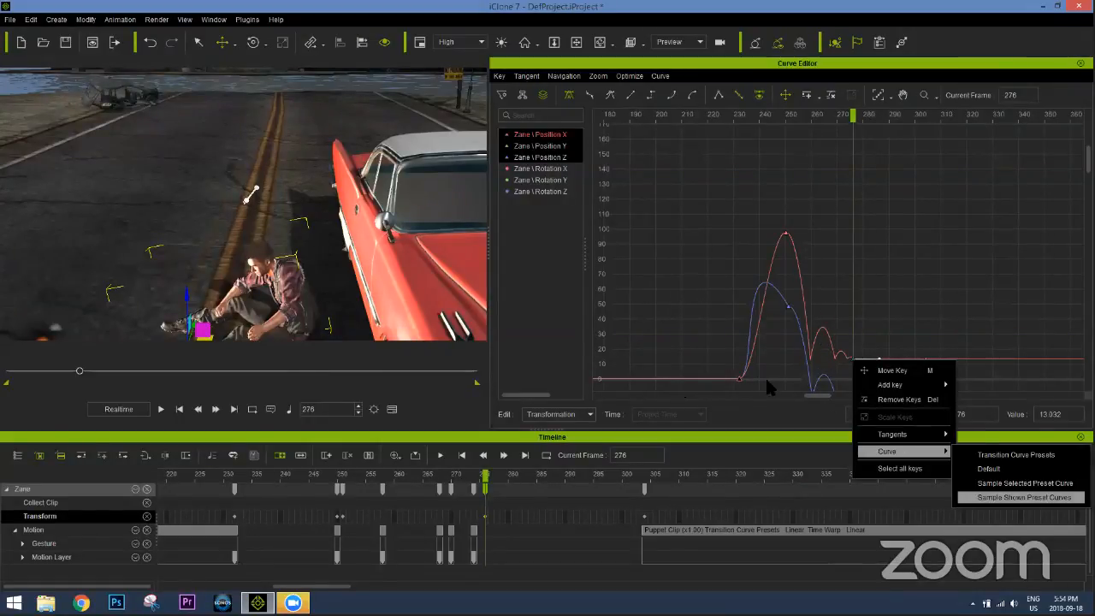
pyautogui.press('Return')
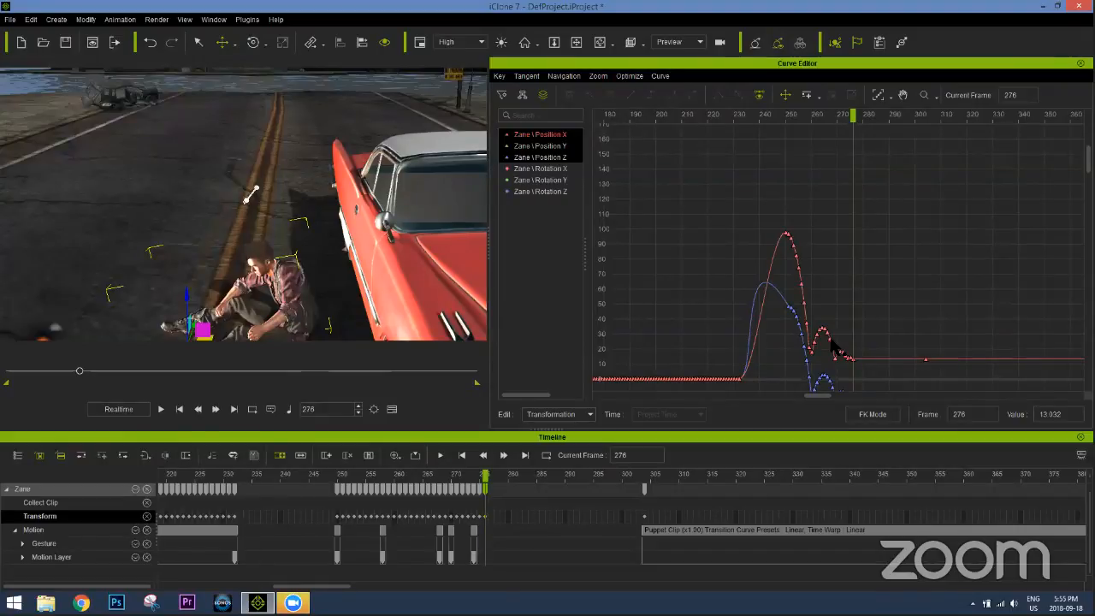
pyautogui.click(803, 297)
pyautogui.moveTo(804, 305); pyautogui.dragTo(812, 313)
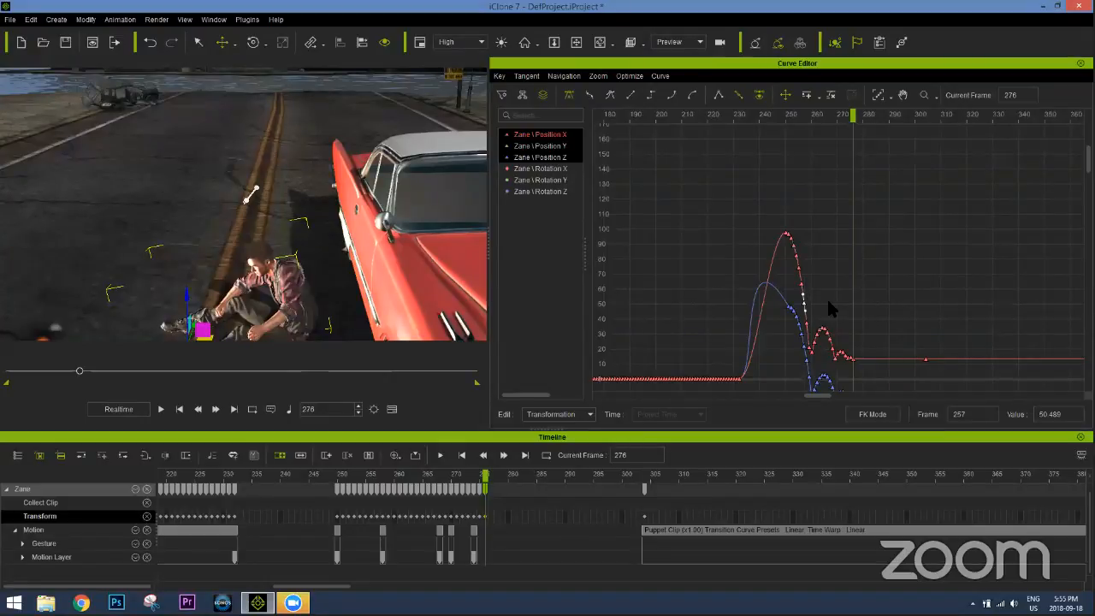
# Scrub between frames 234 and 306 to review the character's blast reaction with the sampled curves
pyautogui.click(759, 114)
pyautogui.press('Left')
pyautogui.press('Left')
pyautogui.press('Left')
pyautogui.press('Left')
pyautogui.press('Left')
pyautogui.press('Left')
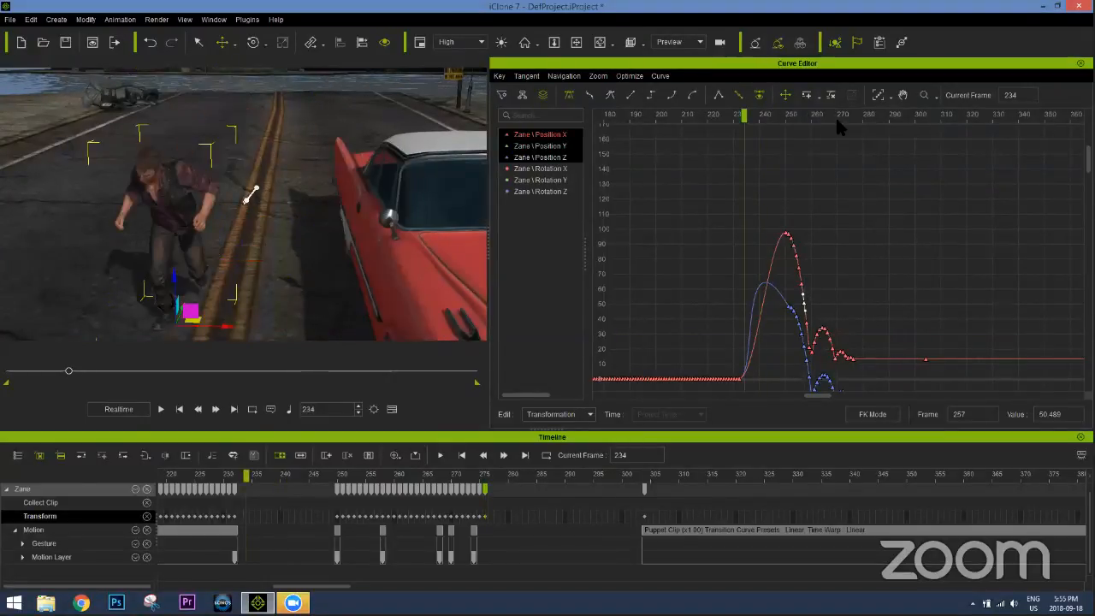
pyautogui.press('Right')
pyautogui.press('Right')
pyautogui.press('Right')
pyautogui.press('Right')
pyautogui.press('Right')
pyautogui.press('Right')
pyautogui.press('Right')
pyautogui.press('Right')
pyautogui.press('Right')
pyautogui.press('Right')
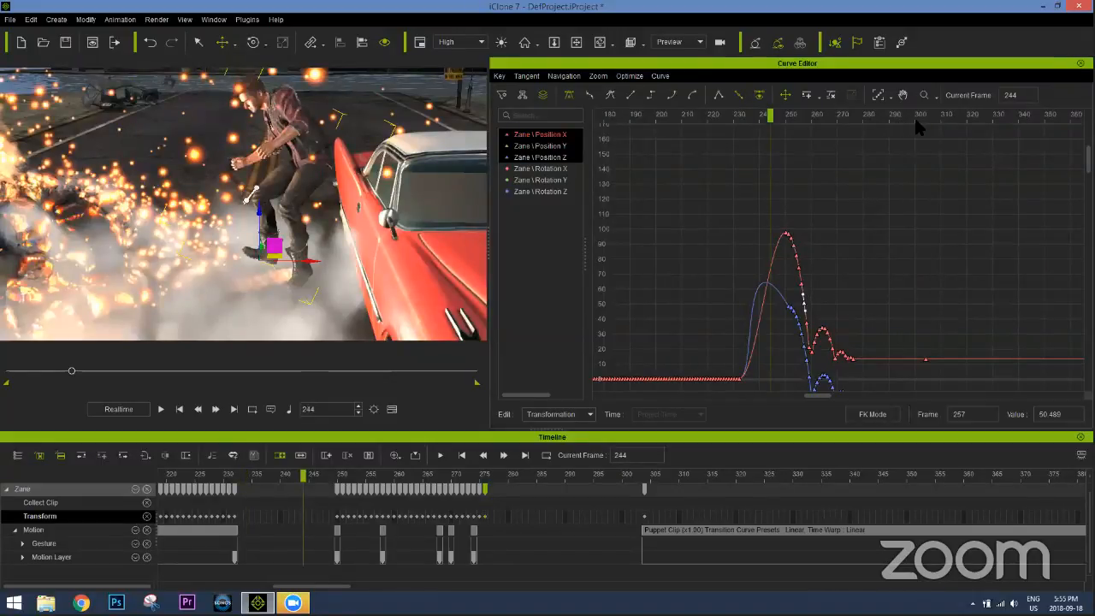
pyautogui.click(920, 114)
pyautogui.press('Right')
pyautogui.press('Right')
pyautogui.press('Right')
pyautogui.press('Right')
pyautogui.press('Right')
pyautogui.press('Right')
pyautogui.press('Right')
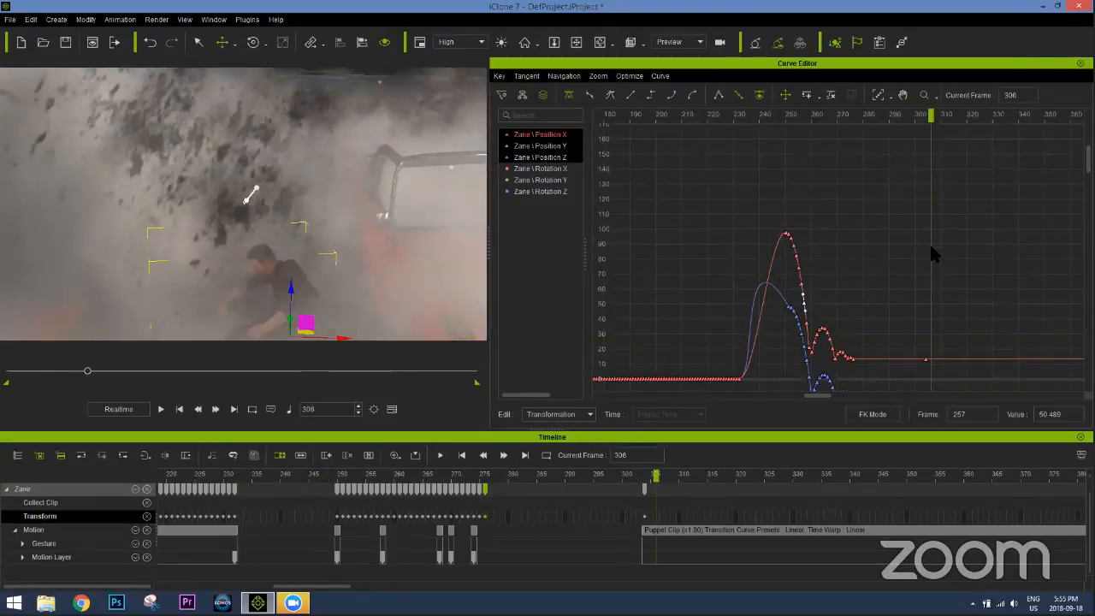
pyautogui.press('Left')
pyautogui.press('Left')
pyautogui.press('Left')
pyautogui.press('Left')
pyautogui.press('Left')
pyautogui.press('Left')
pyautogui.press('Left')
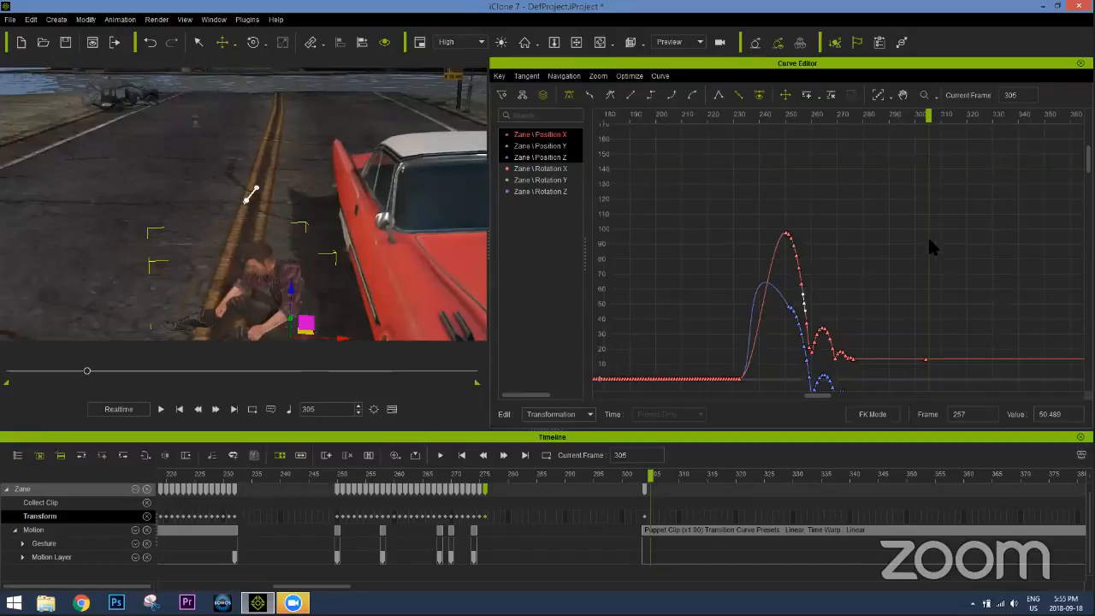
# Display the character's Rotation X, Y and Z curves in place of the position curves and examine their full shape
pyautogui.scroll(-2, 927, 237)
pyautogui.scroll(1, 863, 205)
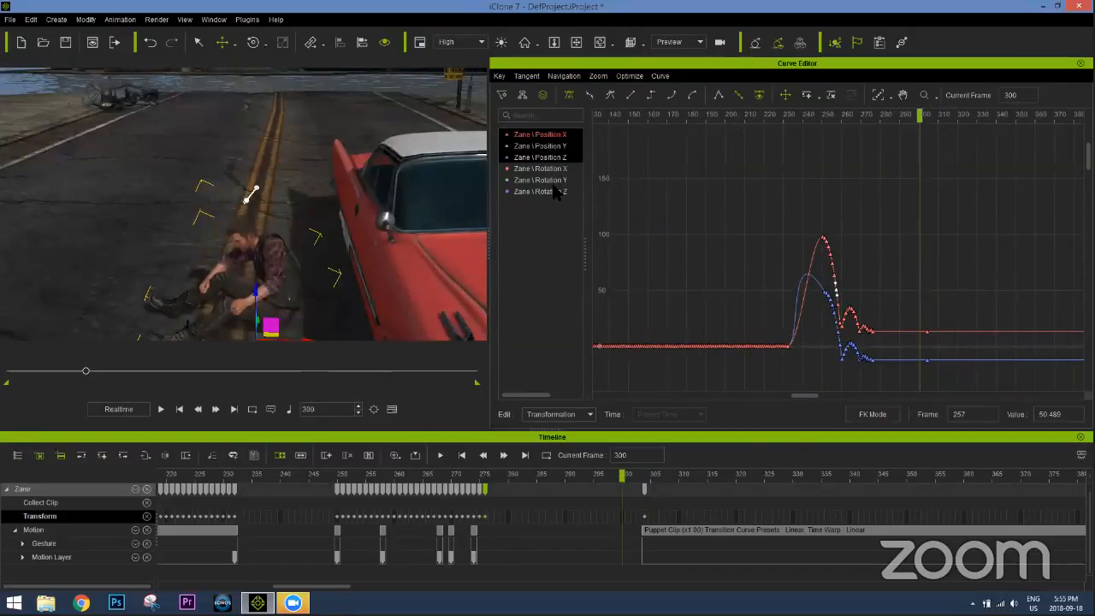
pyautogui.moveTo(564, 169); pyautogui.dragTo(574, 192)
pyautogui.scroll(-2, 895, 282)
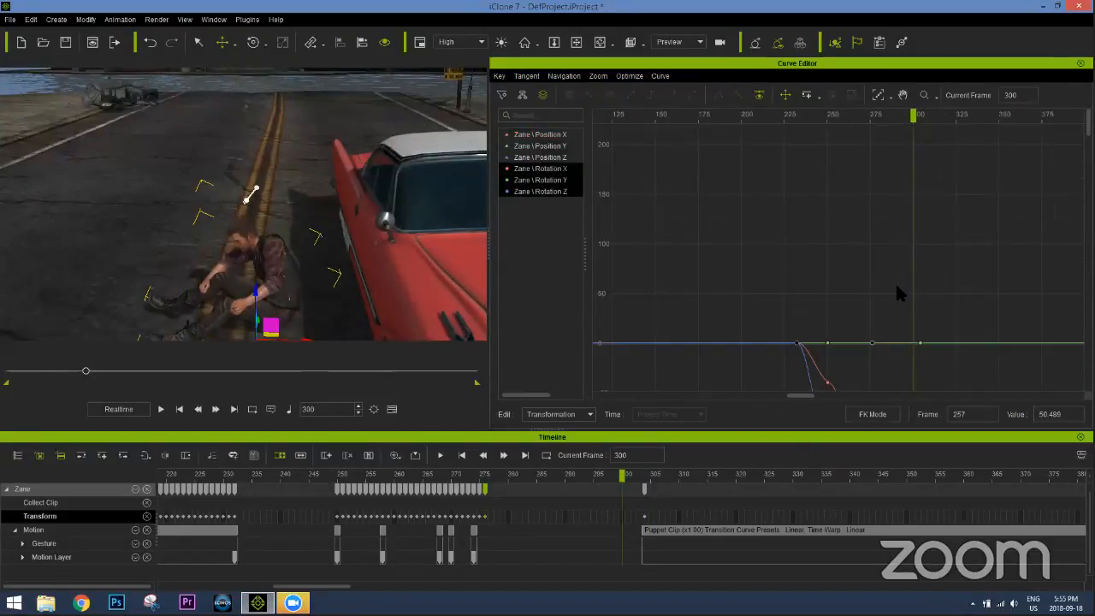
pyautogui.scroll(-1, 826, 113)
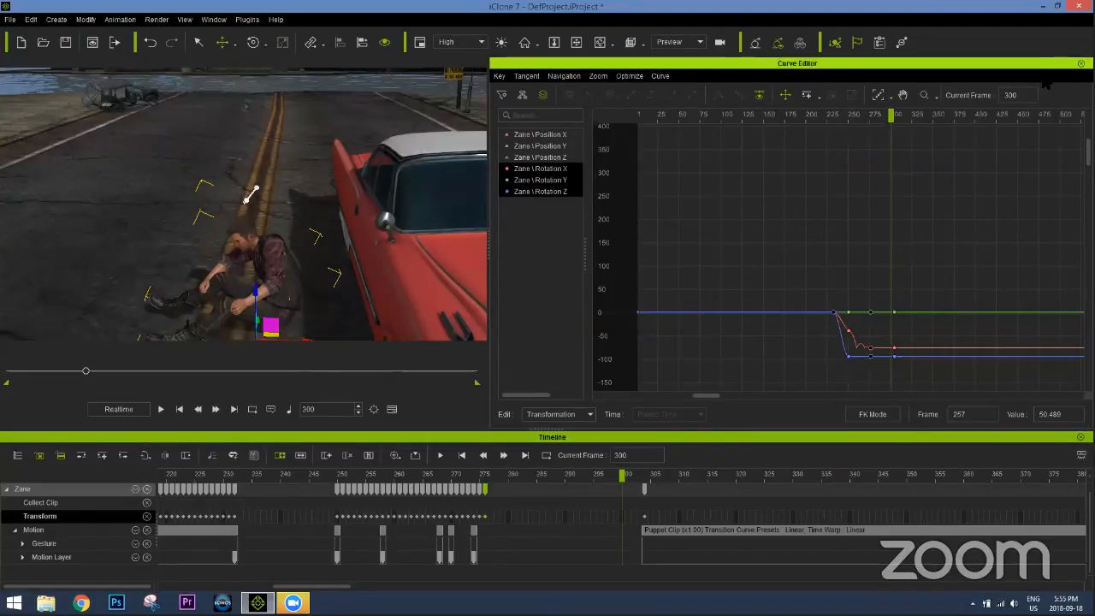
# Close the Curve Editor and Timeline, and bring back the Content and Modify panels
pyautogui.click(1081, 63)
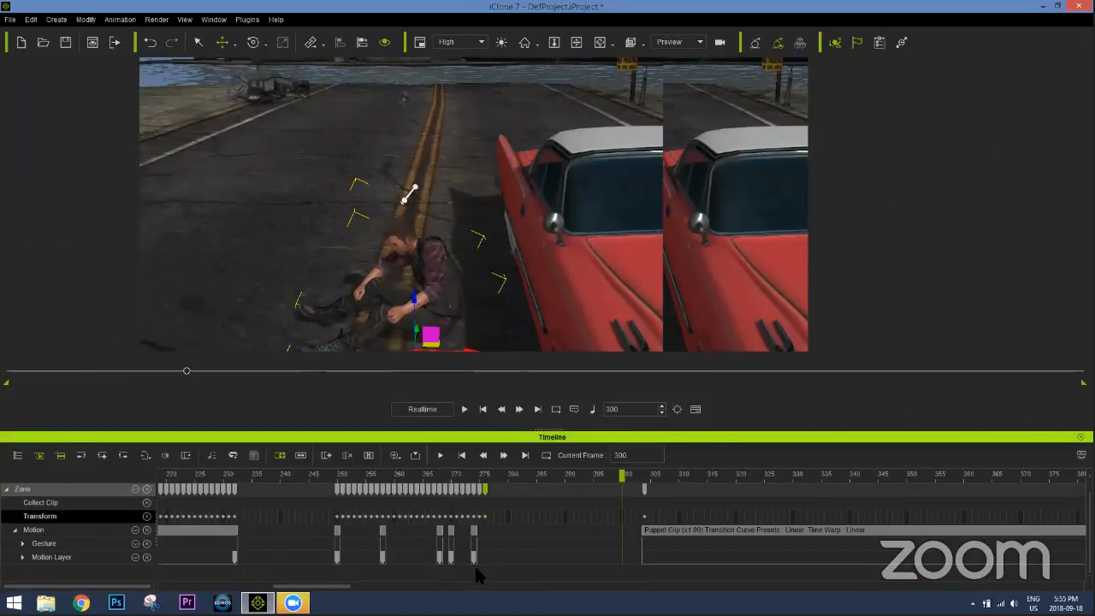
pyautogui.press('F3')
pyautogui.click(480, 570)
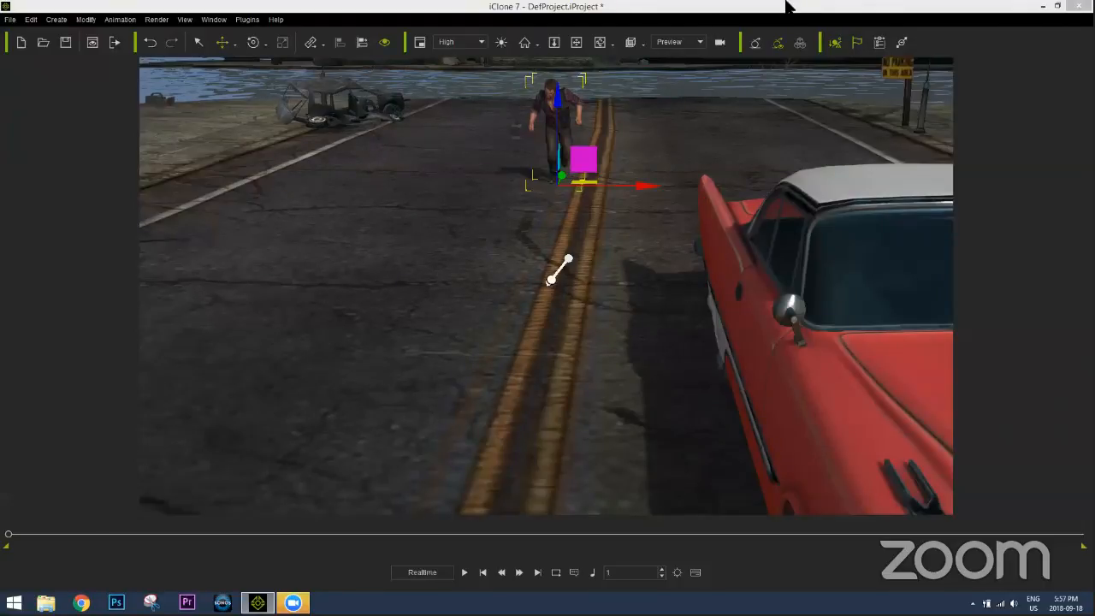
pyautogui.click(820, 120)
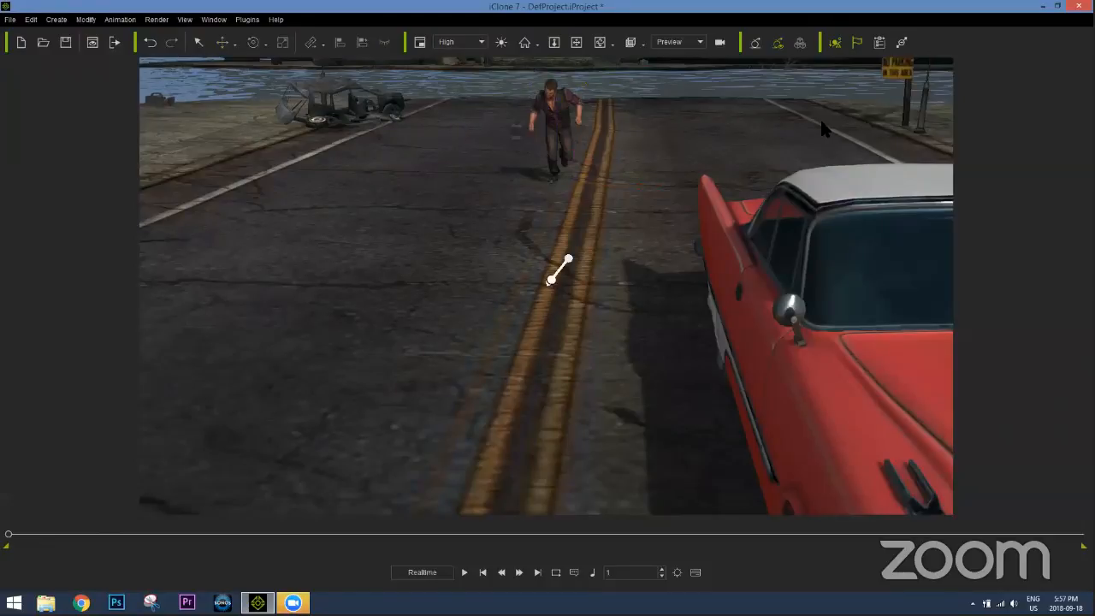
pyautogui.press('F4')
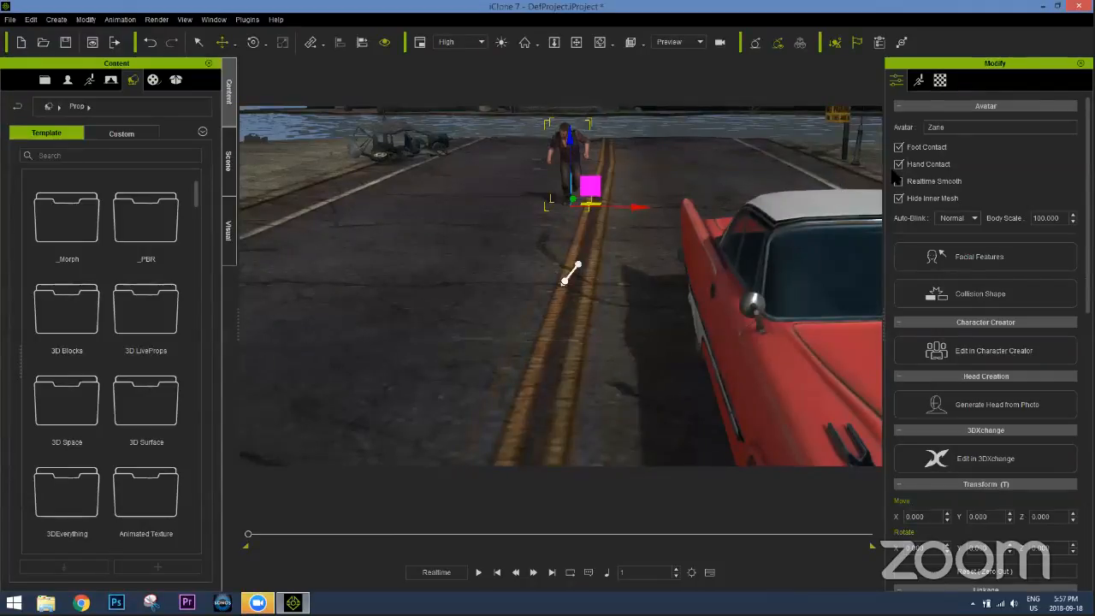
# Compare the modification settings of the Rusty_Car_A prop with those of the running avatar
pyautogui.click(792, 253)
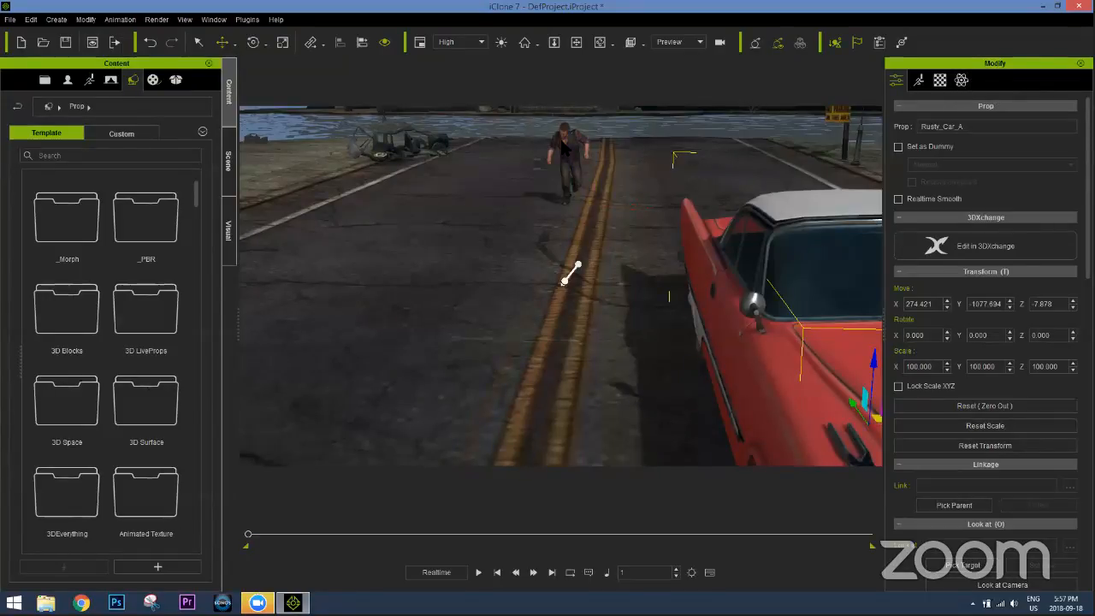
pyautogui.click(576, 150)
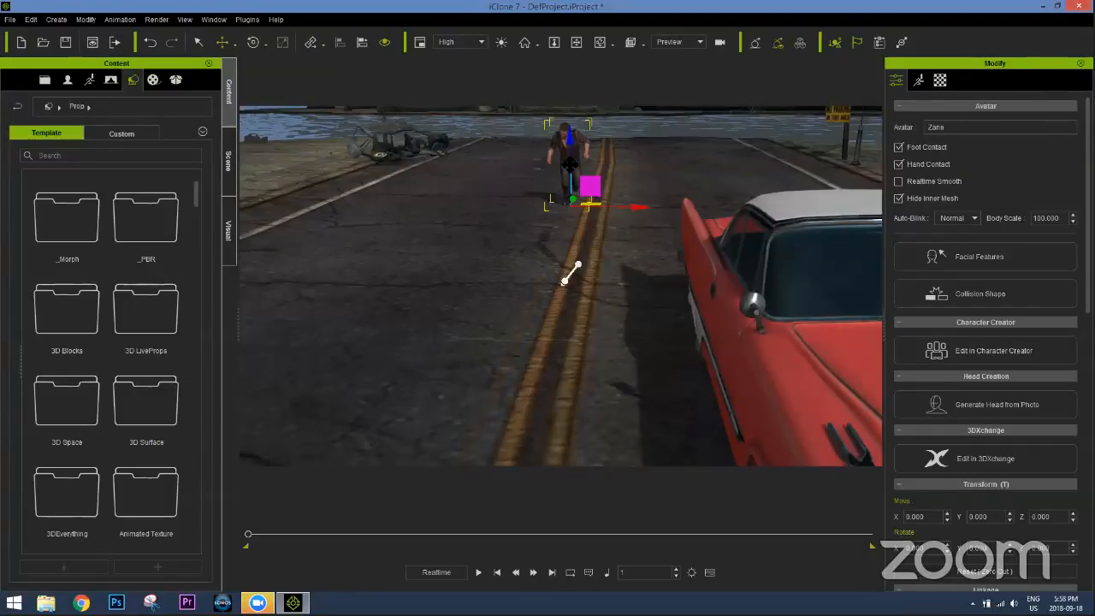
pyautogui.click(760, 268)
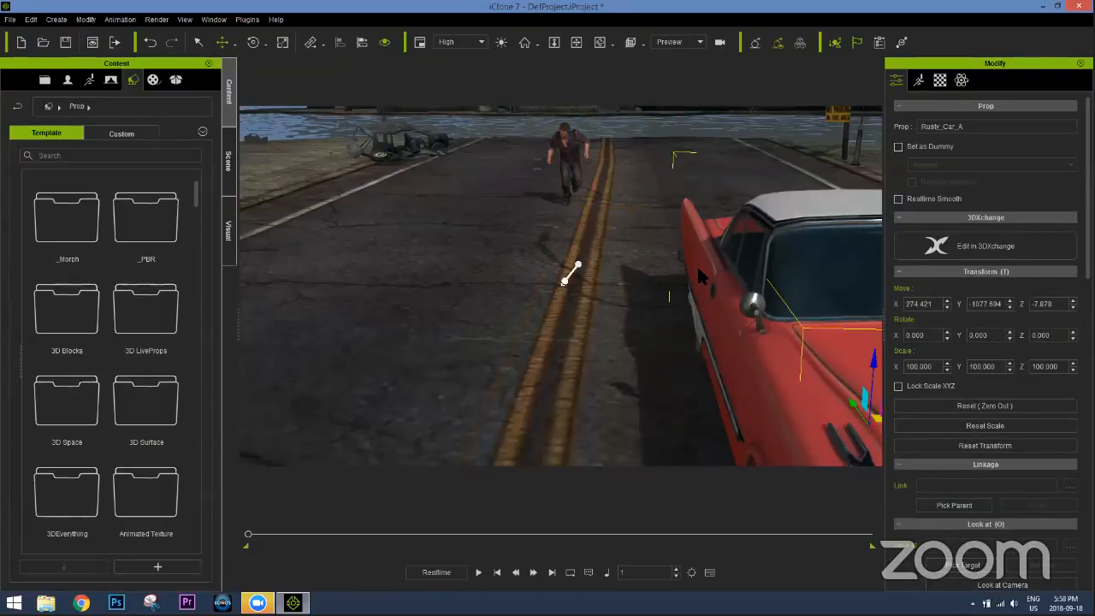
pyautogui.click(570, 156)
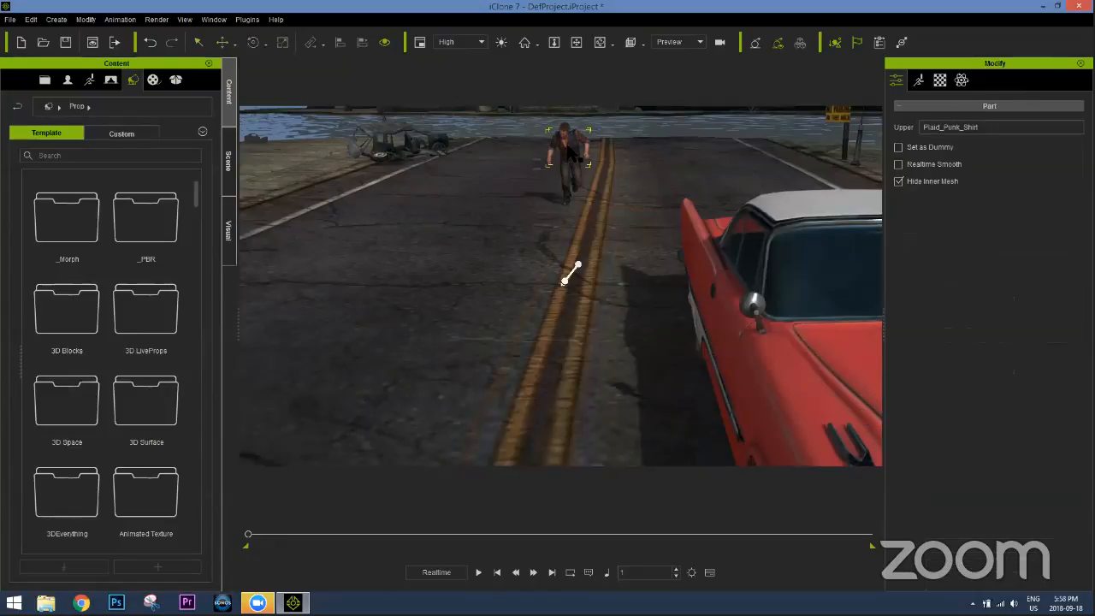
pyautogui.click(571, 154)
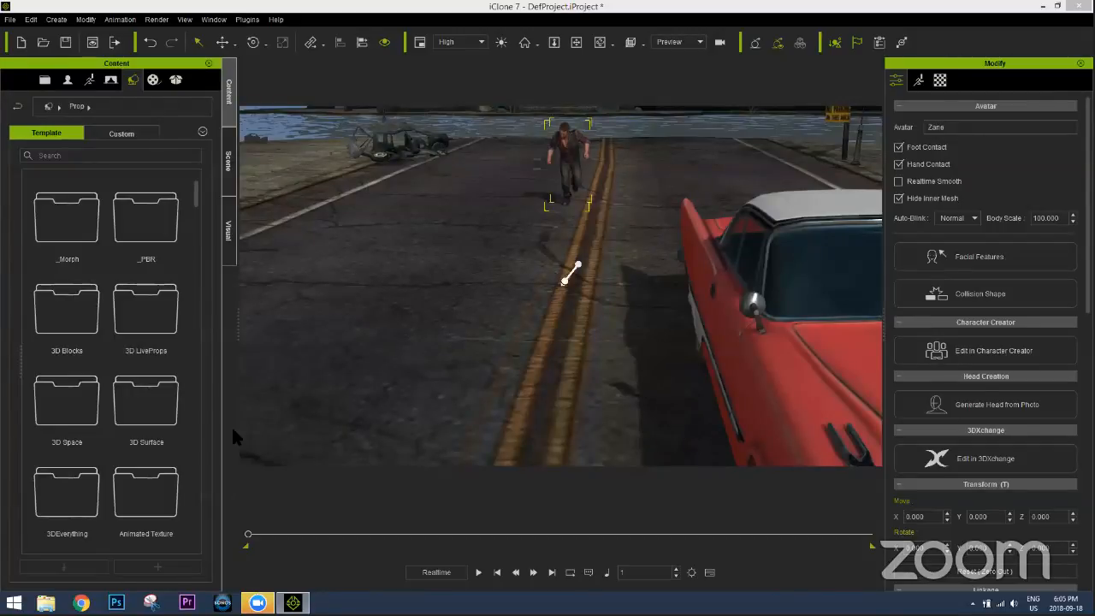
# Select the Blast particle in the scene and its Debris_OverbrightSparks/Sparks entry in the particle resource list
pyautogui.click(229, 183)
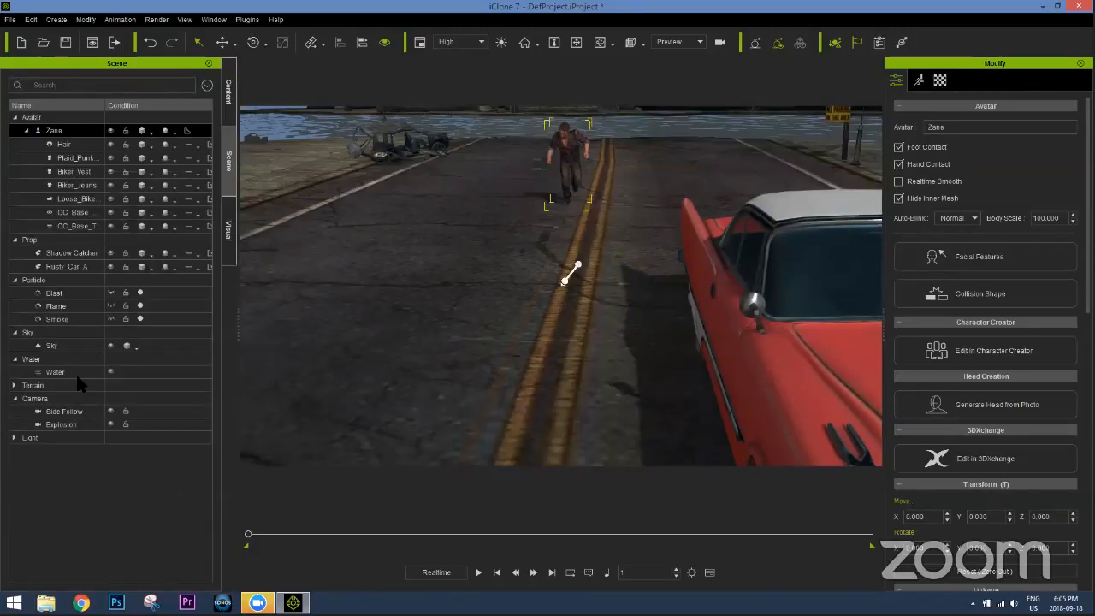
pyautogui.click(55, 292)
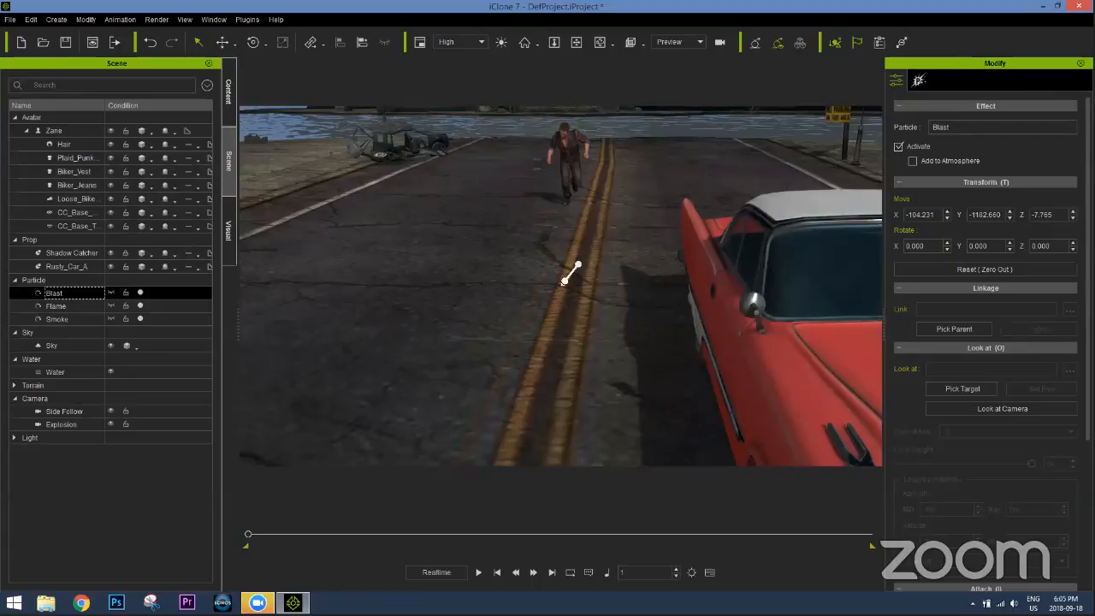
pyautogui.click(919, 79)
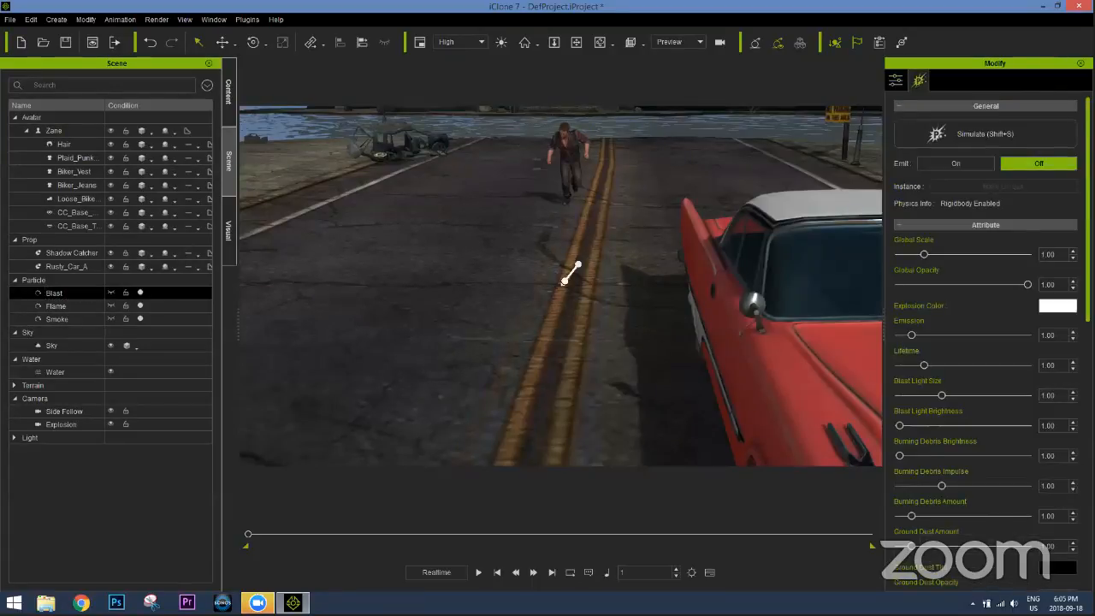
pyautogui.scroll(-10, 1041, 354)
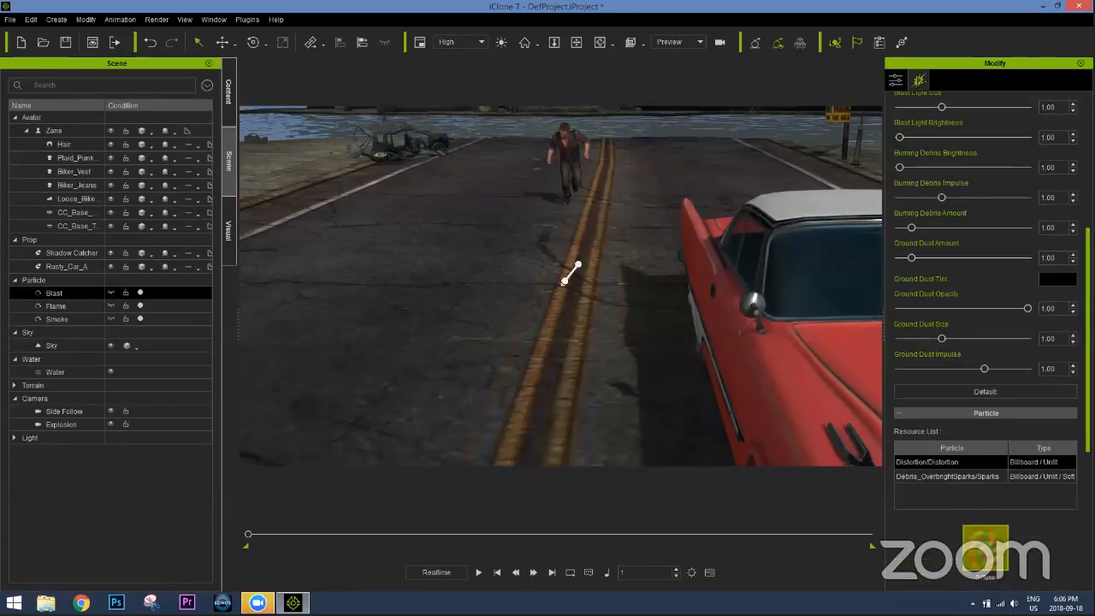
pyautogui.scroll(-2, 1042, 354)
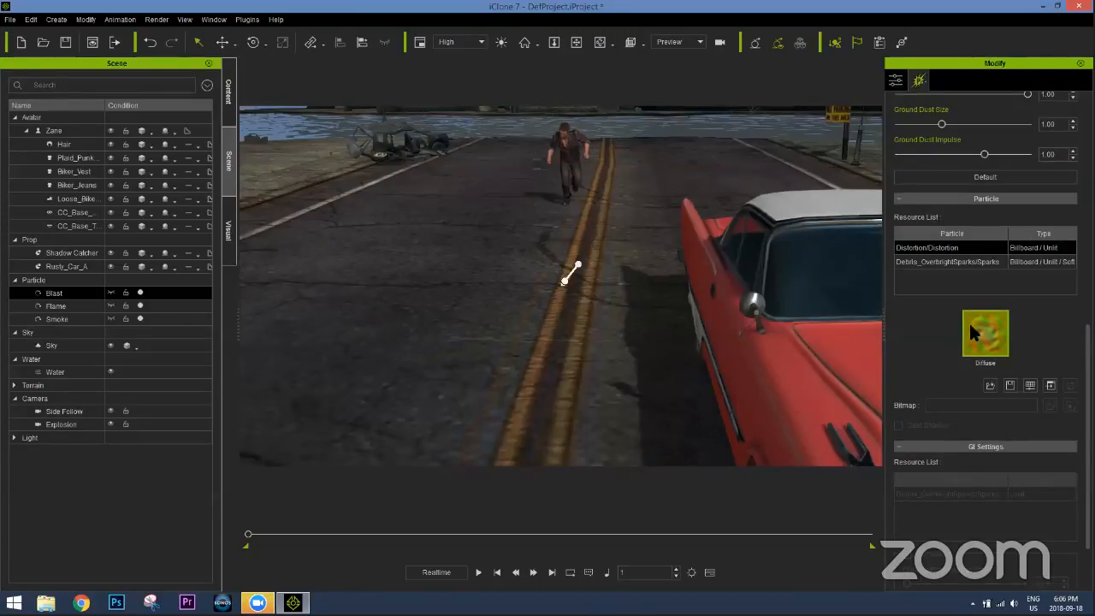
pyautogui.click(959, 263)
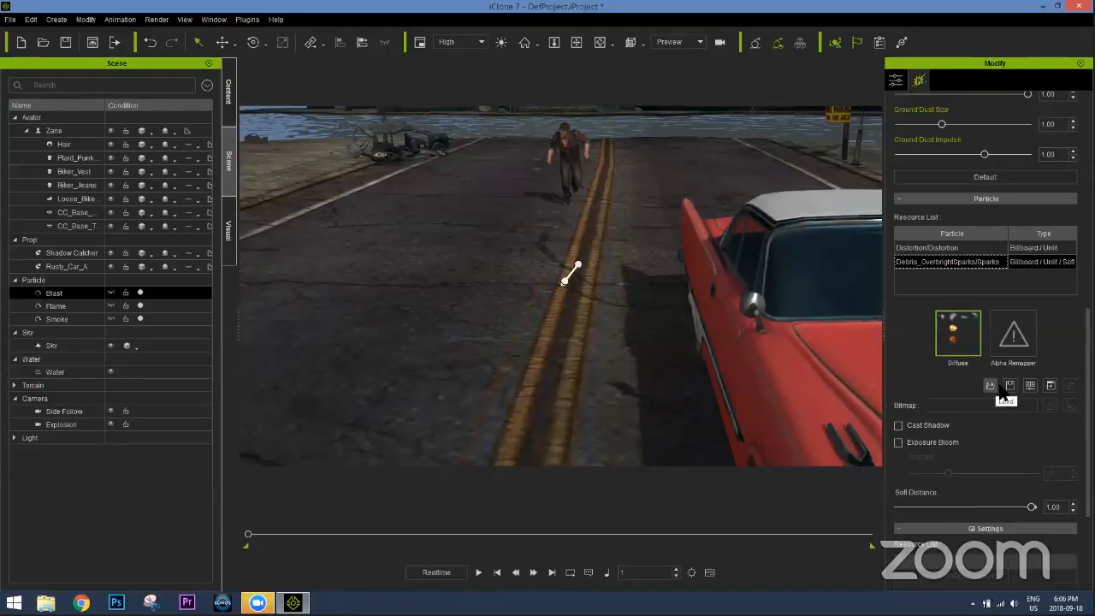
# Open the sparks Diffuse texture in Photoshop to check its image size, and close Photoshop without resizing it
pyautogui.click(1048, 386)
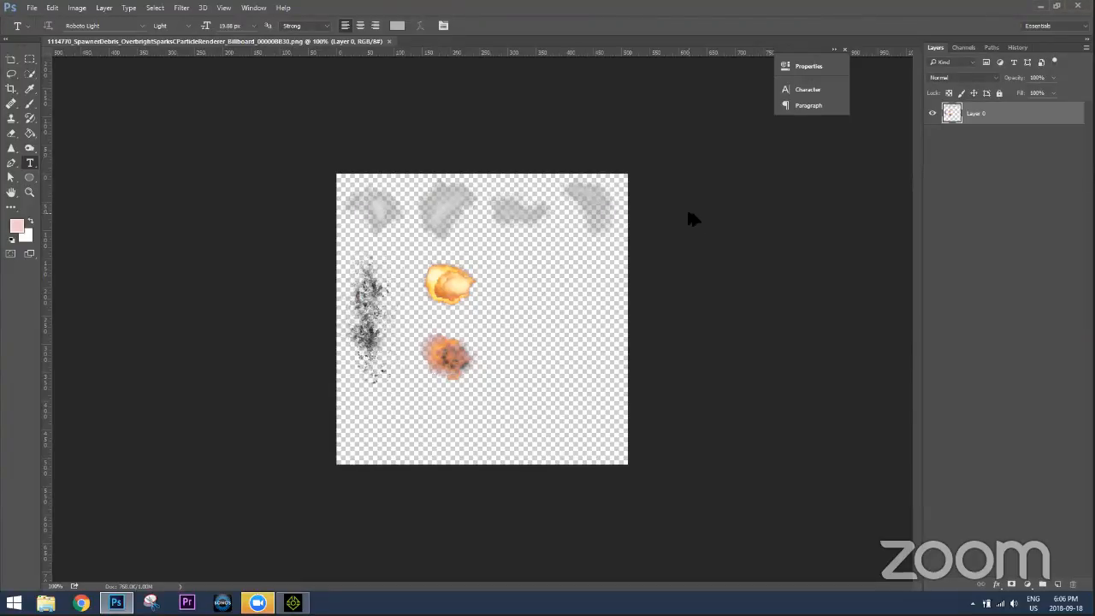
pyautogui.hotkey('ctrl', 'alt', 'i')
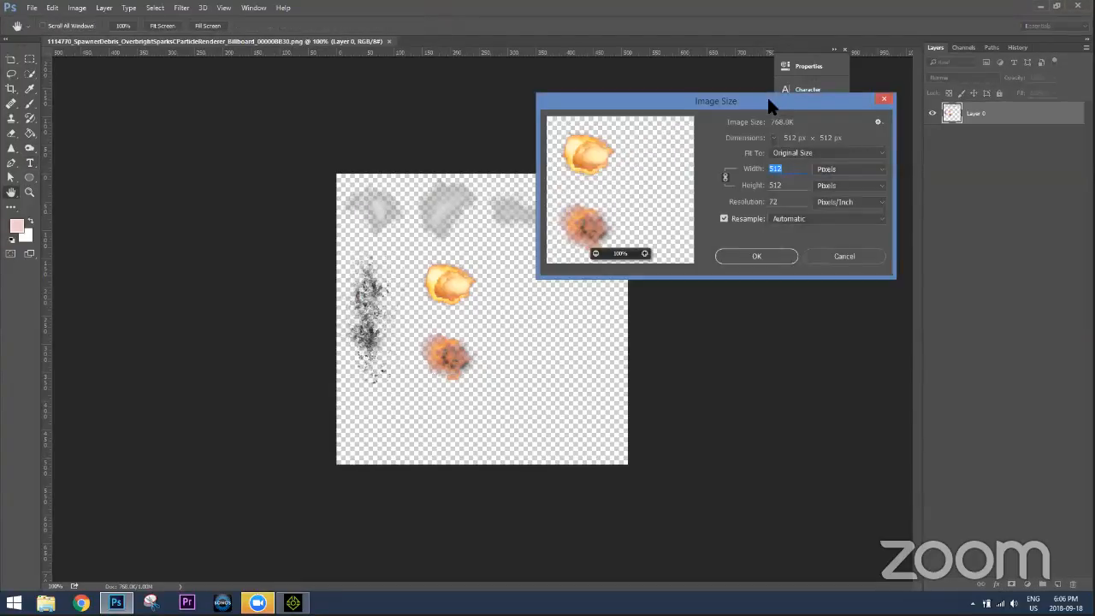
pyautogui.moveTo(769, 101); pyautogui.dragTo(738, 221)
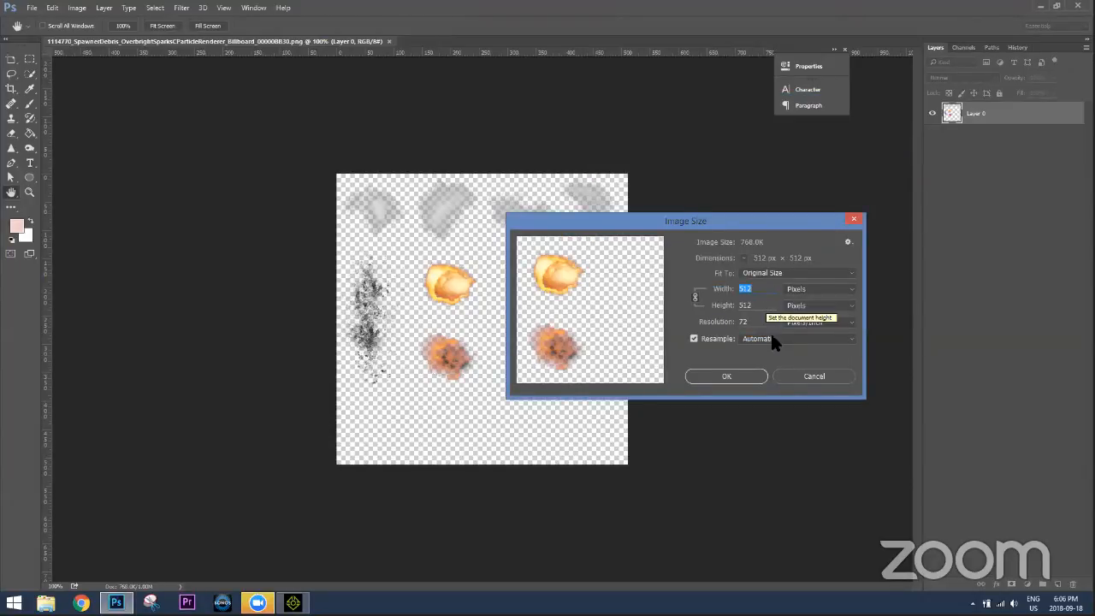
pyautogui.click(809, 377)
pyautogui.press('t')
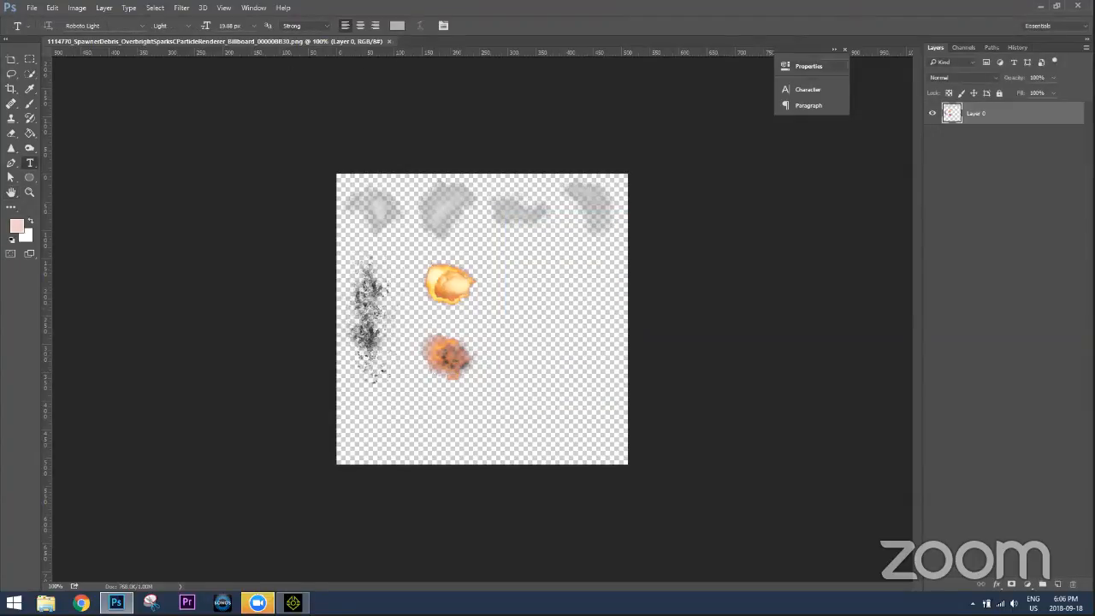
pyautogui.click(1078, 6)
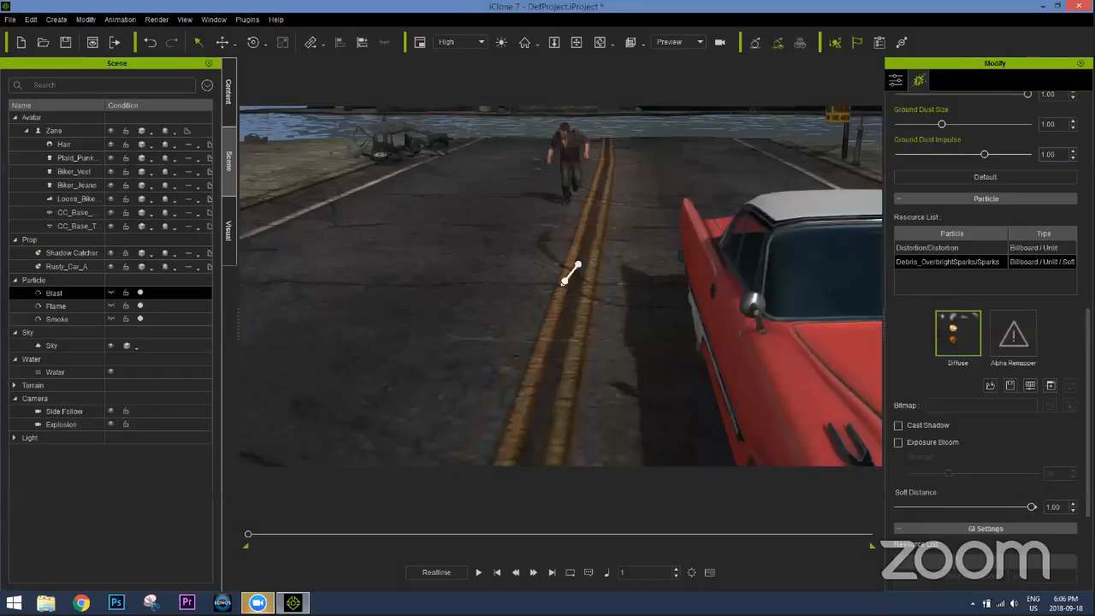
# Review the Blast particle's attribute settings and the Diffuse texture of its Distortion/Distortion resource
pyautogui.moveTo(1087, 343); pyautogui.dragTo(721, 174)
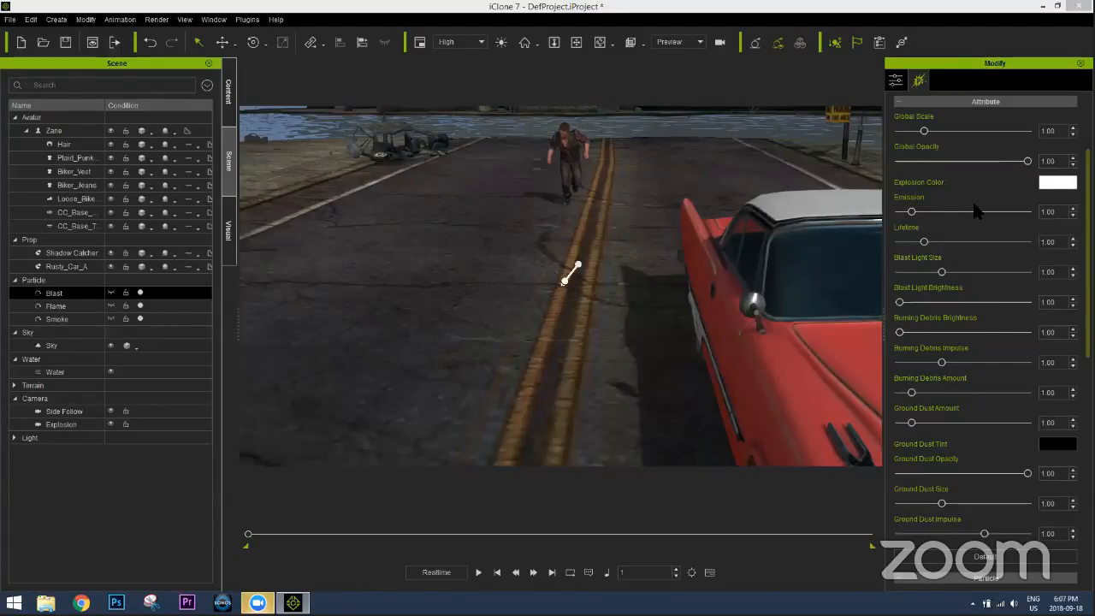
pyautogui.scroll(-5, 982, 306)
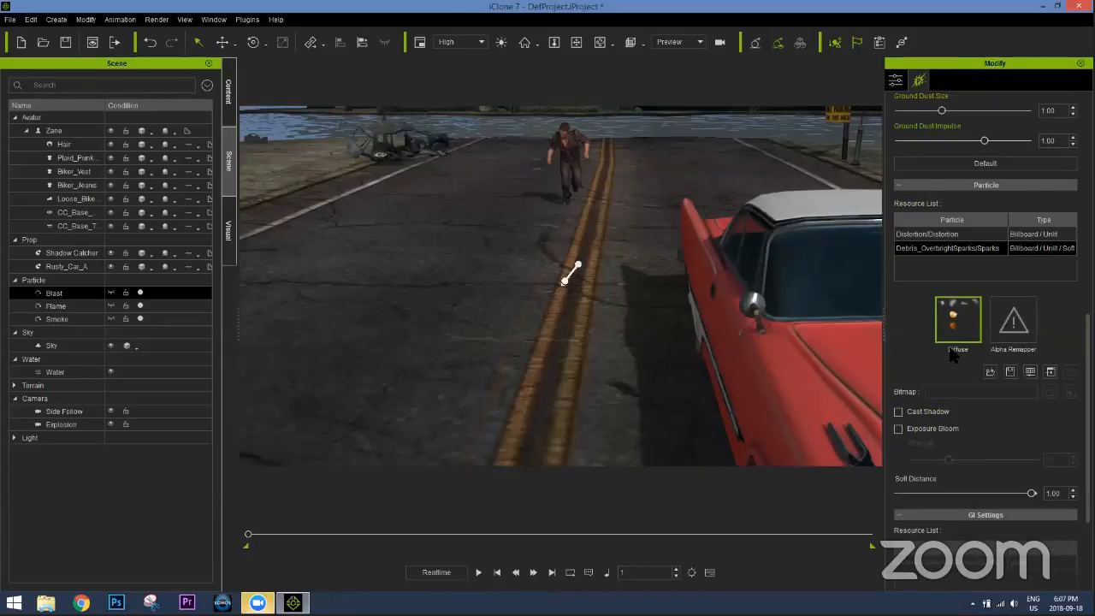
pyautogui.click(932, 234)
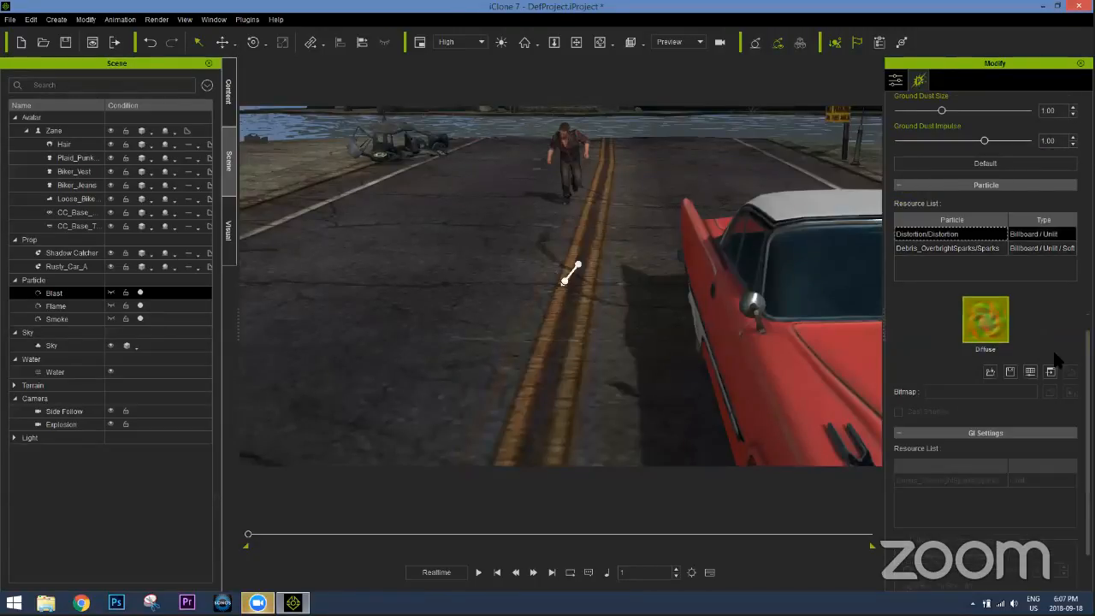
pyautogui.scroll(4, 984, 317)
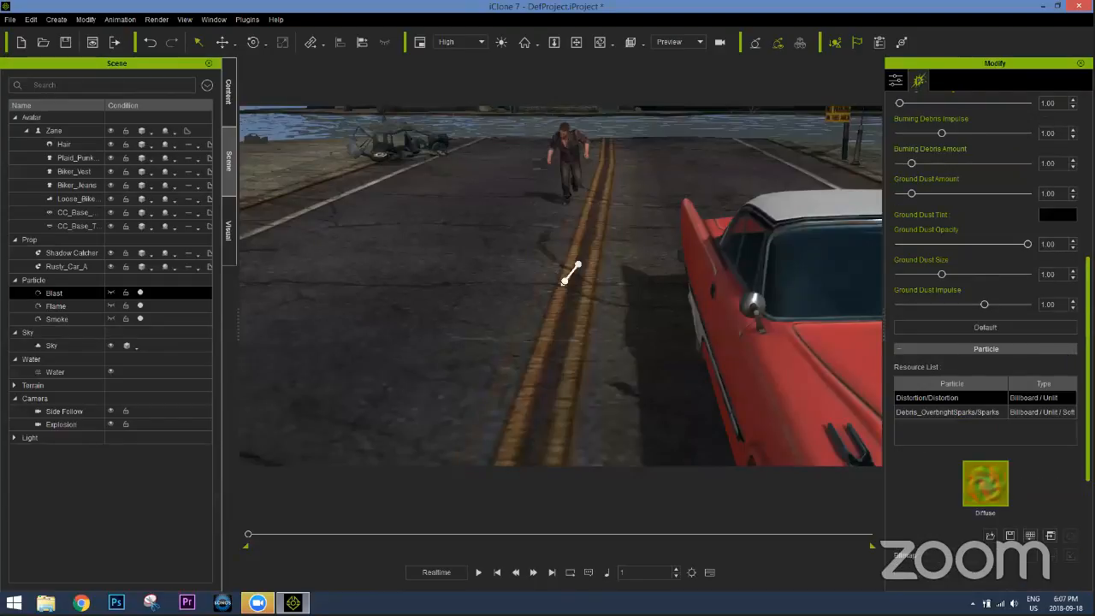
pyautogui.scroll(8, 984, 272)
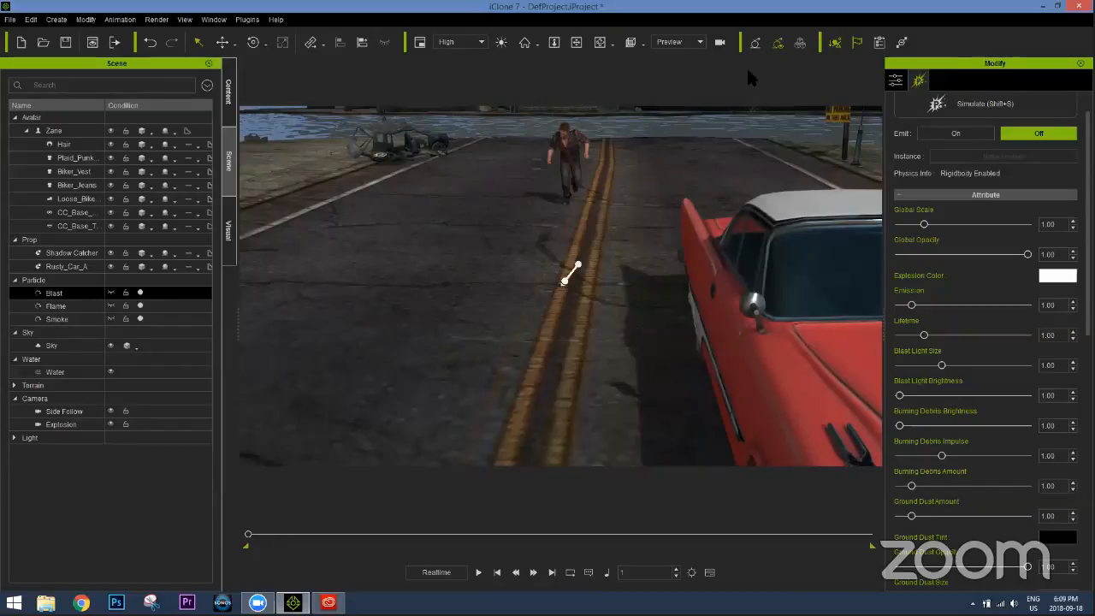
# Select the avatar's Biker_Jeans, open the color adjustment for its Base Color texture, and set the hue to 60
pyautogui.click(580, 177)
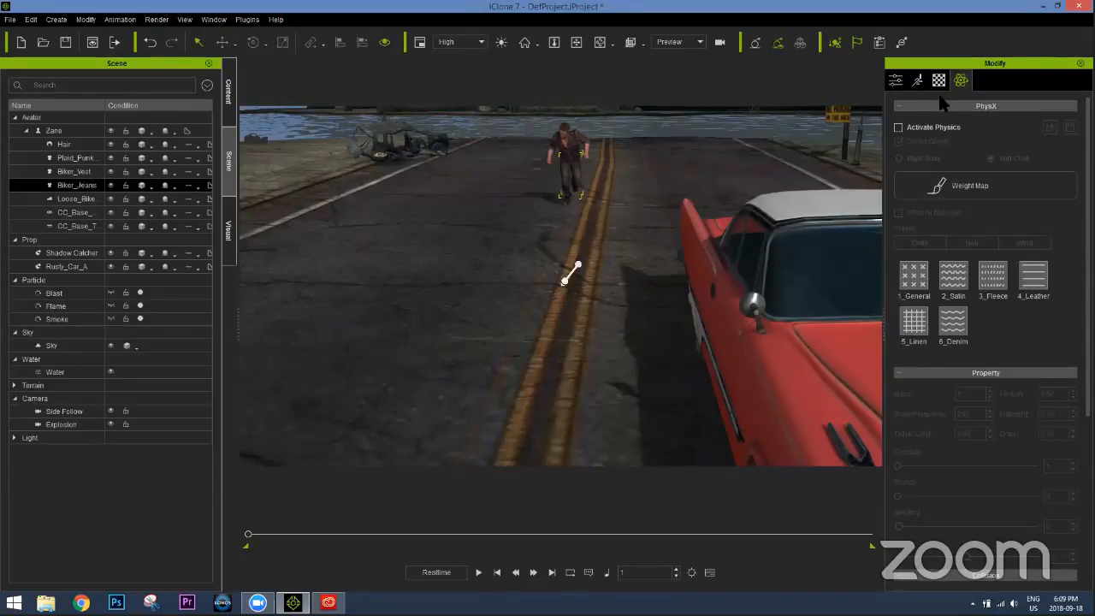
pyautogui.press('n')
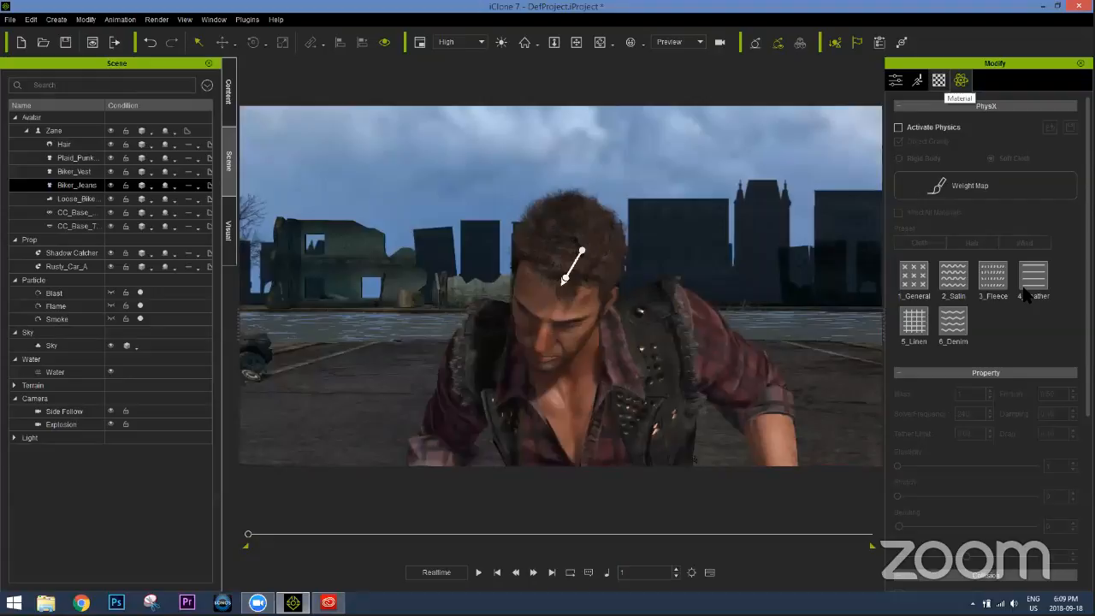
pyautogui.click(939, 81)
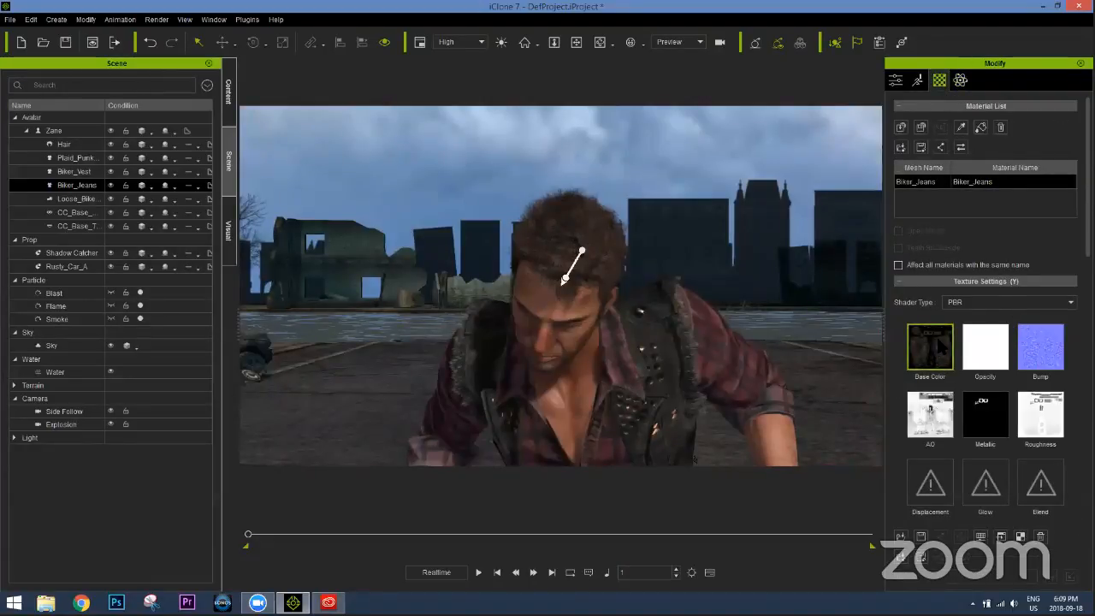
pyautogui.scroll(-2, 986, 438)
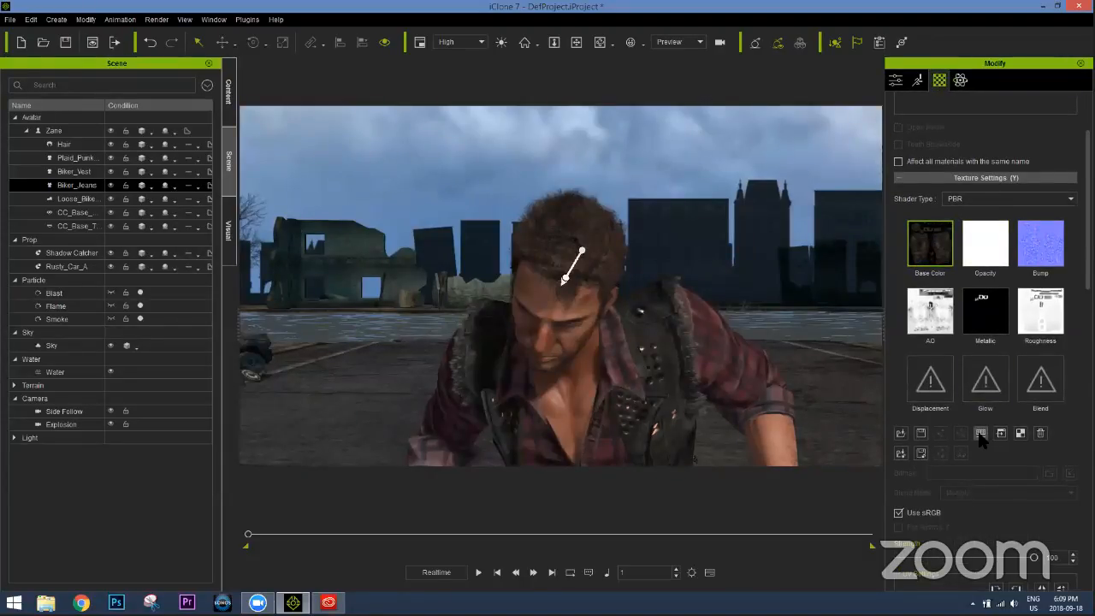
pyautogui.moveTo(555, 107); pyautogui.dragTo(409, 99)
pyautogui.moveTo(168, 336); pyautogui.dragTo(204, 337)
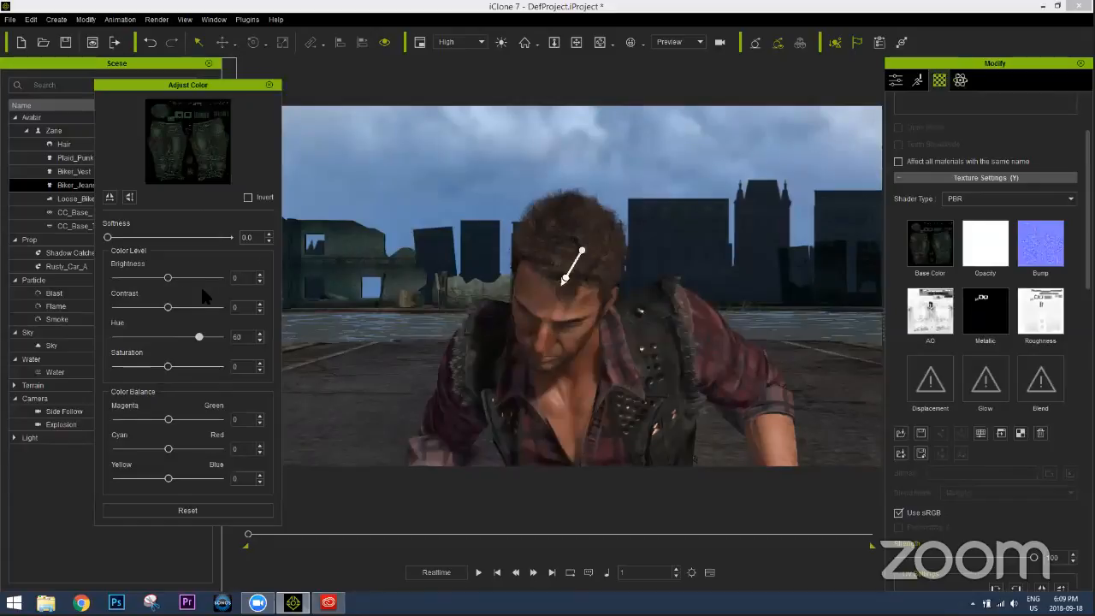
# Try a brightness of 48 on the jeans' Base Color texture, and settle on a brightness of 6
pyautogui.moveTo(169, 279); pyautogui.dragTo(190, 282)
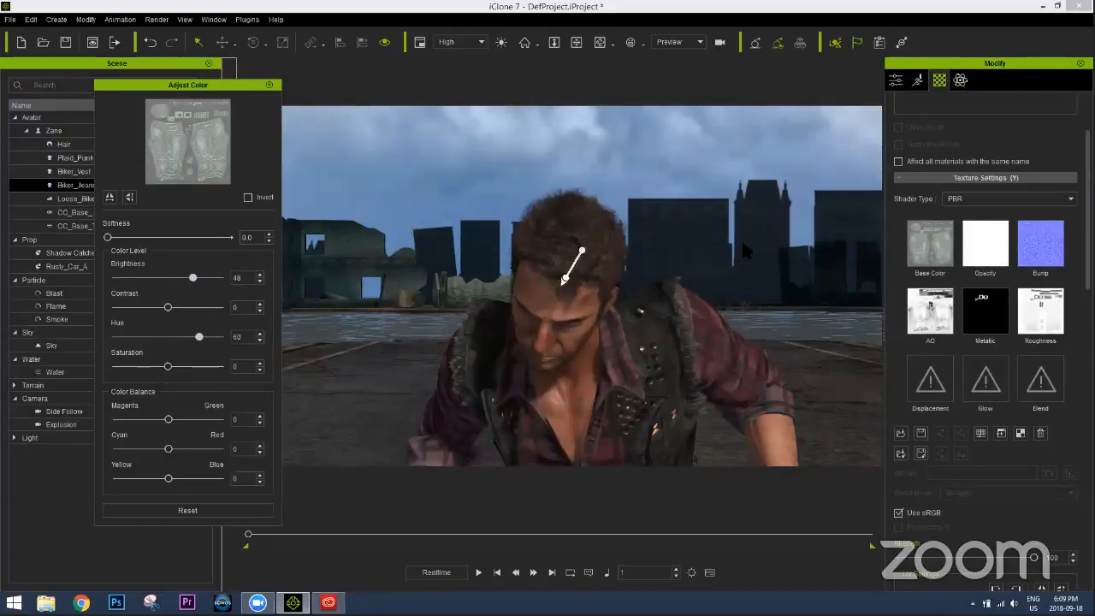
pyautogui.moveTo(648, 380); pyautogui.dragTo(633, 188, button='middle')
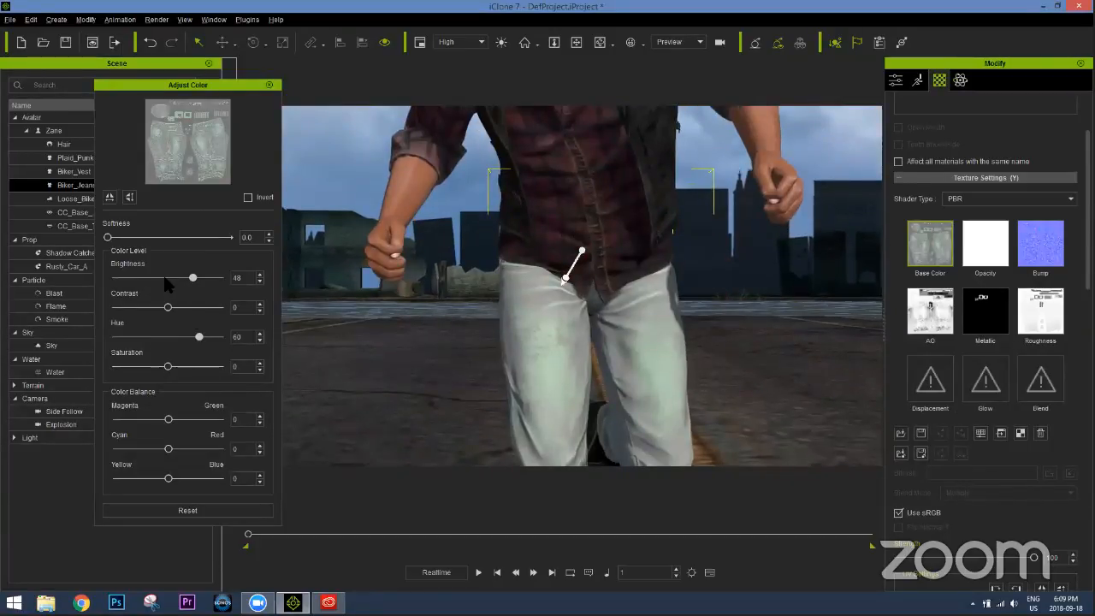
pyautogui.click(167, 279)
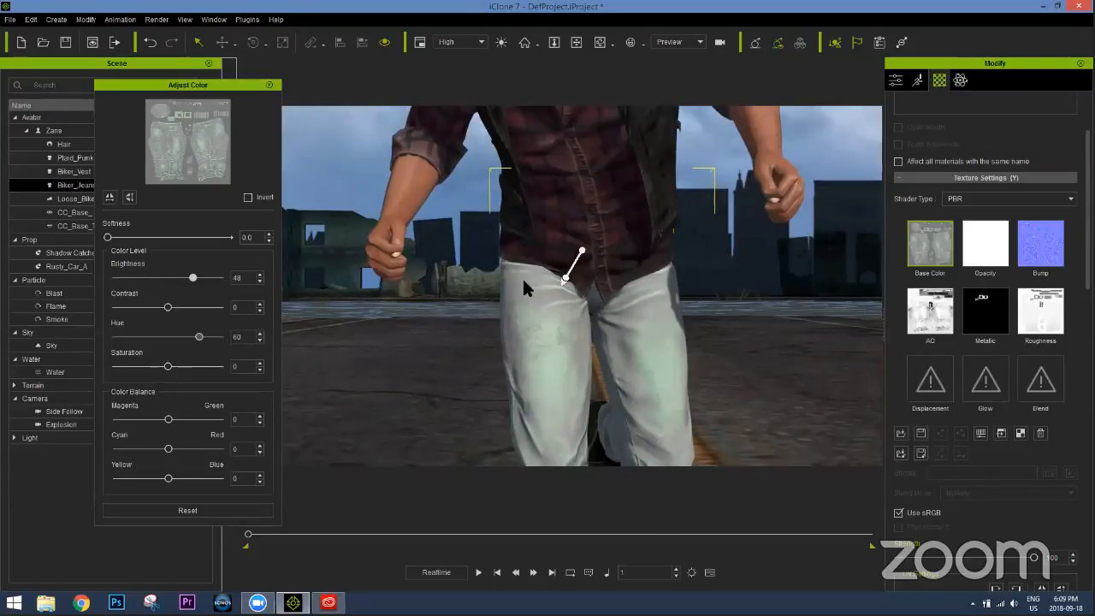
pyautogui.moveTo(580, 332); pyautogui.dragTo(583, 413, button='middle')
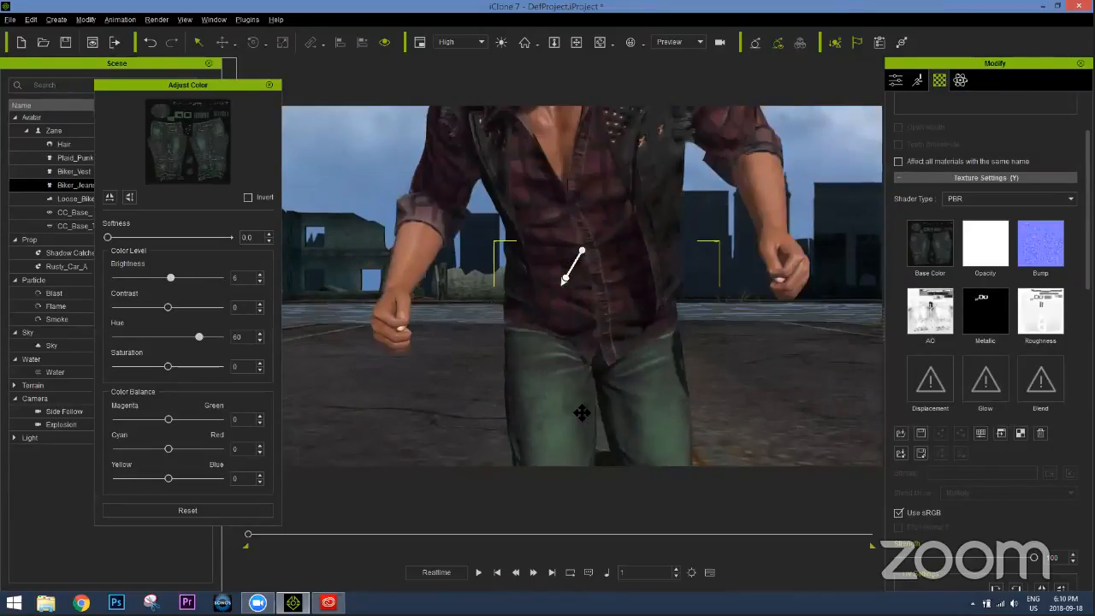
# Select the avatar's hair and its Fohawk_Hair material for color adjustment
pyautogui.moveTo(571, 184); pyautogui.dragTo(560, 407, button='middle')
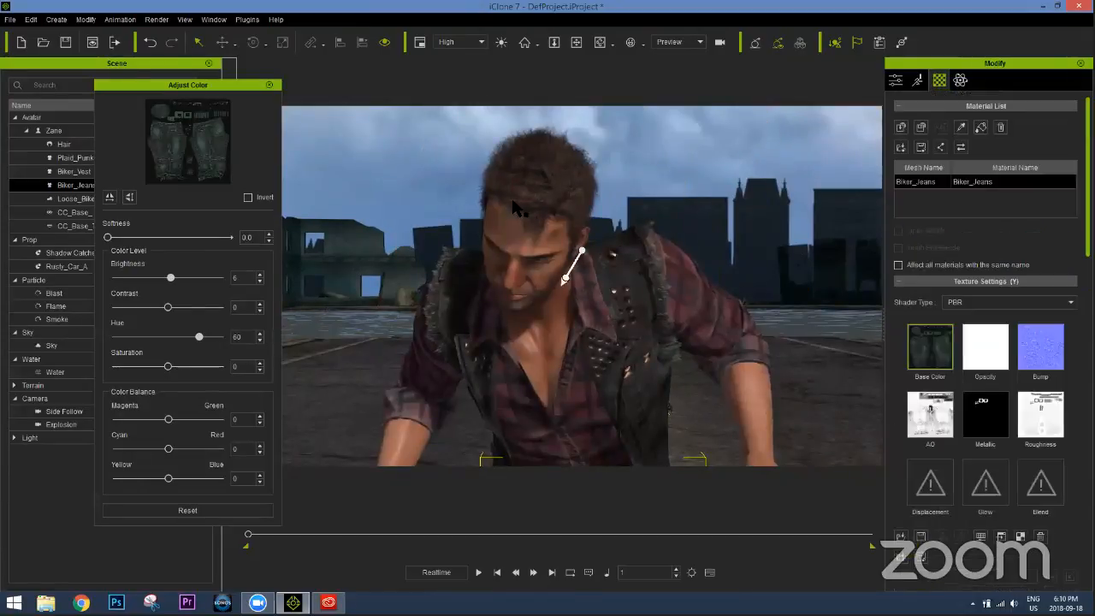
pyautogui.click(530, 178)
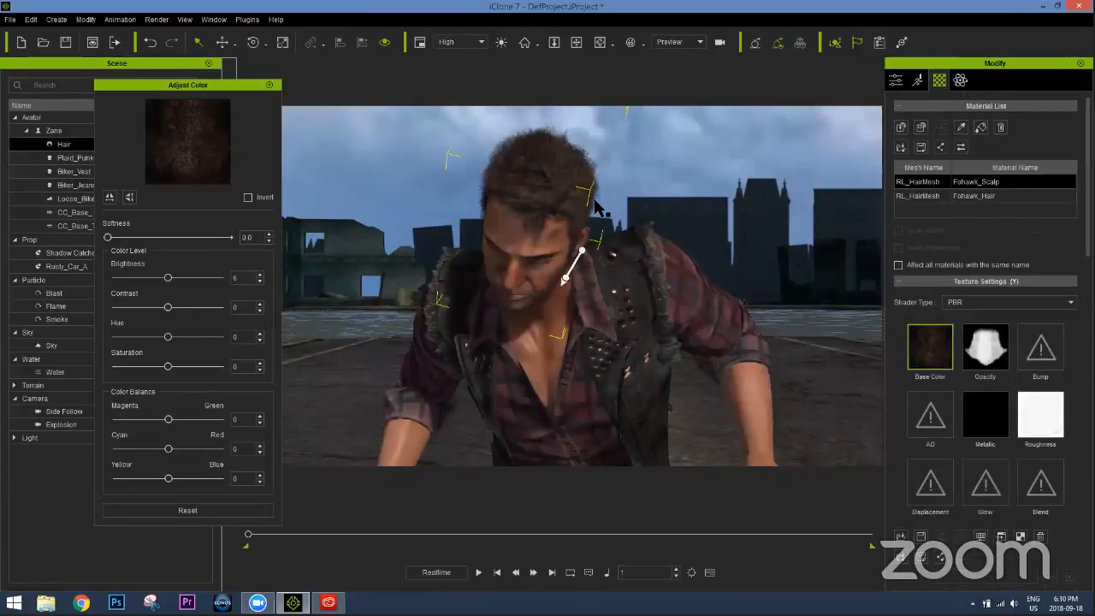
pyautogui.click(973, 195)
pyautogui.click(976, 185)
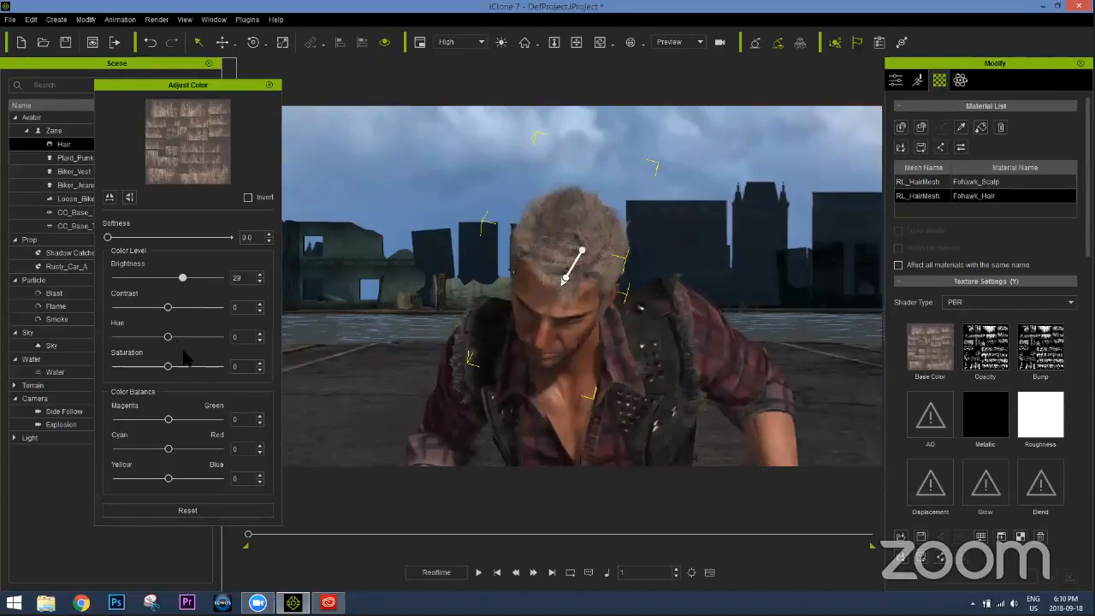
# Try a blond tint on the hair texture with hue 12, saturation 92 and brightness 53
pyautogui.moveTo(168, 336)
pyautogui.mouseDown()
pyautogui.moveTo(216, 336)
pyautogui.moveTo(95, 336)
pyautogui.moveTo(174, 336)
pyautogui.mouseUp()
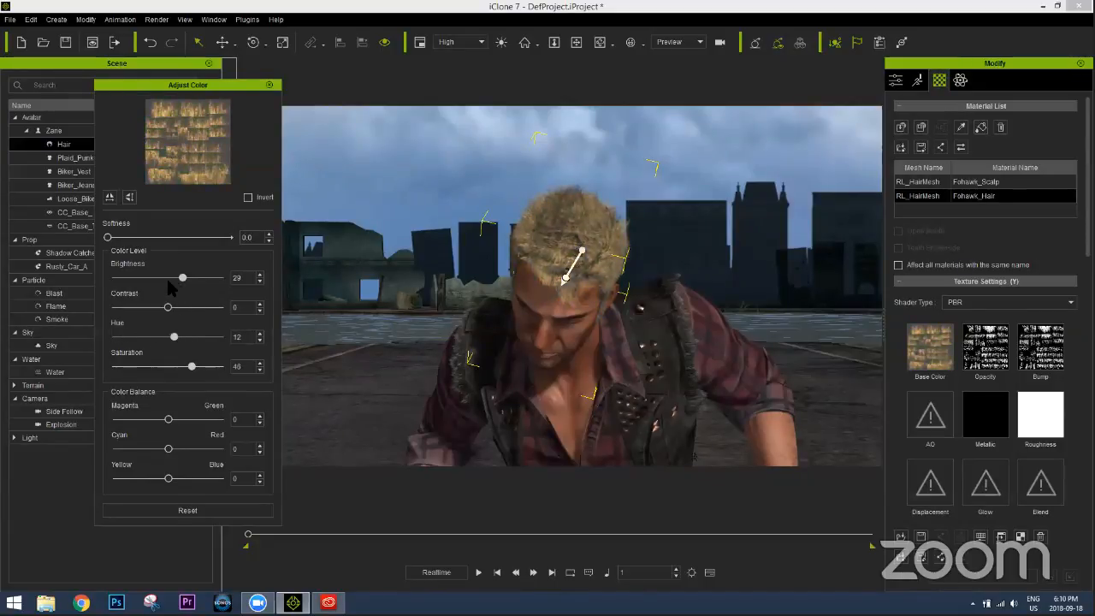
pyautogui.click(194, 278)
pyautogui.moveTo(193, 366); pyautogui.dragTo(216, 366)
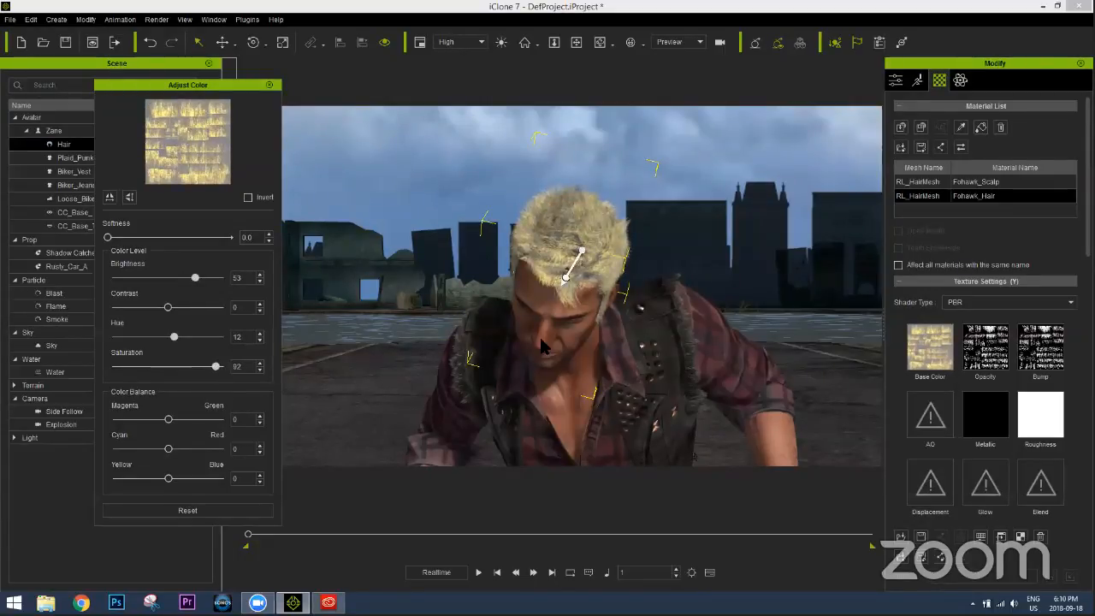
pyautogui.moveTo(442, 335); pyautogui.dragTo(319, 323, button='right')
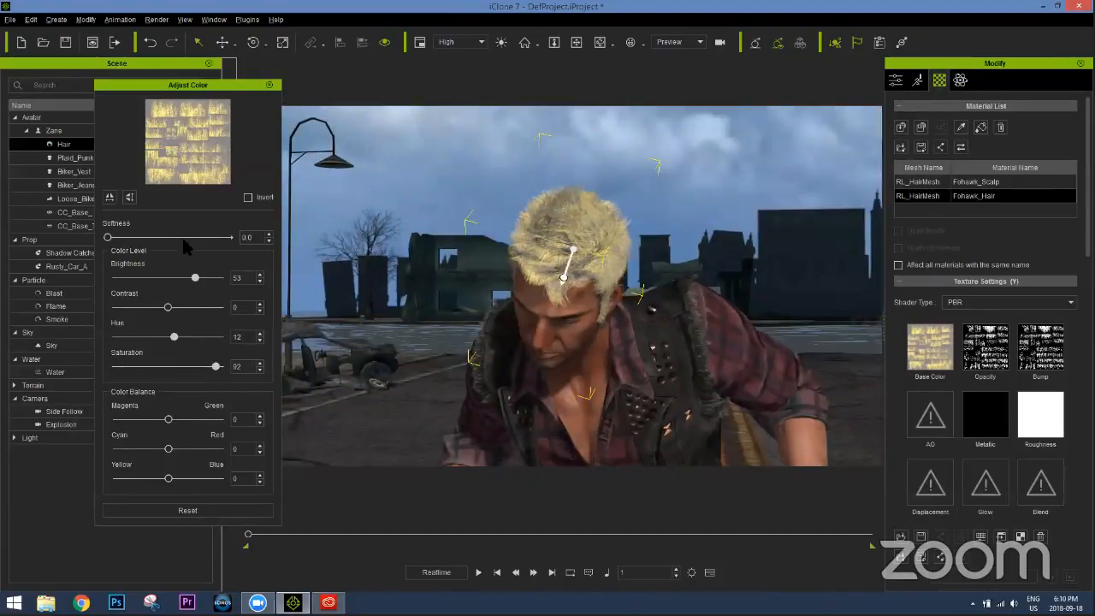
# Reset the hair texture's hue and saturation to 0, set its brightness to -24, and close the color adjustment
pyautogui.doubleClick(118, 324)
pyautogui.doubleClick(127, 352)
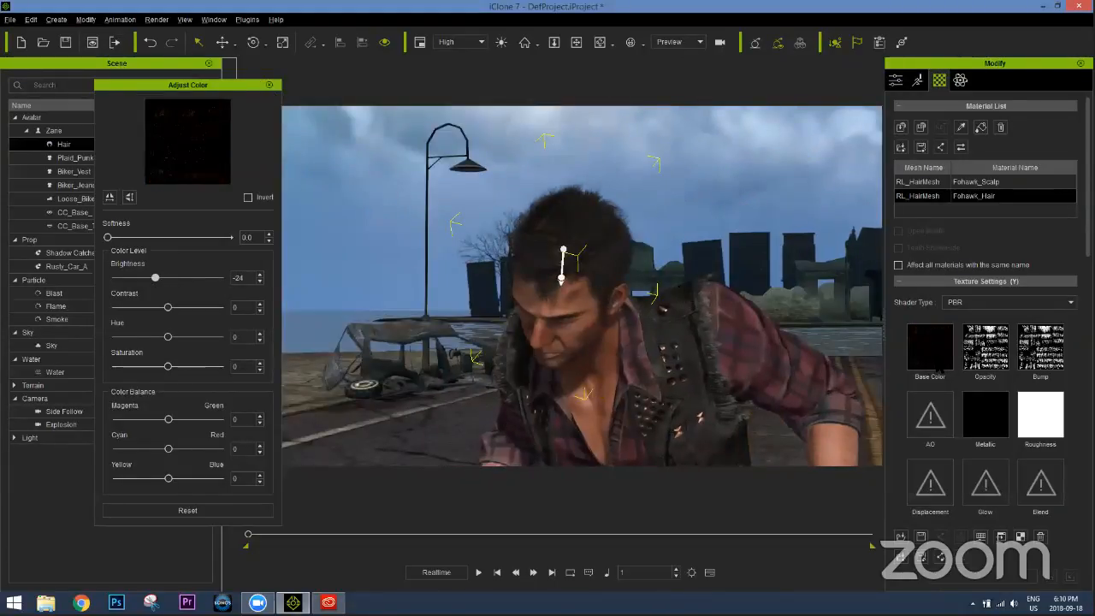
pyautogui.click(269, 85)
pyautogui.scroll(-5, 985, 342)
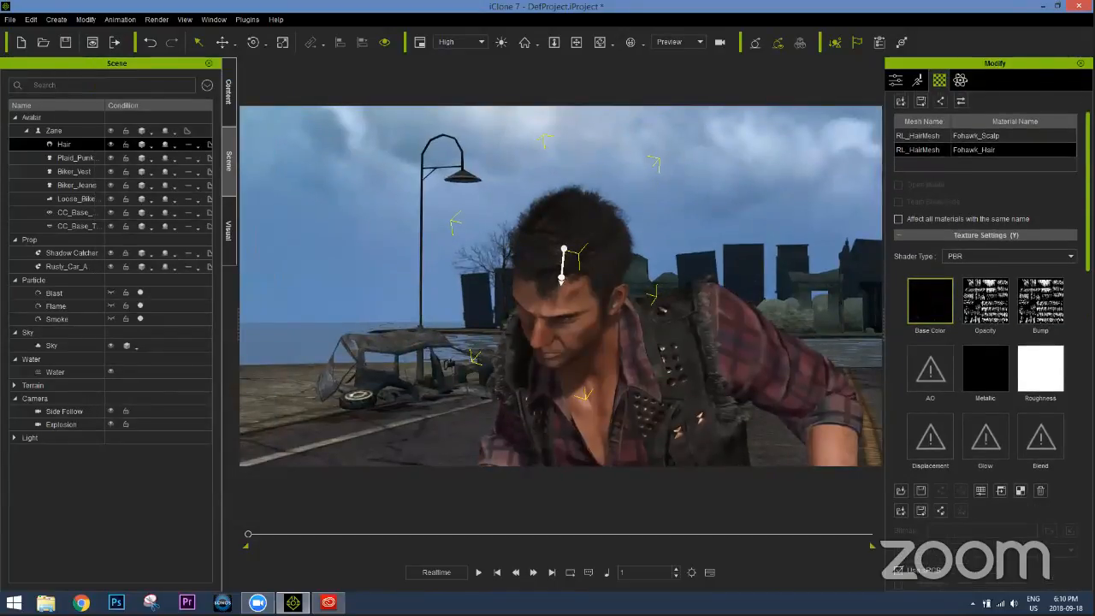
pyautogui.scroll(2, 985, 257)
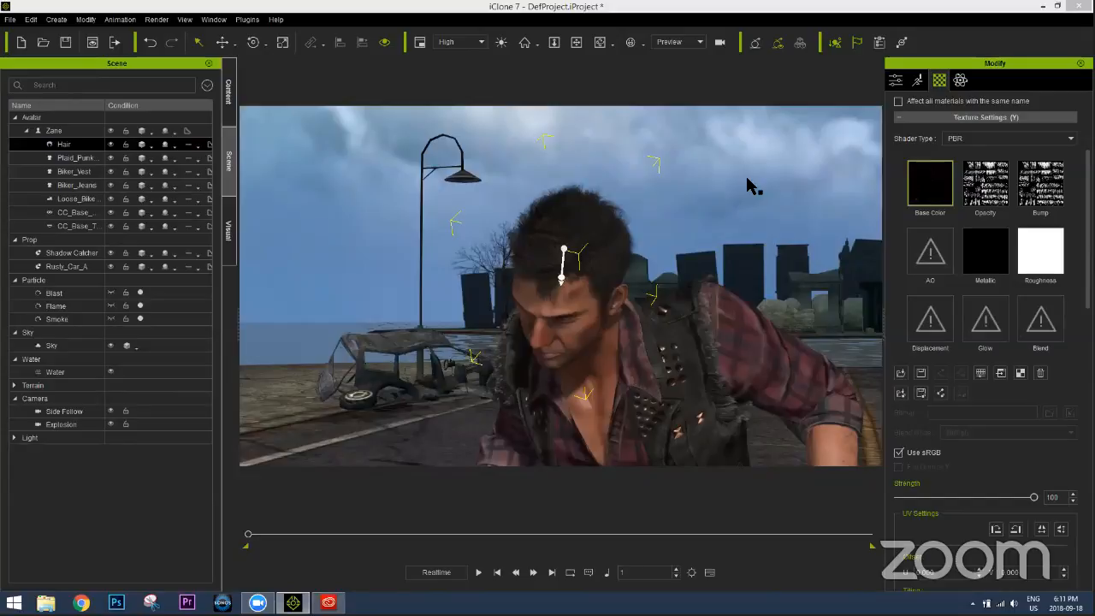
# Open the iClone 7 online manual in the browser and expand its Keyboard Shortcuts Table section
pyautogui.click(275, 19)
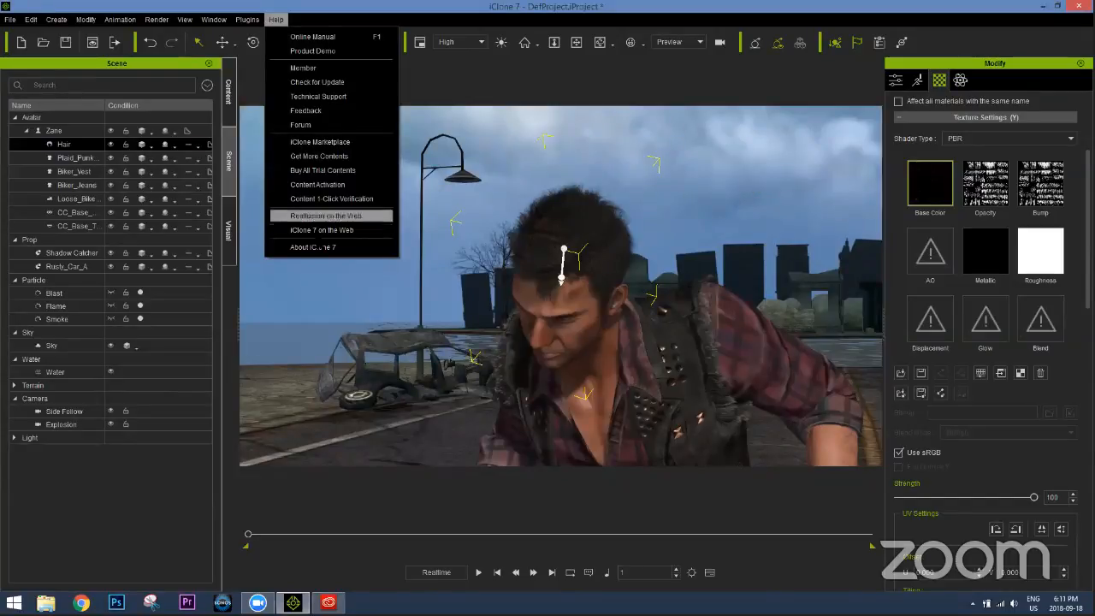
pyautogui.click(314, 38)
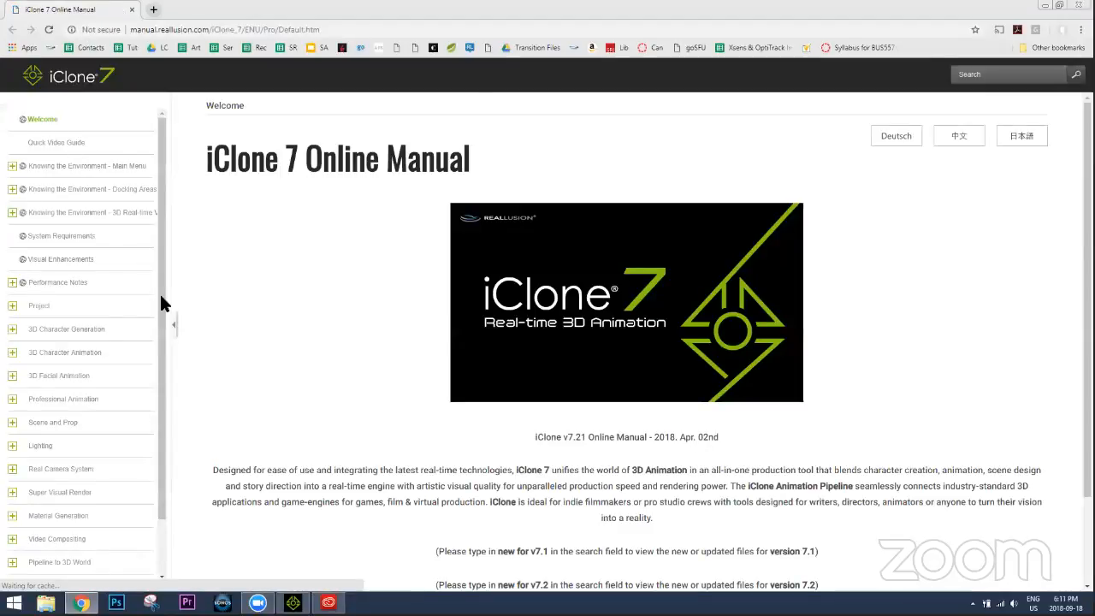
pyautogui.scroll(-2, 56, 502)
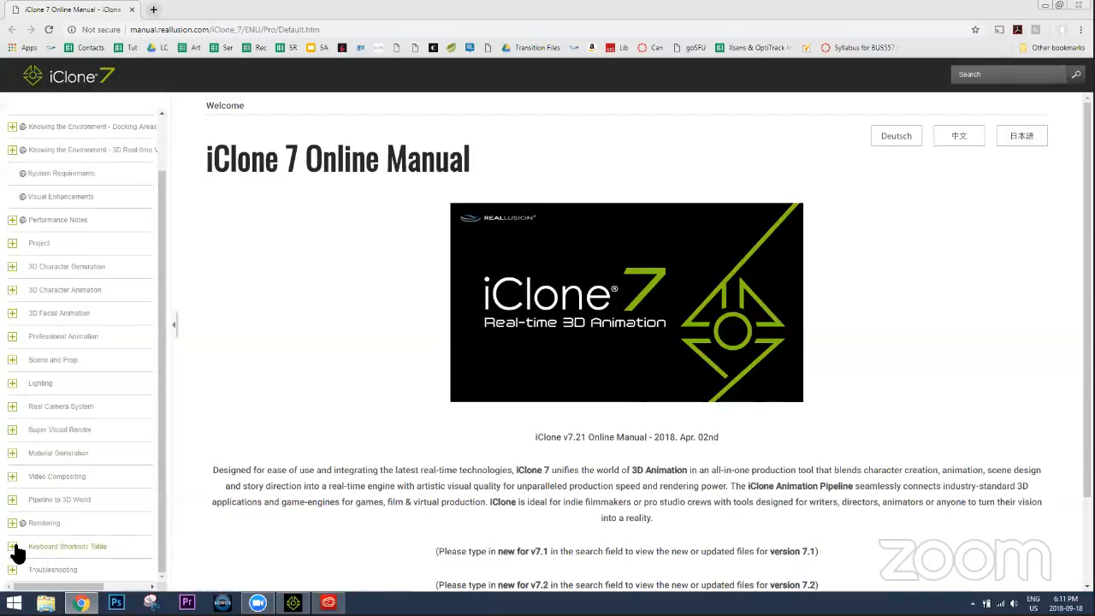
pyautogui.click(13, 546)
pyautogui.scroll(-2, 94, 483)
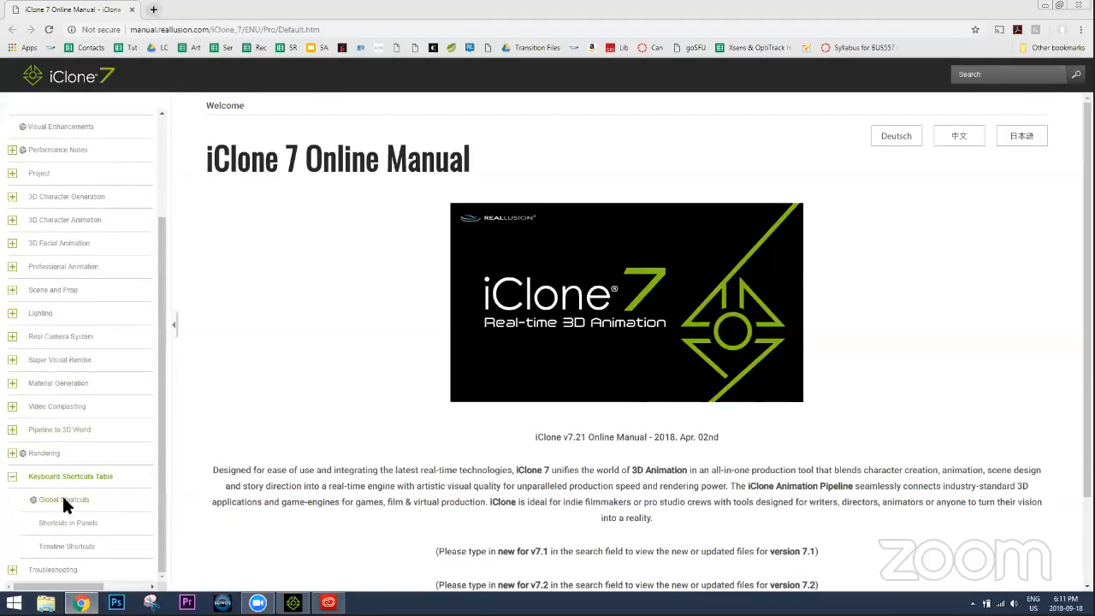
# Look through the manual's Global Shortcuts and Timeline Shortcuts pages, returning to Global Shortcuts
pyautogui.click(71, 505)
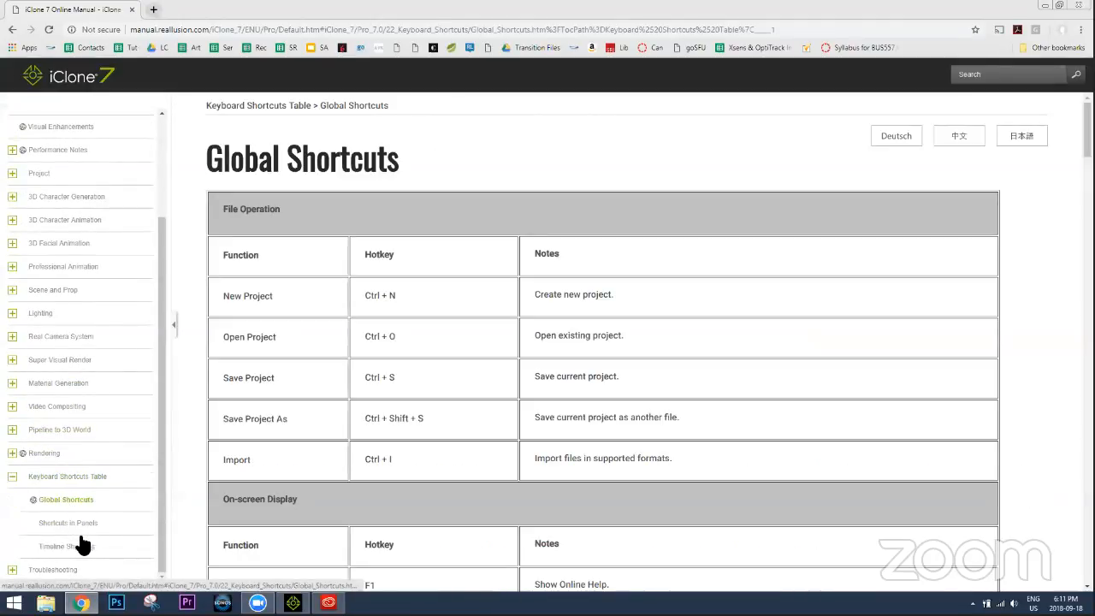
pyautogui.click(85, 522)
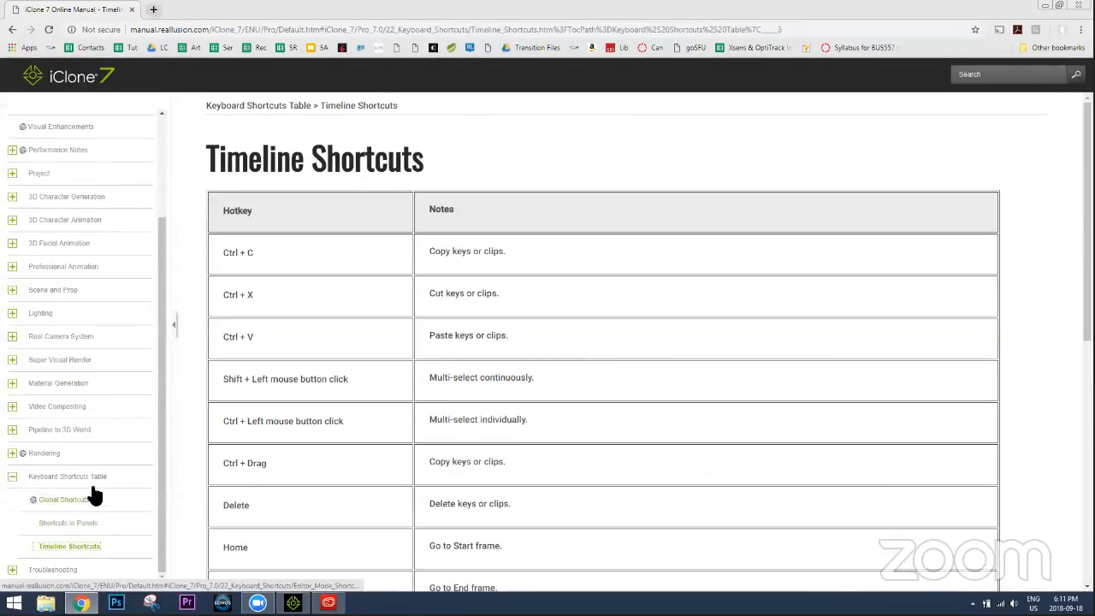
pyautogui.click(89, 499)
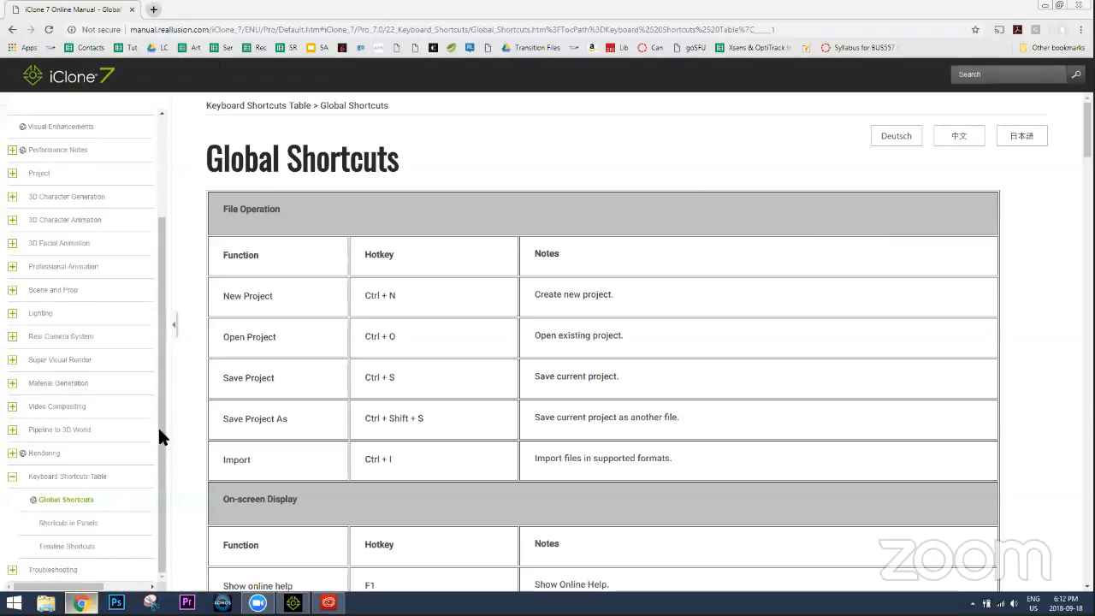
# Open YouTube in a new browser tab and search for "iclone camera"
pyautogui.click(153, 10)
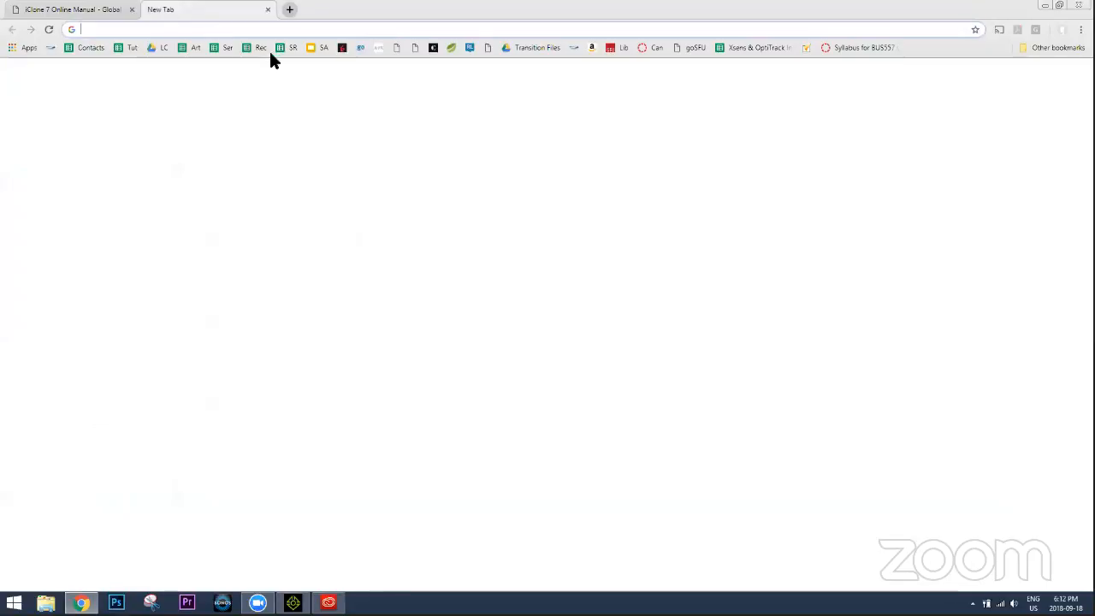
pyautogui.write('youtube.com')
pyautogui.press('Return')
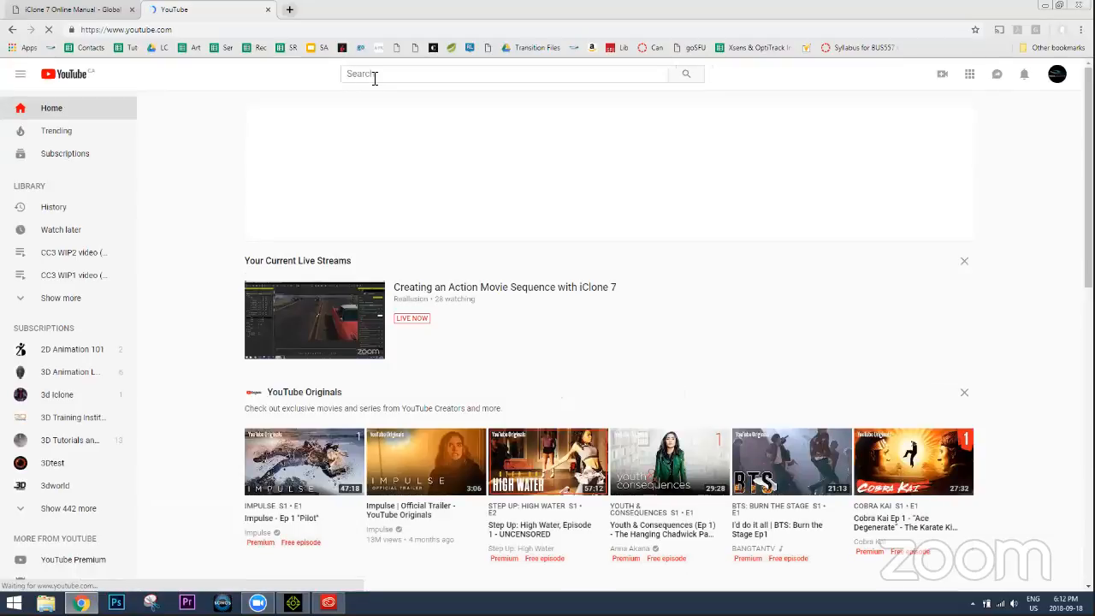
pyautogui.click(375, 75)
pyautogui.write('iclone camera mo')
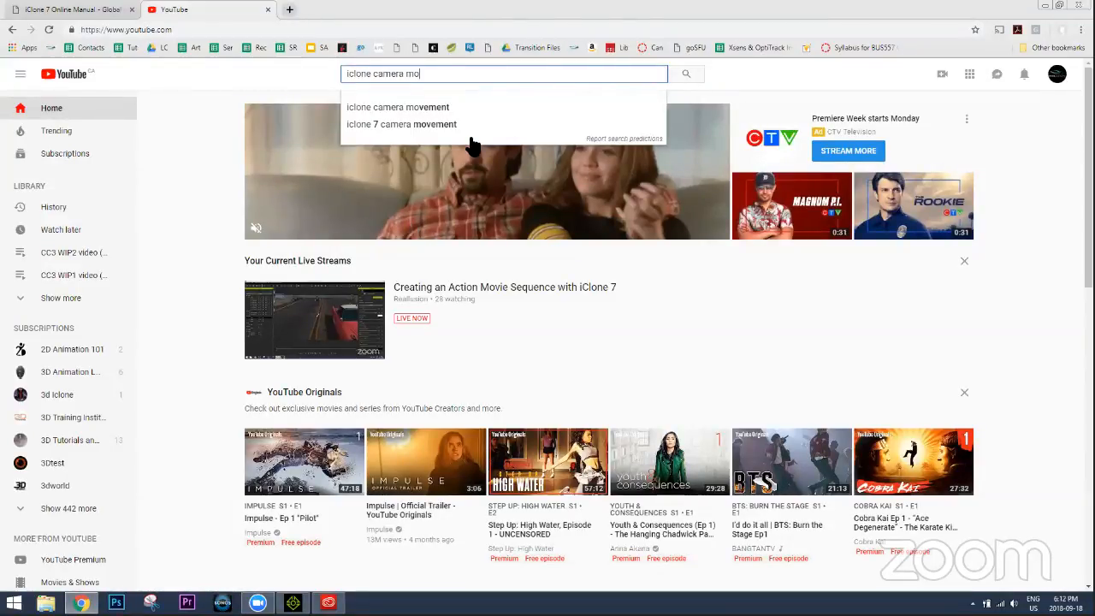
pyautogui.press('BackSpace')
pyautogui.press('BackSpace')
pyautogui.press('Return')
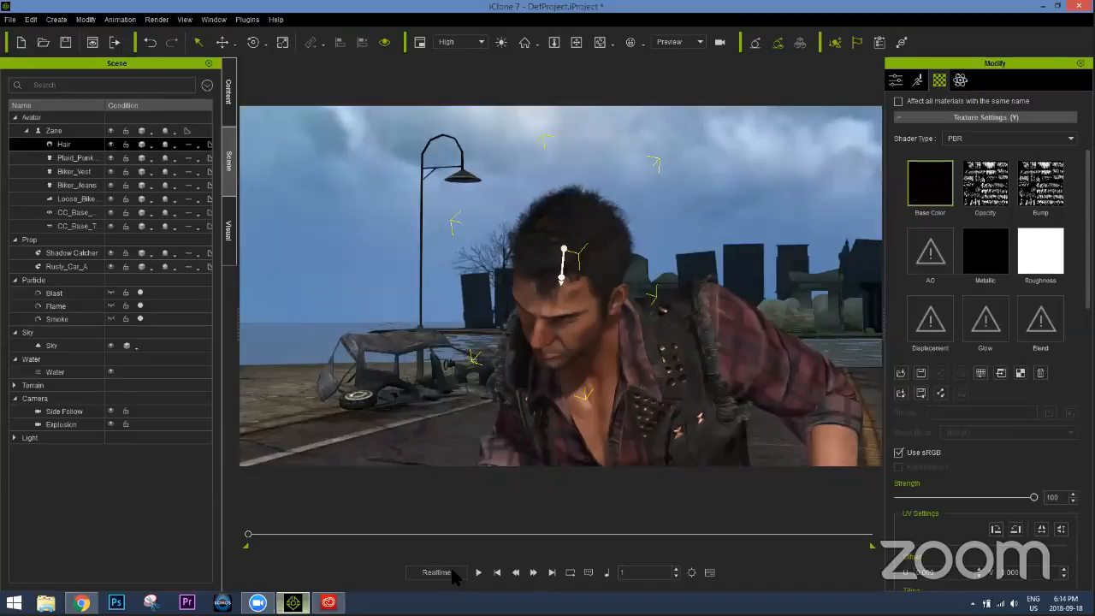
# Switch back to iClone and set the playback mode to By Frame
pyautogui.click(456, 577)
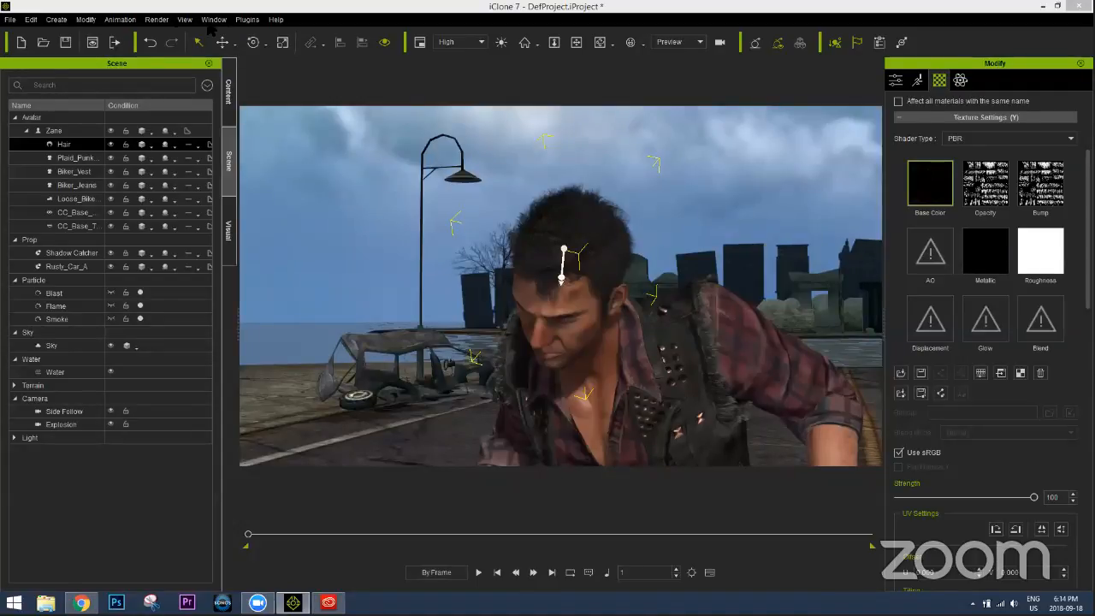
# Enable Stereo Vision Output in the video render settings, using the Anaglyph (Red / Cyan) mode
pyautogui.click(157, 19)
pyautogui.click(193, 51)
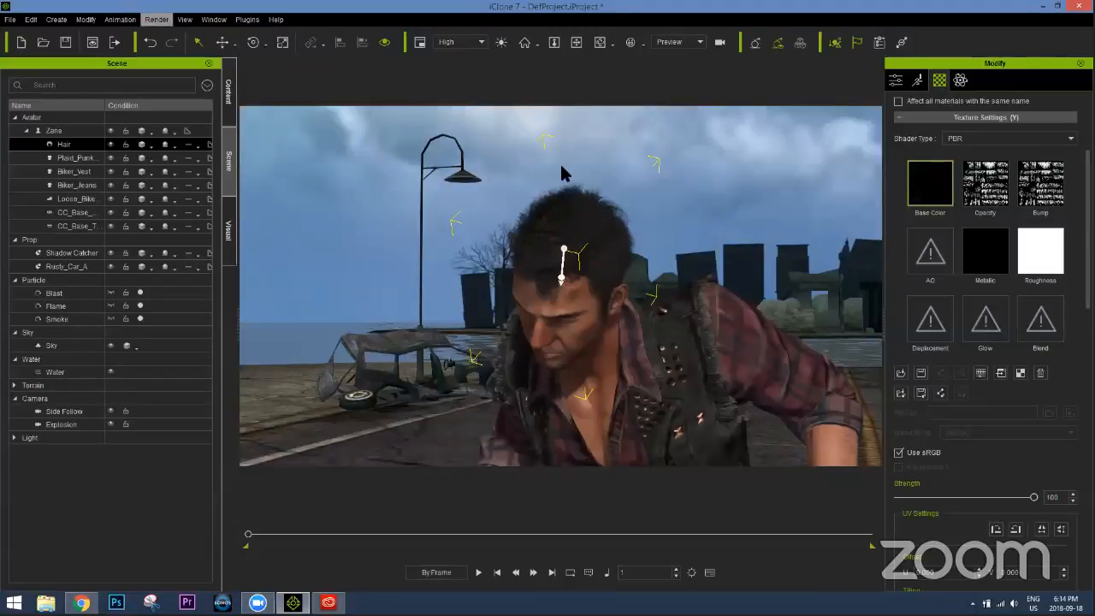
pyautogui.moveTo(567, 152); pyautogui.dragTo(690, 151)
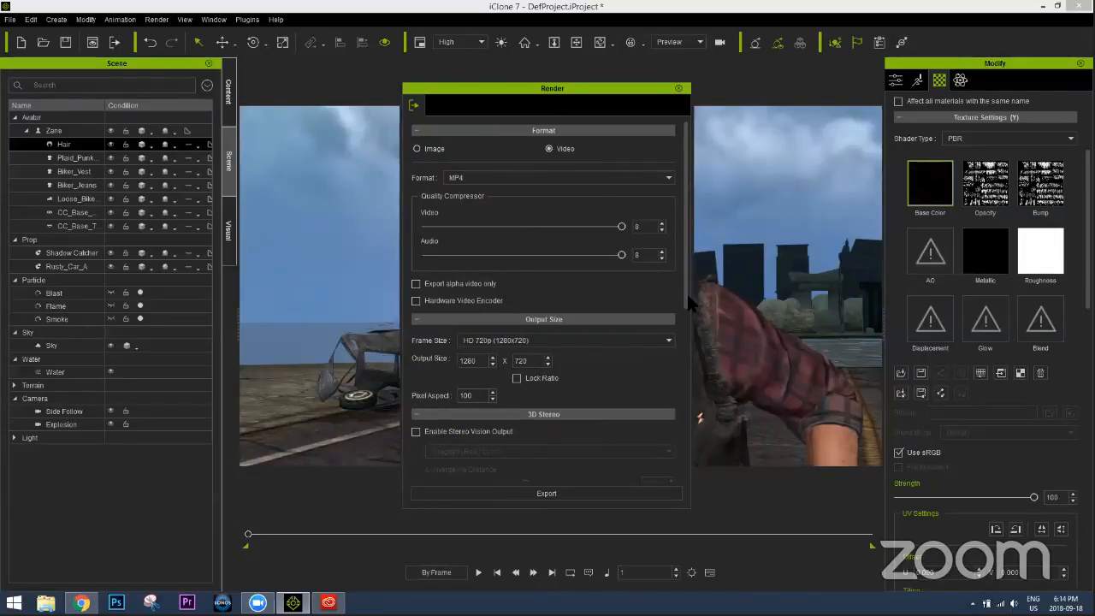
pyautogui.click(417, 432)
pyautogui.scroll(-3, 505, 370)
pyautogui.click(511, 342)
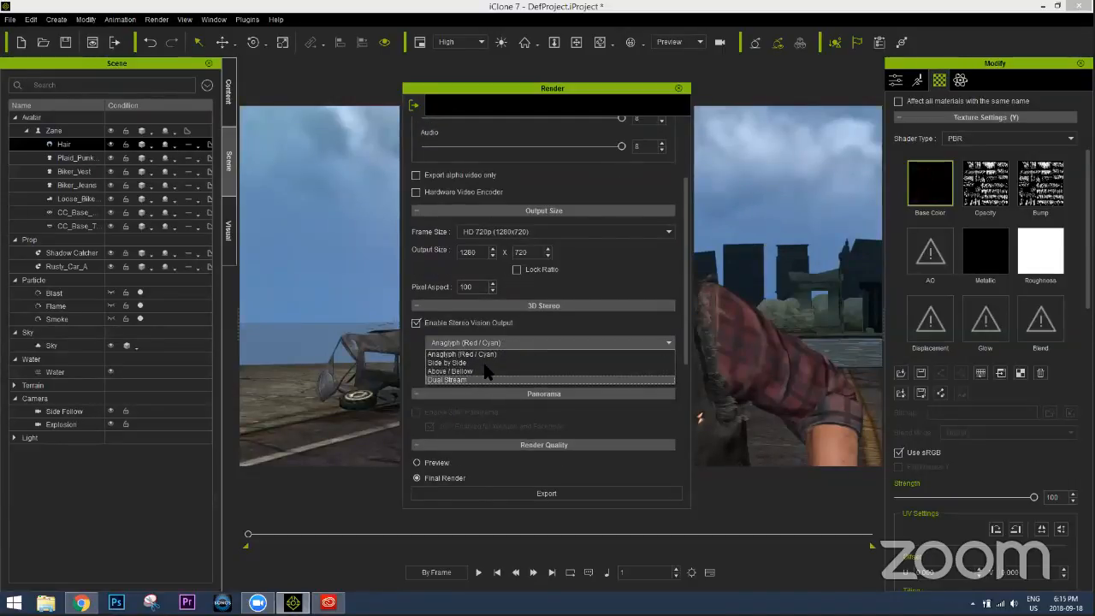
pyautogui.click(501, 341)
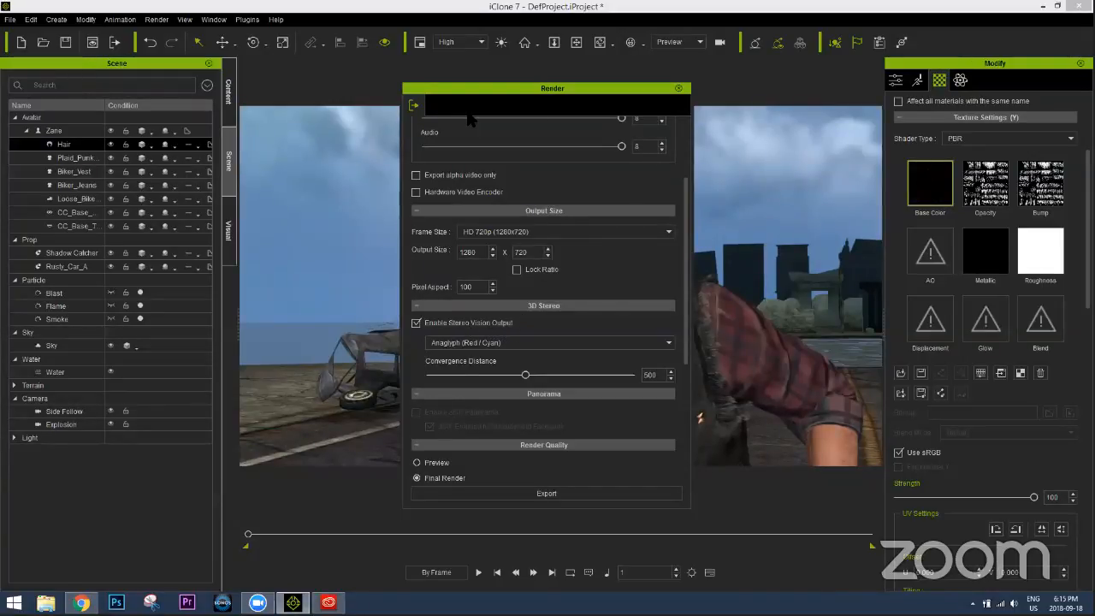
pyautogui.moveTo(538, 92); pyautogui.dragTo(598, 129)
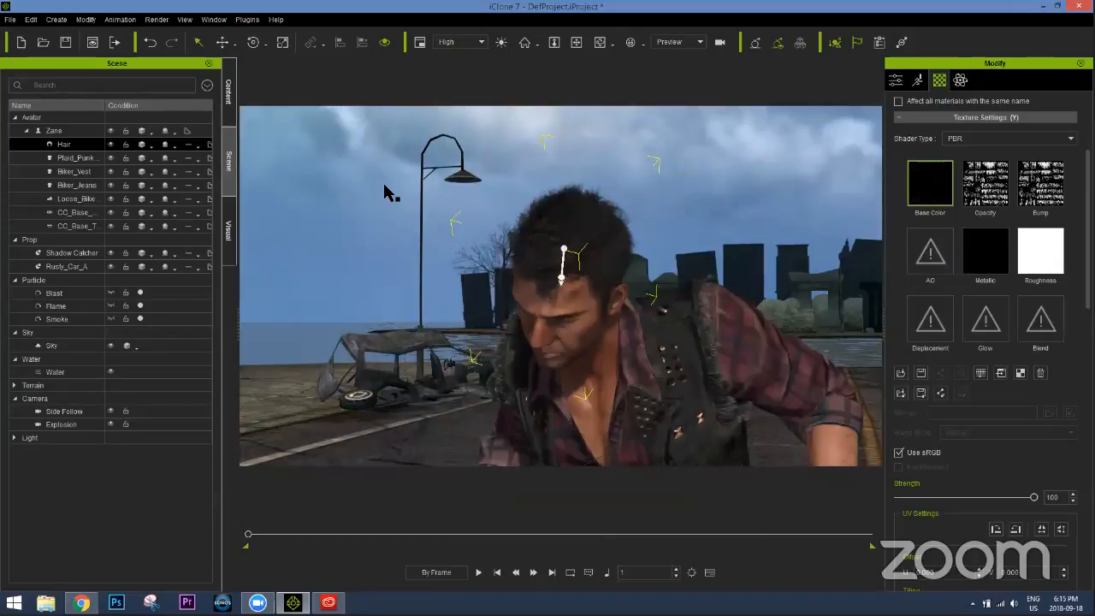
# Look through the Side Follow camera's lens, depth of field, transform, linkage and path settings
pyautogui.click(64, 412)
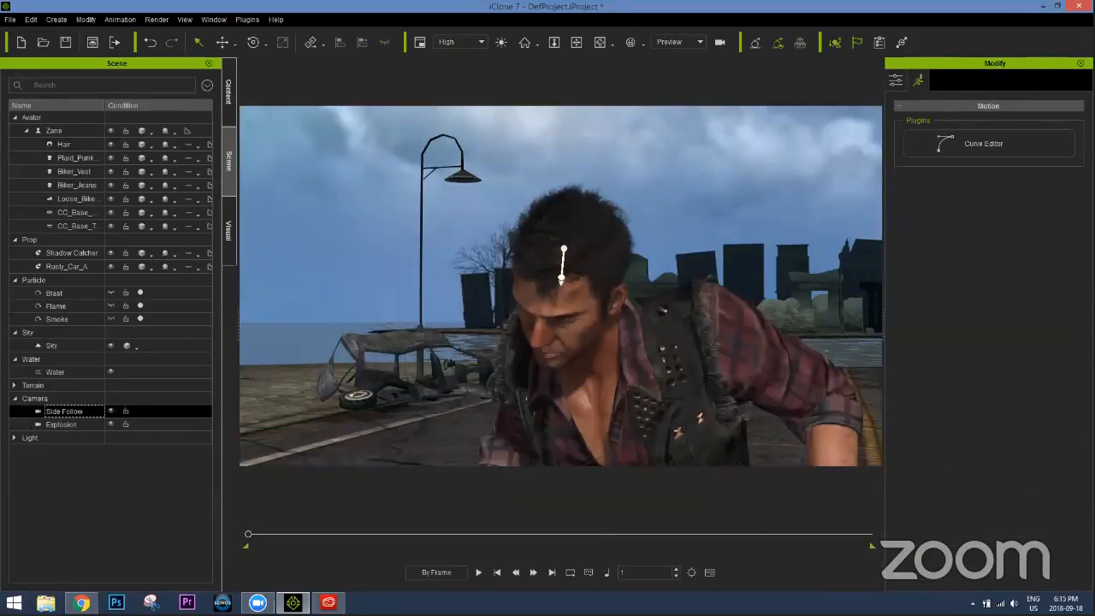
pyautogui.click(895, 80)
pyautogui.scroll(-5, 990, 342)
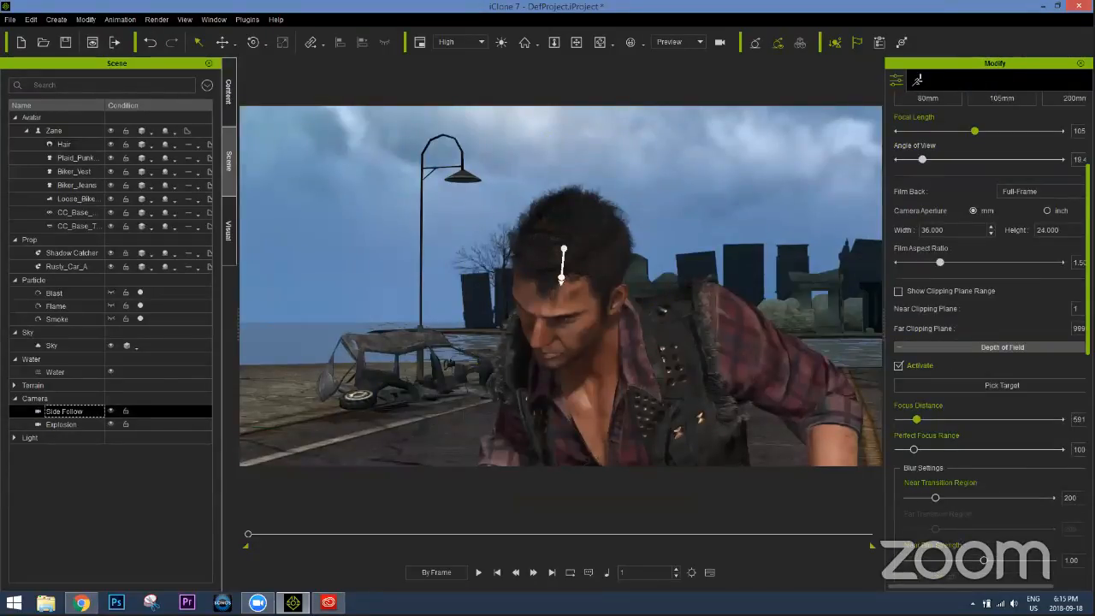
pyautogui.scroll(-2, 990, 342)
pyautogui.scroll(-10, 990, 334)
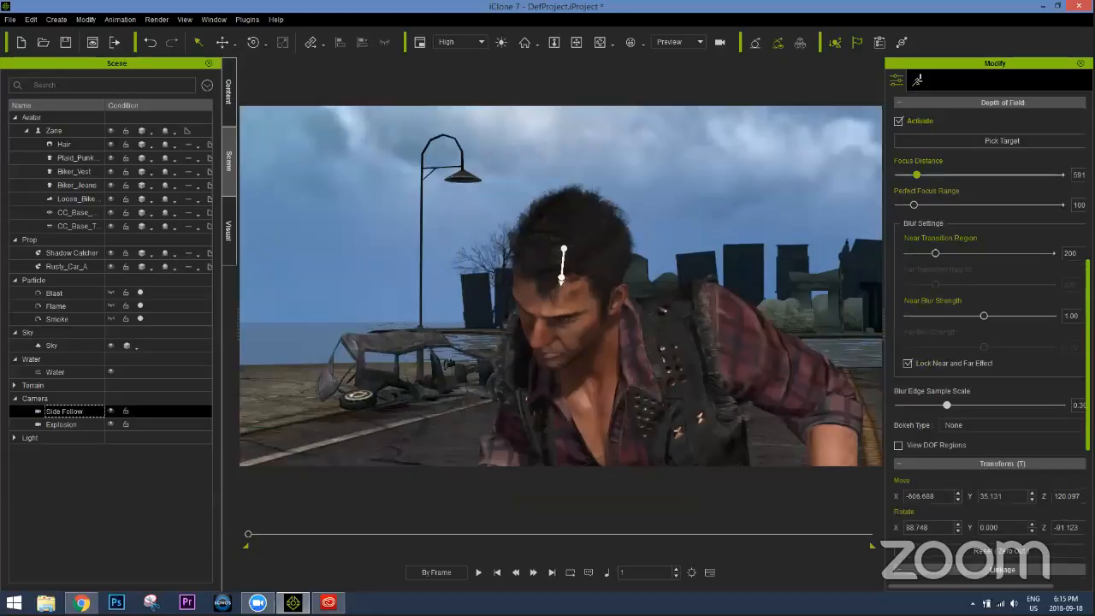
pyautogui.scroll(6, 990, 343)
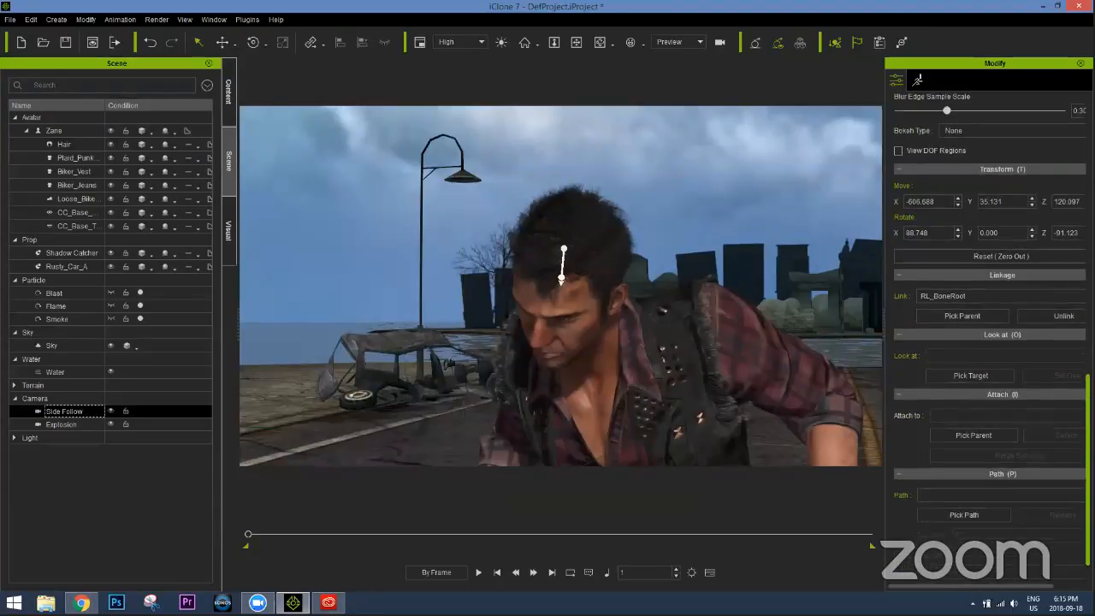
pyautogui.scroll(2, 990, 342)
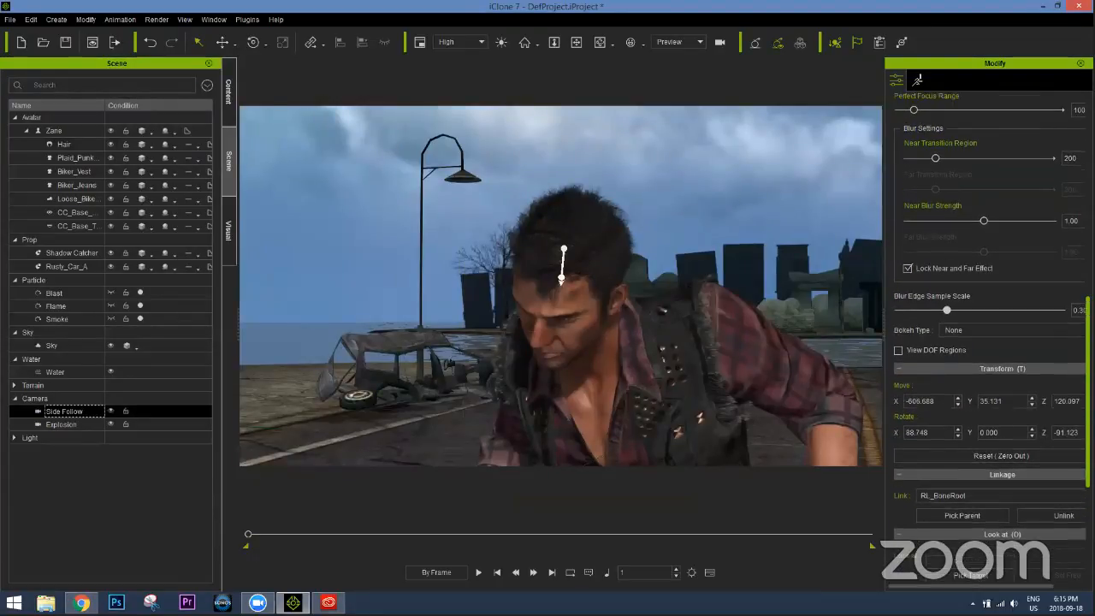
pyautogui.moveTo(1088, 376); pyautogui.dragTo(1088, 284)
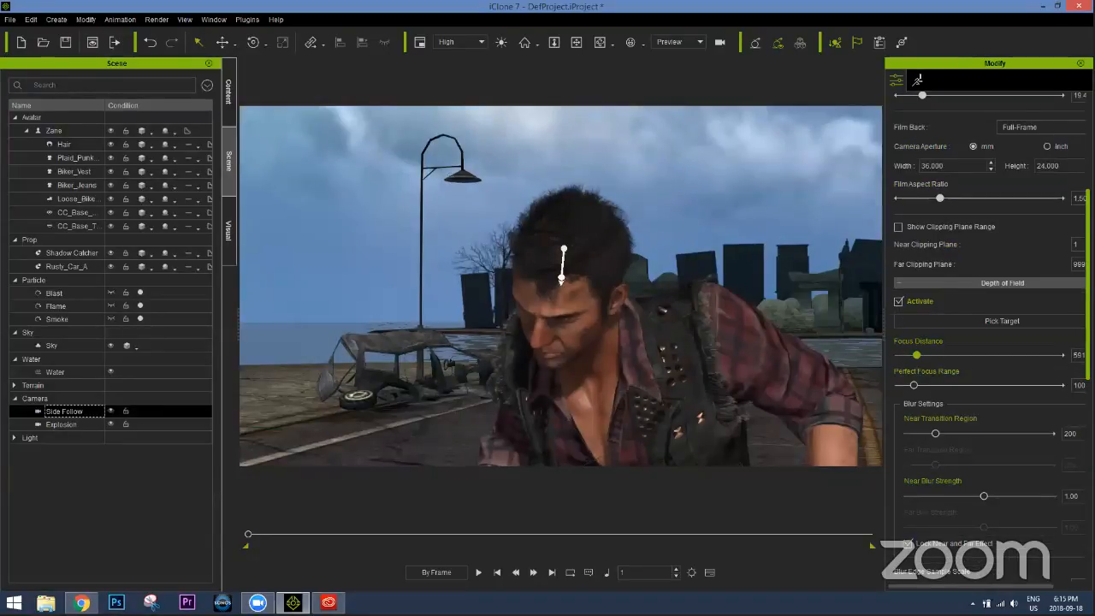
pyautogui.moveTo(1088, 284); pyautogui.dragTo(1088, 190)
pyautogui.click(399, 187)
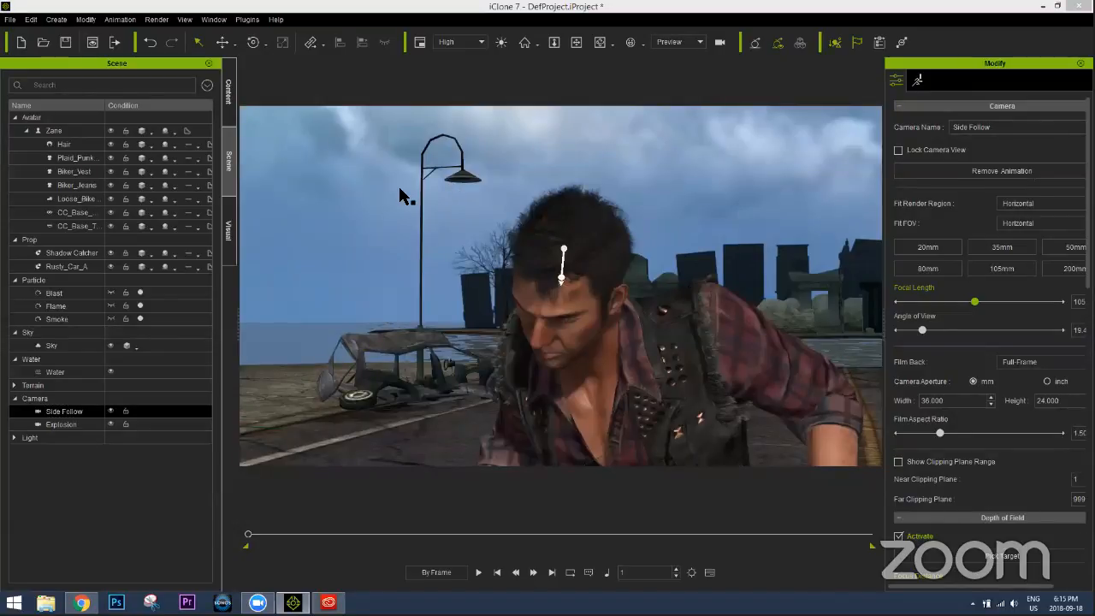
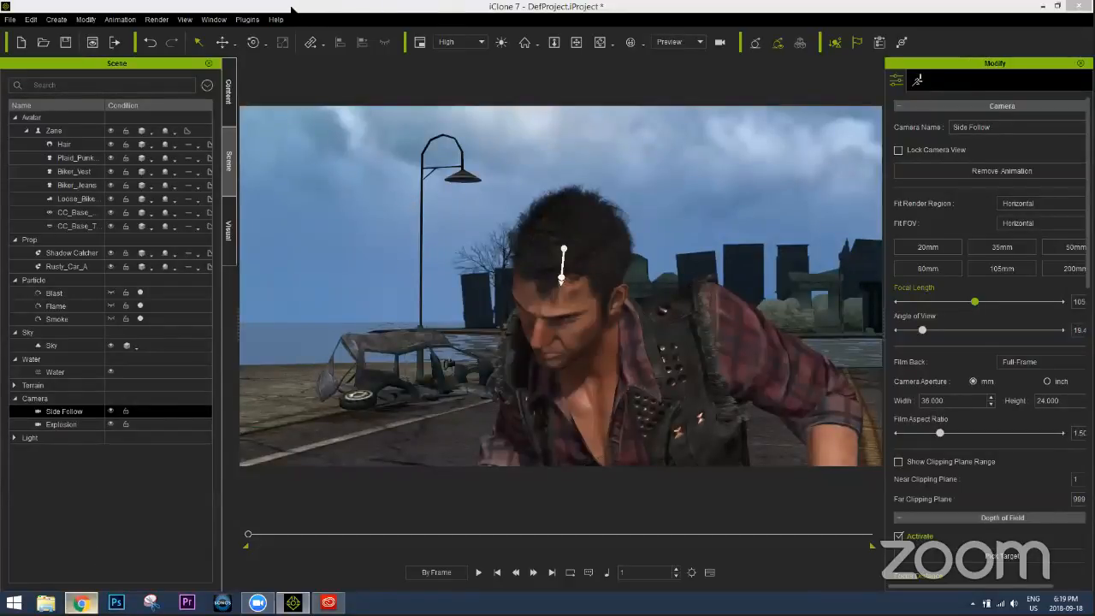
# Switch to the browser and open the Reallusion Marketplace at city.reallusion.com in a new tab
pyautogui.hotkey('alt', 'Tab')
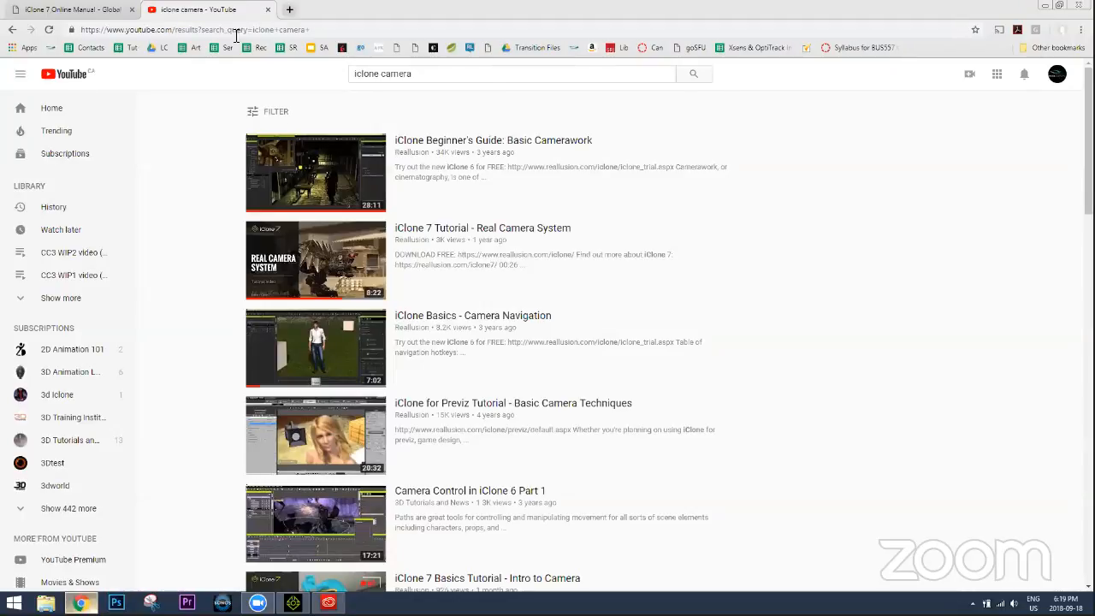
pyautogui.hotkey('ctrl', 't')
pyautogui.write('city.reallusion.com')
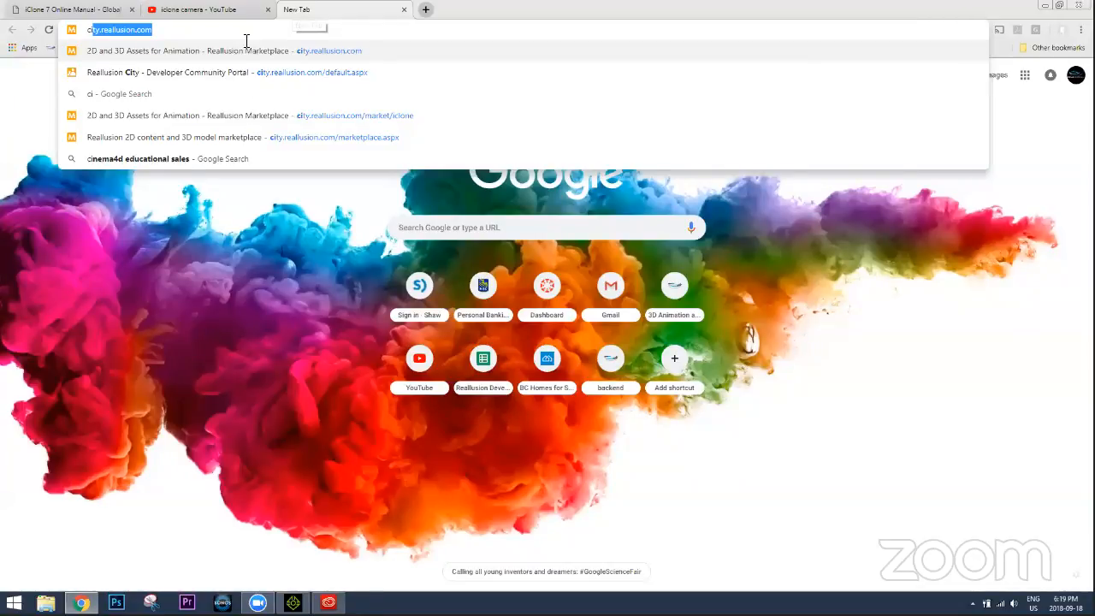
pyautogui.press('Return')
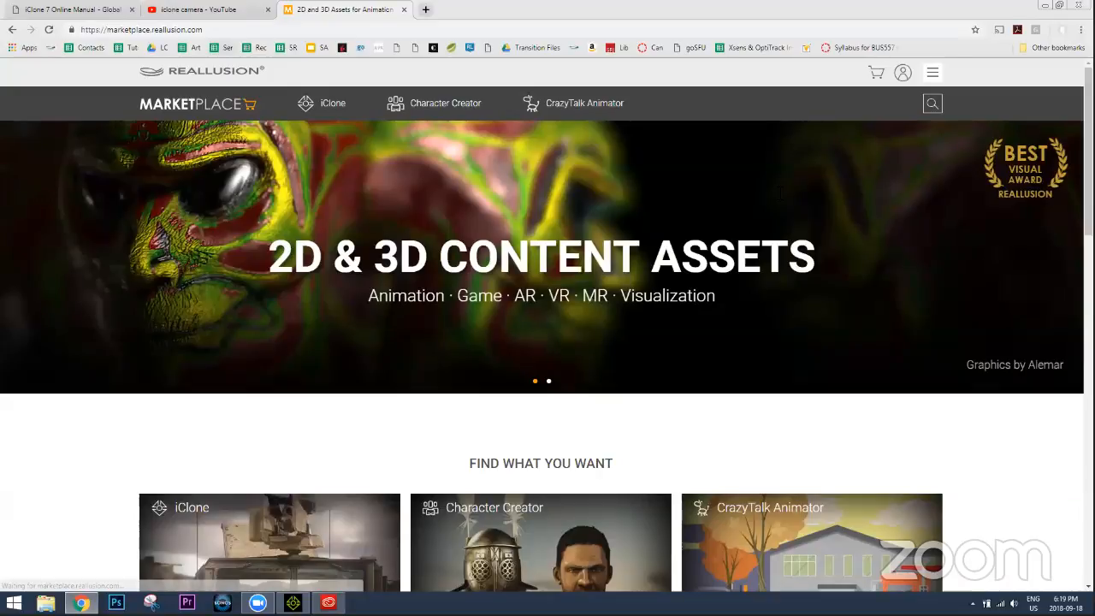
pyautogui.hotkey('ctrl', 'l')
pyautogui.click(615, 423)
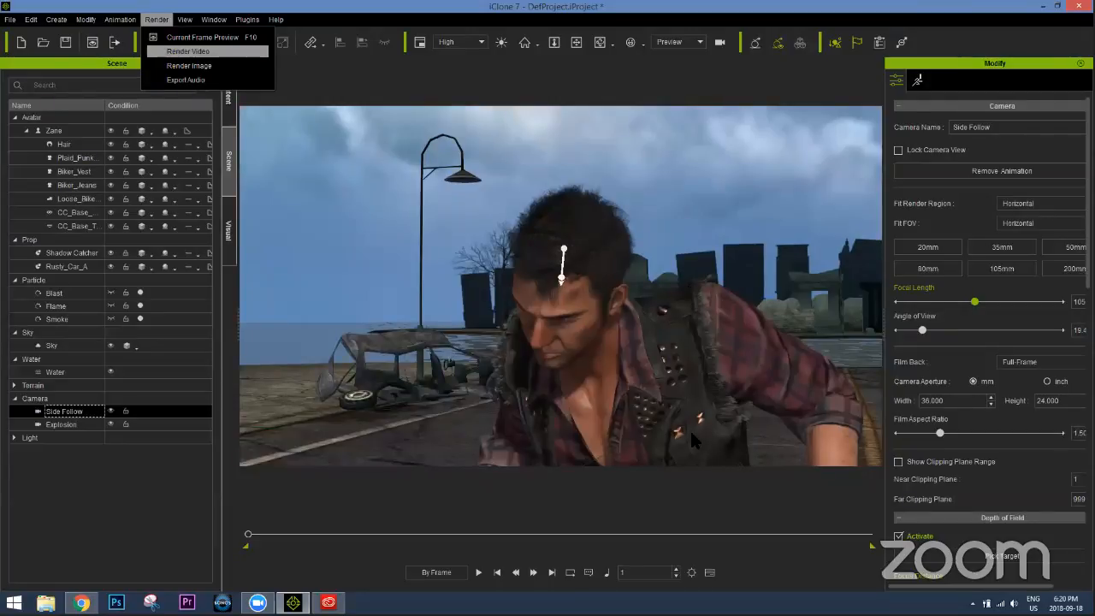
# Review the iClone video render quality and 3D Stereo options, trying Super Sampling on and off
pyautogui.press('Return')
pyautogui.scroll(-5, 687, 425)
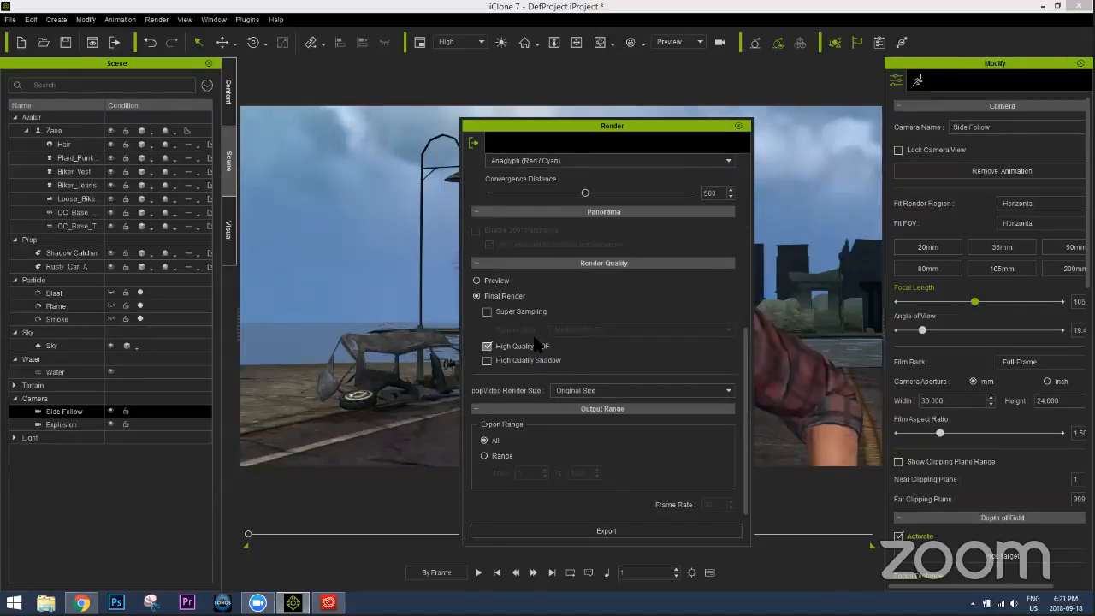
pyautogui.click(527, 312)
pyautogui.click(574, 329)
pyautogui.click(488, 313)
pyautogui.click(489, 313)
pyautogui.scroll(5, 553, 286)
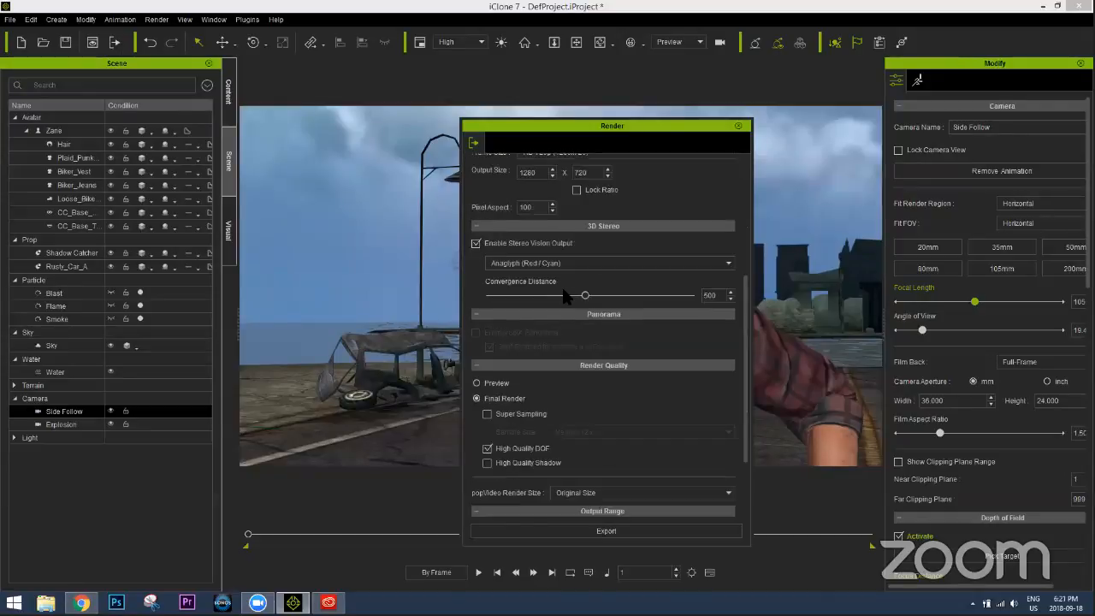
pyautogui.scroll(5, 564, 320)
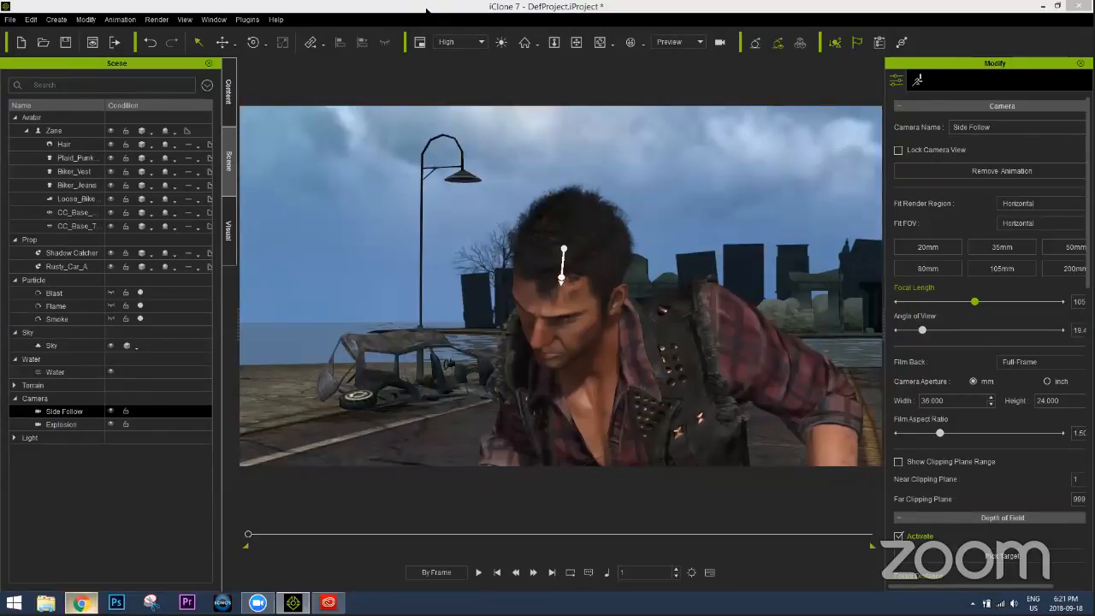
# Switch to the browser and read the iPhone X ( LIVE FACE ) gear page on the Motion LIVE site
pyautogui.hotkey('alt', 'Tab')
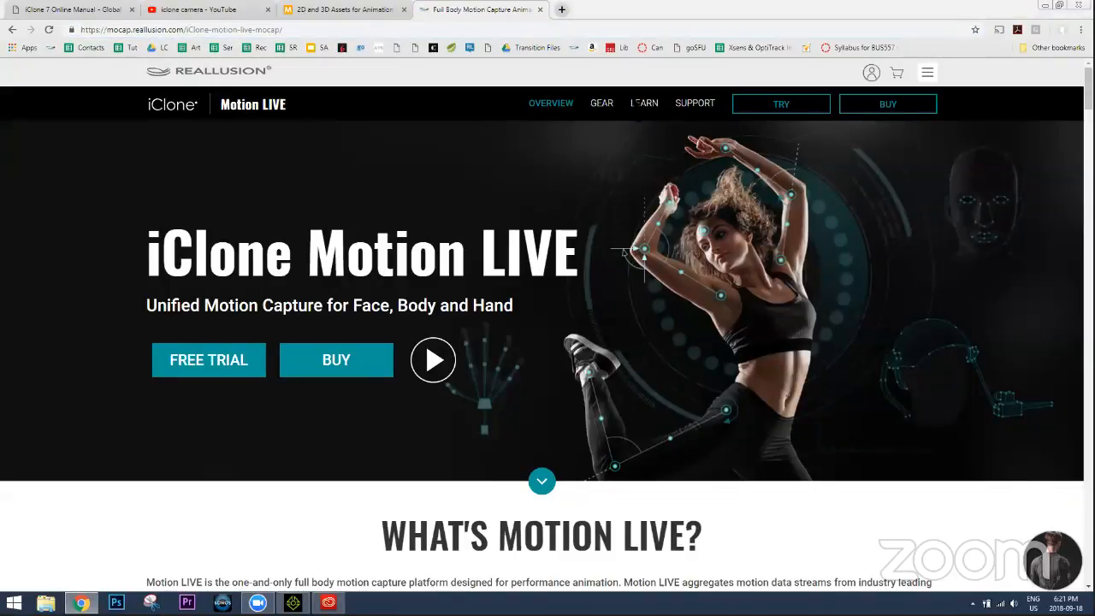
pyautogui.moveTo(608, 105)
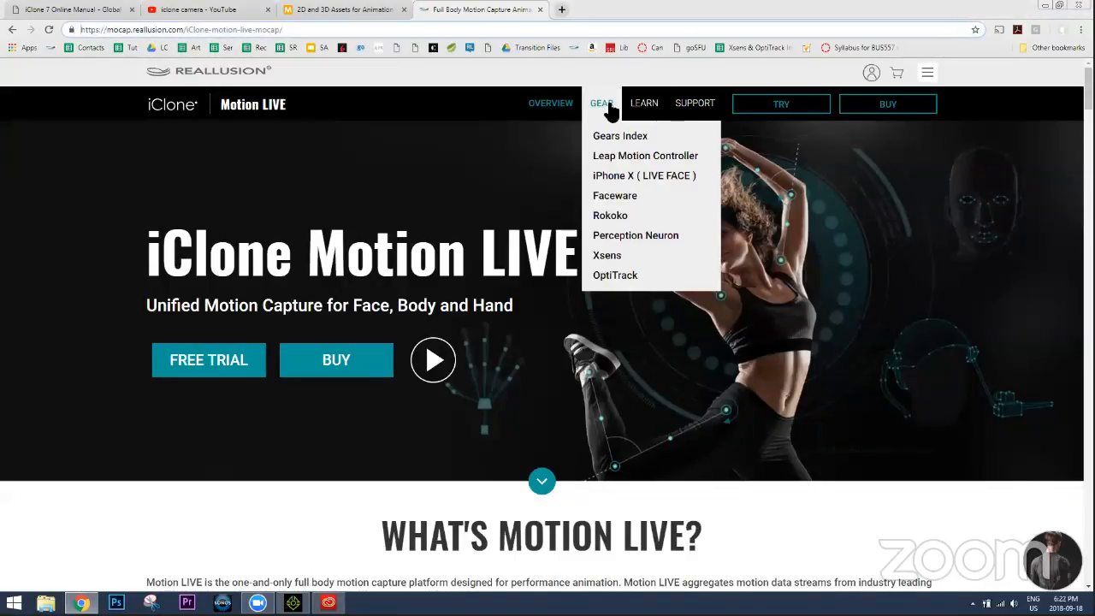
pyautogui.click(628, 176)
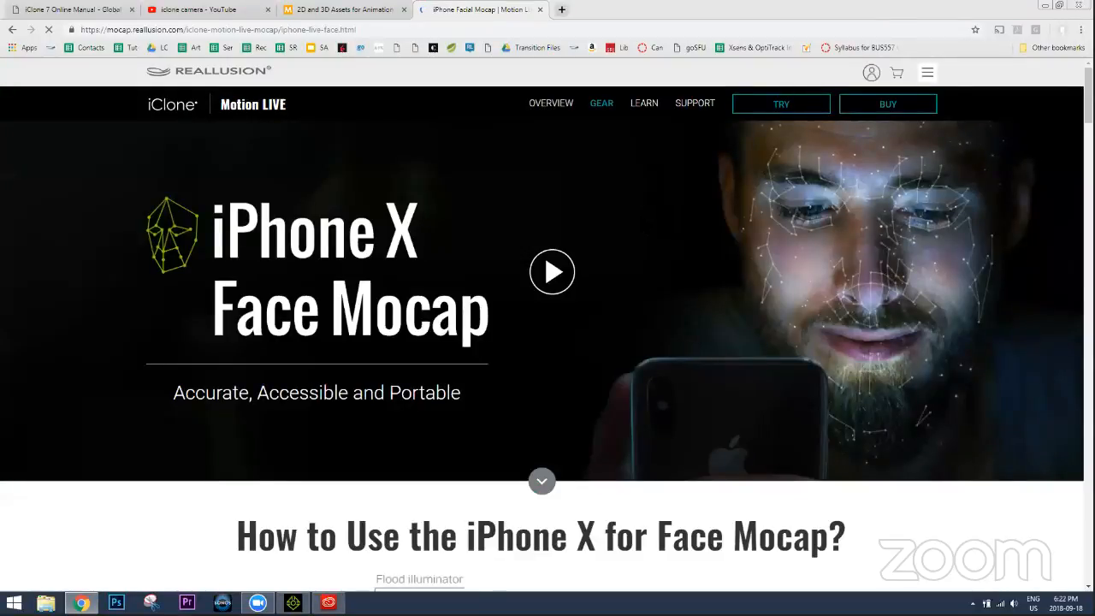
pyautogui.scroll(-5, 641, 220)
pyautogui.scroll(-10, 641, 220)
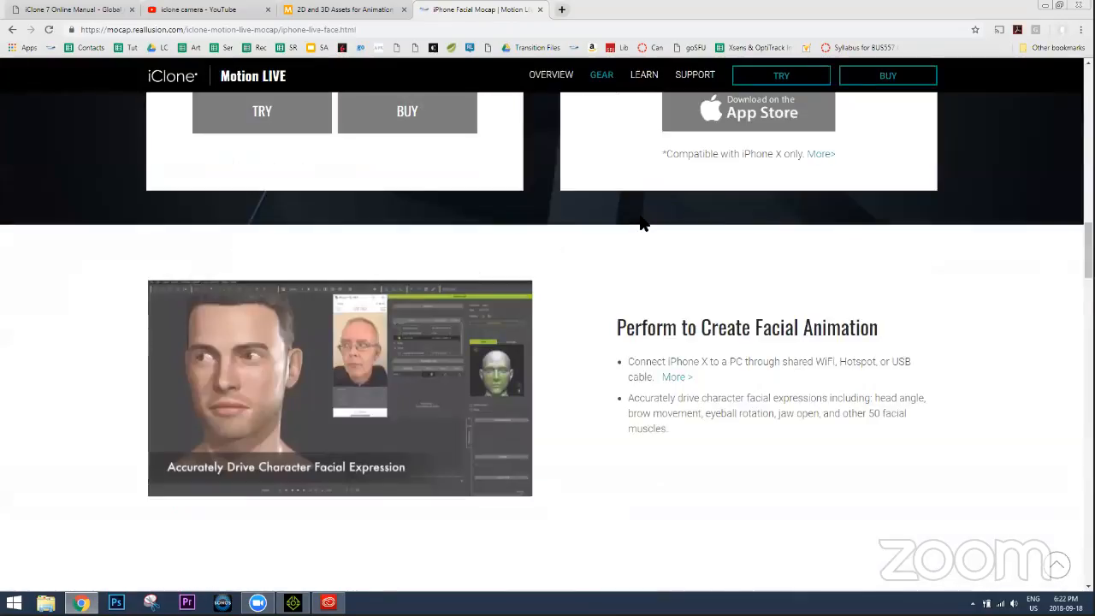
pyautogui.scroll(-1, 643, 222)
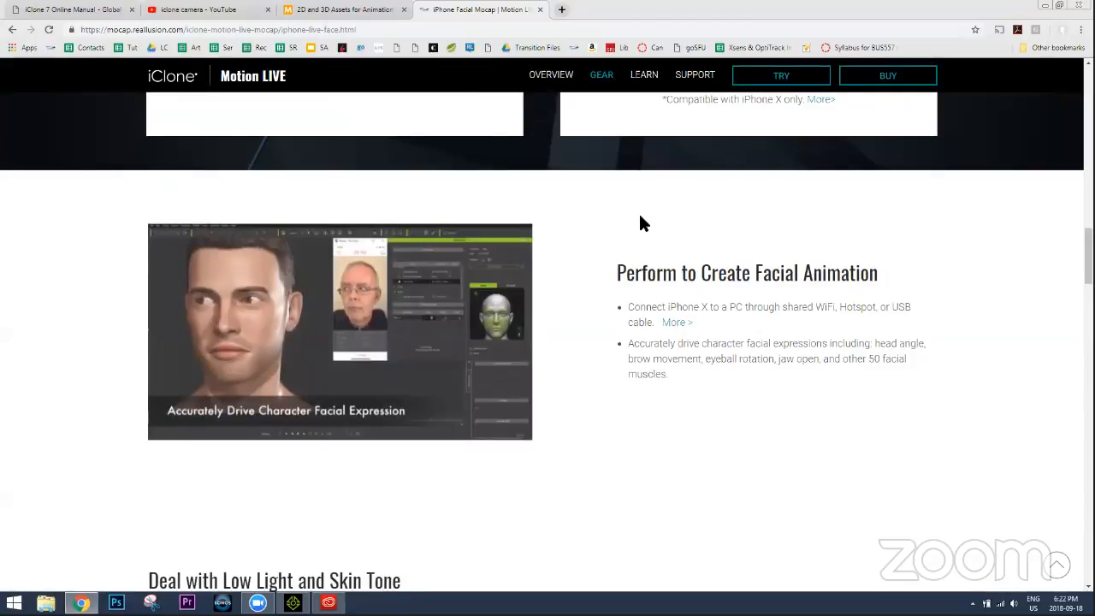
pyautogui.scroll(-2, 643, 223)
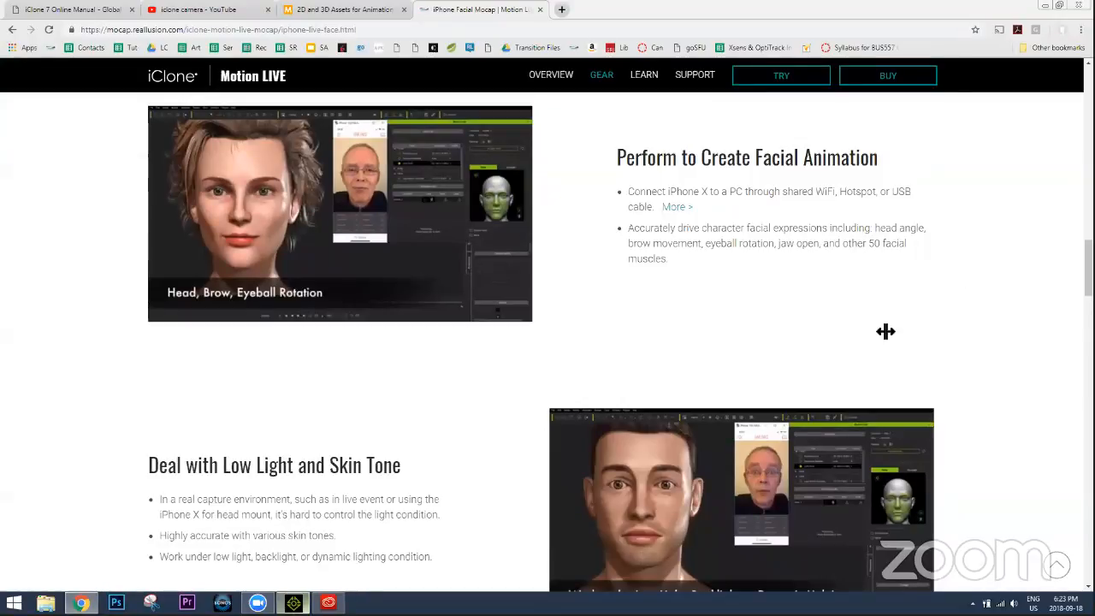
# Switch back to iClone, browse the Side Follow camera's Film Back presets and try 35mm TV Projection
pyautogui.hotkey('alt', 'Tab')
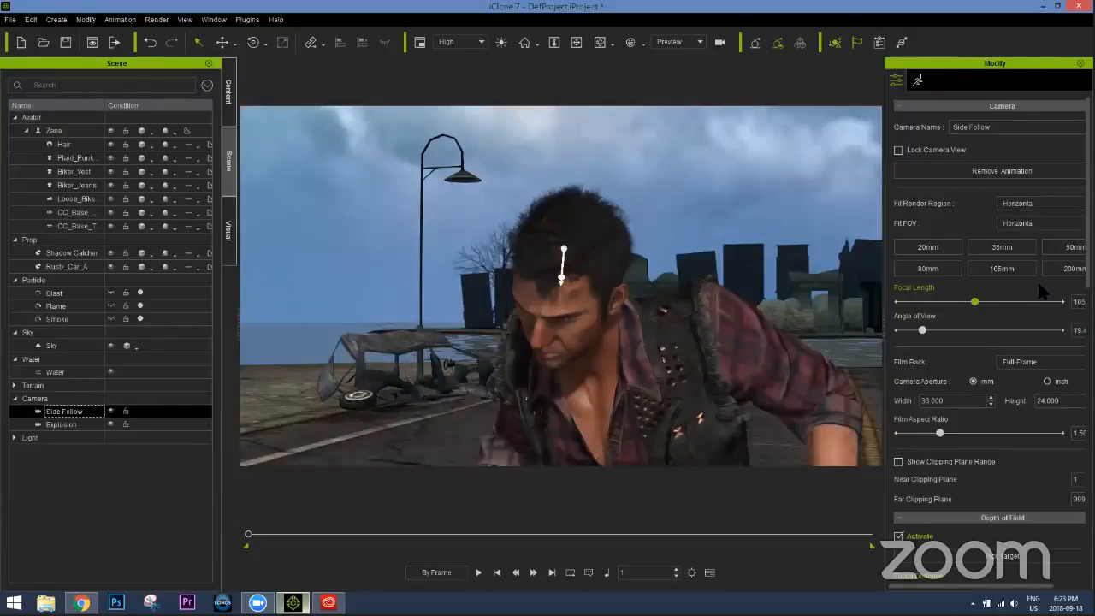
pyautogui.click(981, 360)
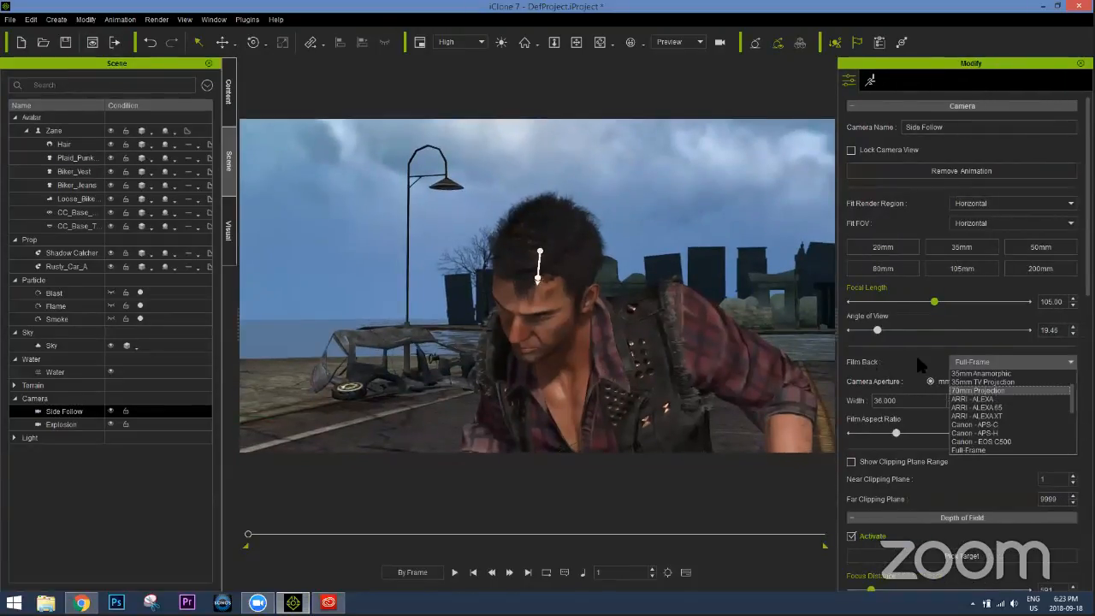
pyautogui.click(969, 359)
pyautogui.click(969, 361)
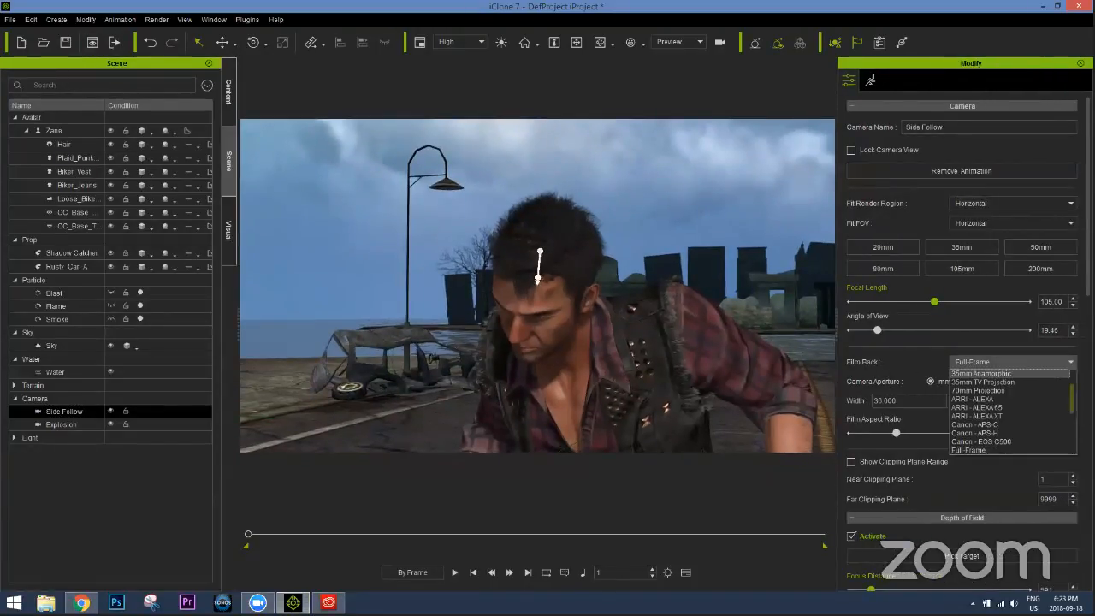
pyautogui.scroll(-6, 1009, 410)
pyautogui.scroll(6, 1009, 402)
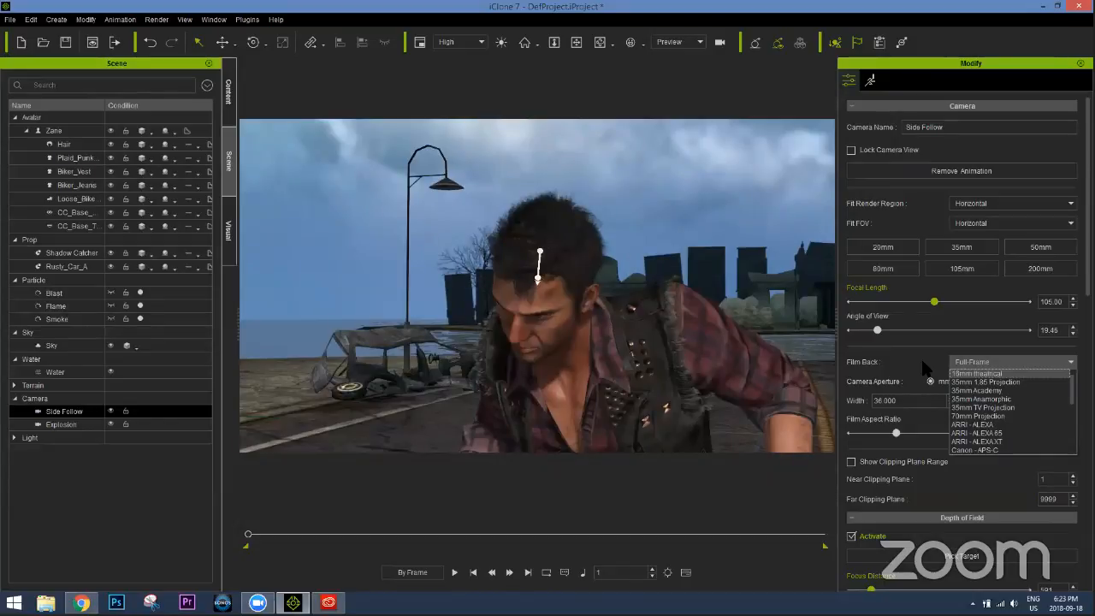
pyautogui.click(955, 365)
pyautogui.click(970, 366)
pyautogui.click(970, 368)
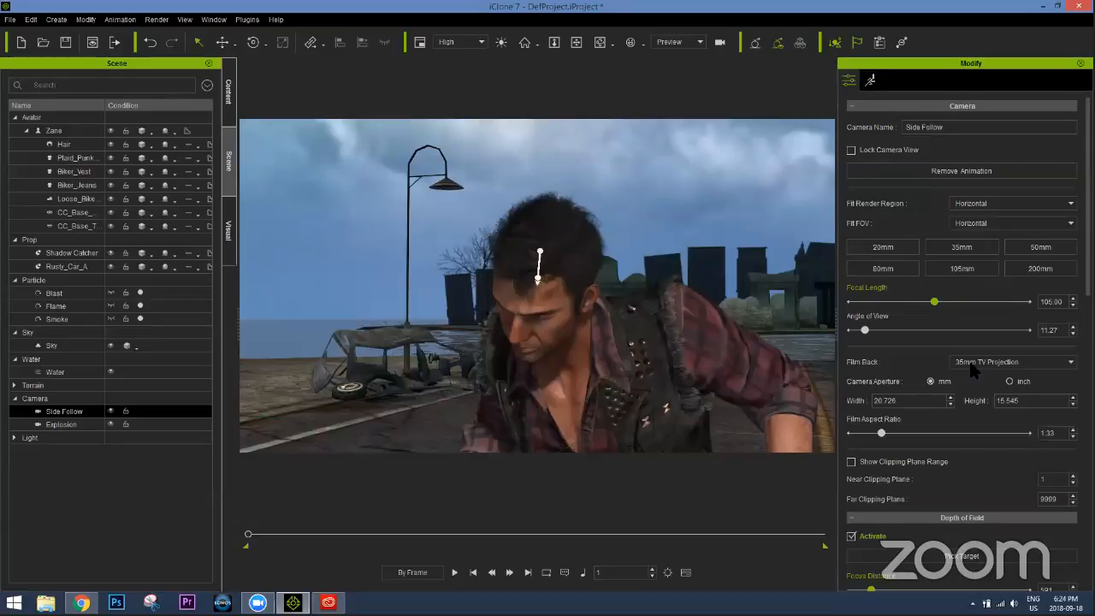
# Set the Side Follow camera's Film Back to Canon - EOS C500
pyautogui.click(971, 365)
pyautogui.click(991, 400)
pyautogui.click(991, 366)
pyautogui.click(984, 437)
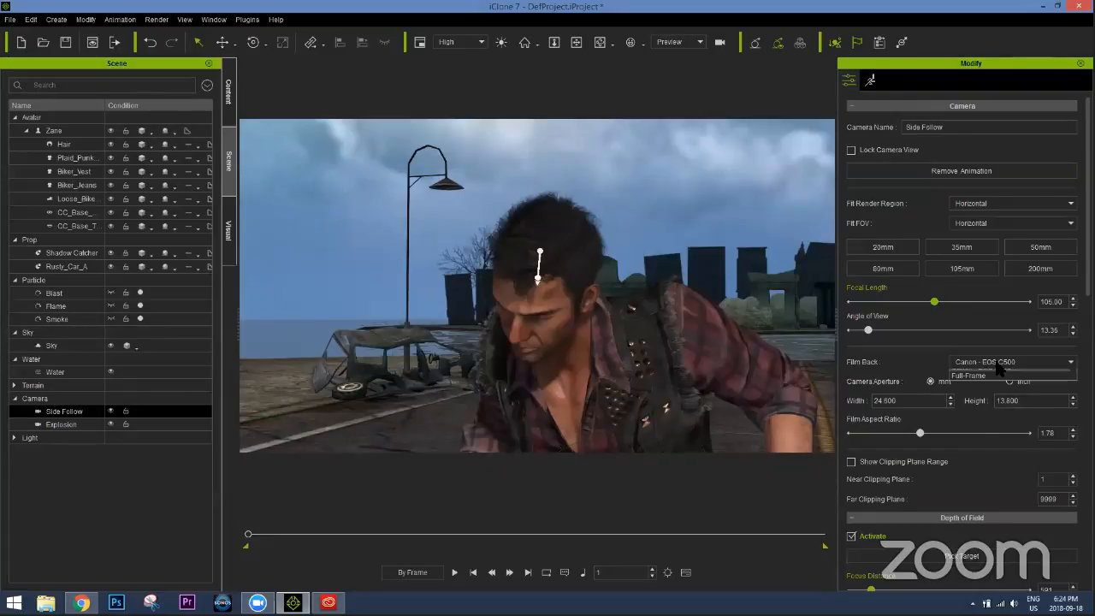
pyautogui.click(1000, 363)
pyautogui.click(924, 360)
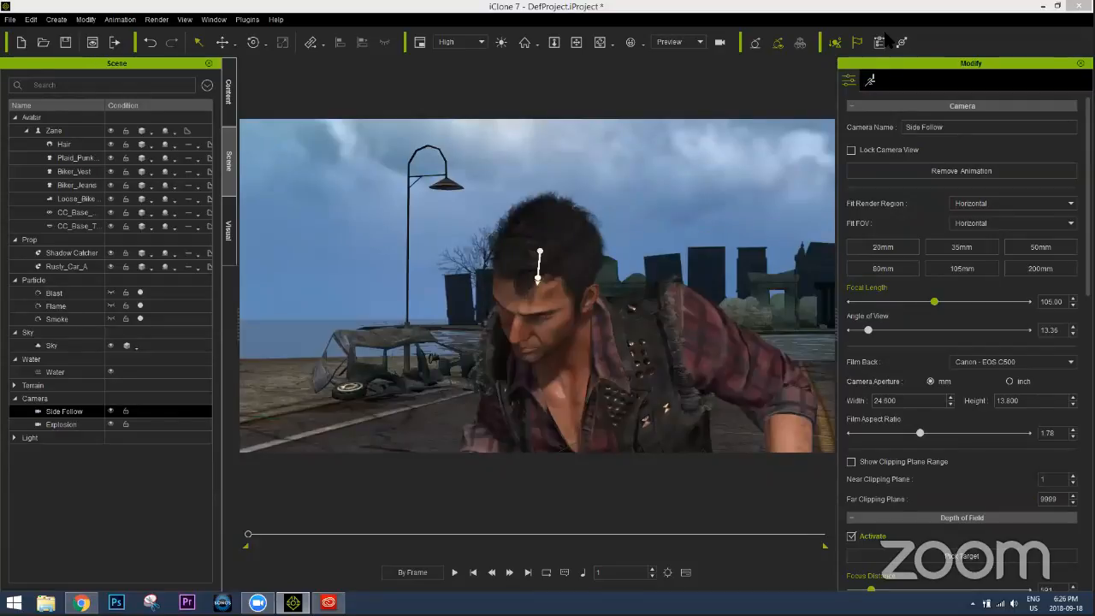
pyautogui.hotkey('alt', 'F4')
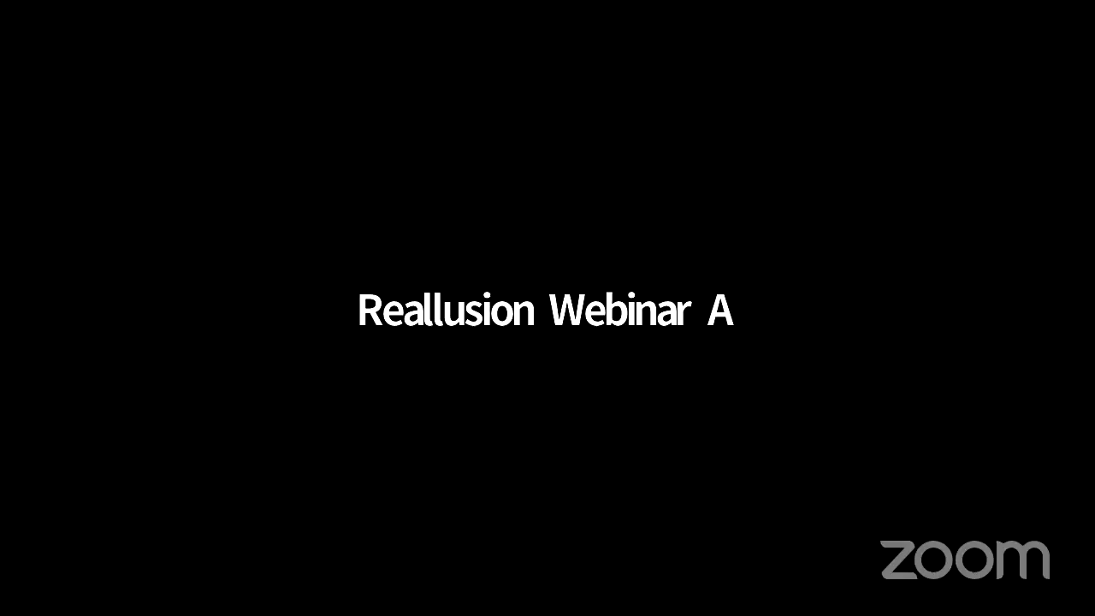